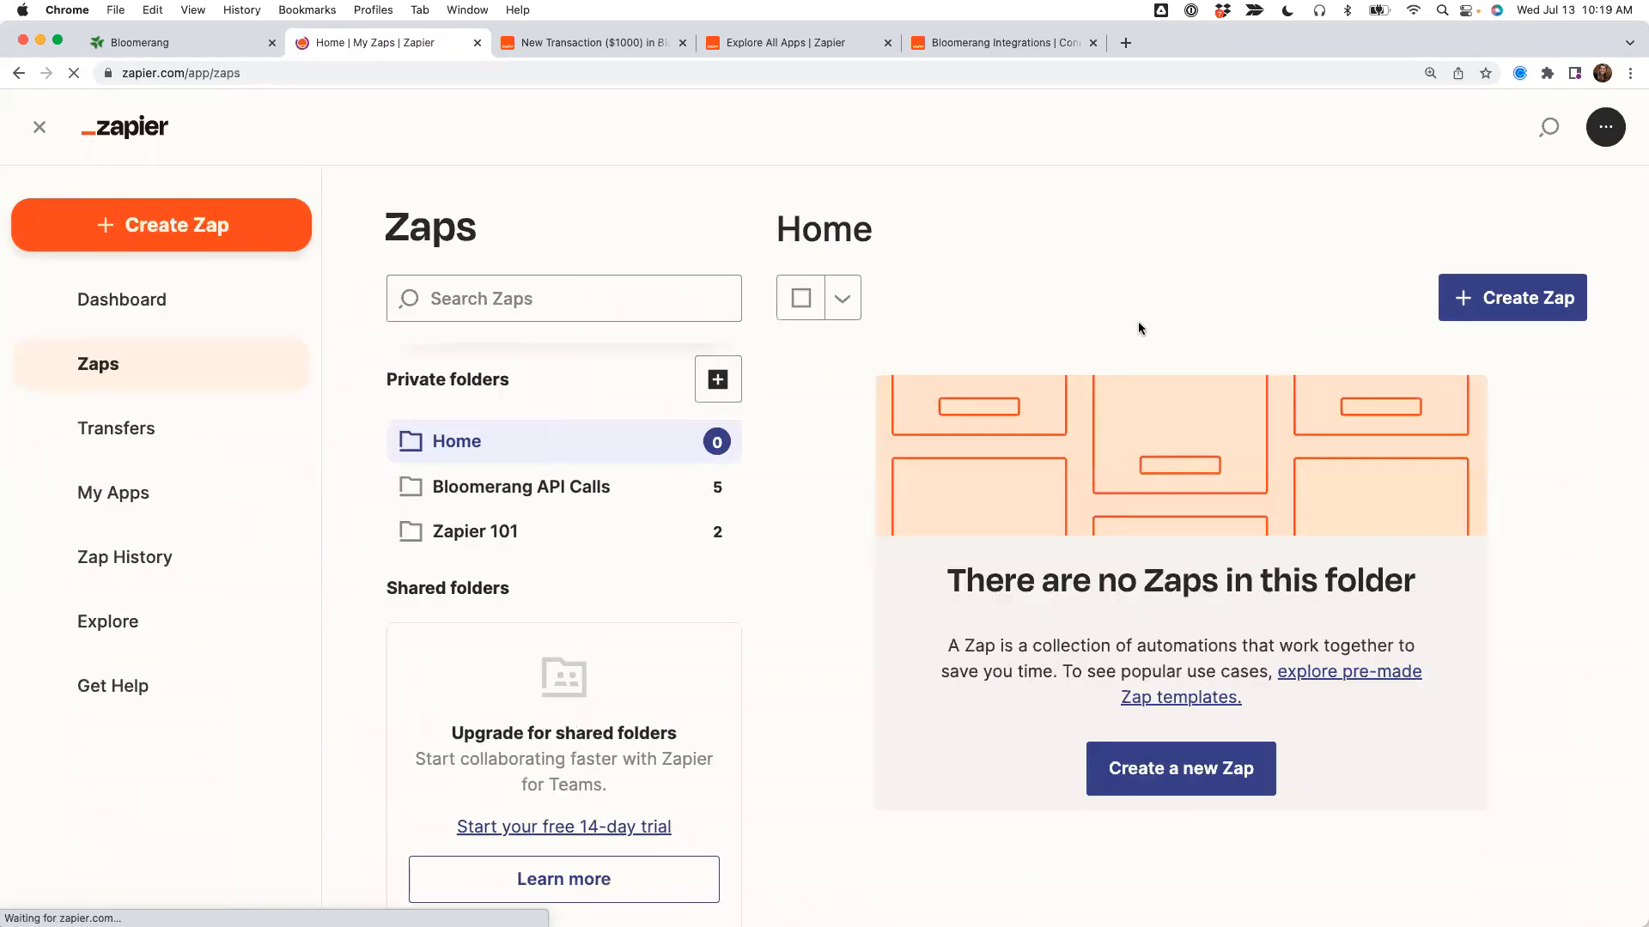
Create a Zap with Bloomerang as the trigger app and New Constituent as its trigger event.
{"action": "left_click", "coordinate": [1500, 302]}
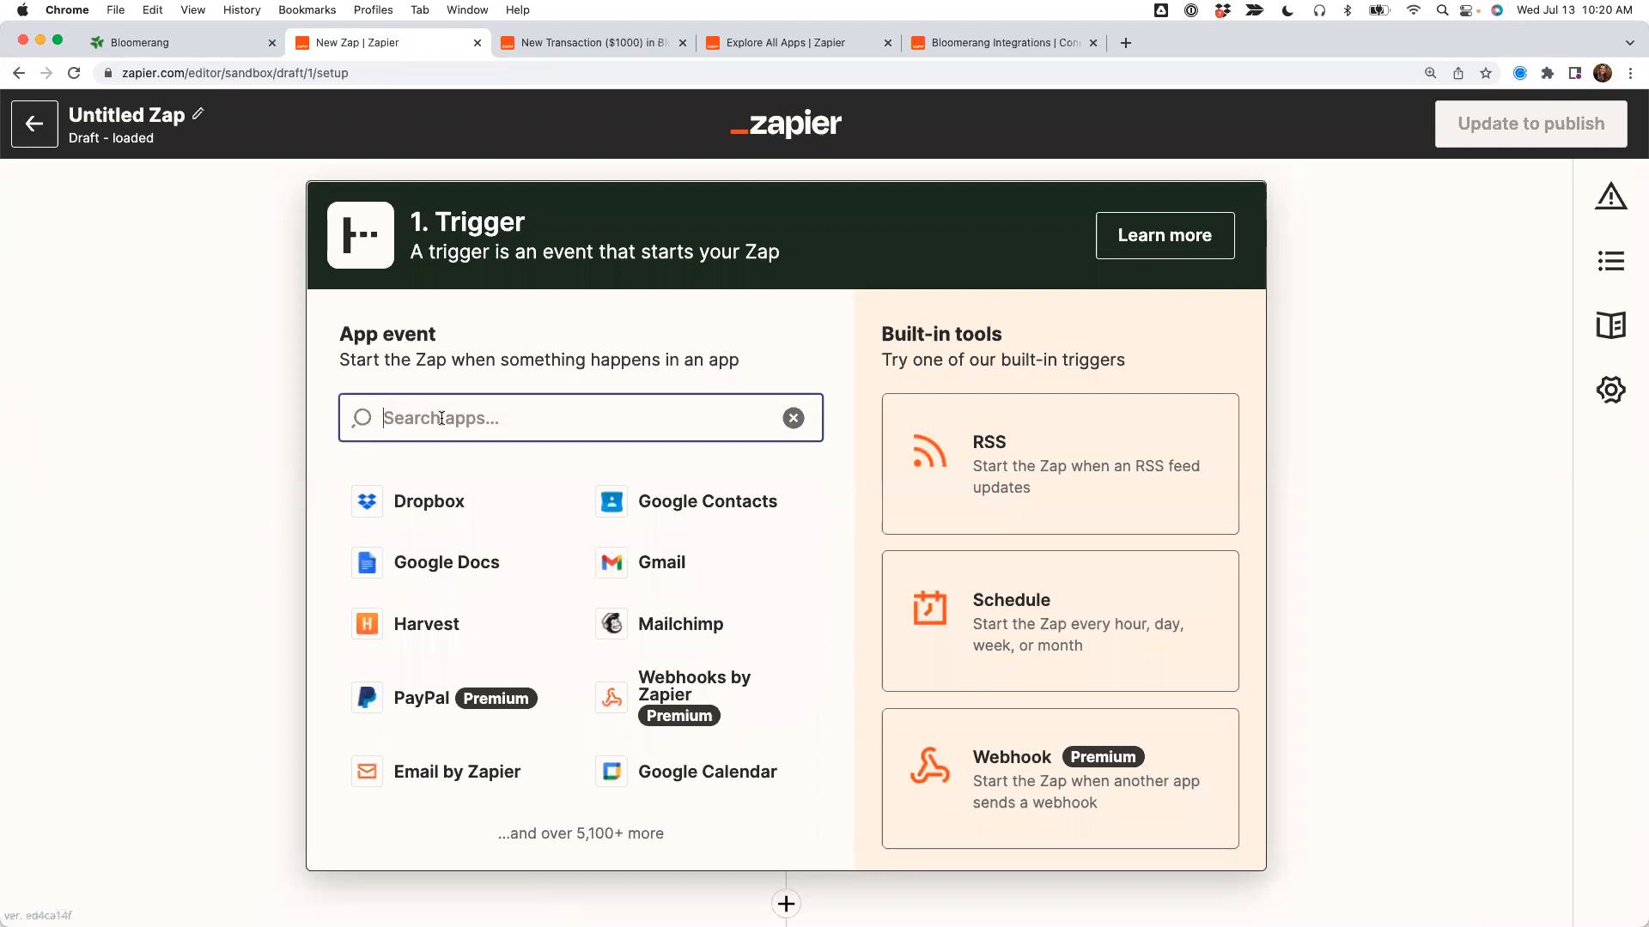
{"action": "type", "text": "Bloomerang"}
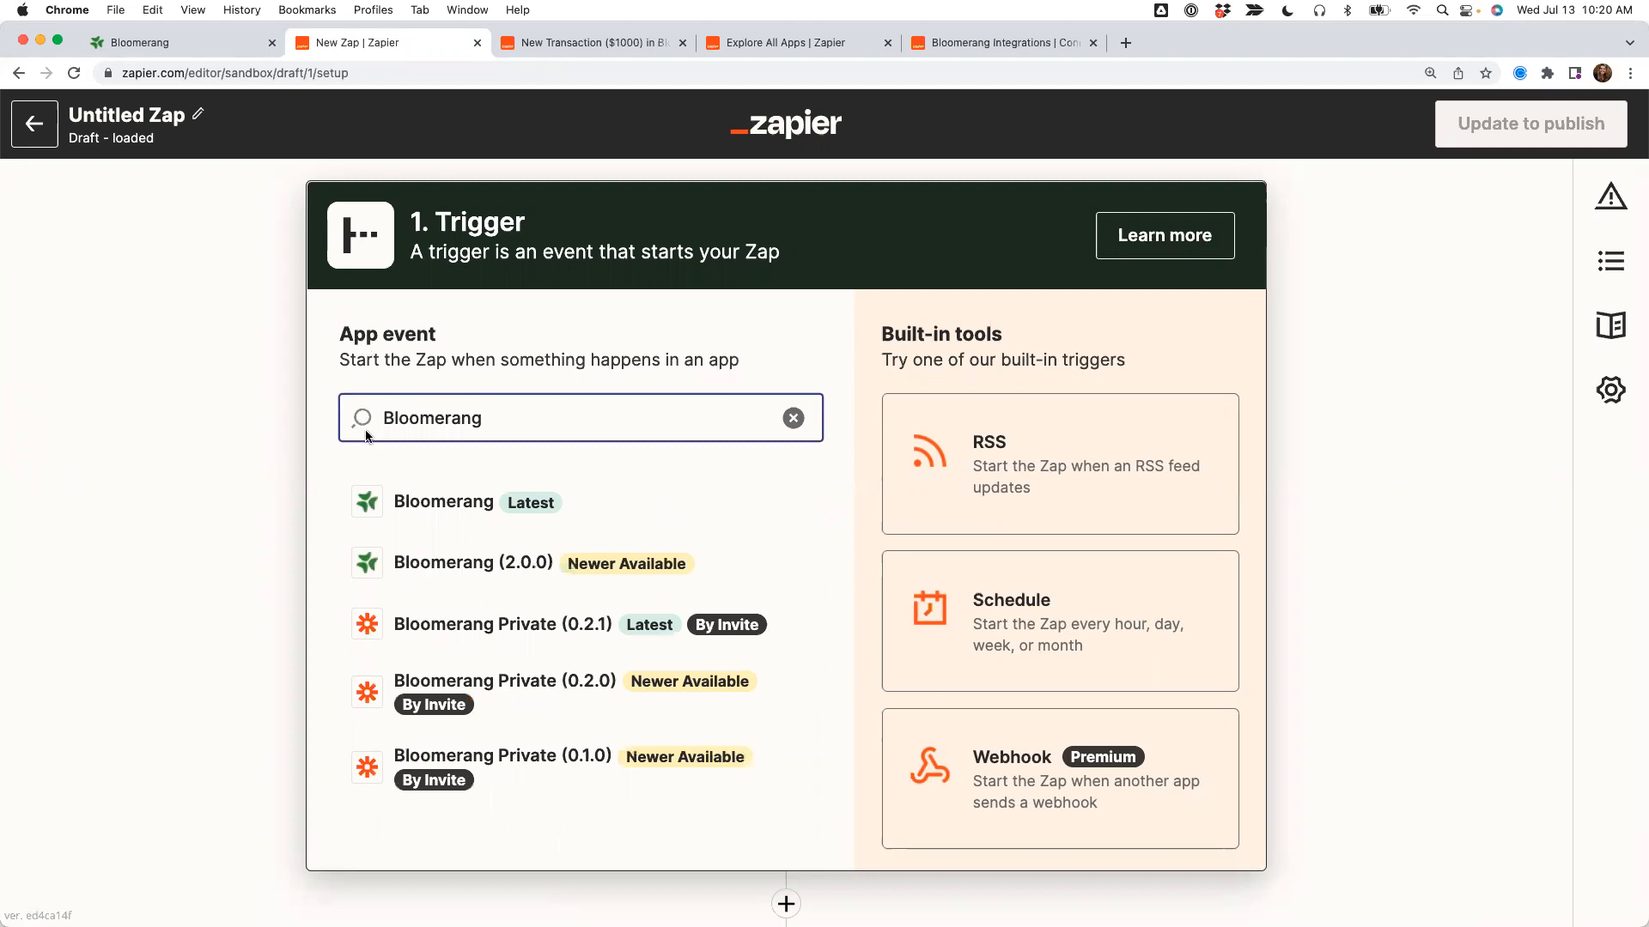
{"action": "left_click", "coordinate": [422, 501]}
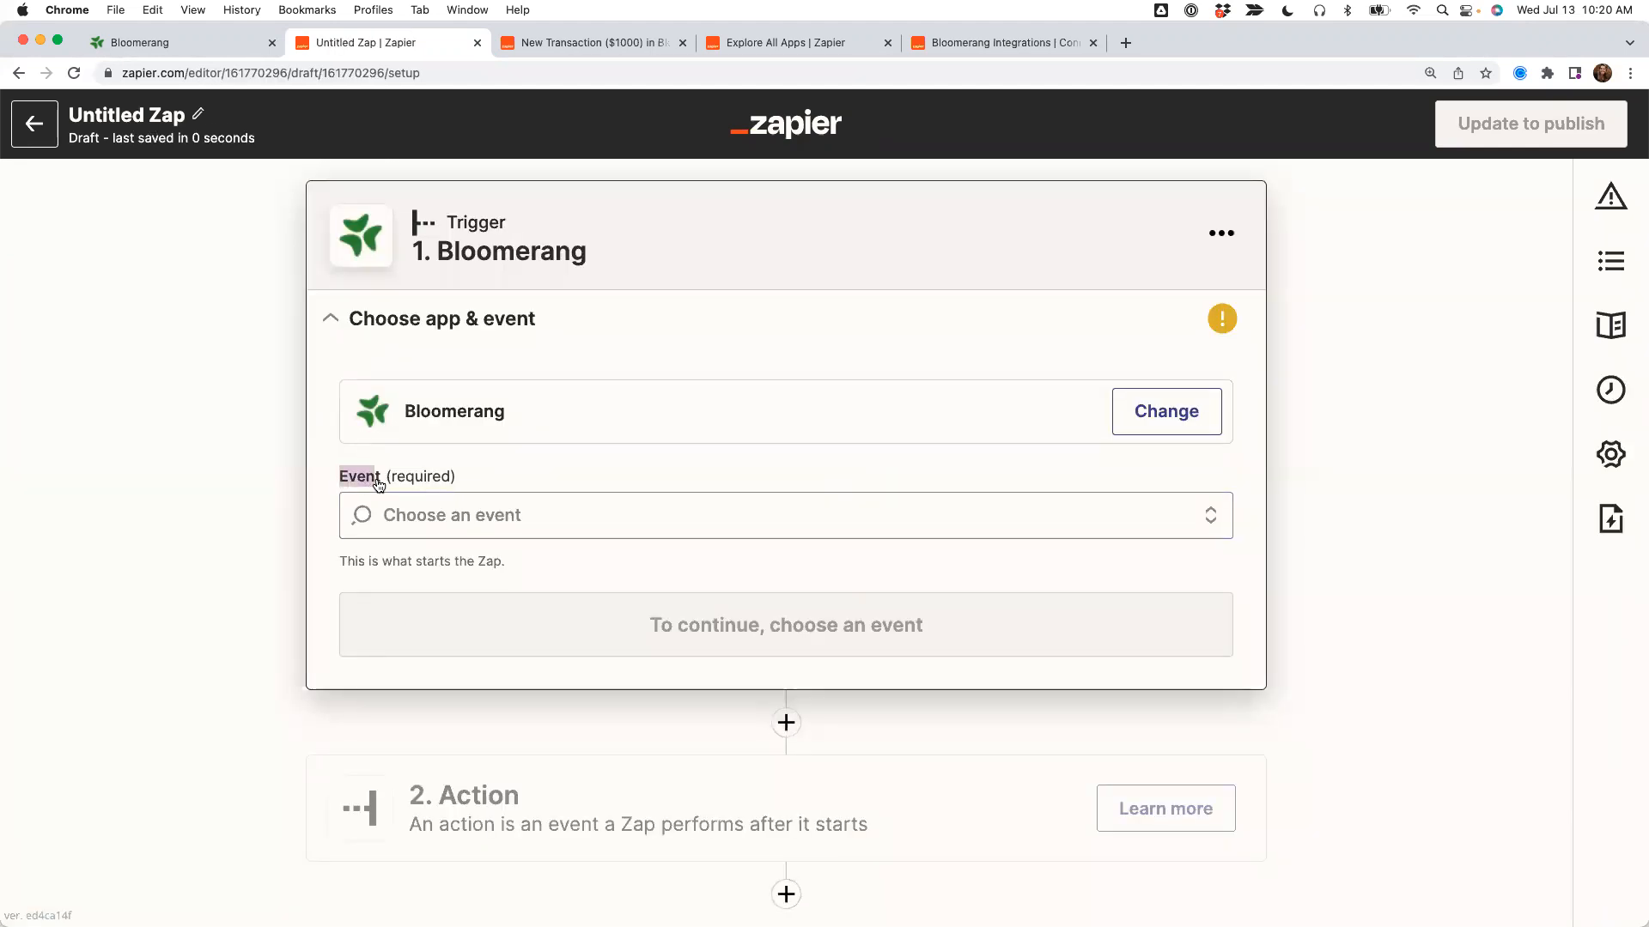
{"action": "left_click", "coordinate": [481, 515]}
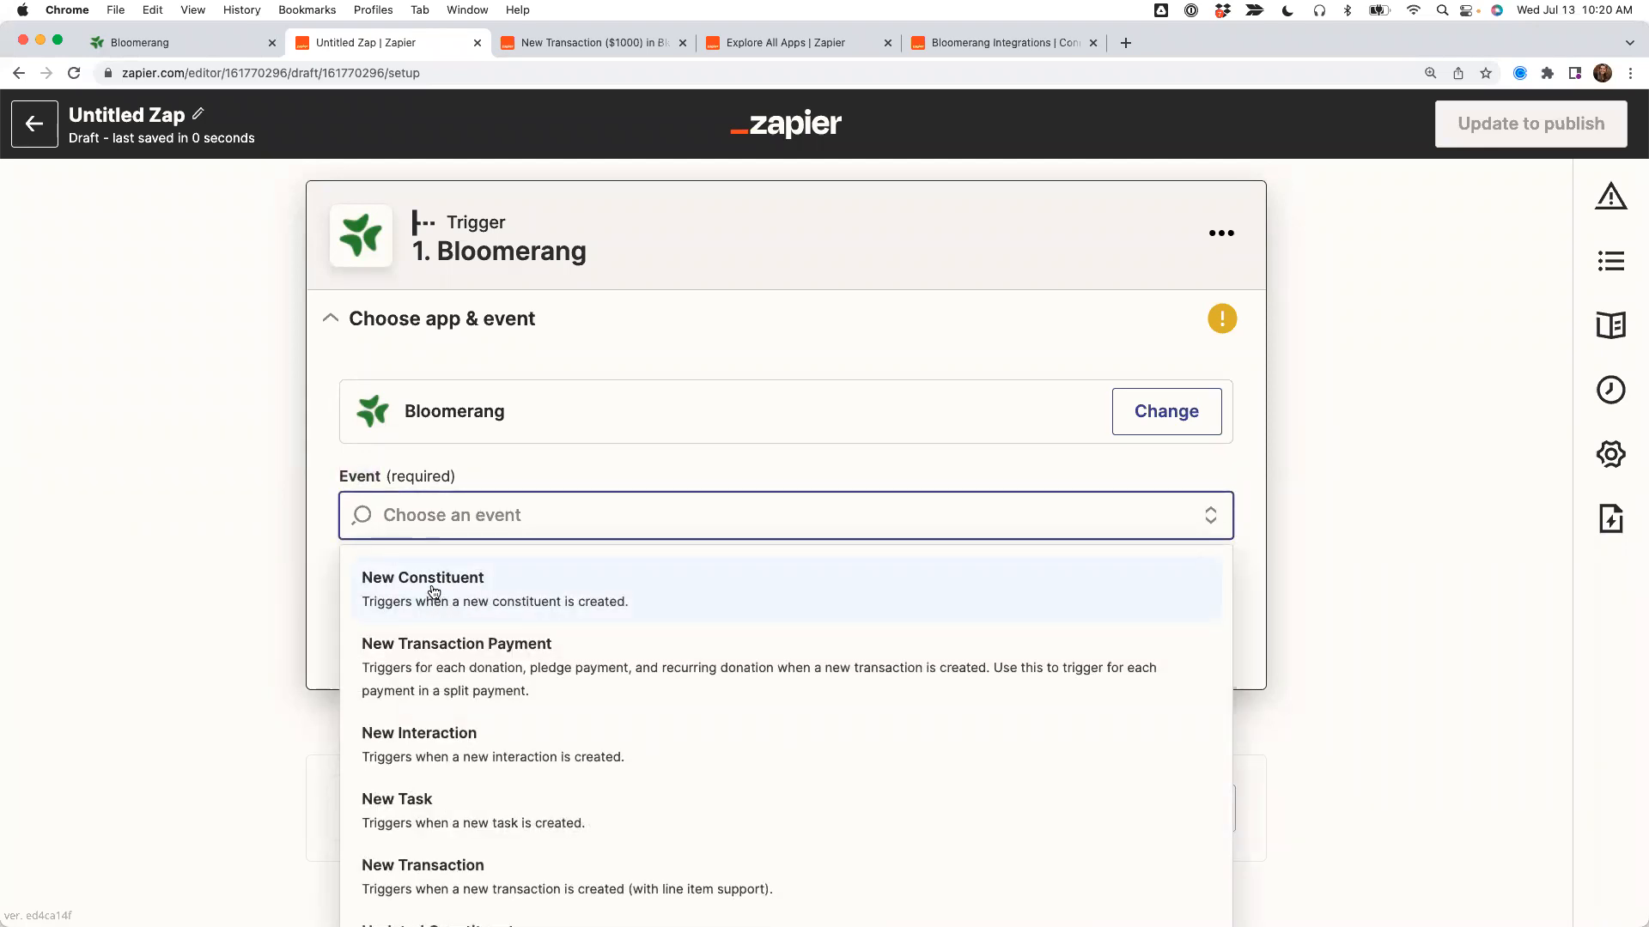
{"action": "left_click", "coordinate": [433, 591]}
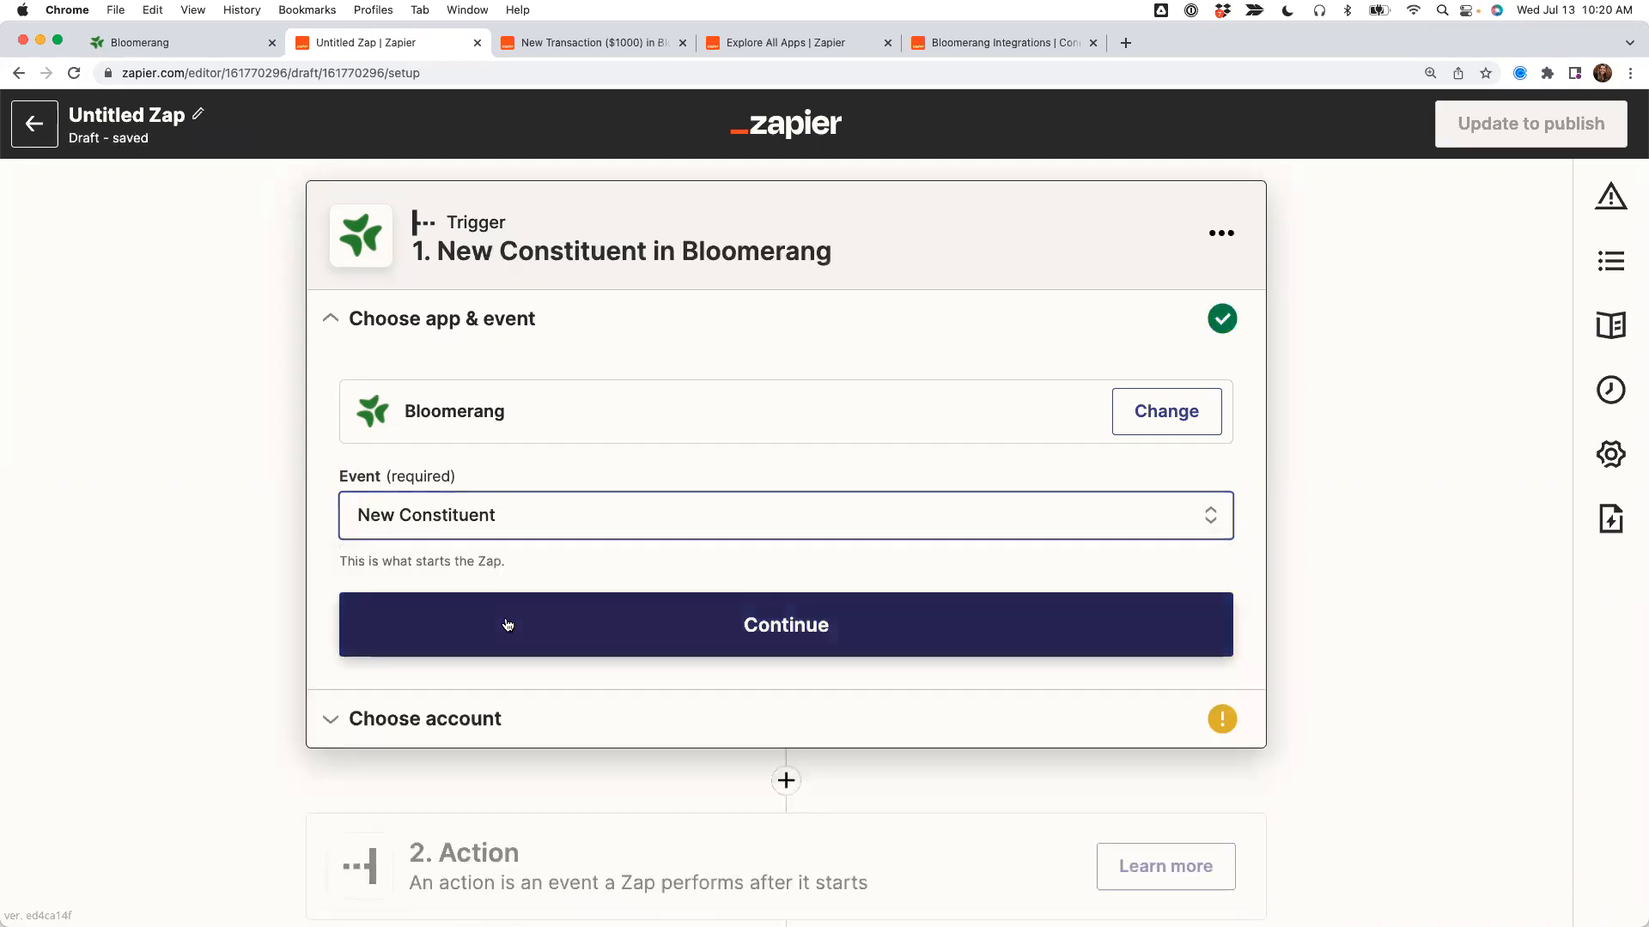
{"action": "left_click", "coordinate": [507, 624]}
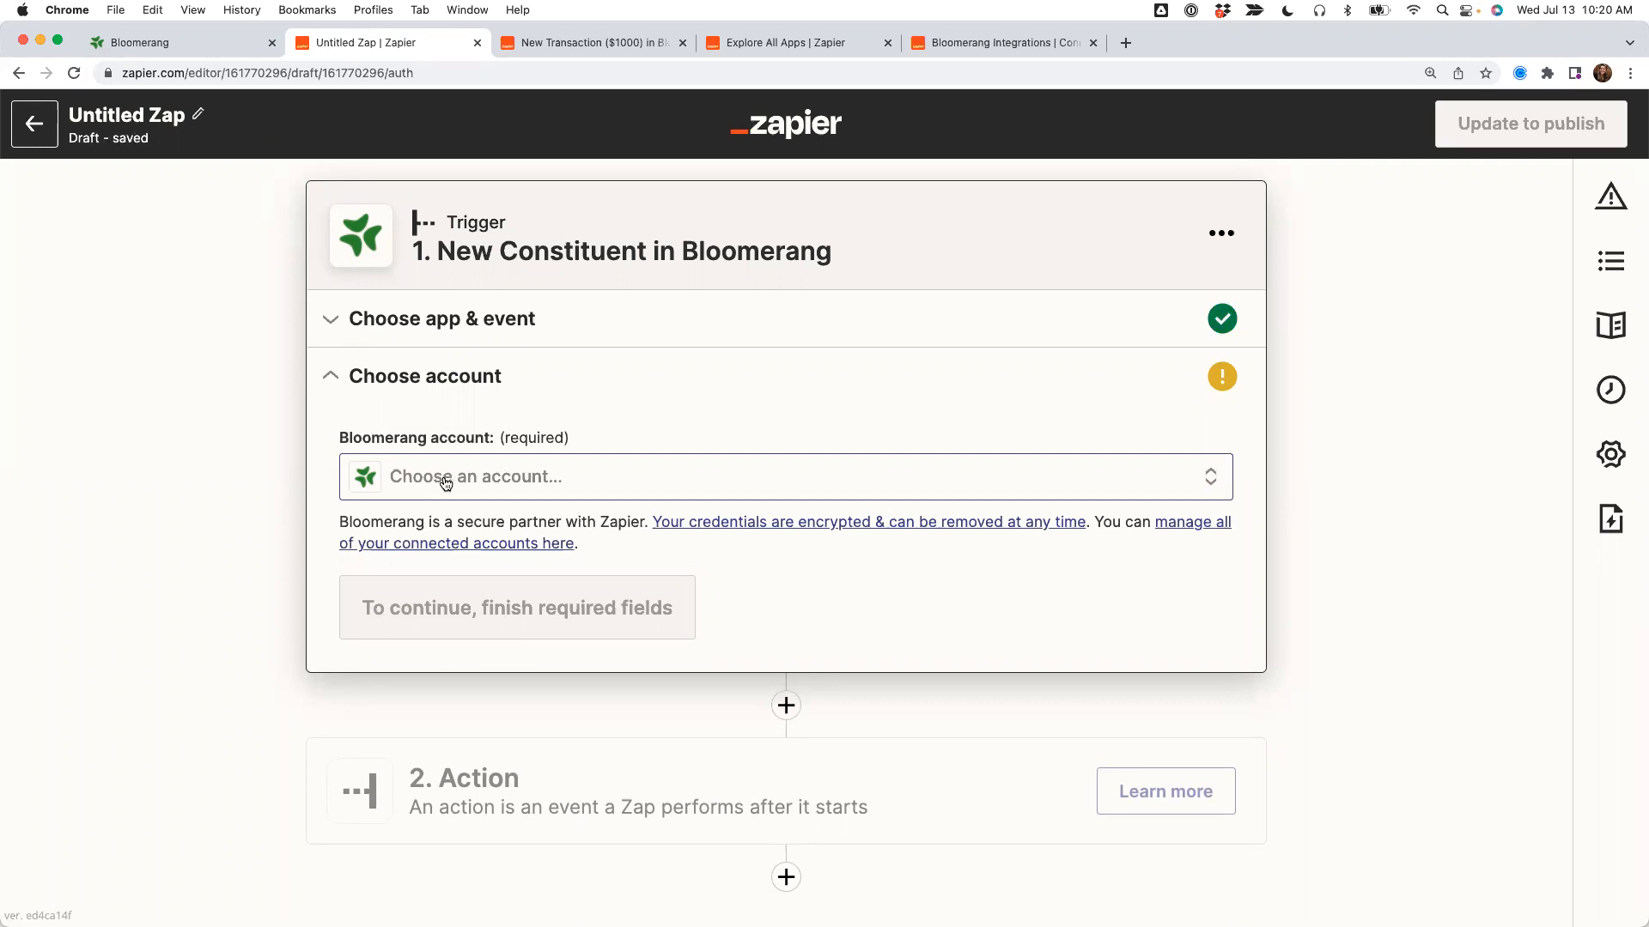
Choose the Bloomerang - Sidekick Solutions Sandbox account for the trigger and continue to its setup.
{"action": "left_click", "coordinate": [446, 483]}
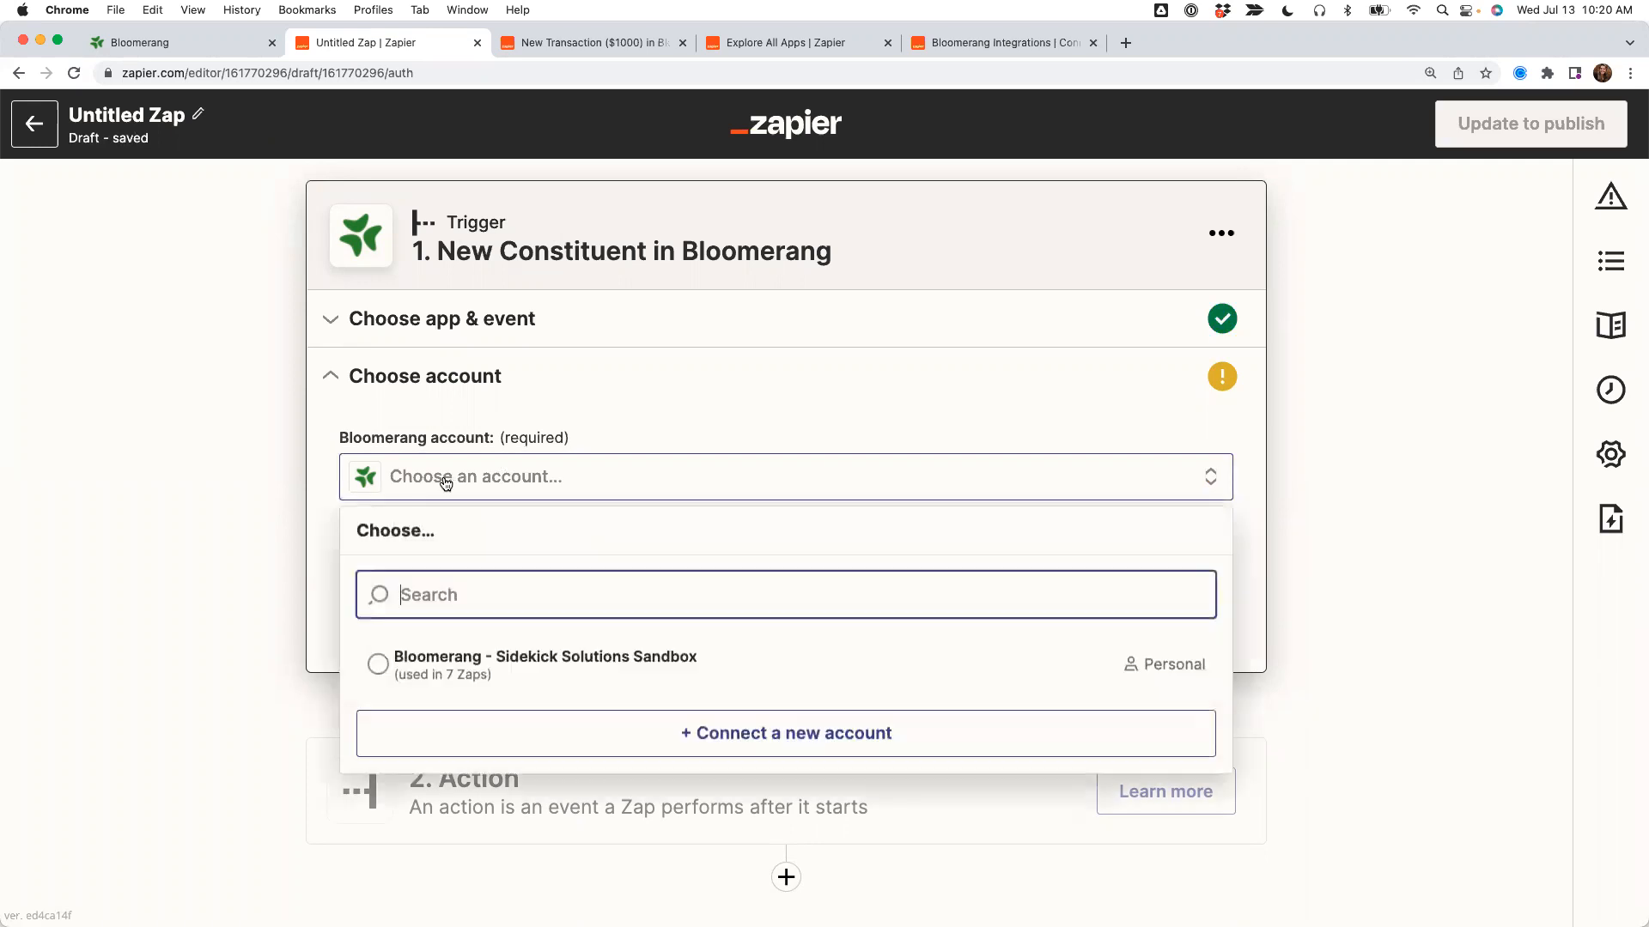
{"action": "left_click", "coordinate": [507, 659]}
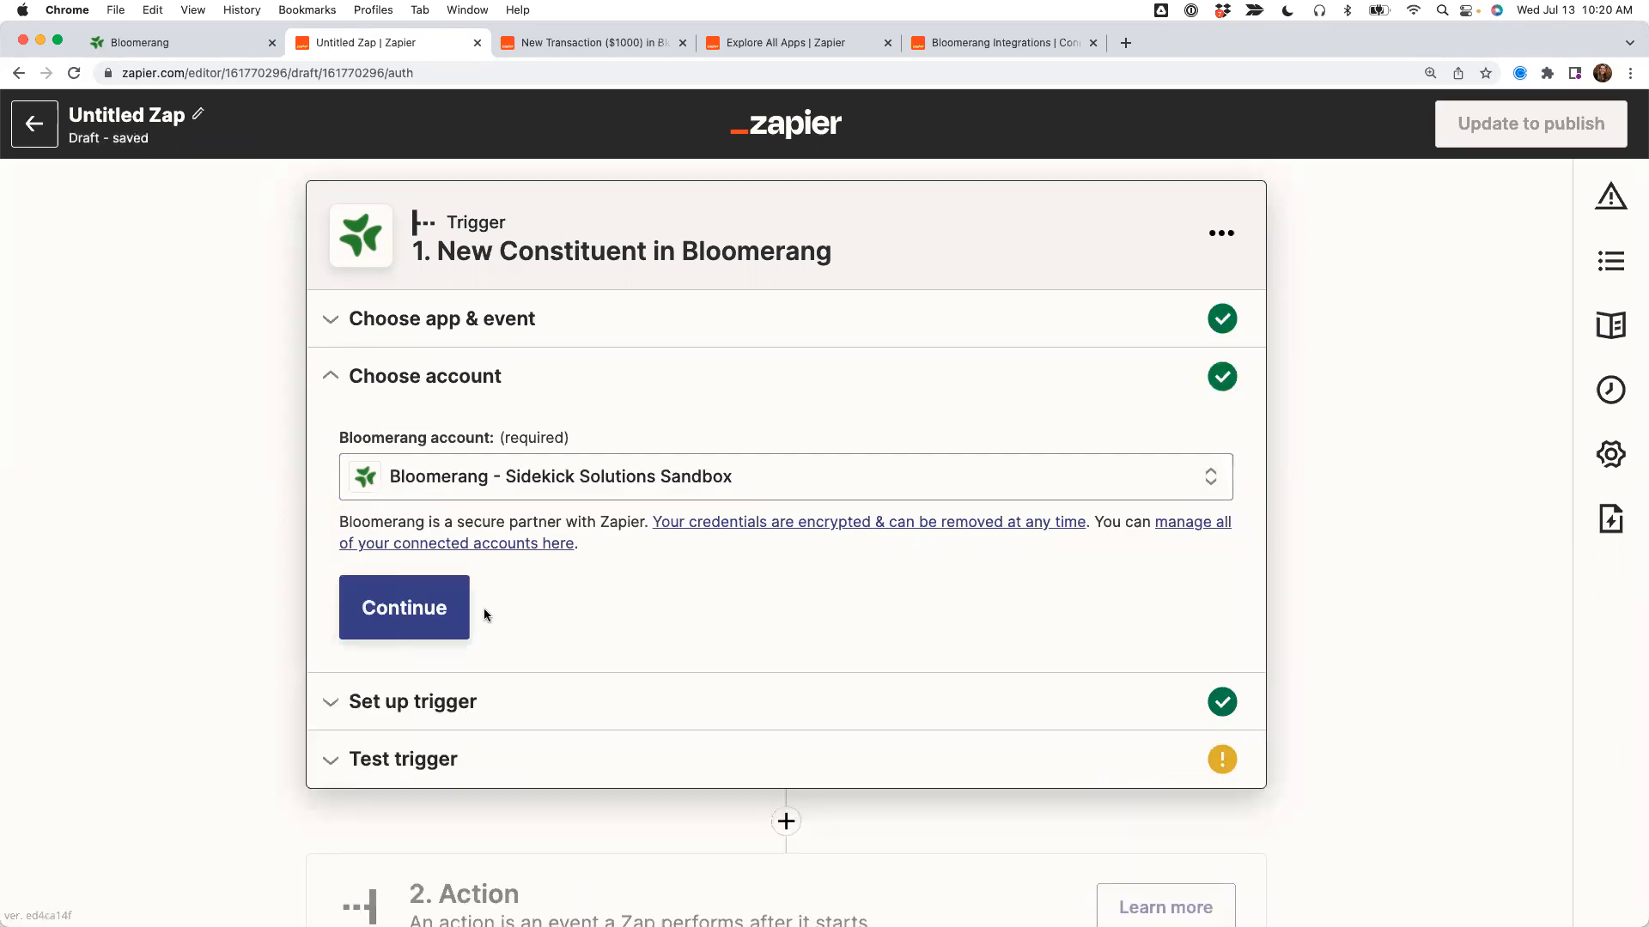
{"action": "left_click", "coordinate": [440, 613]}
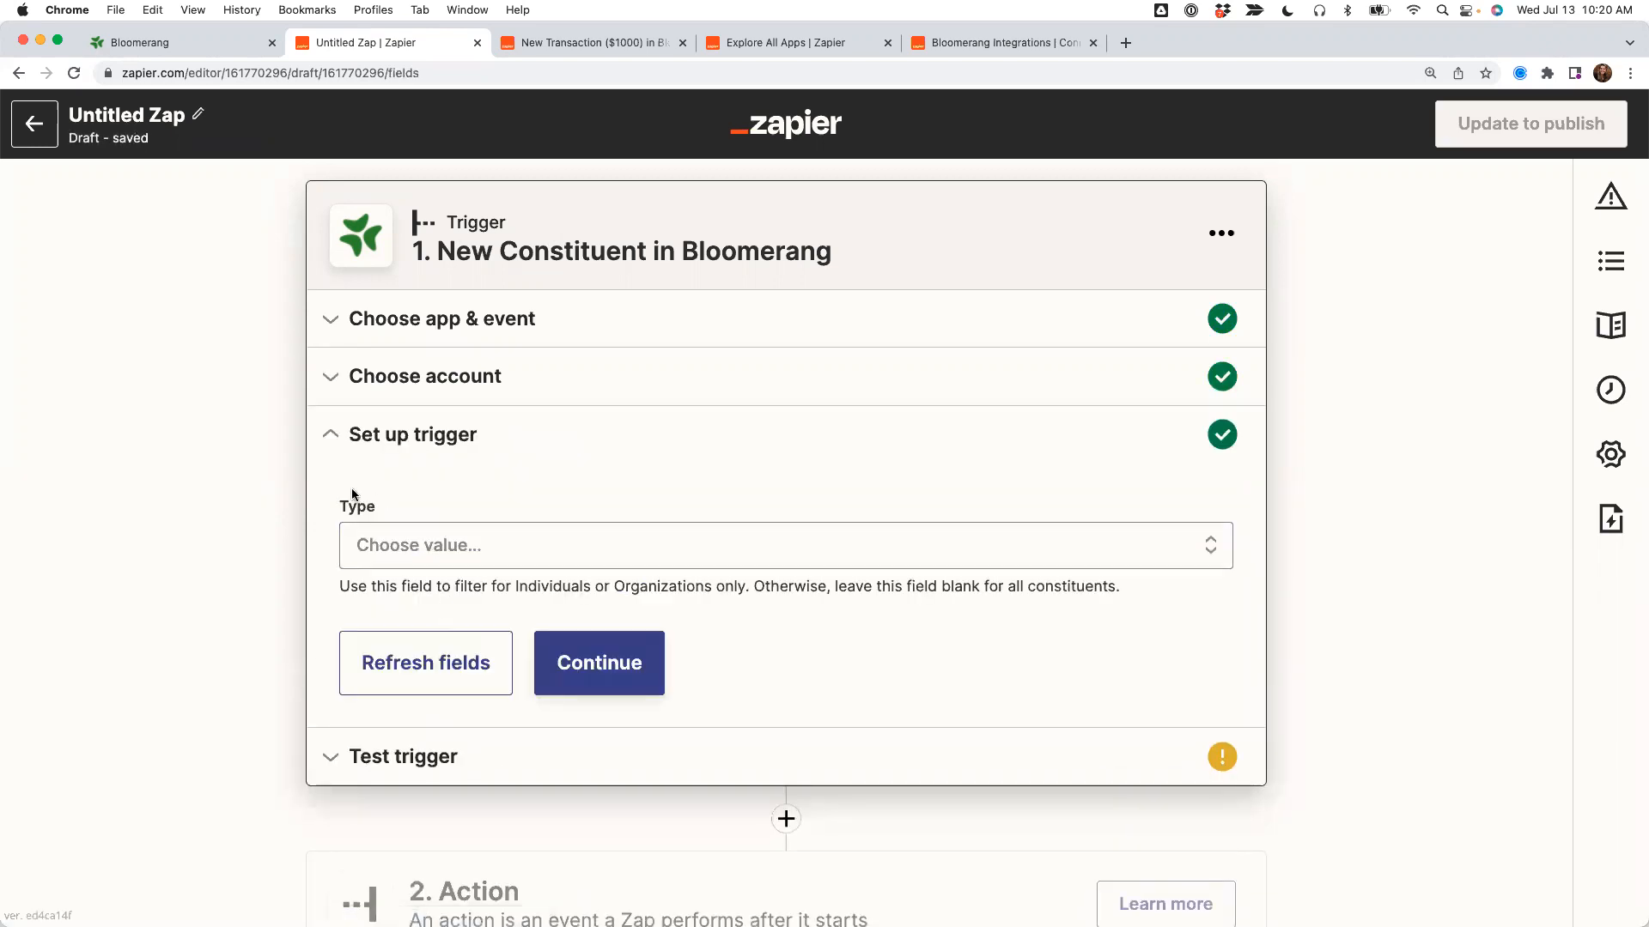
Examine the Type filter options in the trigger setup without choosing a value.
{"action": "left_click_drag", "start_coordinate": [347, 435], "coordinate": [473, 433]}
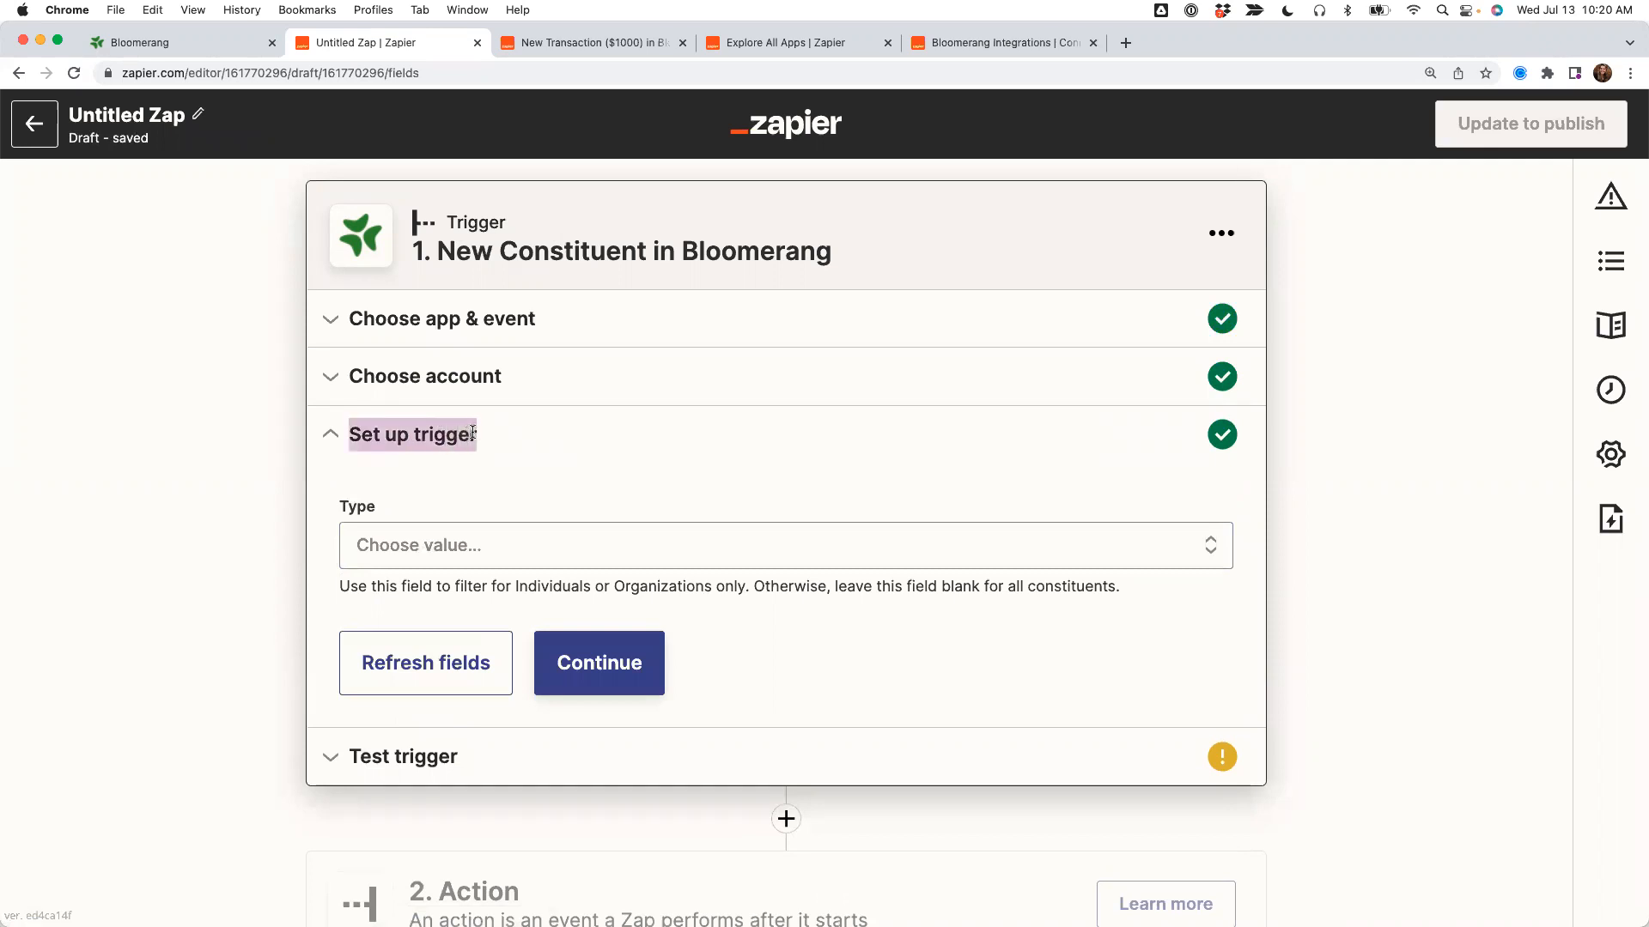
{"action": "left_click", "coordinate": [570, 553]}
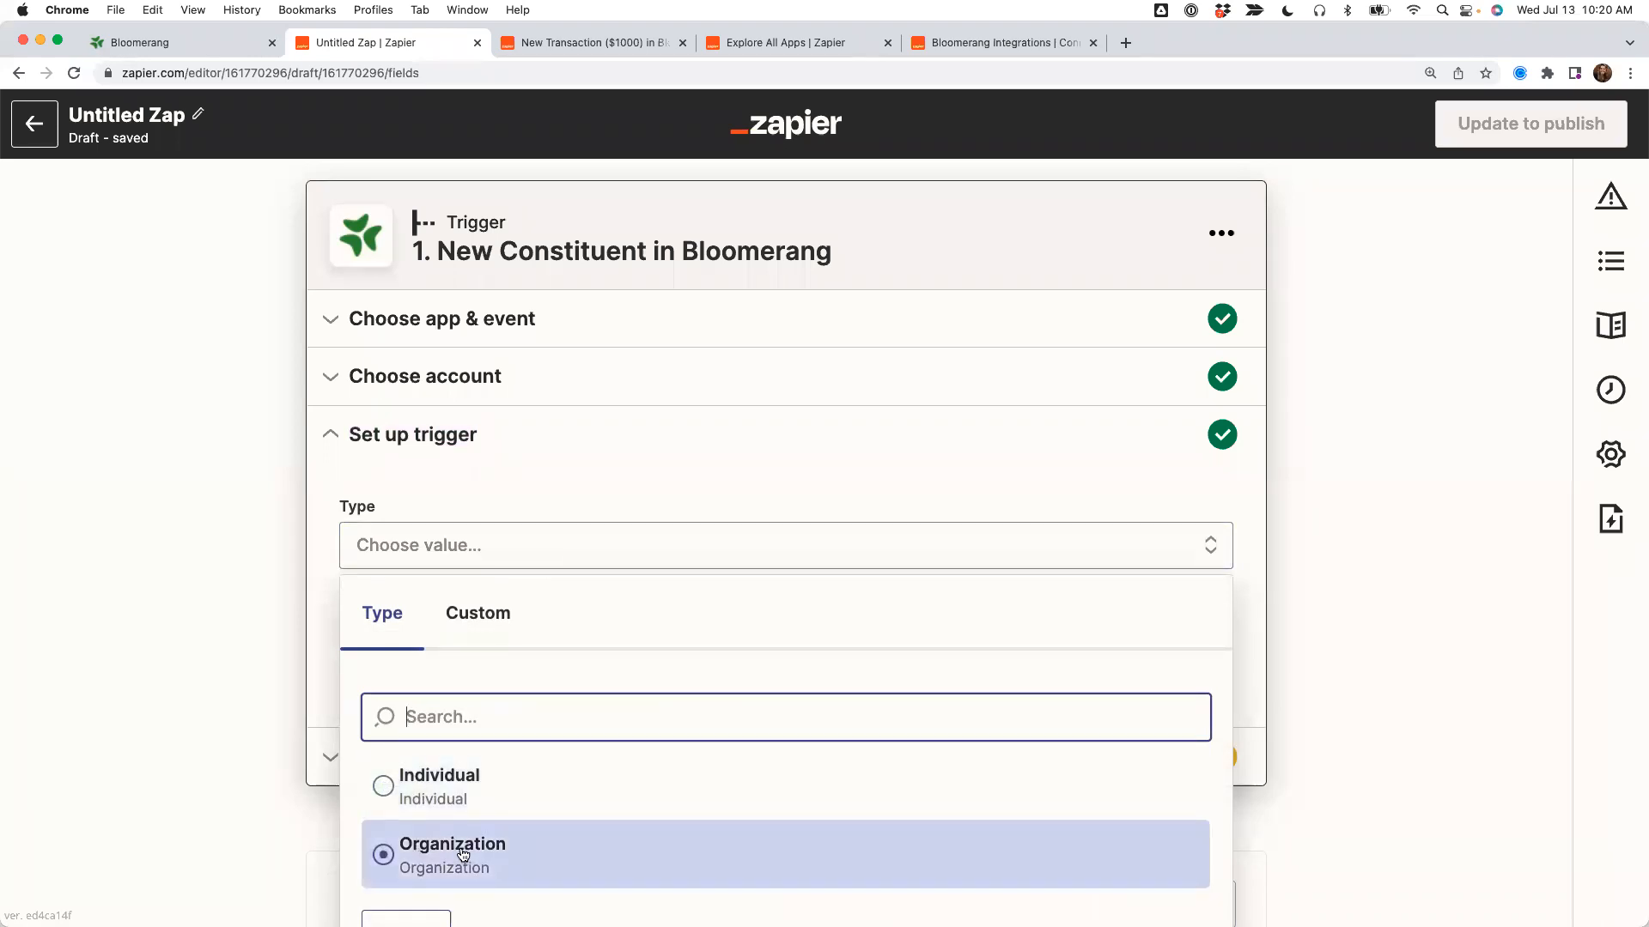
{"action": "left_click", "coordinate": [237, 551]}
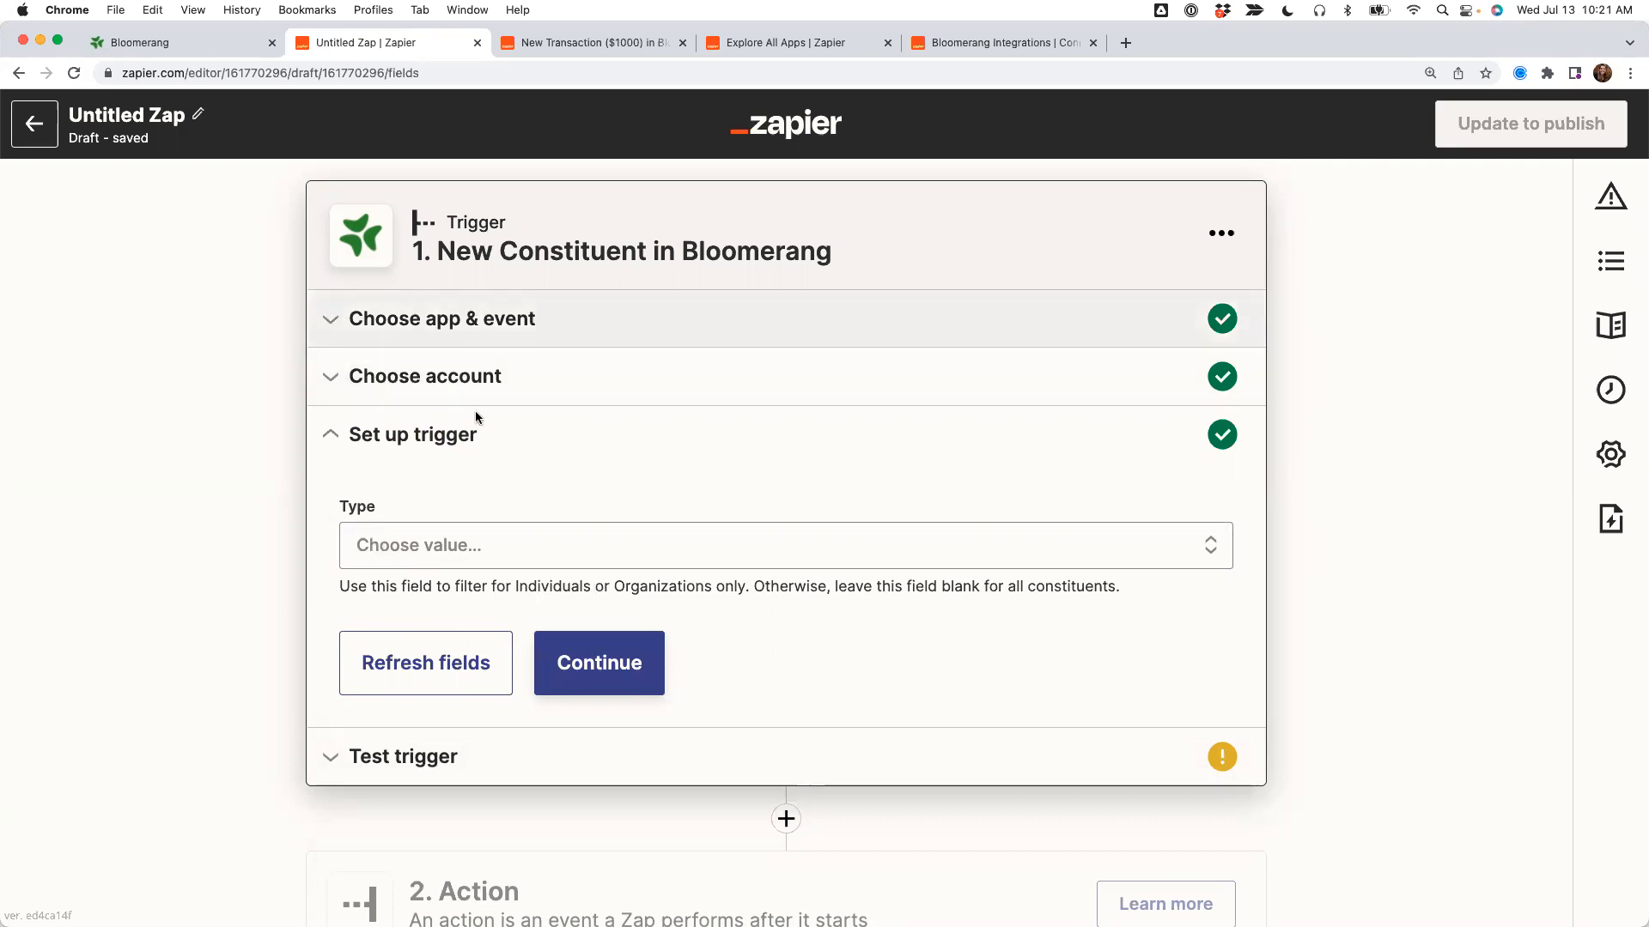
Test the New Constituent trigger to pull in a sample record from Bloomerang.
{"action": "left_click", "coordinate": [377, 759]}
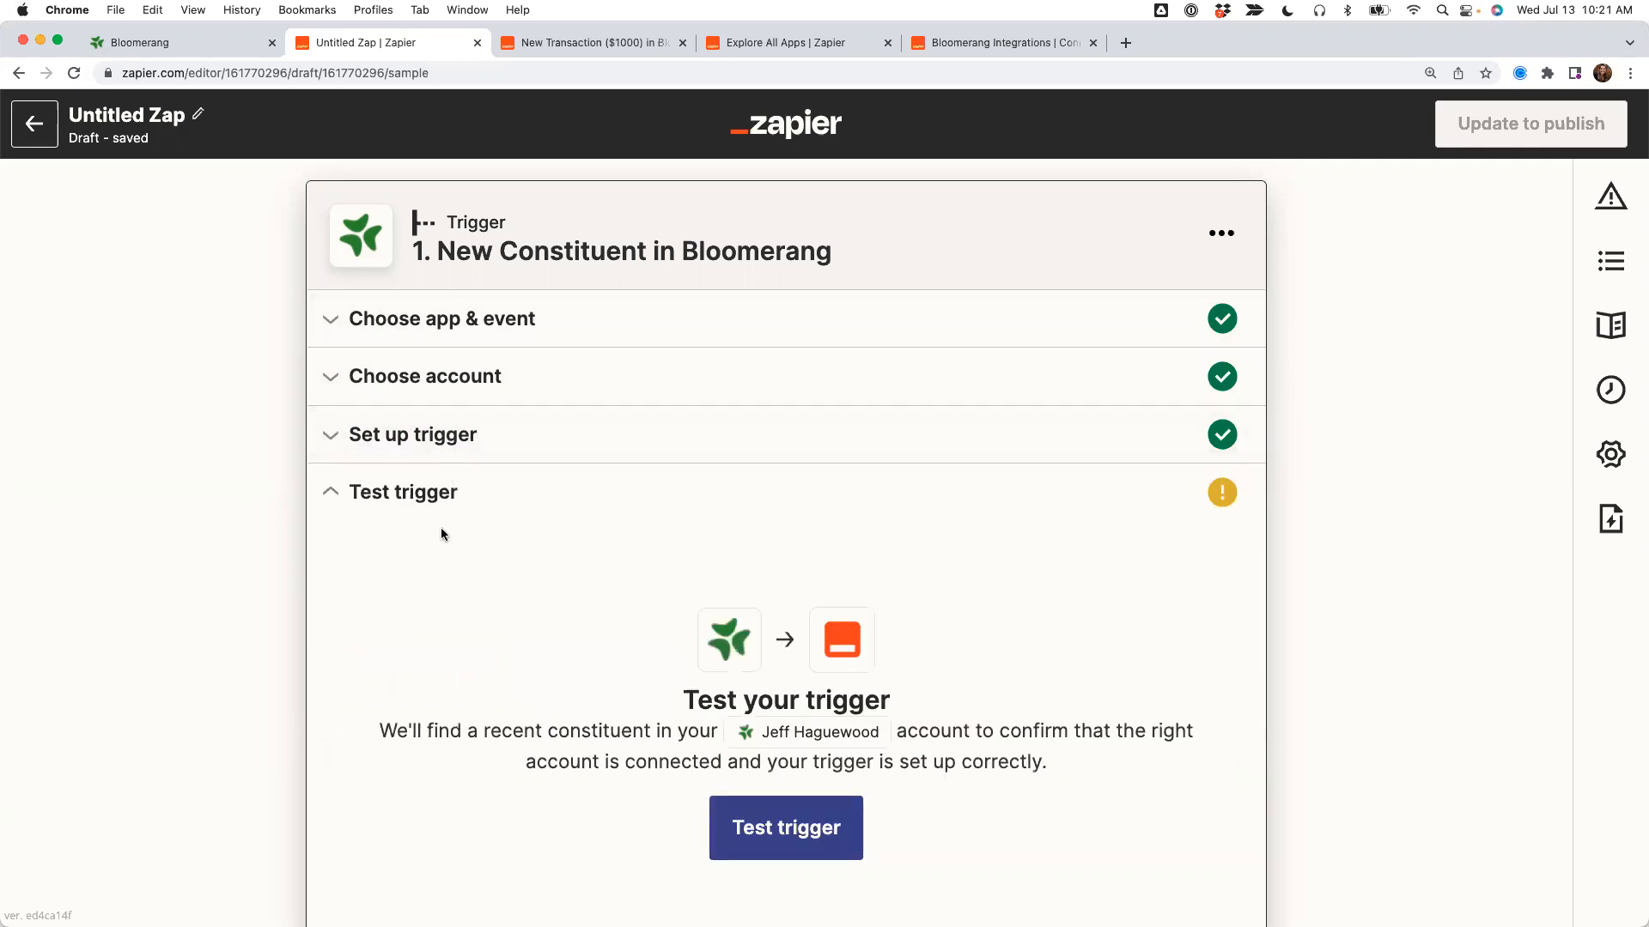
{"action": "scroll", "coordinate": [446, 551], "scroll_direction": "down", "scroll_amount": 2}
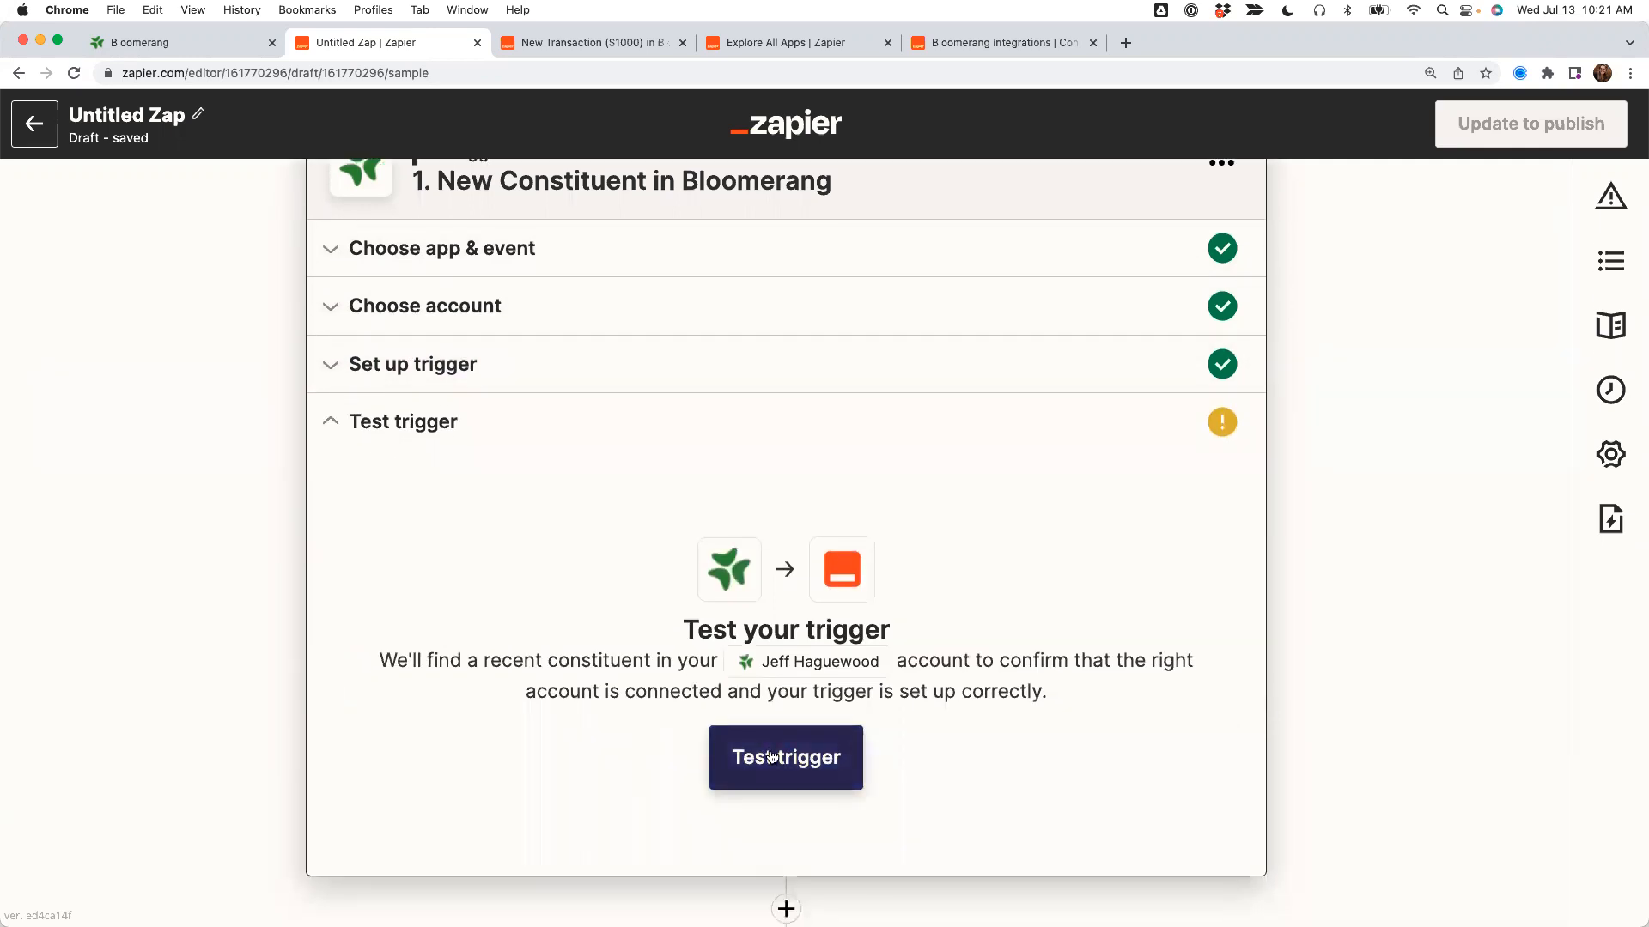
{"action": "left_click", "coordinate": [770, 756]}
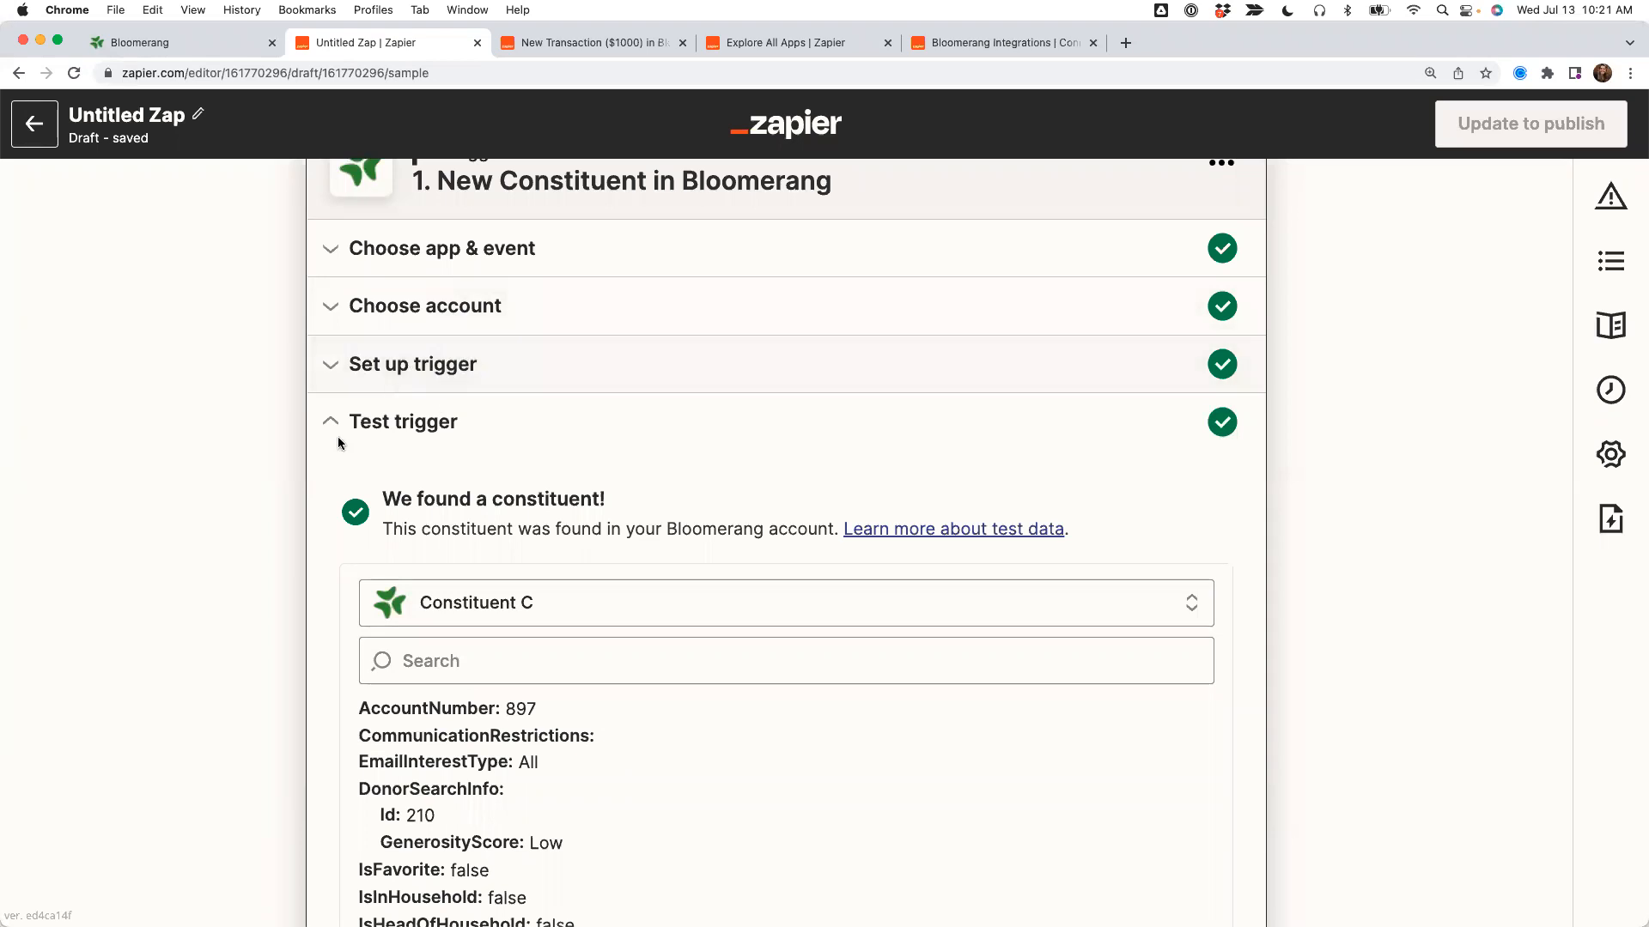
Examine the fields of the sample Constituent C record, including name, status, social profiles and primary address.
{"action": "scroll", "coordinate": [224, 640], "scroll_direction": "down", "scroll_amount": 2}
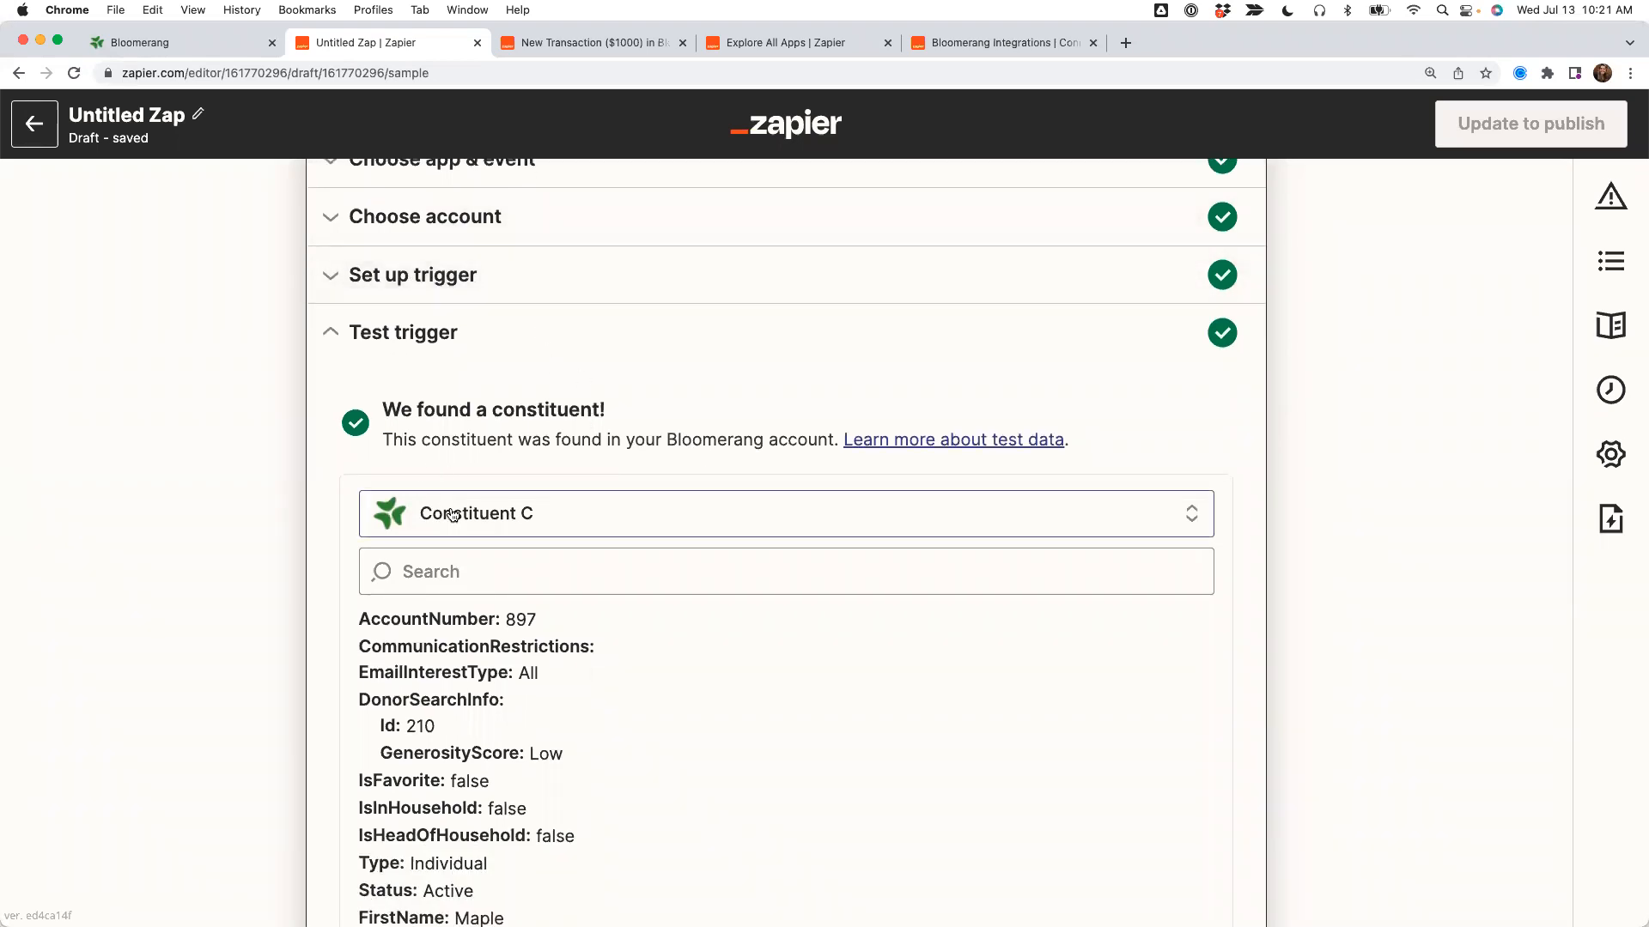
{"action": "scroll", "coordinate": [285, 552], "scroll_direction": "down", "scroll_amount": 1}
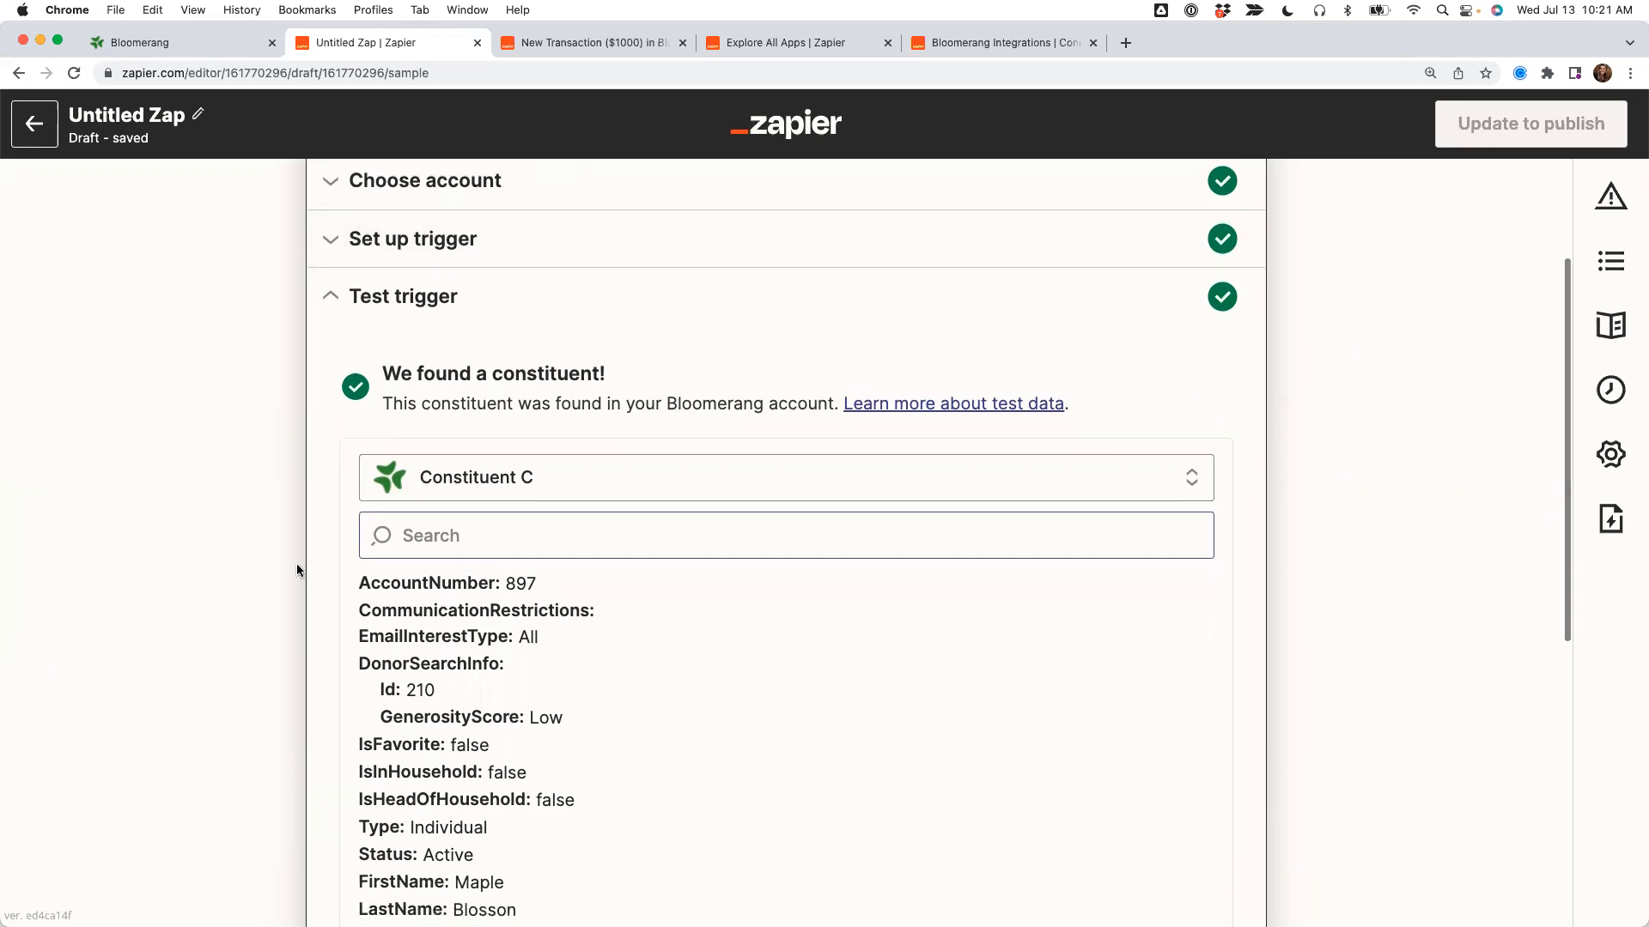
{"action": "scroll", "coordinate": [430, 668], "scroll_direction": "down", "scroll_amount": 4}
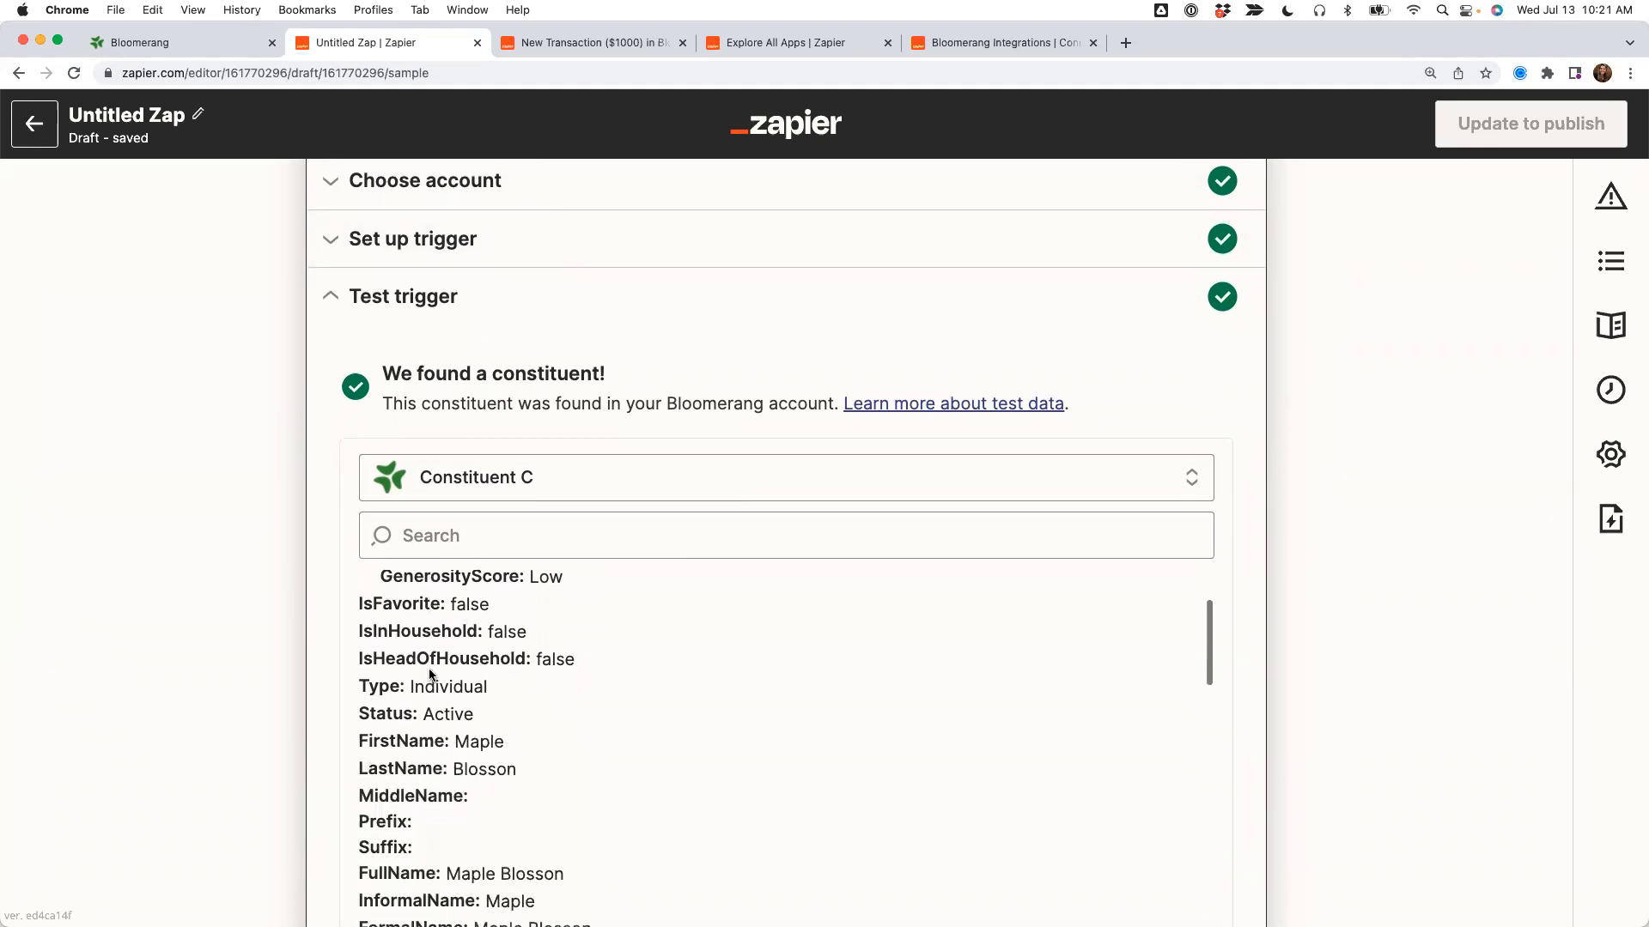
{"action": "scroll", "coordinate": [431, 674], "scroll_direction": "up", "scroll_amount": 8}
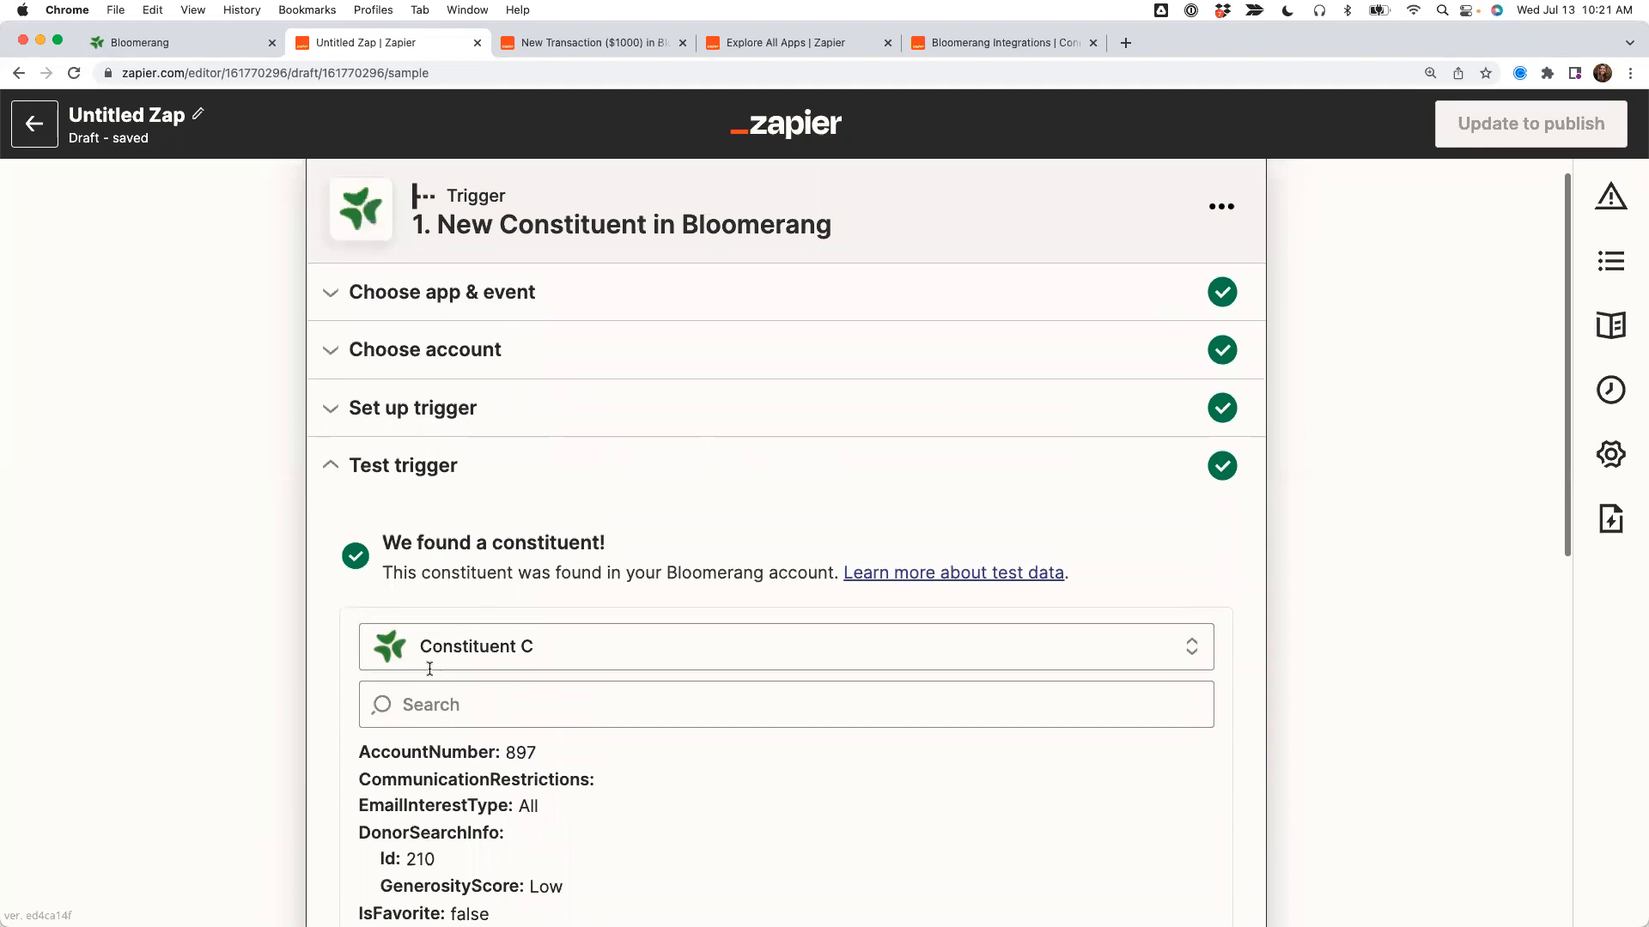
{"action": "scroll", "coordinate": [215, 636], "scroll_direction": "down", "scroll_amount": 5}
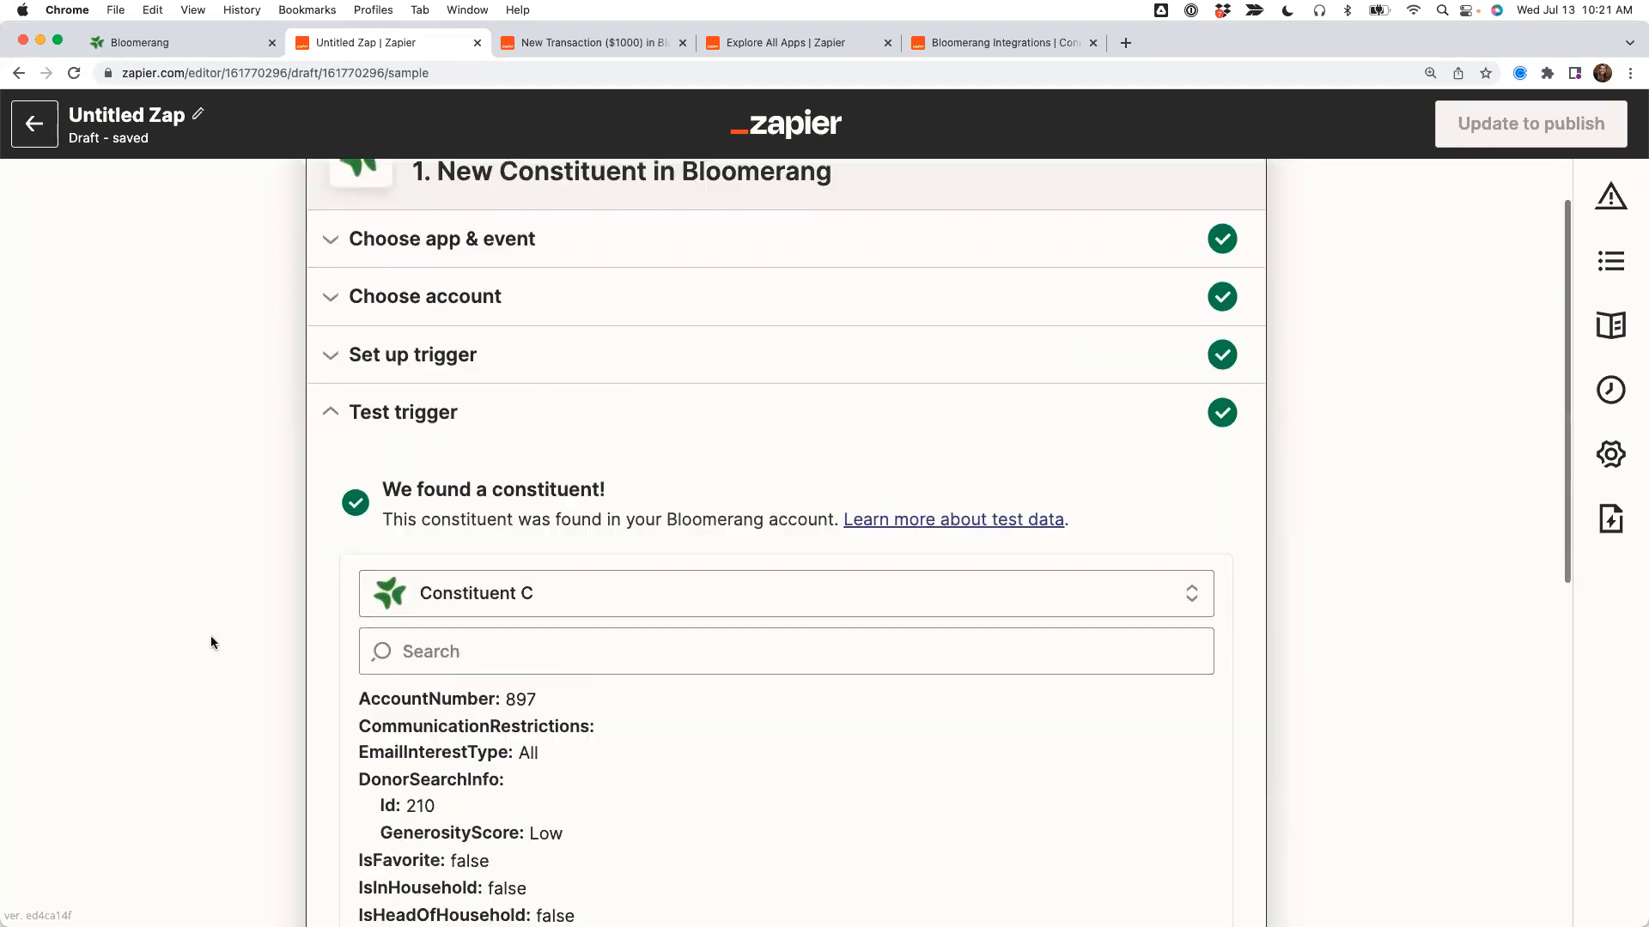
{"action": "scroll", "coordinate": [248, 581], "scroll_direction": "down", "scroll_amount": 3}
{"action": "scroll", "coordinate": [429, 530], "scroll_direction": "down", "scroll_amount": 10}
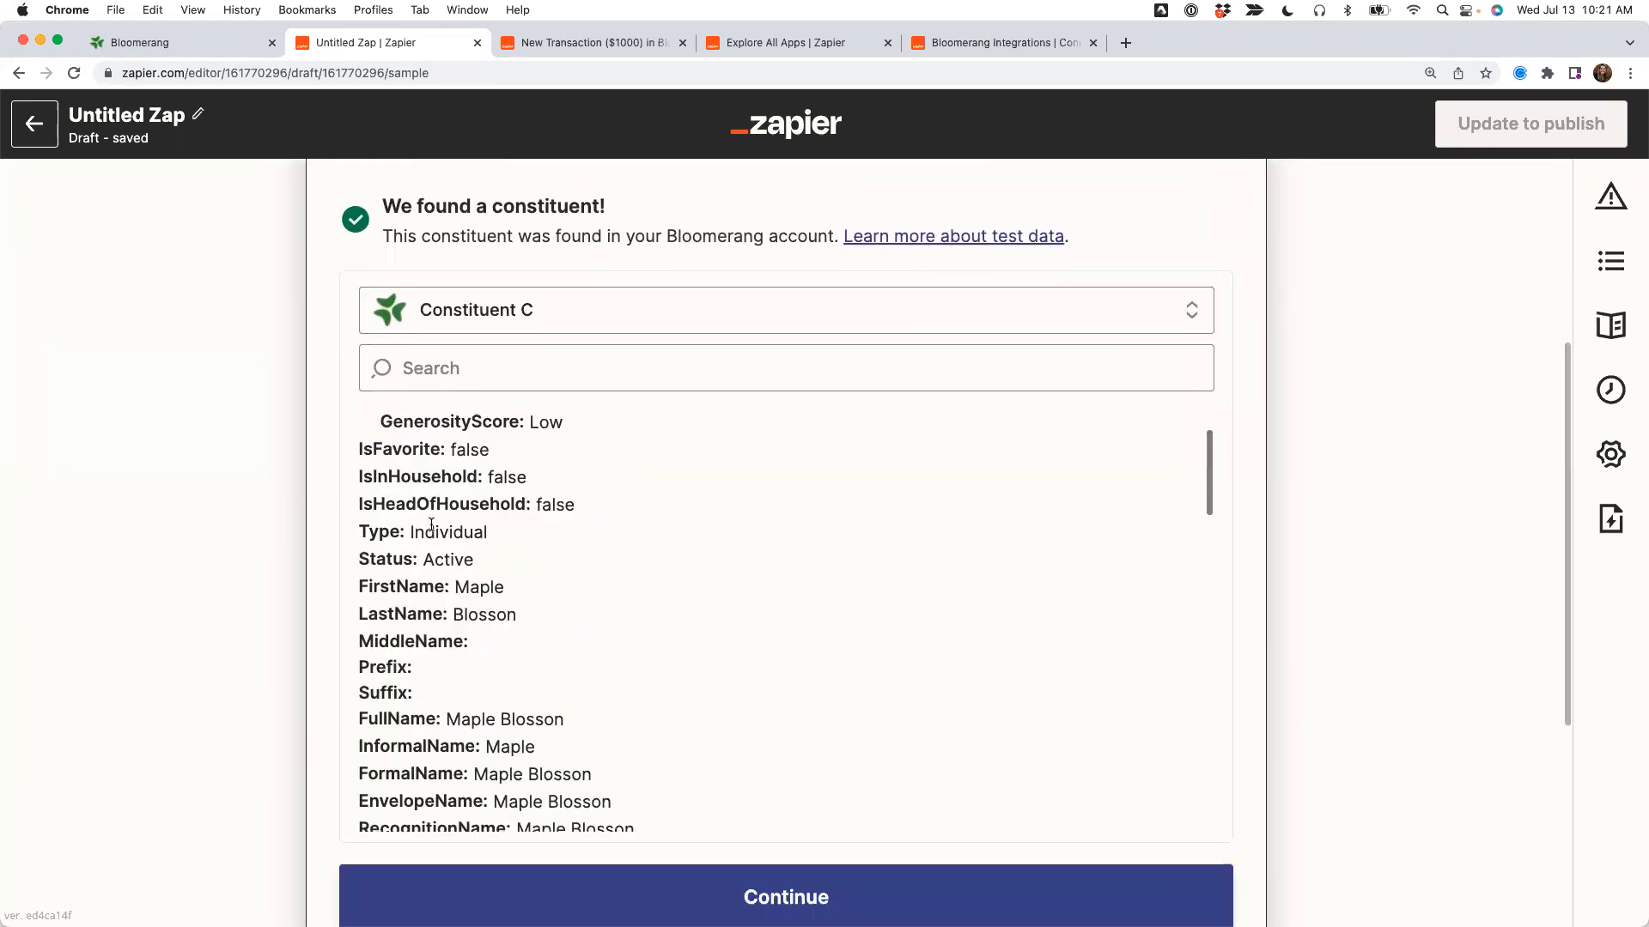
{"action": "left_click", "coordinate": [605, 313]}
{"action": "left_click", "coordinate": [301, 586]}
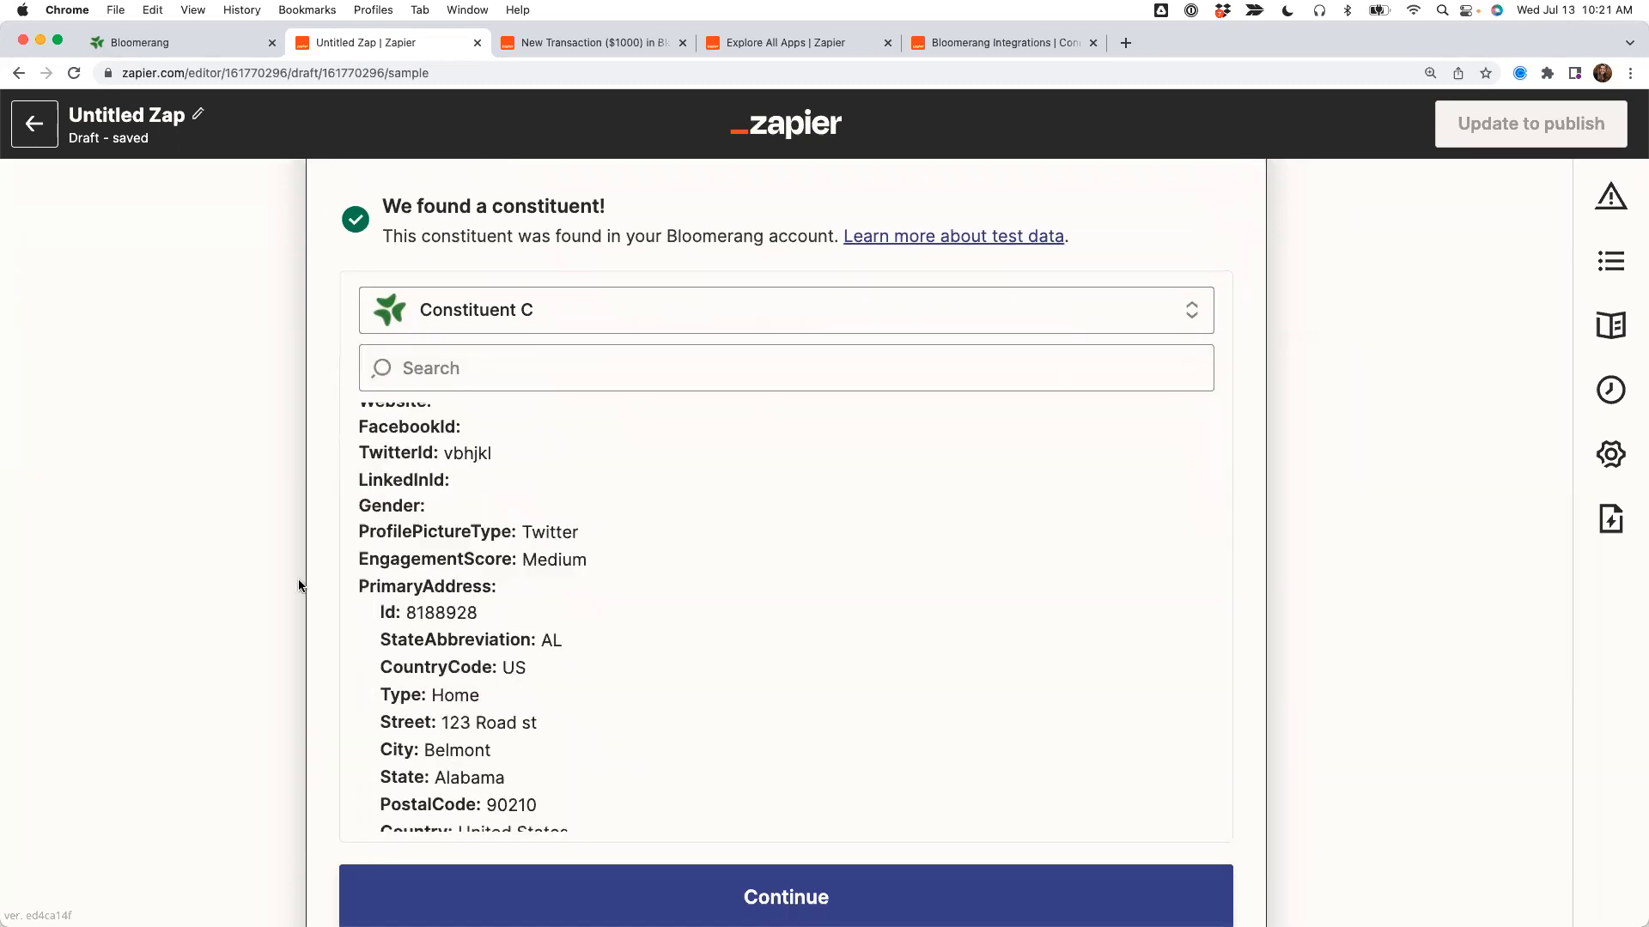
{"action": "scroll", "coordinate": [460, 627], "scroll_direction": "up", "scroll_amount": 2}
{"action": "scroll", "coordinate": [460, 627], "scroll_direction": "up", "scroll_amount": 6}
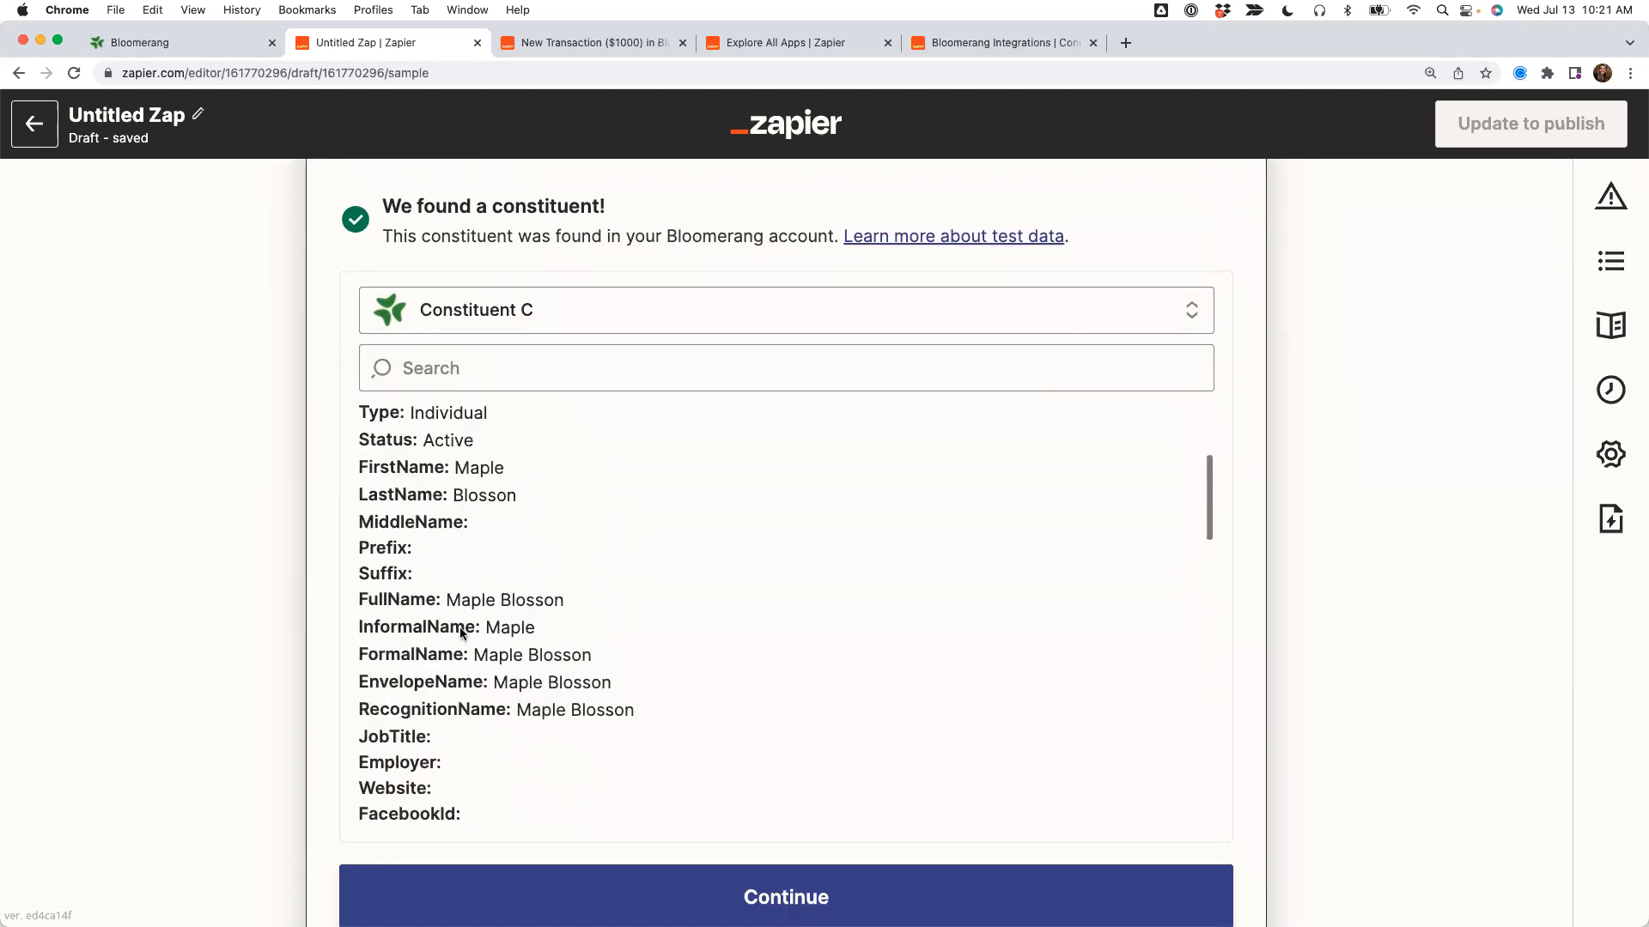
{"action": "scroll", "coordinate": [281, 529], "scroll_direction": "down", "scroll_amount": 5}
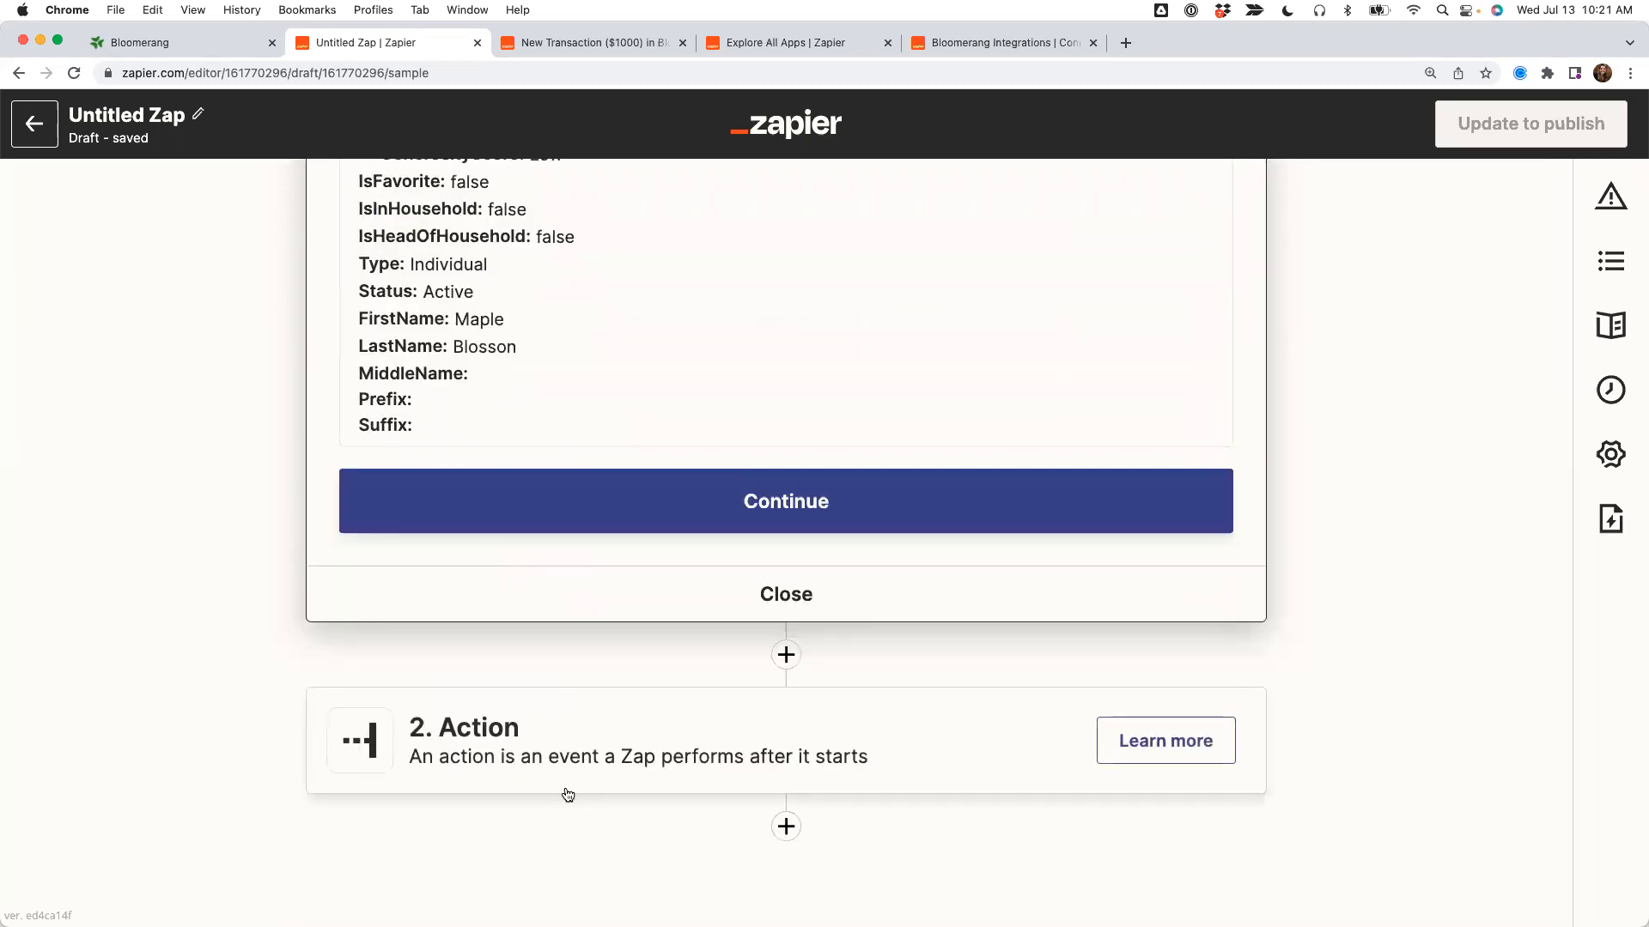
{"action": "scroll", "coordinate": [220, 603], "scroll_direction": "up", "scroll_amount": 8}
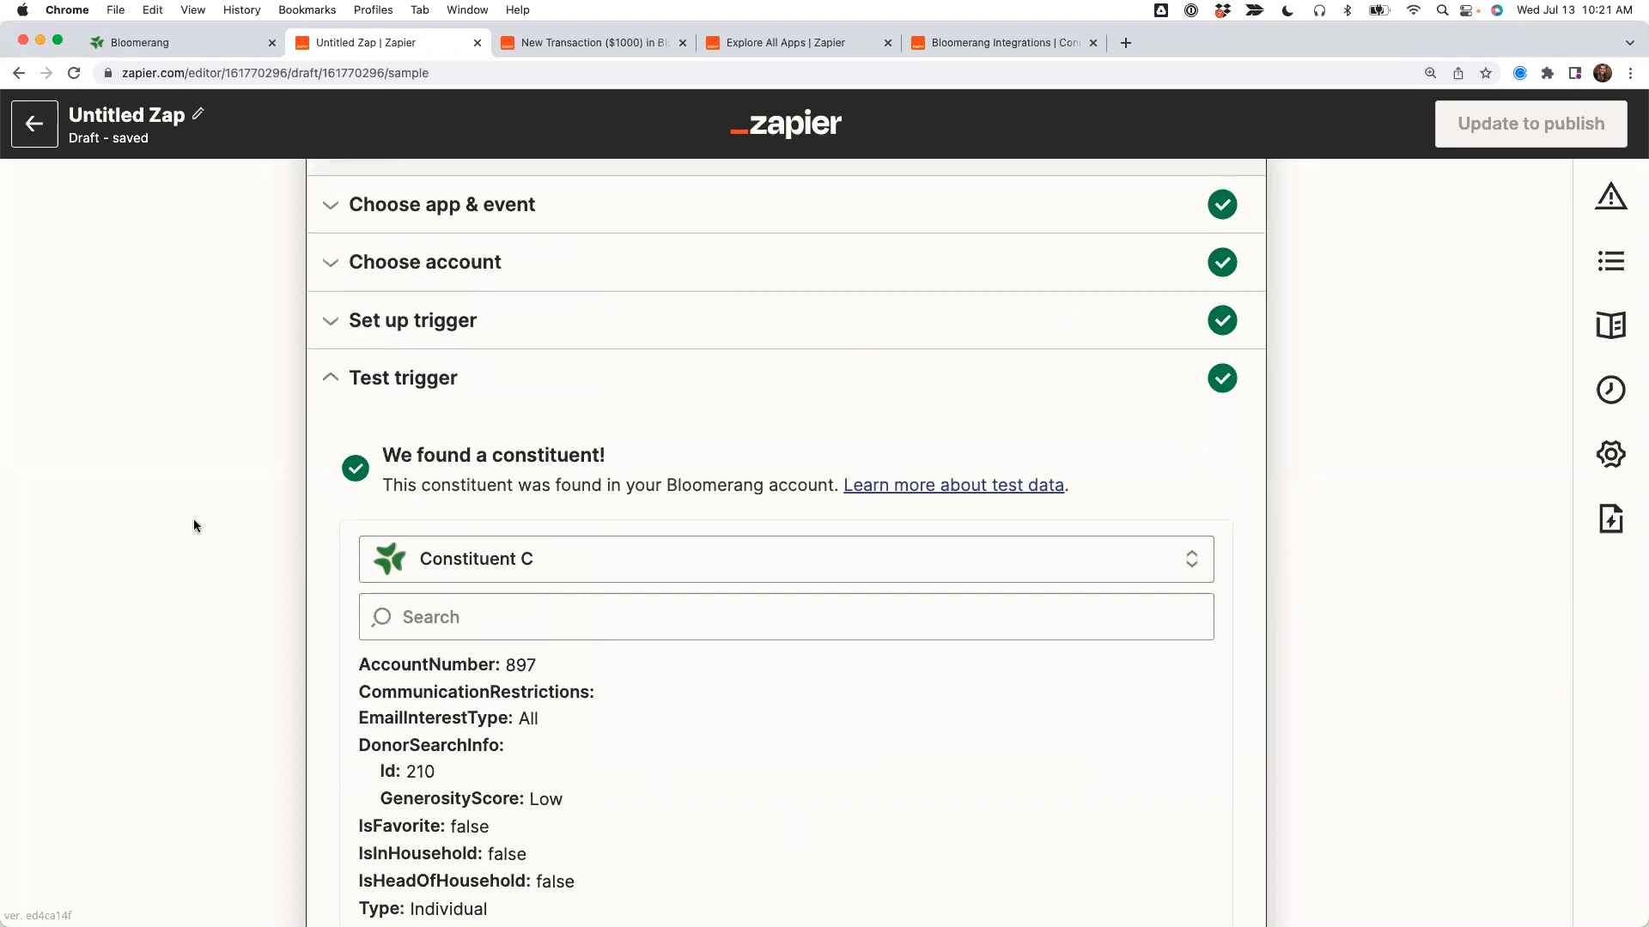
{"action": "key", "text": "ctrl+Right"}
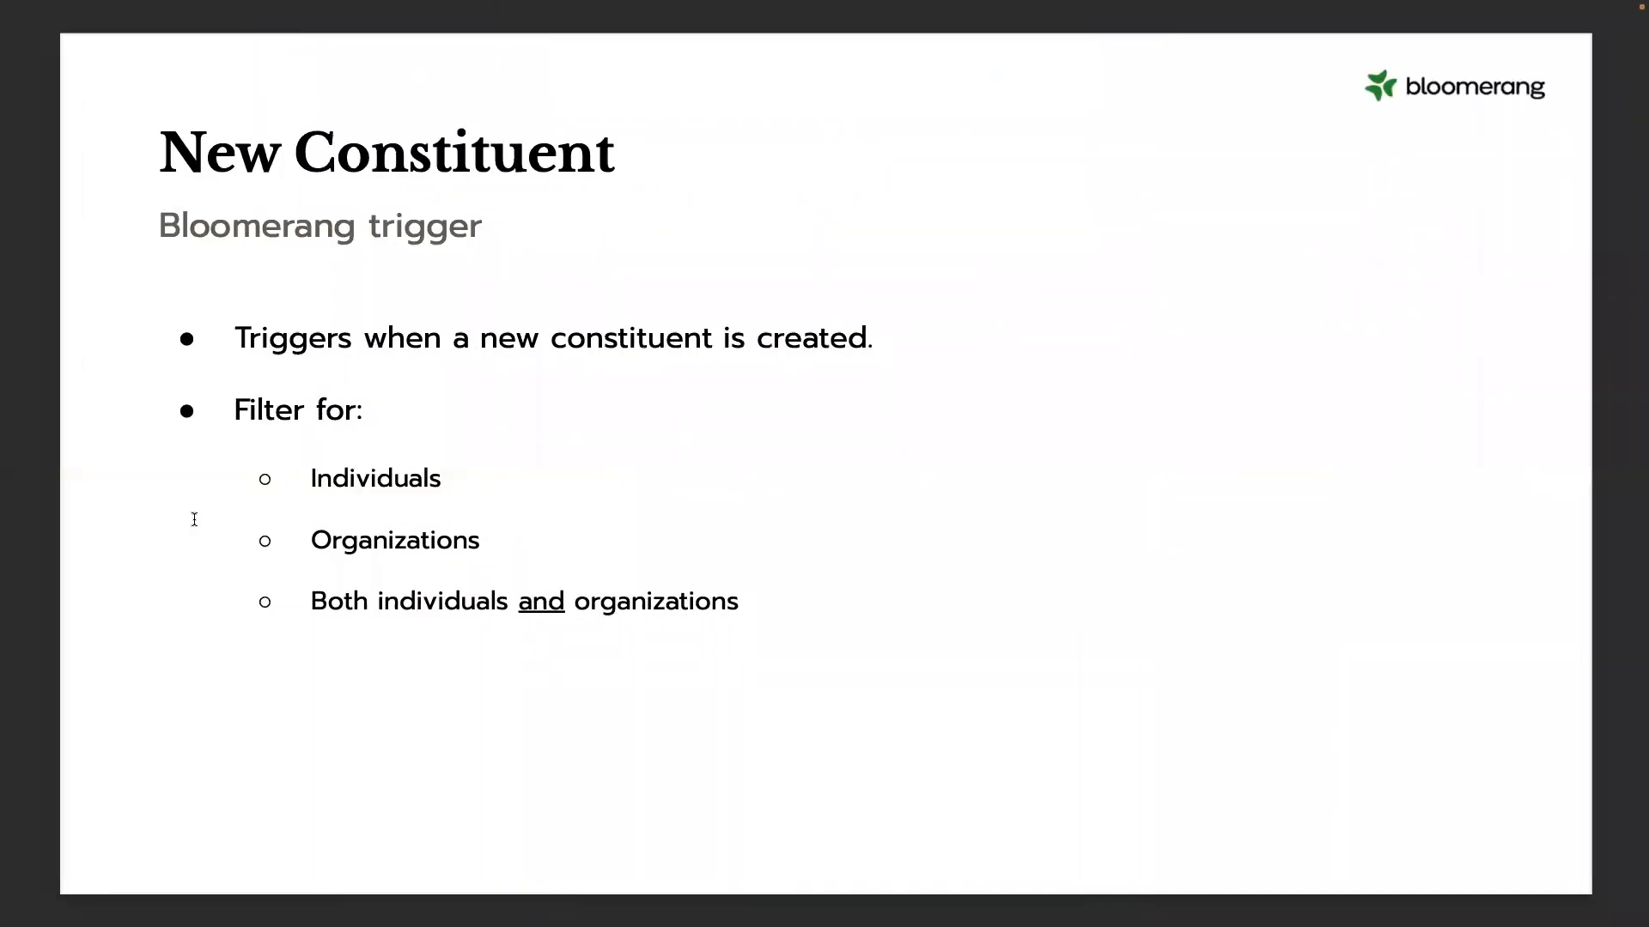
{"action": "key", "text": "Right"}
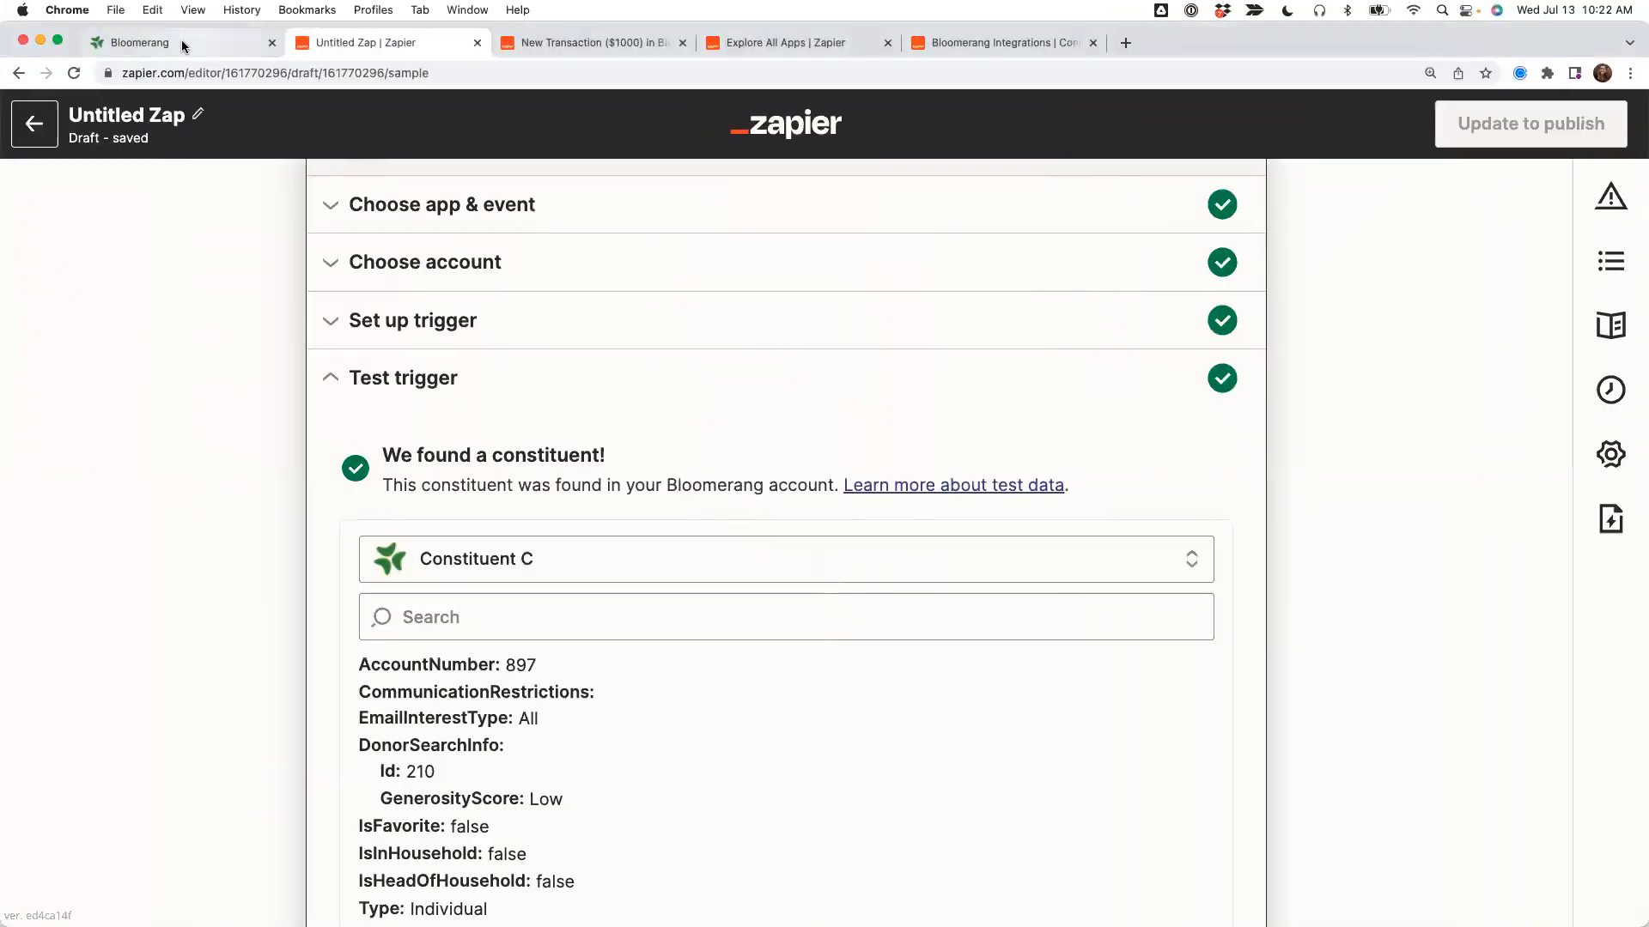
Switch to the Bloomerang CRM and review the open constituent's profile, including contact details, communication preferences and general info.
{"action": "left_click", "coordinate": [182, 43]}
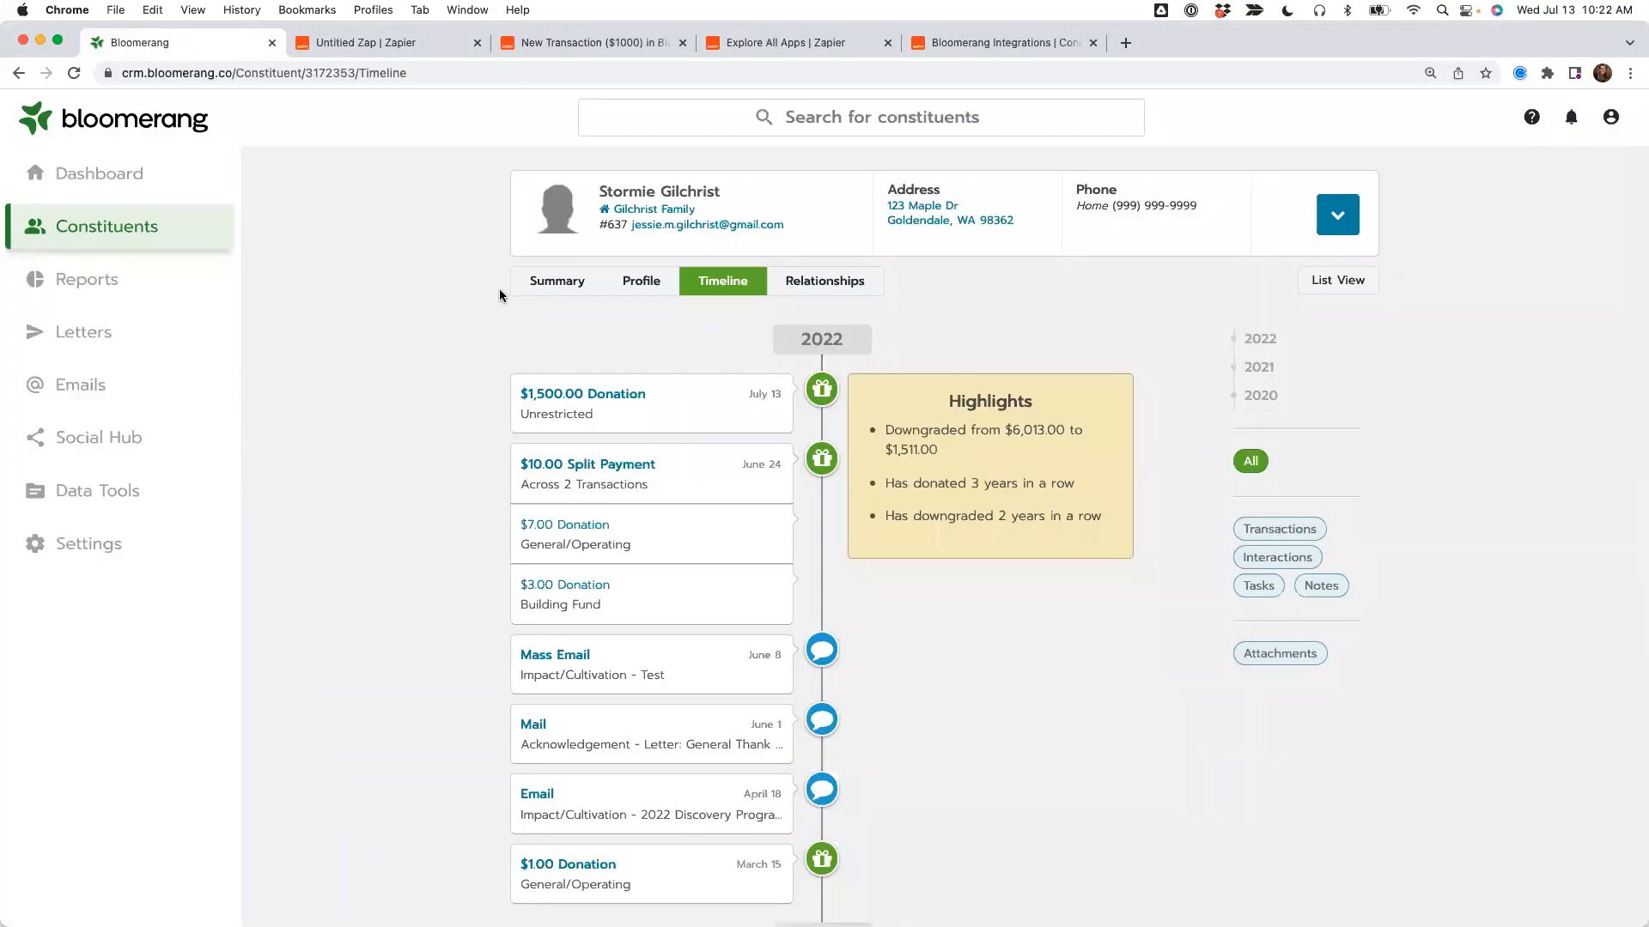
{"action": "left_click", "coordinate": [634, 292]}
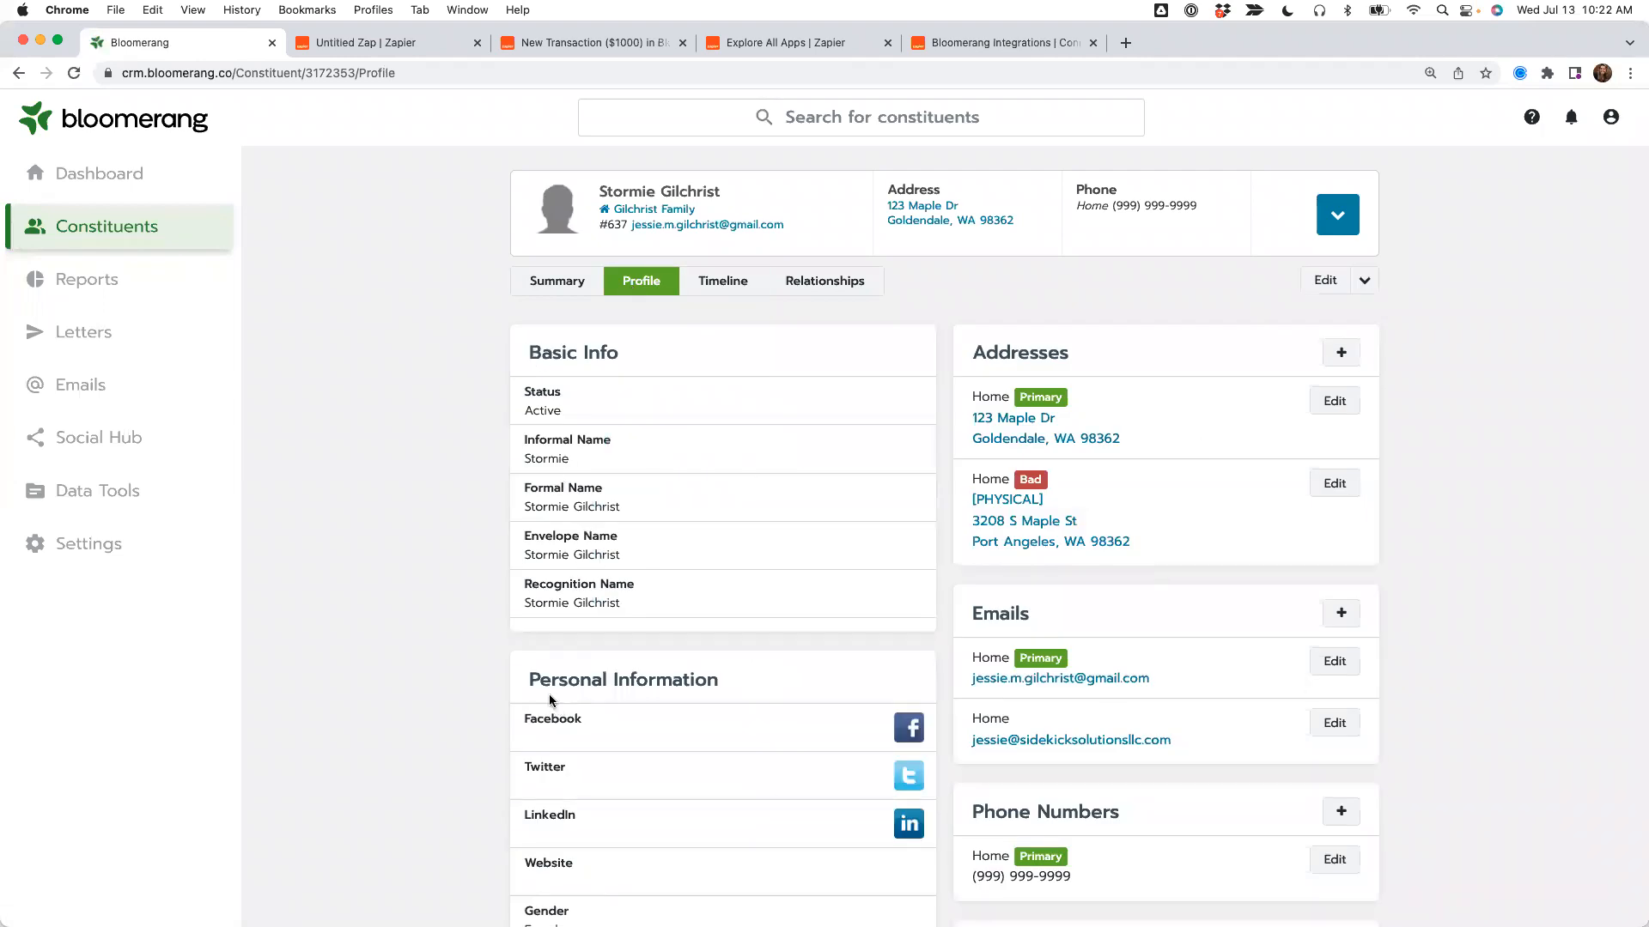
{"action": "scroll", "coordinate": [394, 456], "scroll_direction": "down", "scroll_amount": 15}
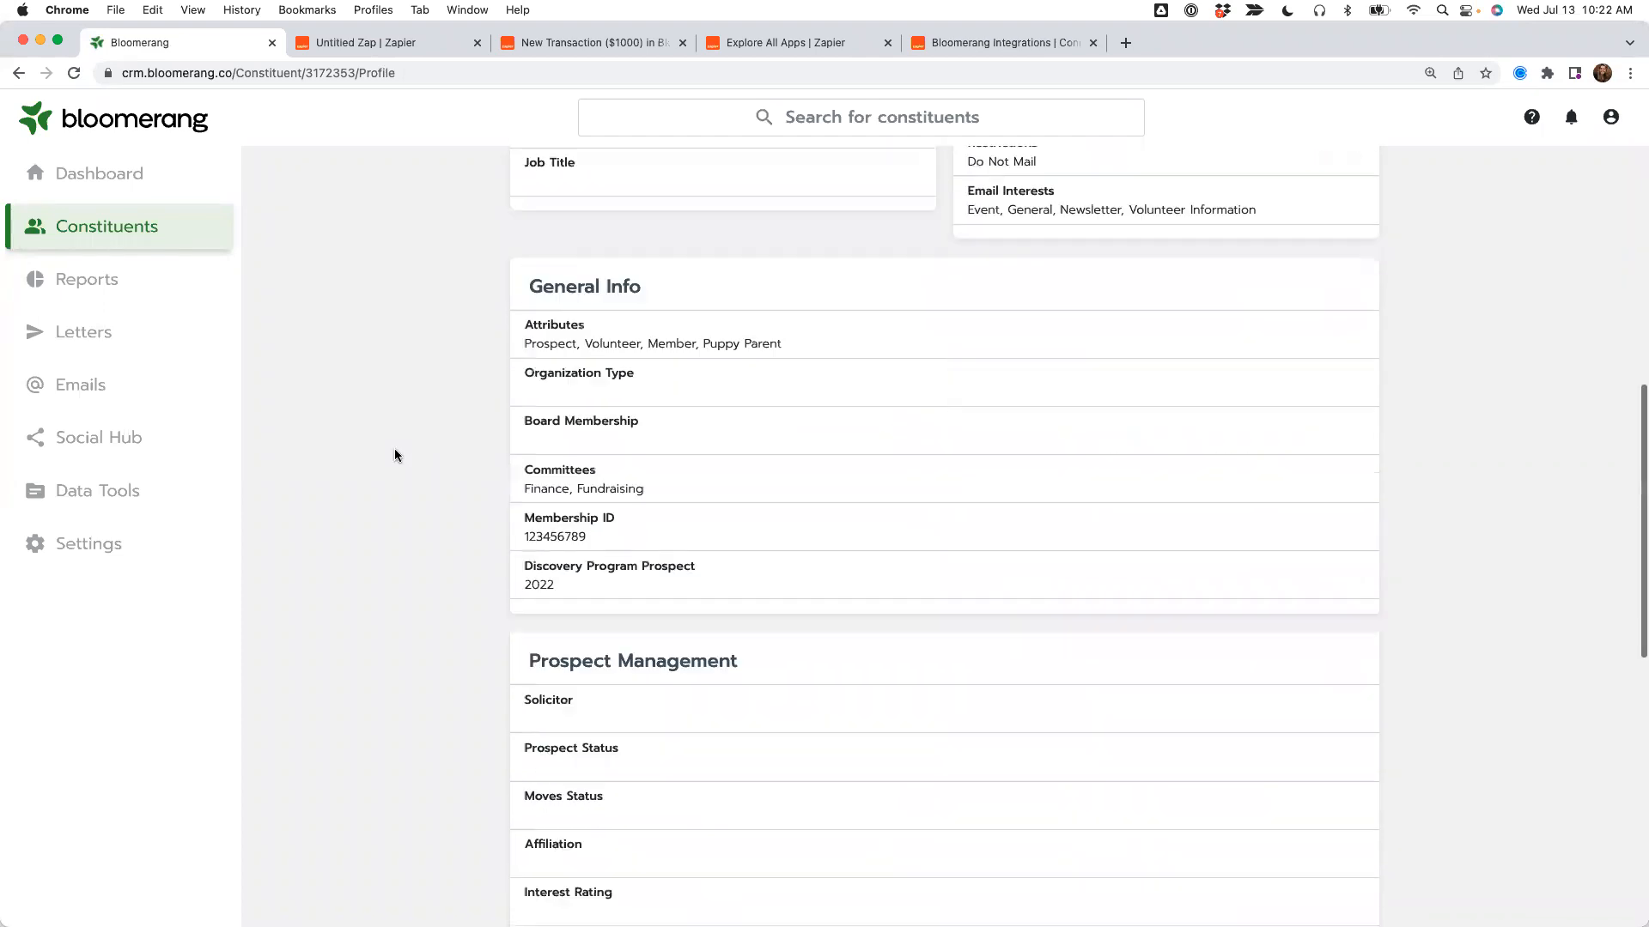
{"action": "scroll", "coordinate": [528, 795], "scroll_direction": "up", "scroll_amount": 15}
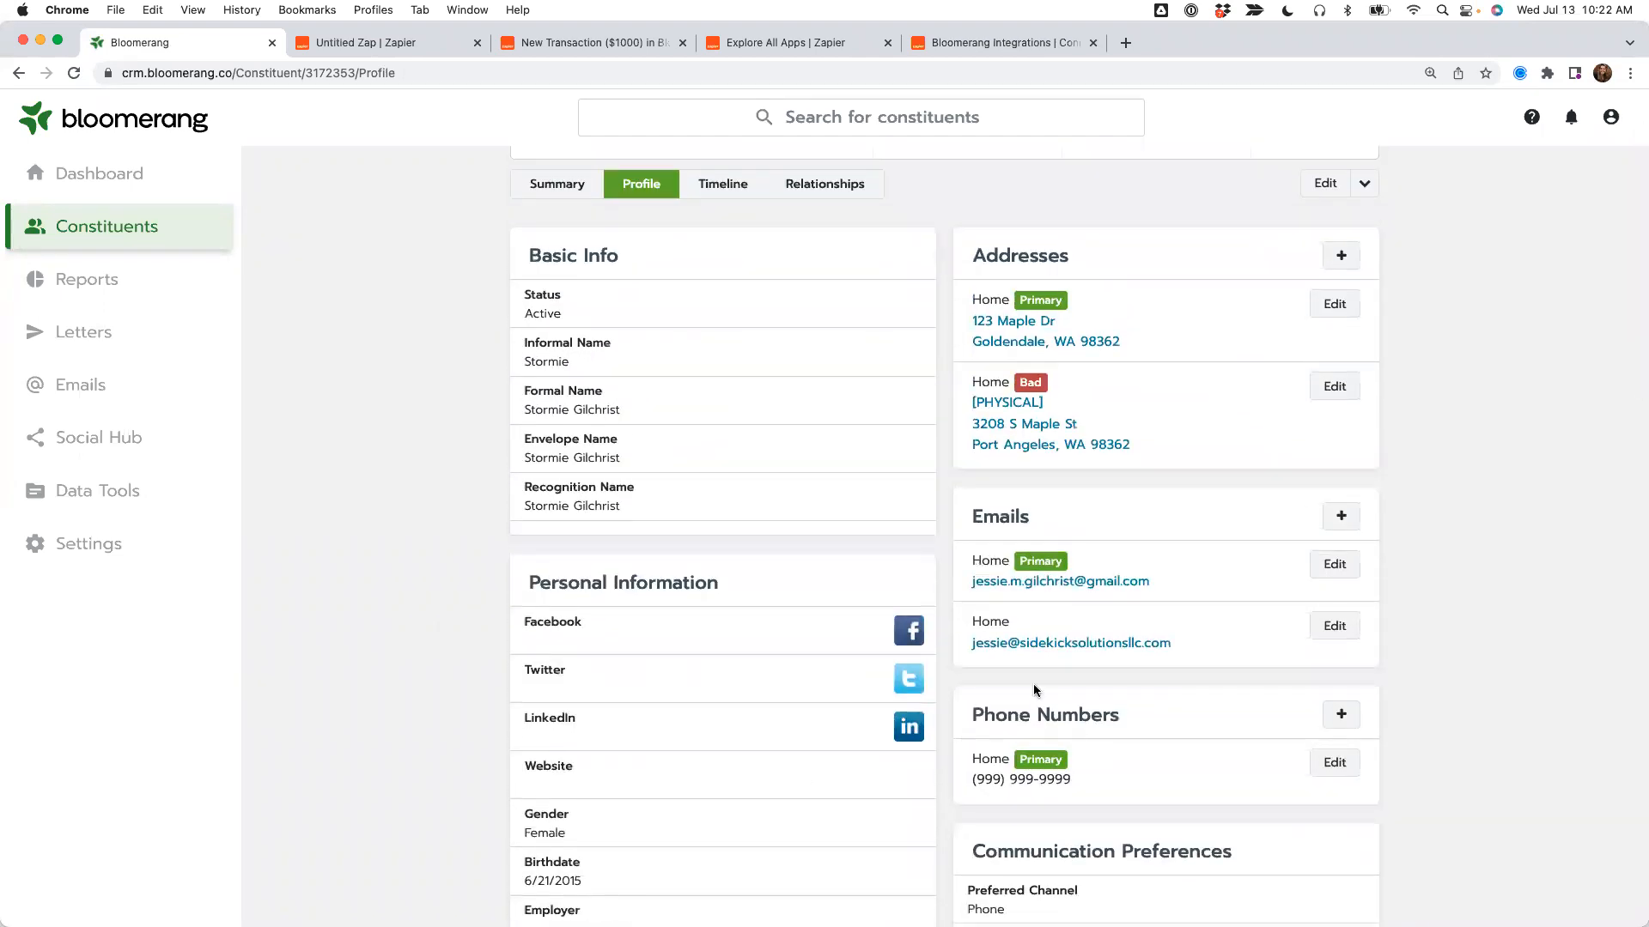
{"action": "scroll", "coordinate": [1135, 309], "scroll_direction": "down", "scroll_amount": 3}
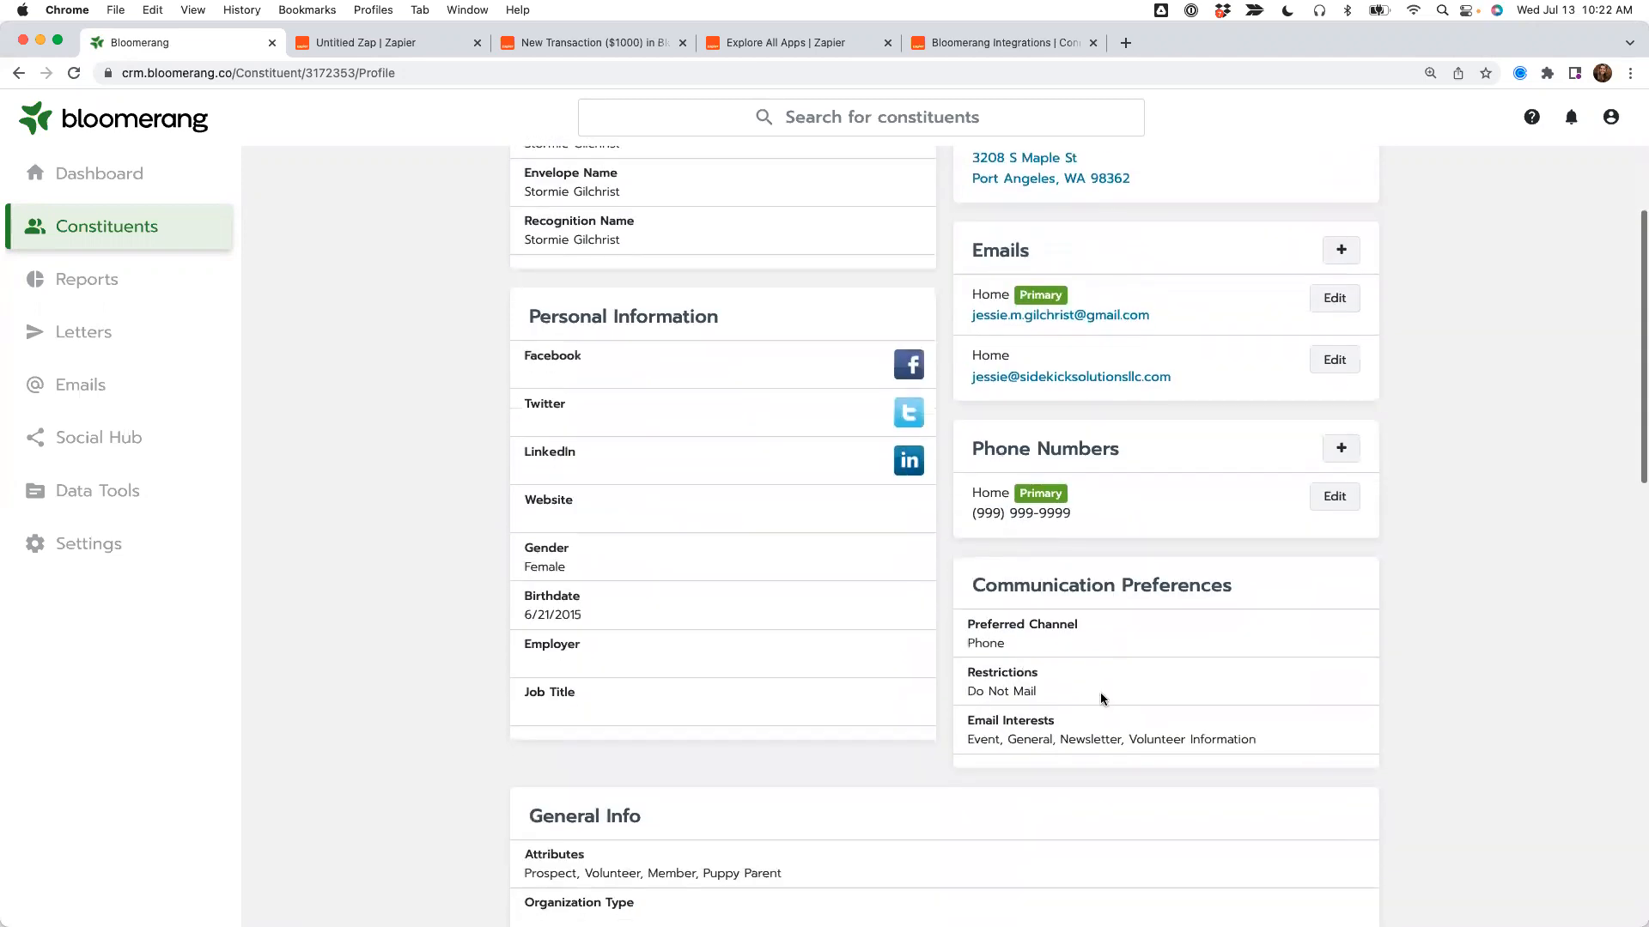
{"action": "scroll", "coordinate": [963, 728], "scroll_direction": "up", "scroll_amount": 4}
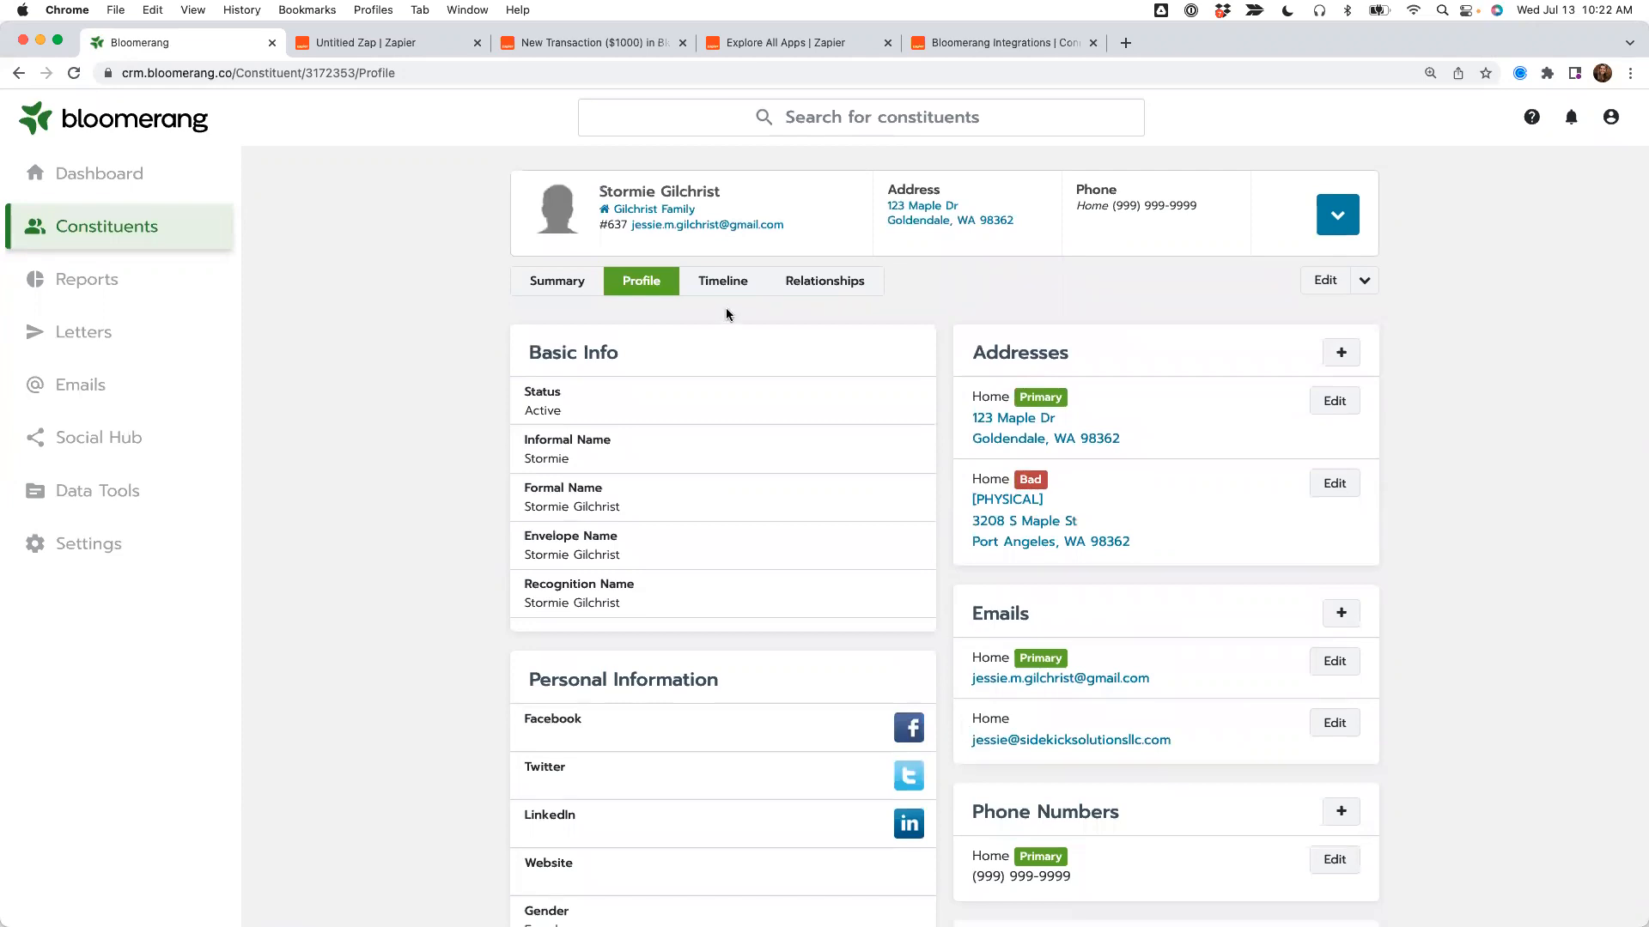
Switch back to the Zap editor and change the Bloomerang trigger event to Updated Constituent, proceeding to the account selection.
{"action": "left_click", "coordinate": [430, 43]}
{"action": "scroll", "coordinate": [482, 290], "scroll_direction": "up", "scroll_amount": 2}
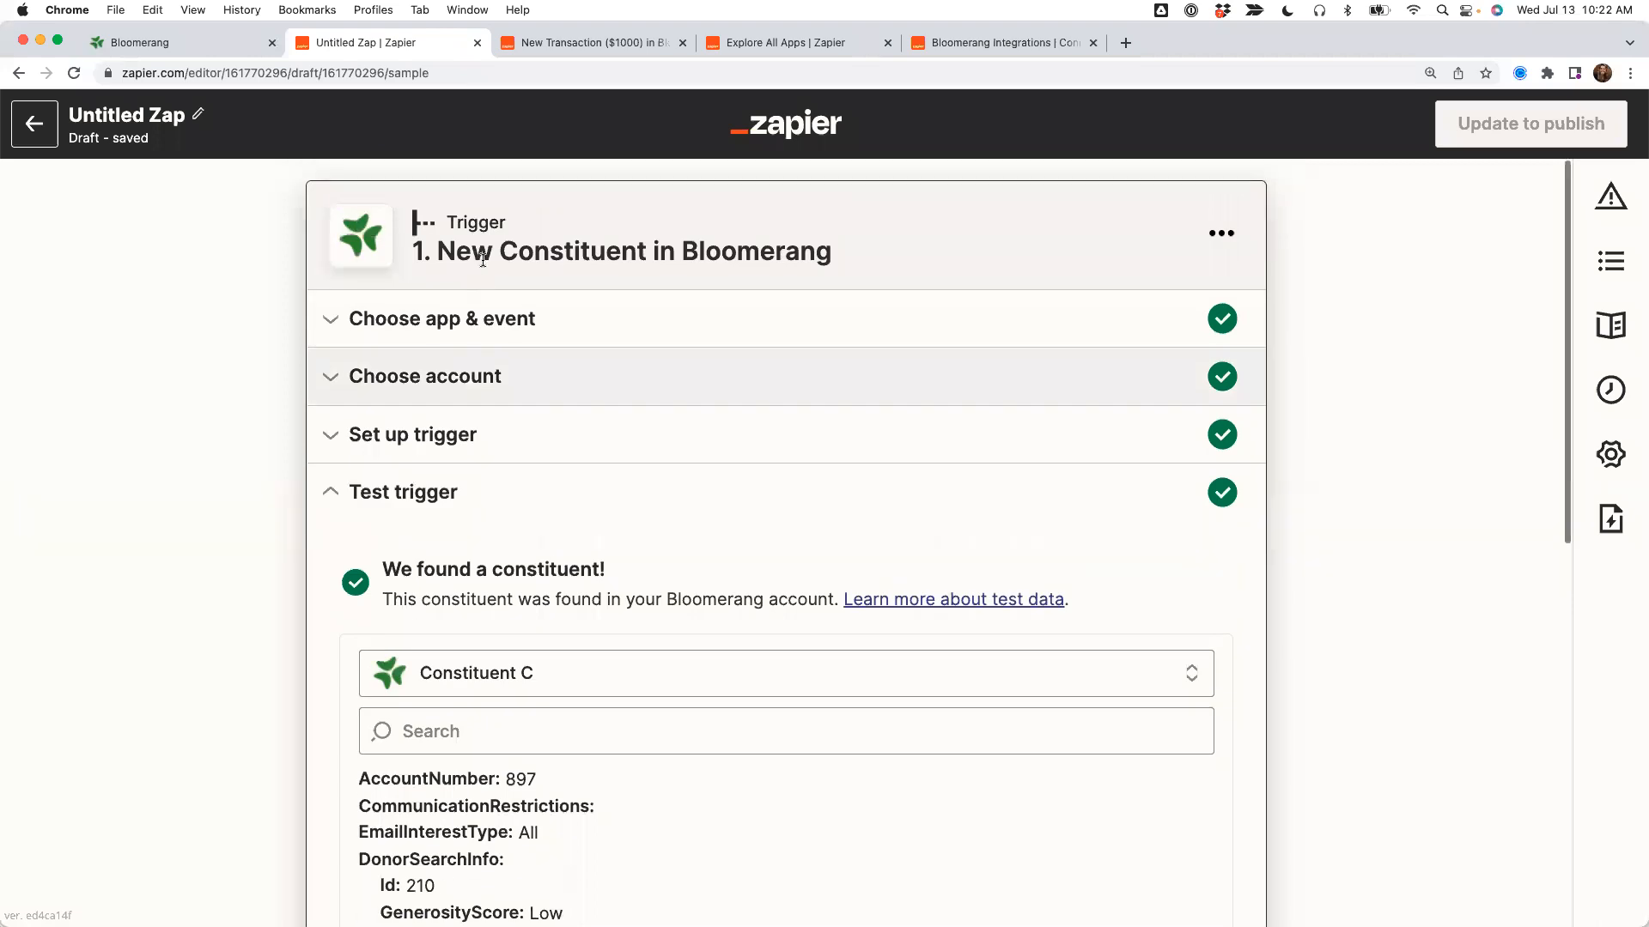
{"action": "left_click", "coordinate": [443, 330]}
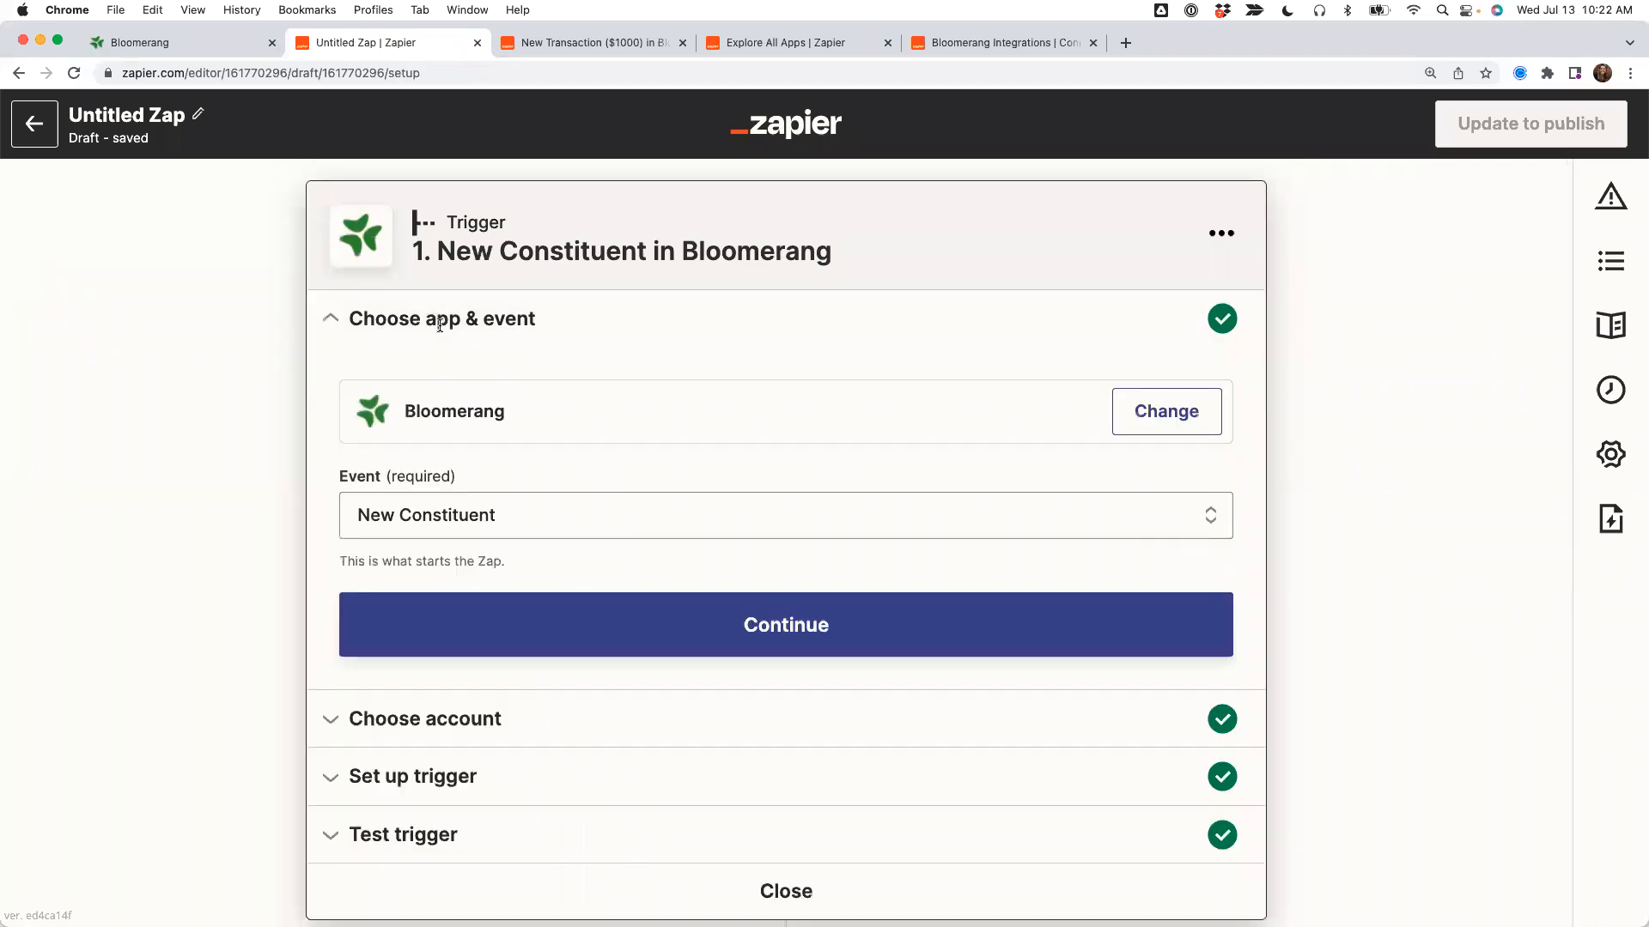
{"action": "left_click", "coordinate": [513, 514]}
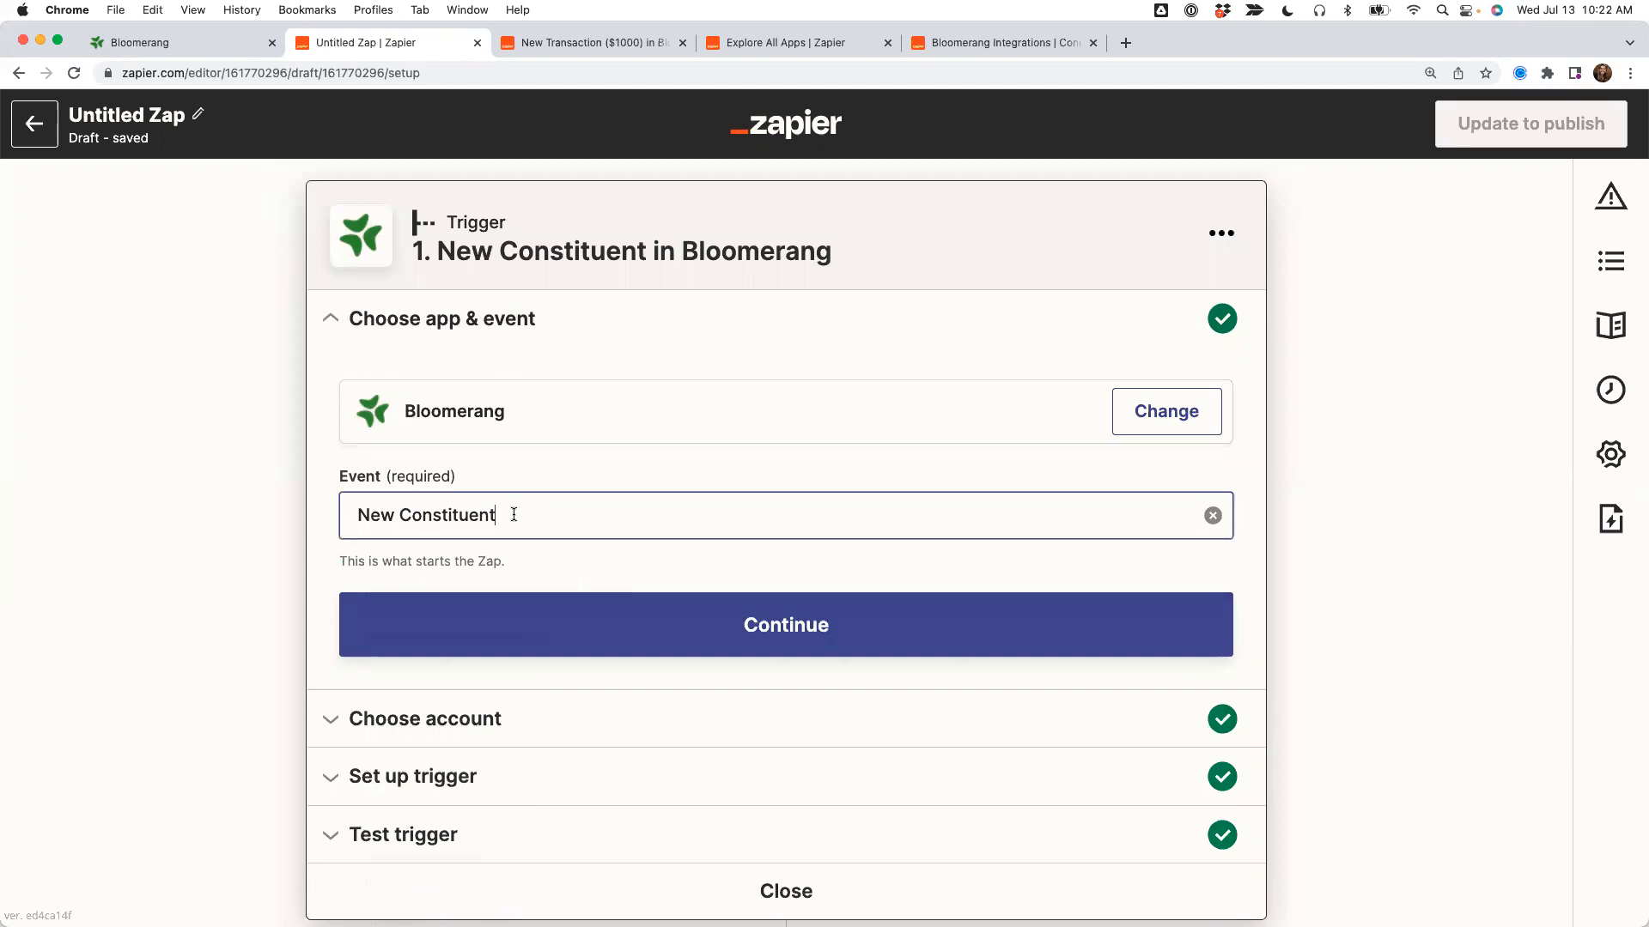
{"action": "scroll", "coordinate": [236, 573], "scroll_direction": "down", "scroll_amount": 3}
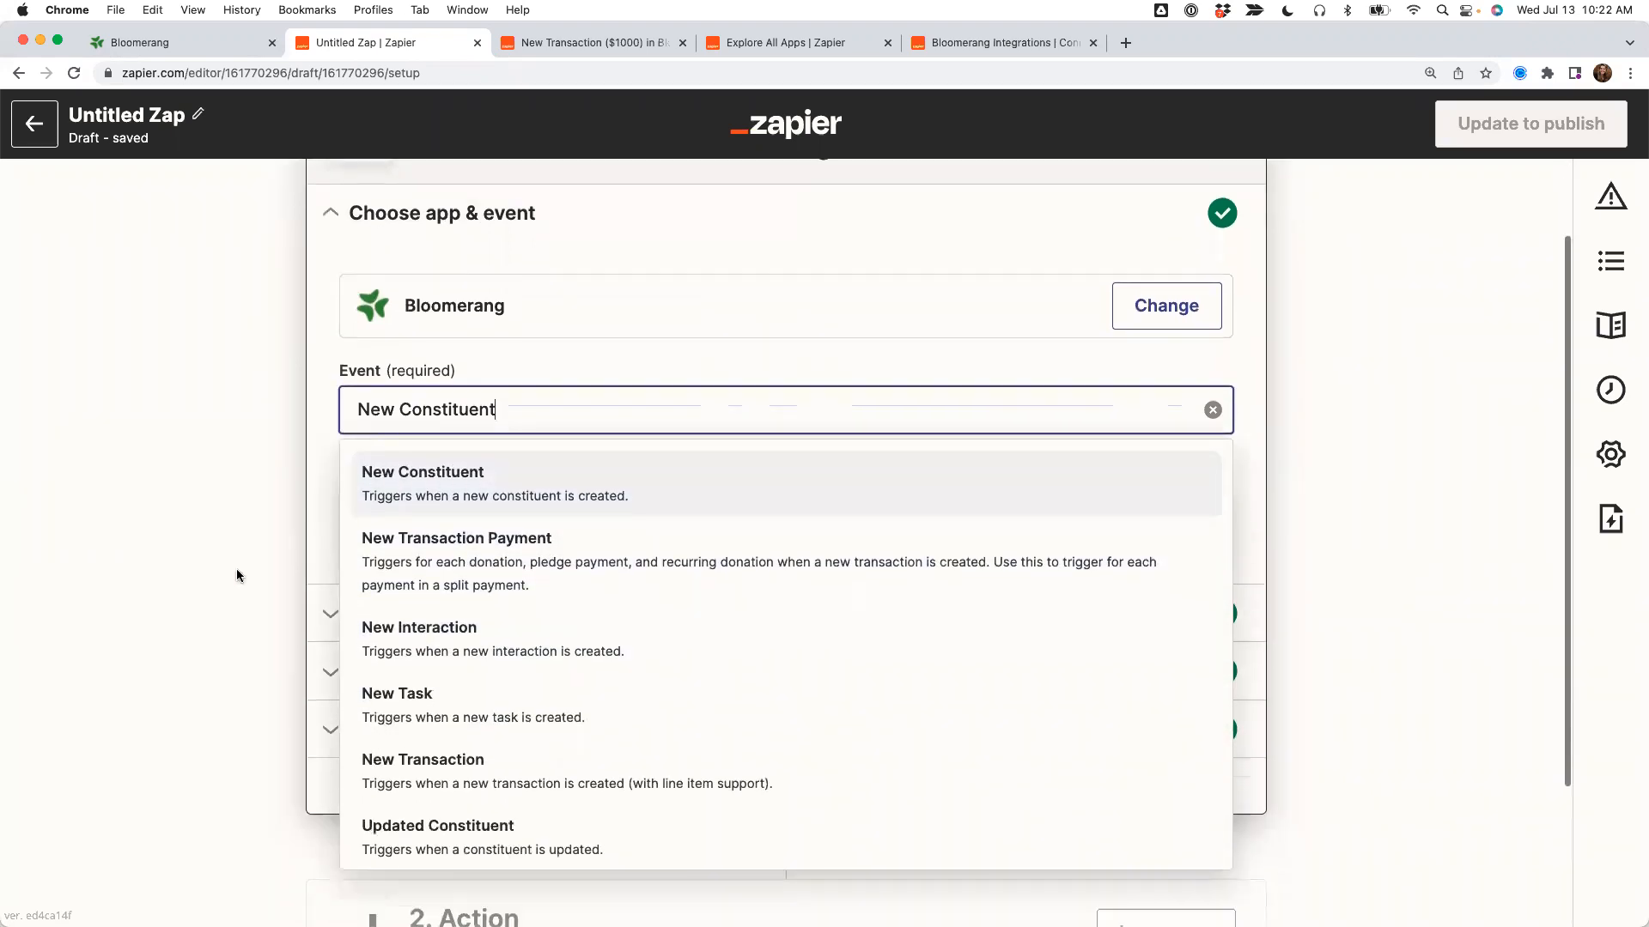
{"action": "left_click", "coordinate": [460, 805]}
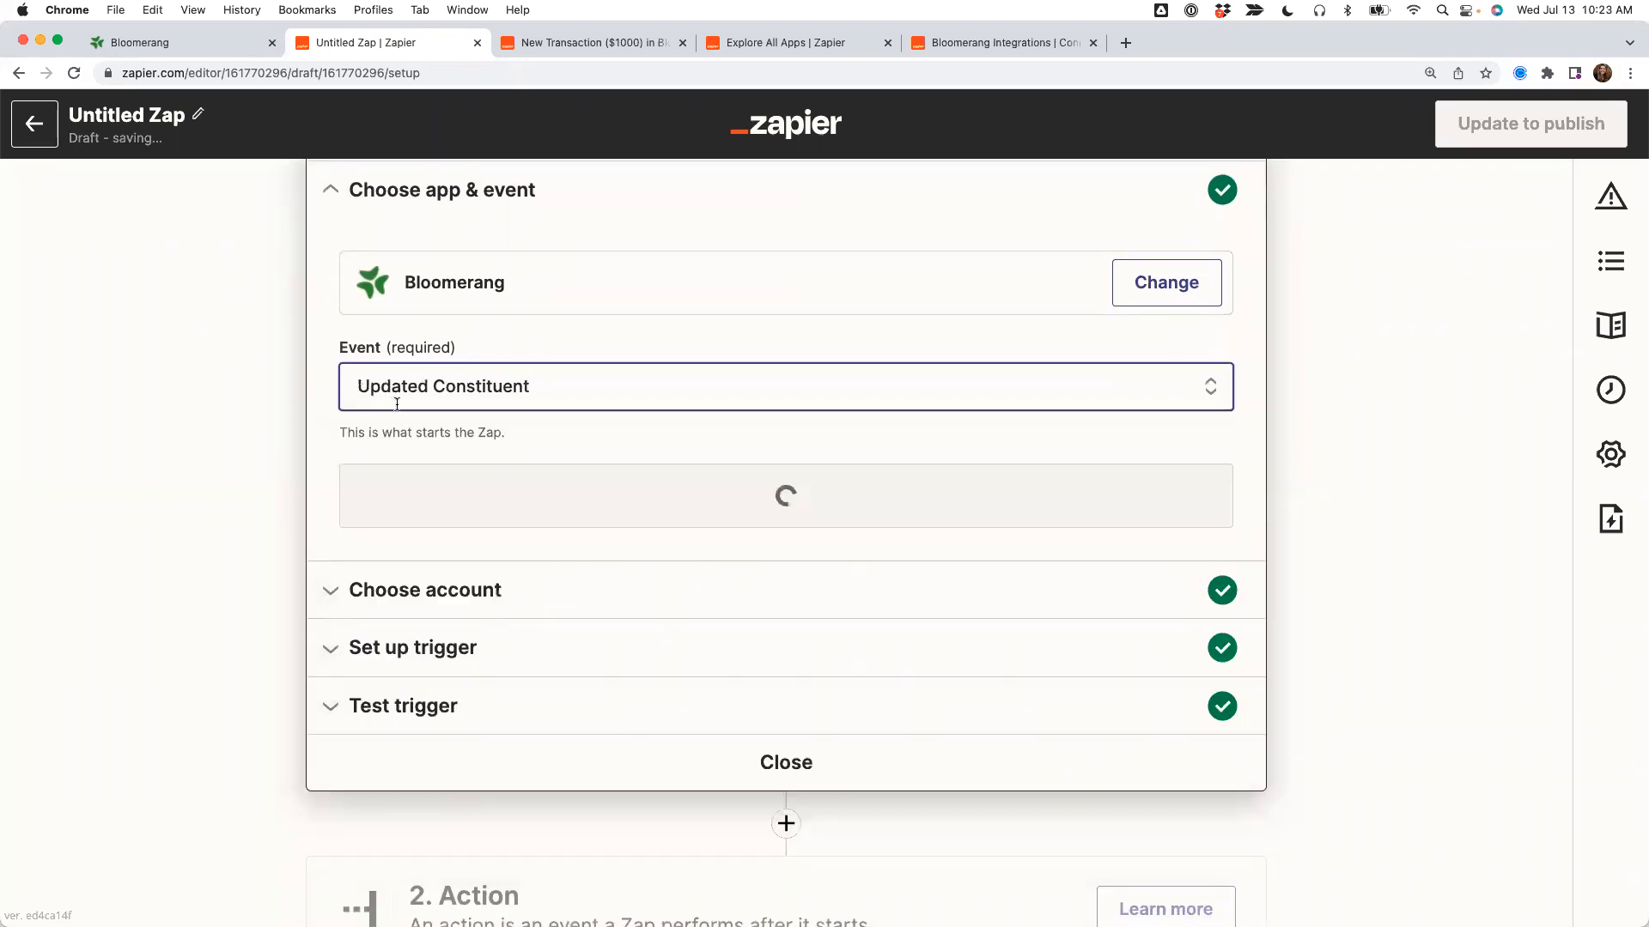
{"action": "left_click", "coordinate": [448, 489]}
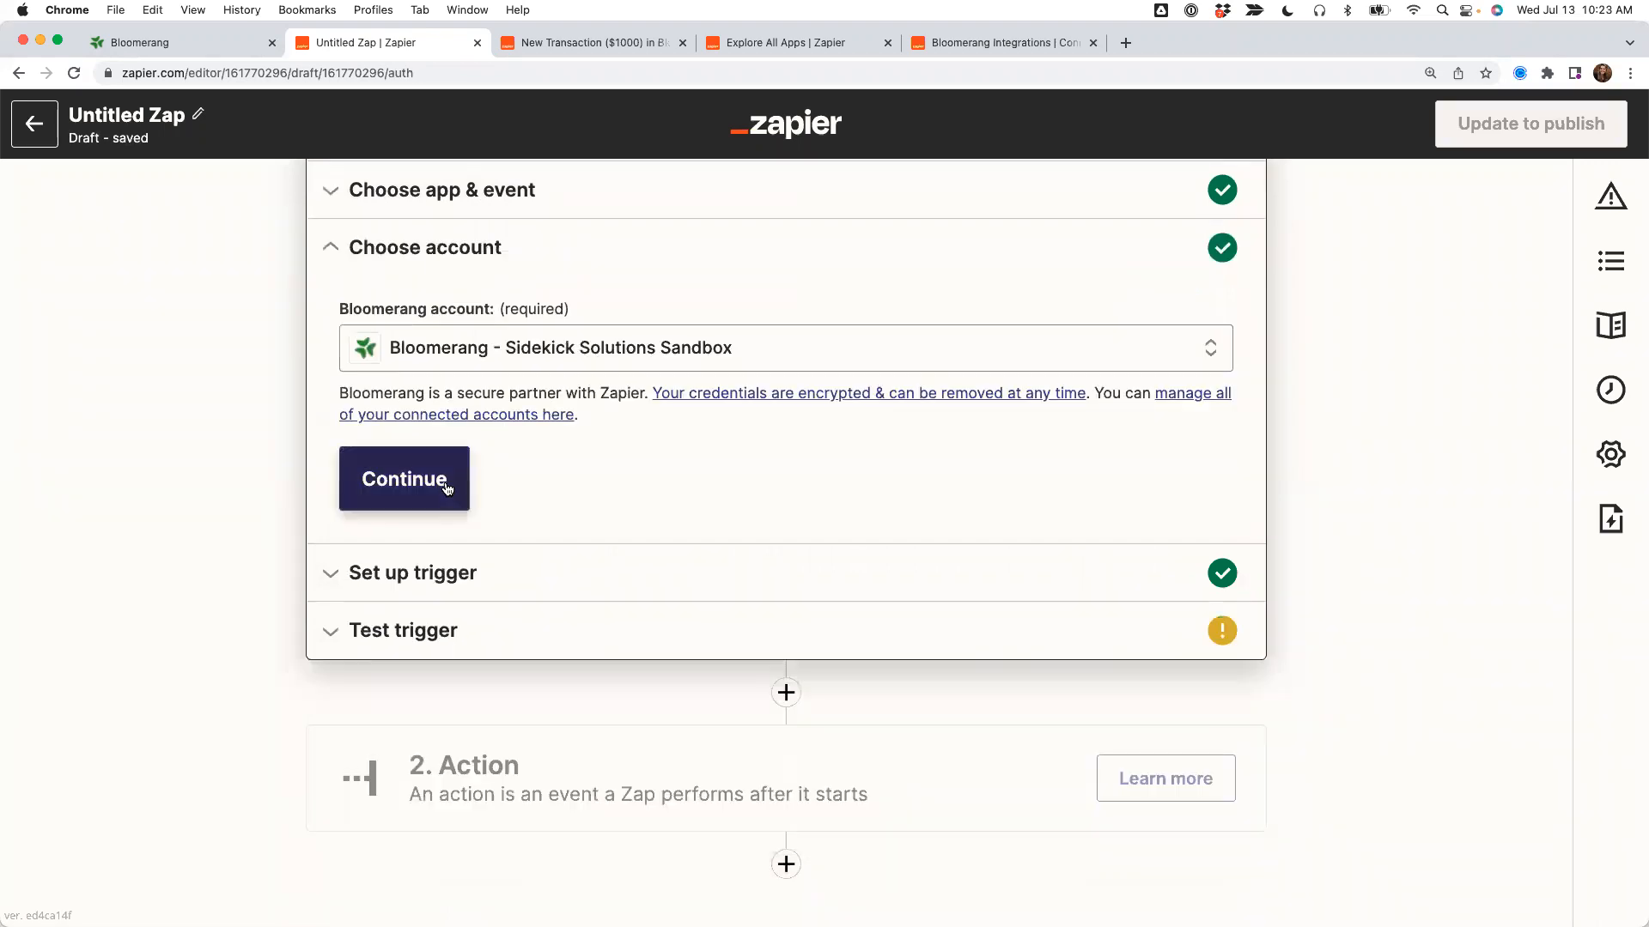
Open the trigger setup and examine the Type, cumulative giving history and Household information options without choosing a value.
{"action": "left_click", "coordinate": [427, 581]}
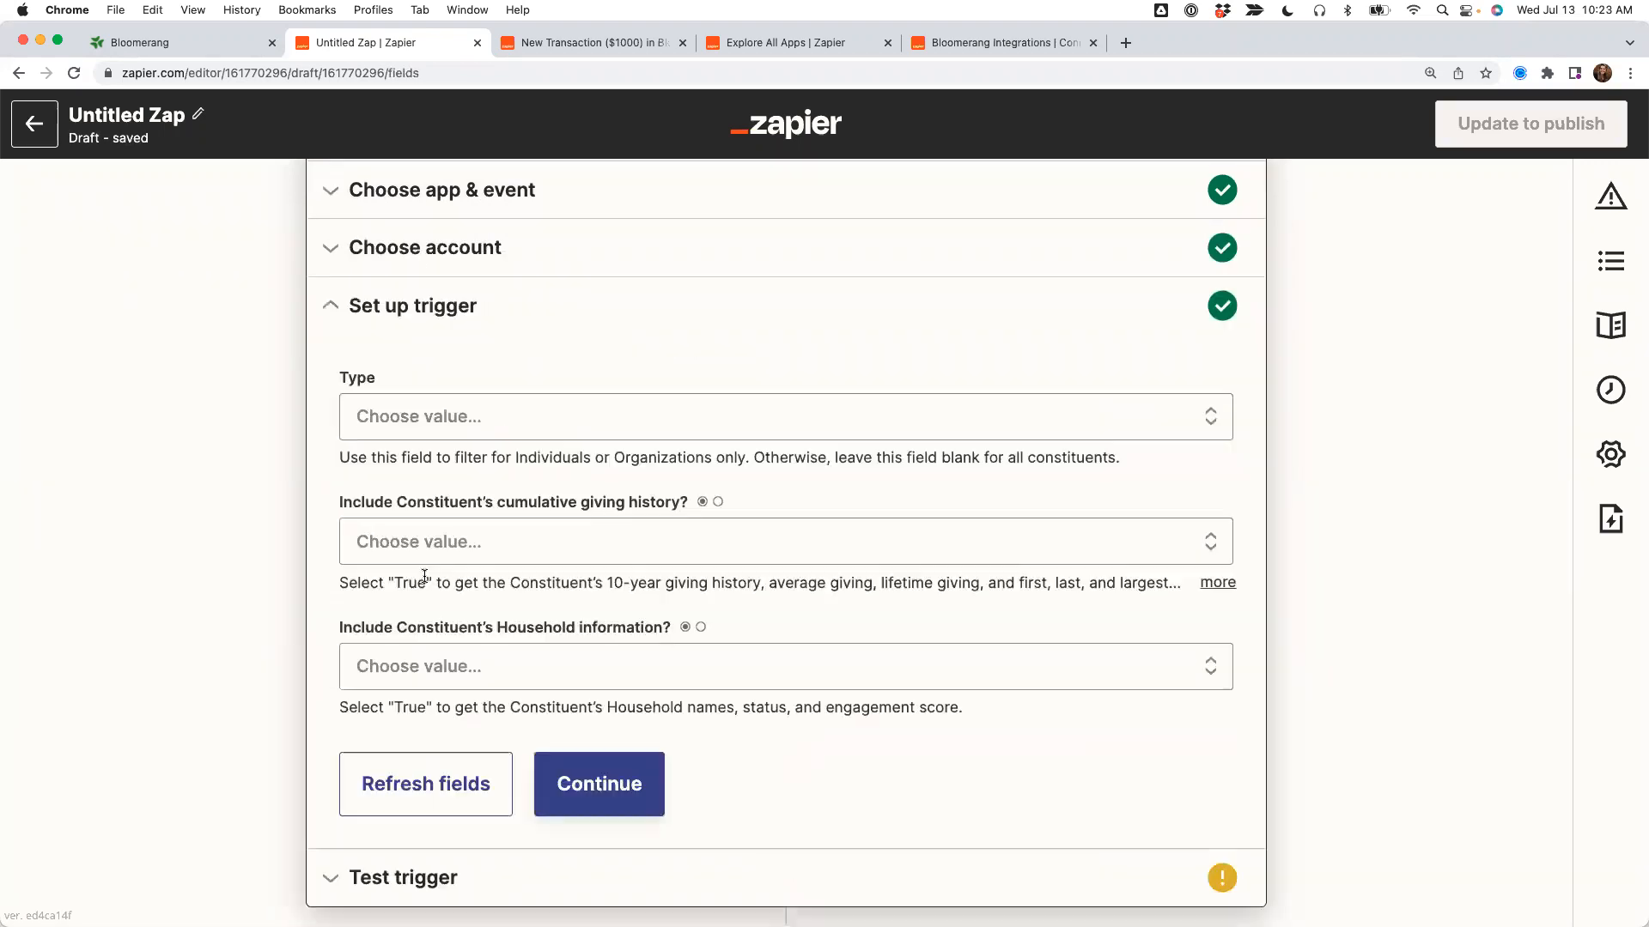
{"action": "left_click_drag", "start_coordinate": [333, 379], "coordinate": [415, 388]}
{"action": "left_click", "coordinate": [442, 417]}
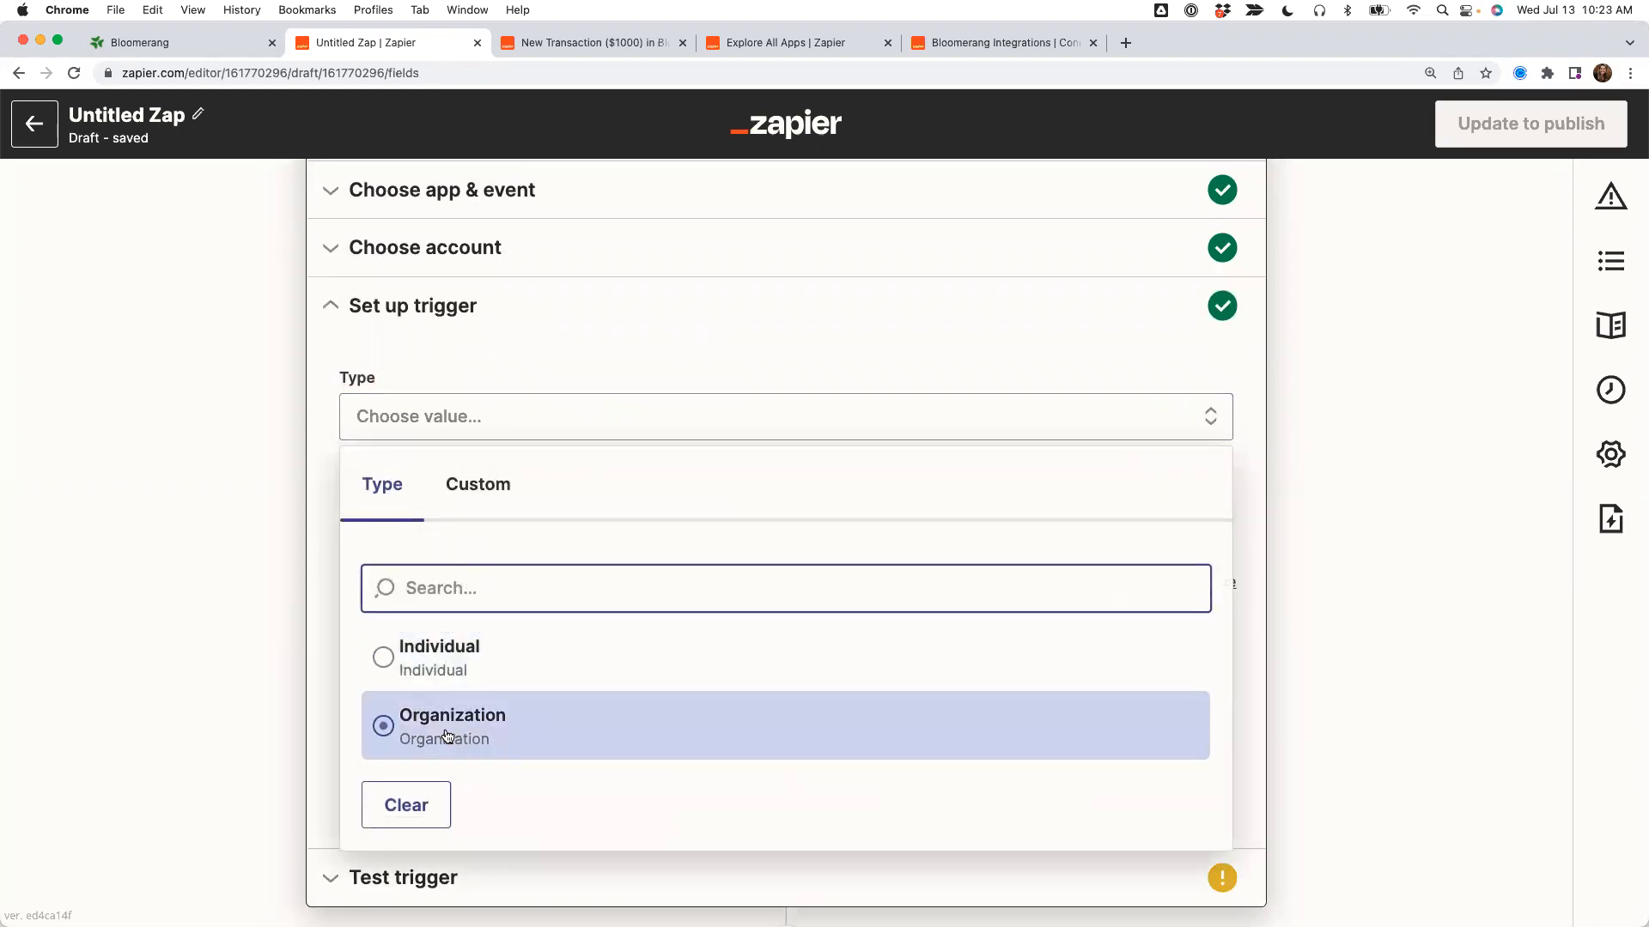
{"action": "left_click", "coordinate": [383, 657]}
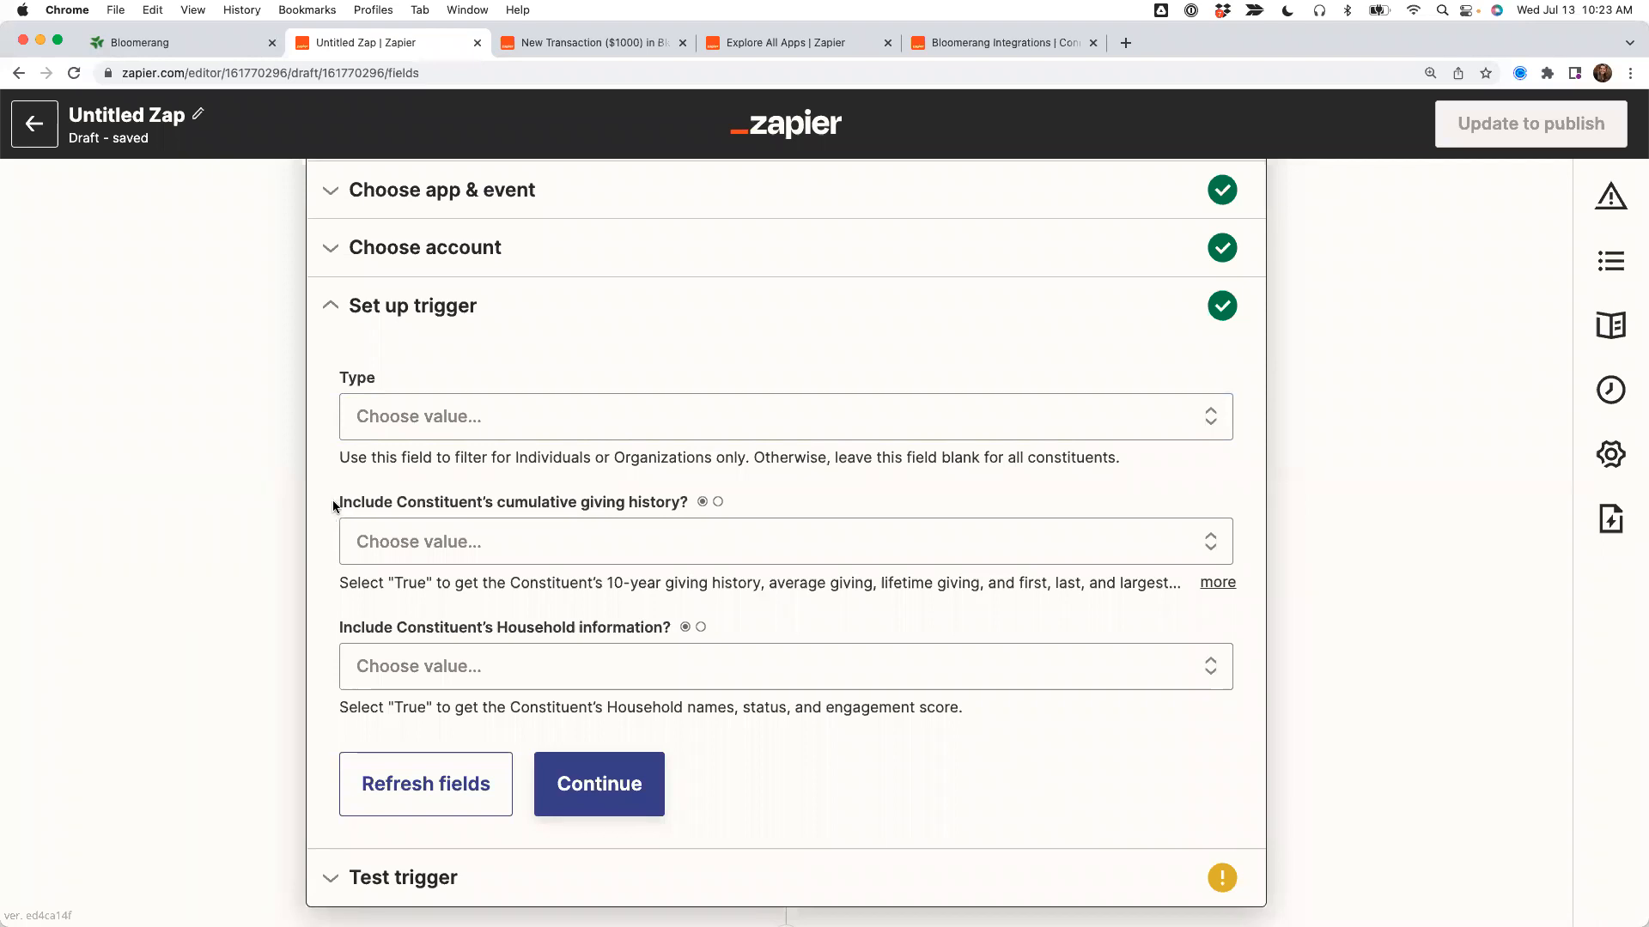
{"action": "left_click_drag", "start_coordinate": [332, 507], "coordinate": [656, 513]}
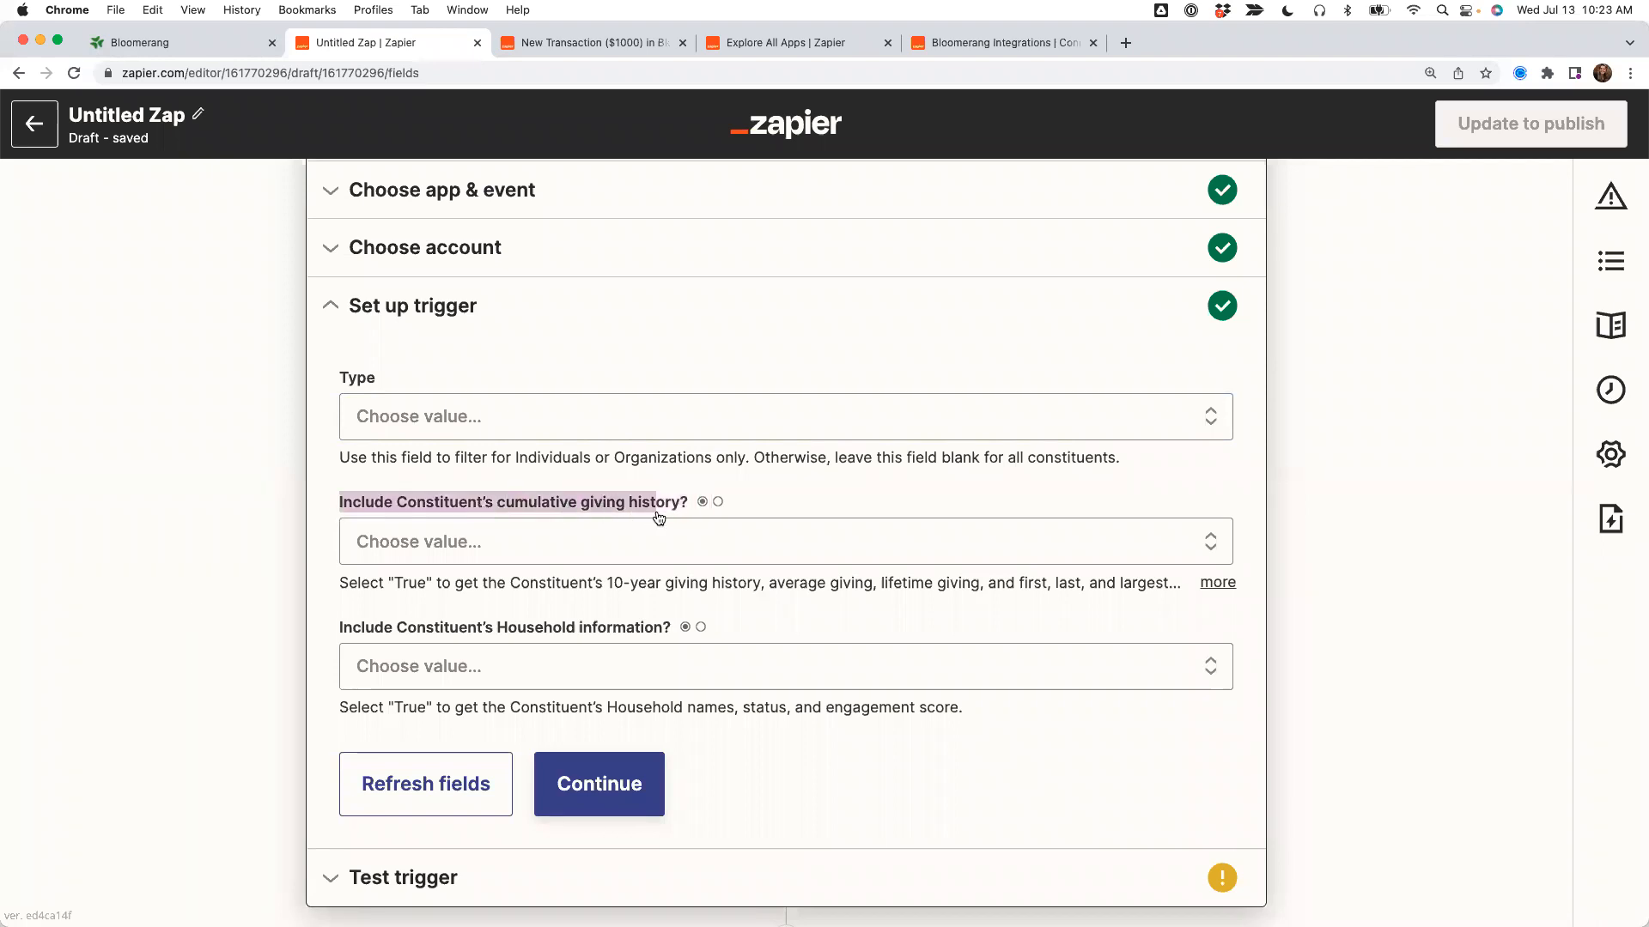
{"action": "left_click_drag", "start_coordinate": [337, 627], "coordinate": [649, 629]}
{"action": "left_click", "coordinate": [256, 590]}
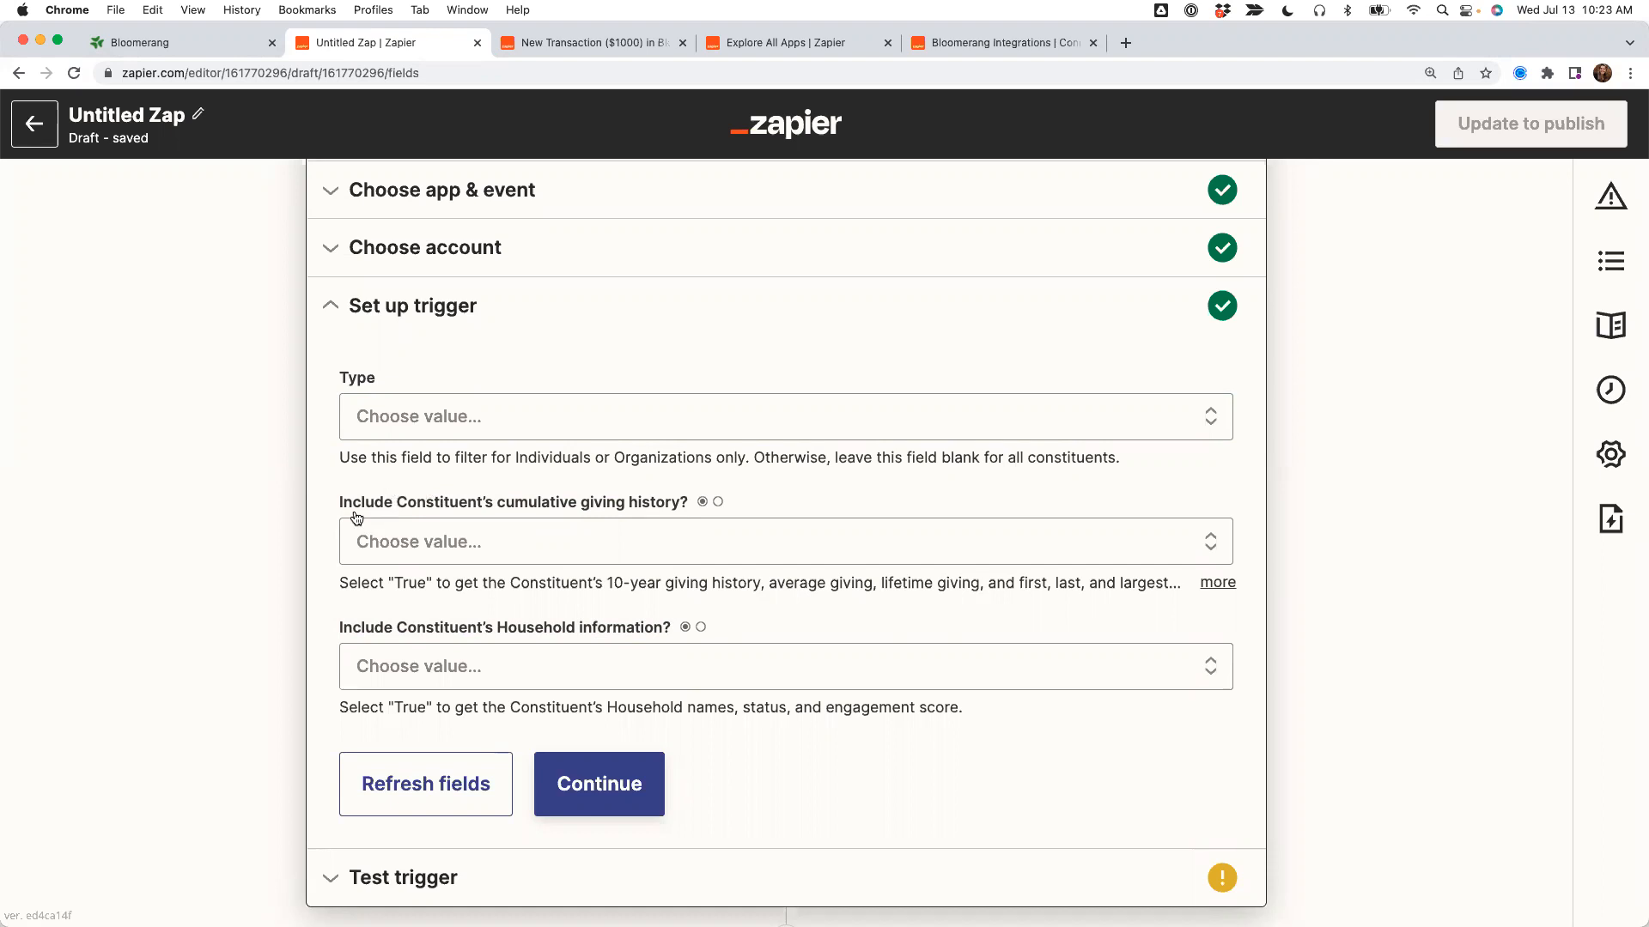
Set both the cumulative giving history and Household information options to True.
{"action": "left_click_drag", "start_coordinate": [397, 505], "coordinate": [659, 516]}
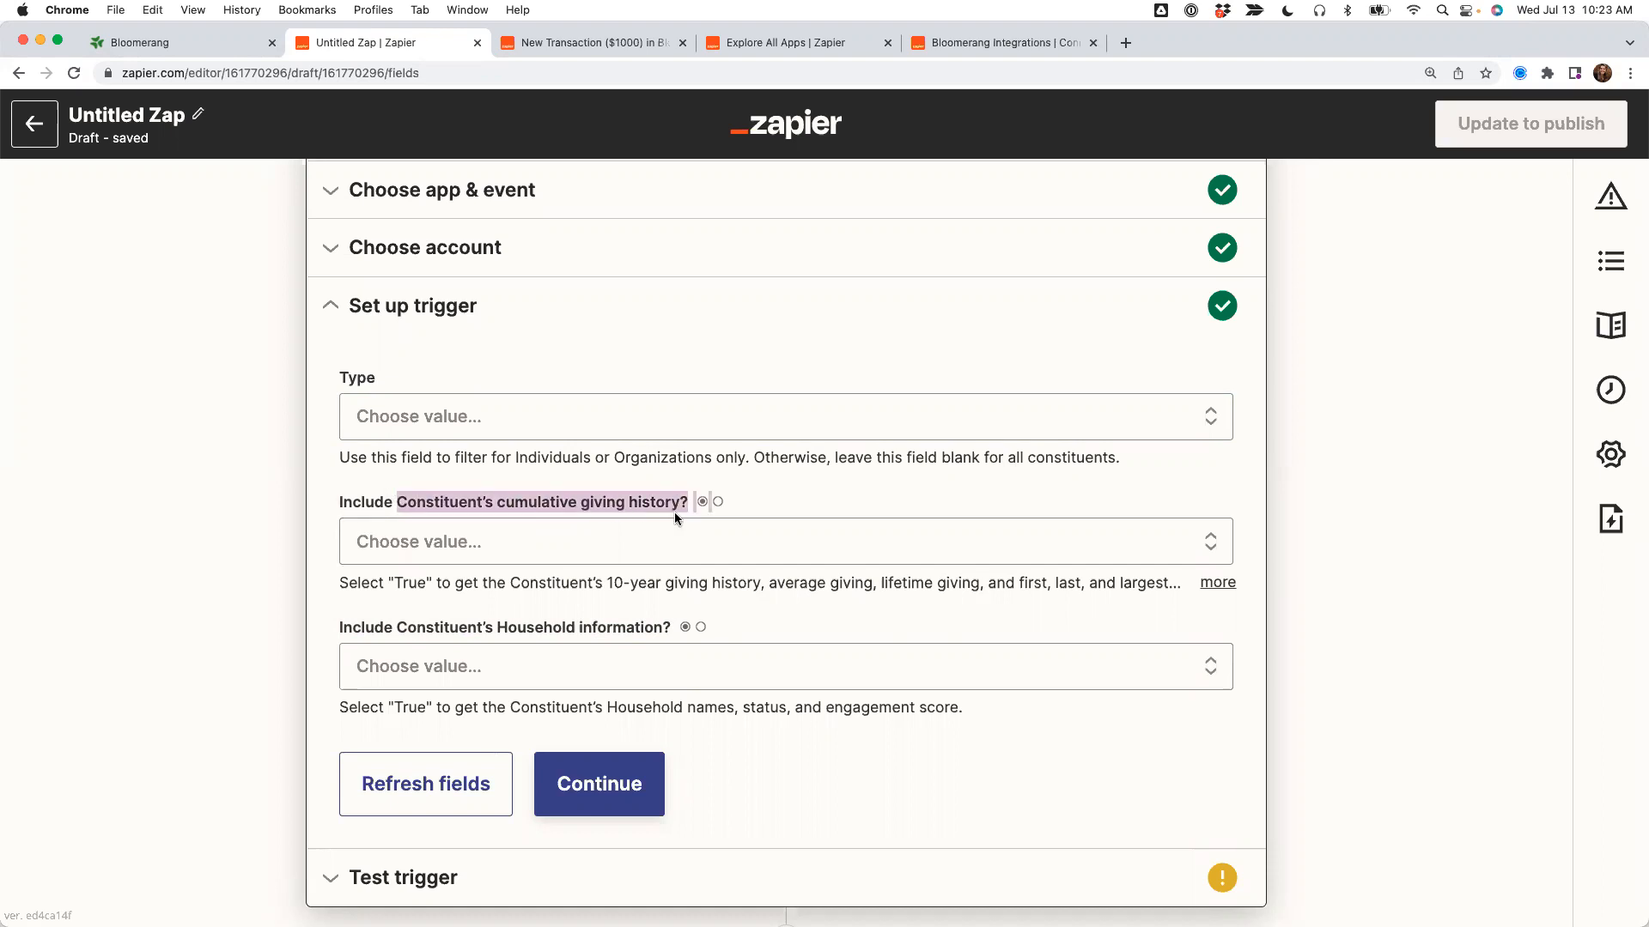
{"action": "left_click", "coordinate": [526, 550]}
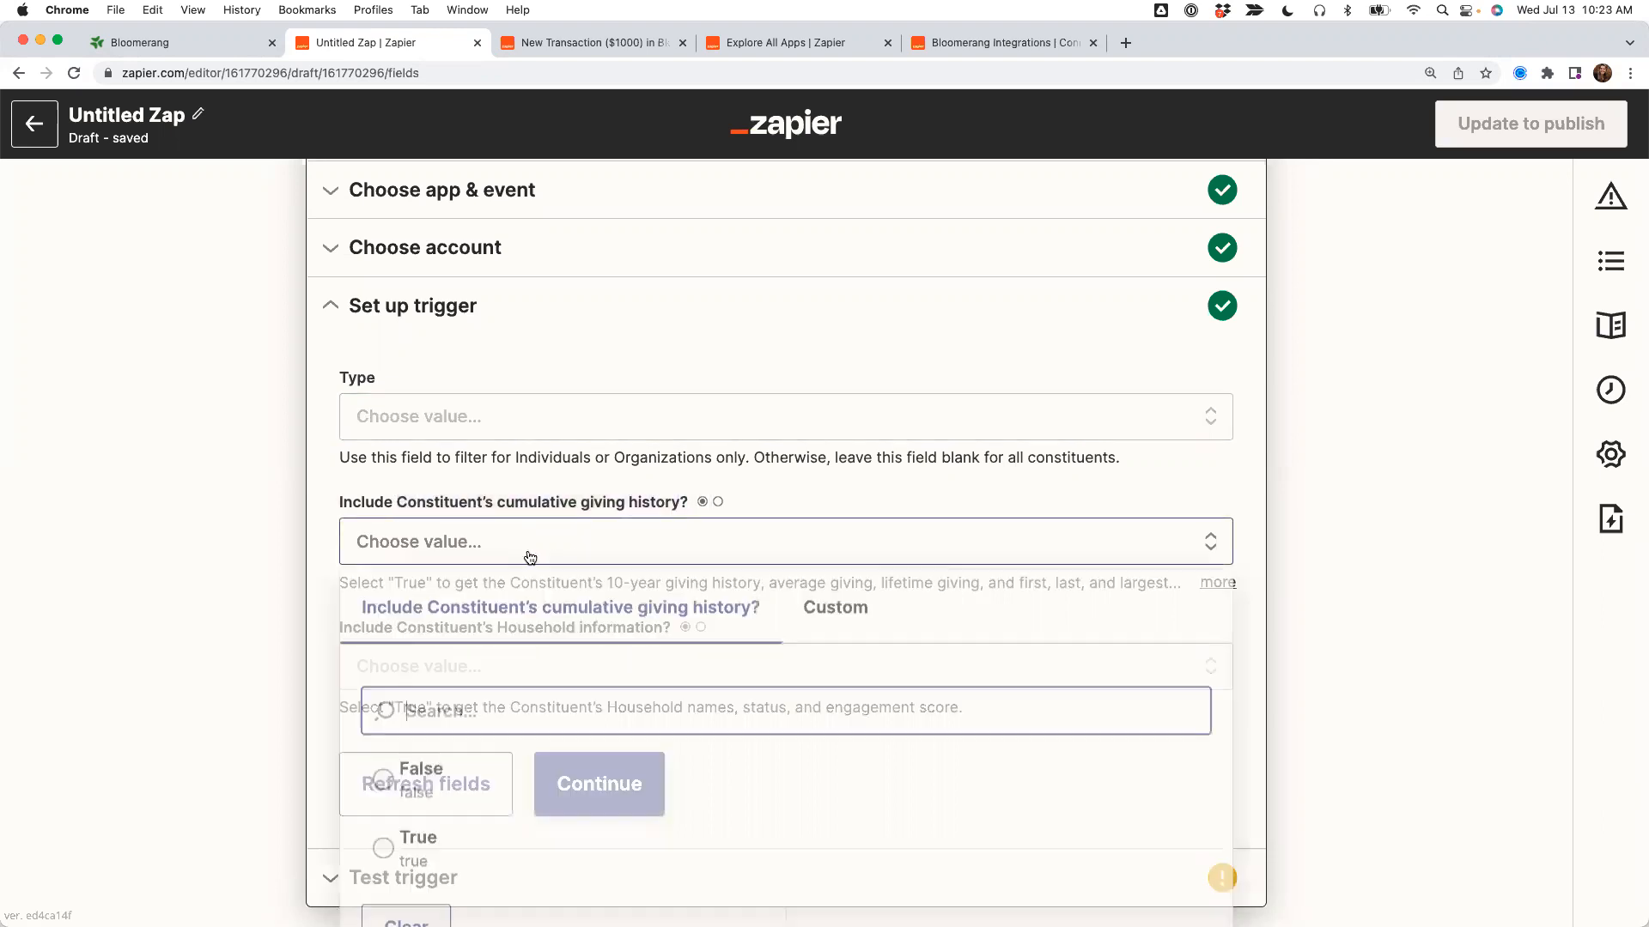
{"action": "left_click", "coordinate": [412, 850]}
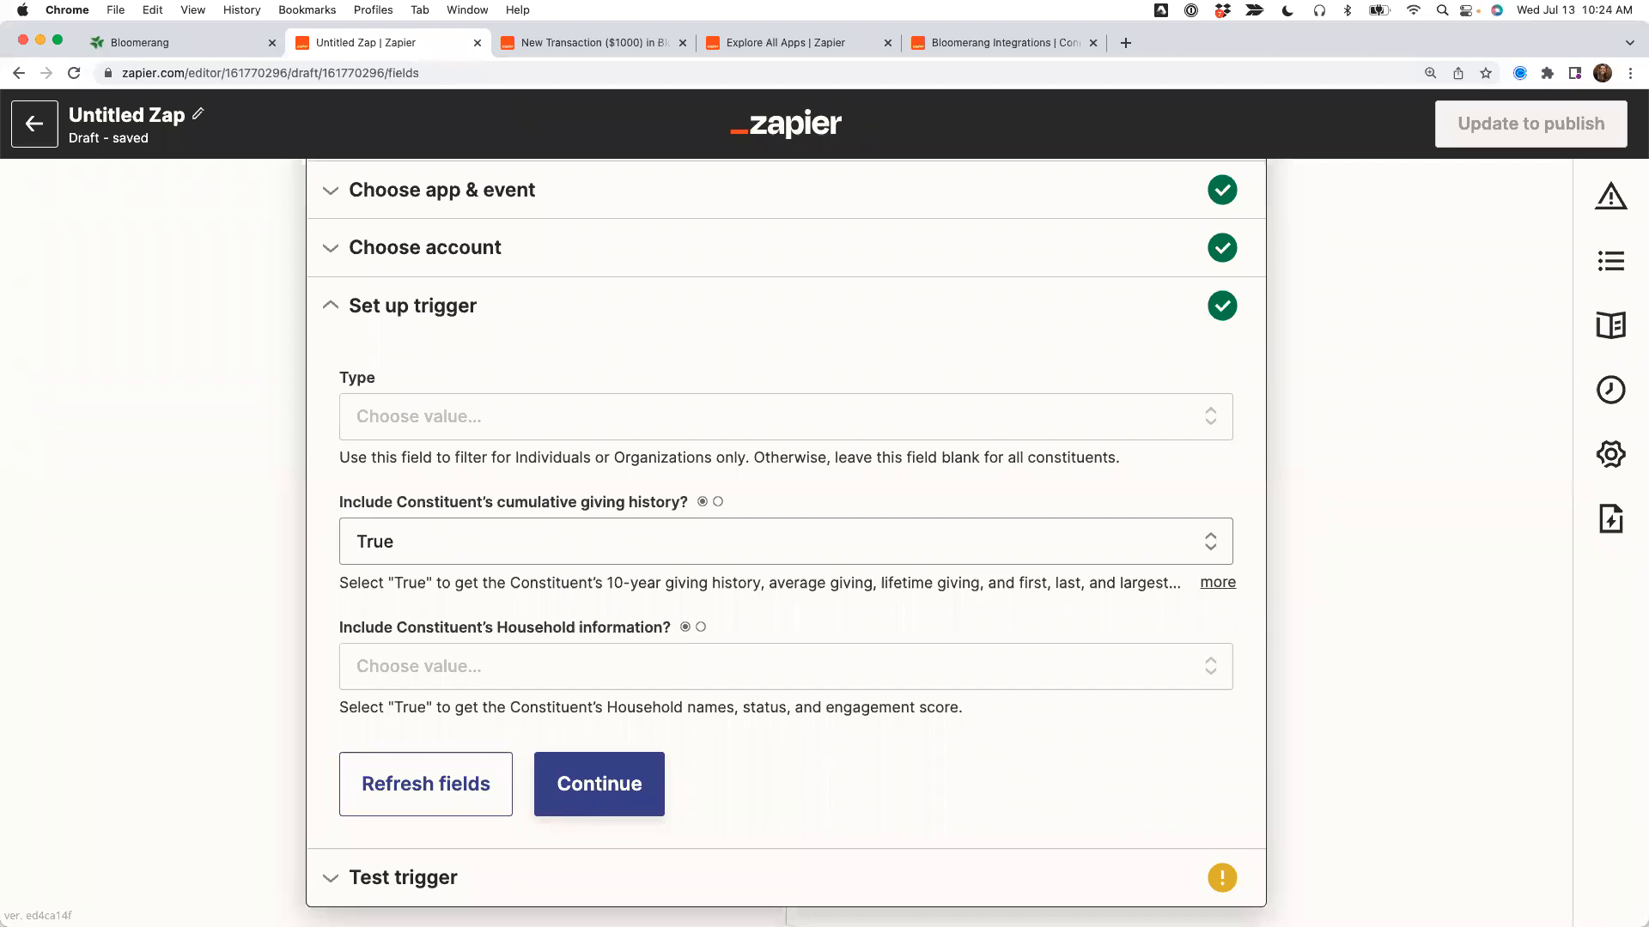
{"action": "left_click_drag", "start_coordinate": [397, 627], "coordinate": [668, 631]}
{"action": "left_click", "coordinate": [570, 678]}
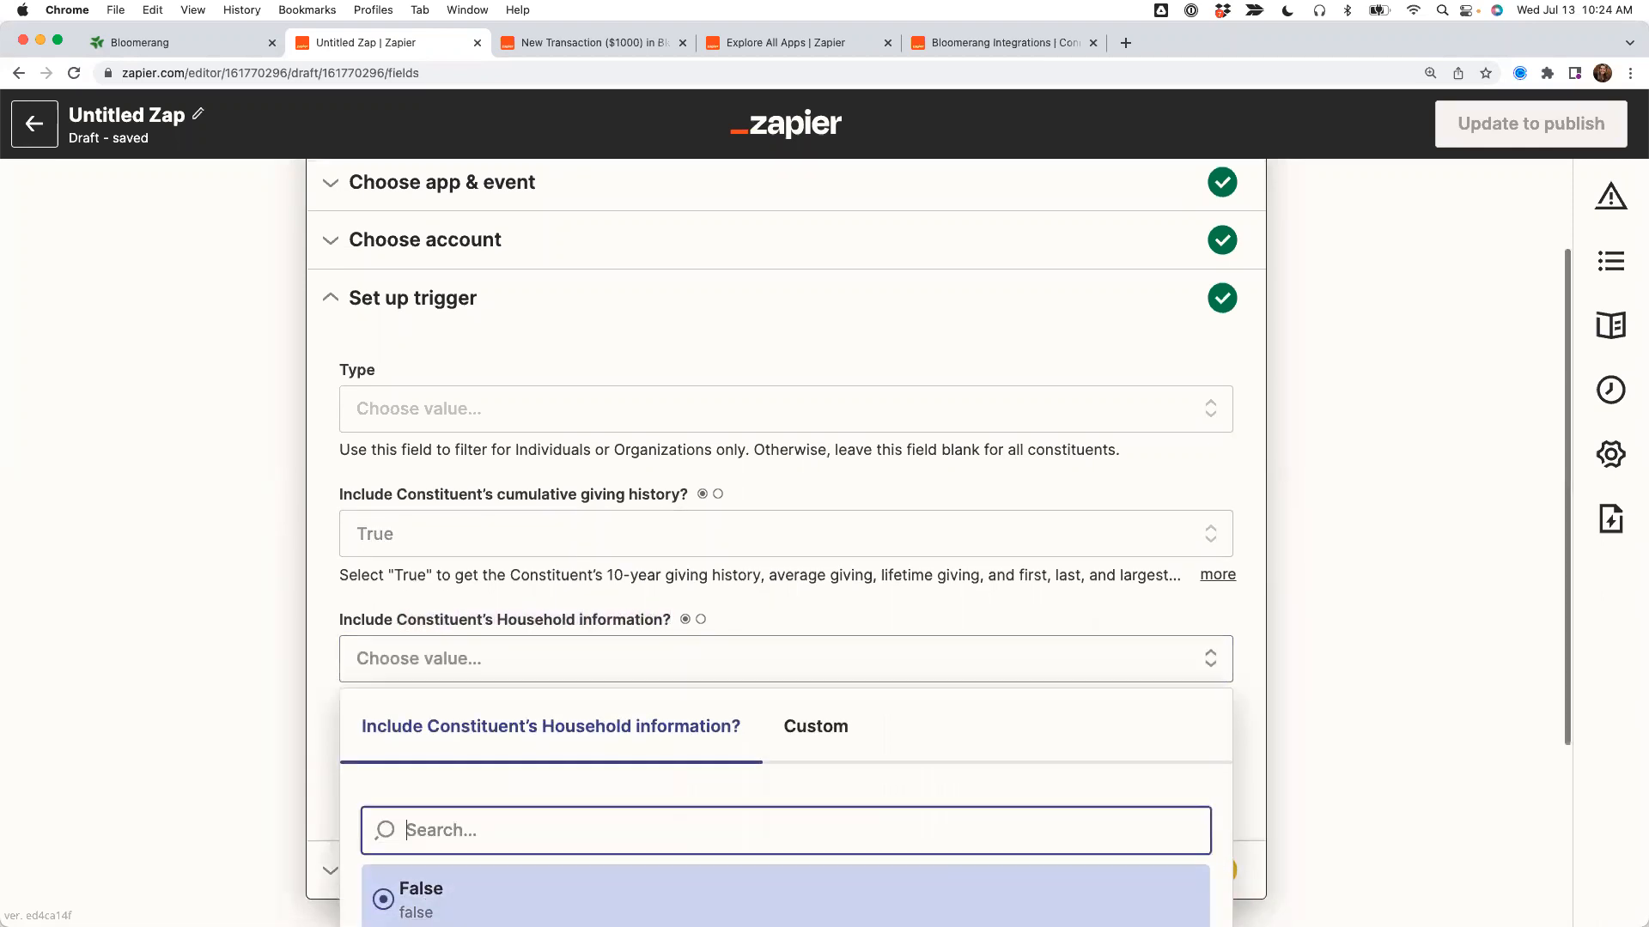
{"action": "scroll", "coordinate": [430, 901], "scroll_direction": "down", "scroll_amount": 2}
{"action": "left_click", "coordinate": [429, 897]}
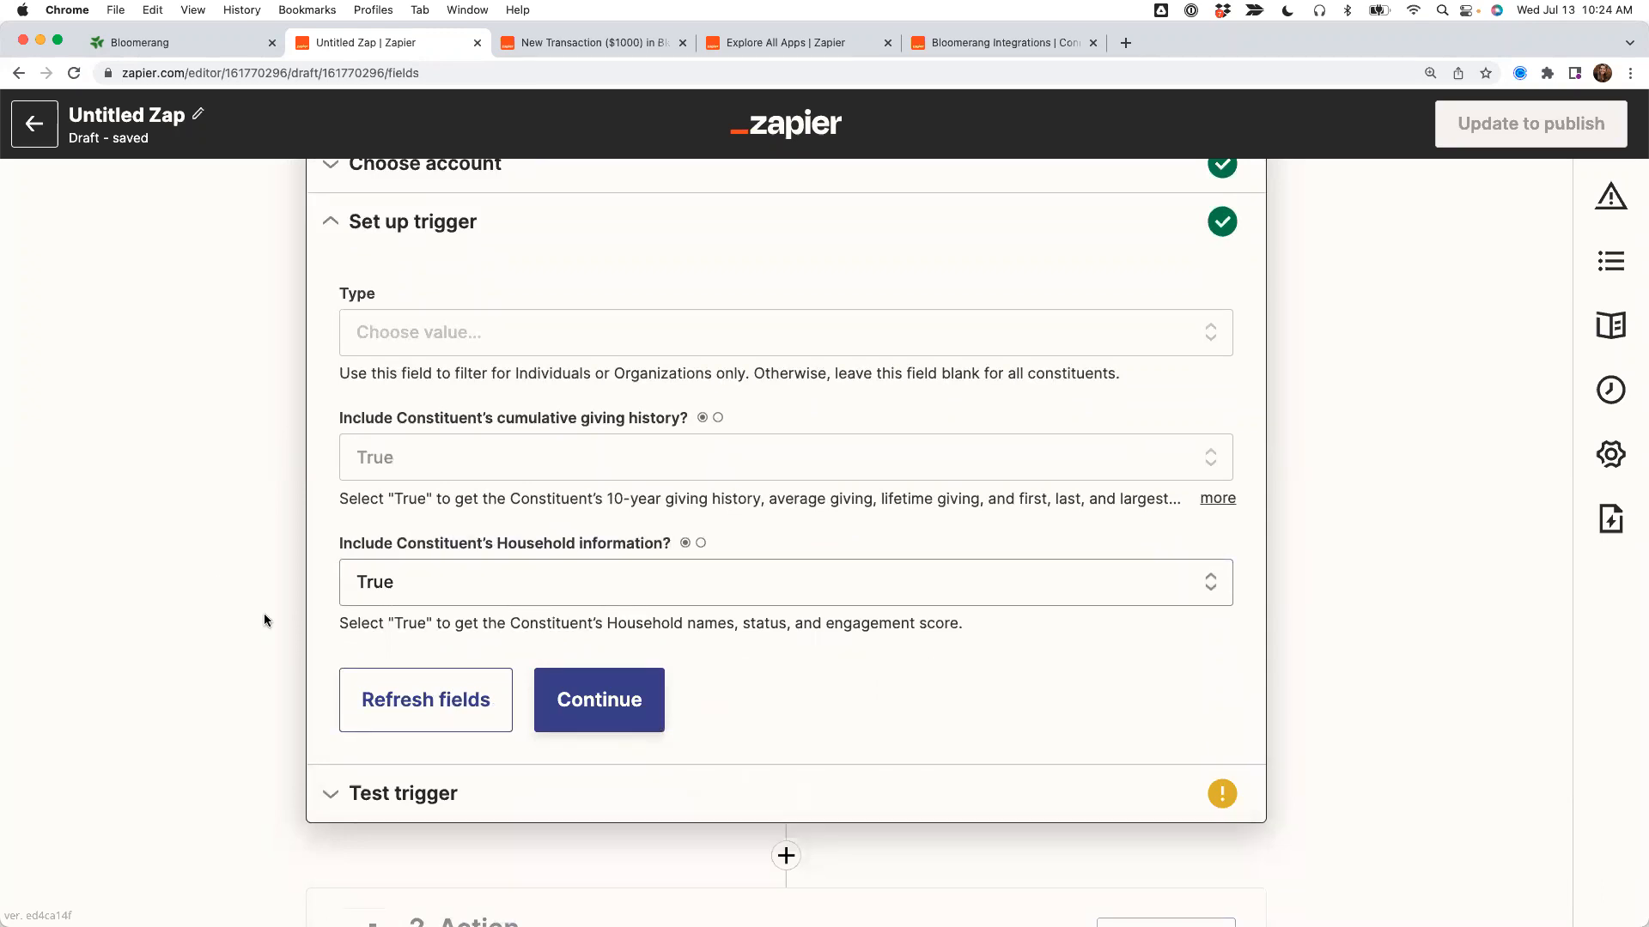
Clear the values of the Household information and cumulative giving history options.
{"action": "left_click", "coordinate": [450, 592]}
{"action": "scroll", "coordinate": [347, 795], "scroll_direction": "down", "scroll_amount": 2}
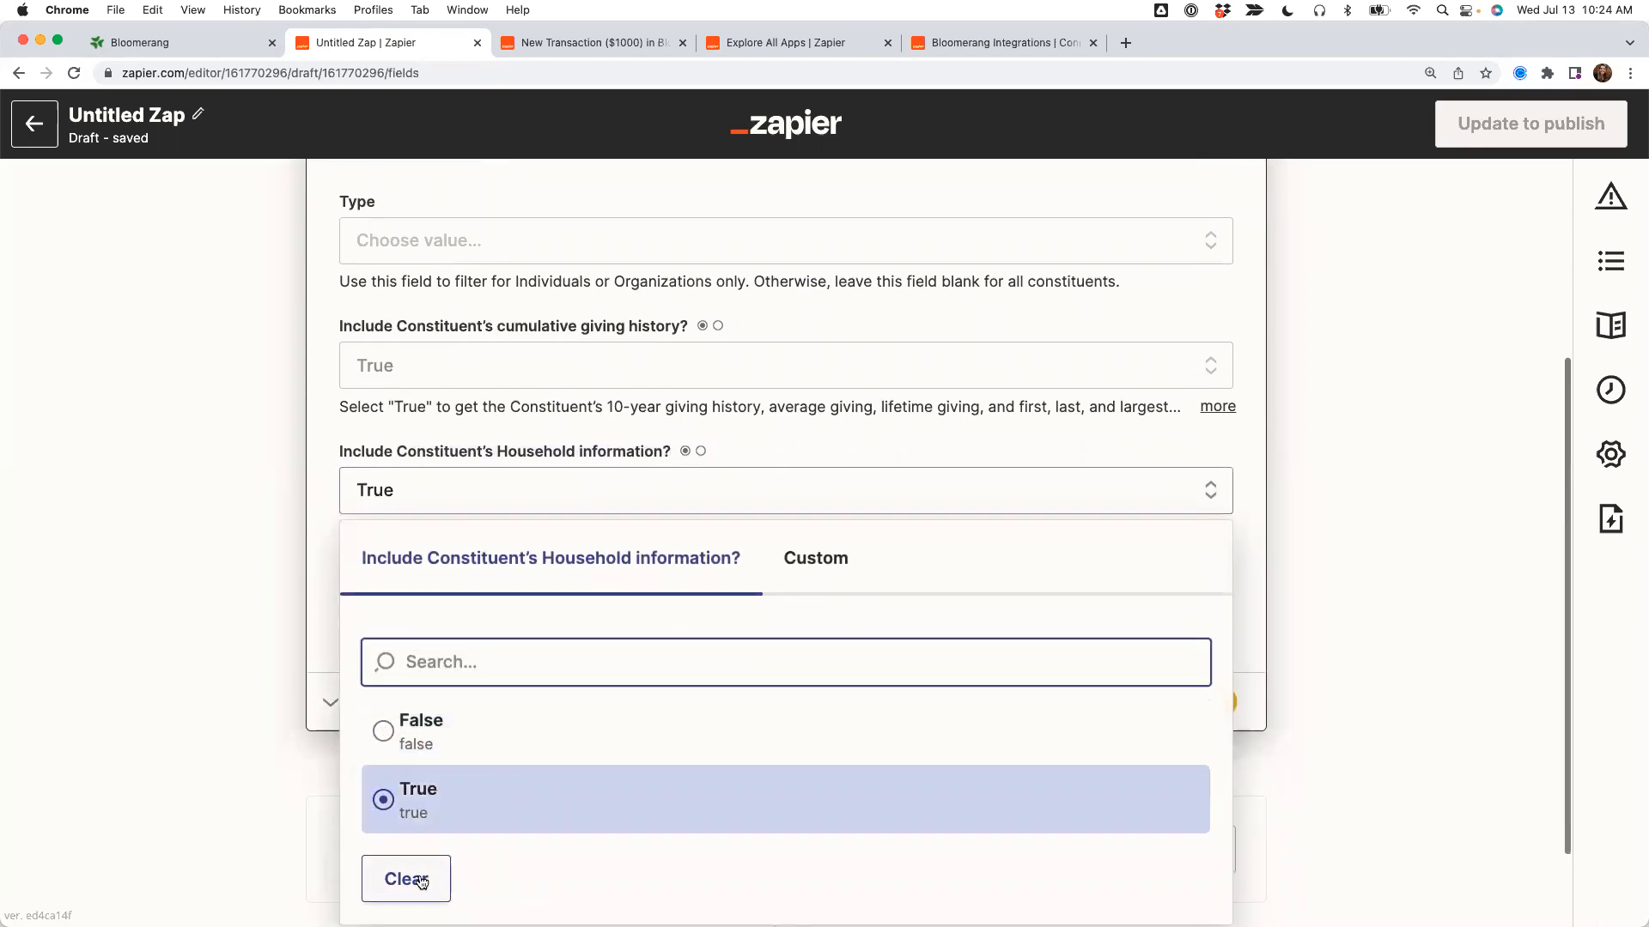
{"action": "left_click", "coordinate": [420, 882]}
{"action": "left_click", "coordinate": [461, 373]}
{"action": "left_click", "coordinate": [406, 743]}
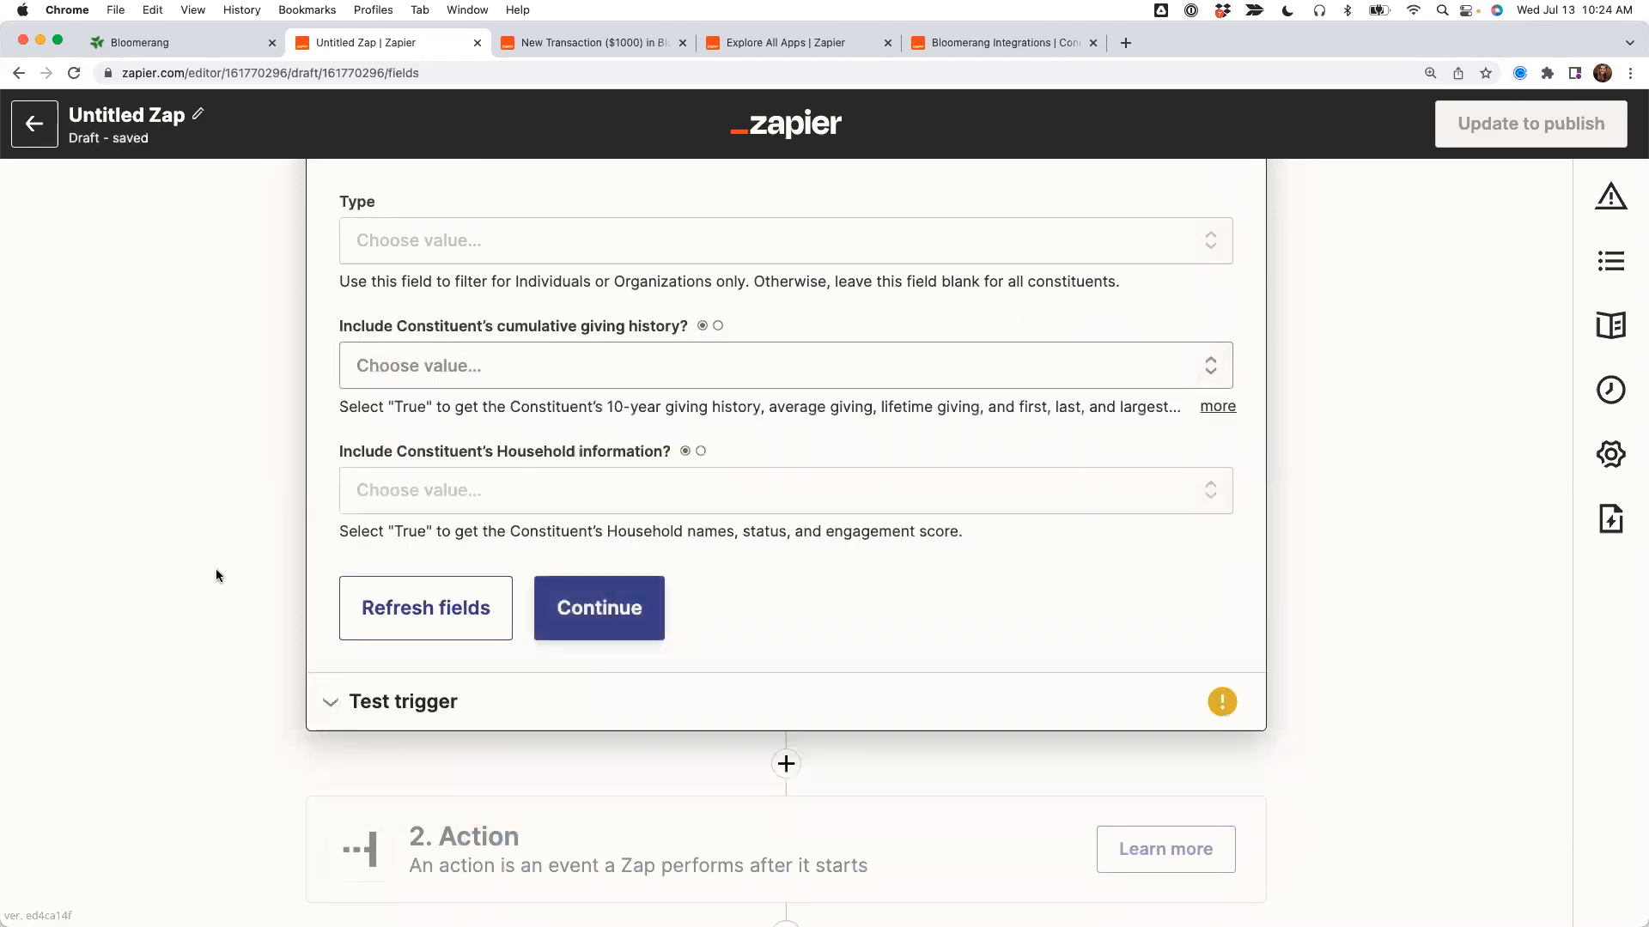
{"action": "scroll", "coordinate": [216, 575], "scroll_direction": "up", "scroll_amount": 2}
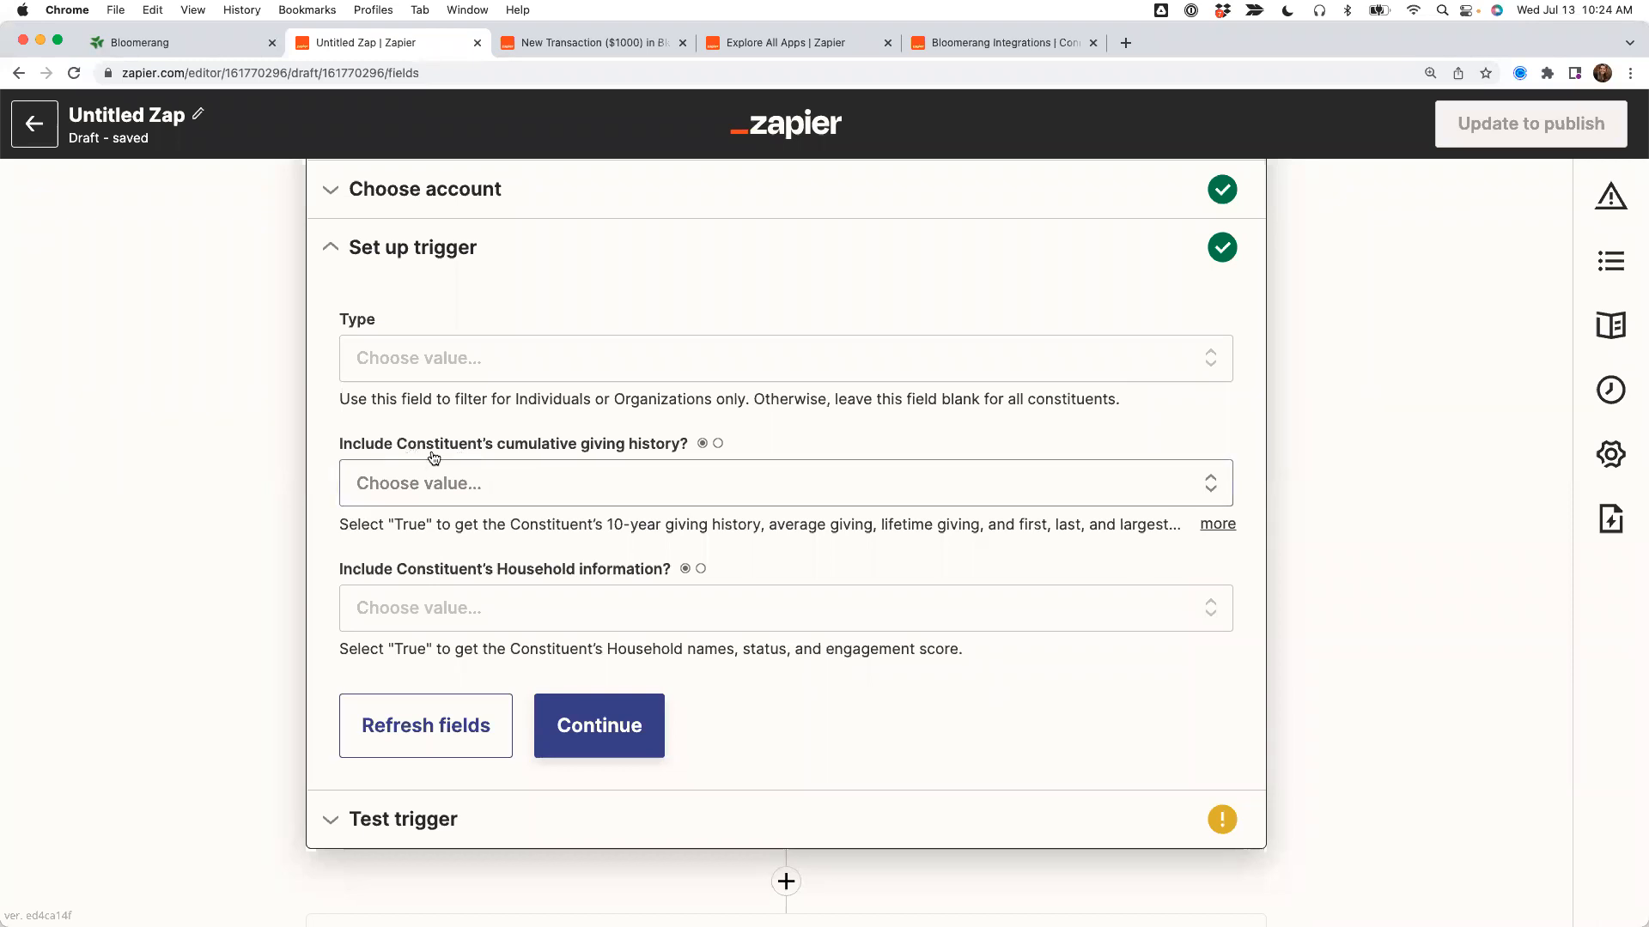
Include the constituent's cumulative giving history and Household information in the trigger by setting both options to True.
{"action": "left_click_drag", "start_coordinate": [396, 443], "coordinate": [683, 447]}
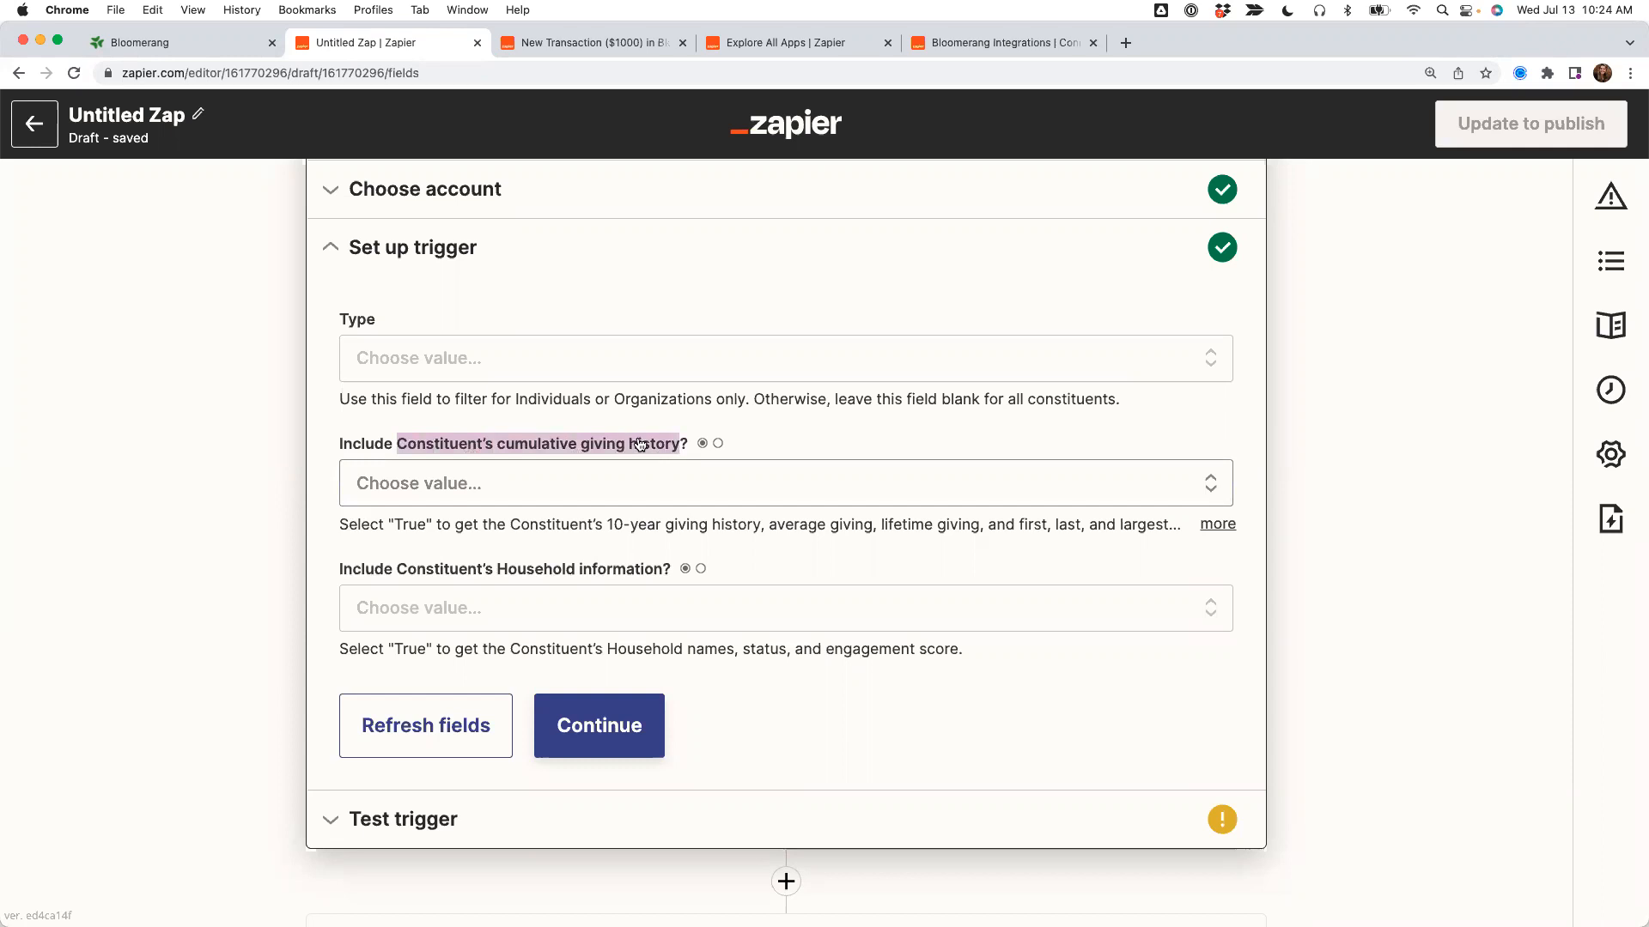
{"action": "left_click_drag", "start_coordinate": [397, 568], "coordinate": [662, 570]}
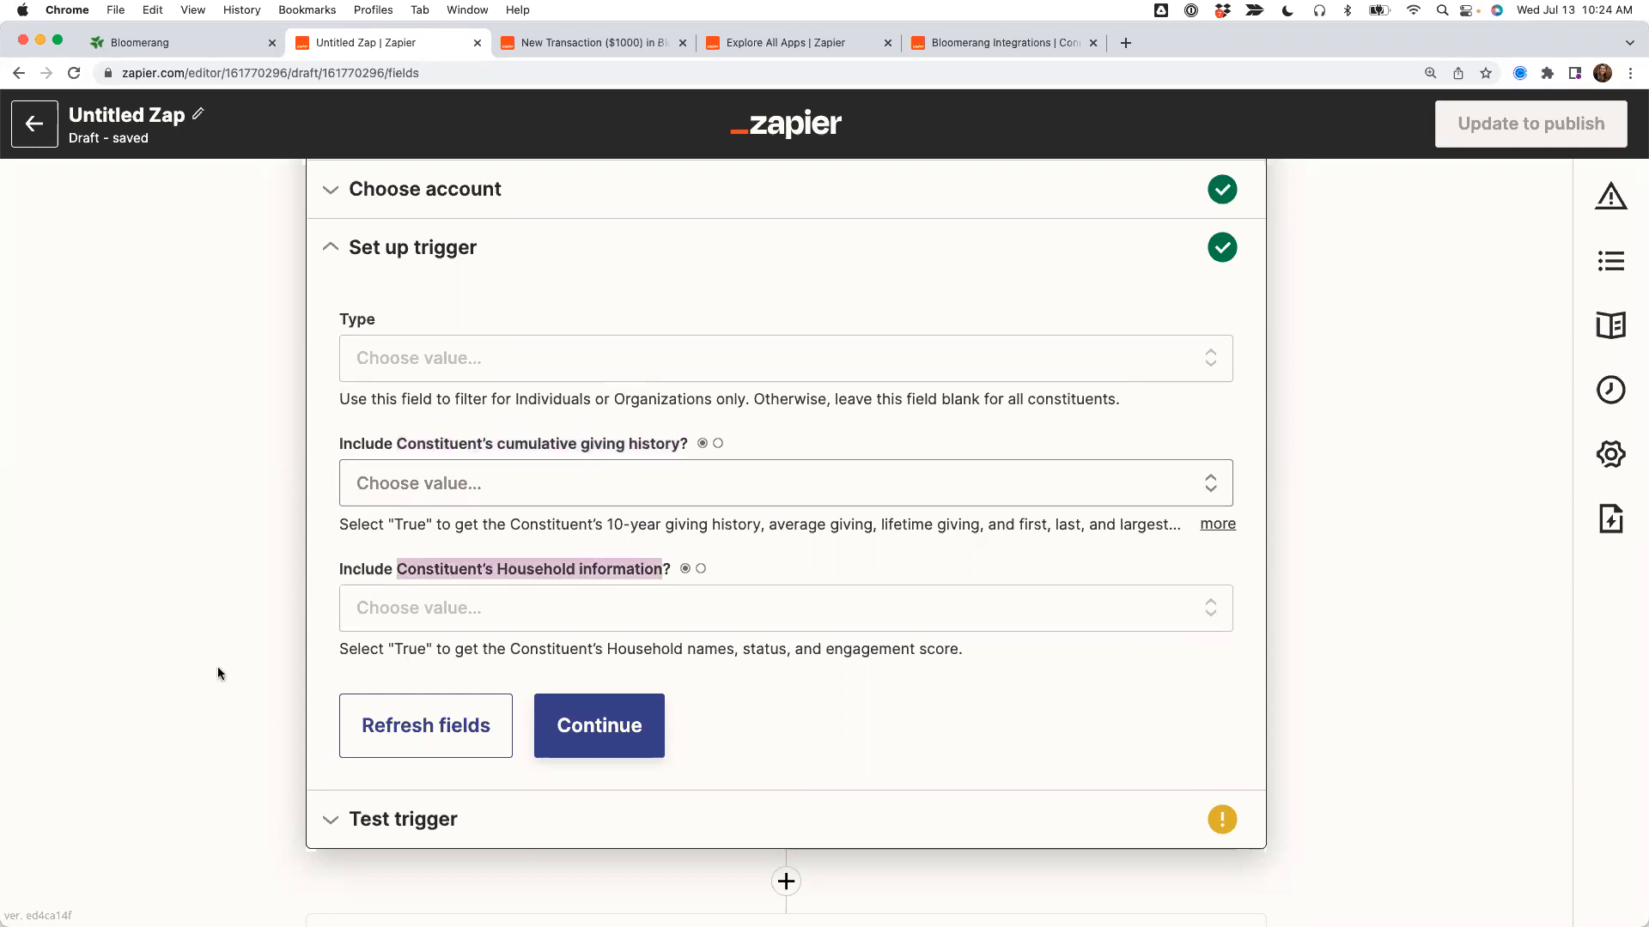
{"action": "left_click", "coordinate": [435, 483]}
{"action": "left_click", "coordinate": [406, 792]}
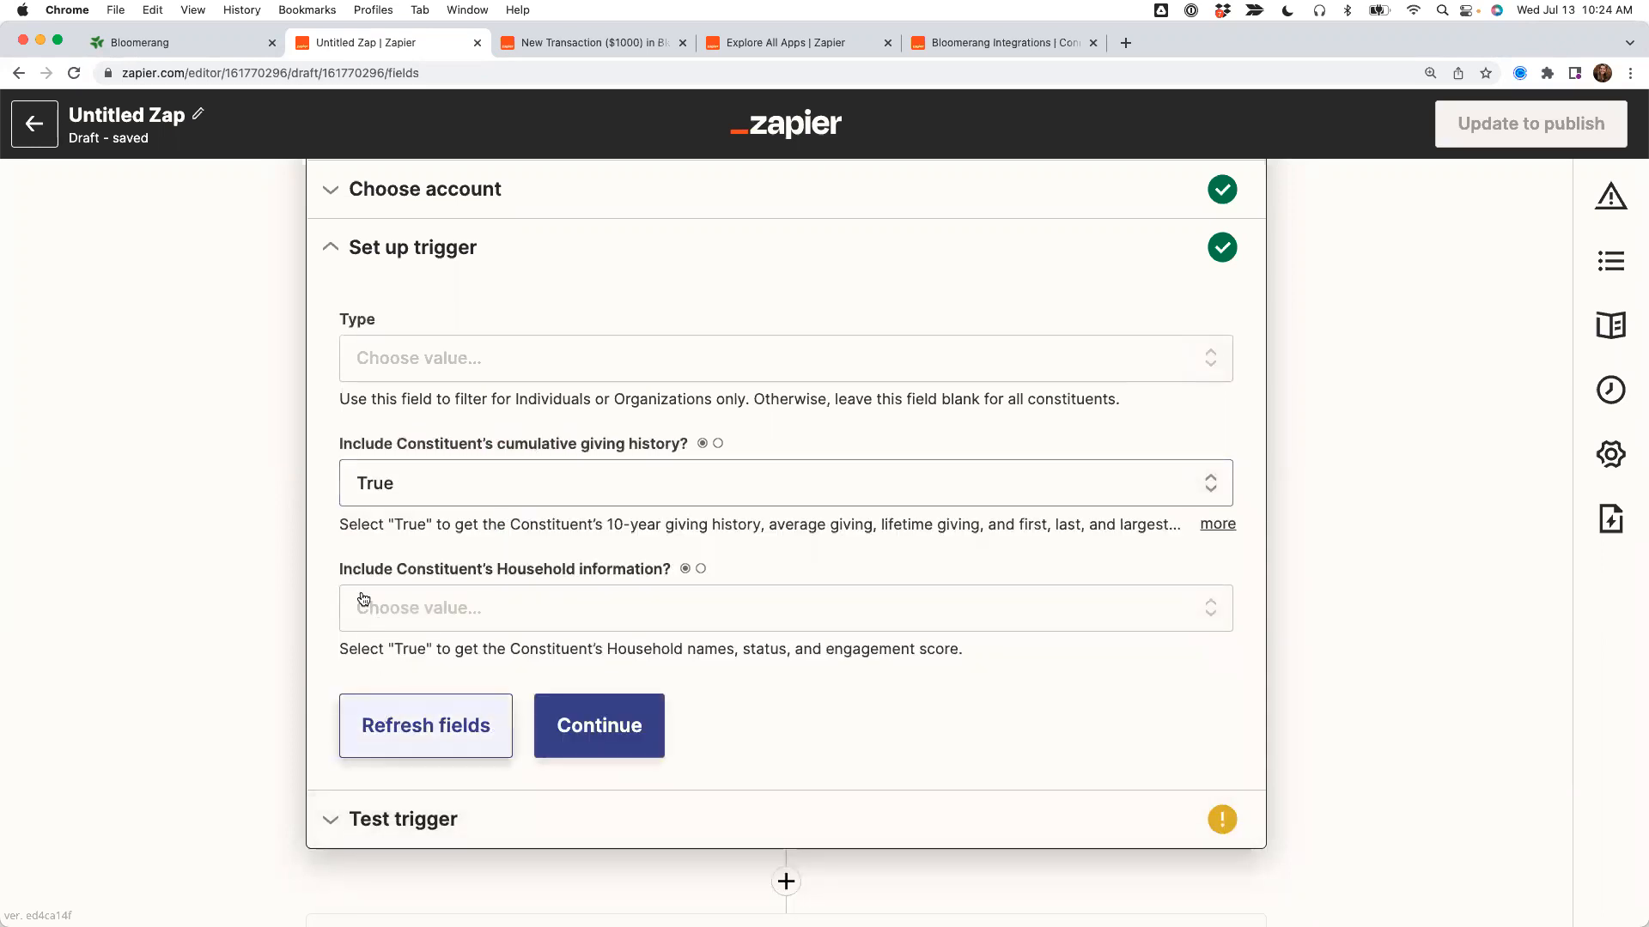
{"action": "left_click", "coordinate": [363, 601]}
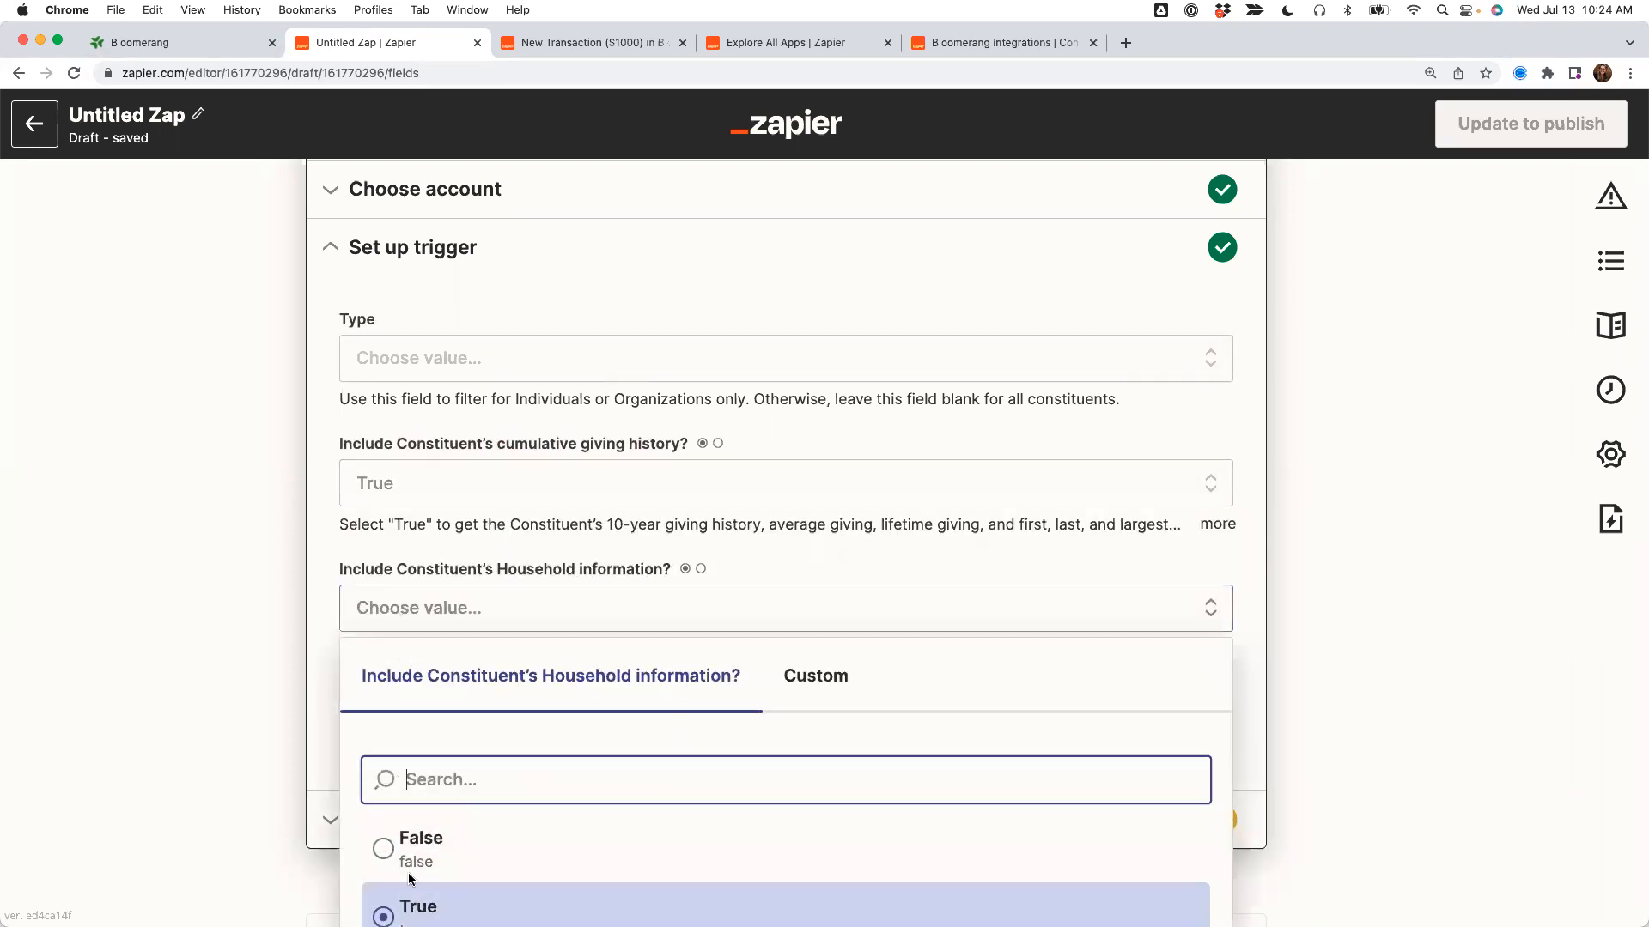
{"action": "left_click", "coordinate": [412, 907]}
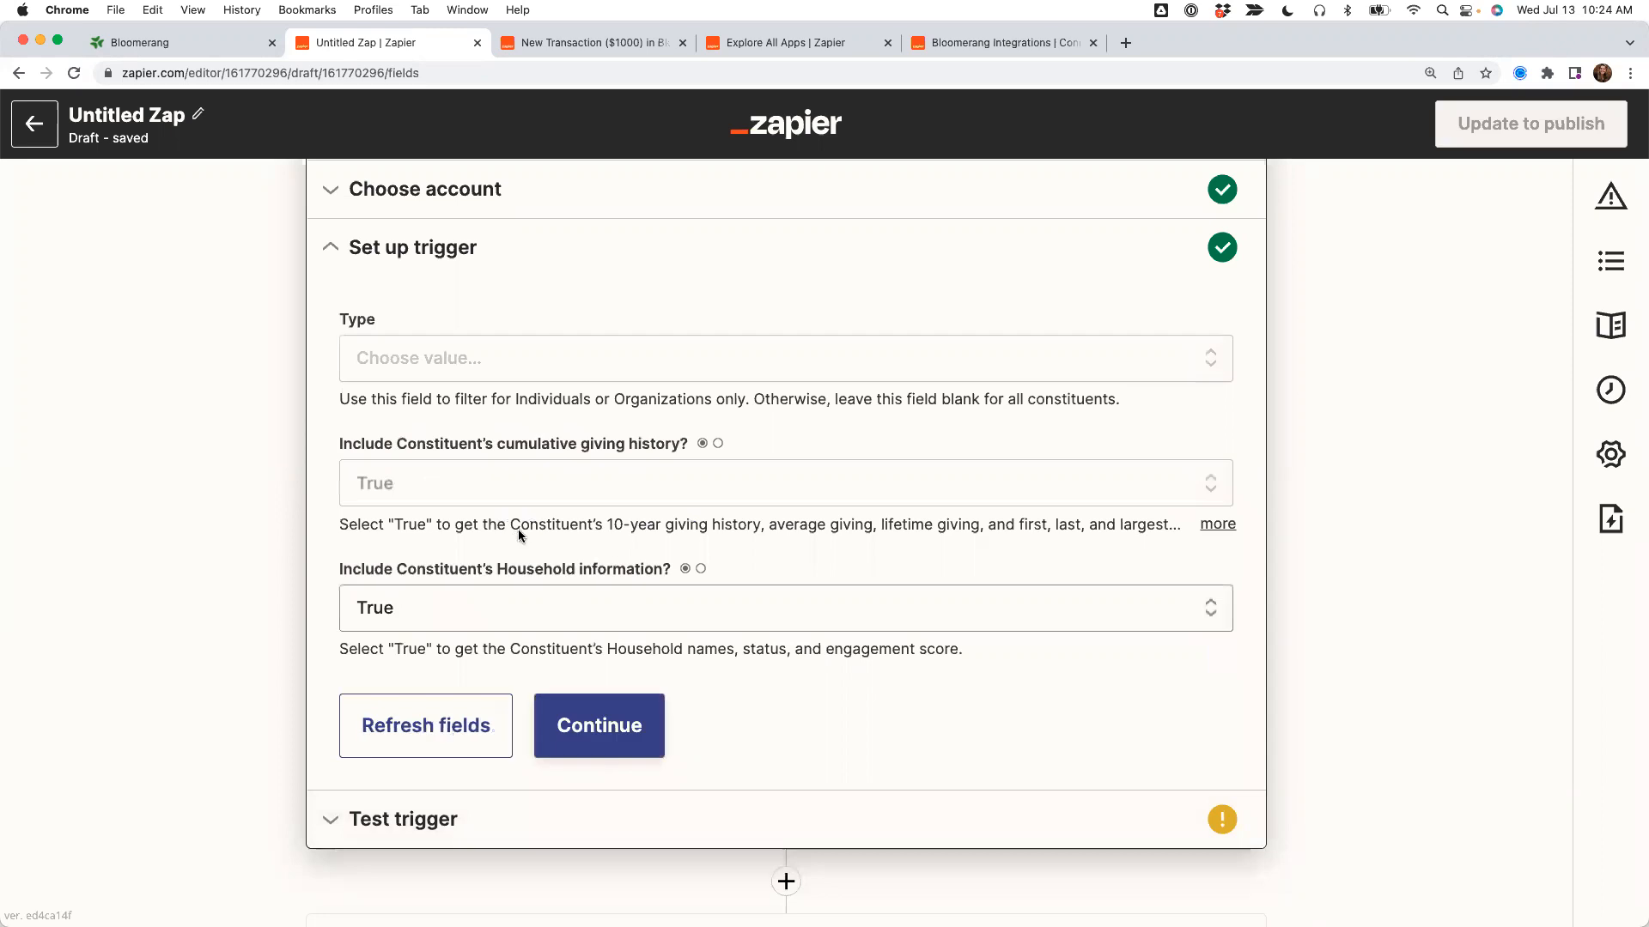
Switch to Bloomerang, open the constituent's profile for editing and save it without changing any field.
{"action": "left_click", "coordinate": [177, 50]}
{"action": "left_click", "coordinate": [1364, 283]}
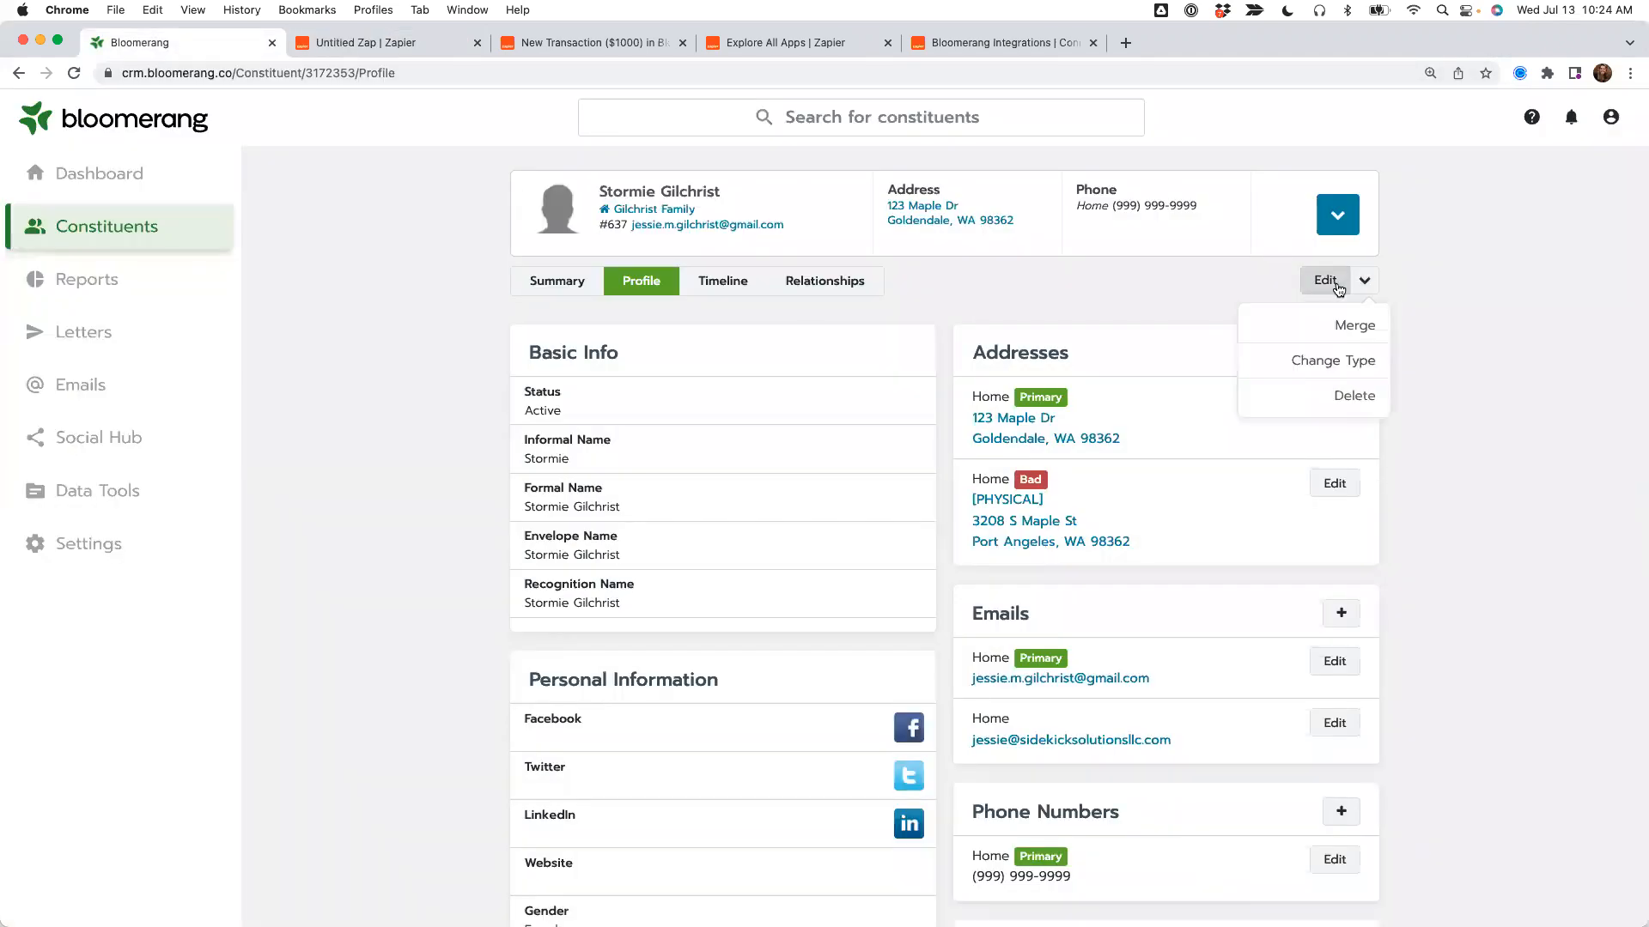
{"action": "left_click", "coordinate": [1337, 288]}
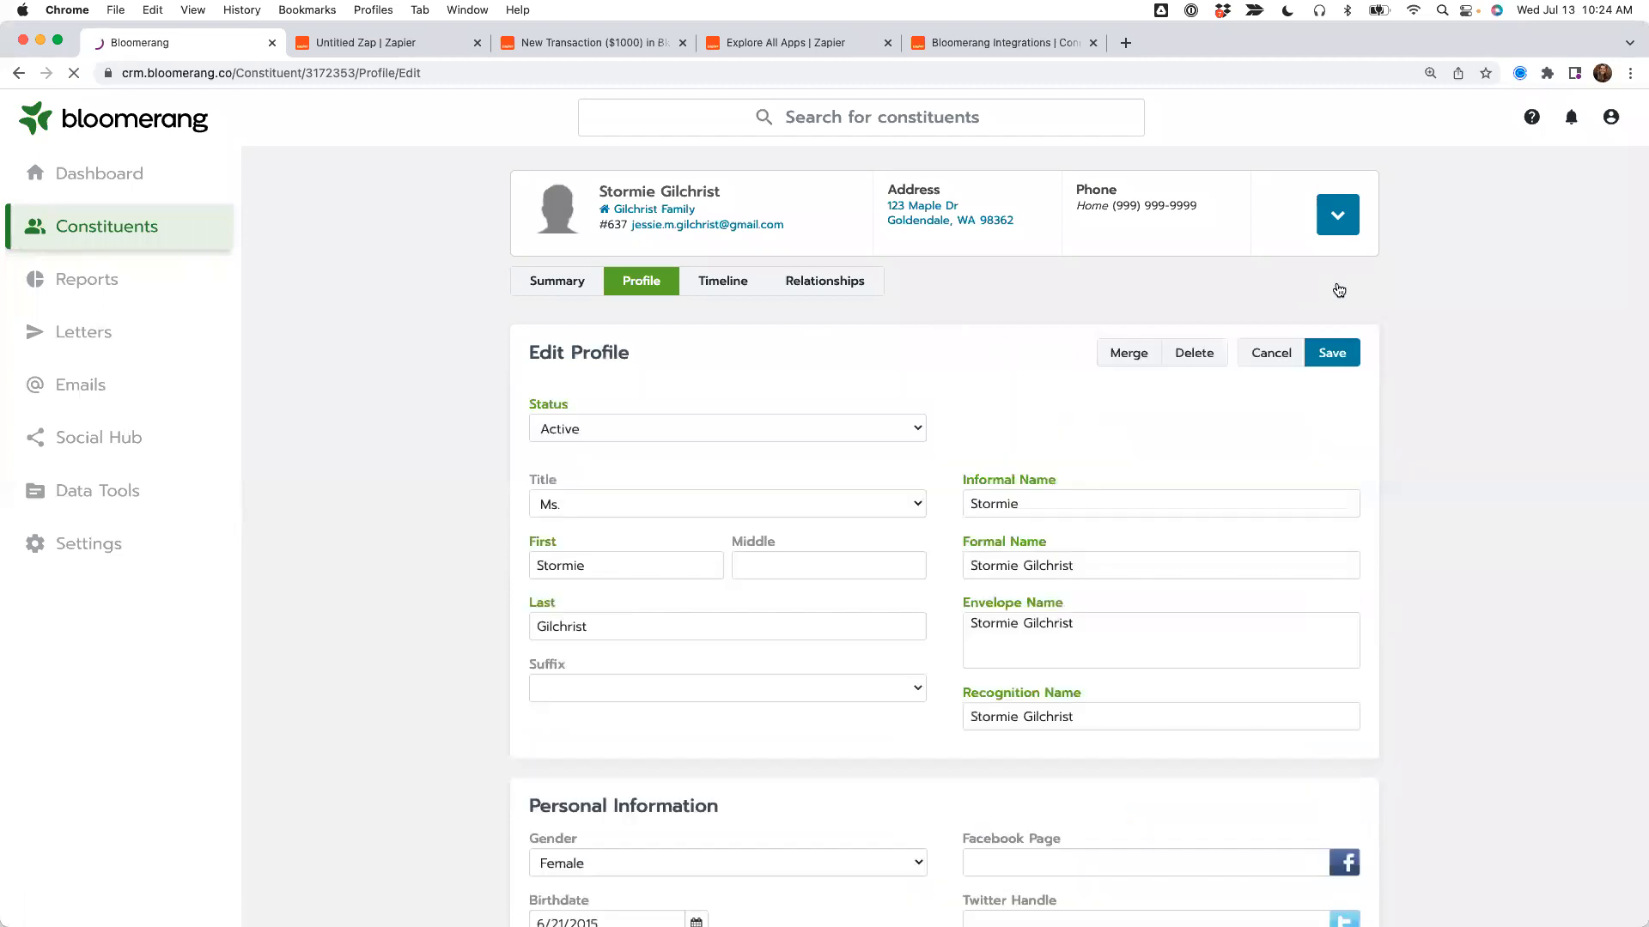
{"action": "left_click", "coordinate": [1333, 353]}
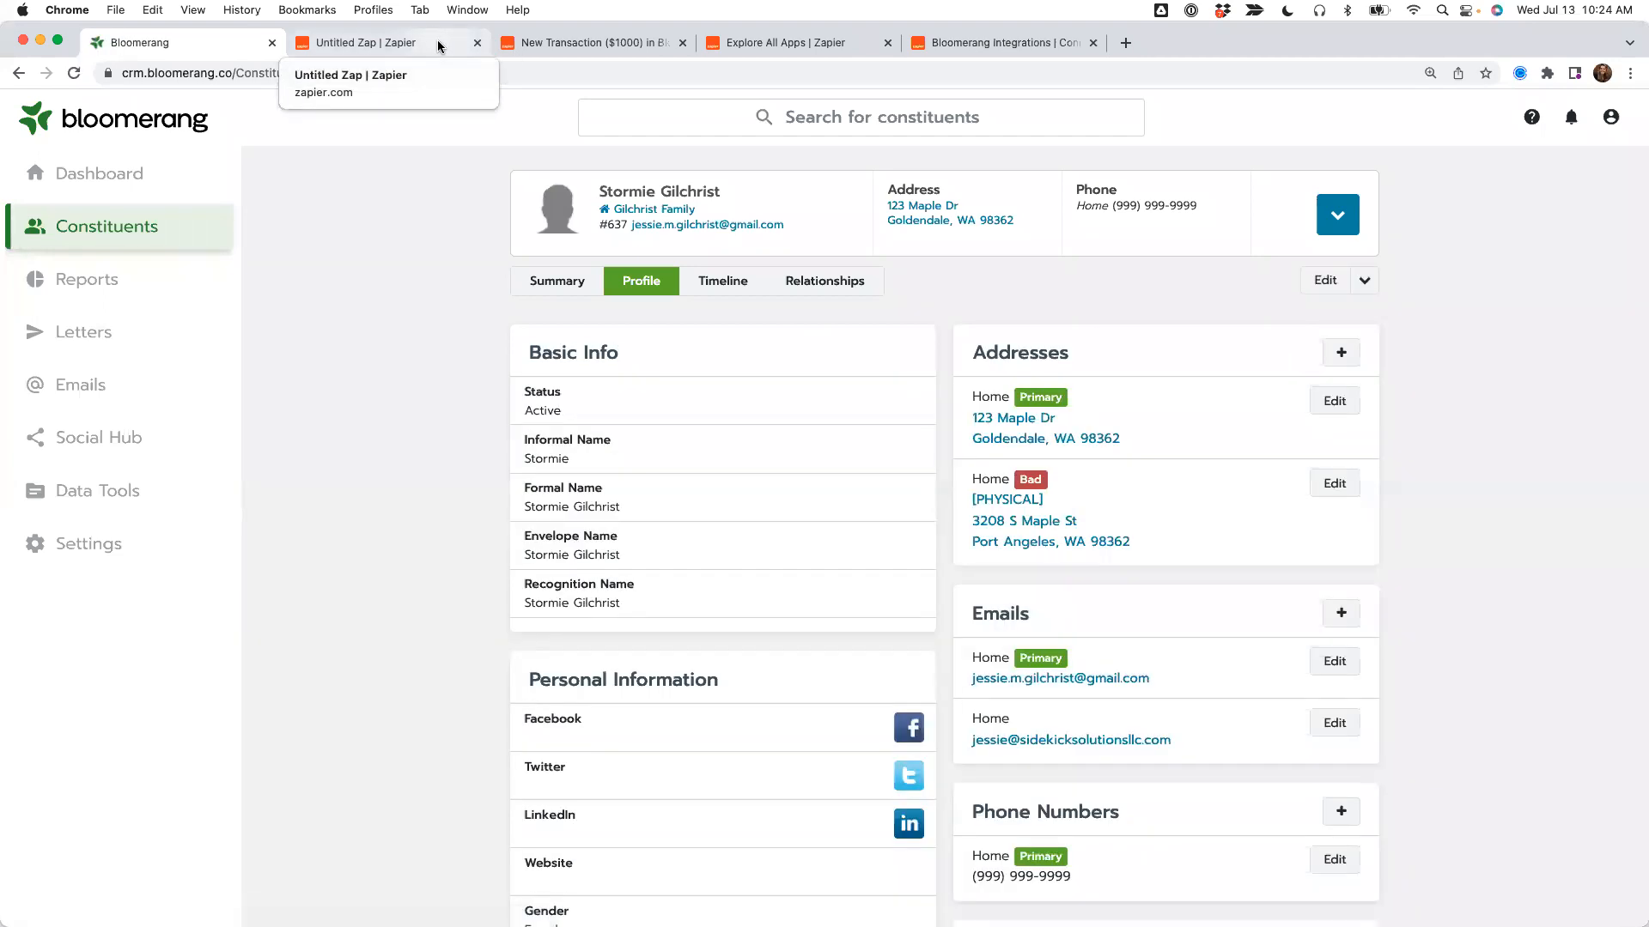
Return to the Zap editor, test the Updated Constituent trigger and select Constituent A as the sample record.
{"action": "left_click", "coordinate": [438, 46]}
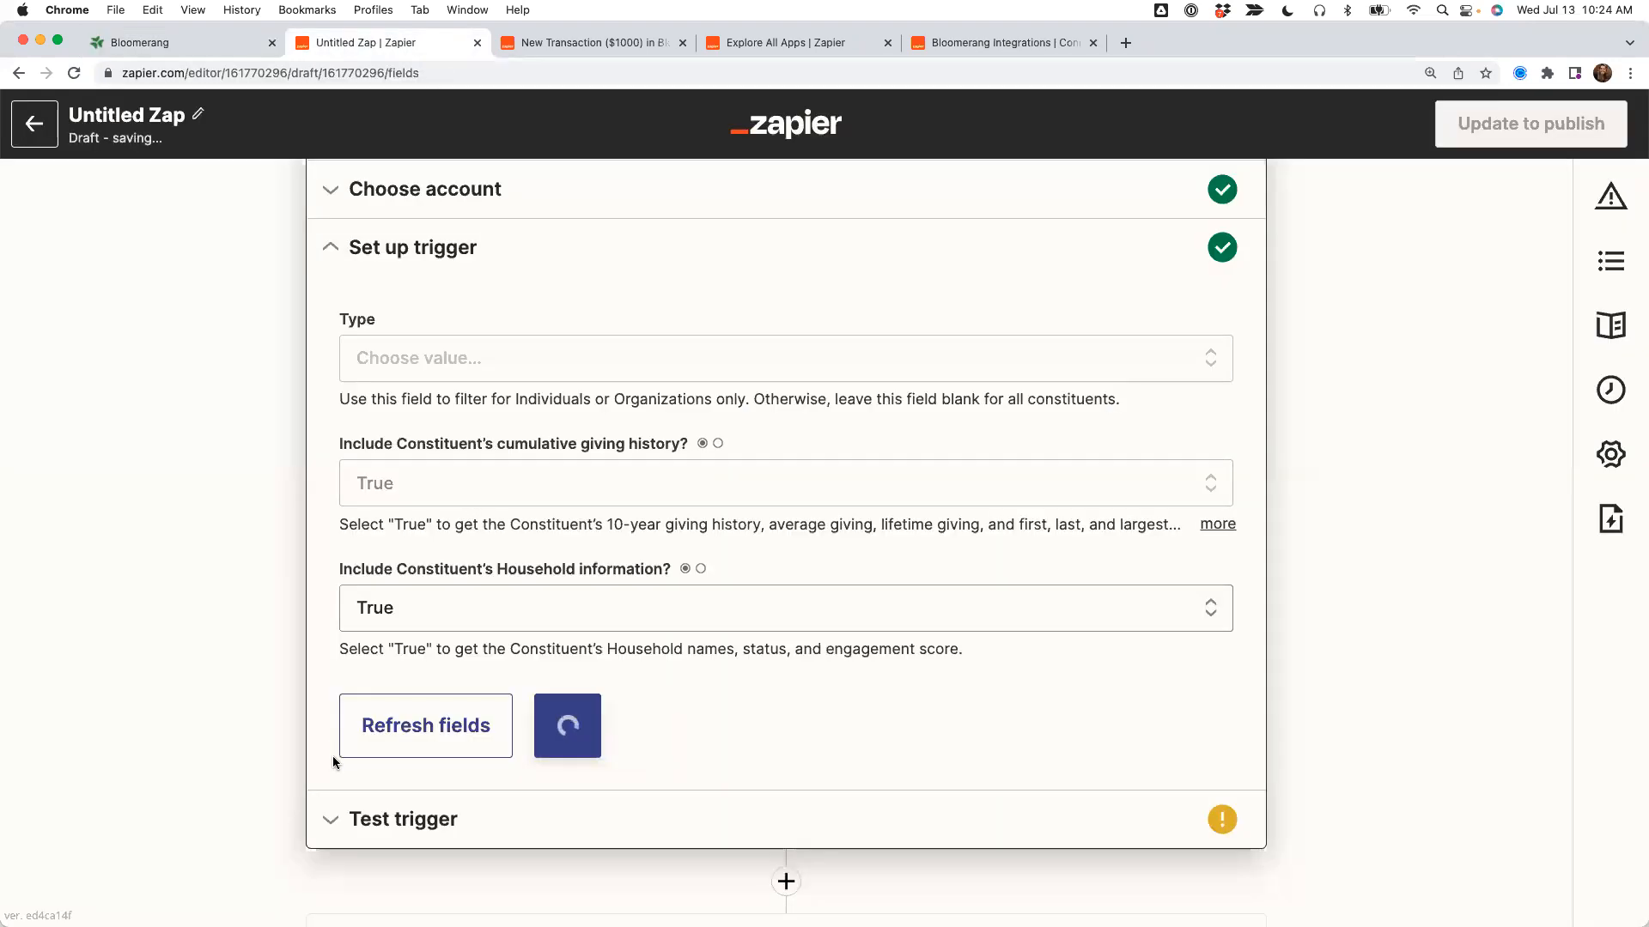
{"action": "left_click", "coordinate": [359, 805]}
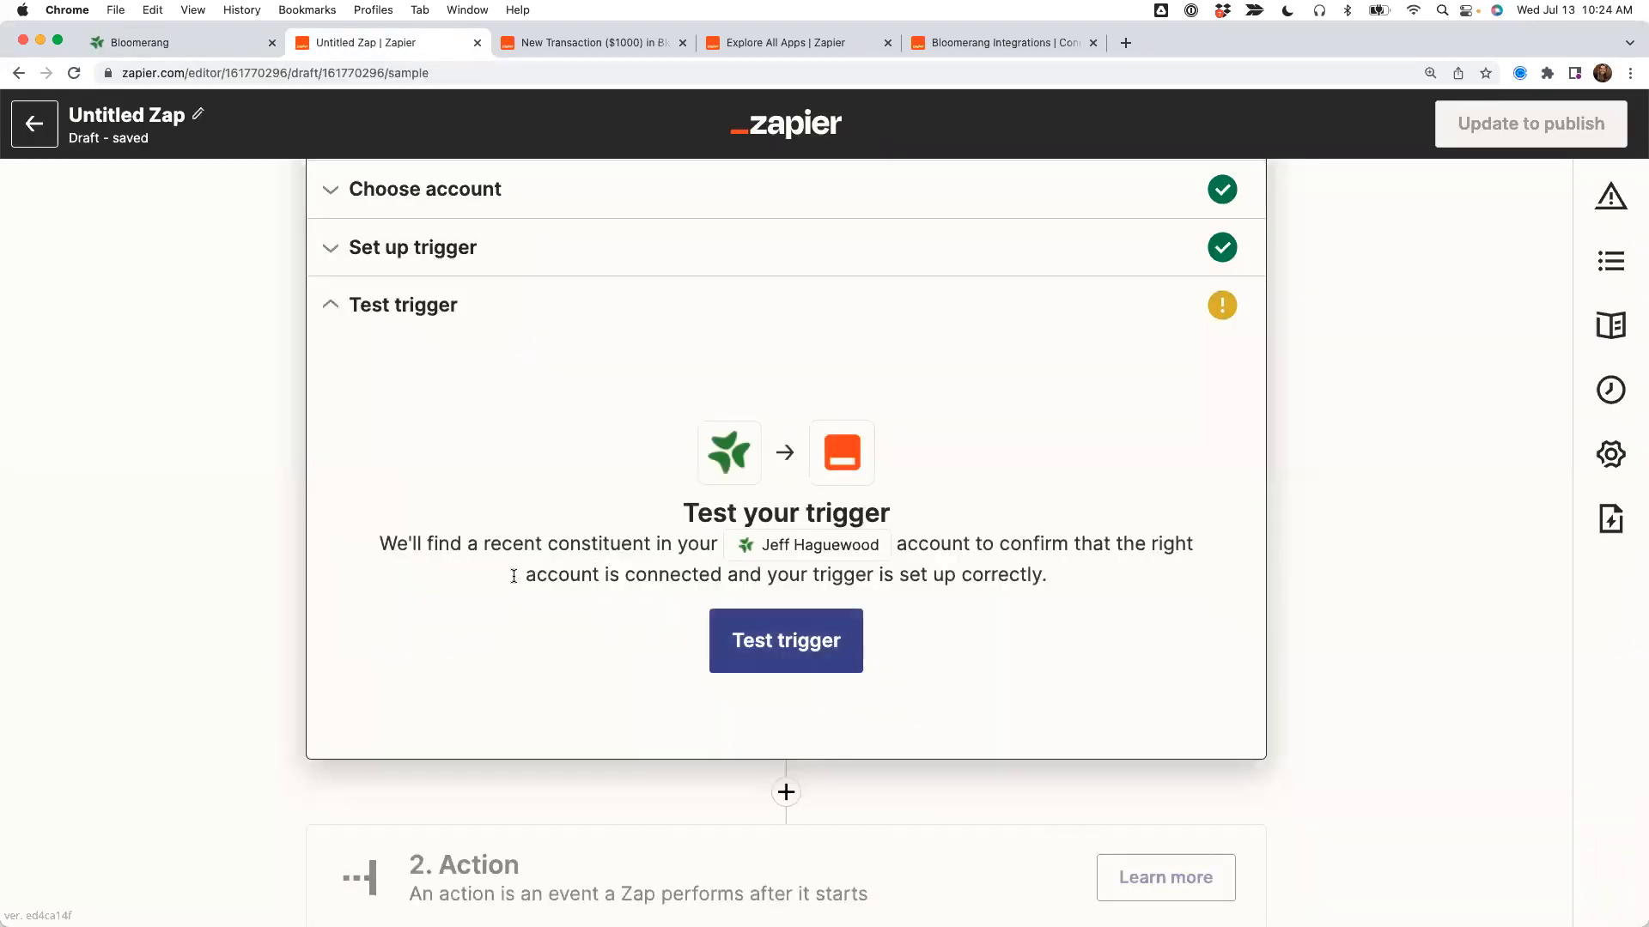
{"action": "left_click", "coordinate": [764, 643]}
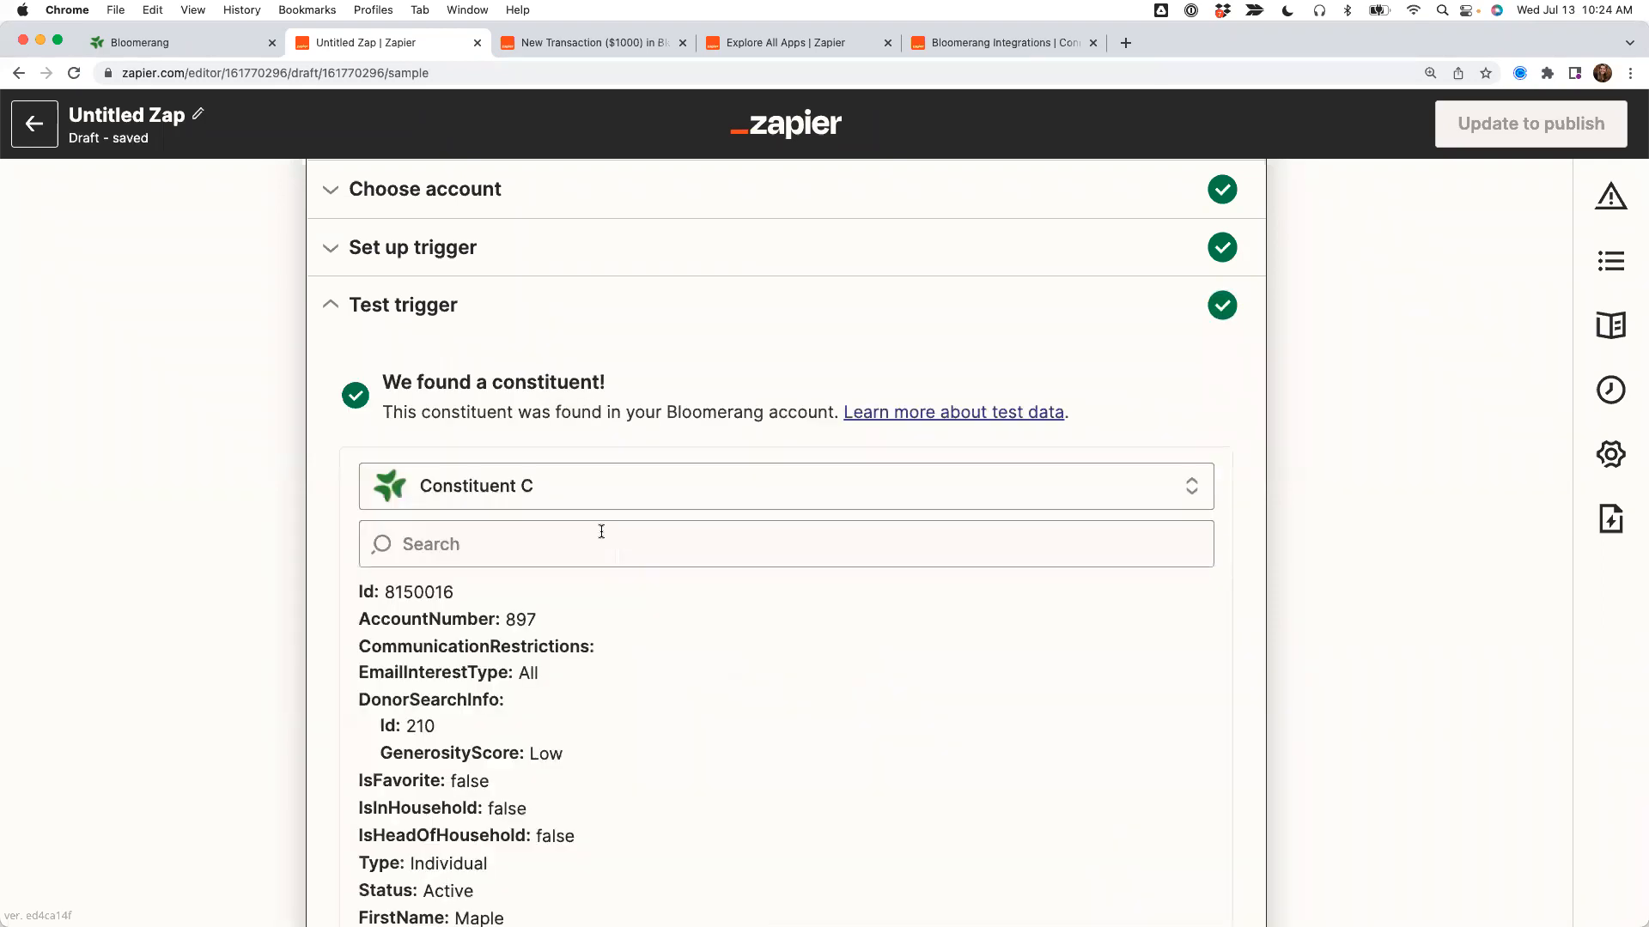
{"action": "left_click", "coordinate": [549, 486]}
{"action": "left_click", "coordinate": [514, 735]}
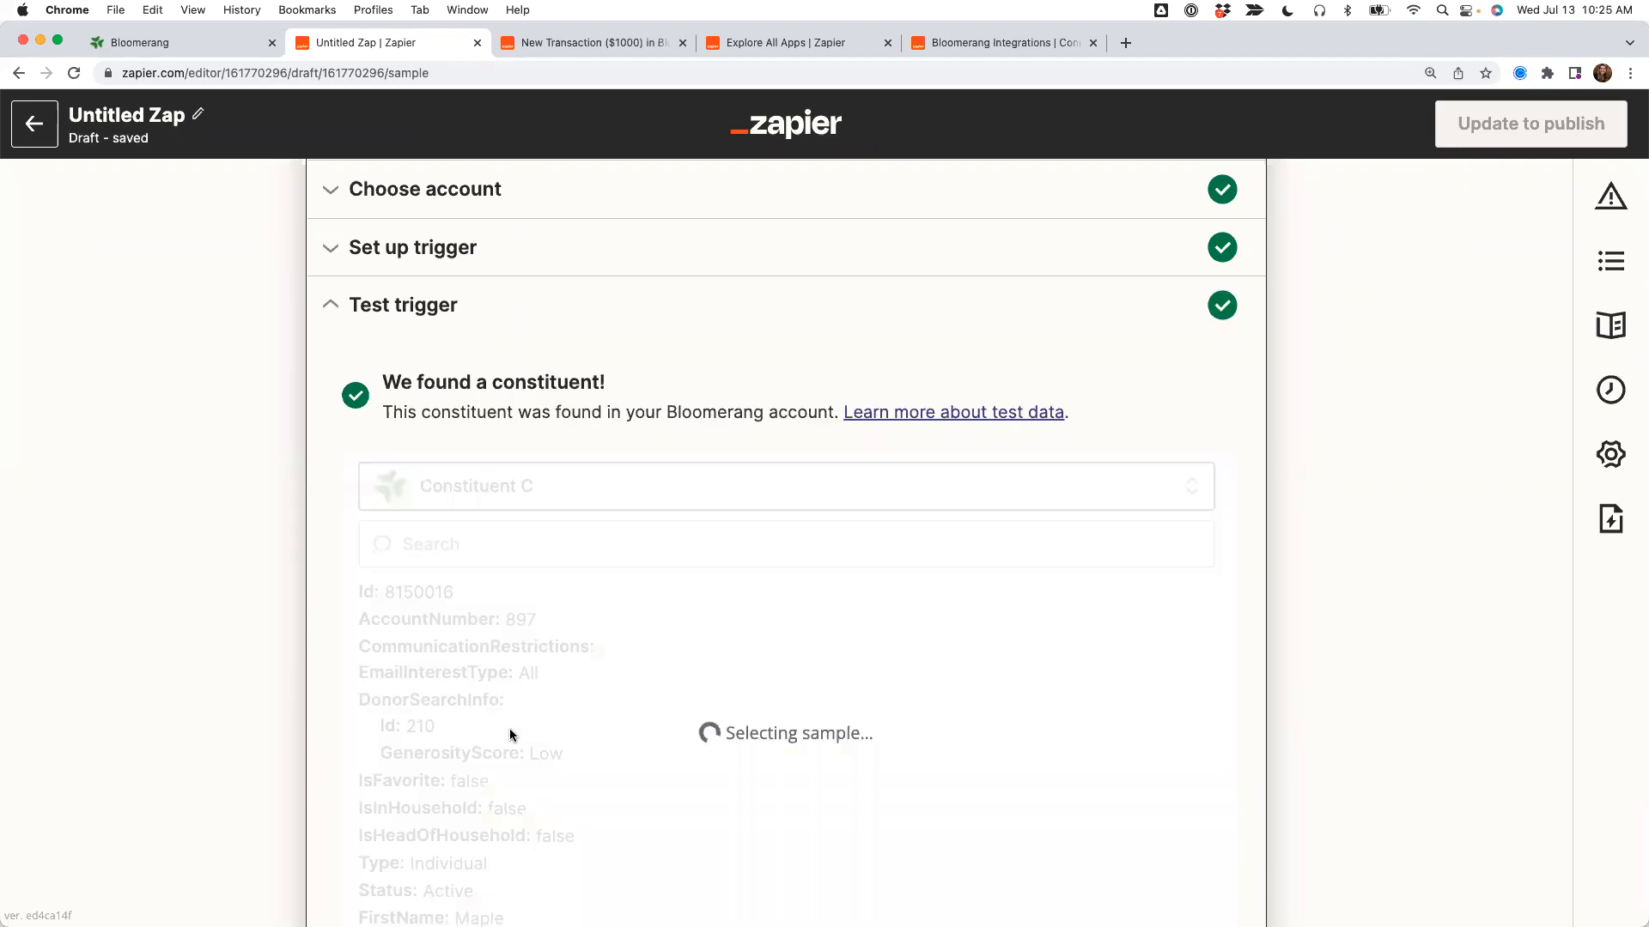
Examine the Constituent A sample data, including the household flags, name fields, primary address and primary email.
{"action": "scroll", "coordinate": [272, 590], "scroll_direction": "down", "scroll_amount": 2}
{"action": "scroll", "coordinate": [488, 611], "scroll_direction": "down", "scroll_amount": 5}
{"action": "scroll", "coordinate": [490, 617], "scroll_direction": "down", "scroll_amount": 3}
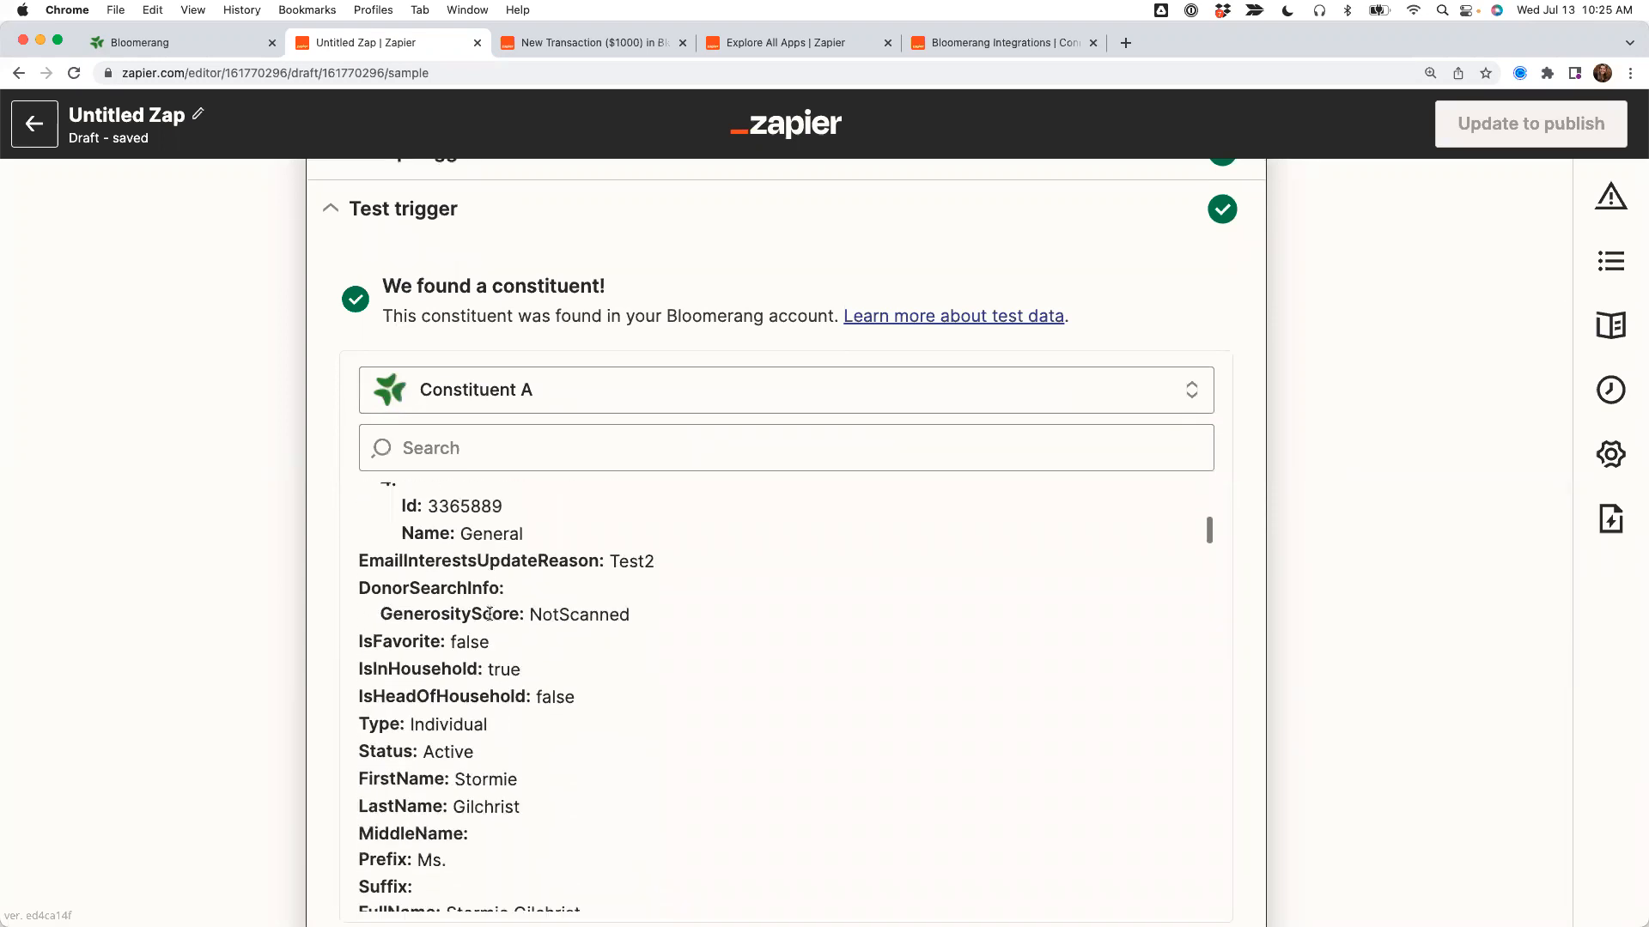
{"action": "left_click_drag", "start_coordinate": [359, 692], "coordinate": [544, 729]}
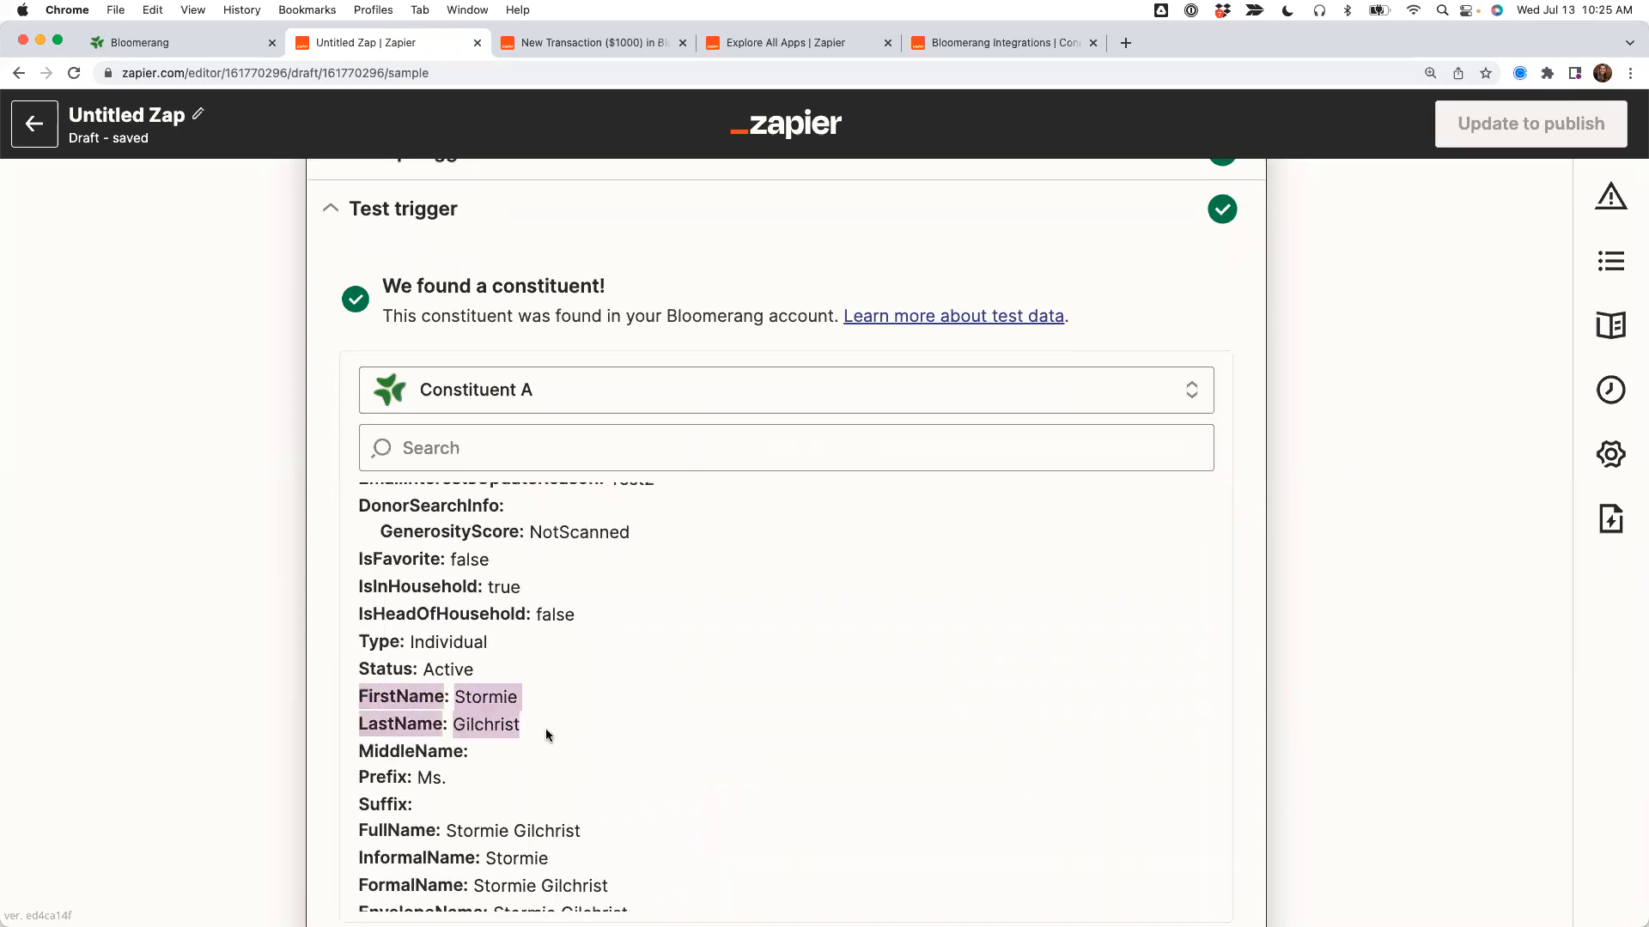
{"action": "scroll", "coordinate": [232, 642], "scroll_direction": "down", "scroll_amount": 1}
{"action": "scroll", "coordinate": [230, 636], "scroll_direction": "down", "scroll_amount": 2}
{"action": "scroll", "coordinate": [502, 561], "scroll_direction": "down", "scroll_amount": 5}
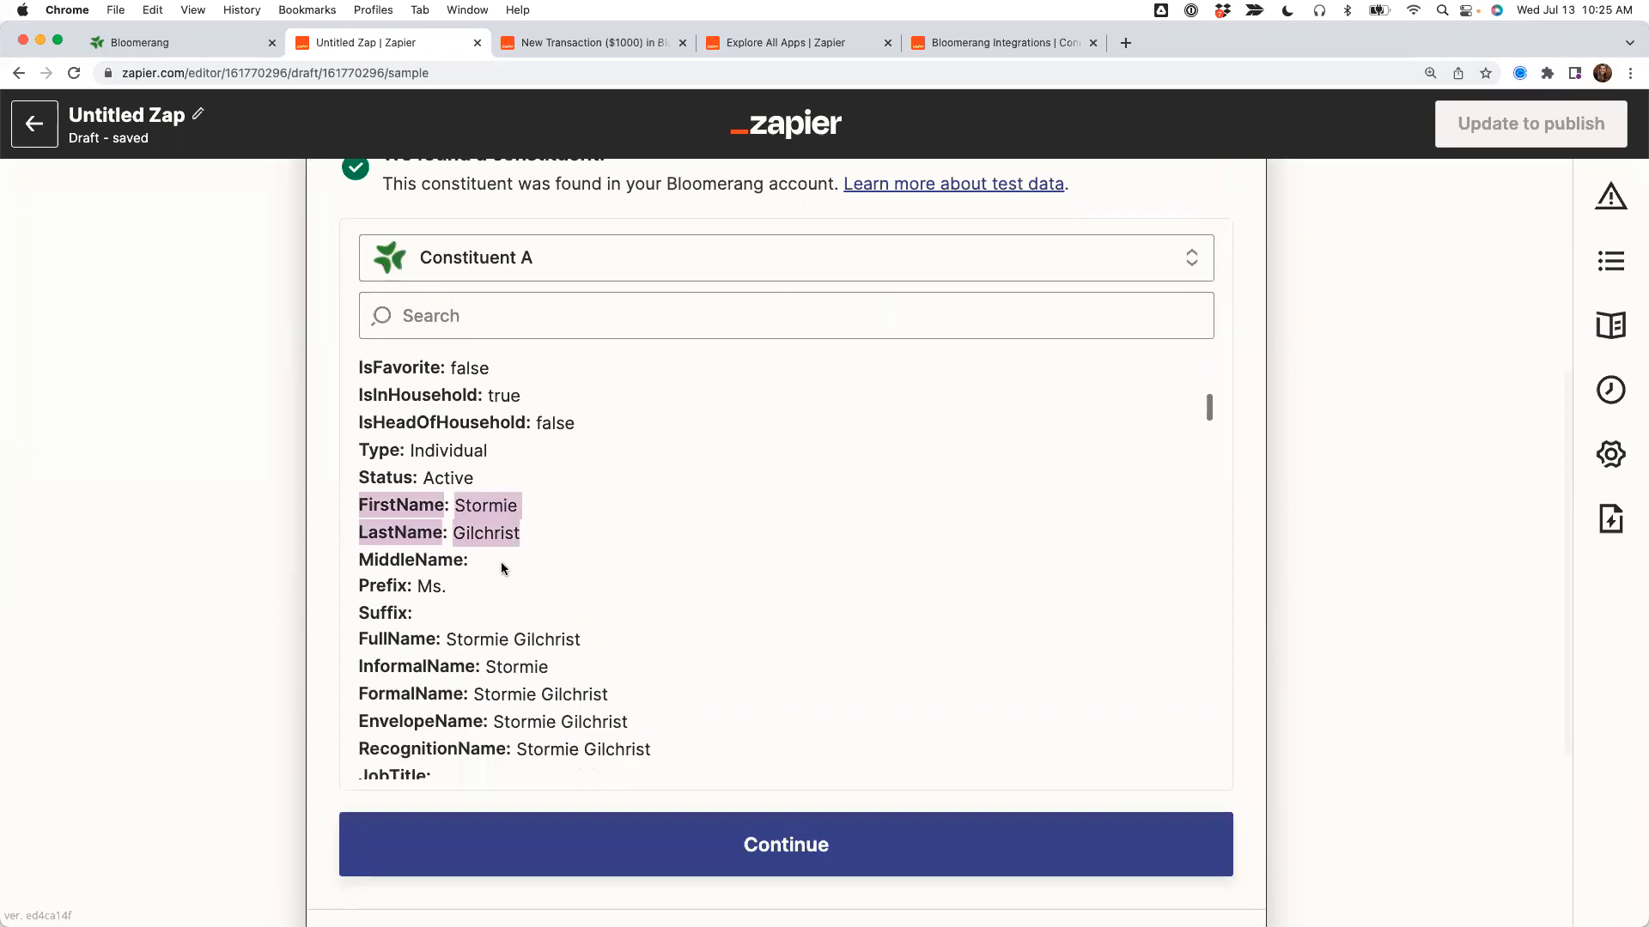
{"action": "scroll", "coordinate": [501, 561], "scroll_direction": "down", "scroll_amount": 6}
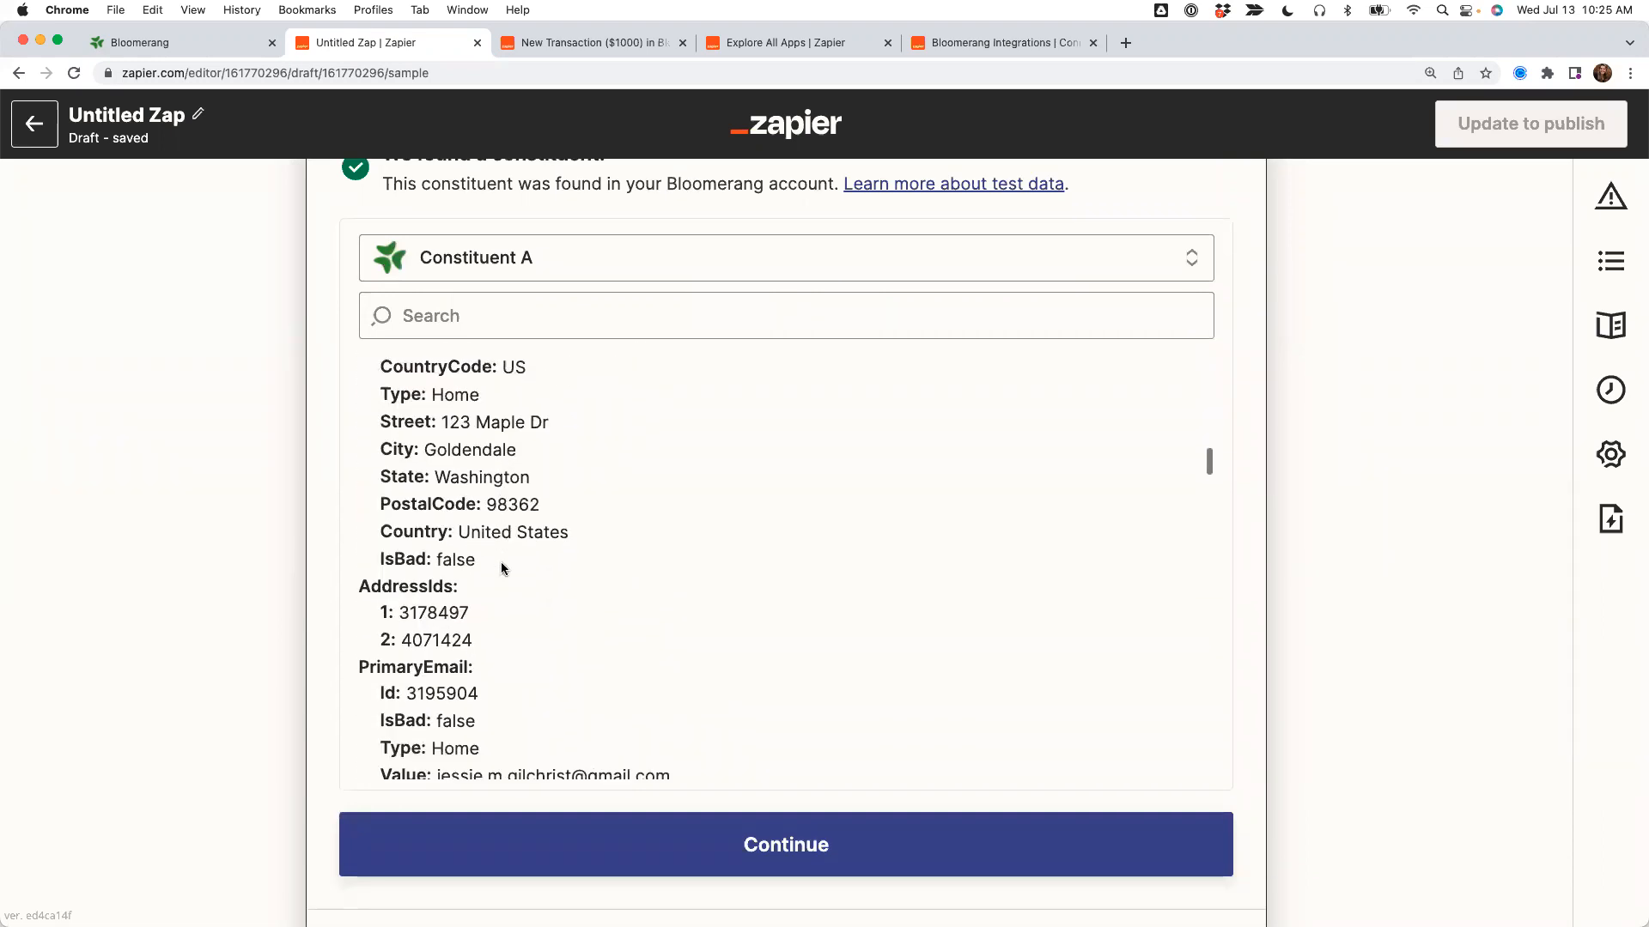
Examine Constituent A's phone, audit trail, attributes, custom fields and GivingSummary data, including the first and largest transactions, yearly figures and Lifetime Giving Revenue.
{"action": "scroll", "coordinate": [439, 596], "scroll_direction": "down", "scroll_amount": 5}
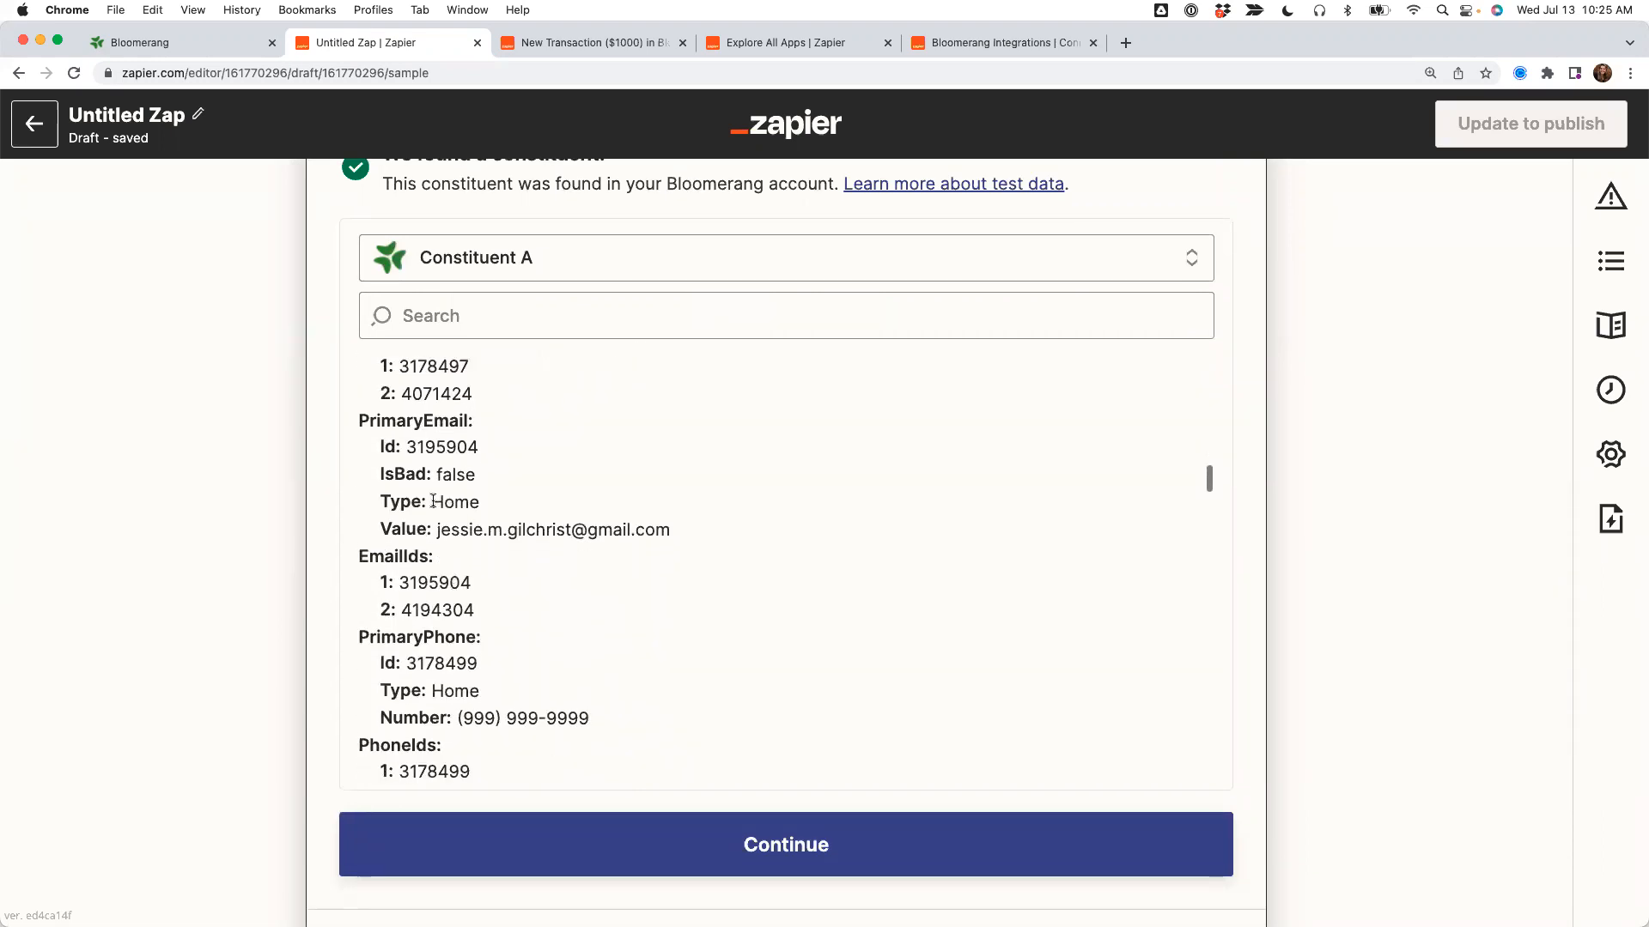
{"action": "scroll", "coordinate": [426, 559], "scroll_direction": "down", "scroll_amount": 6}
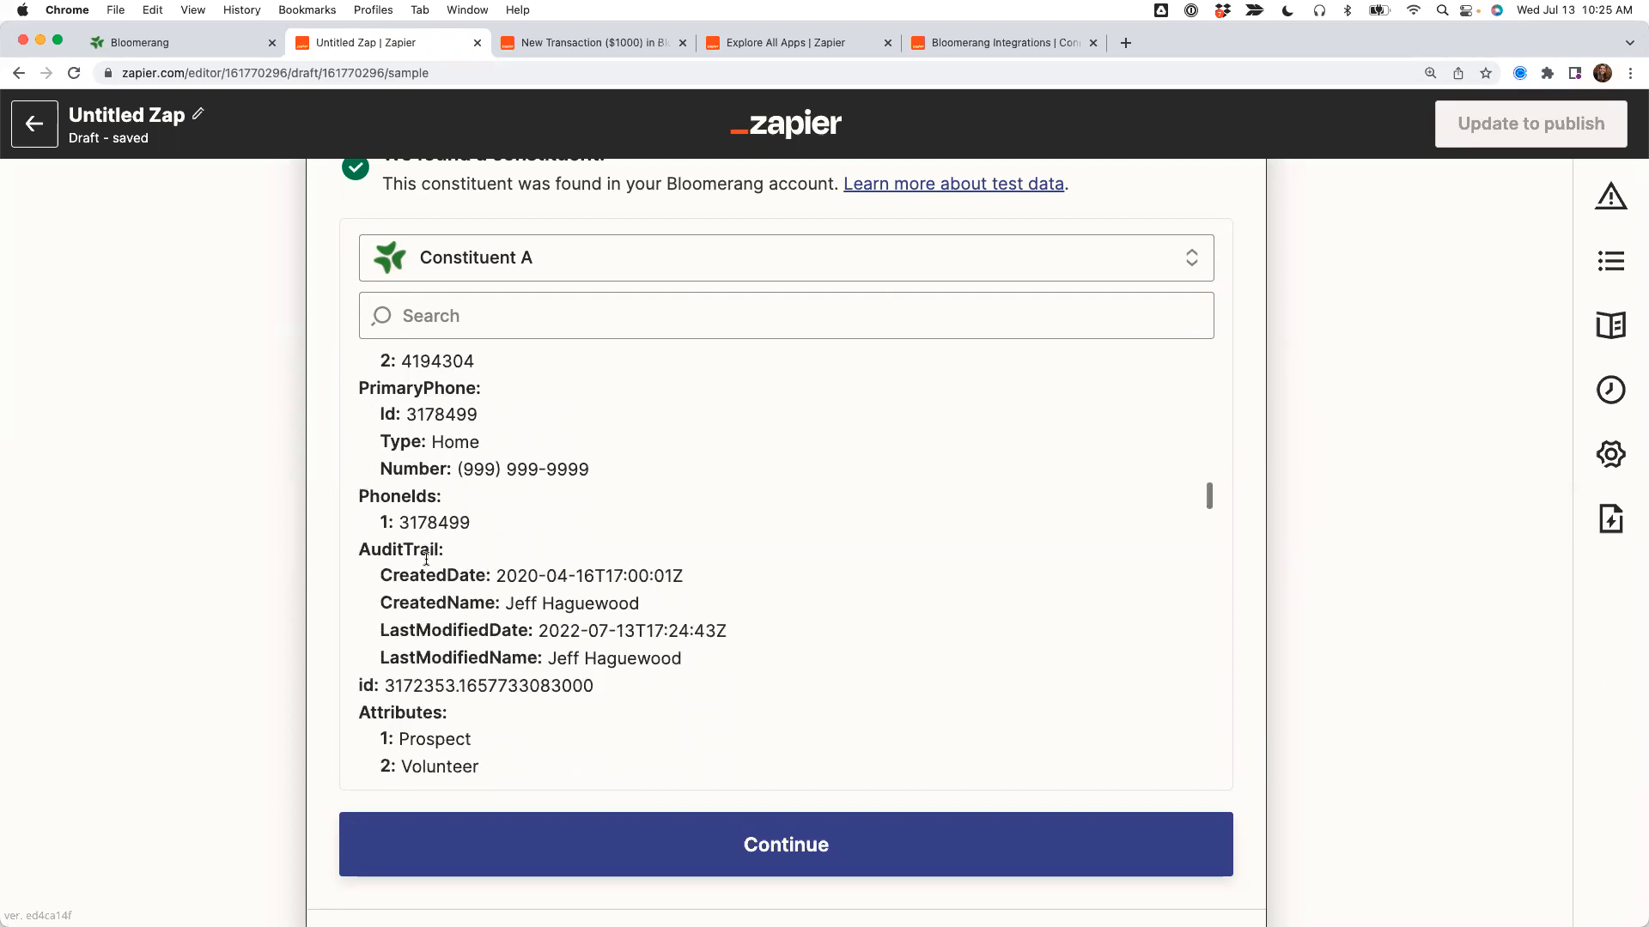
{"action": "scroll", "coordinate": [426, 559], "scroll_direction": "down", "scroll_amount": 5}
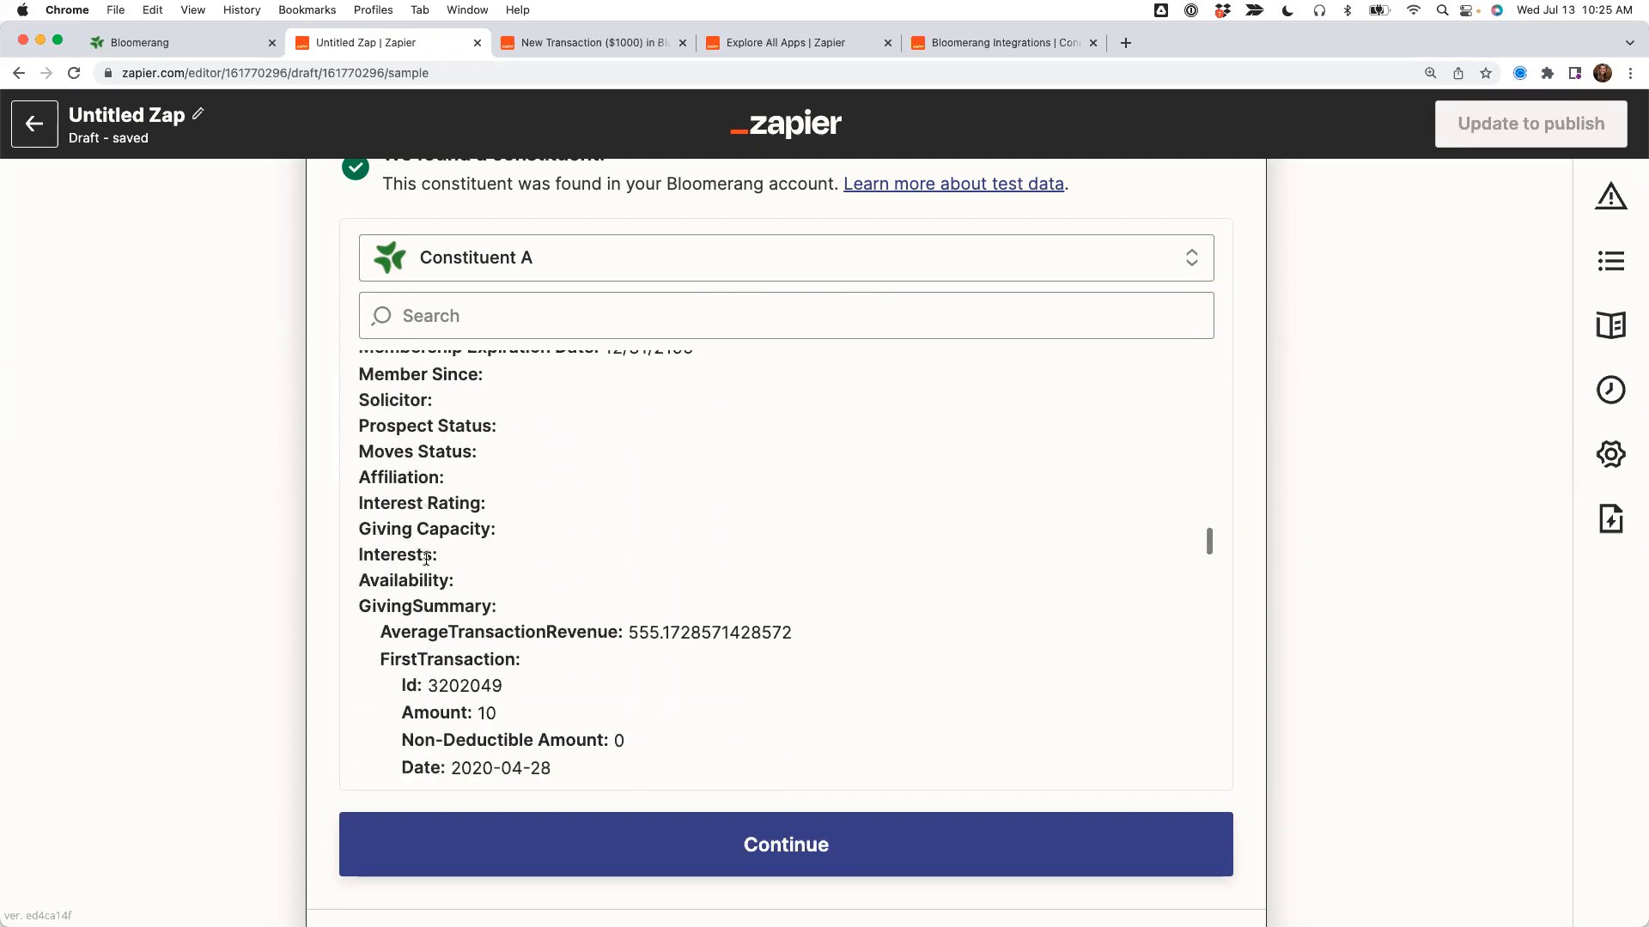
{"action": "left_click_drag", "start_coordinate": [358, 491], "coordinate": [491, 492]}
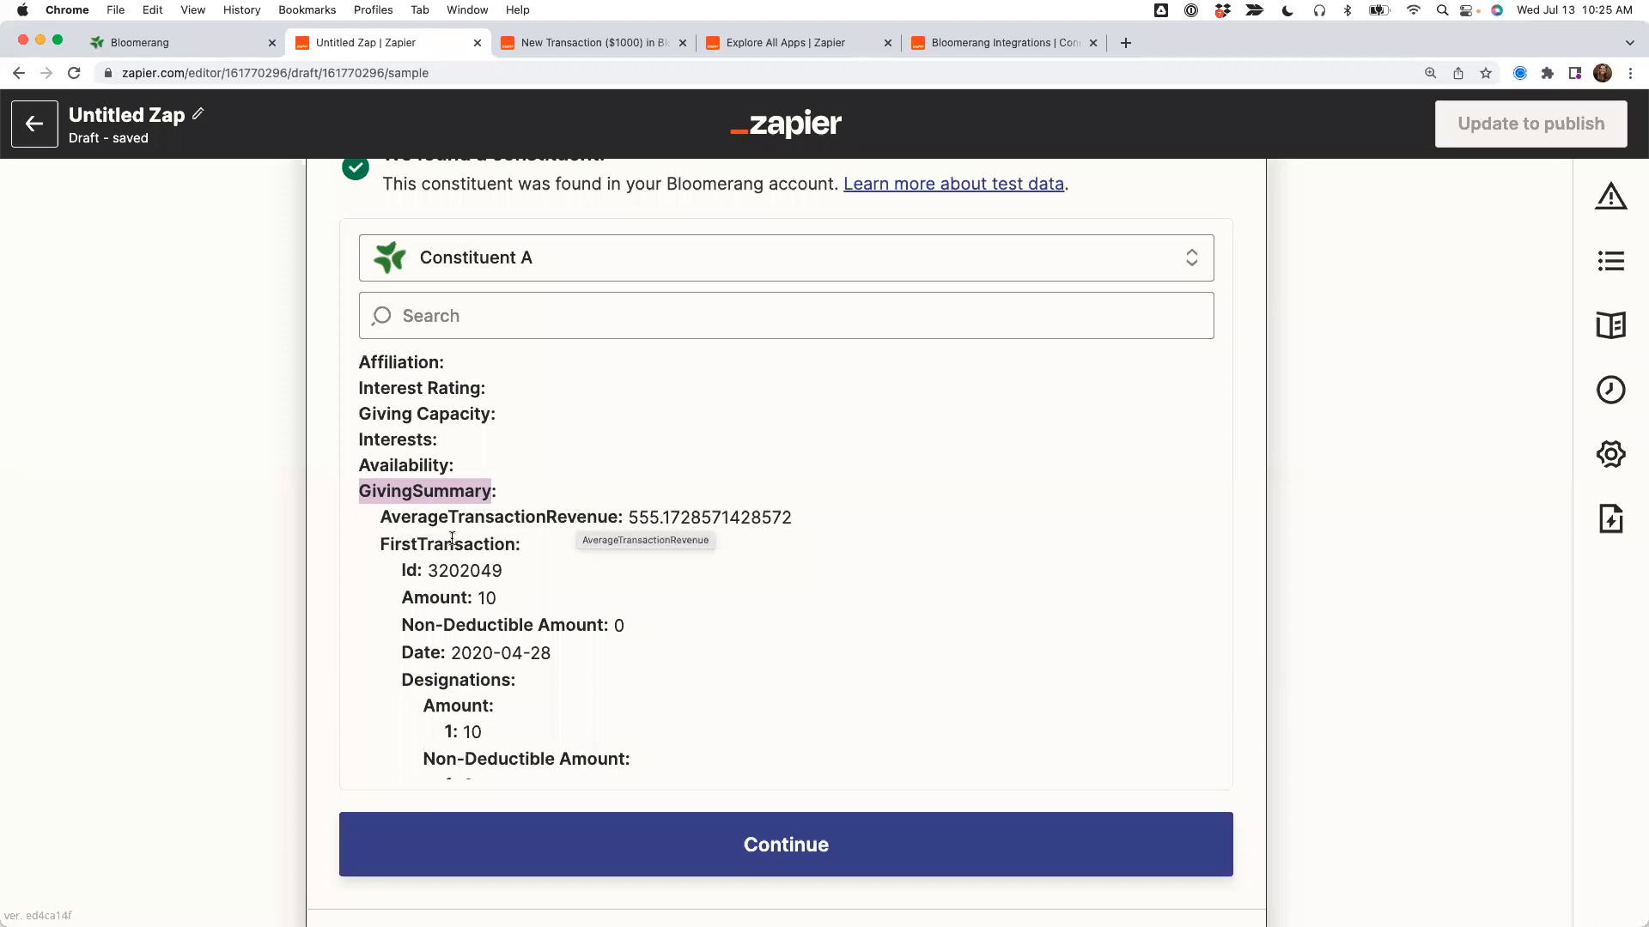
{"action": "left_click", "coordinate": [613, 522]}
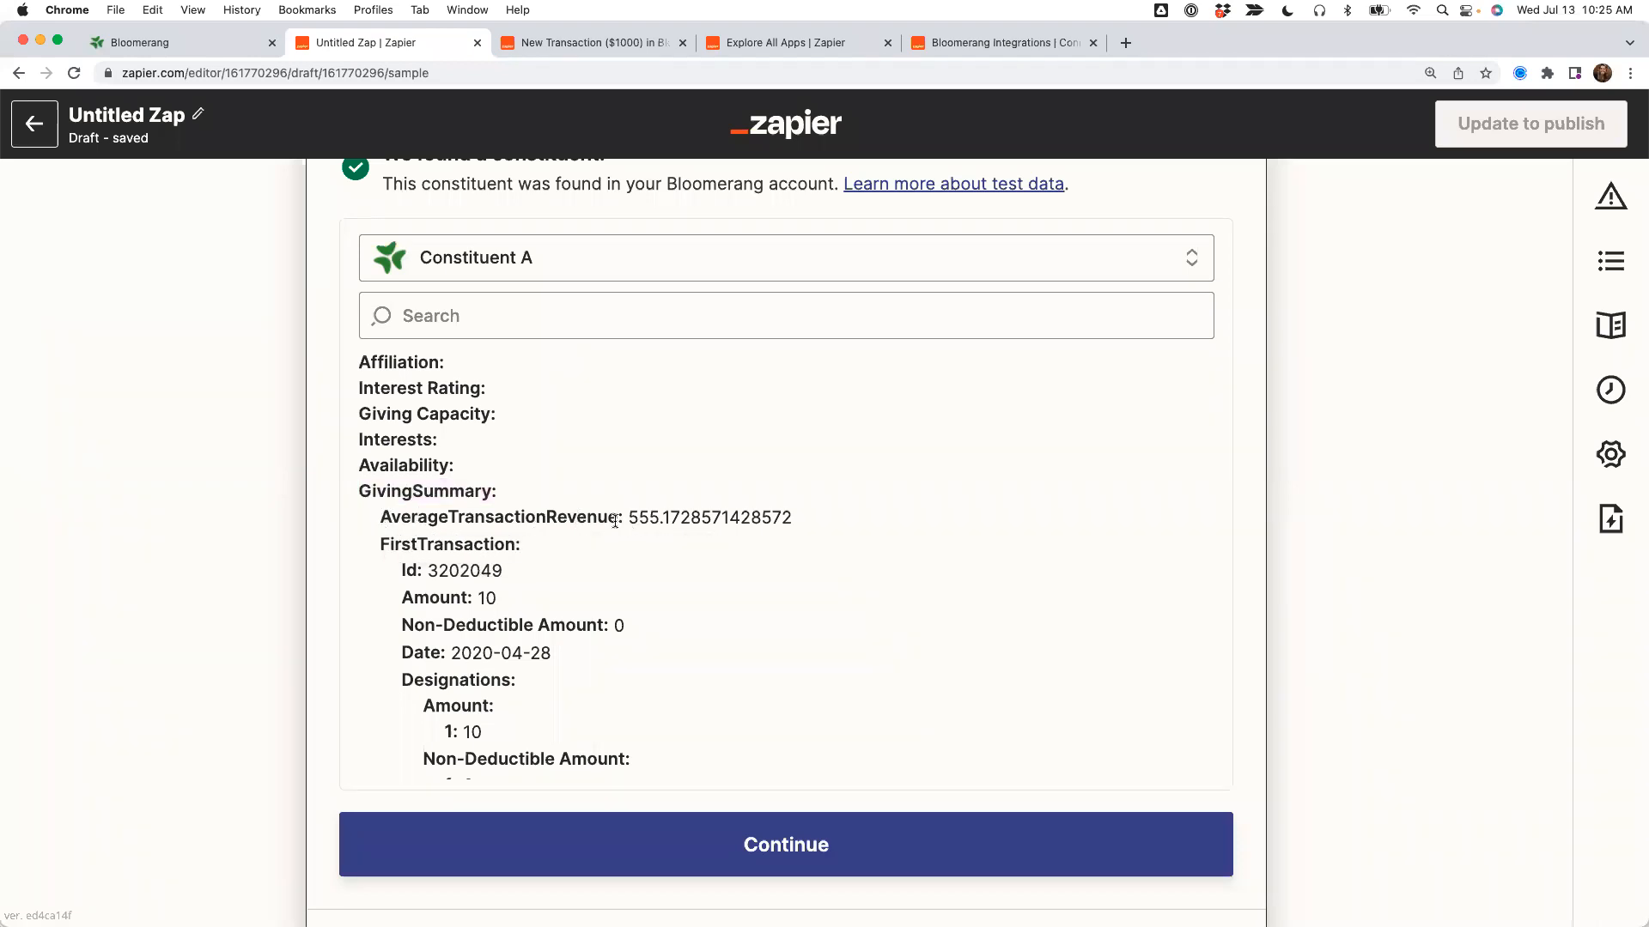
{"action": "left_click_drag", "start_coordinate": [380, 544], "coordinate": [520, 546]}
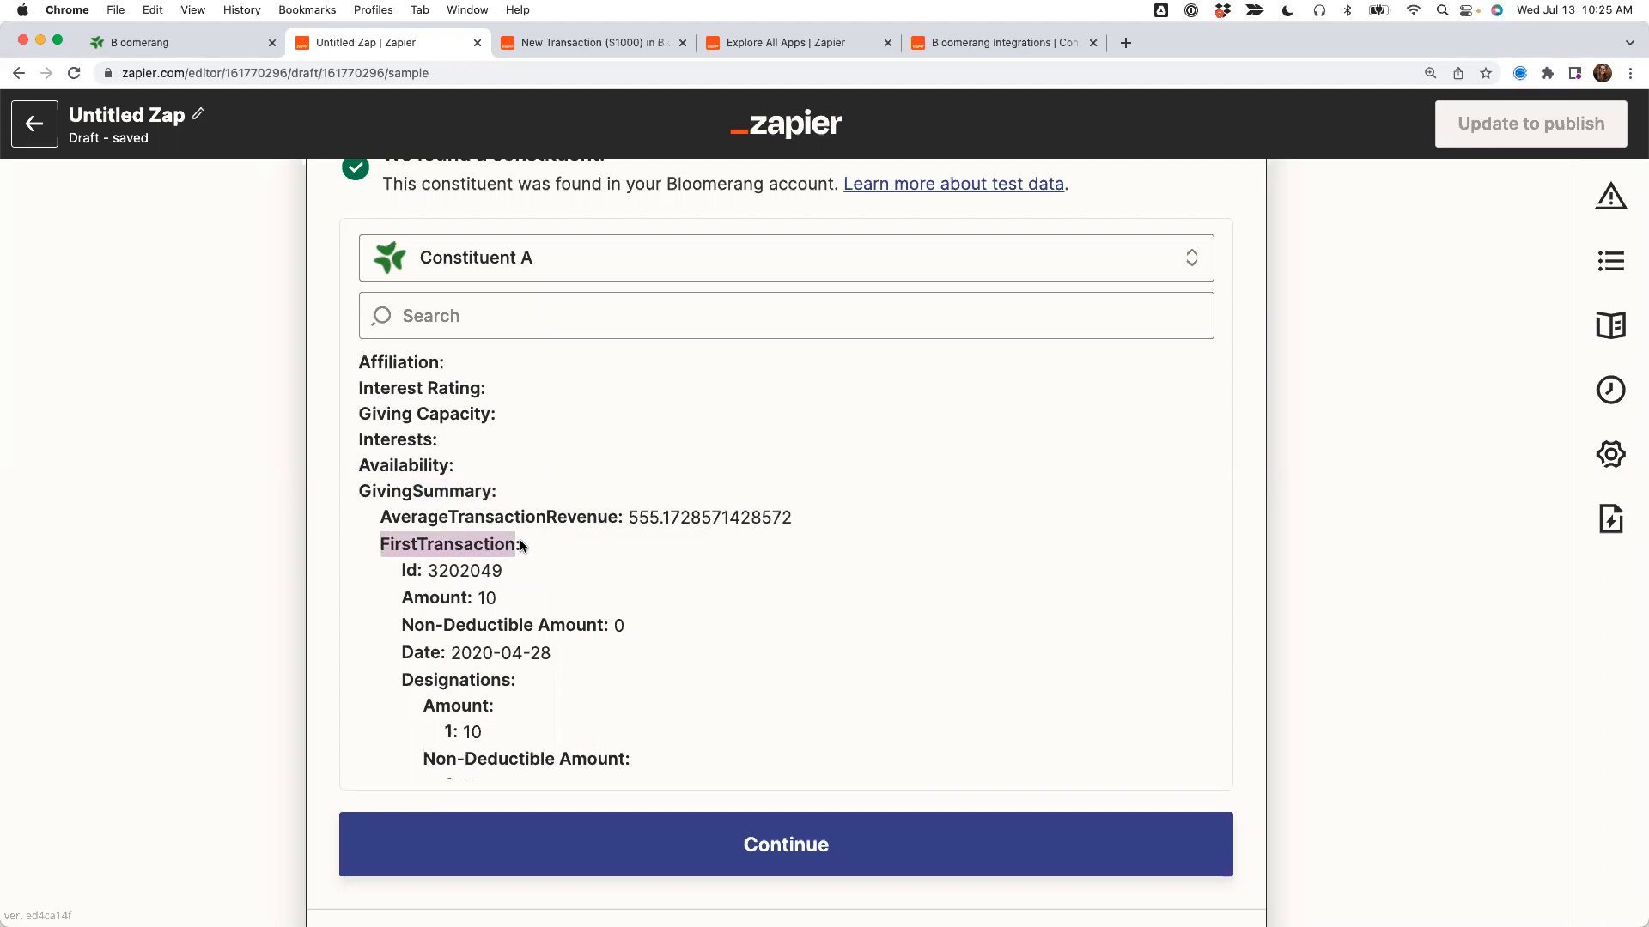
{"action": "scroll", "coordinate": [519, 558], "scroll_direction": "down", "scroll_amount": 10}
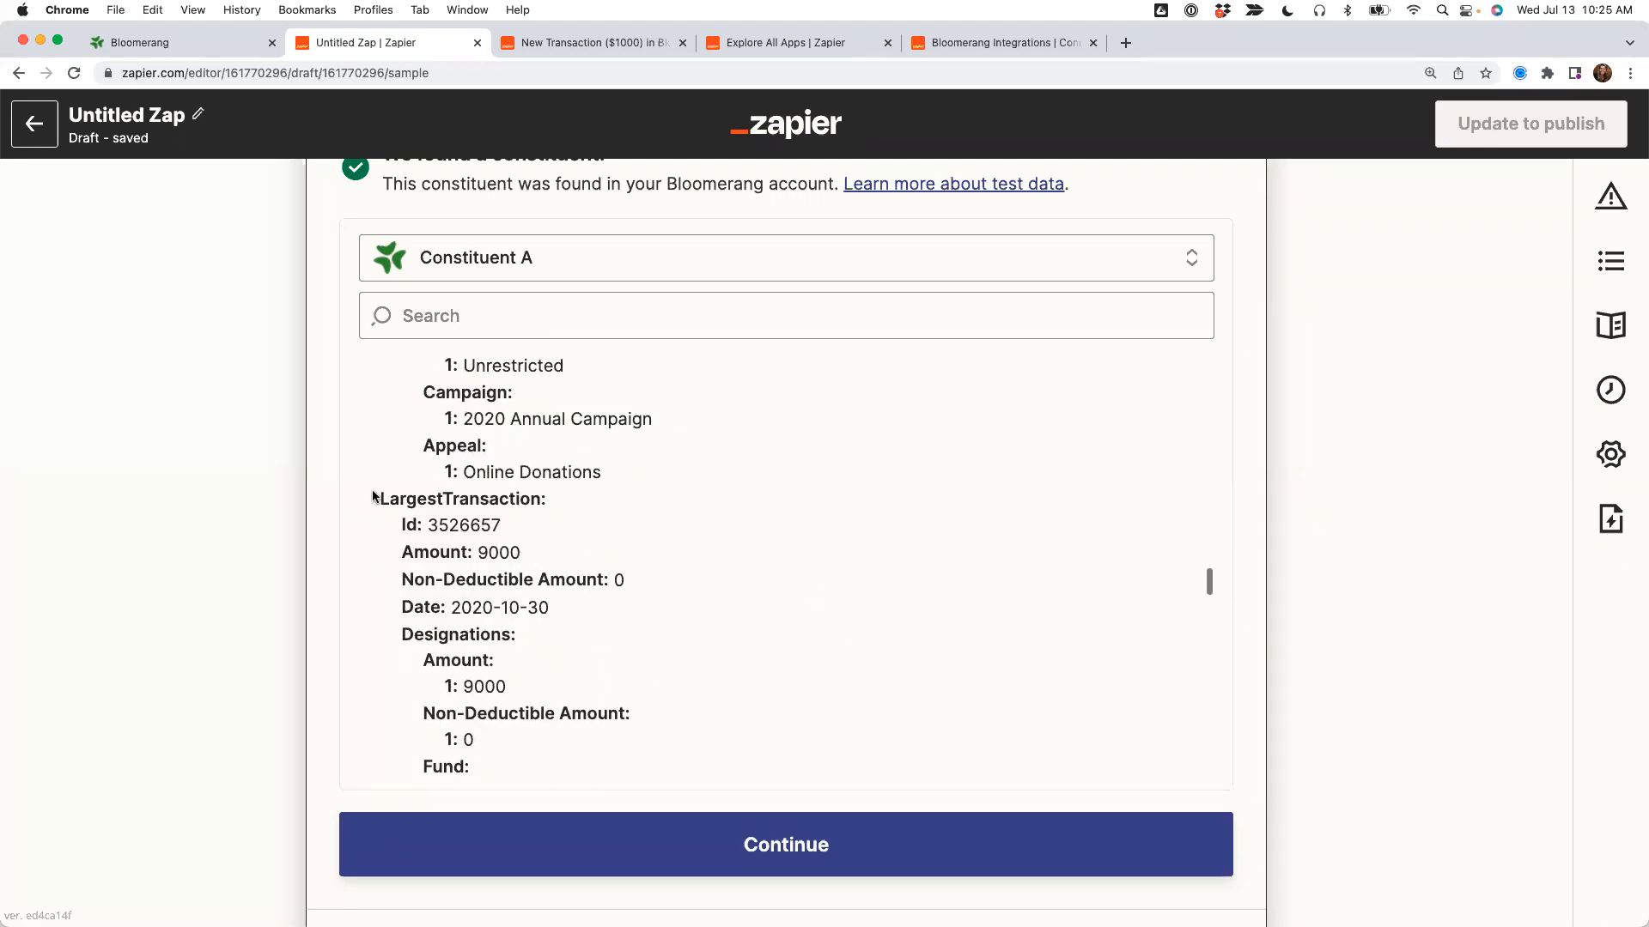
{"action": "left_click_drag", "start_coordinate": [374, 497], "coordinate": [543, 495]}
{"action": "scroll", "coordinate": [450, 542], "scroll_direction": "down", "scroll_amount": 1}
{"action": "scroll", "coordinate": [450, 542], "scroll_direction": "down", "scroll_amount": 5}
{"action": "left_click_drag", "start_coordinate": [379, 483], "coordinate": [527, 484]}
{"action": "scroll", "coordinate": [526, 482], "scroll_direction": "down", "scroll_amount": 10}
{"action": "scroll", "coordinate": [498, 386], "scroll_direction": "up", "scroll_amount": 2}
{"action": "left_click_drag", "start_coordinate": [500, 388], "coordinate": [379, 389]}
{"action": "scroll", "coordinate": [445, 447], "scroll_direction": "down", "scroll_amount": 10}
{"action": "scroll", "coordinate": [445, 446], "scroll_direction": "down", "scroll_amount": 10}
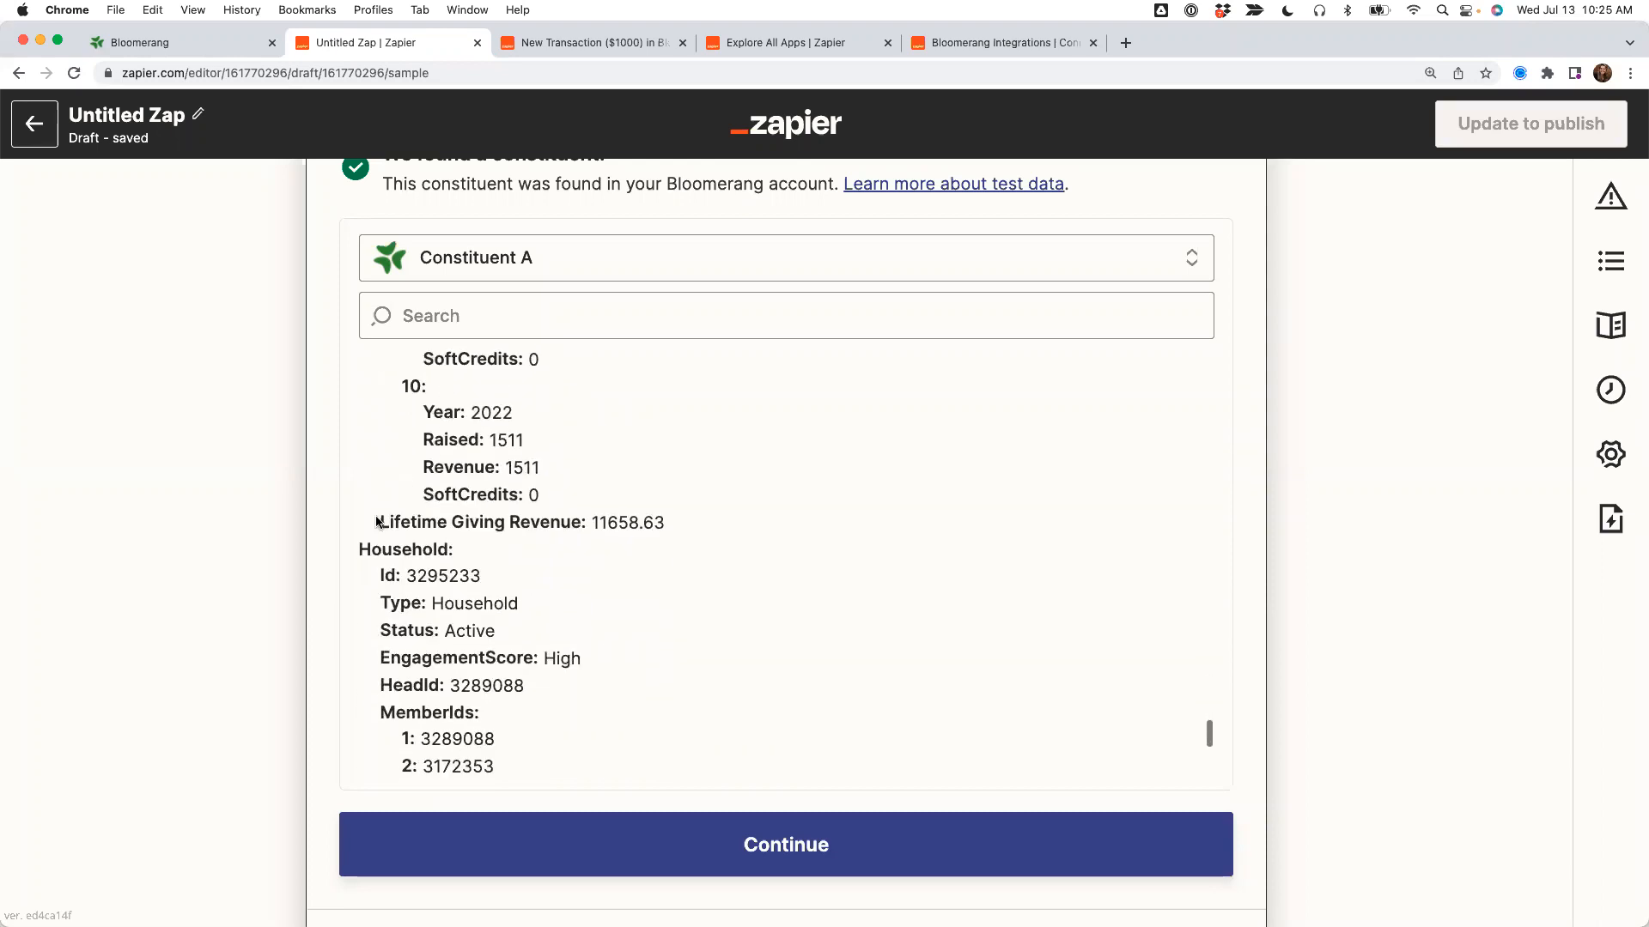
{"action": "left_click_drag", "start_coordinate": [378, 522], "coordinate": [580, 523]}
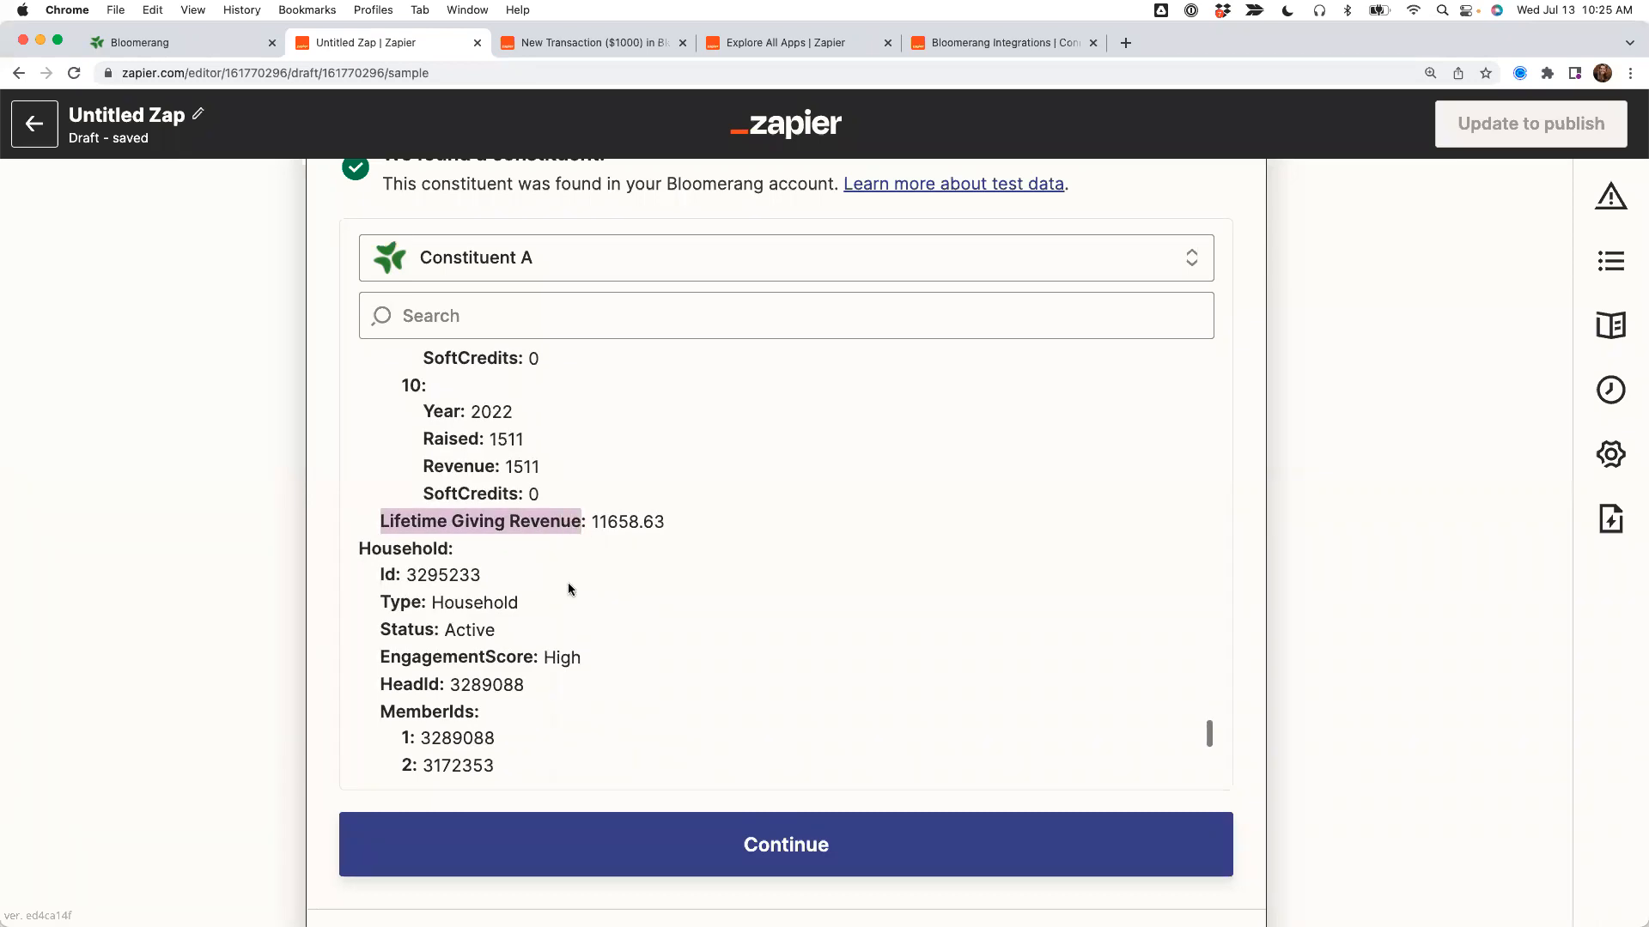
Examine the Household section of the Constituent A sample data, including its head, member IDs, audit trail and name fields.
{"action": "scroll", "coordinate": [569, 584], "scroll_direction": "down", "scroll_amount": 5}
{"action": "left_click_drag", "start_coordinate": [360, 403], "coordinate": [527, 702]}
{"action": "scroll", "coordinate": [563, 680], "scroll_direction": "down", "scroll_amount": 3}
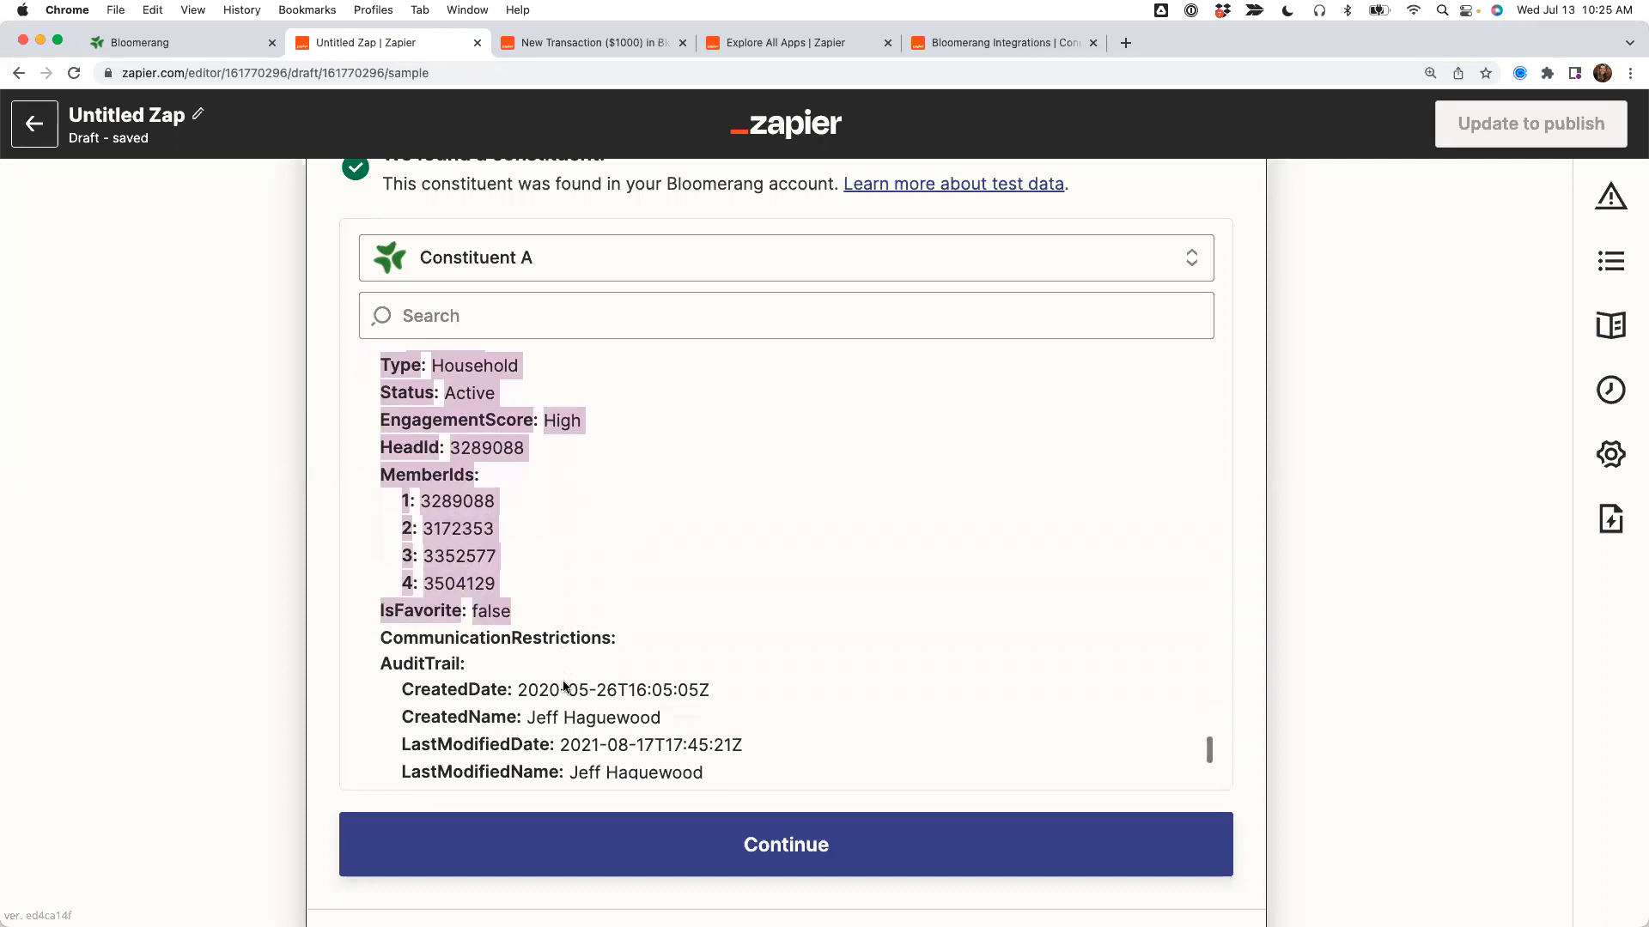
{"action": "scroll", "coordinate": [564, 683], "scroll_direction": "up", "scroll_amount": 2}
{"action": "scroll", "coordinate": [563, 683], "scroll_direction": "down", "scroll_amount": 5}
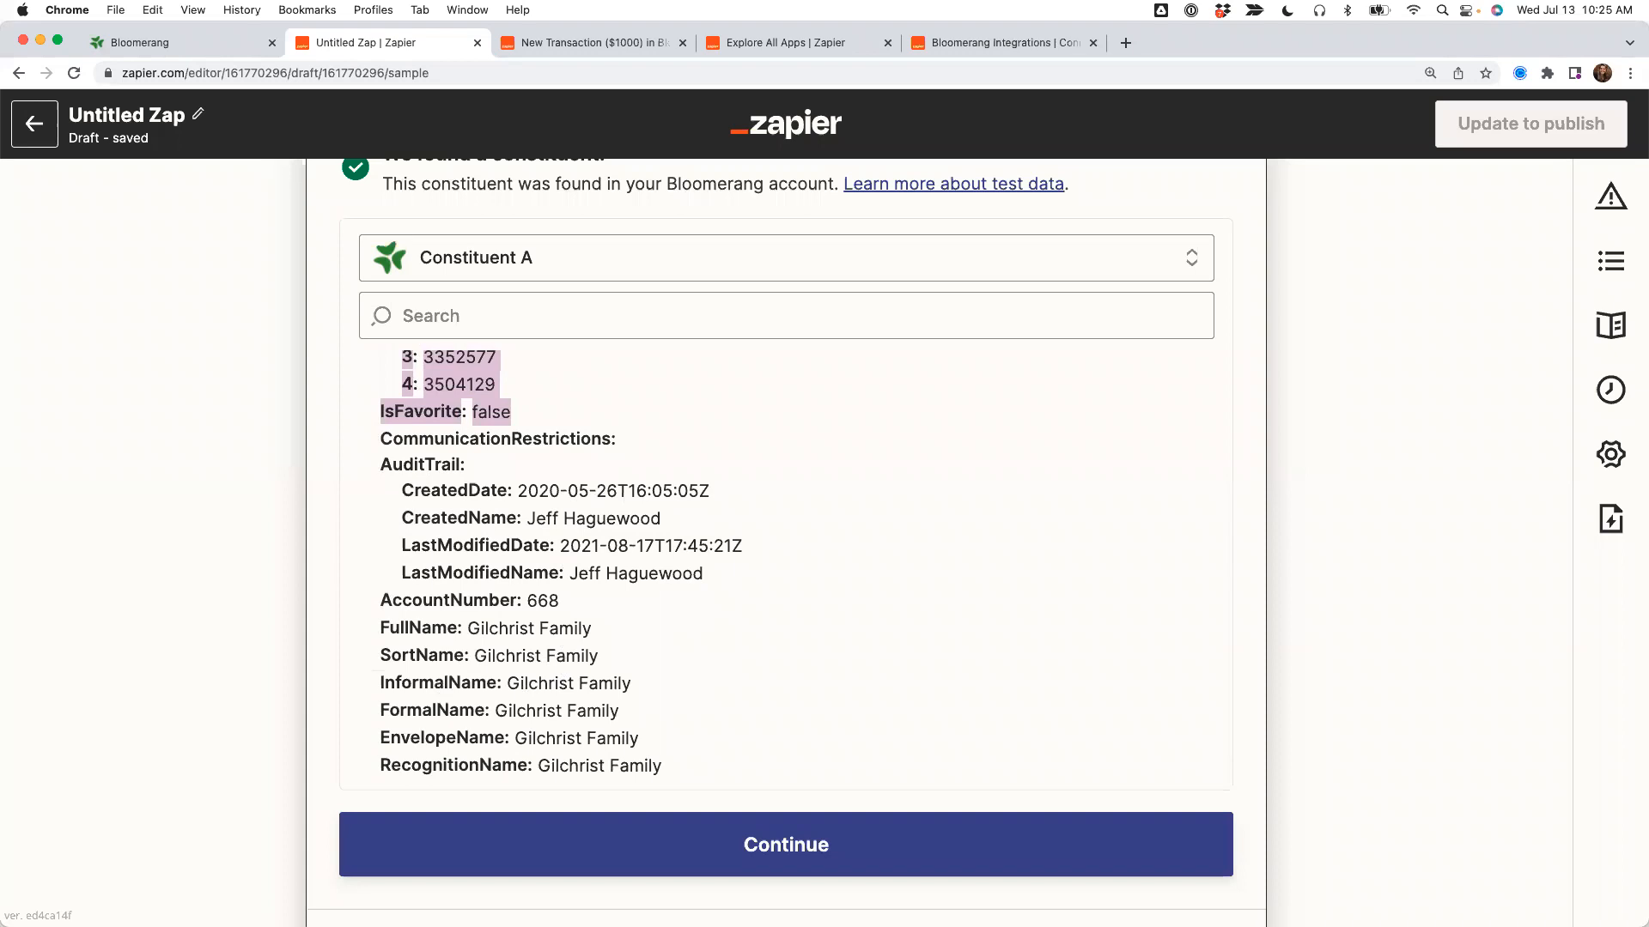
{"action": "scroll", "coordinate": [236, 362], "scroll_direction": "up", "scroll_amount": 8}
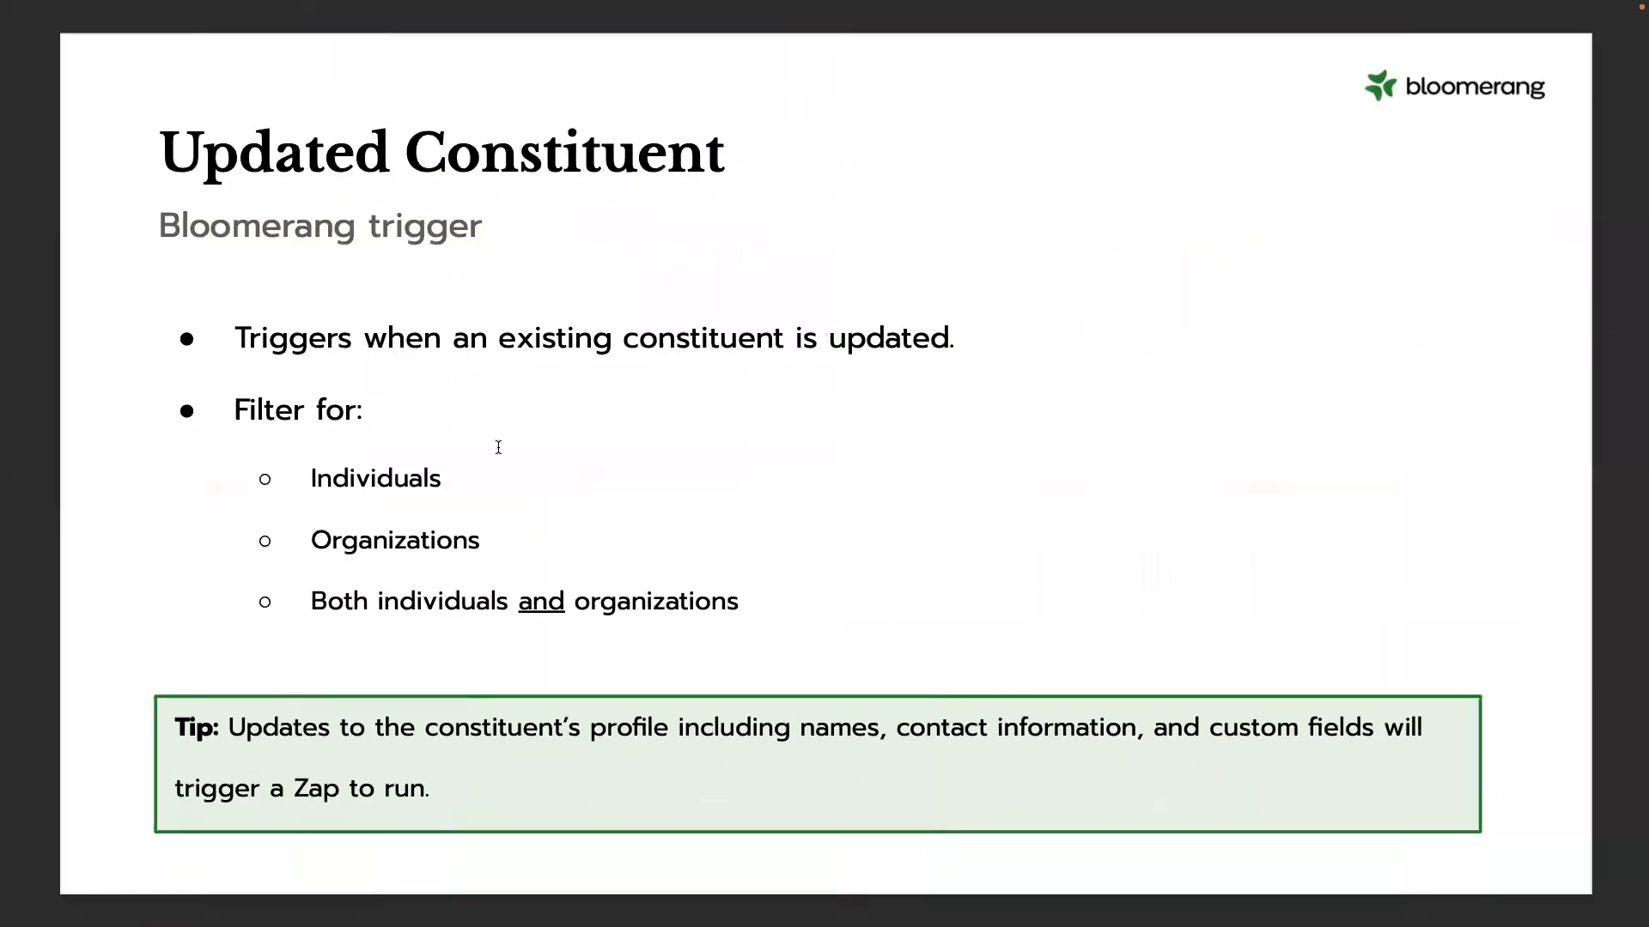
{"action": "key", "text": "Left"}
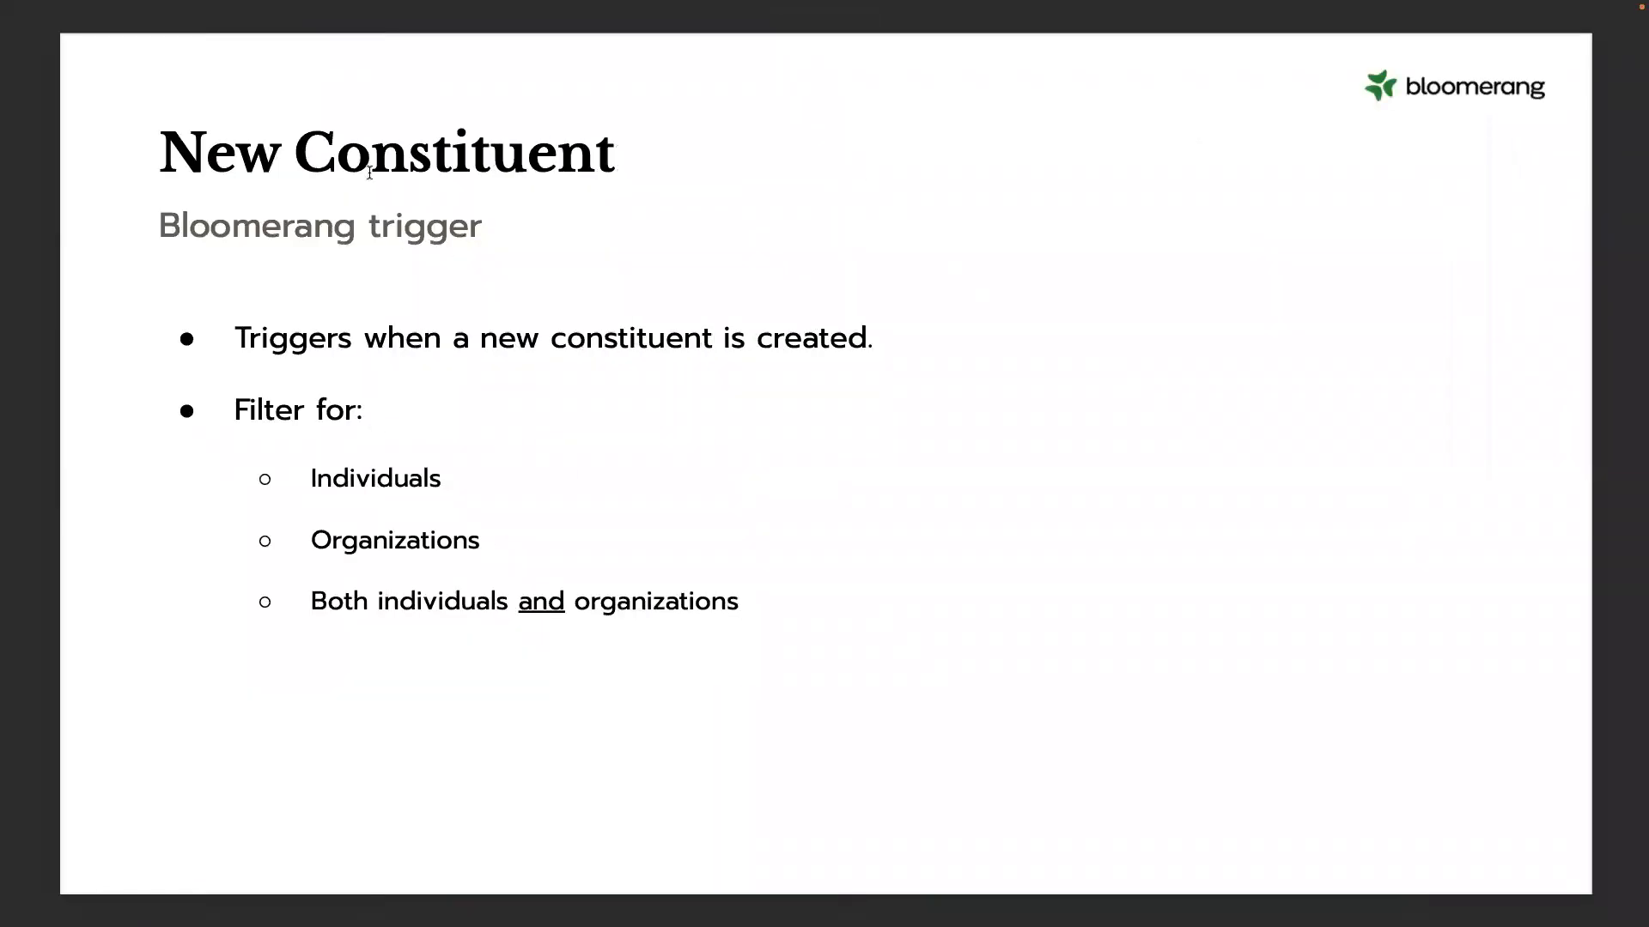
{"action": "key", "text": "Right"}
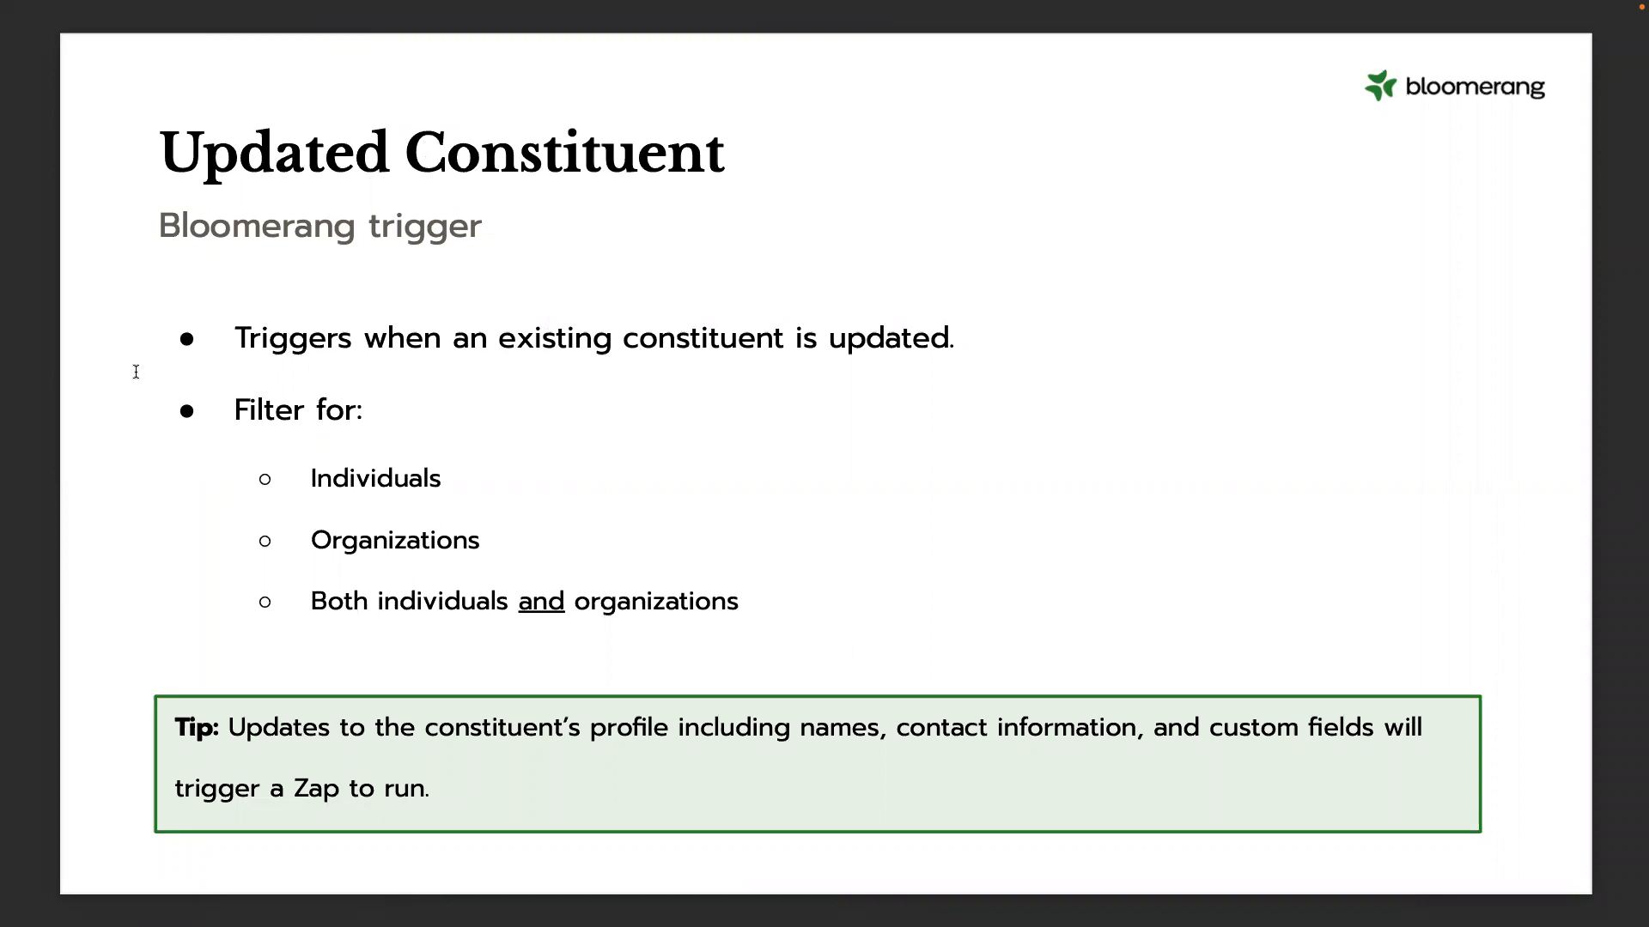
{"action": "key", "text": "Right"}
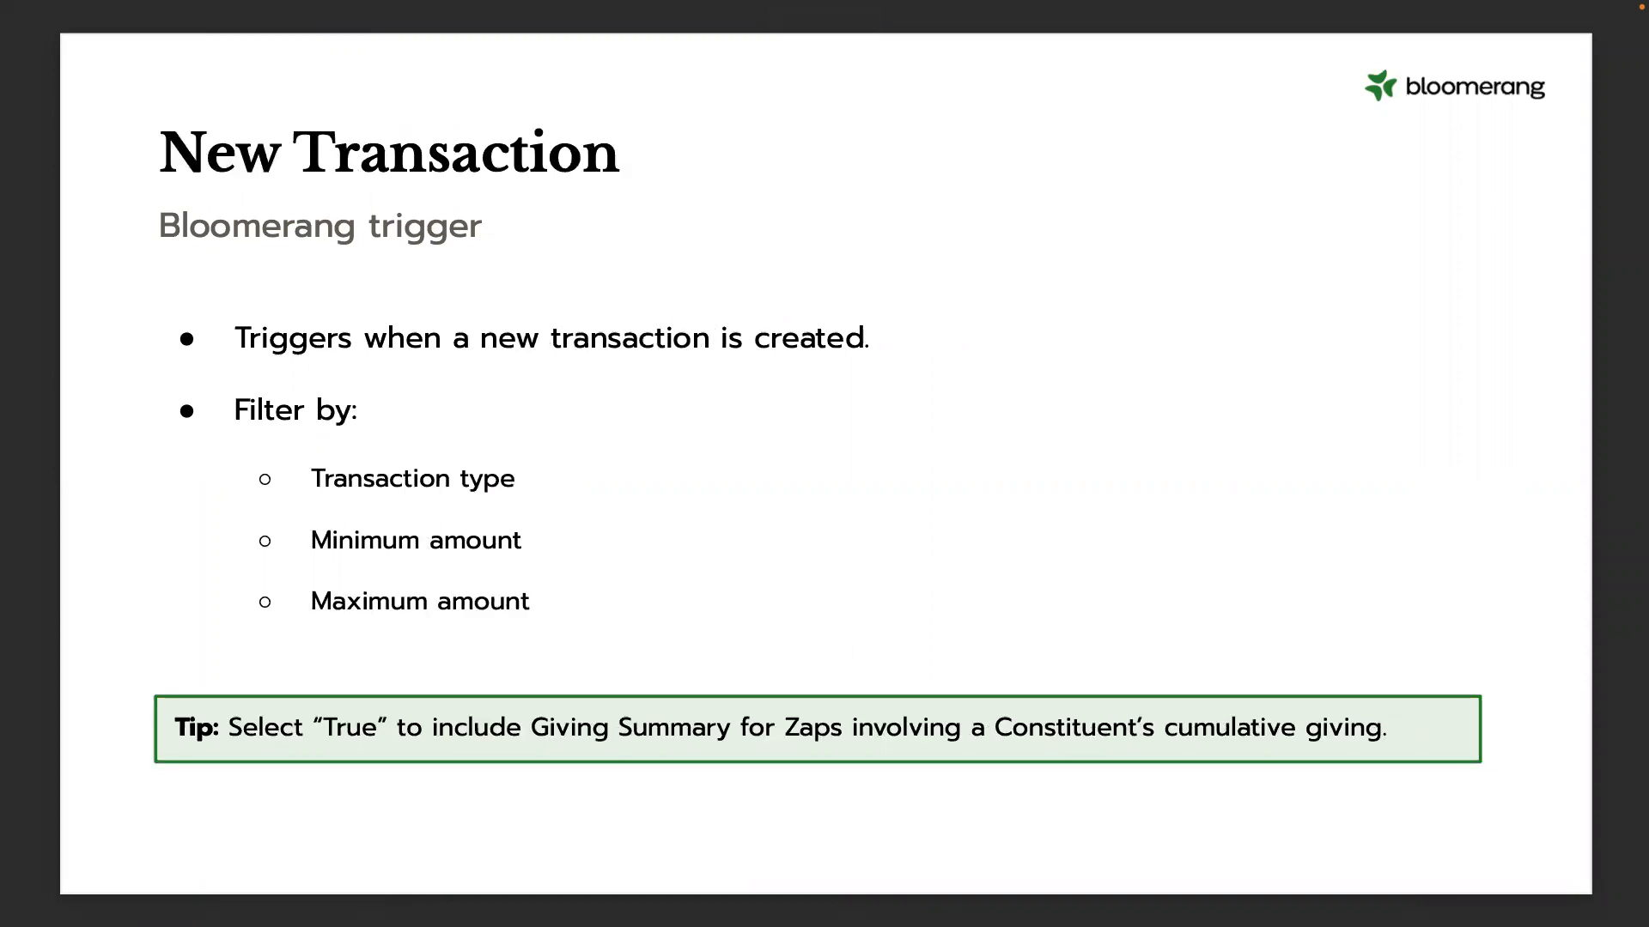
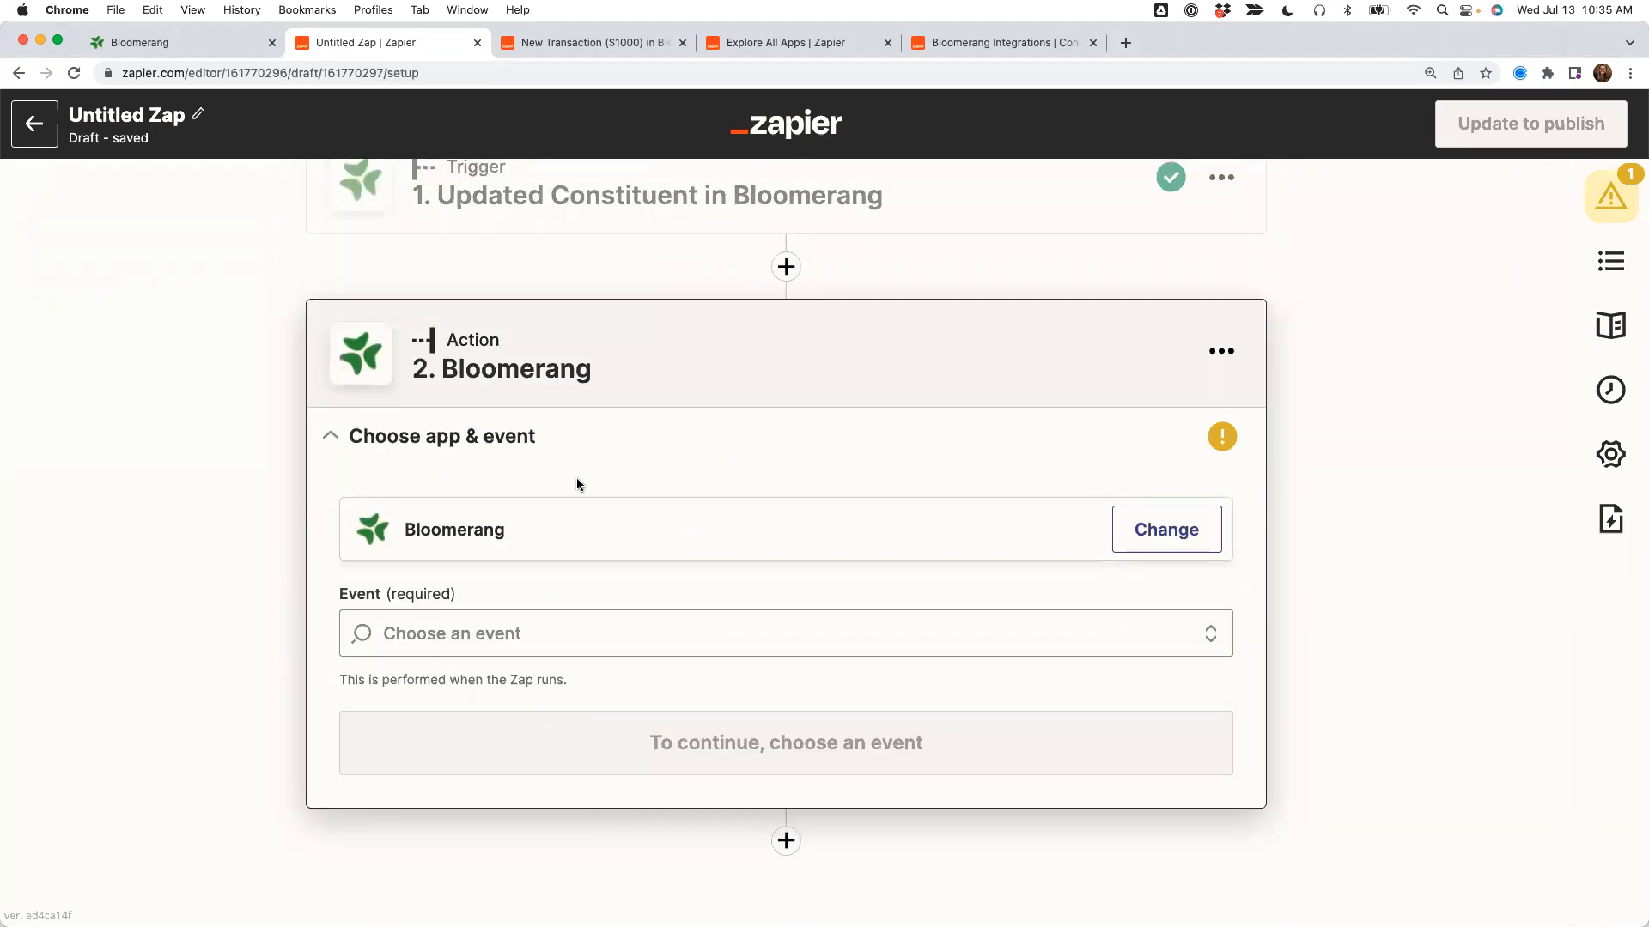
Choose Bloomerang as the app for the Zap's action, set the event to Create Constituent and continue to the account selection.
{"action": "left_click", "coordinate": [1145, 534]}
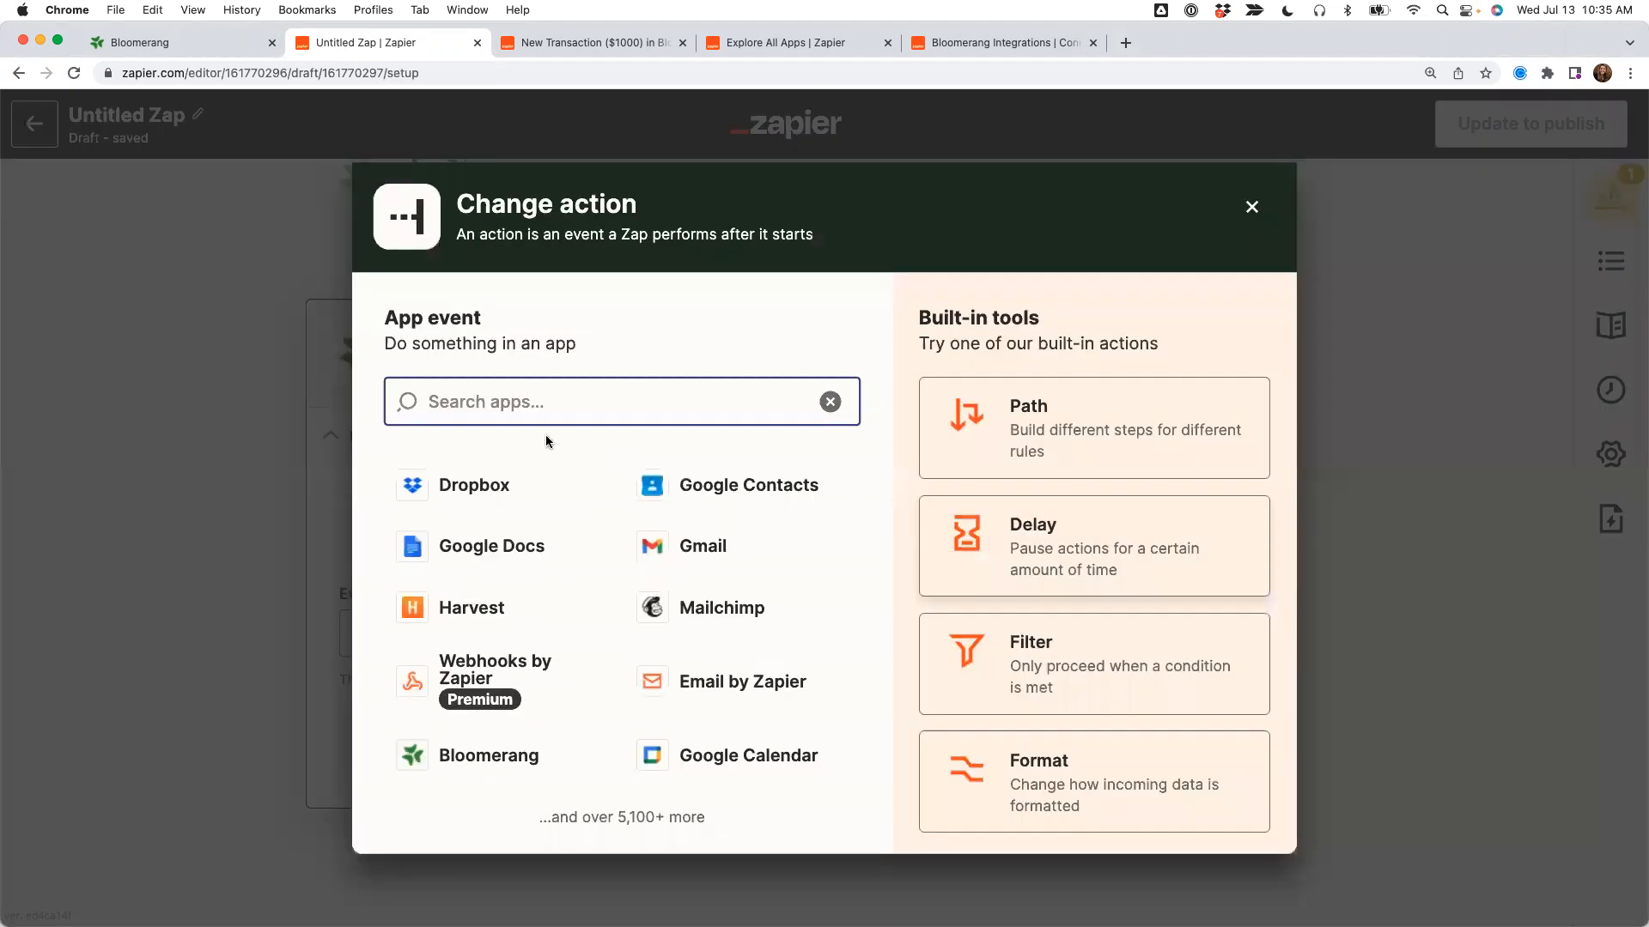
{"action": "type", "text": "Bloomerang"}
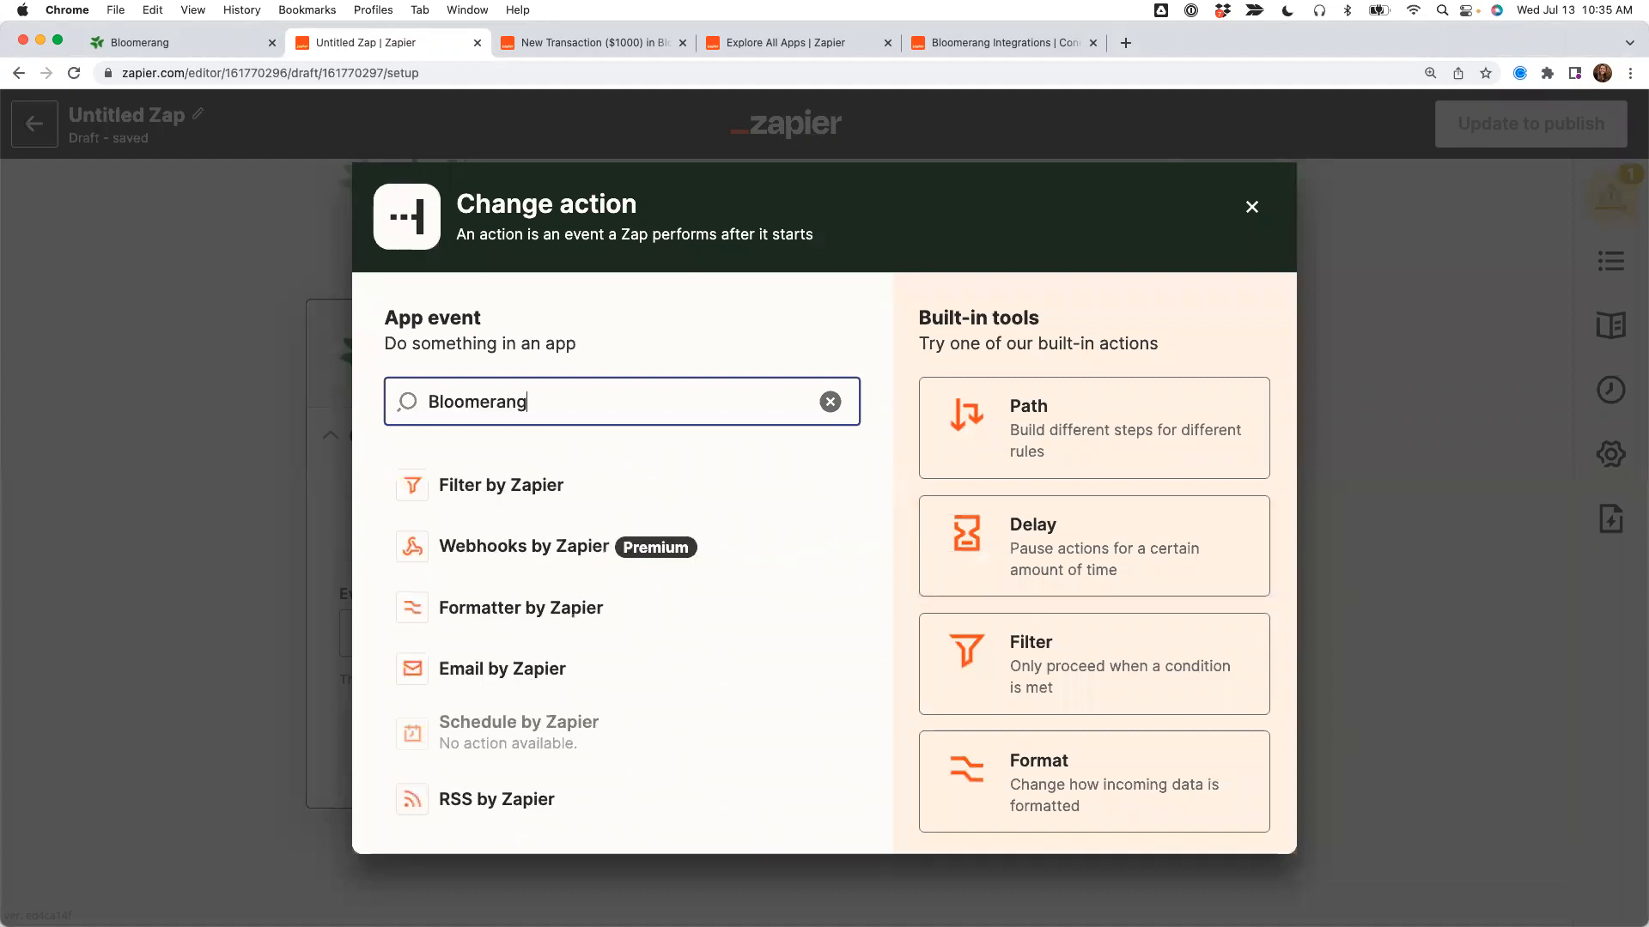
{"action": "left_click", "coordinate": [528, 483]}
{"action": "left_click", "coordinate": [406, 635]}
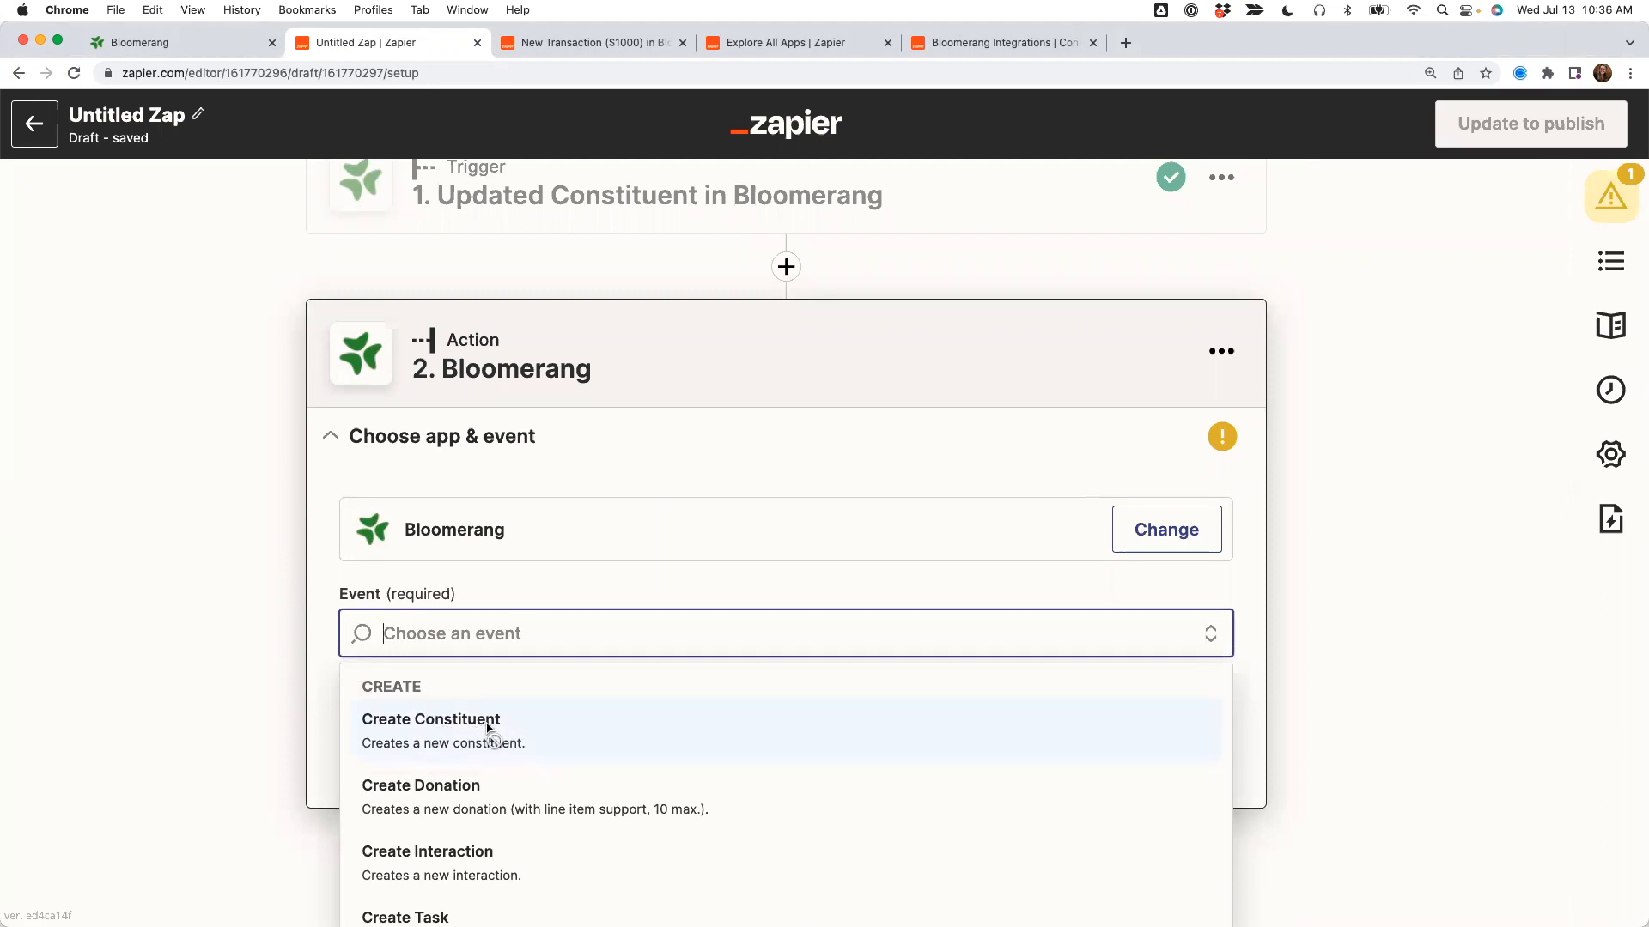
{"action": "left_click", "coordinate": [488, 731]}
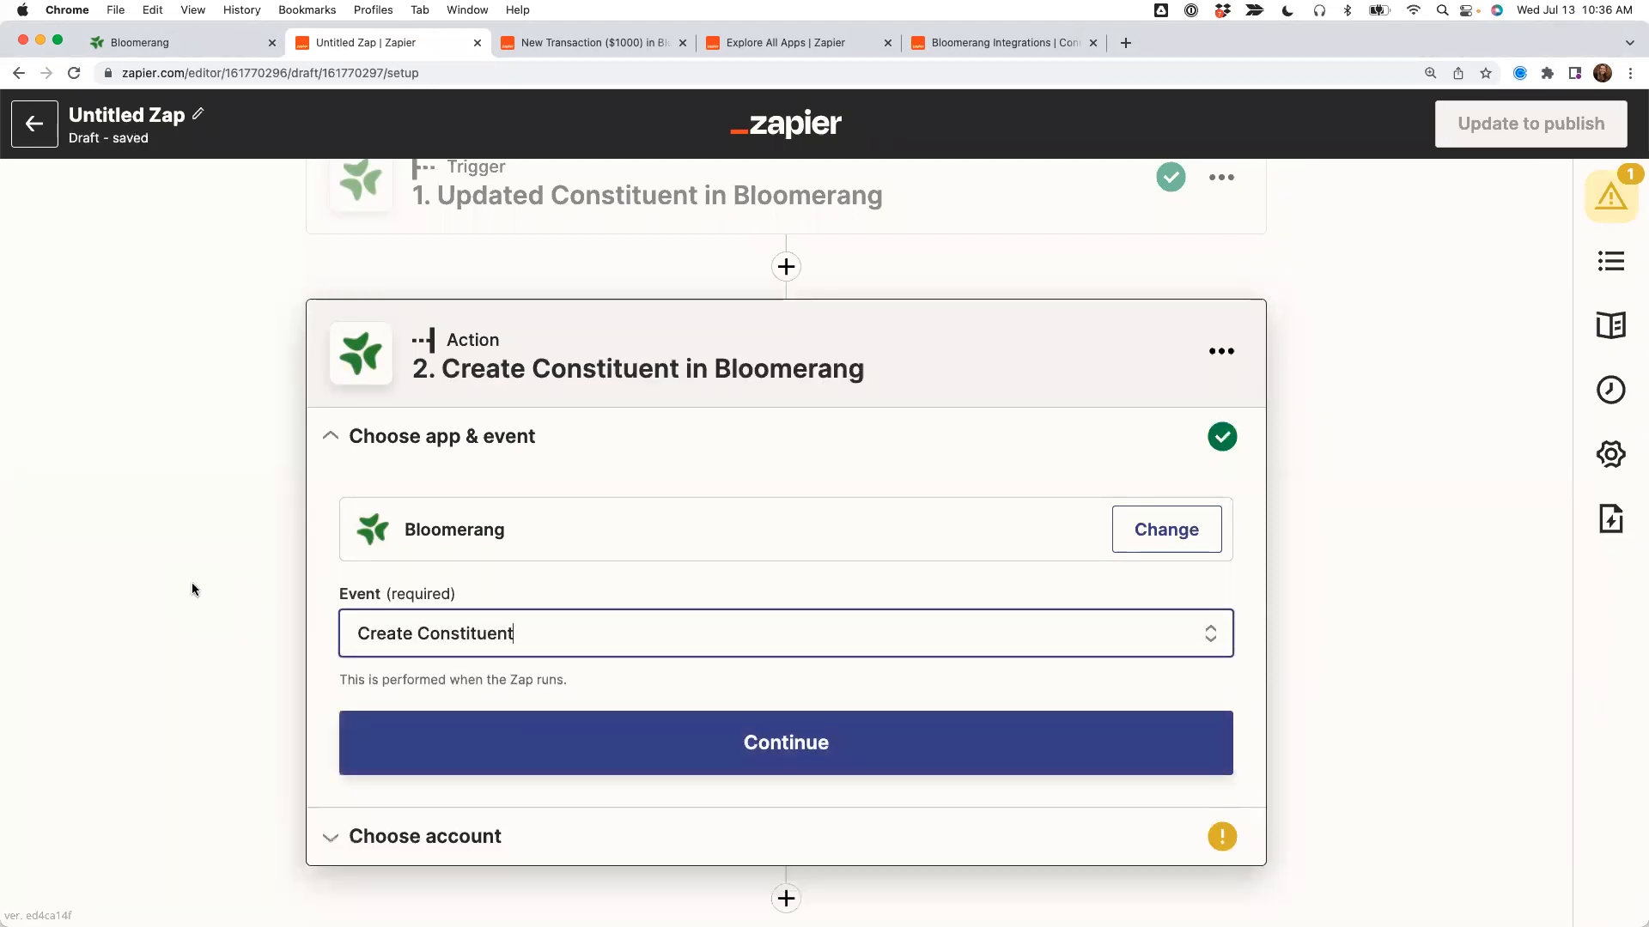
{"action": "left_click", "coordinate": [471, 736]}
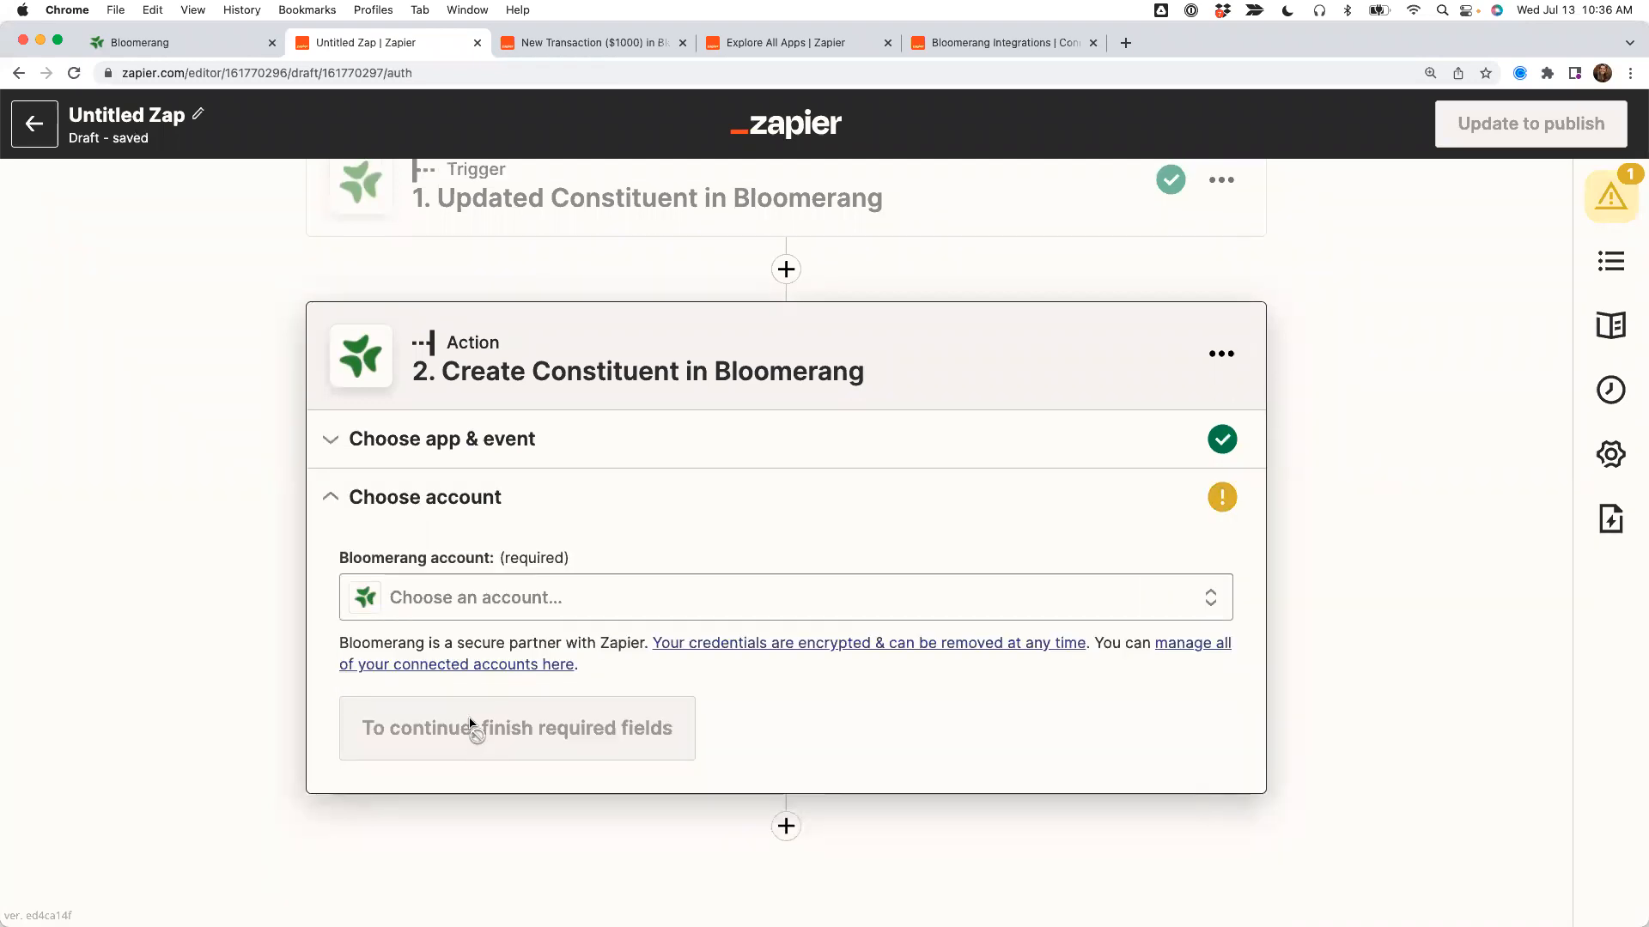
Select the Bloomerang - Sidekick Solutions Sandbox account for the action and continue to the action setup.
{"action": "left_click", "coordinate": [489, 607]}
{"action": "left_click", "coordinate": [495, 782]}
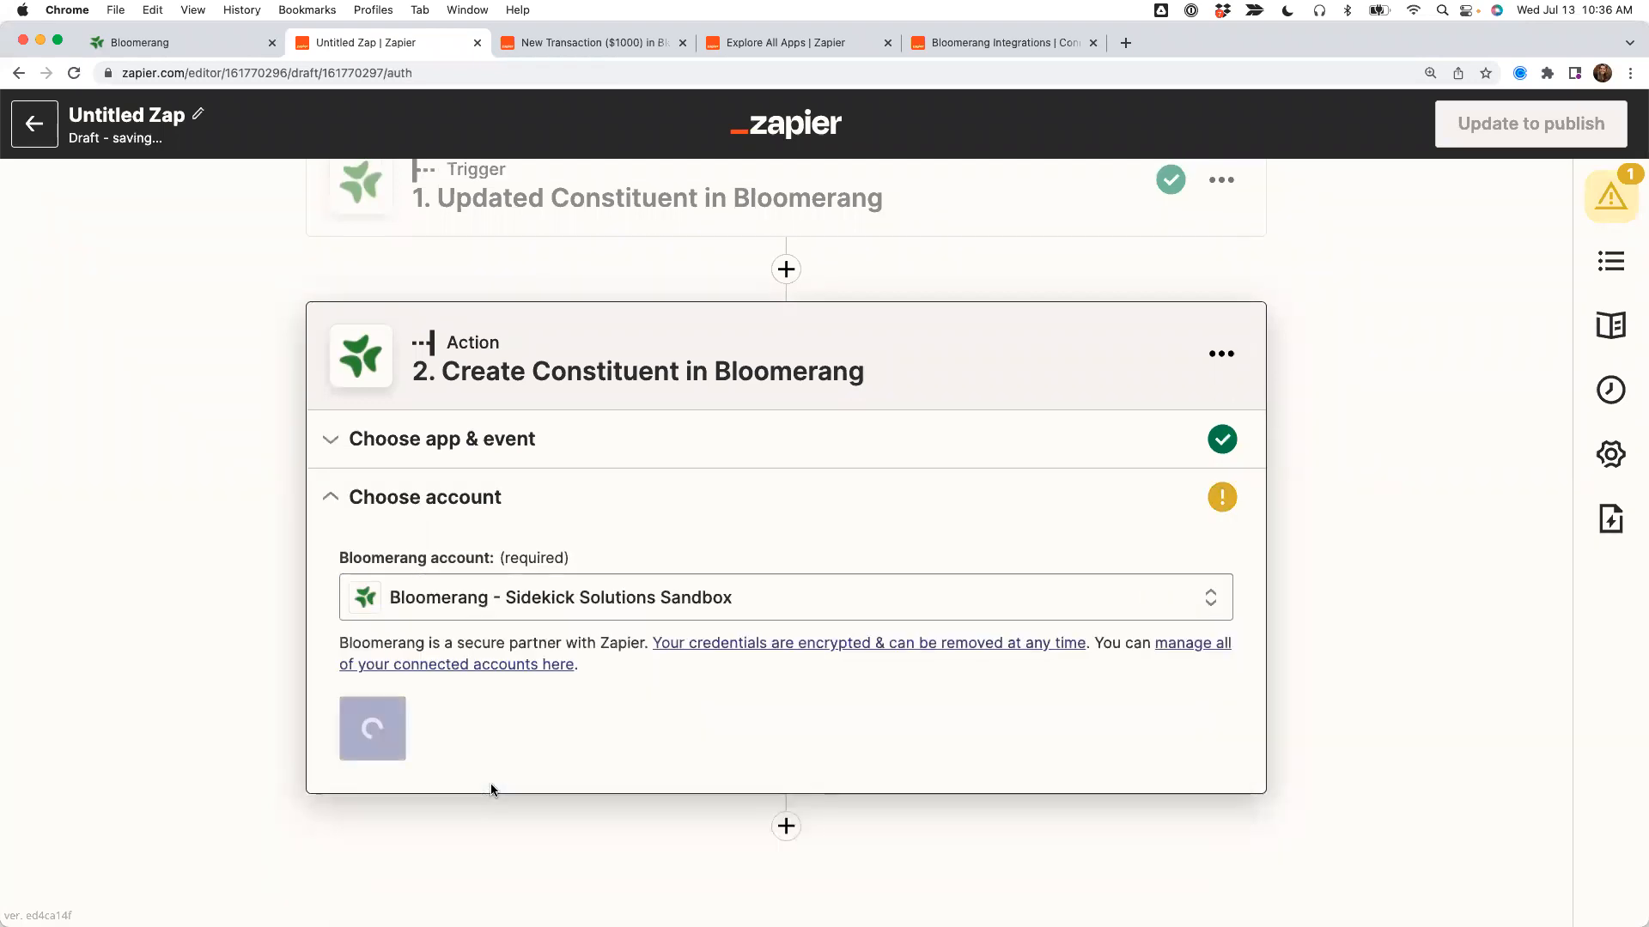
{"action": "left_click", "coordinate": [418, 723]}
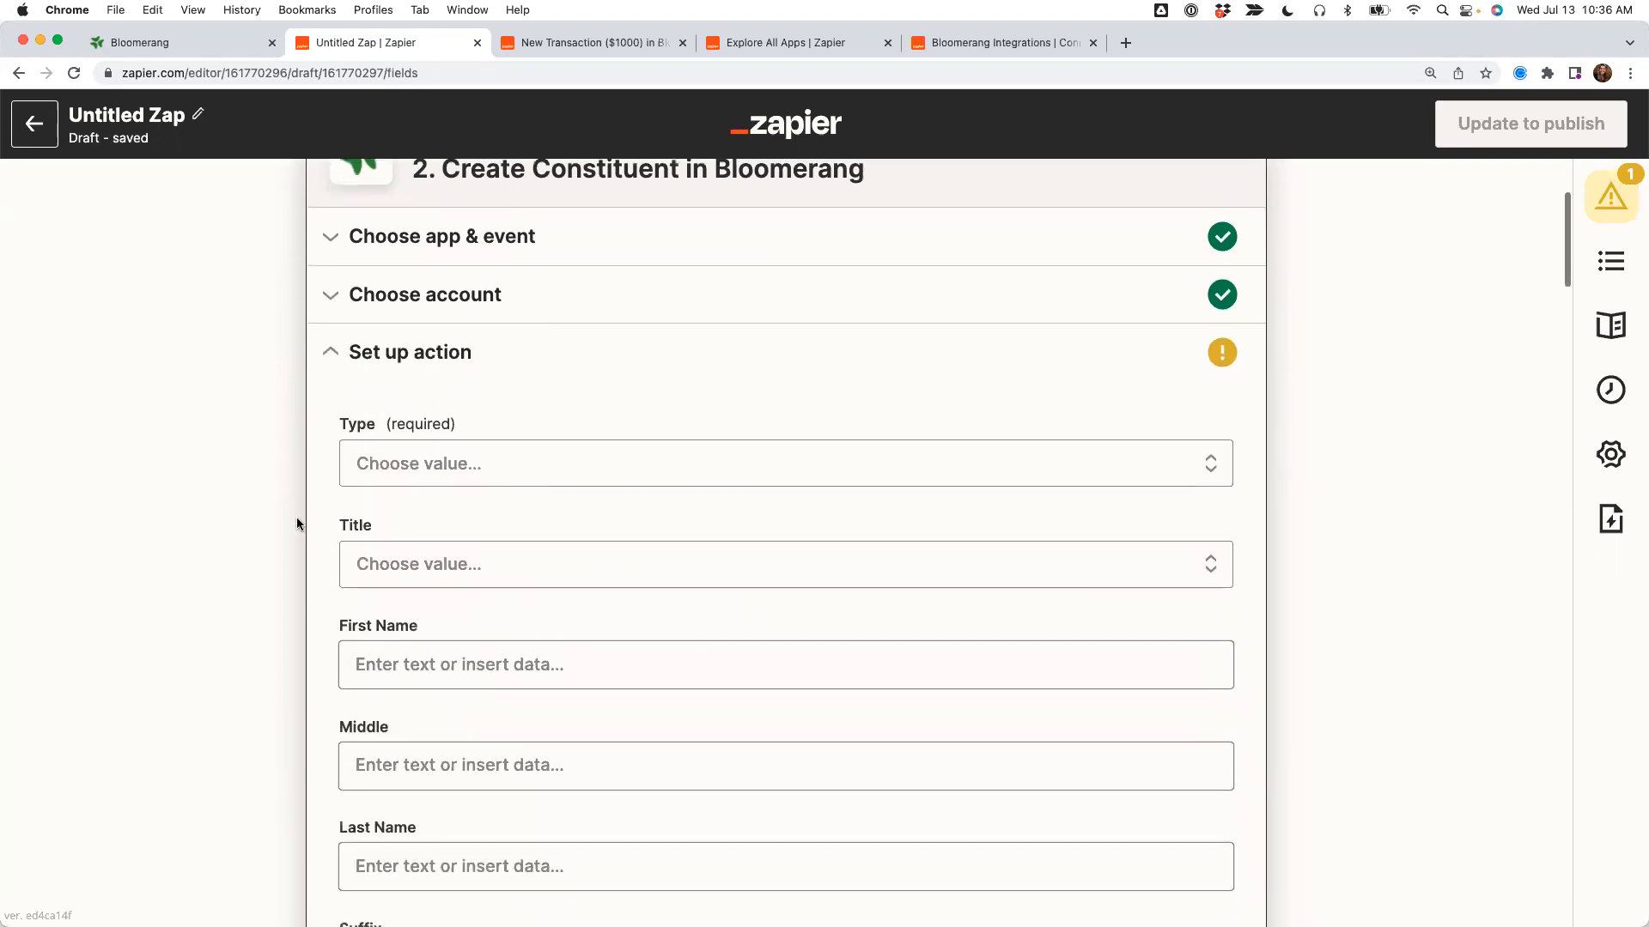
Set the constituent Type to Individual for the Create Constituent action.
{"action": "left_click", "coordinate": [405, 446]}
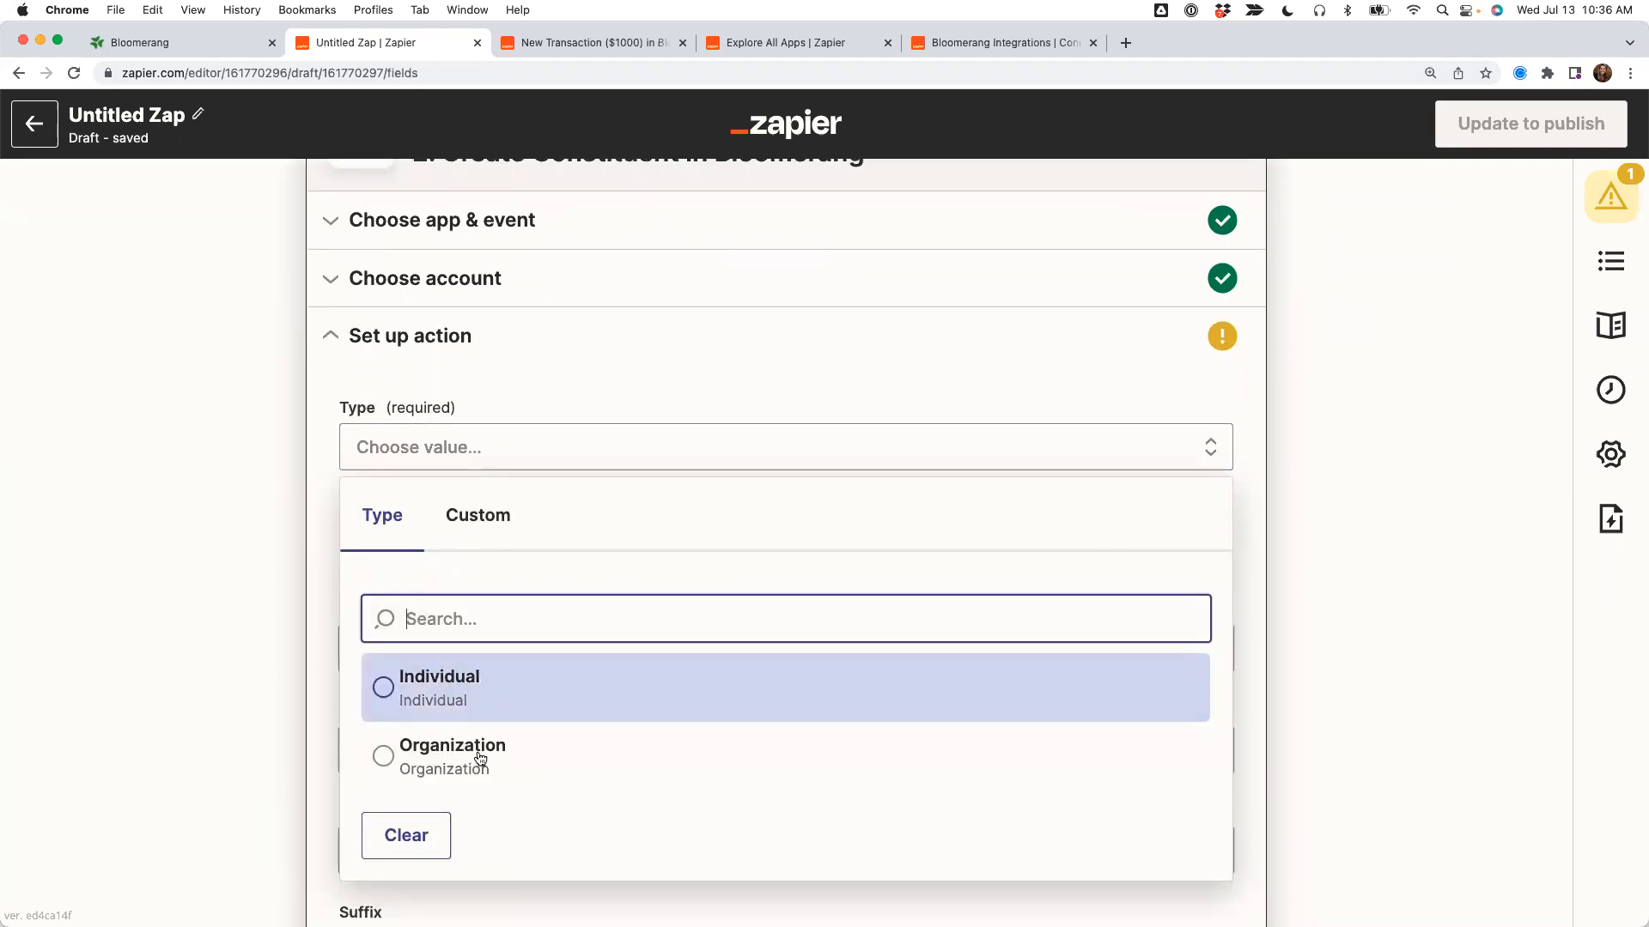
{"action": "left_click", "coordinate": [432, 776]}
{"action": "left_click", "coordinate": [434, 687]}
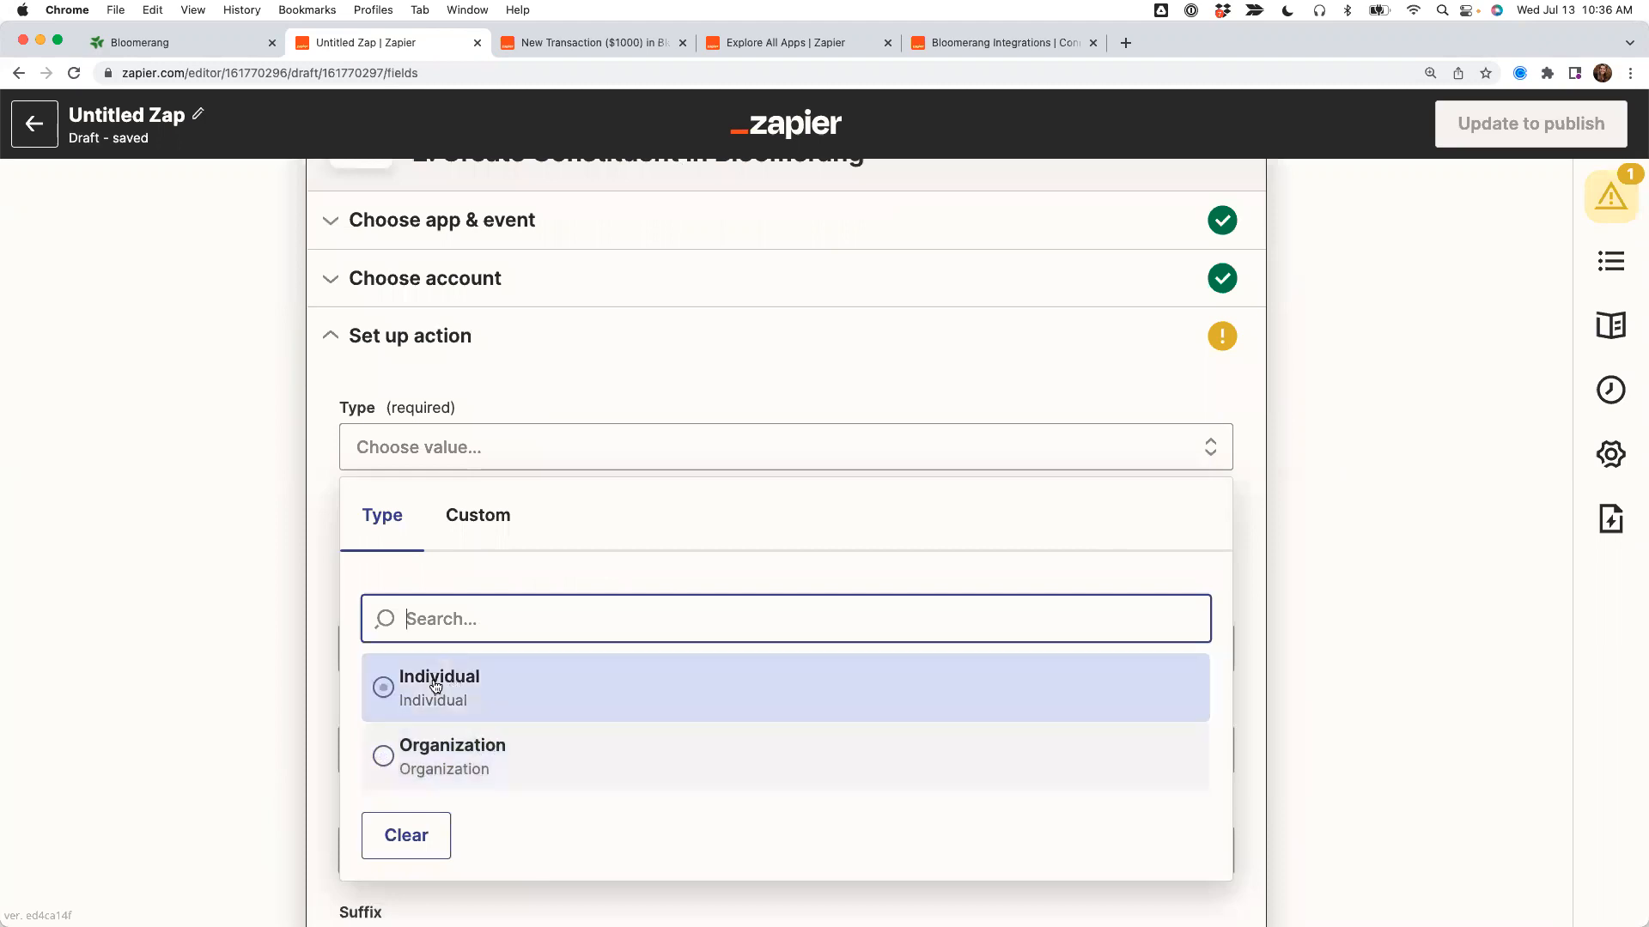
{"action": "left_click", "coordinate": [277, 468]}
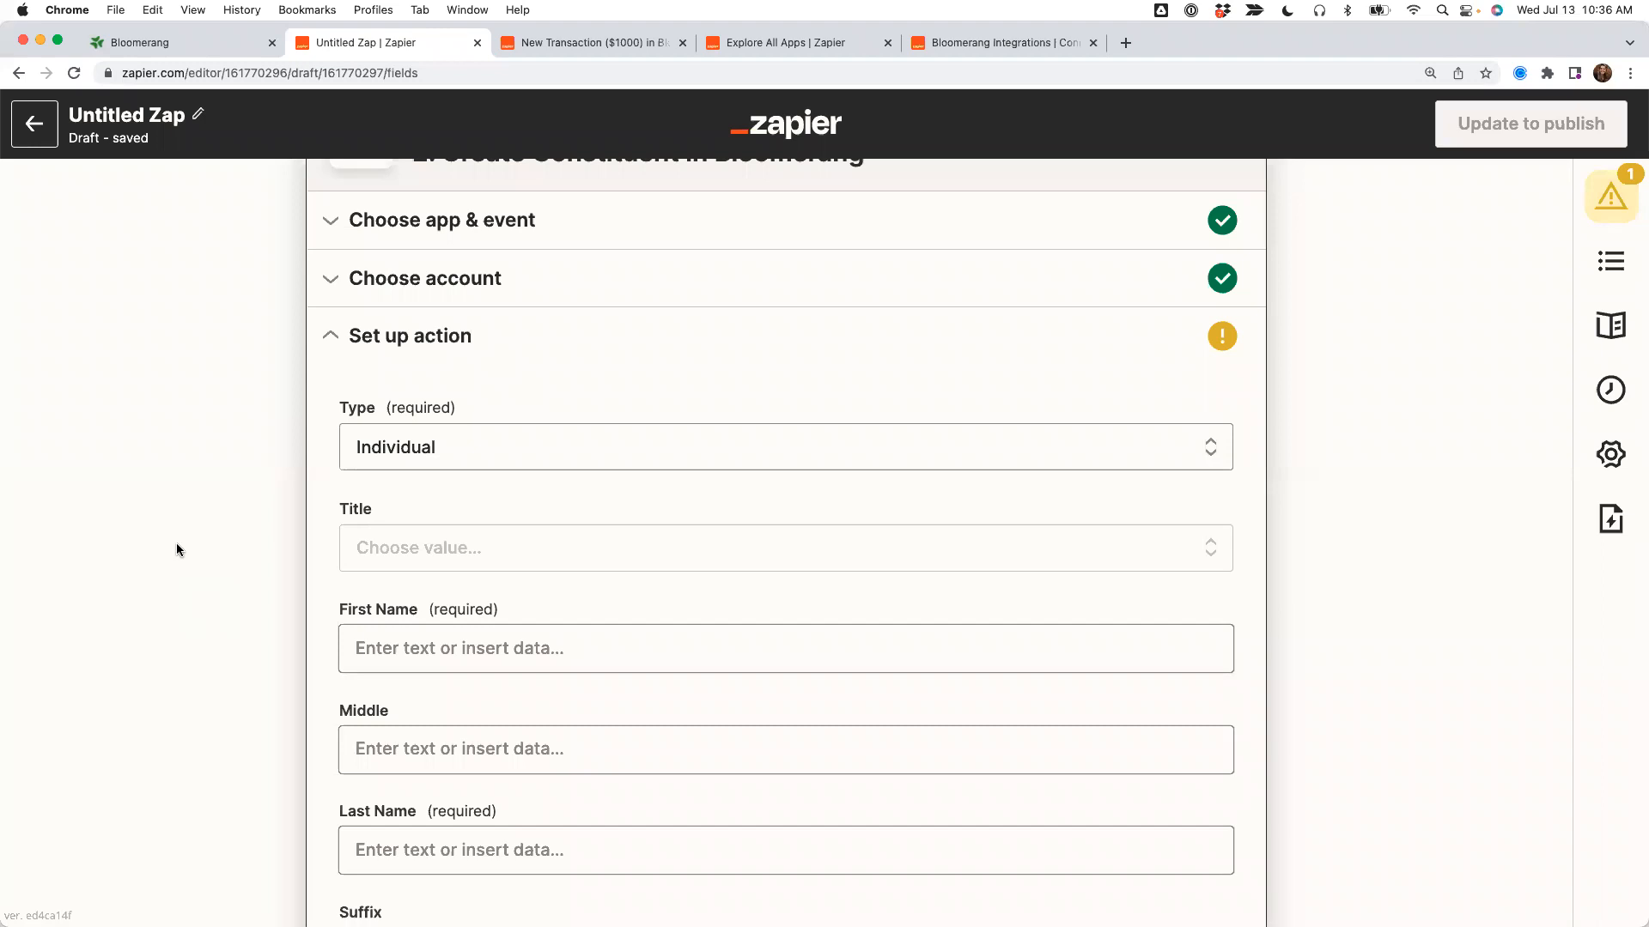
Map the required First Name and Last Name fields to the First Name and Last Name values from the Updated Constituent trigger.
{"action": "scroll", "coordinate": [177, 549], "scroll_direction": "down", "scroll_amount": 2}
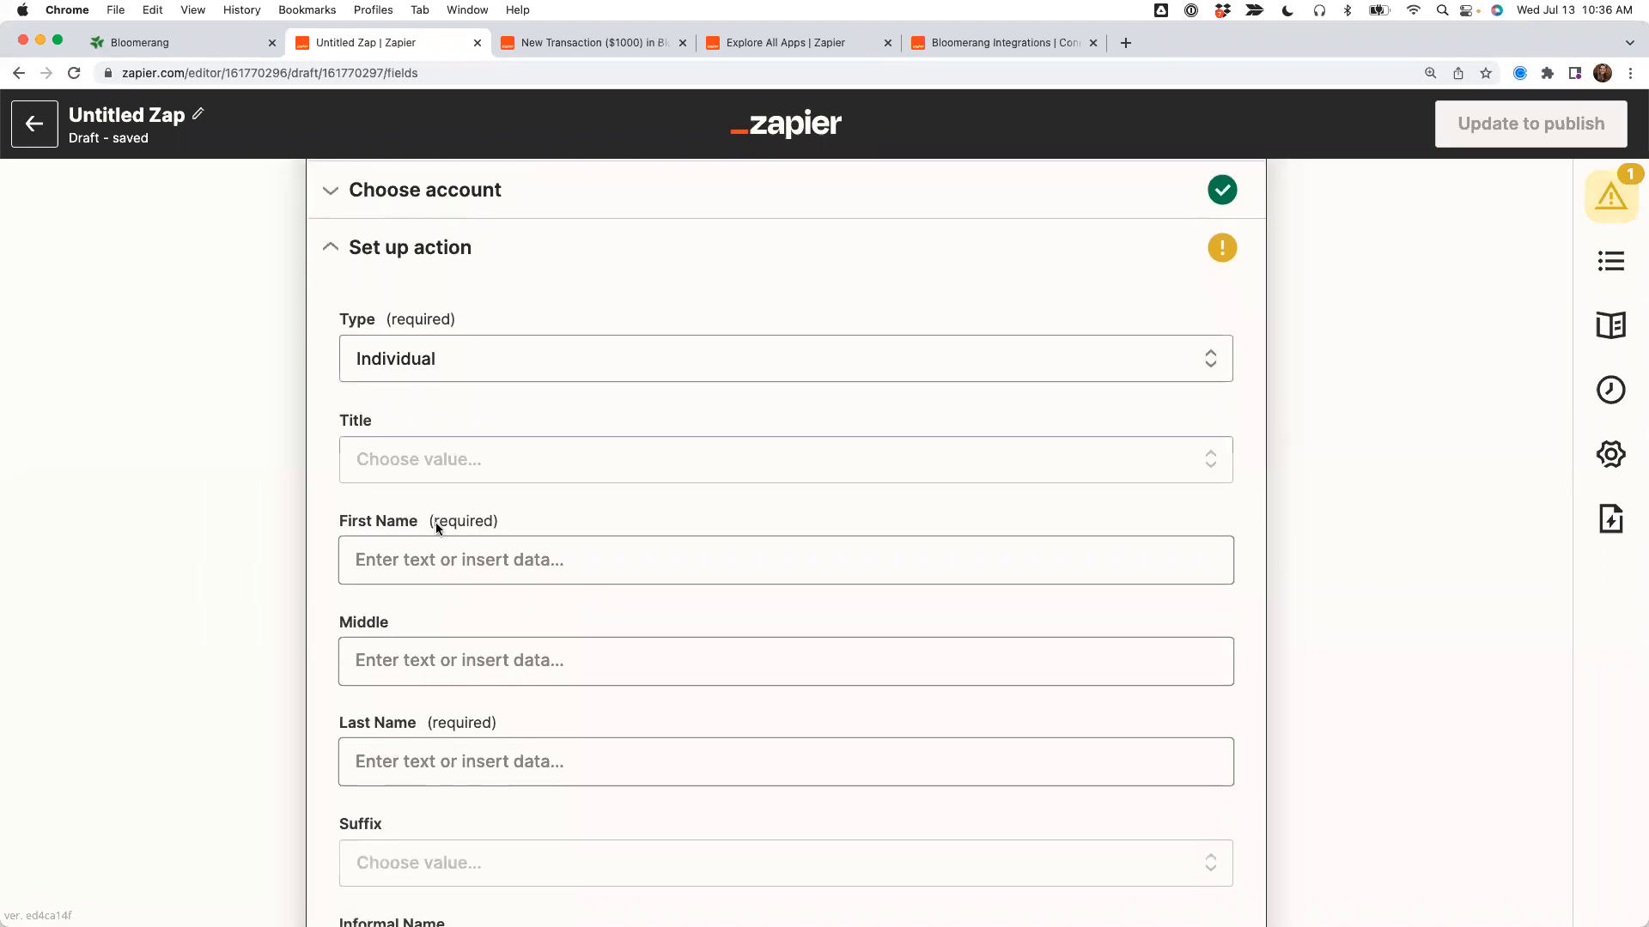
{"action": "left_click", "coordinate": [404, 569]}
{"action": "left_click", "coordinate": [450, 682]}
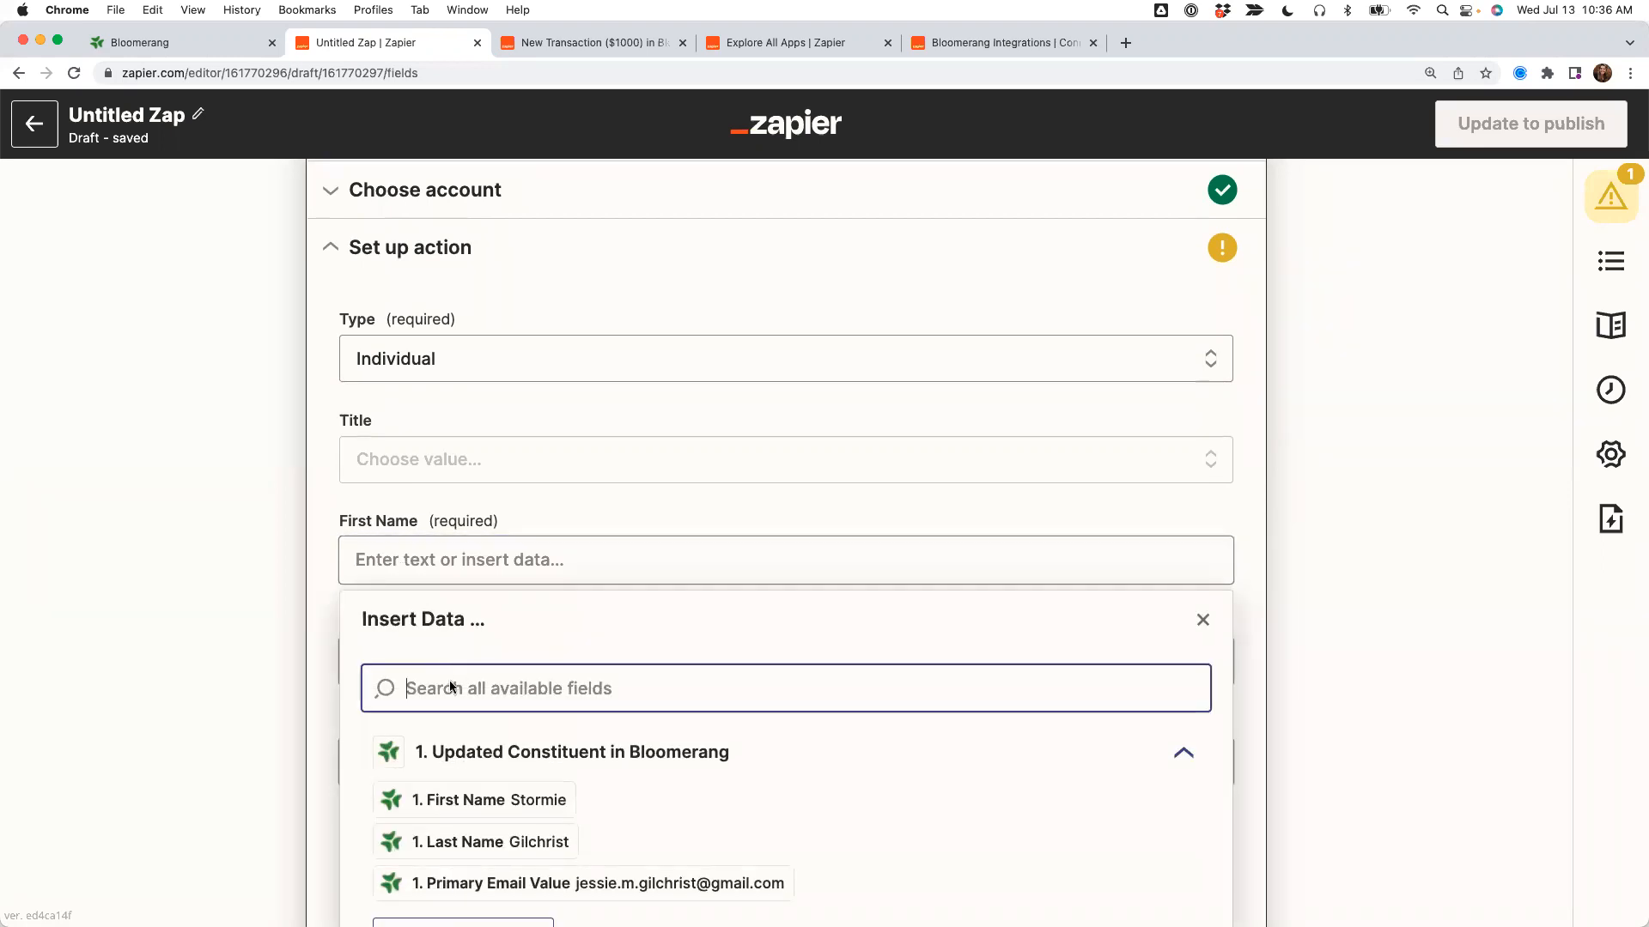
{"action": "left_click", "coordinate": [468, 801]}
{"action": "left_click", "coordinate": [305, 748]}
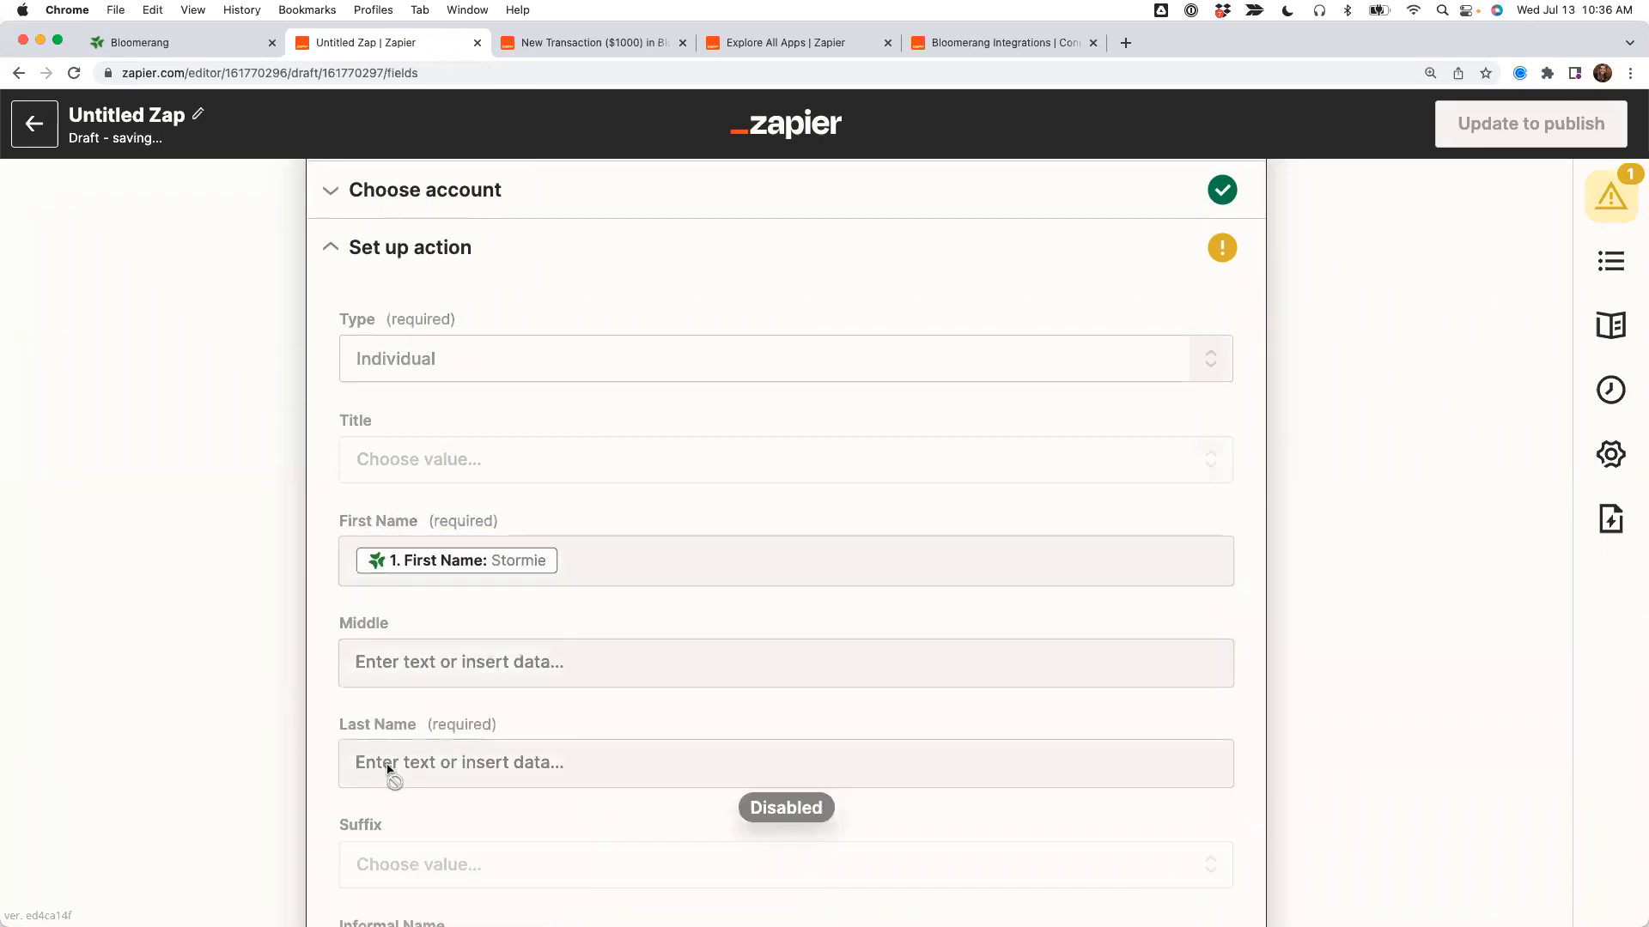
{"action": "left_click", "coordinate": [388, 767]}
{"action": "left_click", "coordinate": [423, 790]}
{"action": "left_click", "coordinate": [280, 543]}
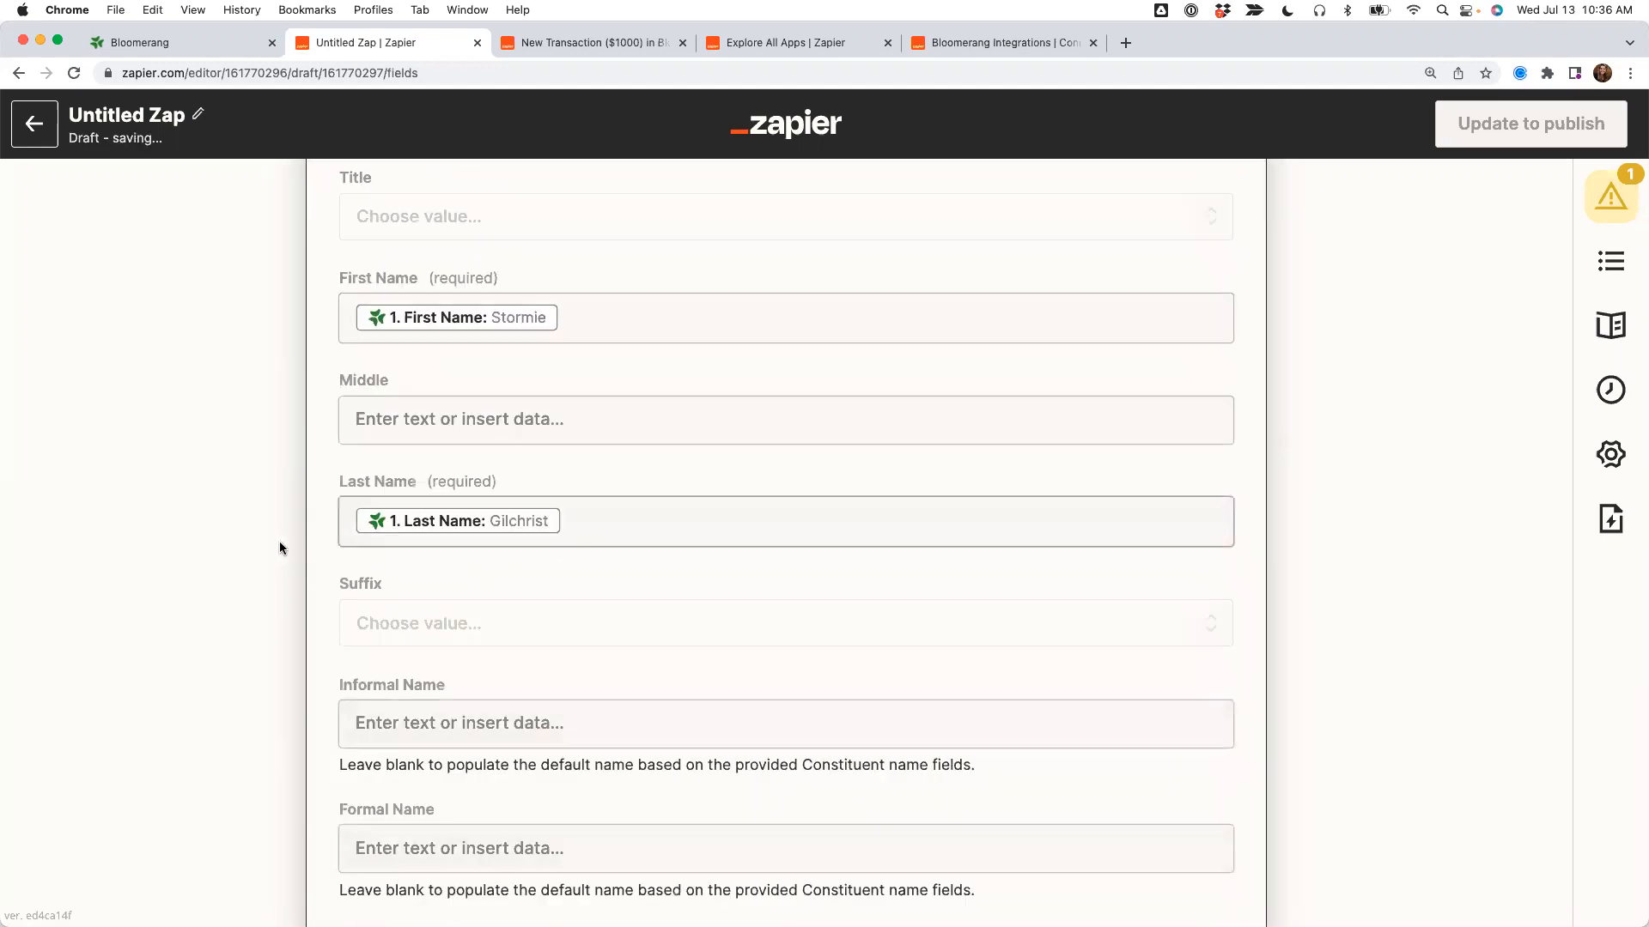
Set Primary Email Type to Work and map Primary Email to the trigger's Primary Email Value.
{"action": "scroll", "coordinate": [280, 547], "scroll_direction": "down", "scroll_amount": 5}
{"action": "scroll", "coordinate": [280, 547], "scroll_direction": "down", "scroll_amount": 10}
{"action": "scroll", "coordinate": [280, 545], "scroll_direction": "down", "scroll_amount": 6}
{"action": "scroll", "coordinate": [280, 548], "scroll_direction": "down", "scroll_amount": 6}
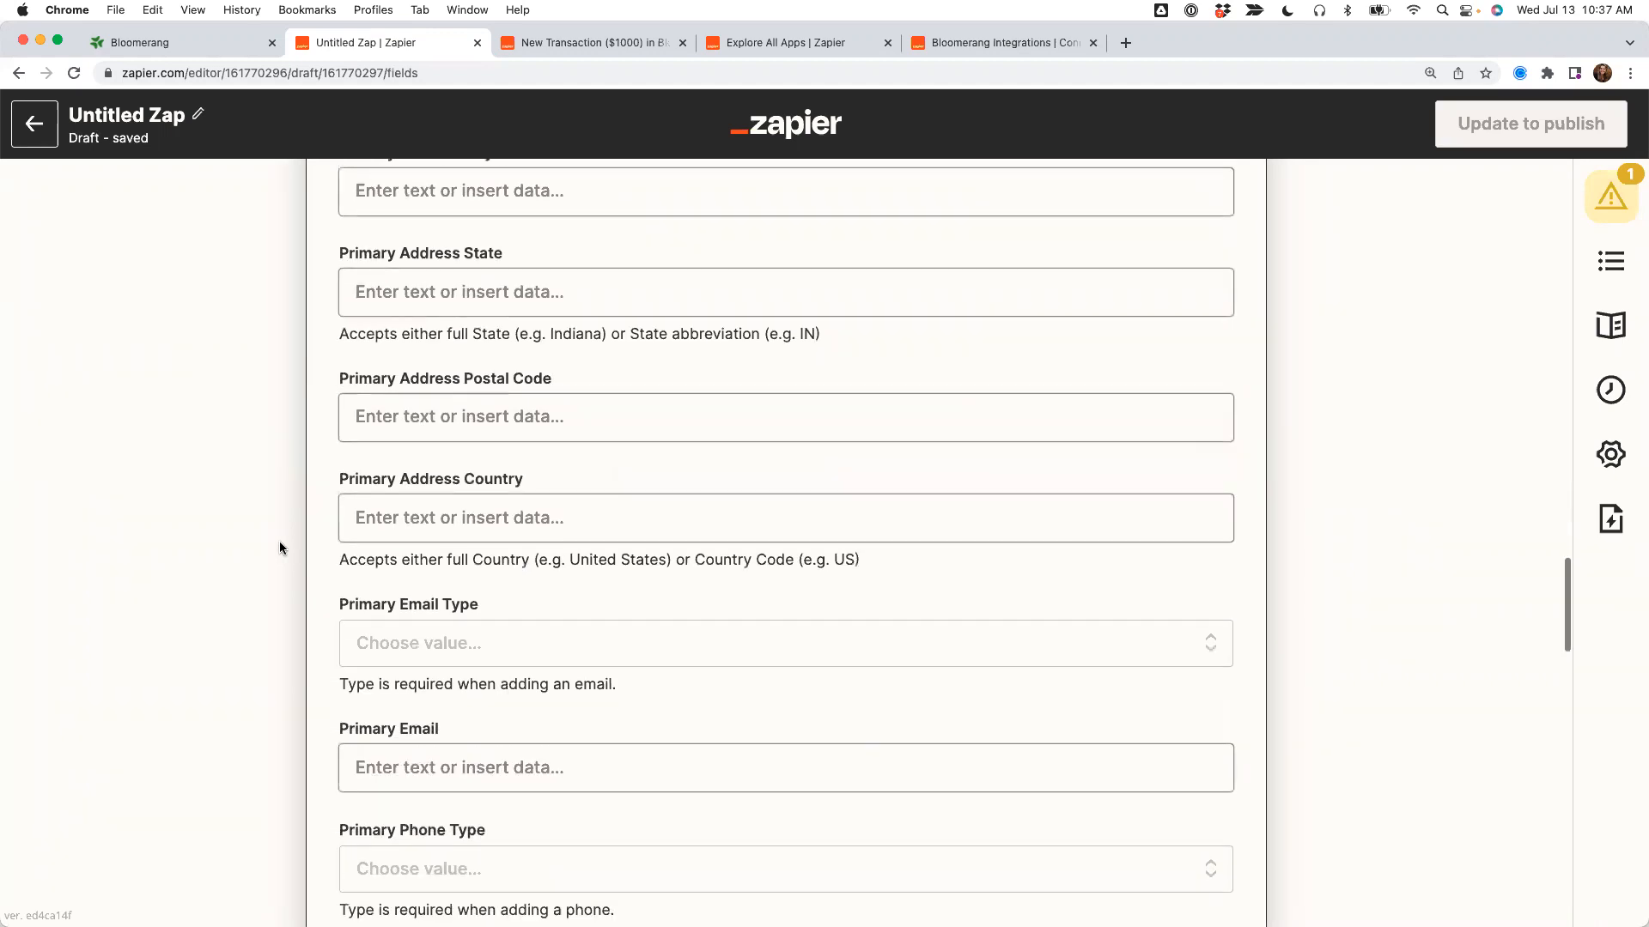
{"action": "scroll", "coordinate": [280, 548], "scroll_direction": "down", "scroll_amount": 1}
{"action": "left_click", "coordinate": [420, 558]}
{"action": "left_click", "coordinate": [420, 863]}
{"action": "left_click", "coordinate": [392, 695]}
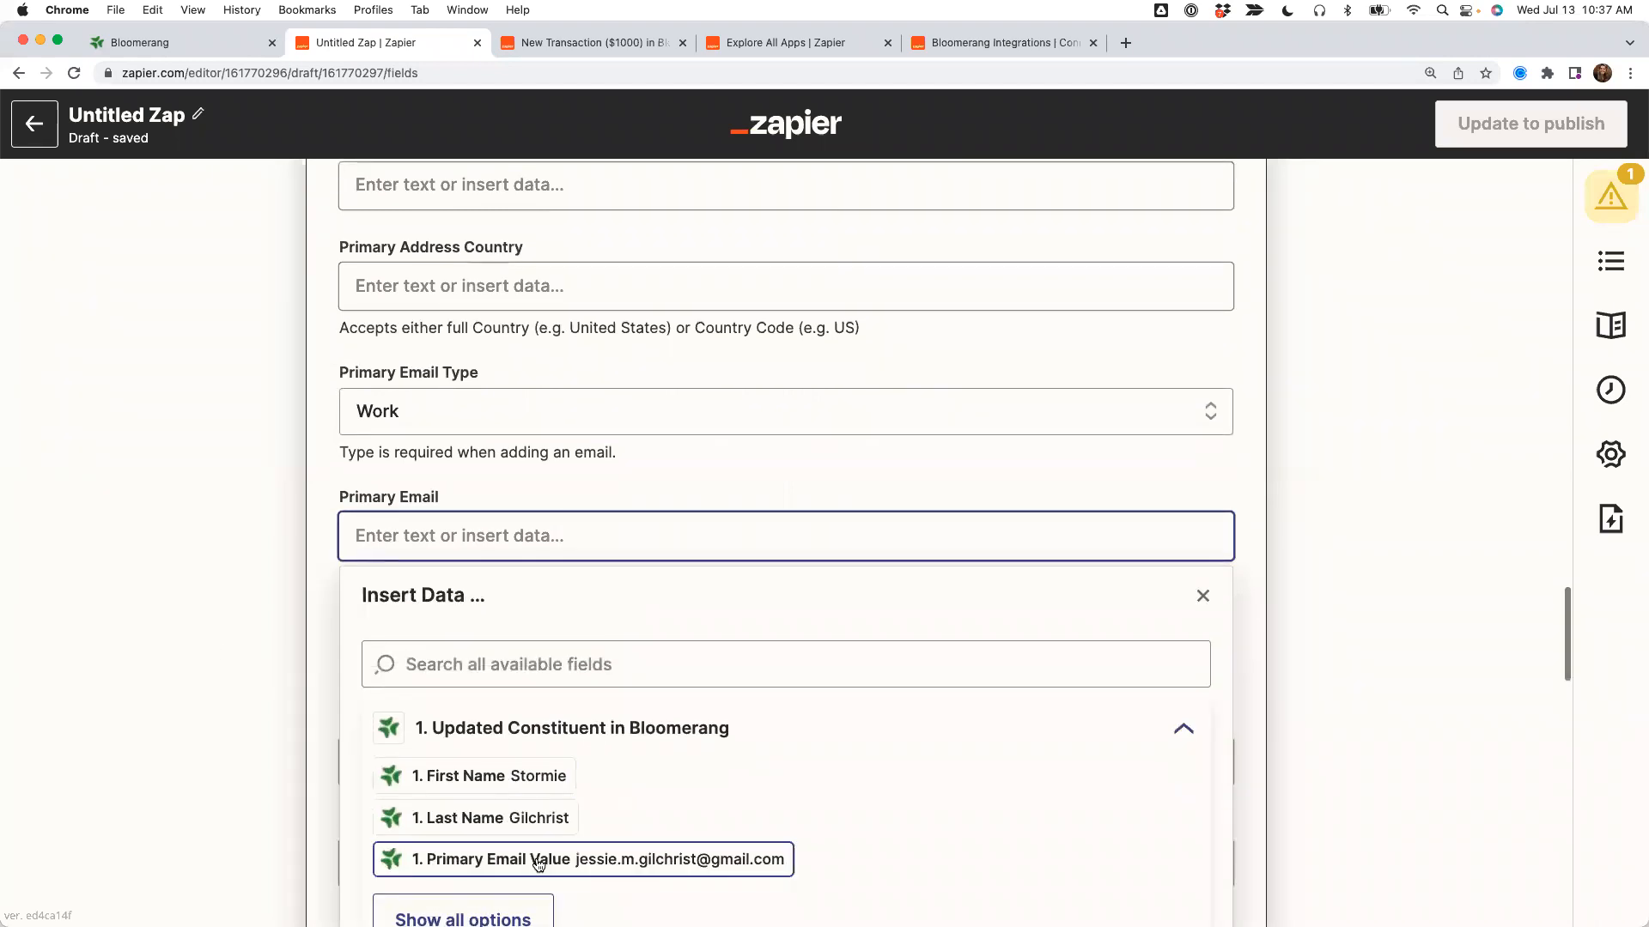
{"action": "left_click", "coordinate": [538, 864]}
{"action": "left_click", "coordinate": [486, 450]}
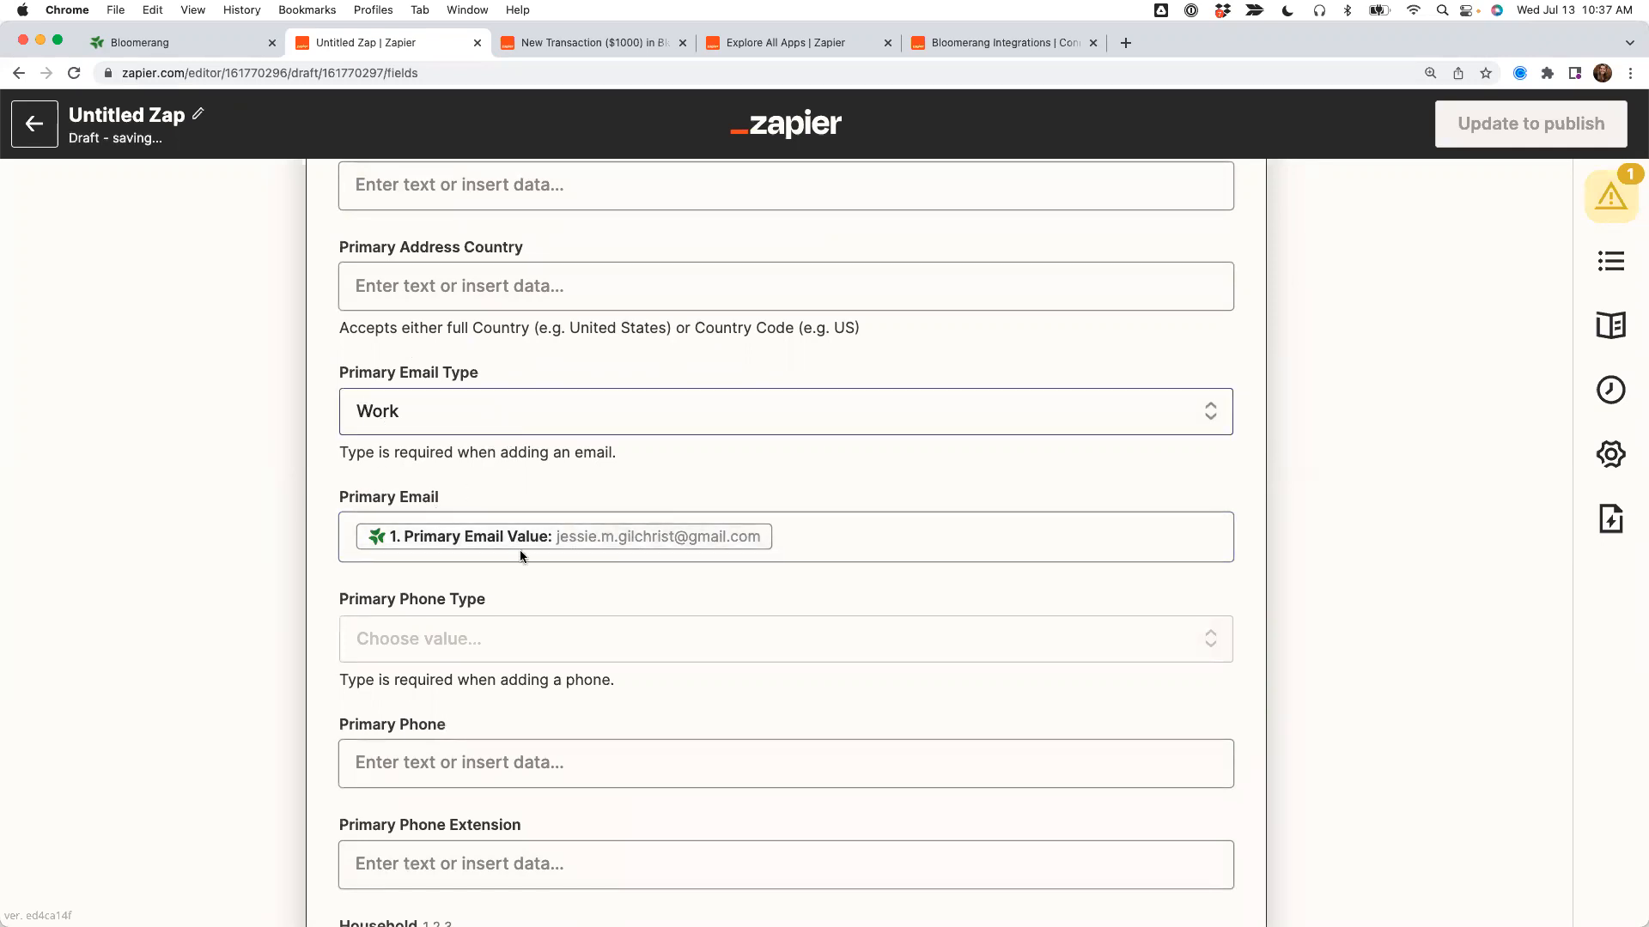
{"action": "scroll", "coordinate": [472, 539], "scroll_direction": "up", "scroll_amount": 15}
{"action": "scroll", "coordinate": [375, 511], "scroll_direction": "up", "scroll_amount": 20}
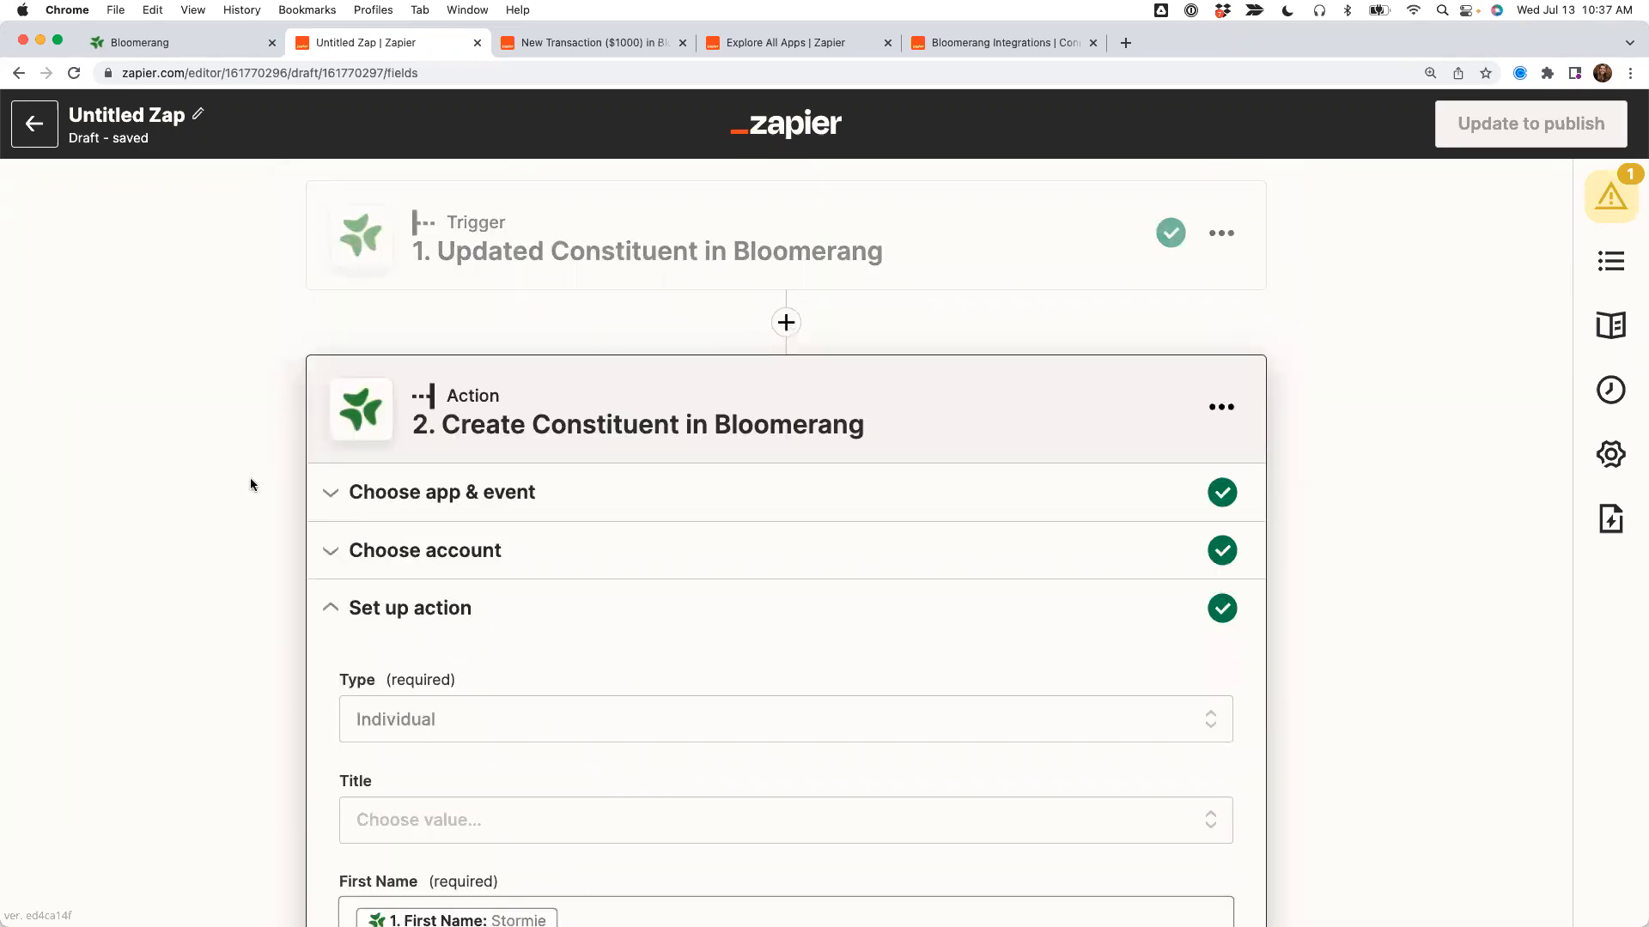
{"action": "scroll", "coordinate": [257, 515], "scroll_direction": "down", "scroll_amount": 3}
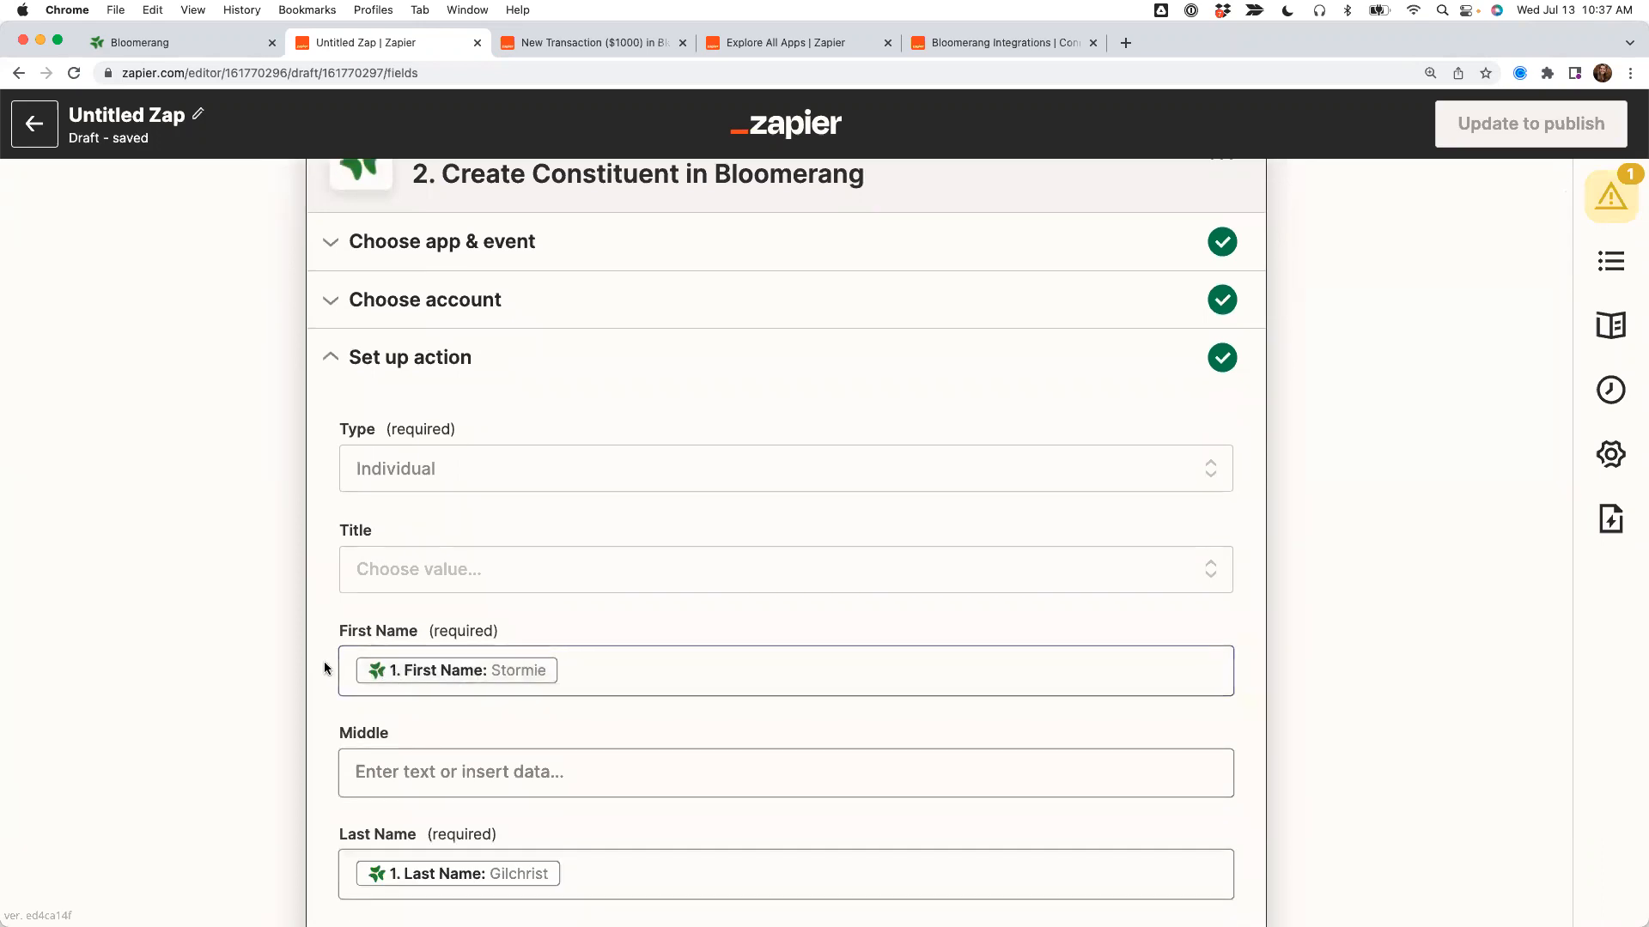
Review the mapped name and email fields and the Primary Email Type options in the Create Constituent setup.
{"action": "left_click_drag", "start_coordinate": [334, 629], "coordinate": [411, 639]}
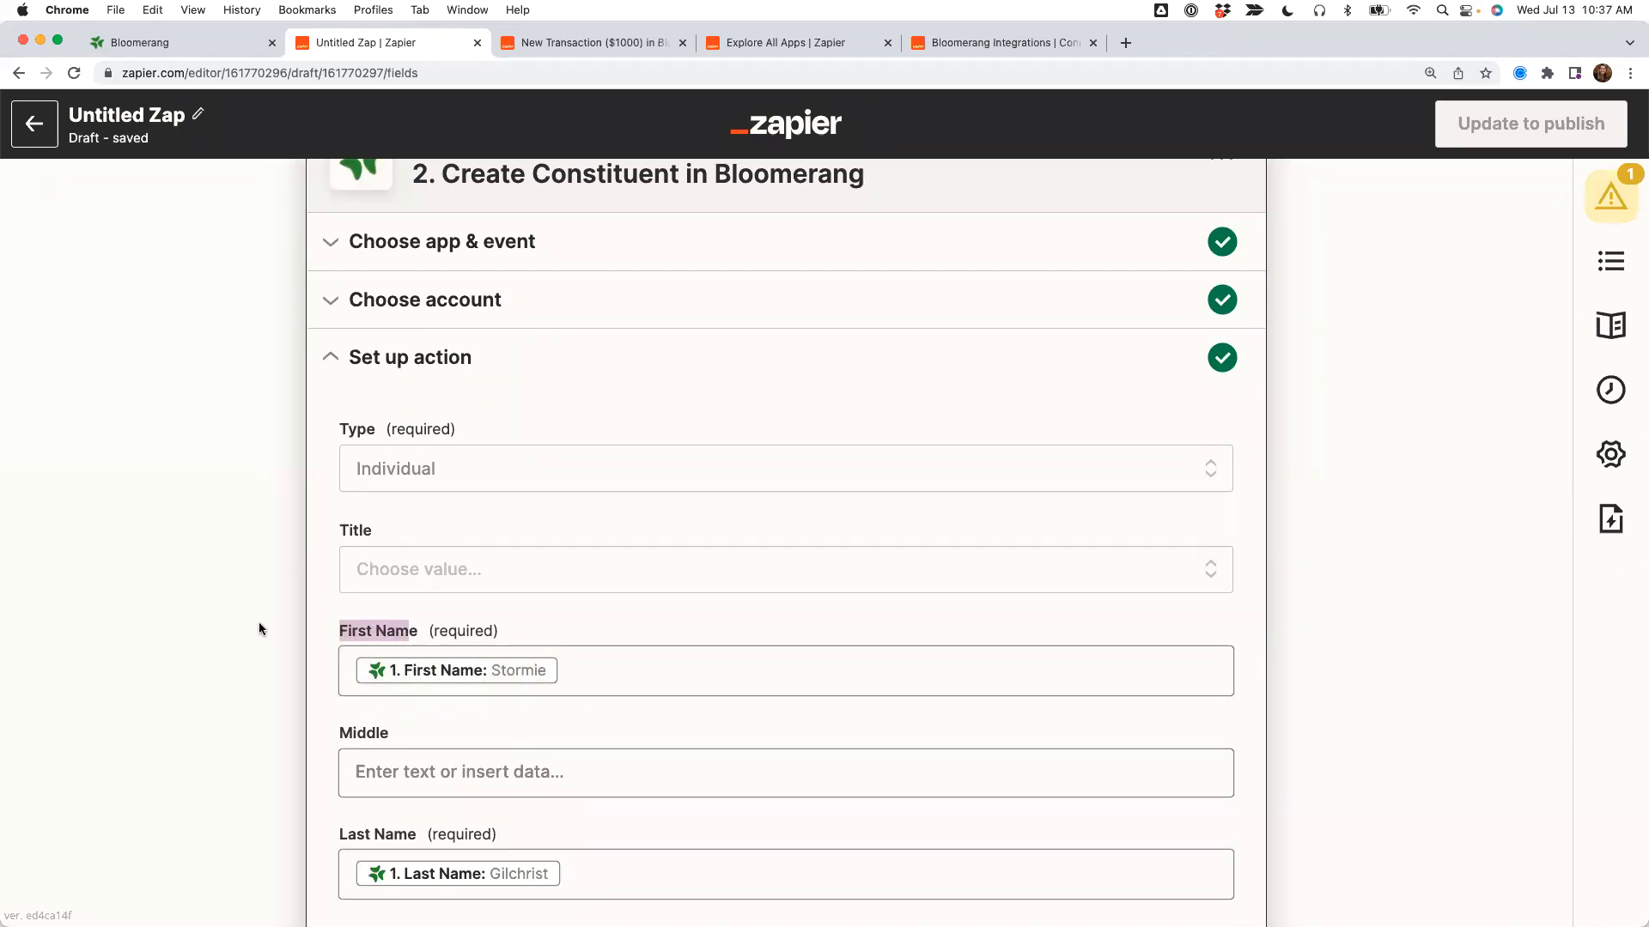
{"action": "scroll", "coordinate": [260, 628], "scroll_direction": "down", "scroll_amount": 1}
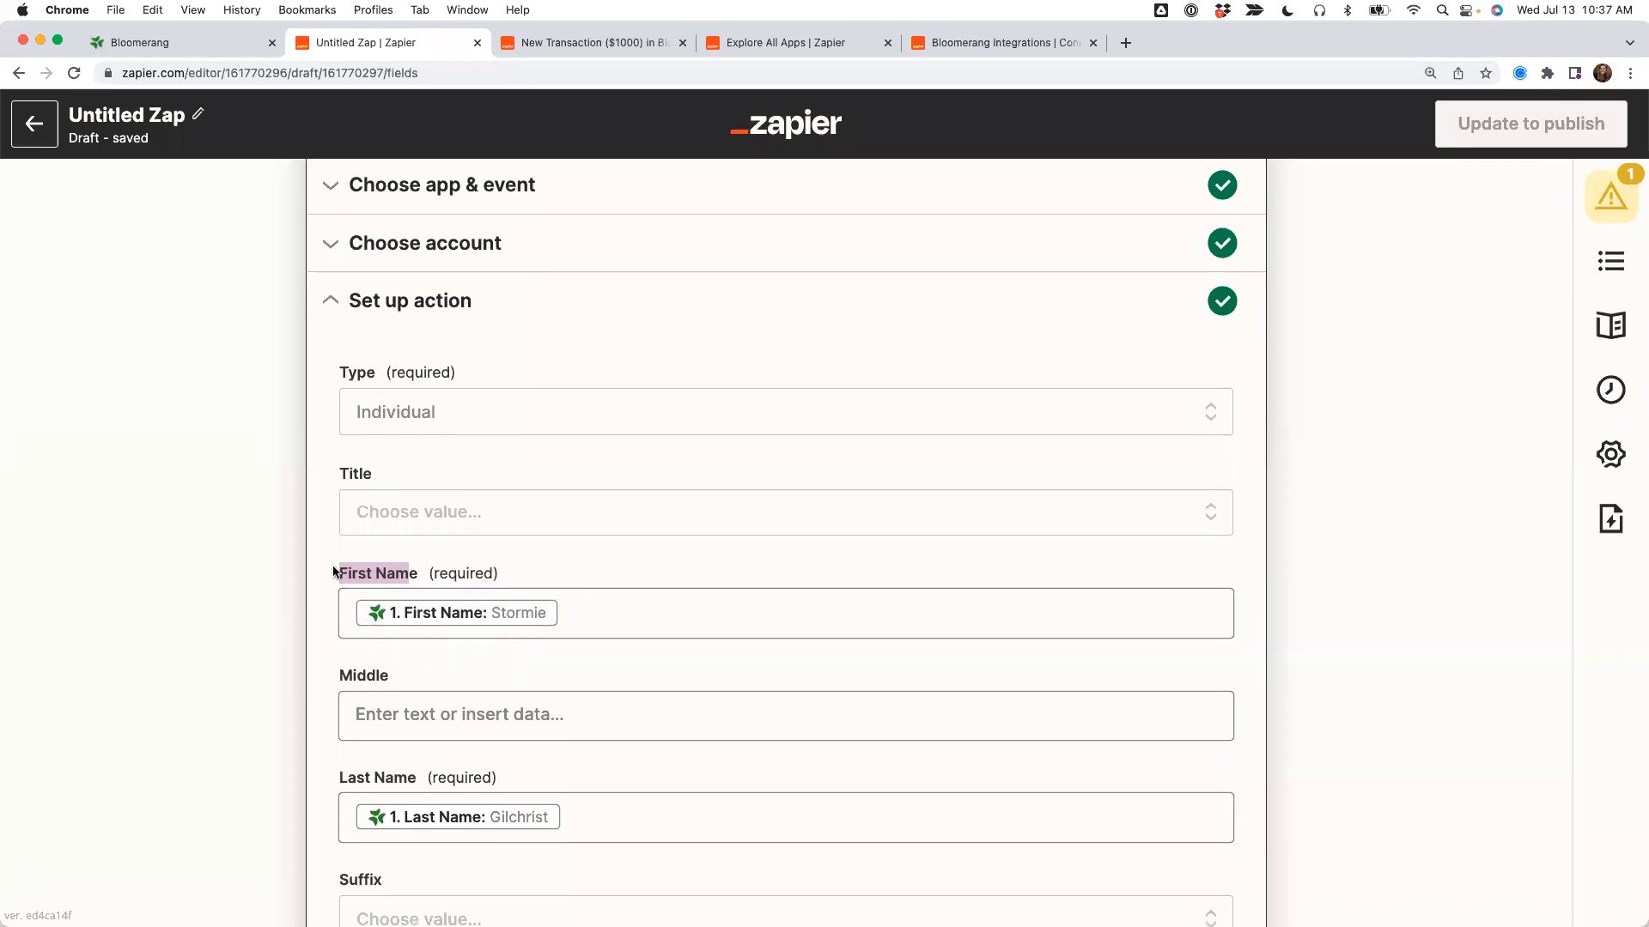
{"action": "scroll", "coordinate": [335, 569], "scroll_direction": "down", "scroll_amount": 10}
{"action": "scroll", "coordinate": [332, 570], "scroll_direction": "down", "scroll_amount": 20}
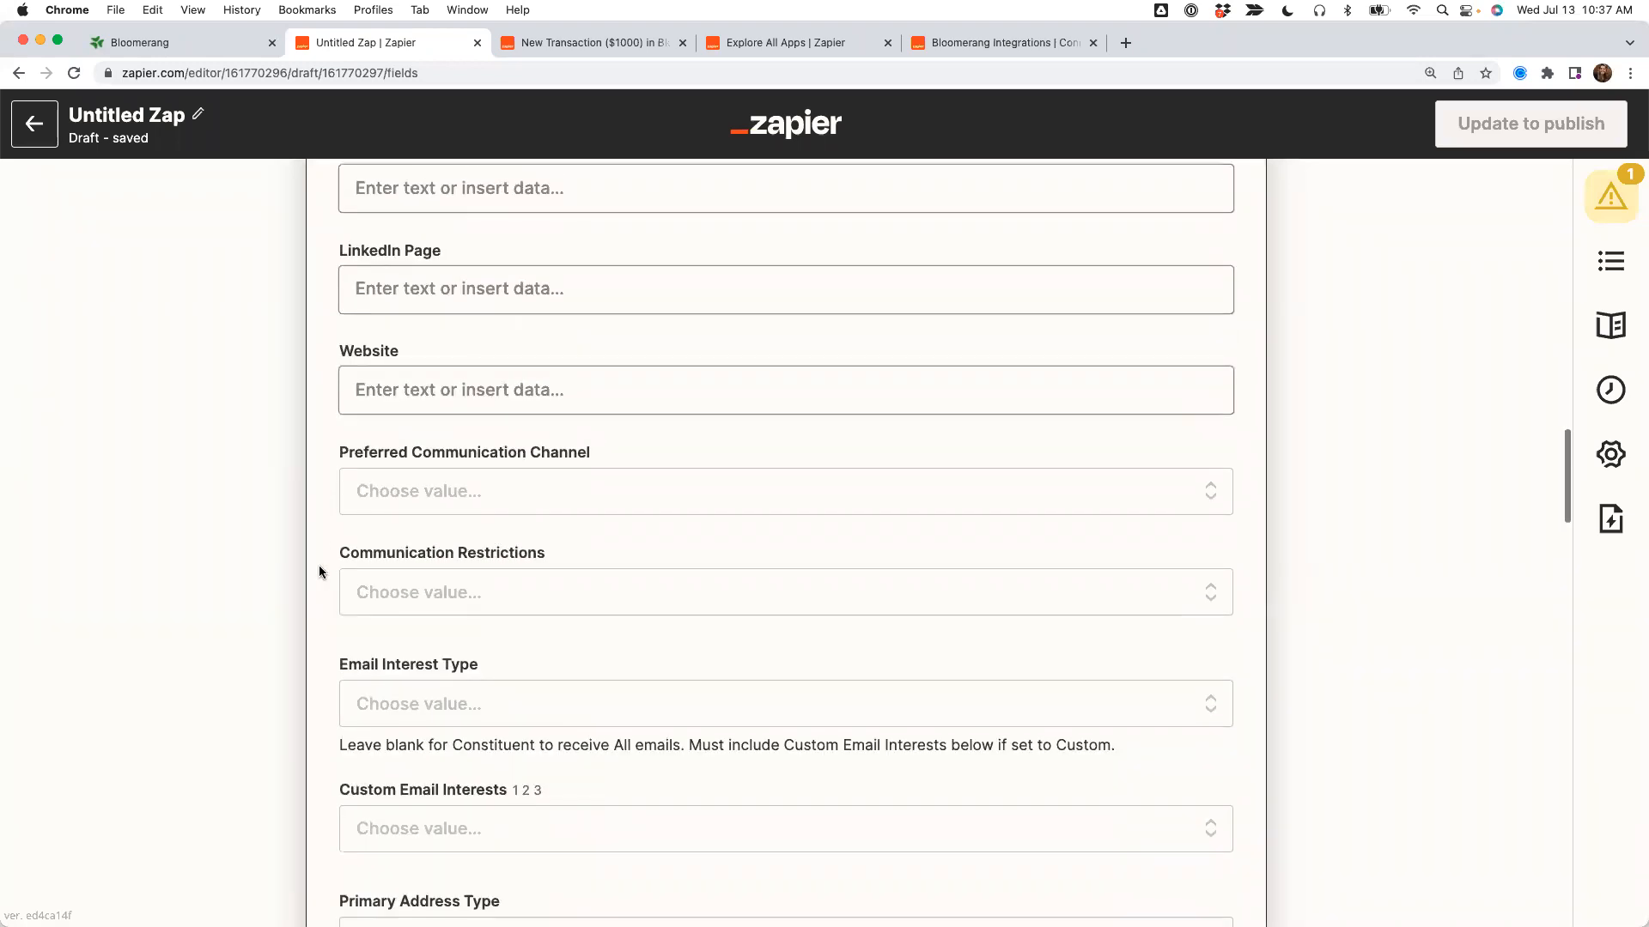
{"action": "scroll", "coordinate": [319, 571], "scroll_direction": "down", "scroll_amount": 10}
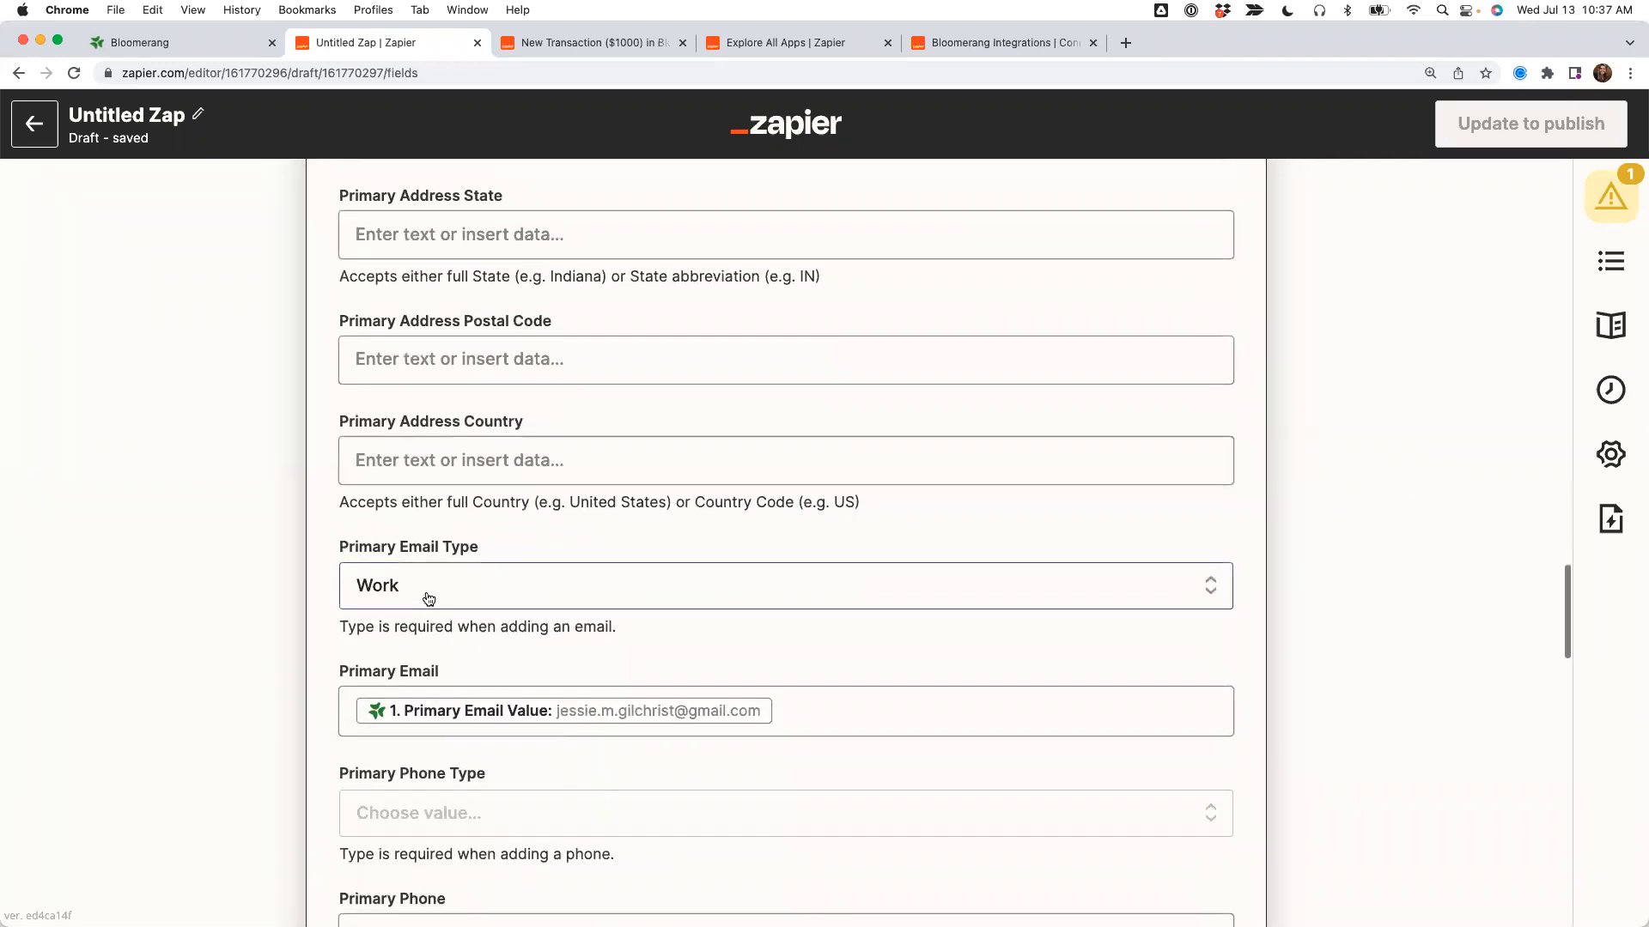
{"action": "left_click", "coordinate": [427, 604]}
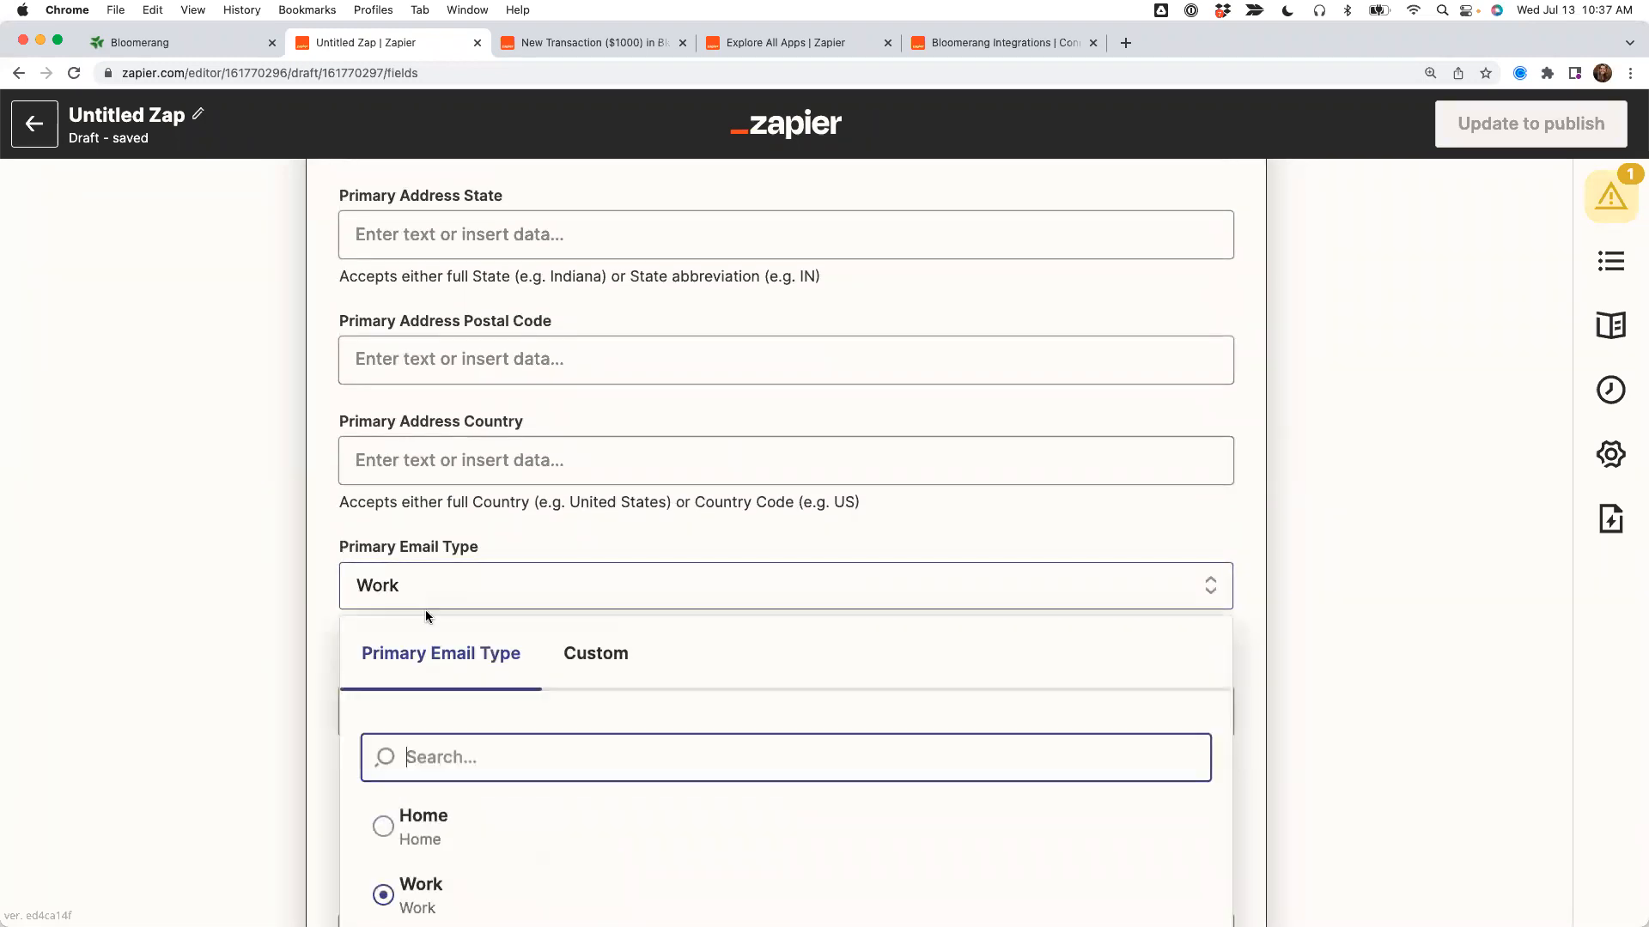
{"action": "left_click", "coordinate": [252, 777]}
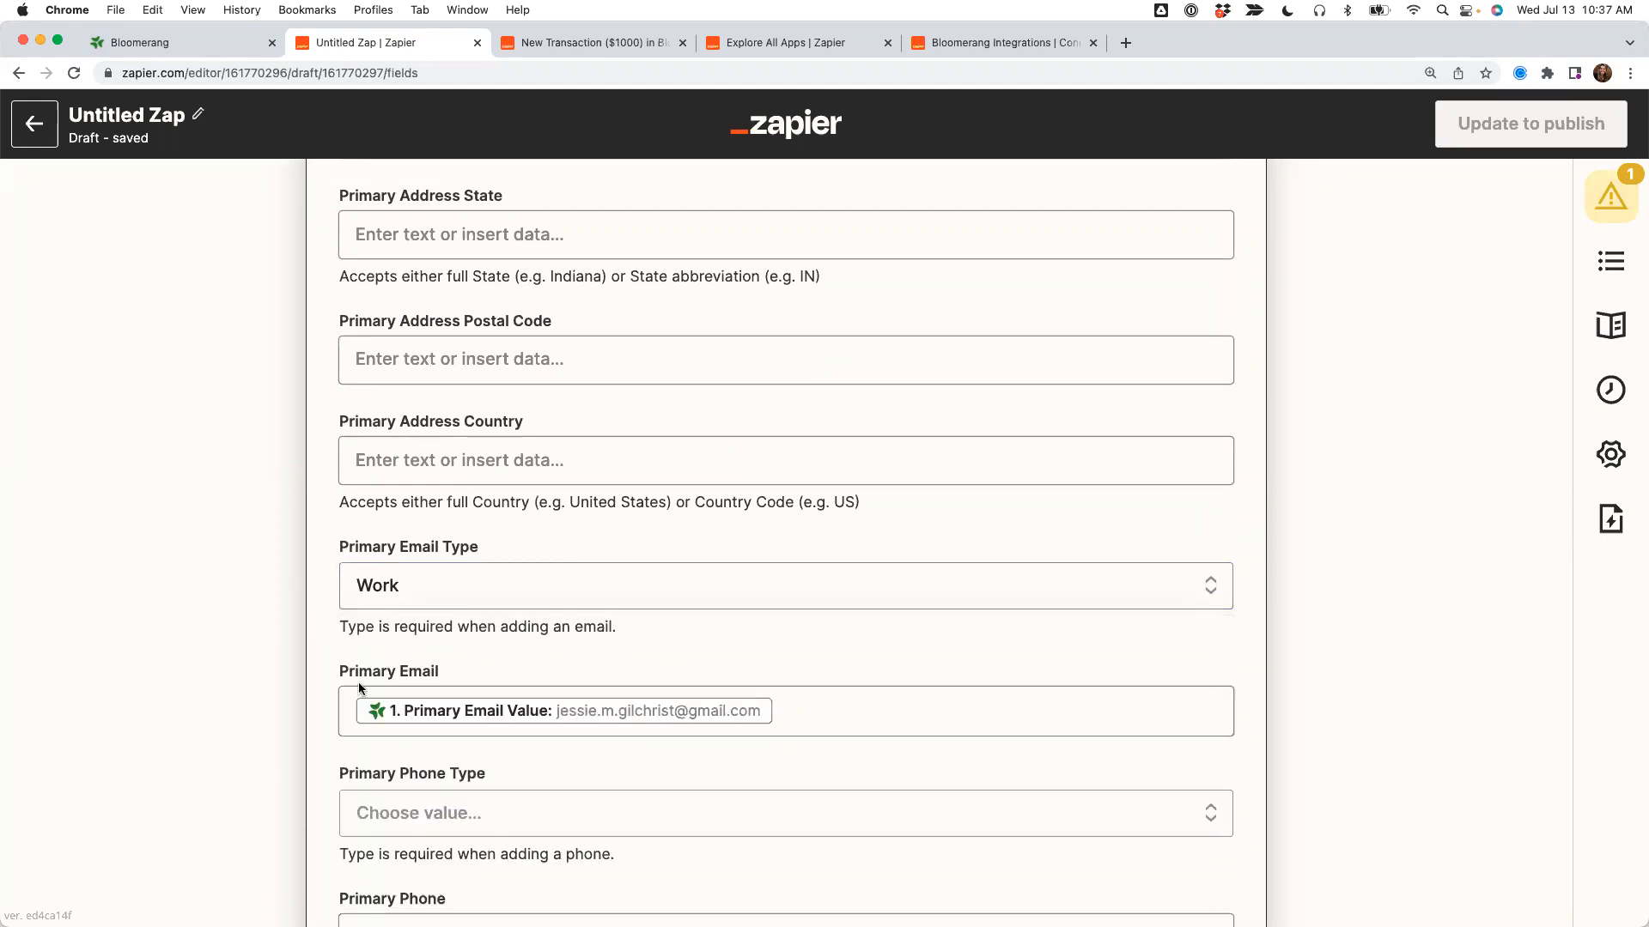
Enter United States as the Primary Address Country for the Create Constituent action.
{"action": "left_click", "coordinate": [429, 460]}
{"action": "type", "text": "Us"}
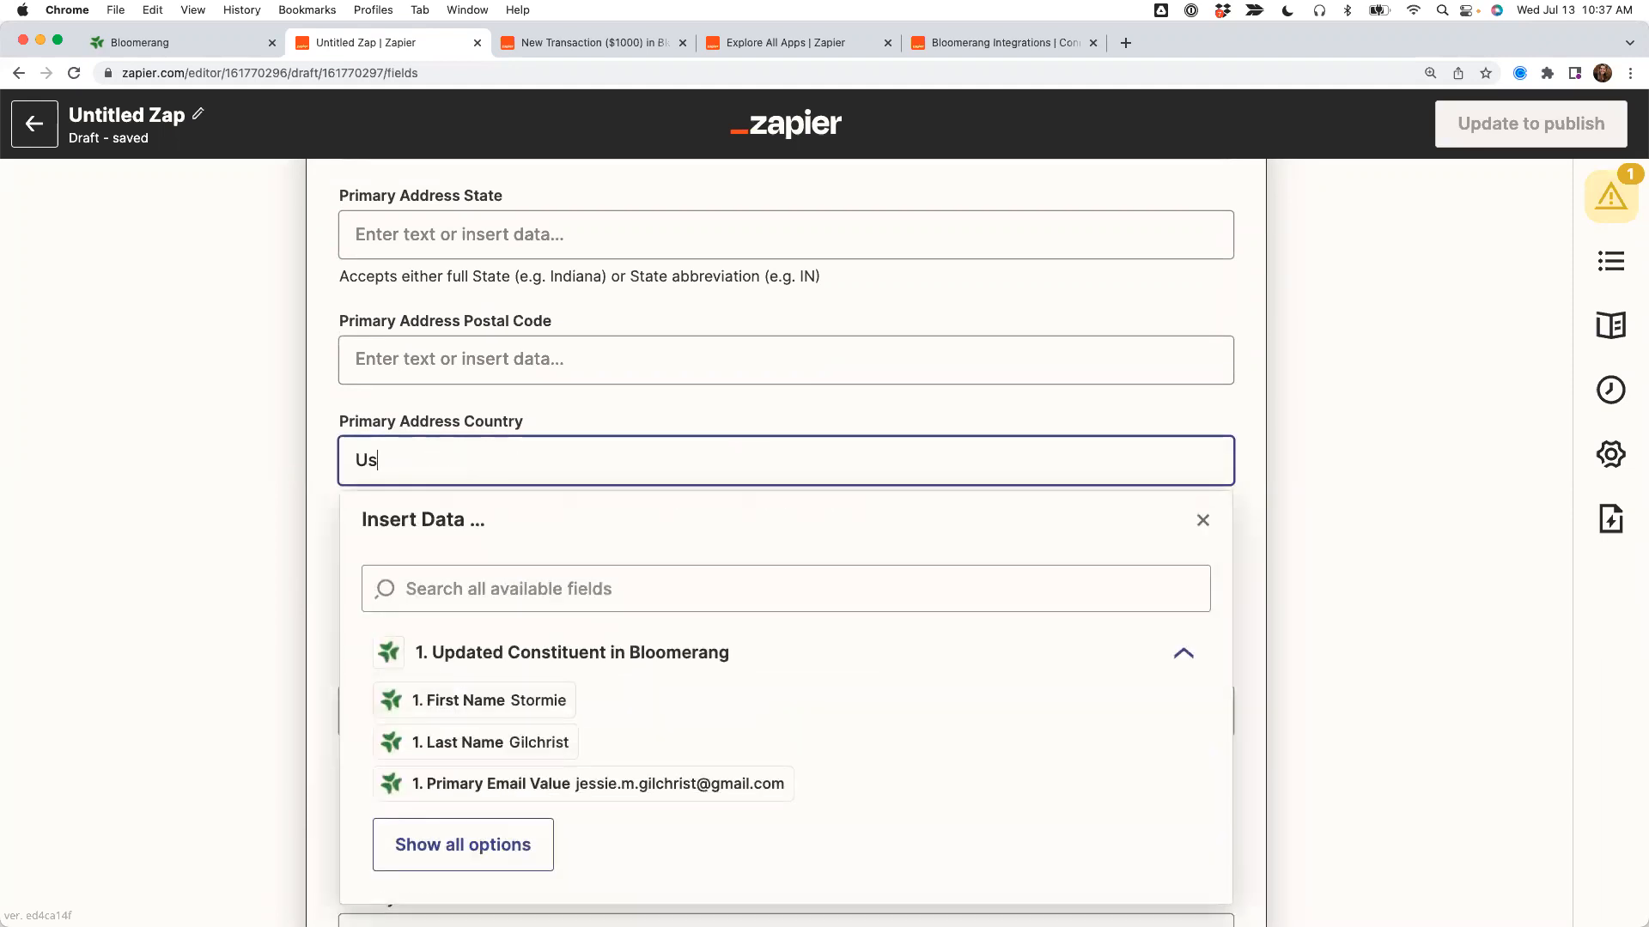
{"action": "type", "text": "ited States"}
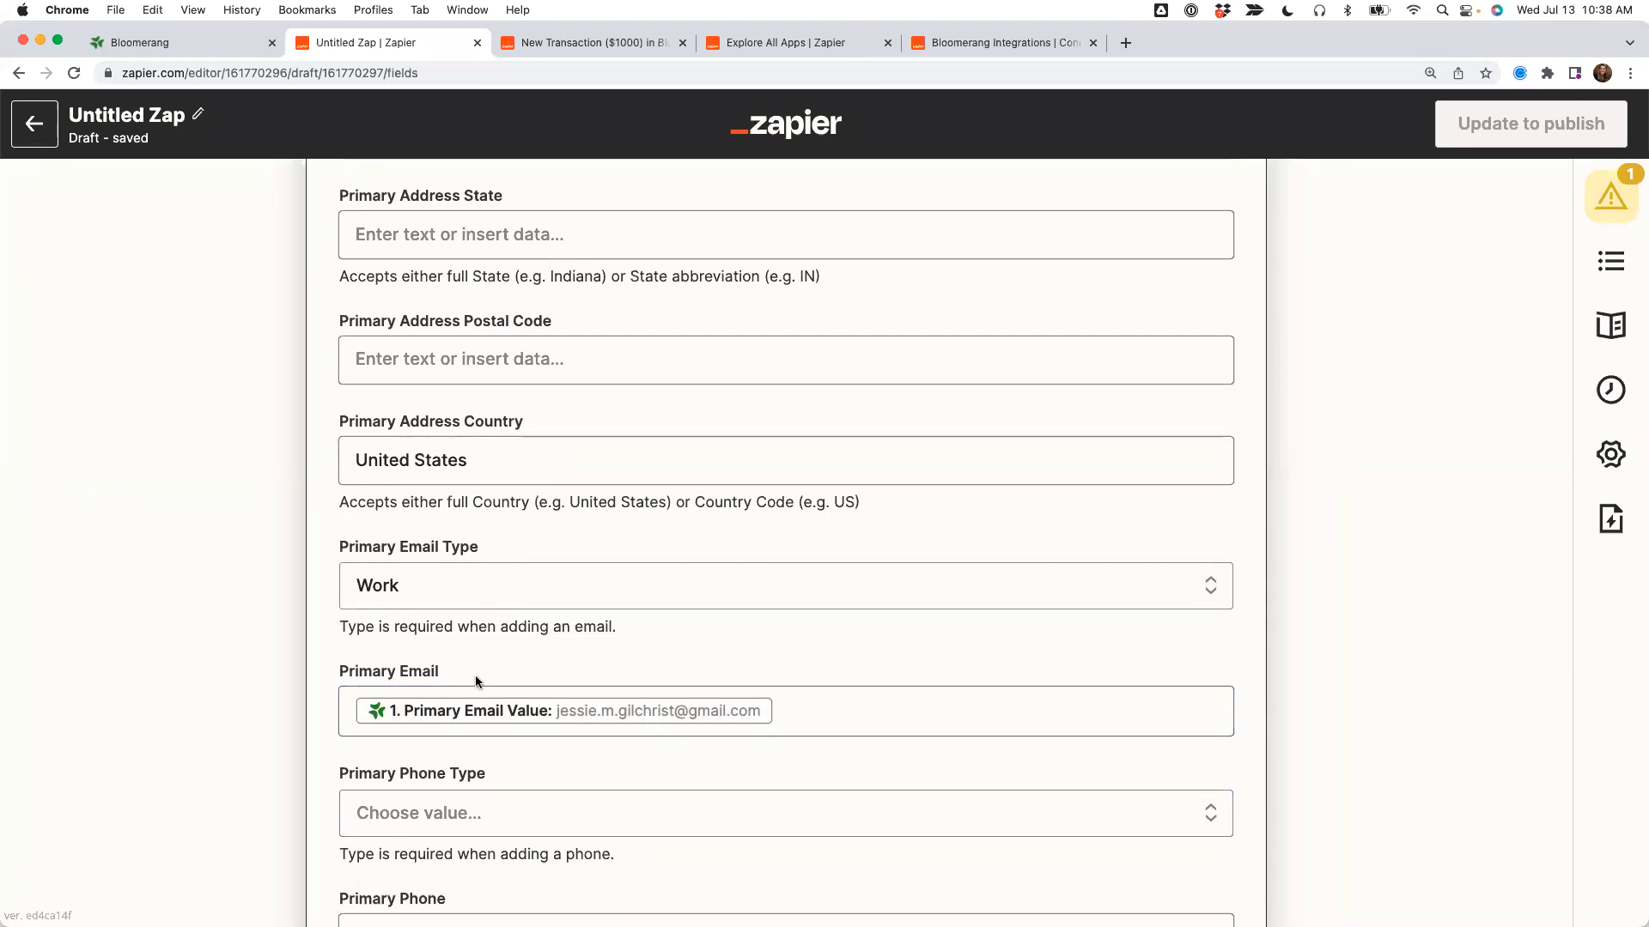
Find the trigger's postal code value by searching for "postal" and map it to the Primary Address Postal Code field.
{"action": "left_click", "coordinate": [416, 358]}
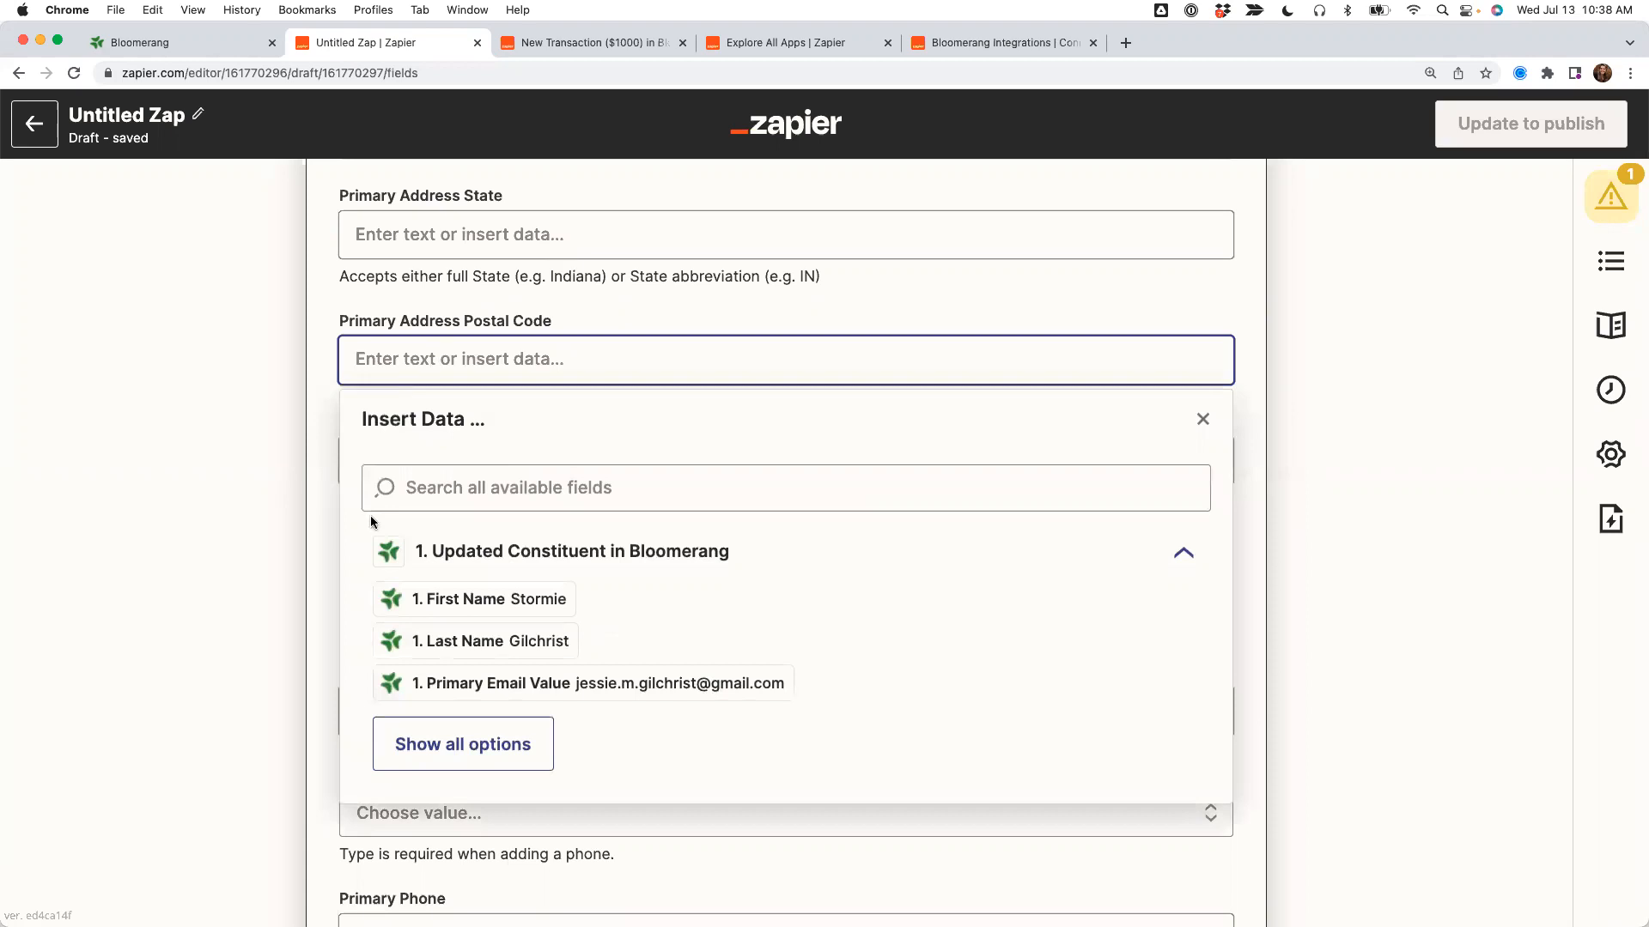
{"action": "left_click", "coordinate": [526, 482]}
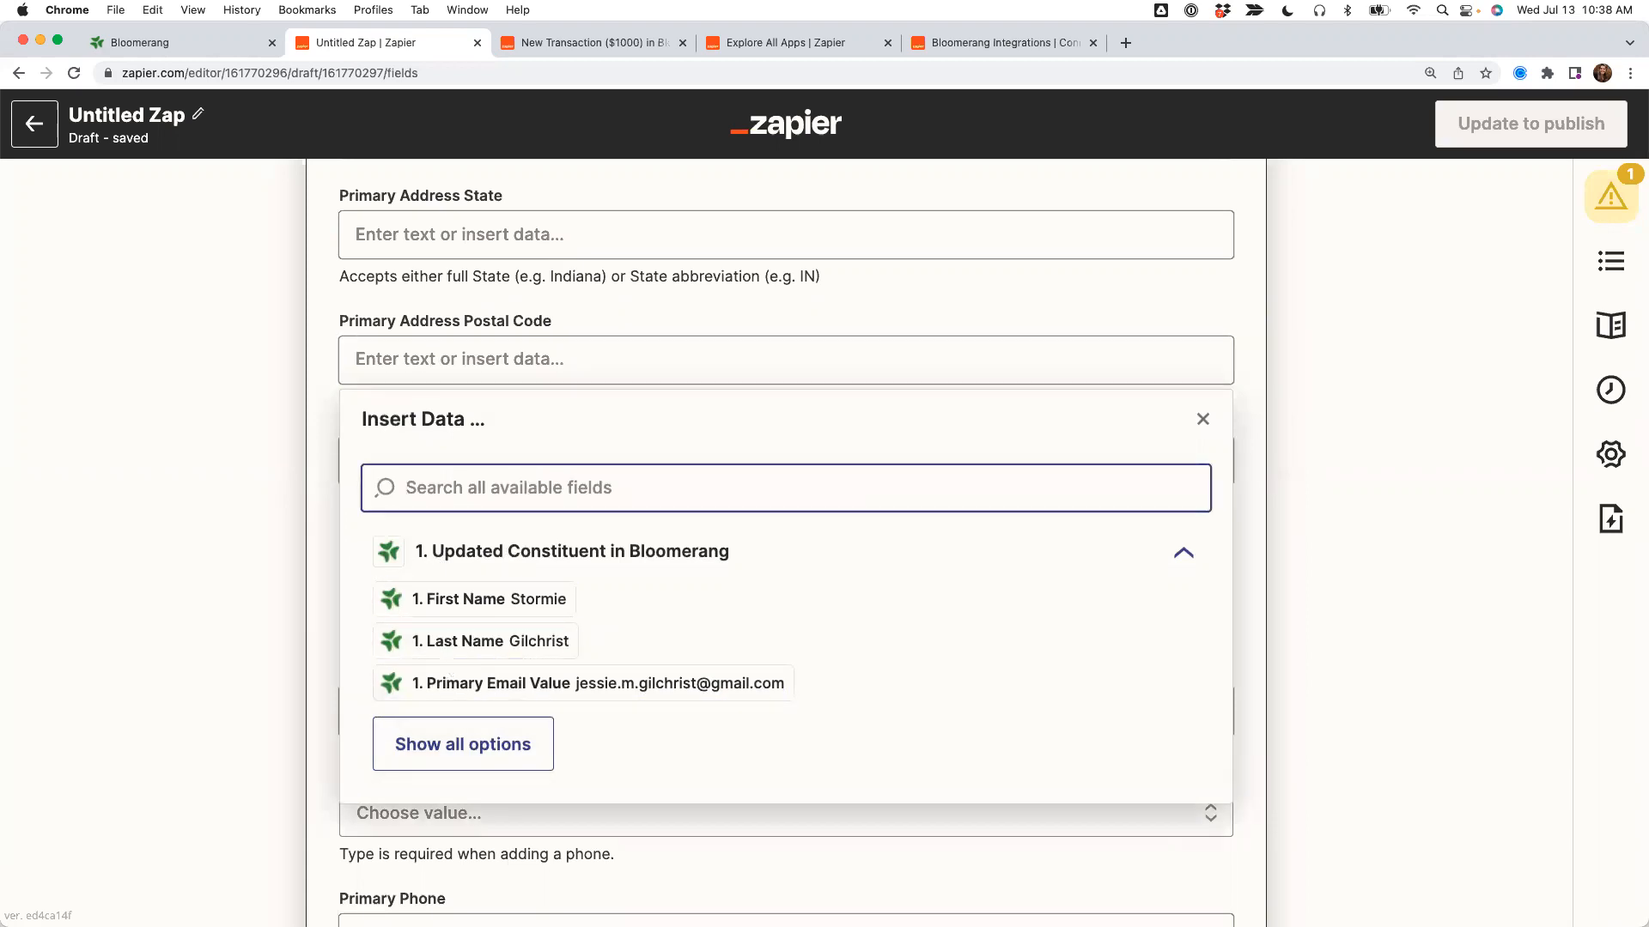
{"action": "type", "text": "postal"}
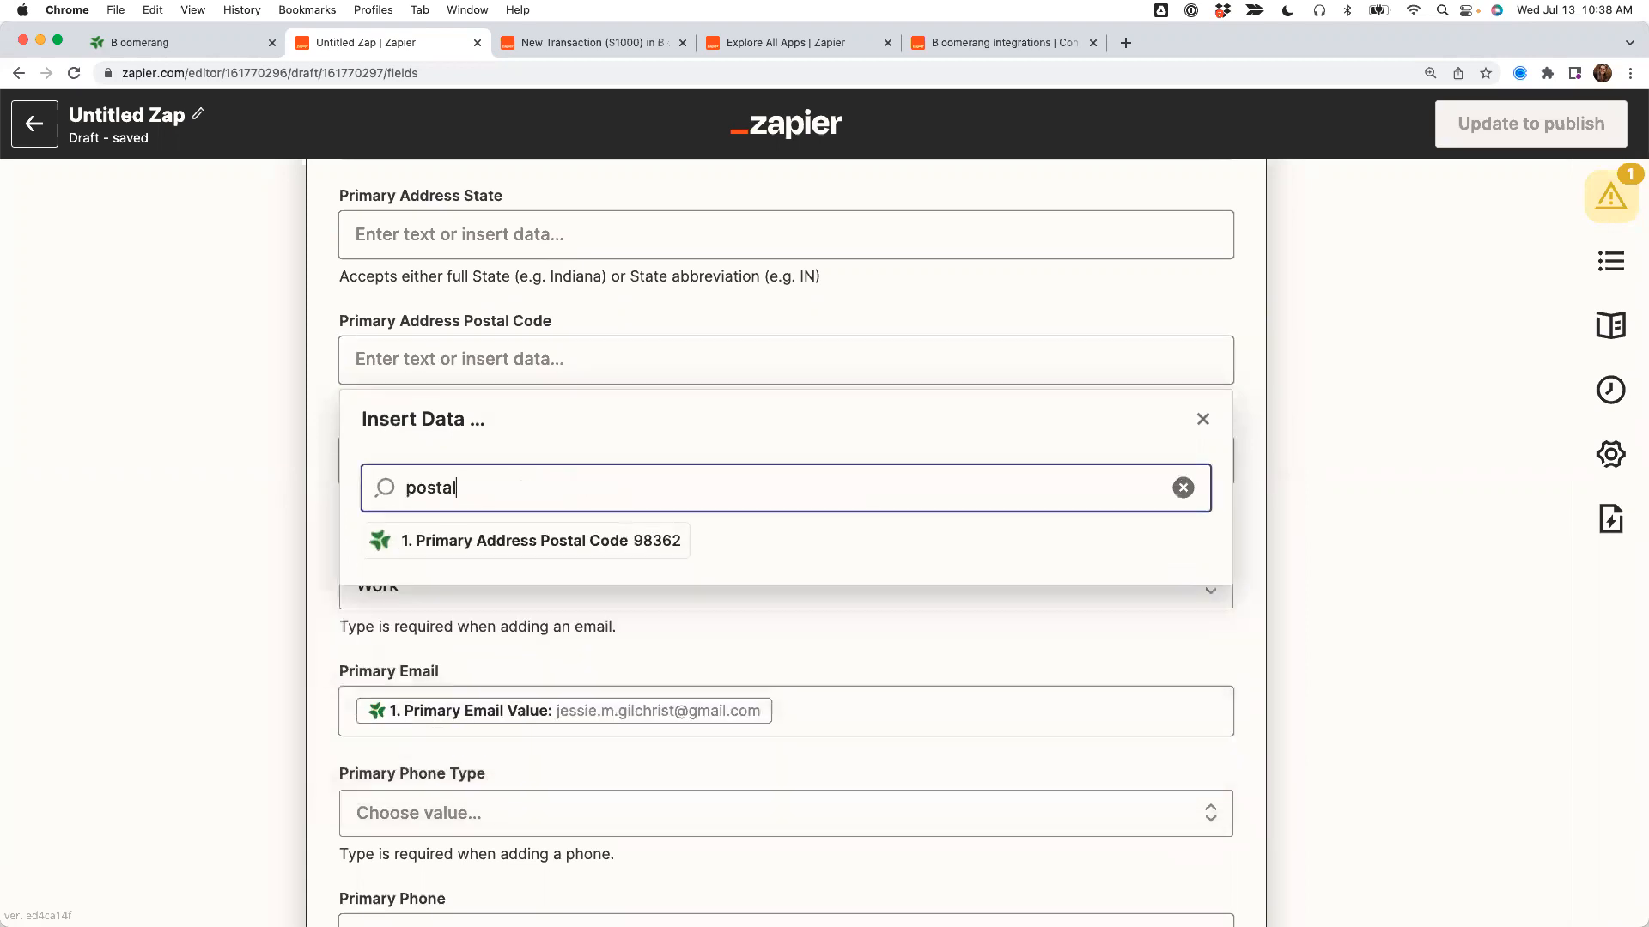
{"action": "left_click", "coordinate": [478, 547]}
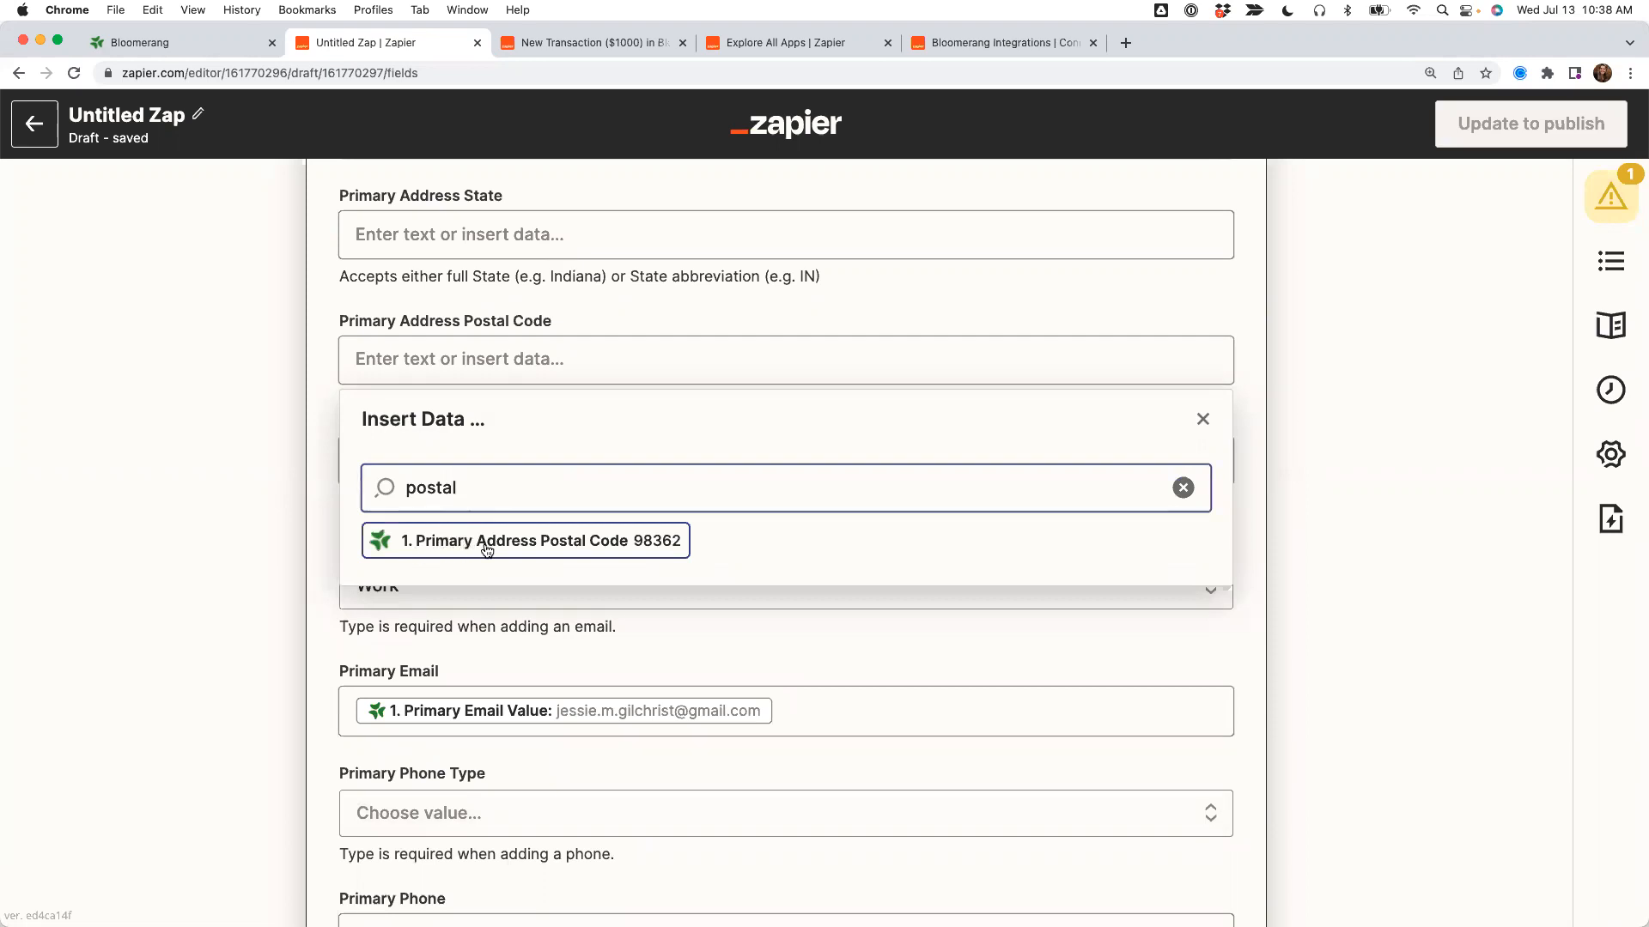
{"action": "left_click", "coordinate": [438, 326]}
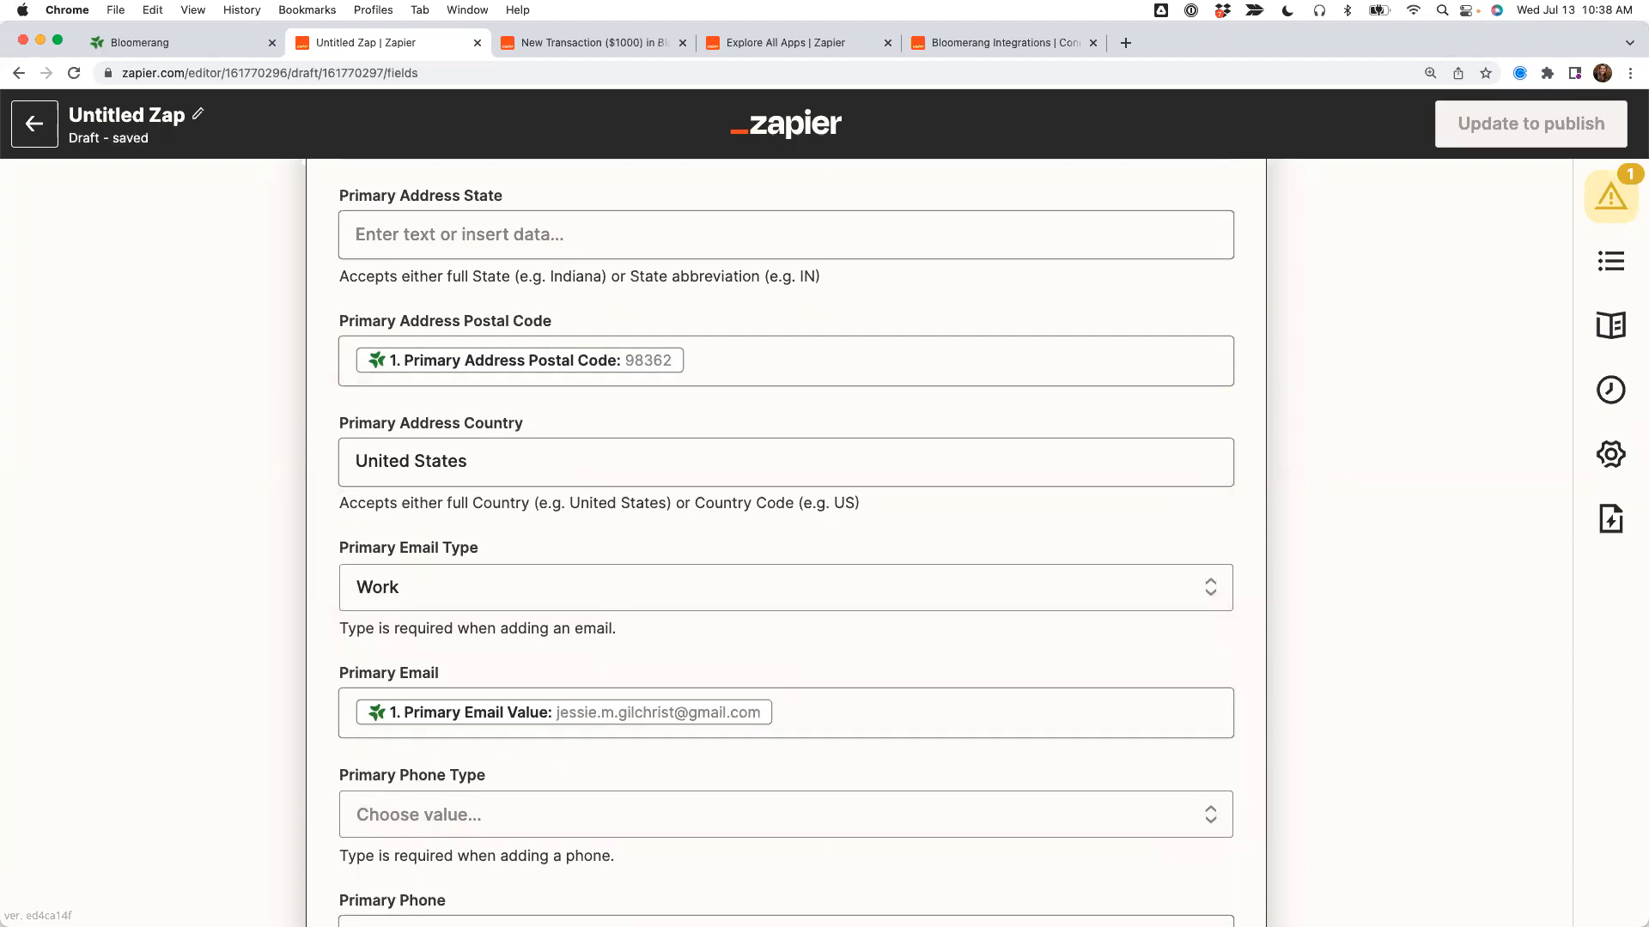
Clear the Primary Address Postal Code mapping and the Primary Address Country value.
{"action": "left_click", "coordinate": [704, 364]}
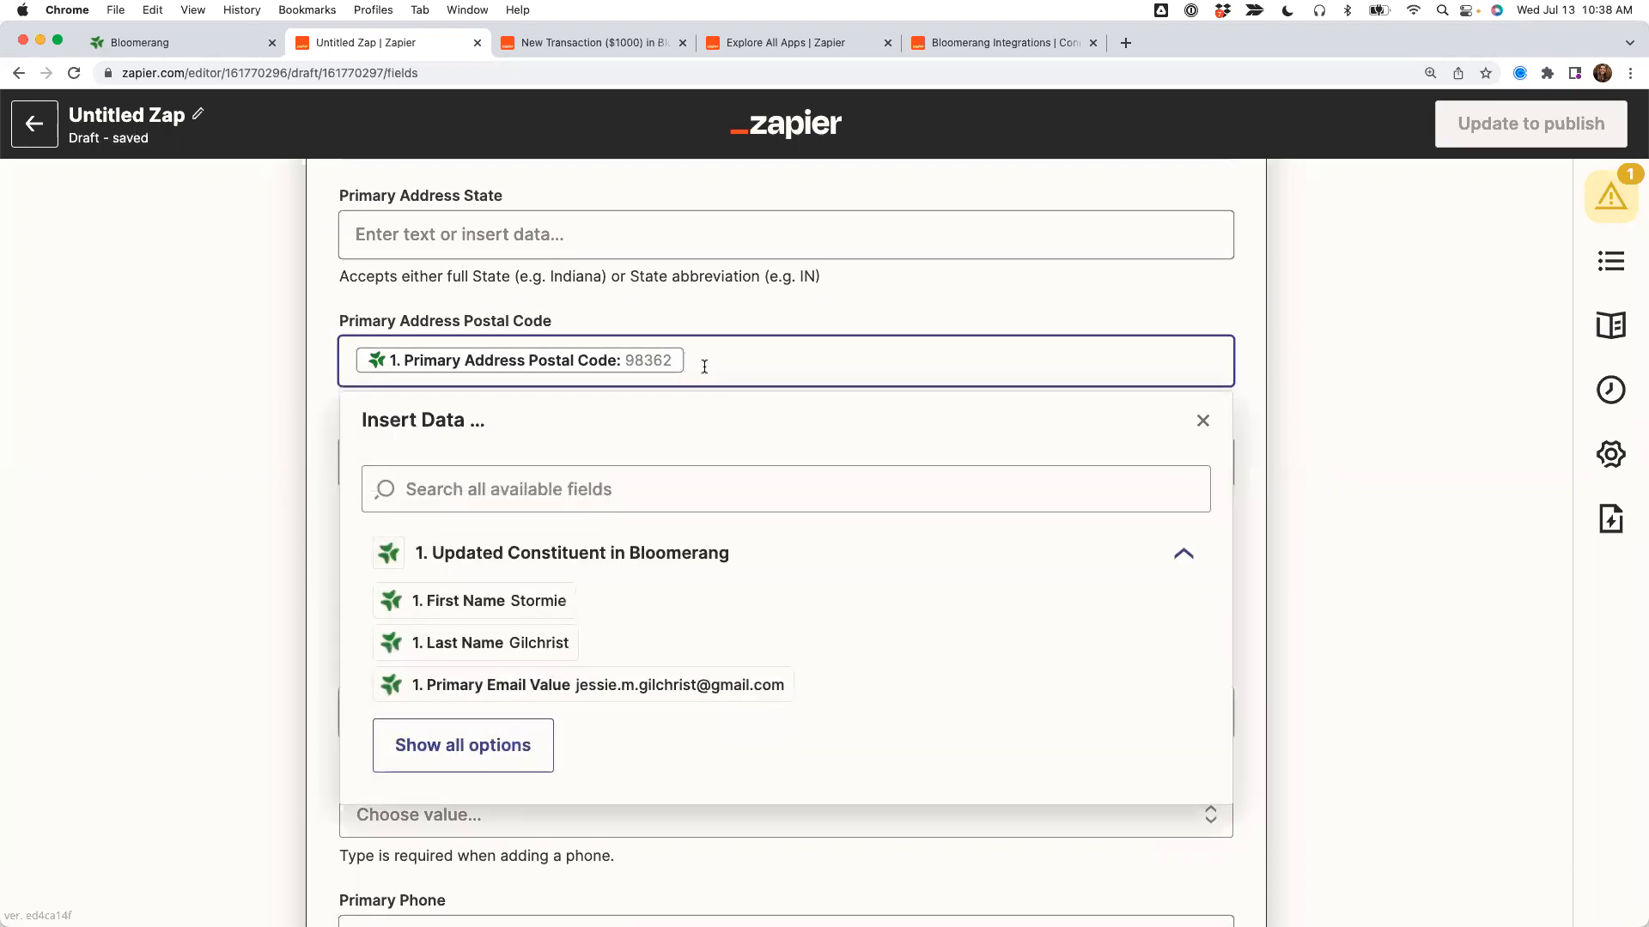
{"action": "key", "text": "BackSpace"}
{"action": "left_click", "coordinate": [331, 429]}
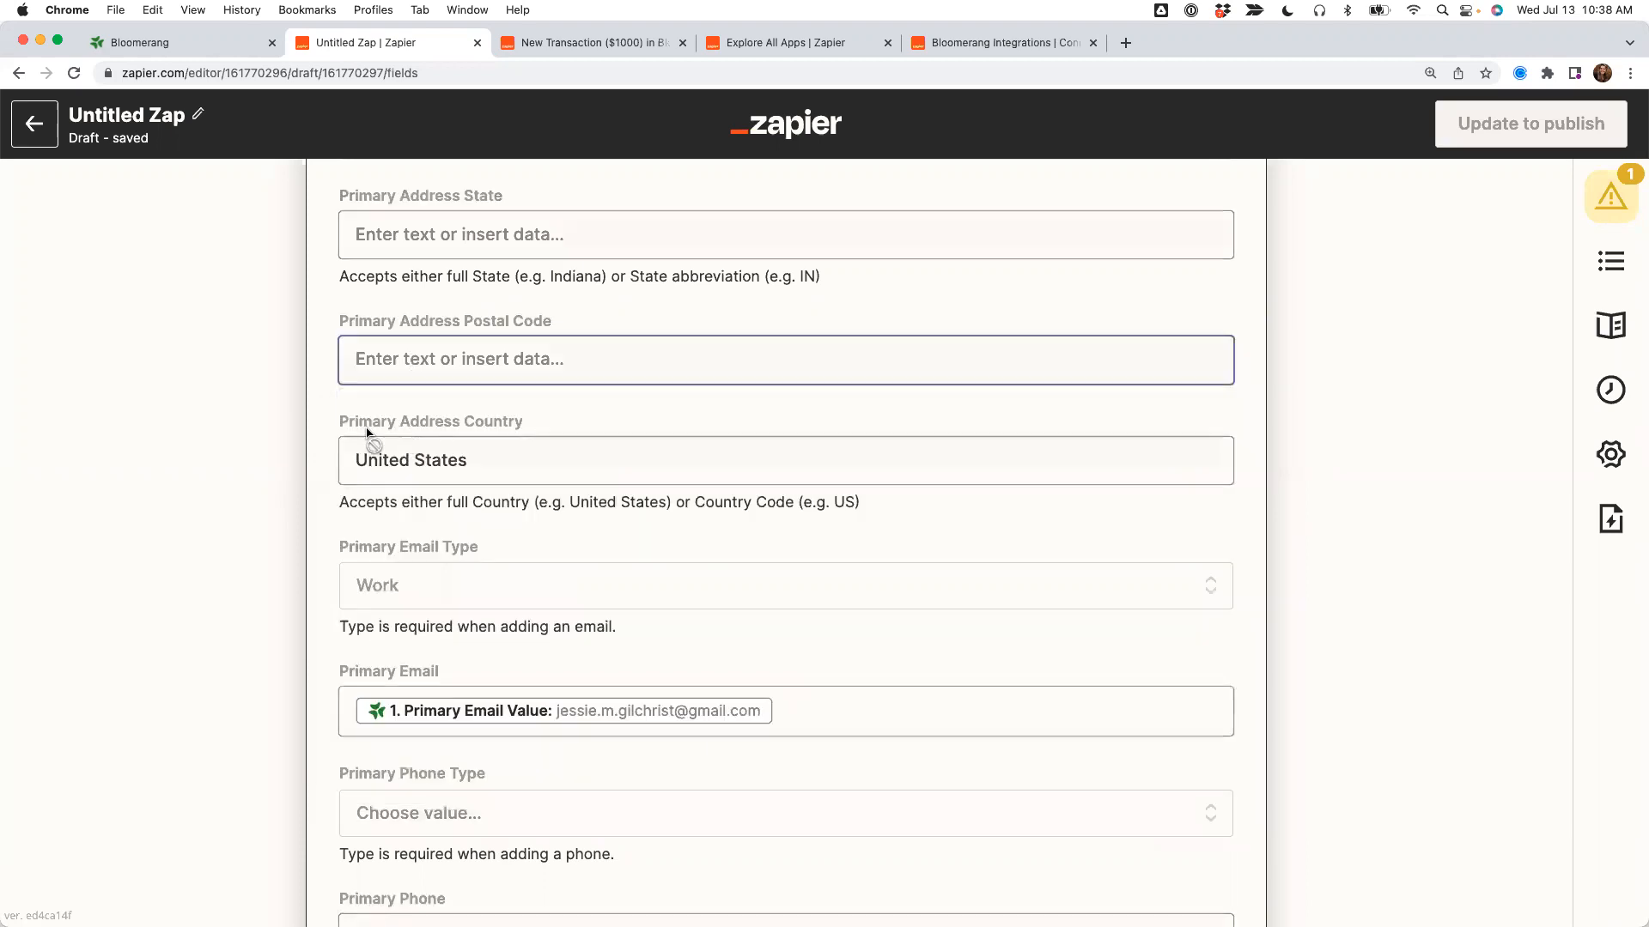
{"action": "left_click_drag", "start_coordinate": [500, 460], "coordinate": [305, 463]}
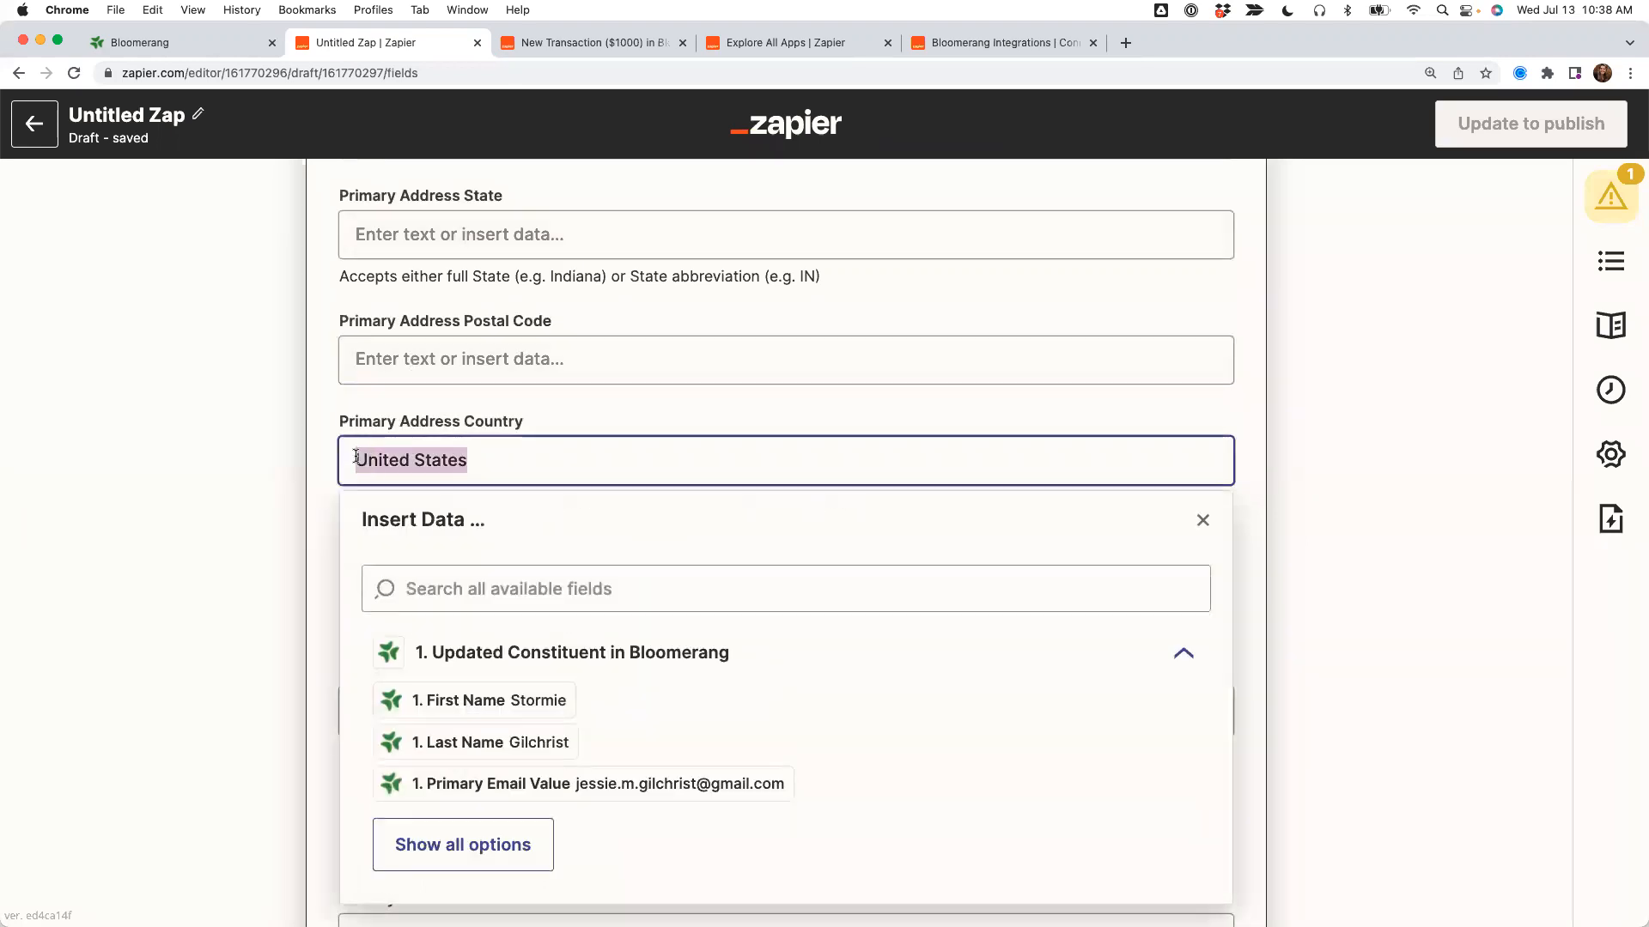
{"action": "key", "text": "BackSpace"}
{"action": "left_click", "coordinate": [178, 525]}
{"action": "scroll", "coordinate": [178, 528], "scroll_direction": "up", "scroll_amount": 6}
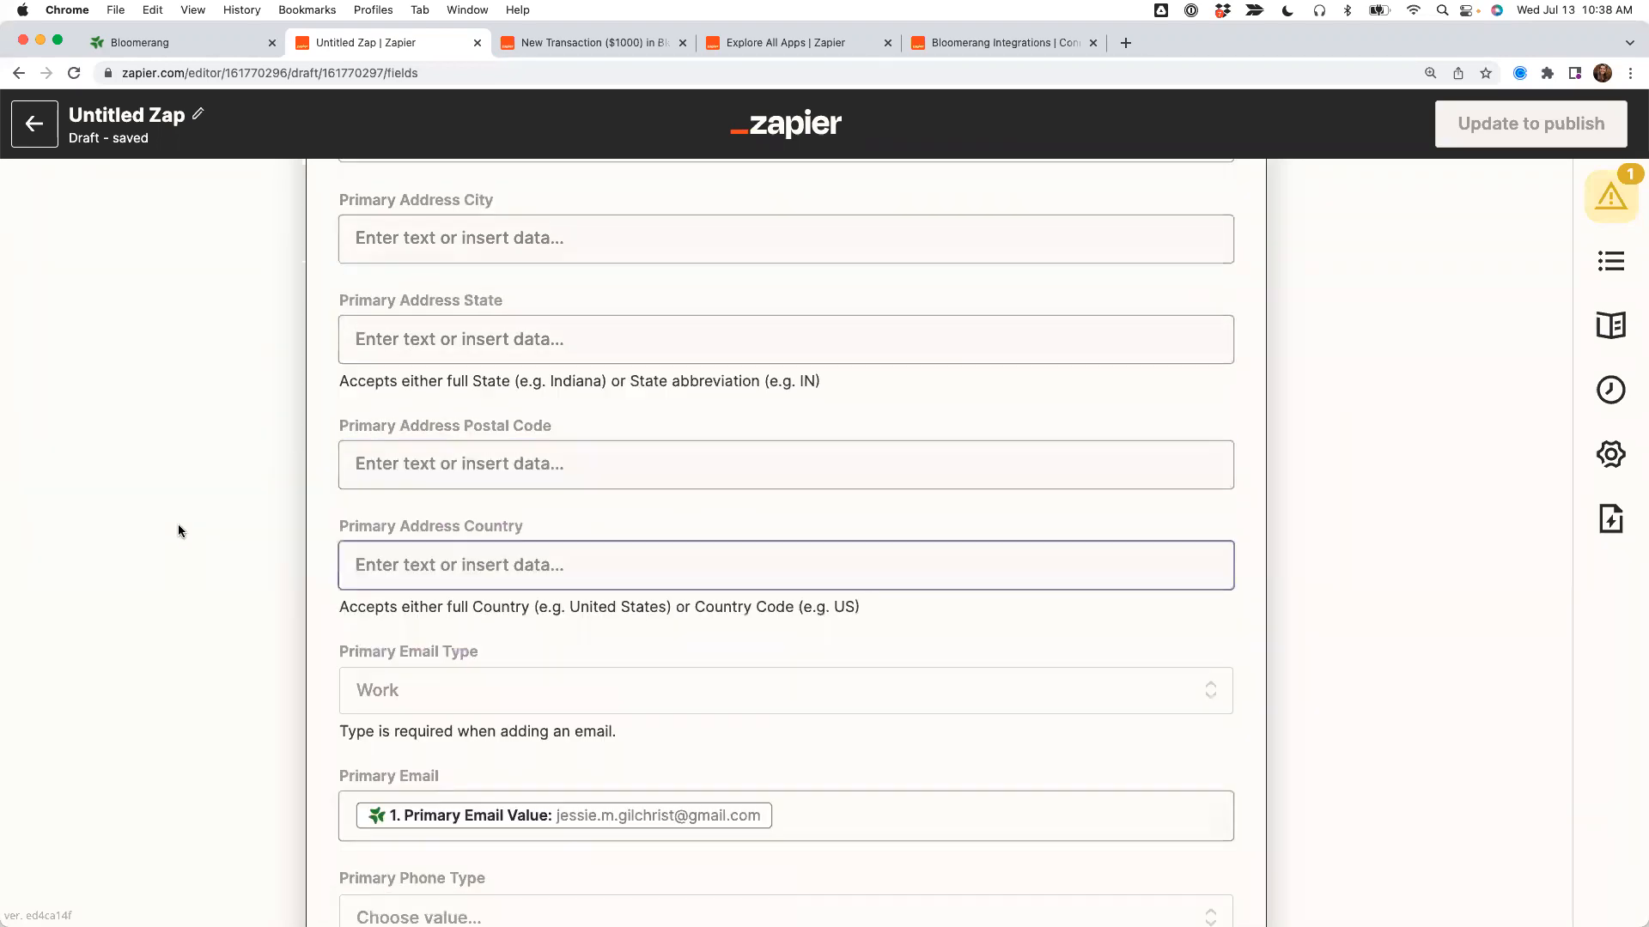
Continue to the action test and send the mapped test constituent to Bloomerang.
{"action": "scroll", "coordinate": [178, 530], "scroll_direction": "down", "scroll_amount": 10}
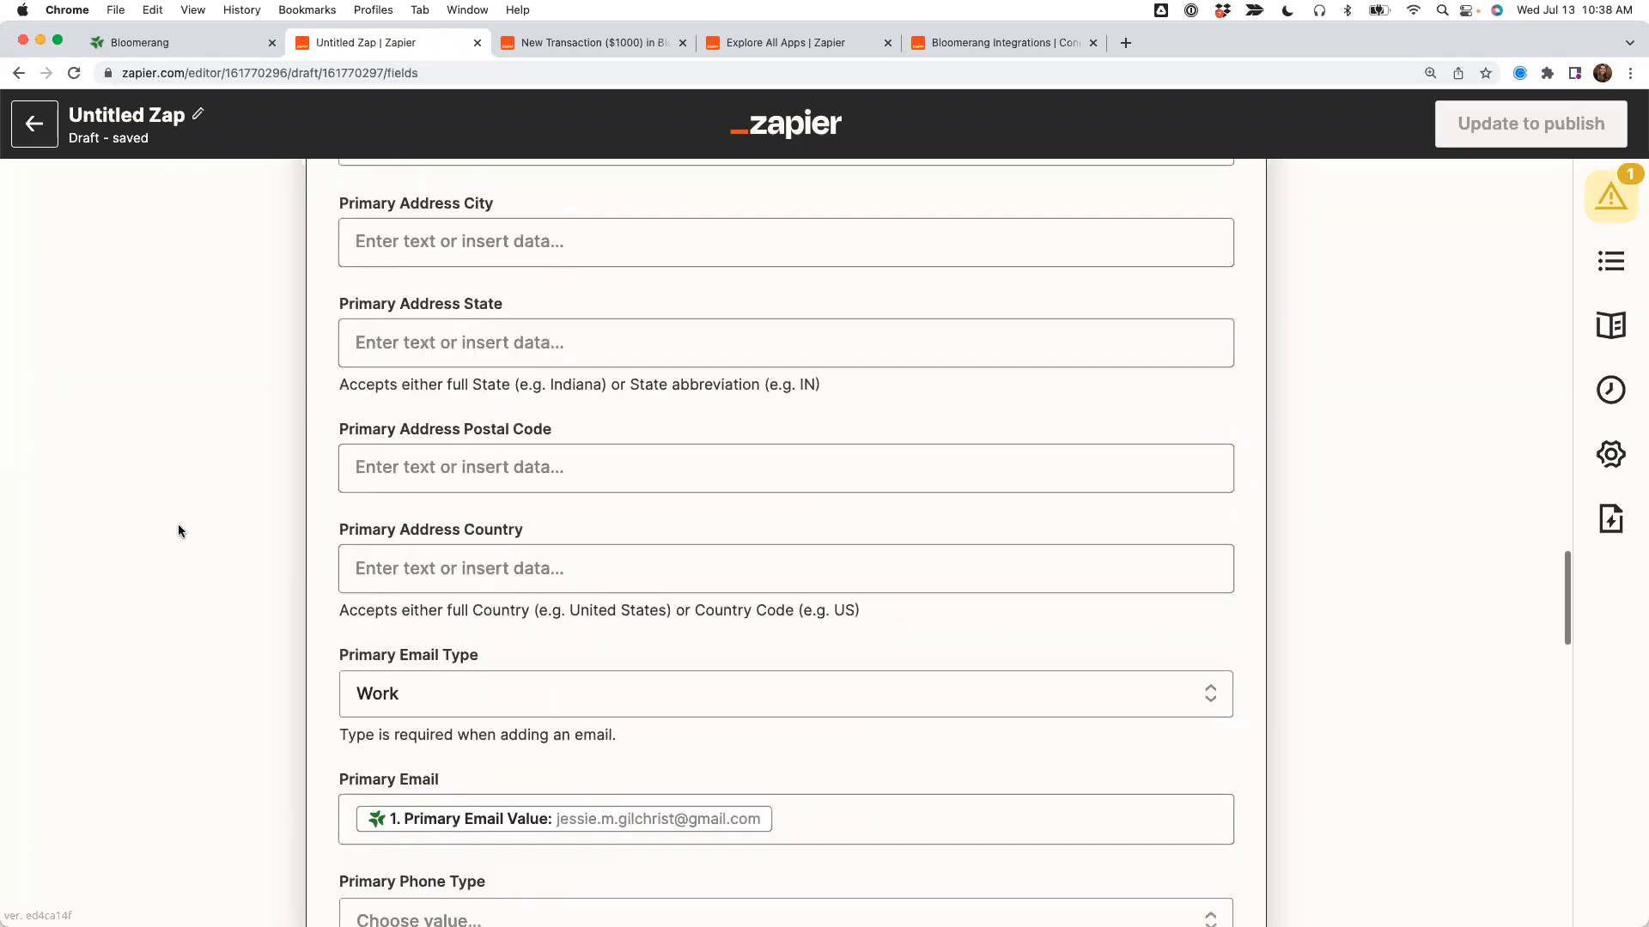
{"action": "scroll", "coordinate": [180, 531], "scroll_direction": "down", "scroll_amount": 18}
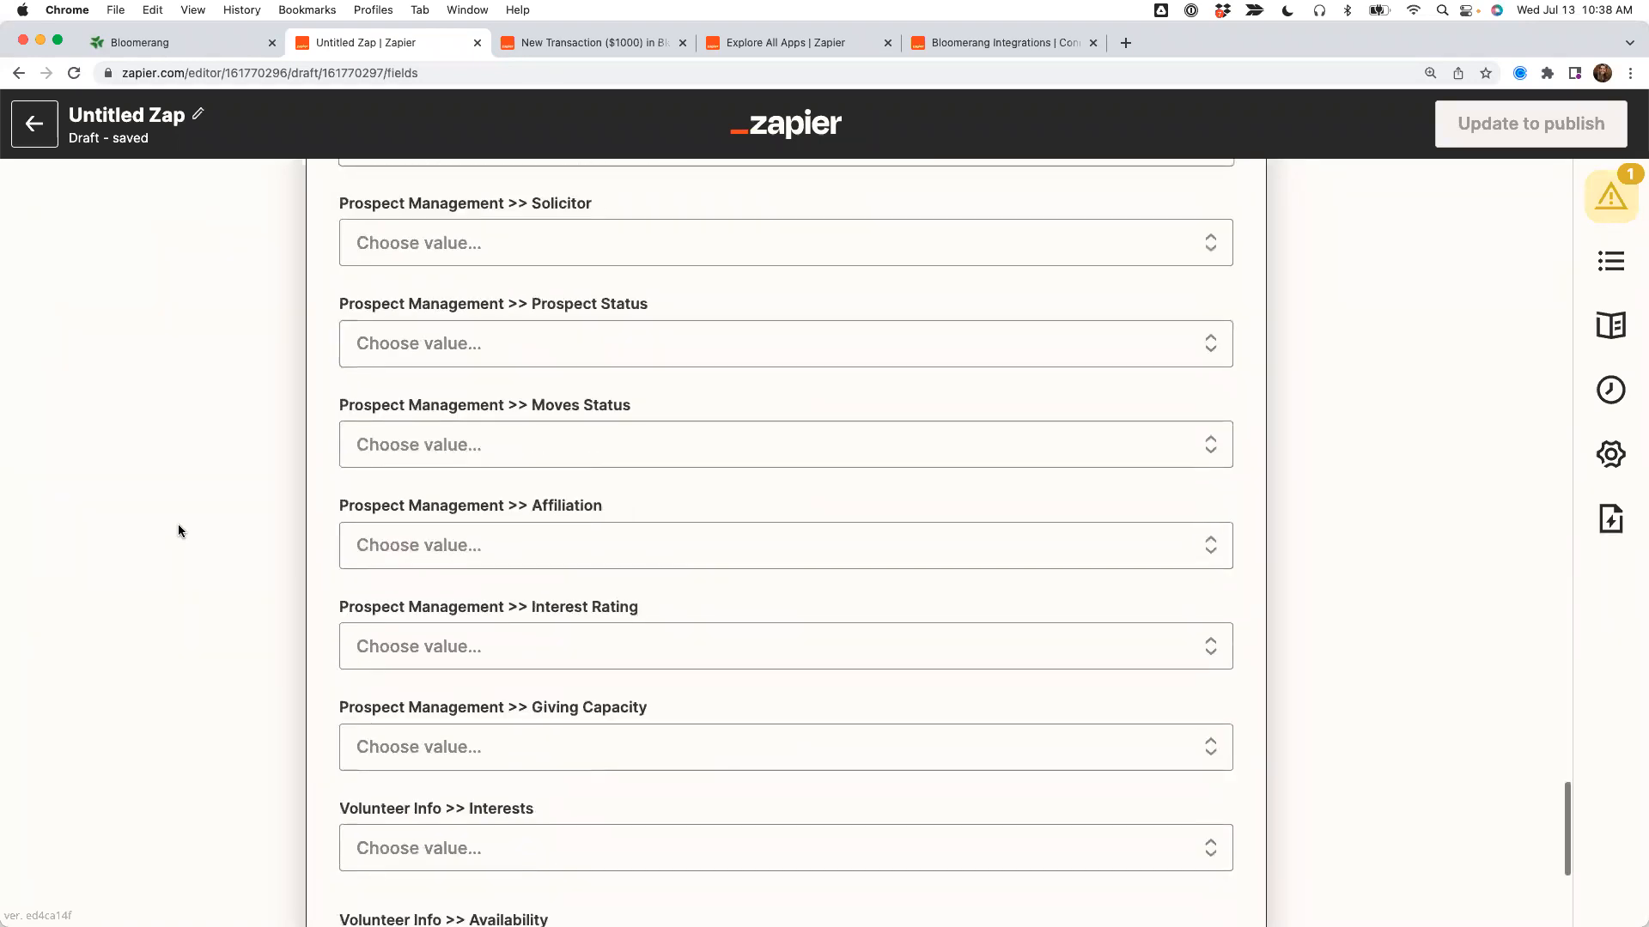
{"action": "left_click", "coordinate": [434, 779]}
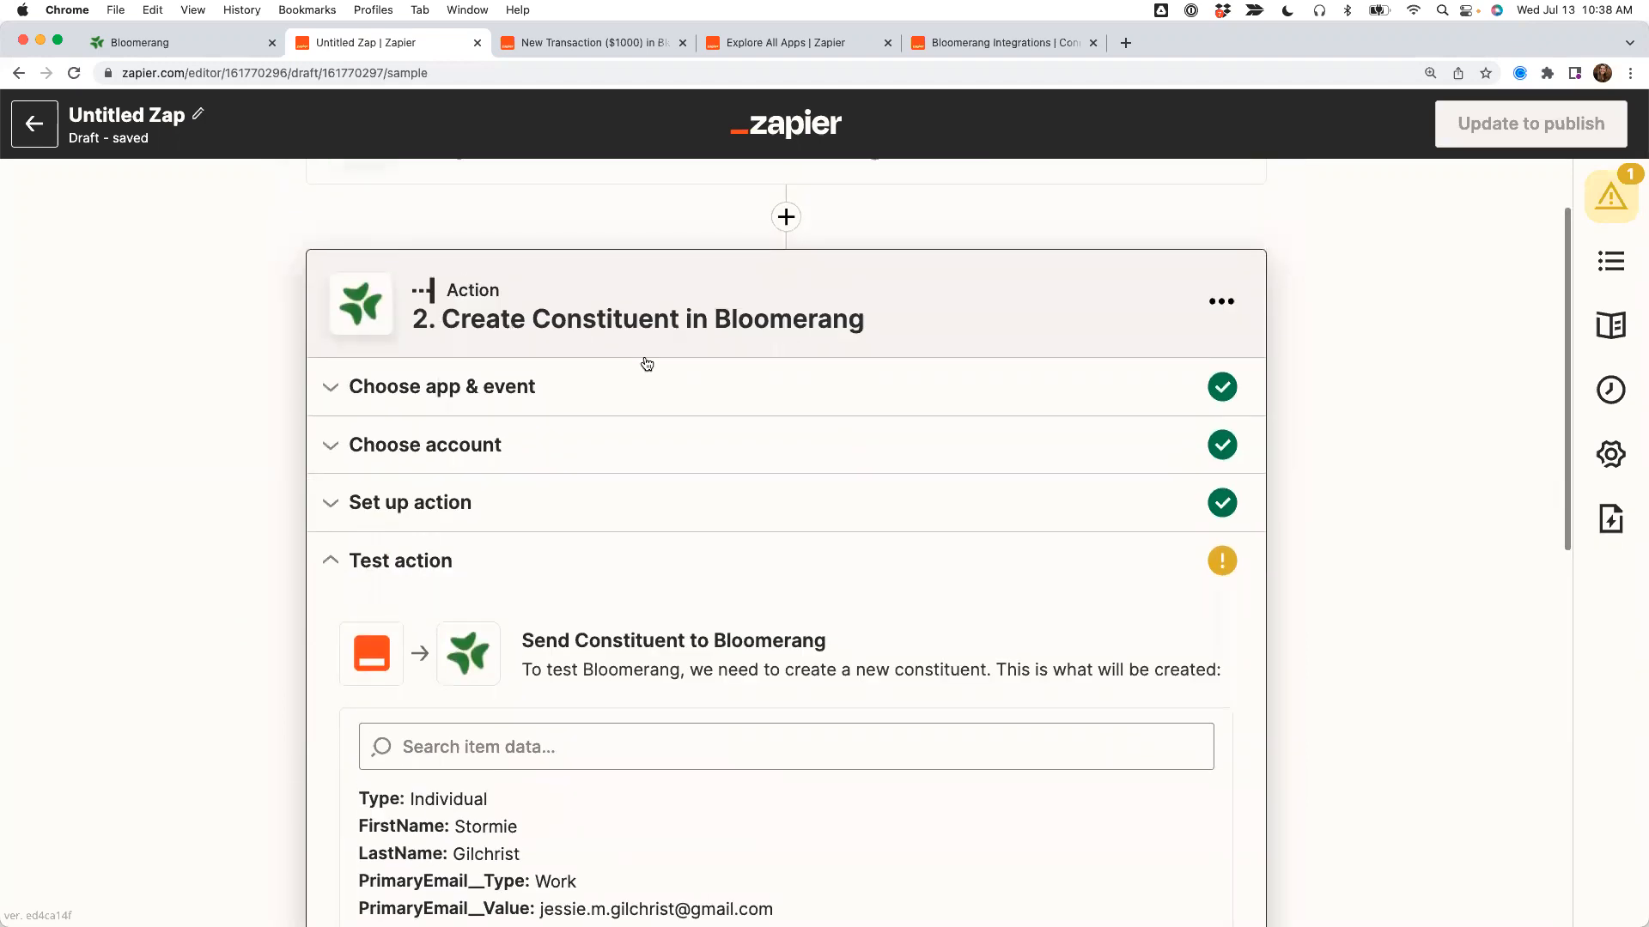
{"action": "scroll", "coordinate": [194, 539], "scroll_direction": "down", "scroll_amount": 6}
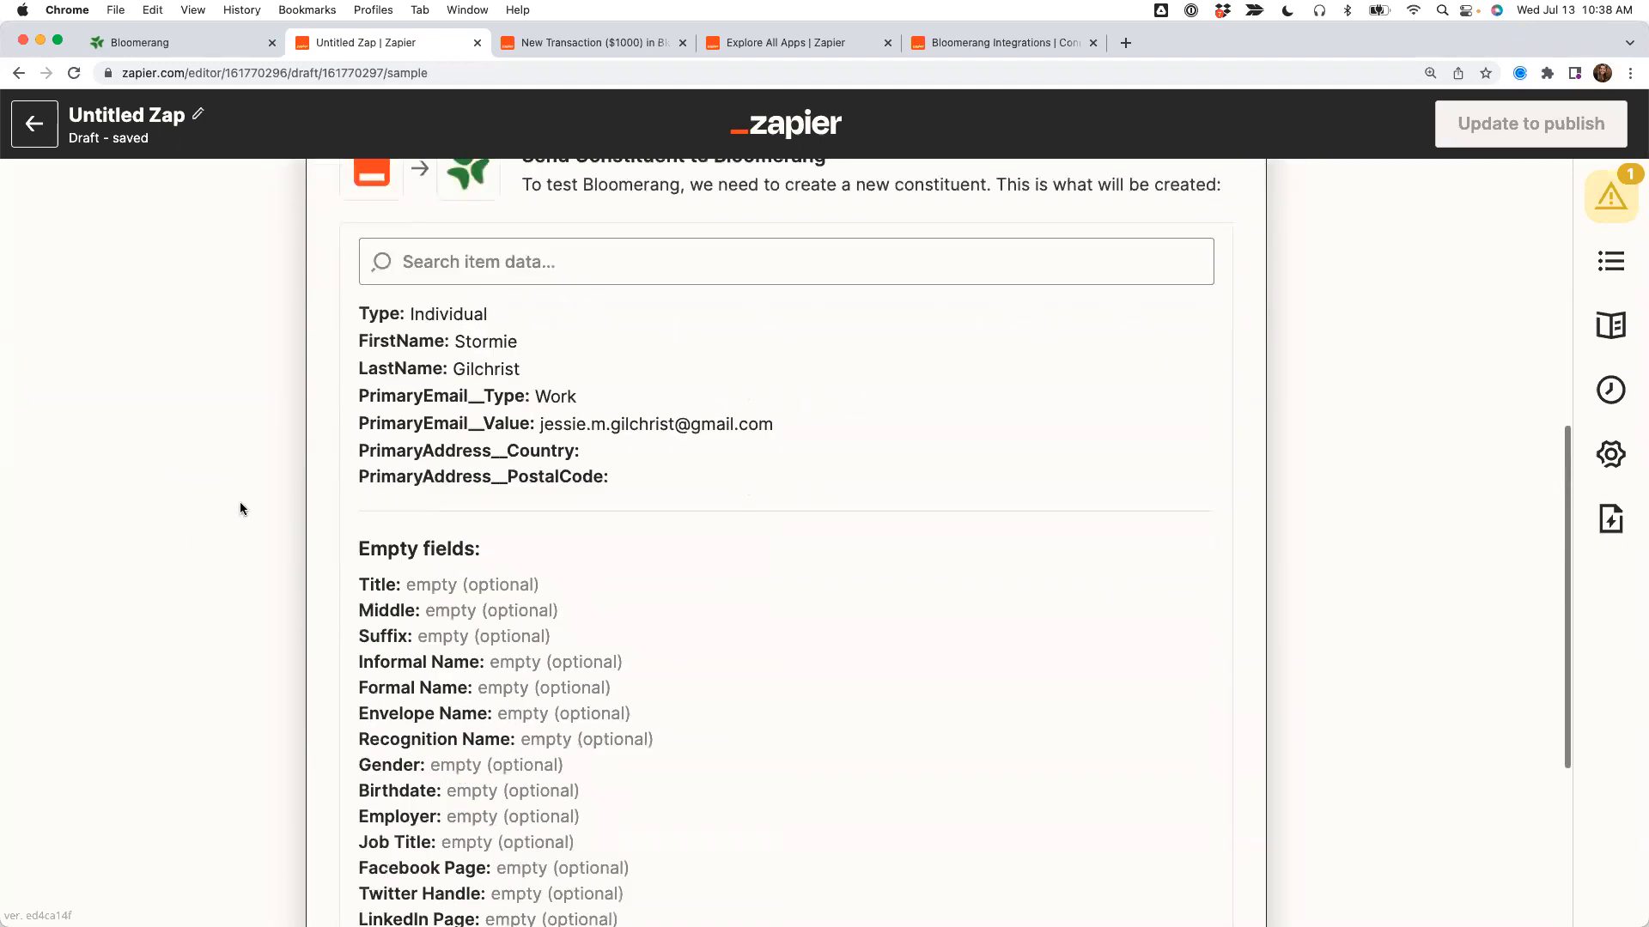
{"action": "scroll", "coordinate": [254, 493], "scroll_direction": "down", "scroll_amount": 4}
{"action": "left_click", "coordinate": [404, 726]}
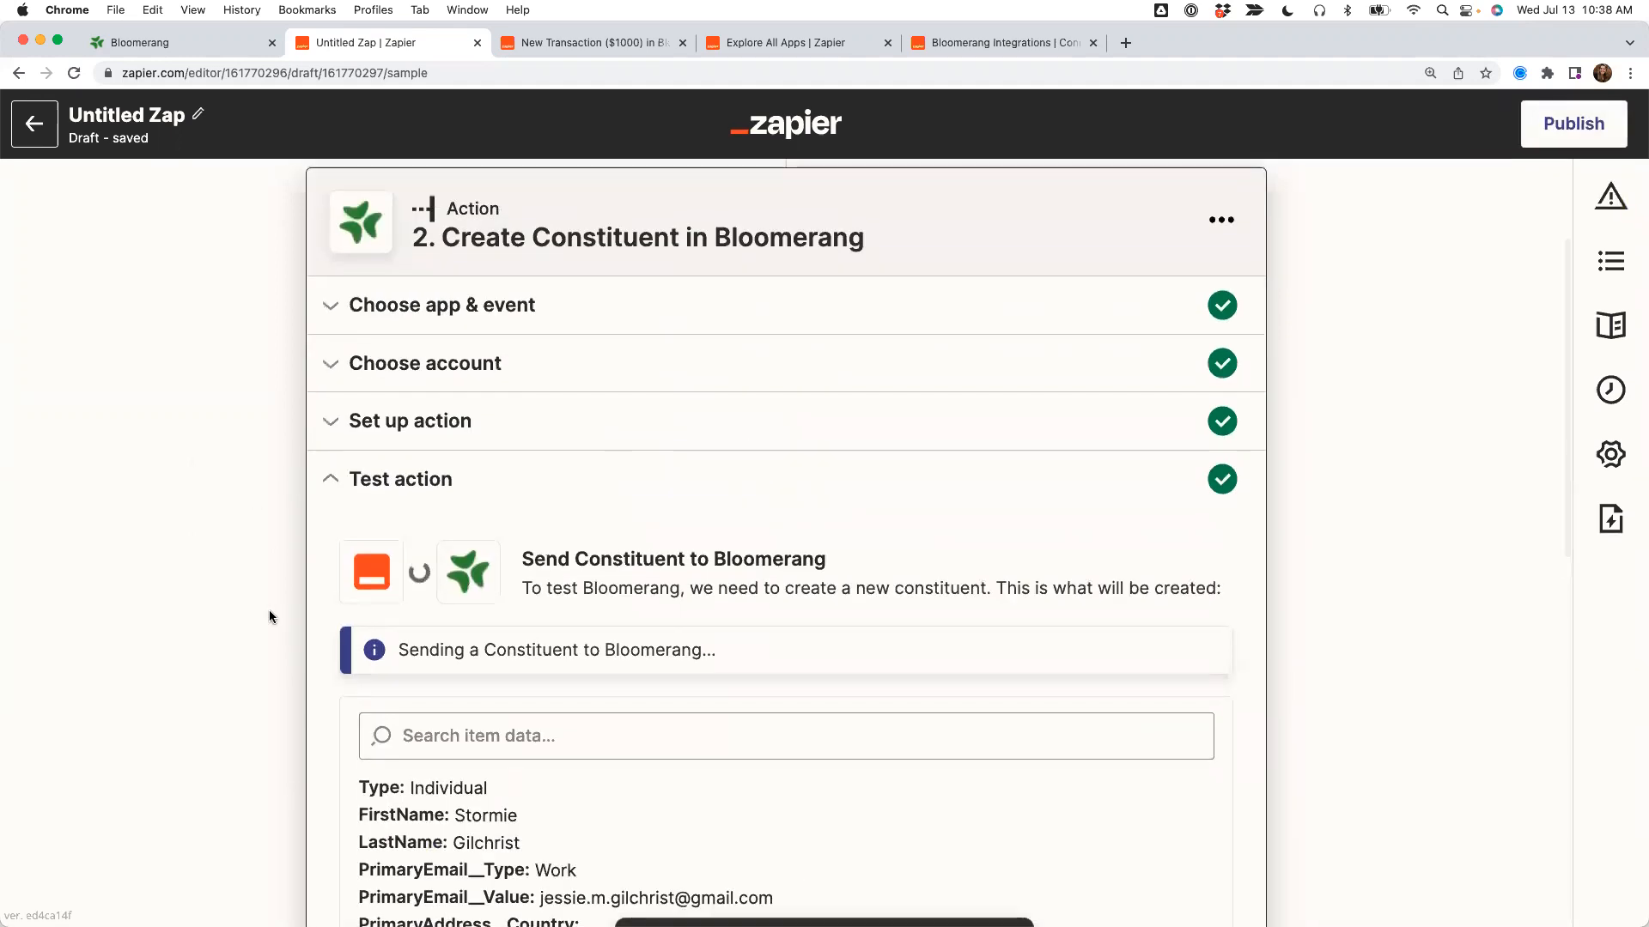
{"action": "scroll", "coordinate": [268, 616], "scroll_direction": "down", "scroll_amount": 1}
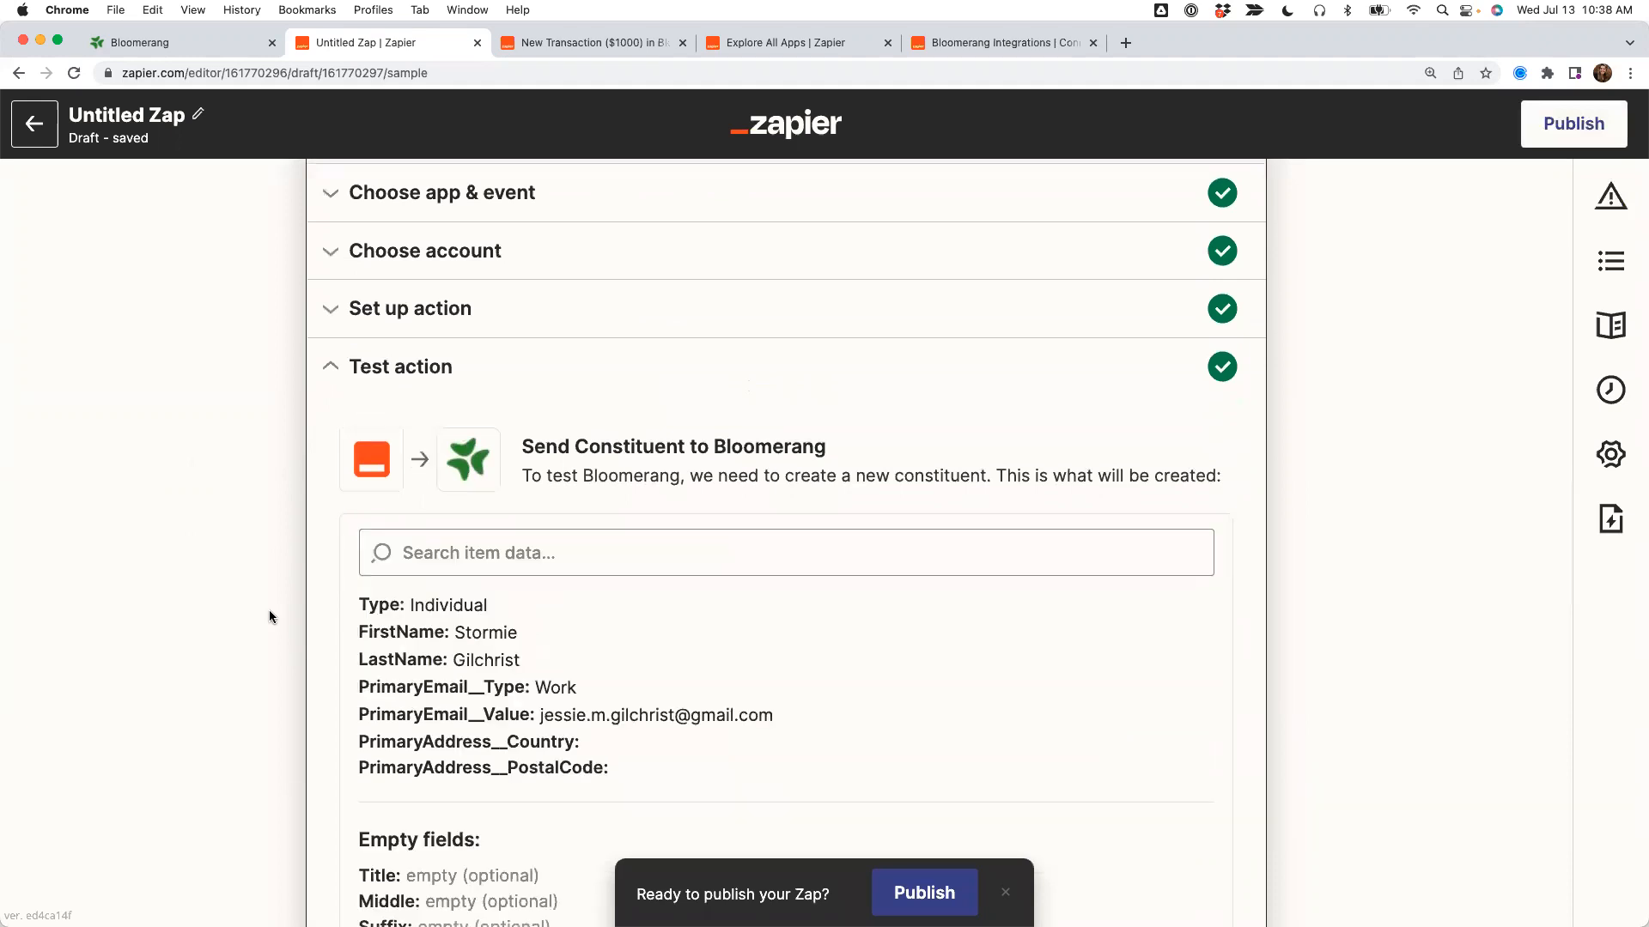
{"action": "left_click_drag", "start_coordinate": [403, 537], "coordinate": [871, 529]}
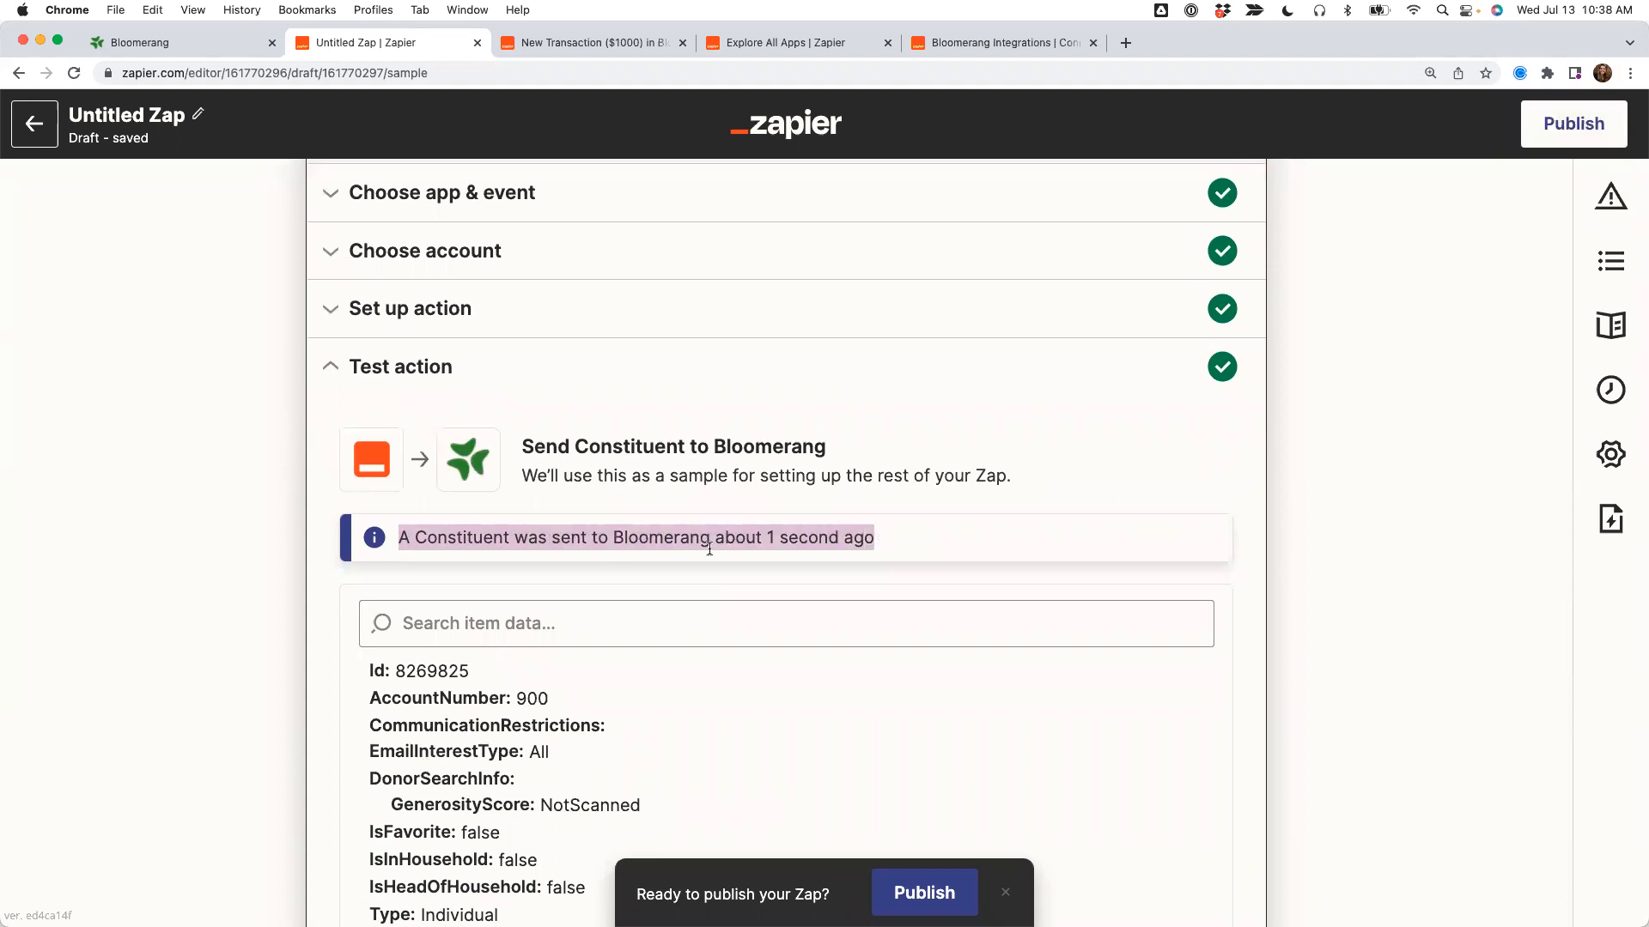
Switch to Bloomerang, search for the test constituent by first name, and open the newly created record's profile.
{"action": "left_click", "coordinate": [151, 44]}
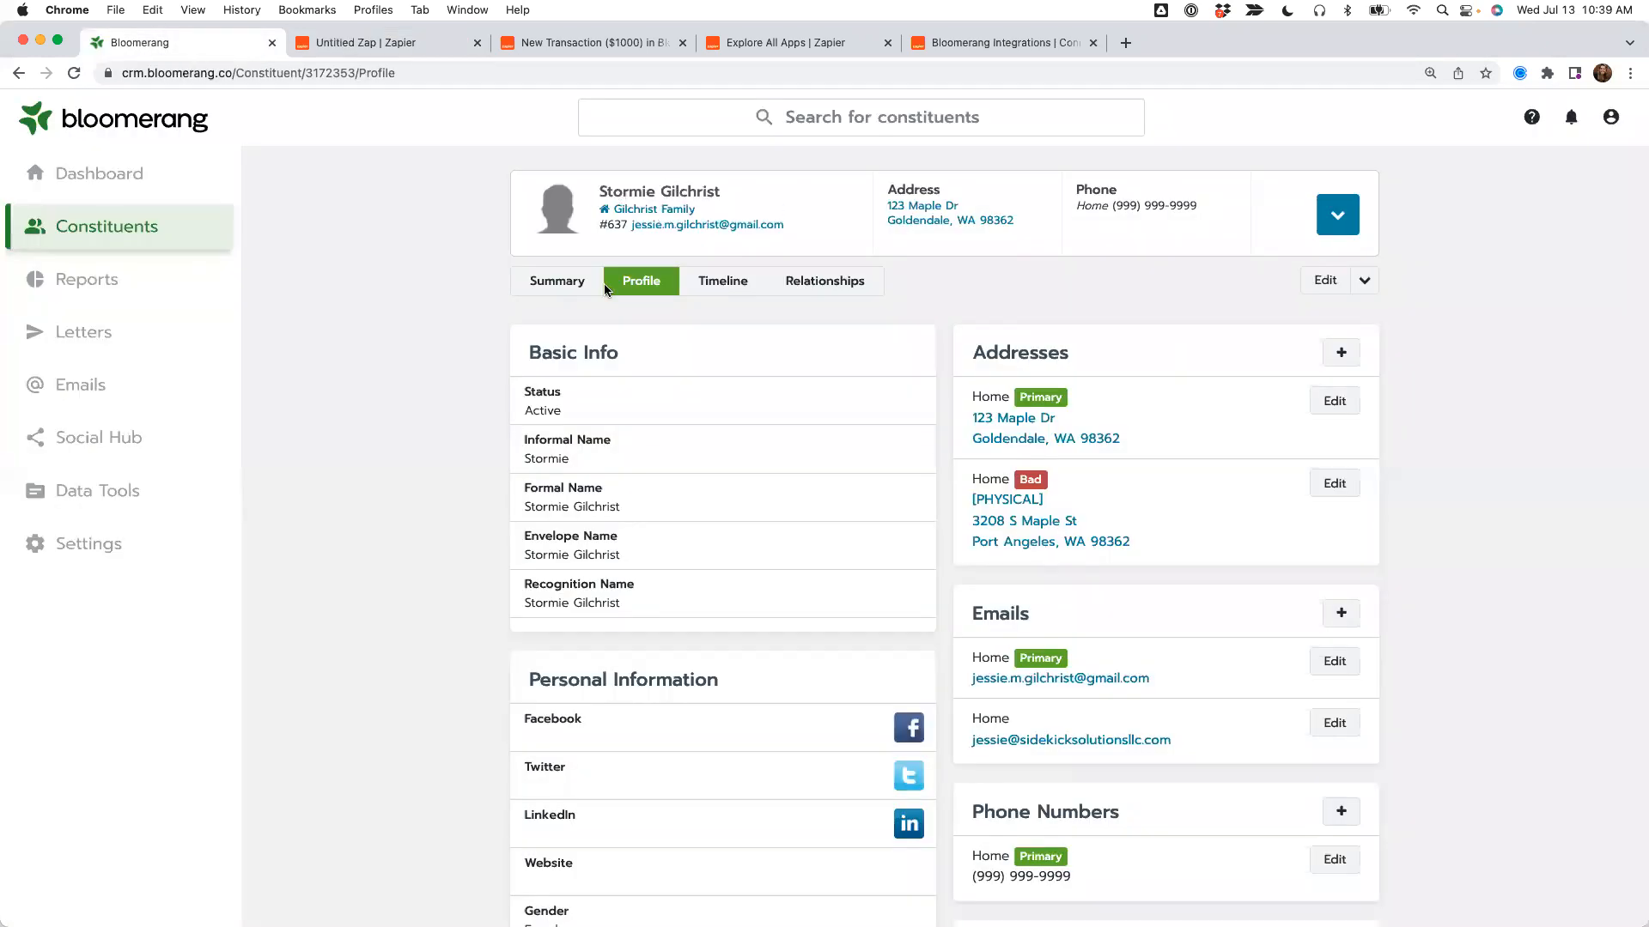
{"action": "left_click", "coordinate": [868, 116]}
{"action": "type", "text": "Stormie"}
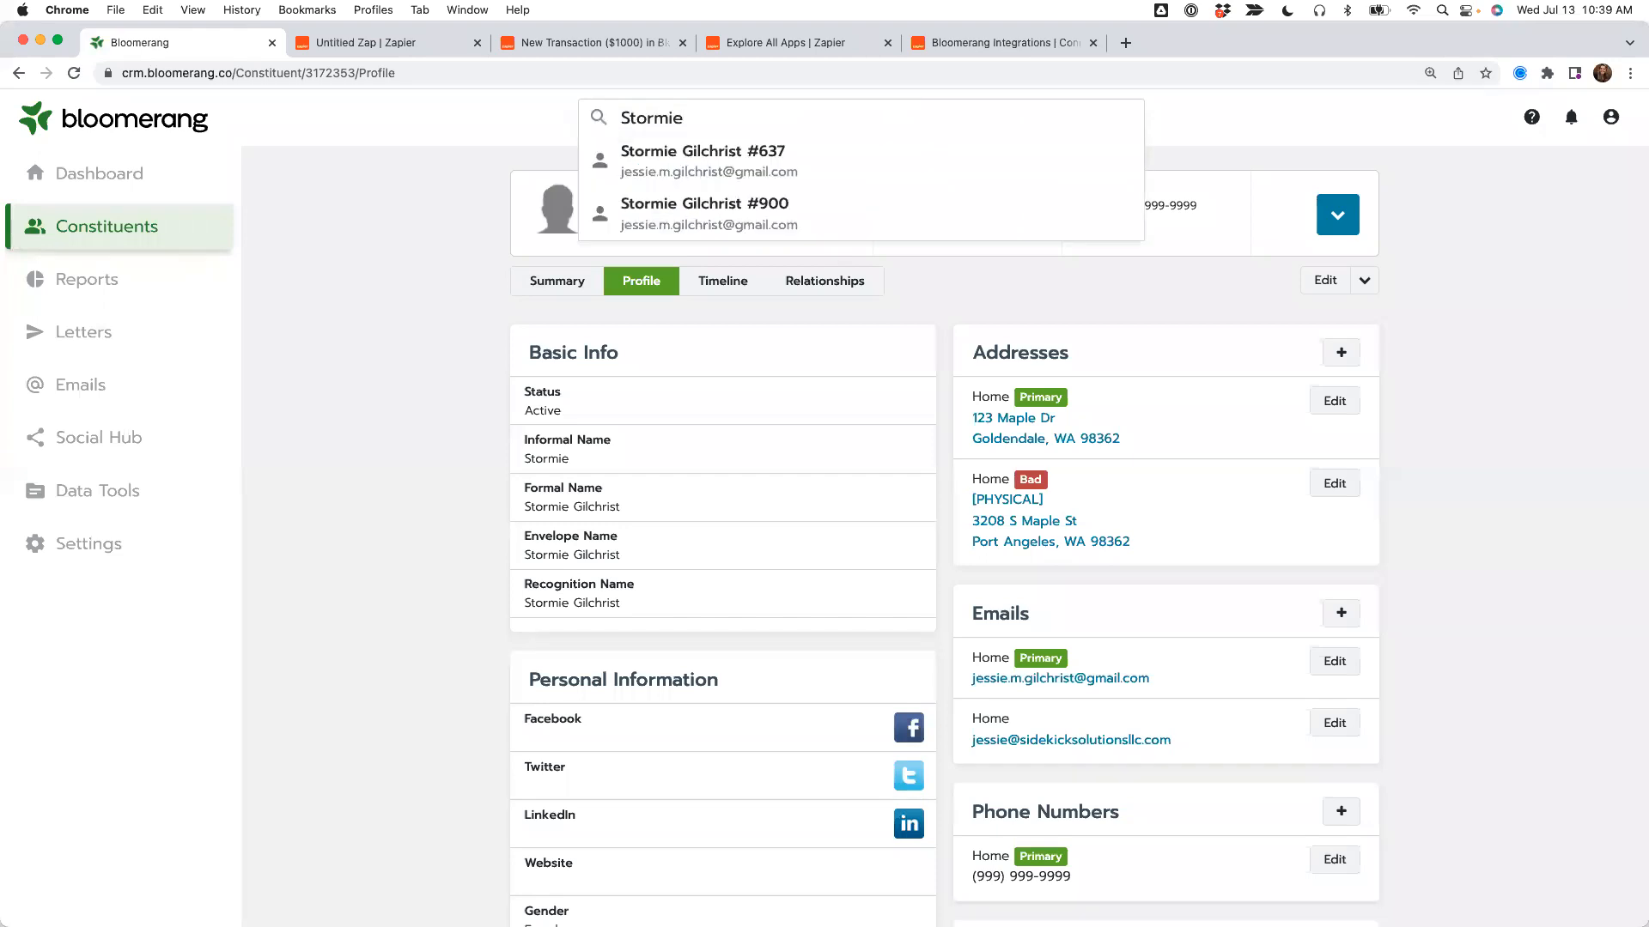
{"action": "left_click", "coordinate": [714, 208]}
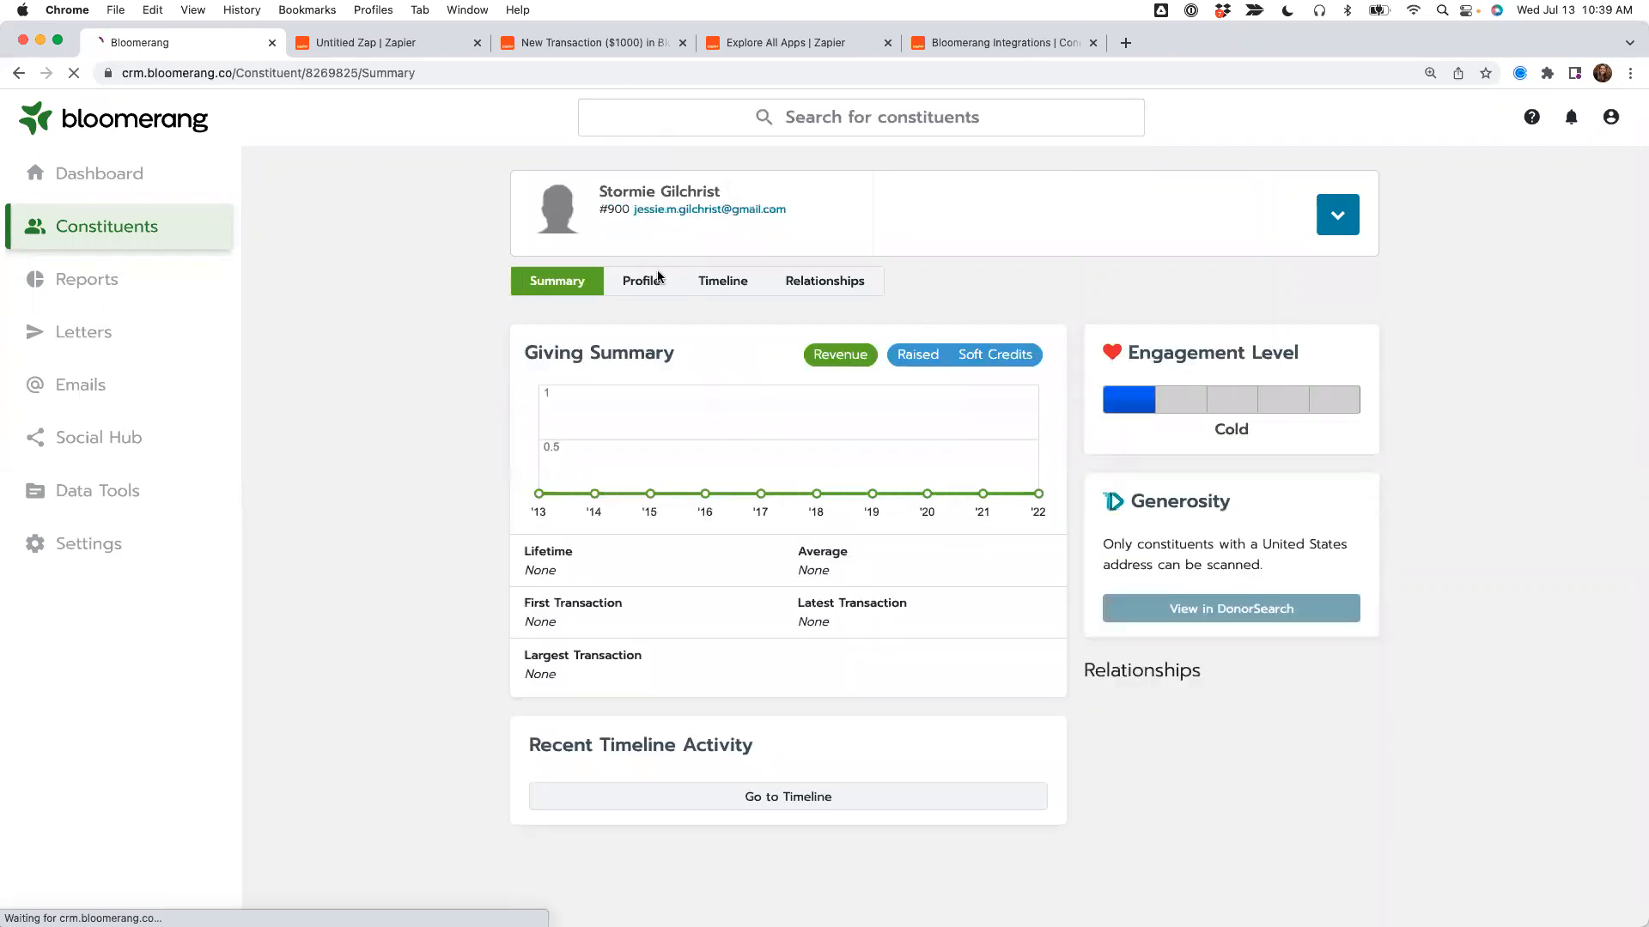
{"action": "left_click", "coordinate": [648, 288]}
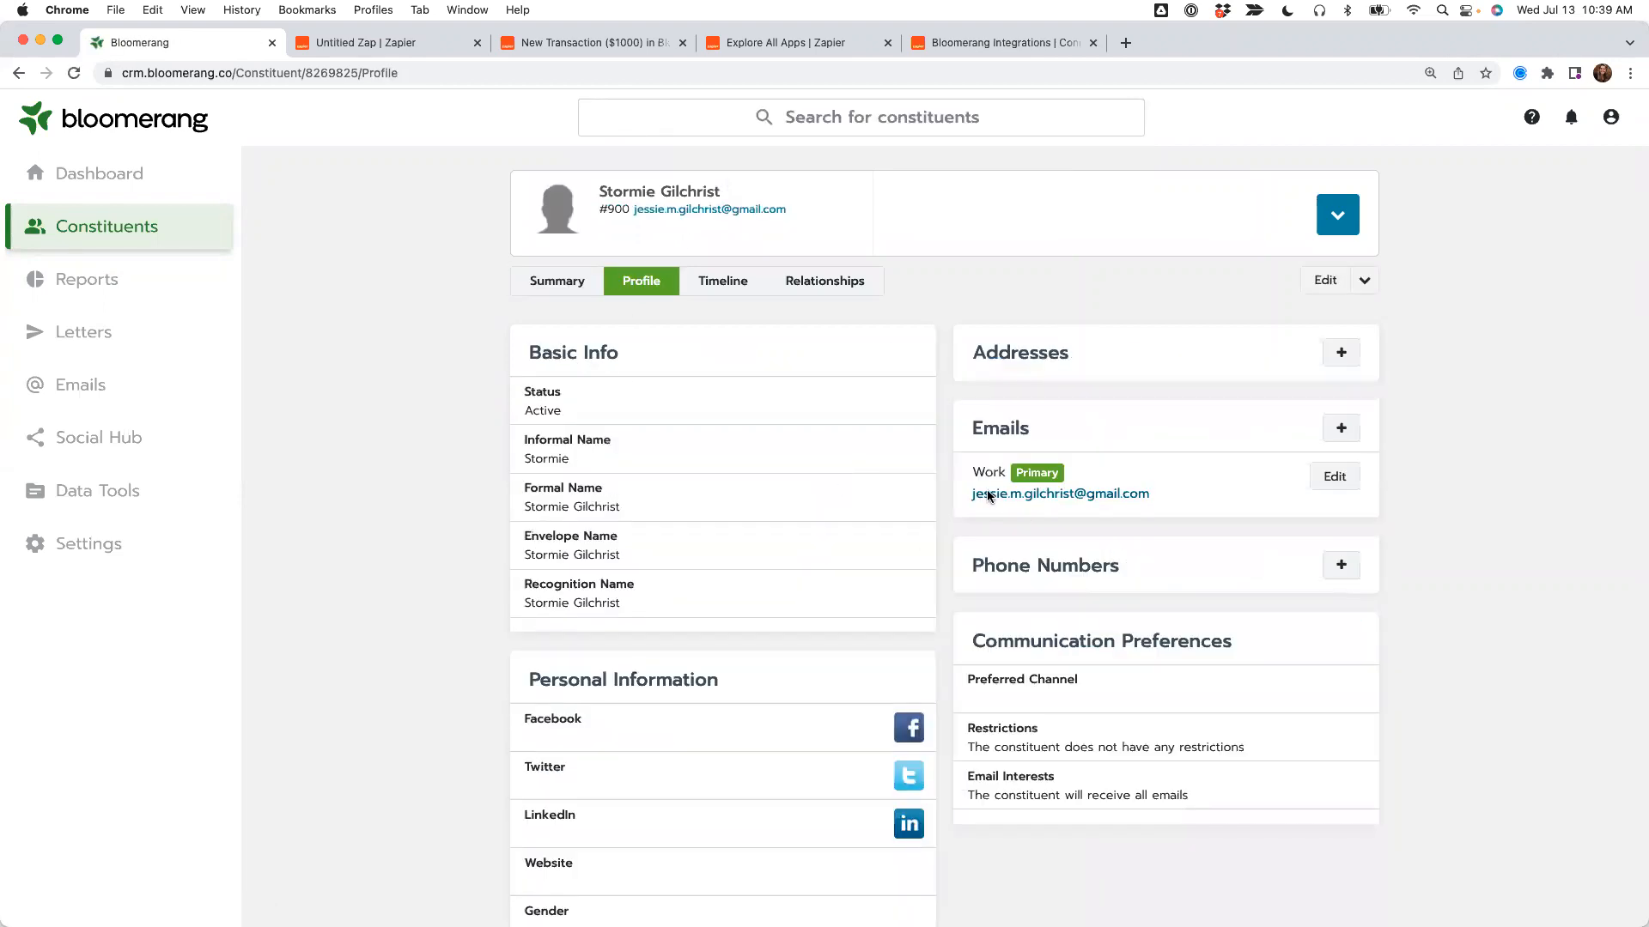
Examine the Created and Last Modified details at the end of the new constituent's profile.
{"action": "scroll", "coordinate": [497, 581], "scroll_direction": "down", "scroll_amount": 15}
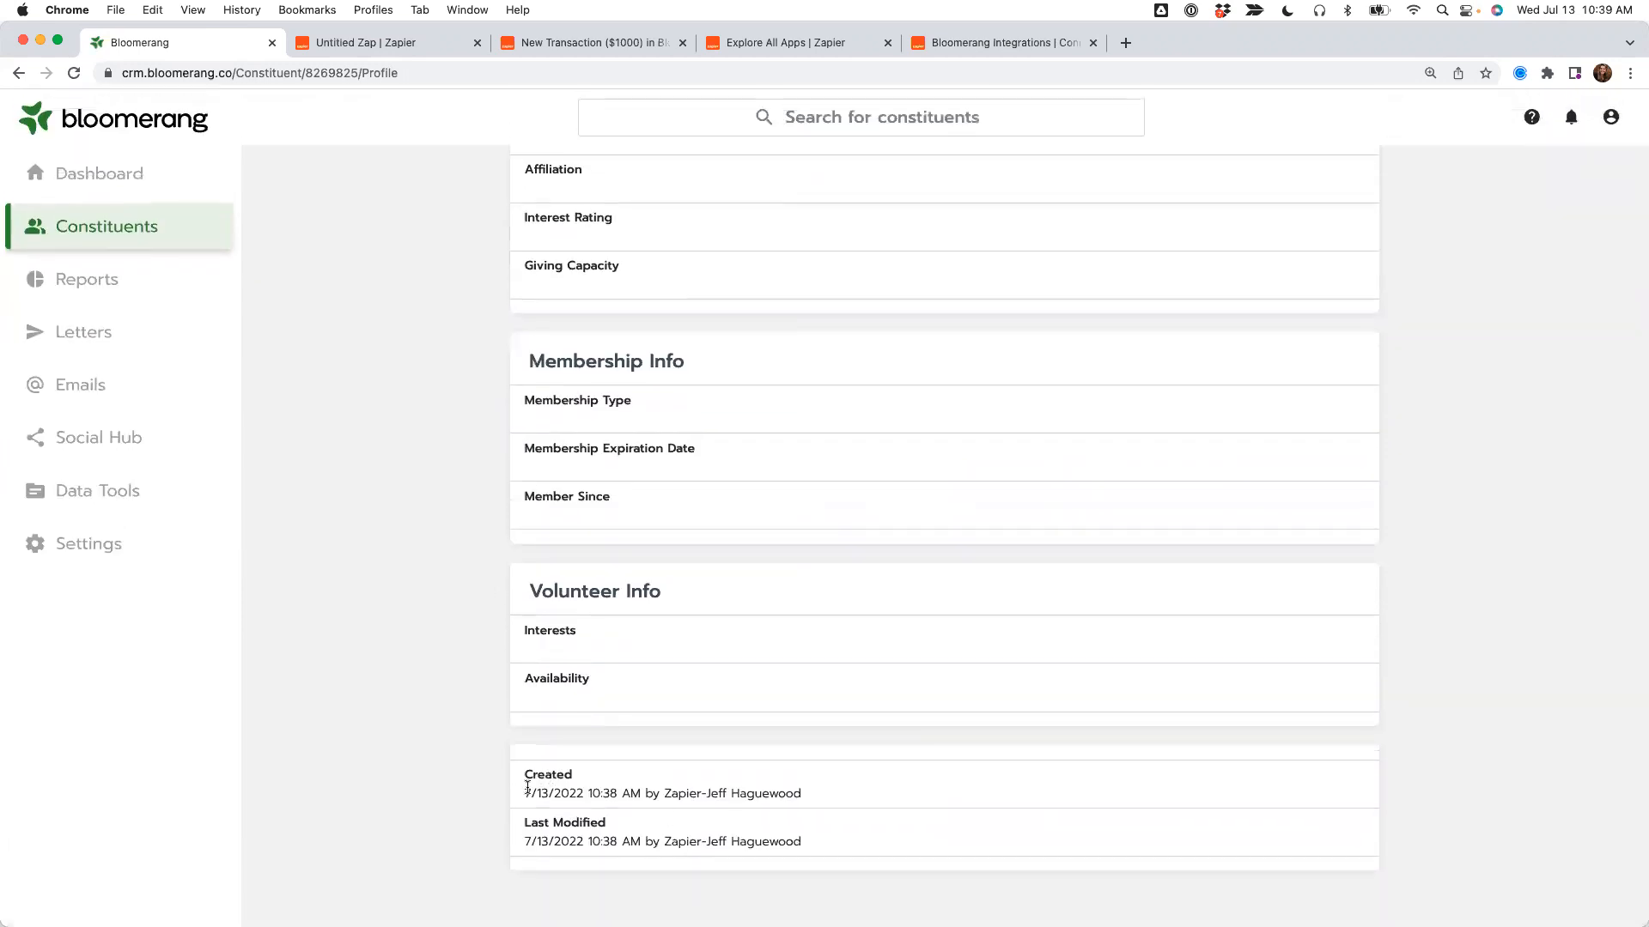
{"action": "left_click_drag", "start_coordinate": [525, 791], "coordinate": [795, 790]}
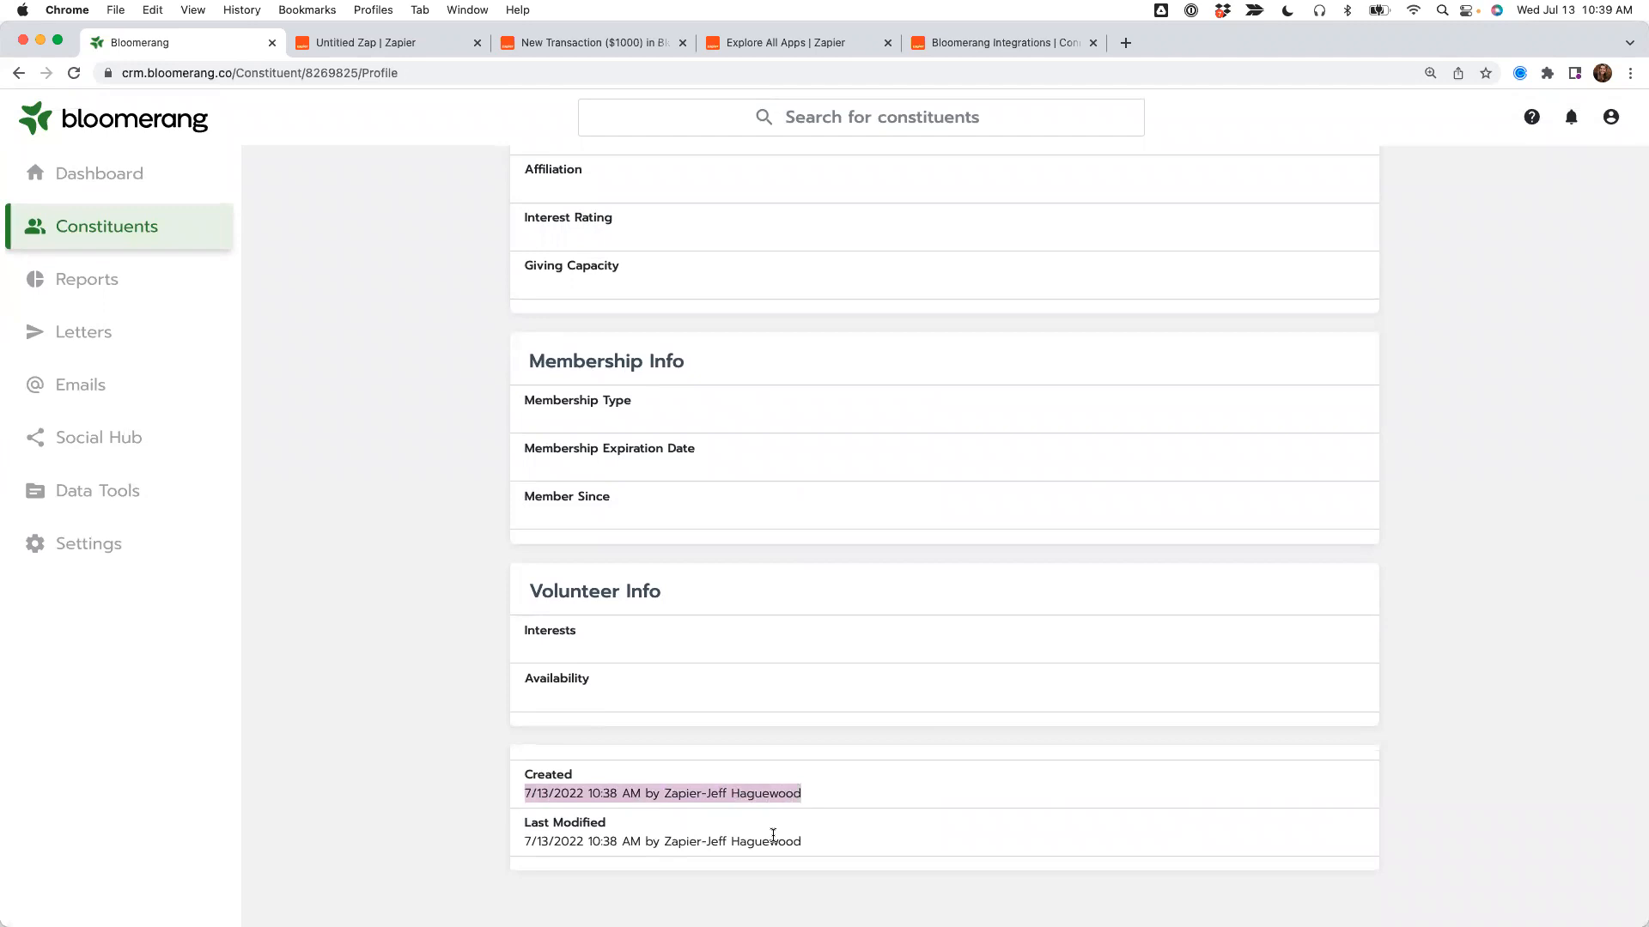
{"action": "scroll", "coordinate": [773, 834], "scroll_direction": "up", "scroll_amount": 15}
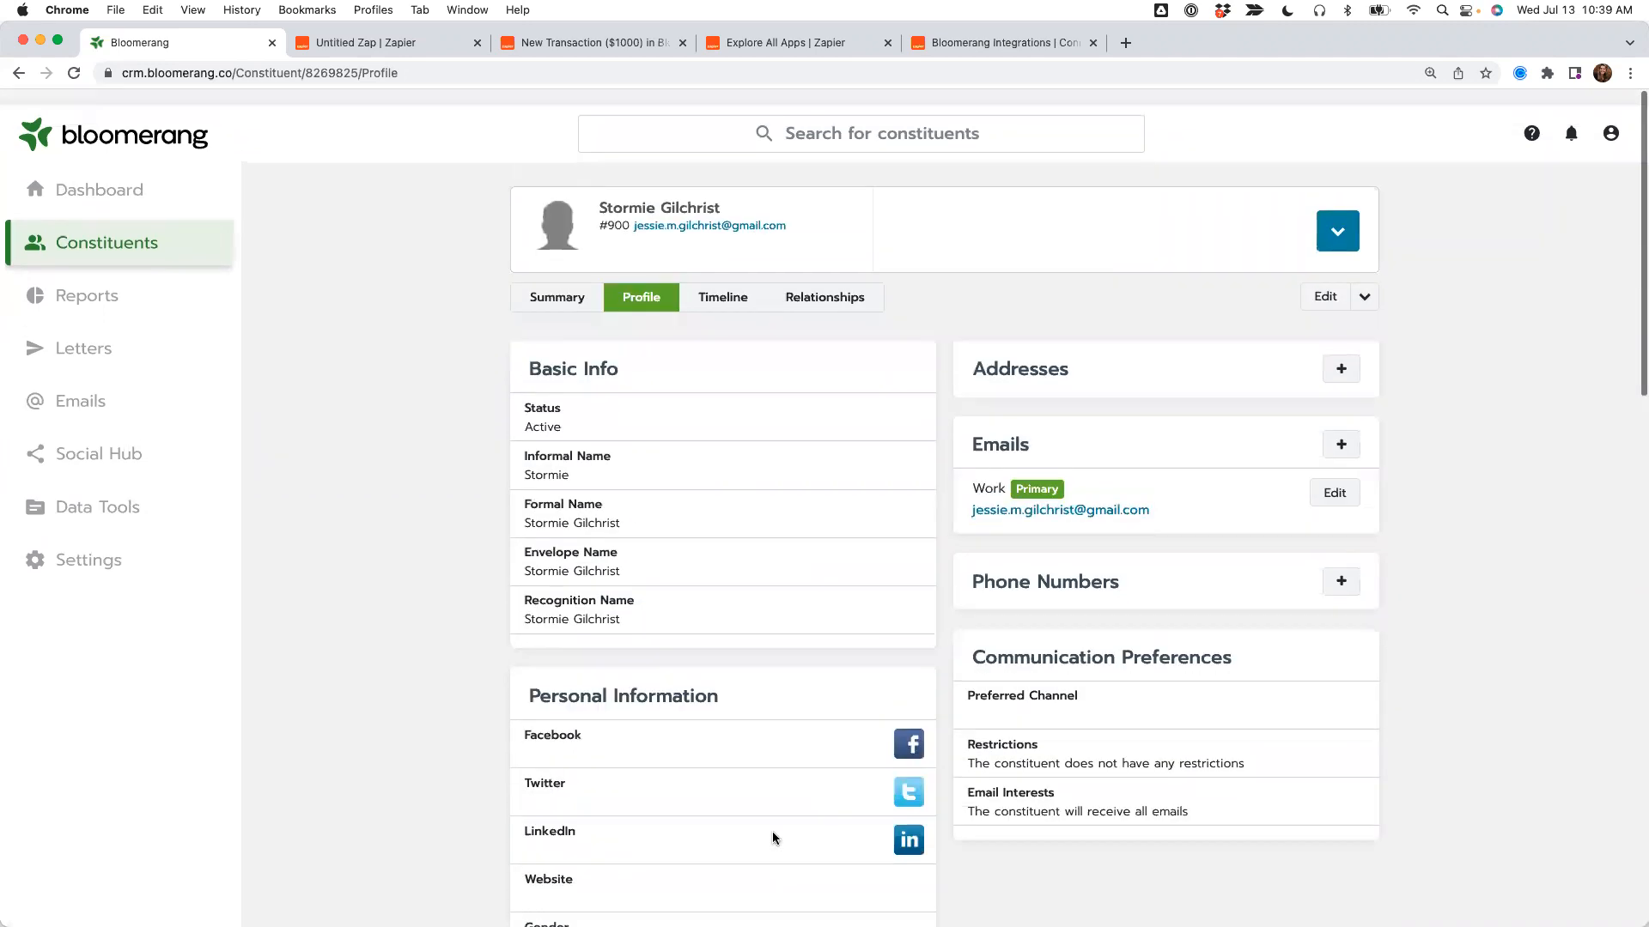
Switch back to the Zap in Zapier and review the Create Constituent test result data.
{"action": "left_click", "coordinate": [440, 49]}
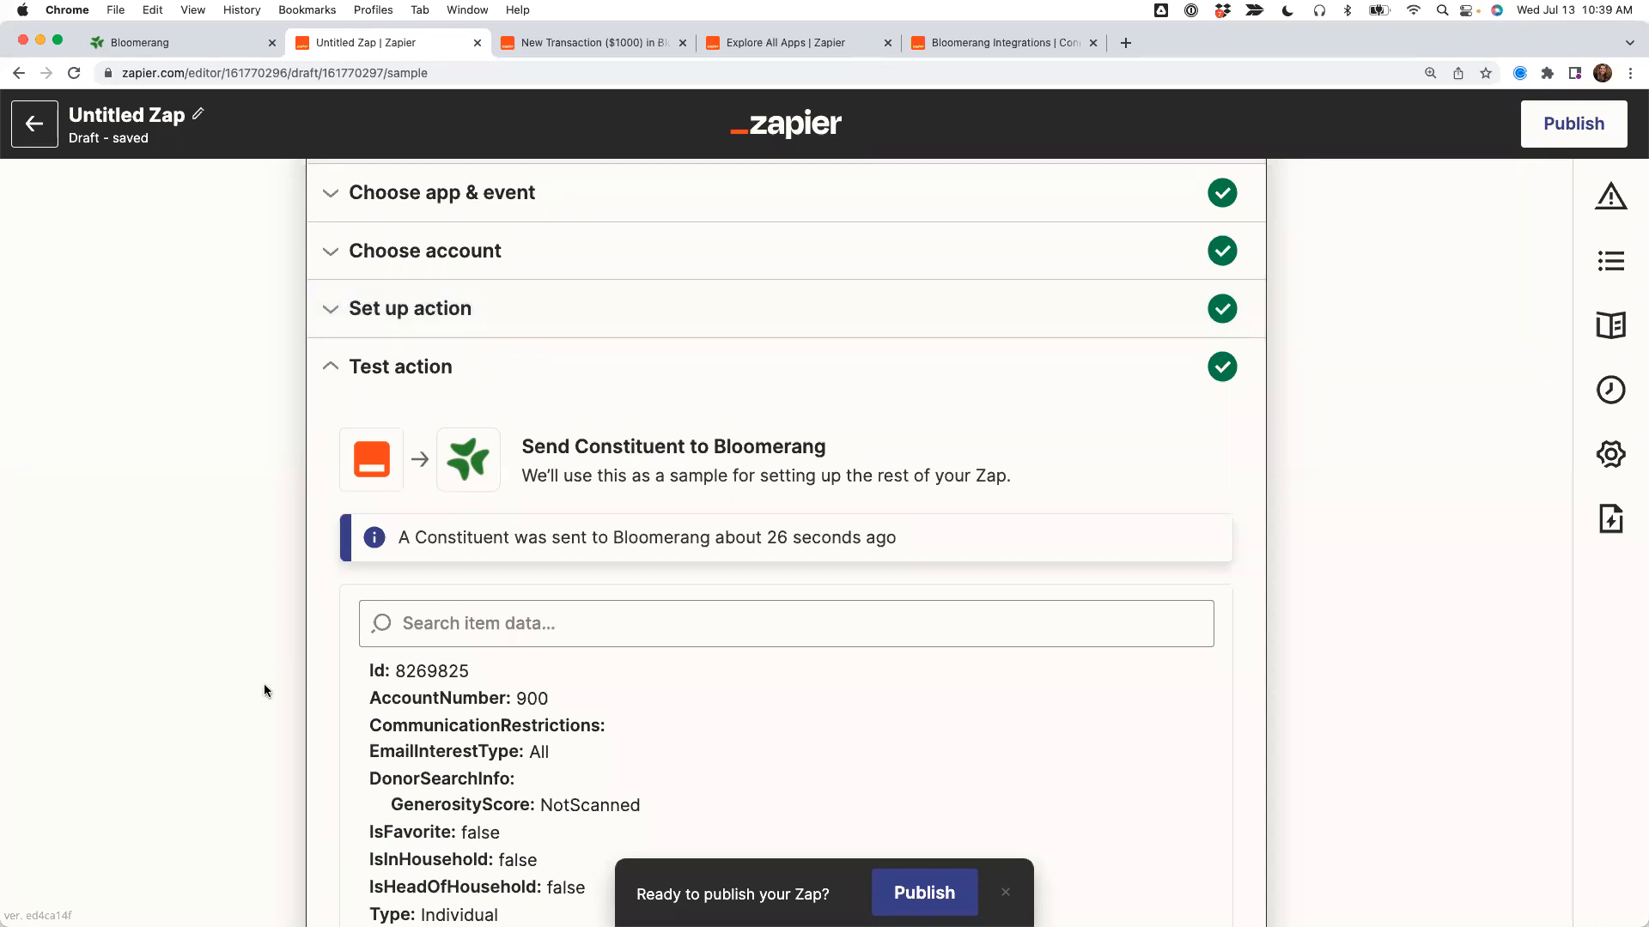
{"action": "scroll", "coordinate": [265, 684], "scroll_direction": "down", "scroll_amount": 5}
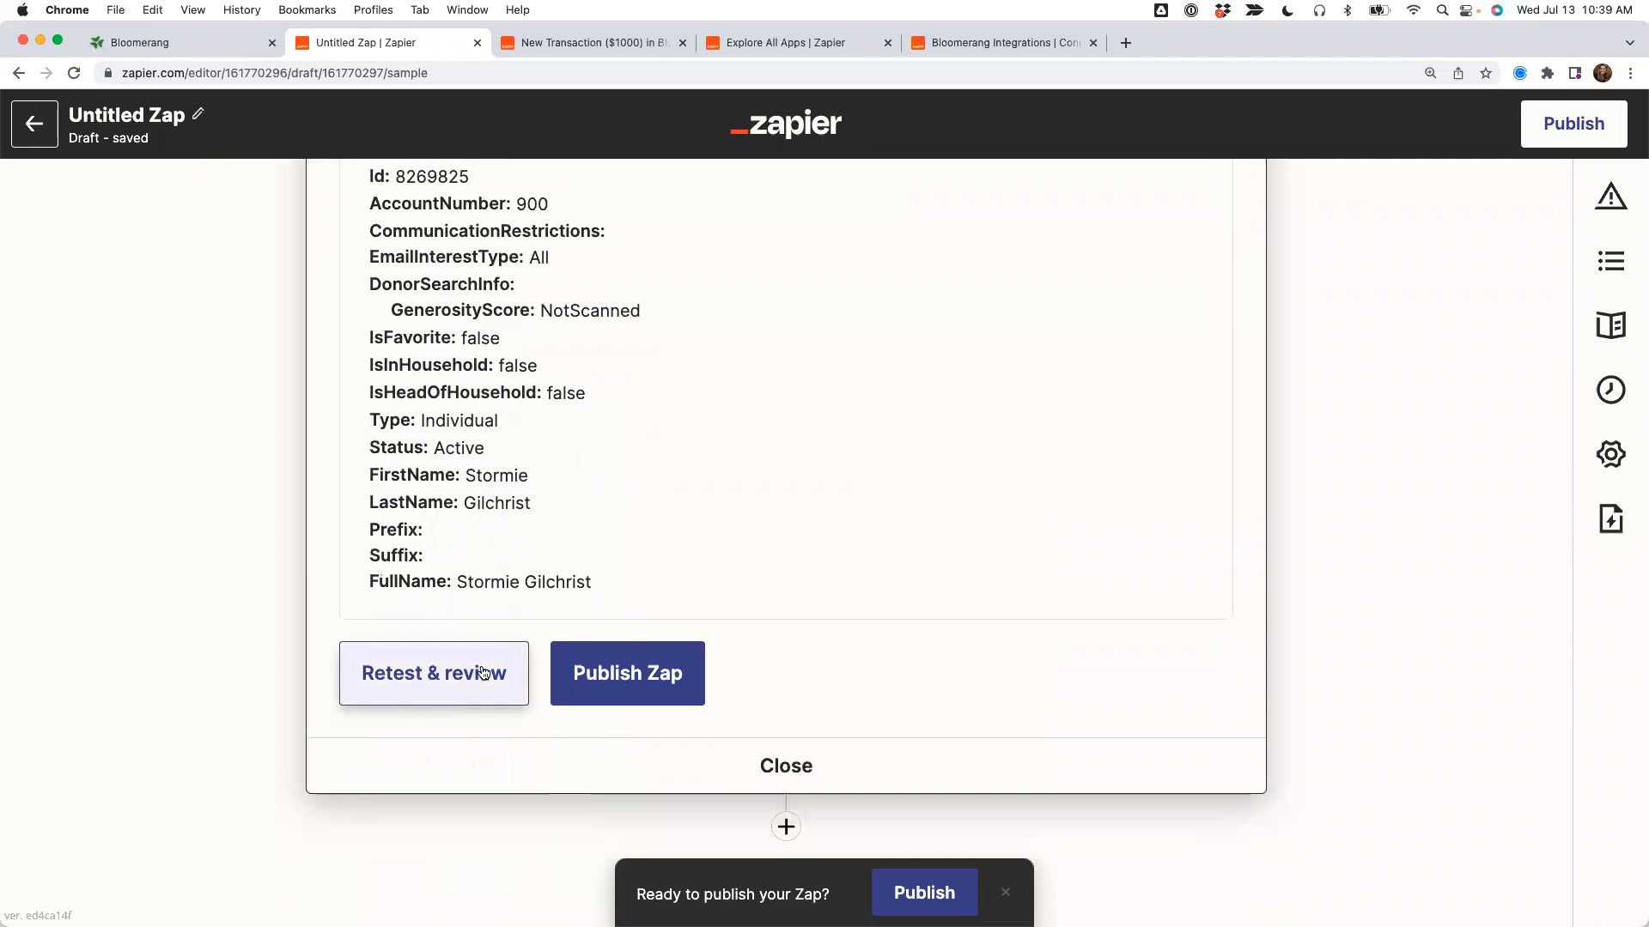
{"action": "scroll", "coordinate": [279, 681], "scroll_direction": "up", "scroll_amount": 6}
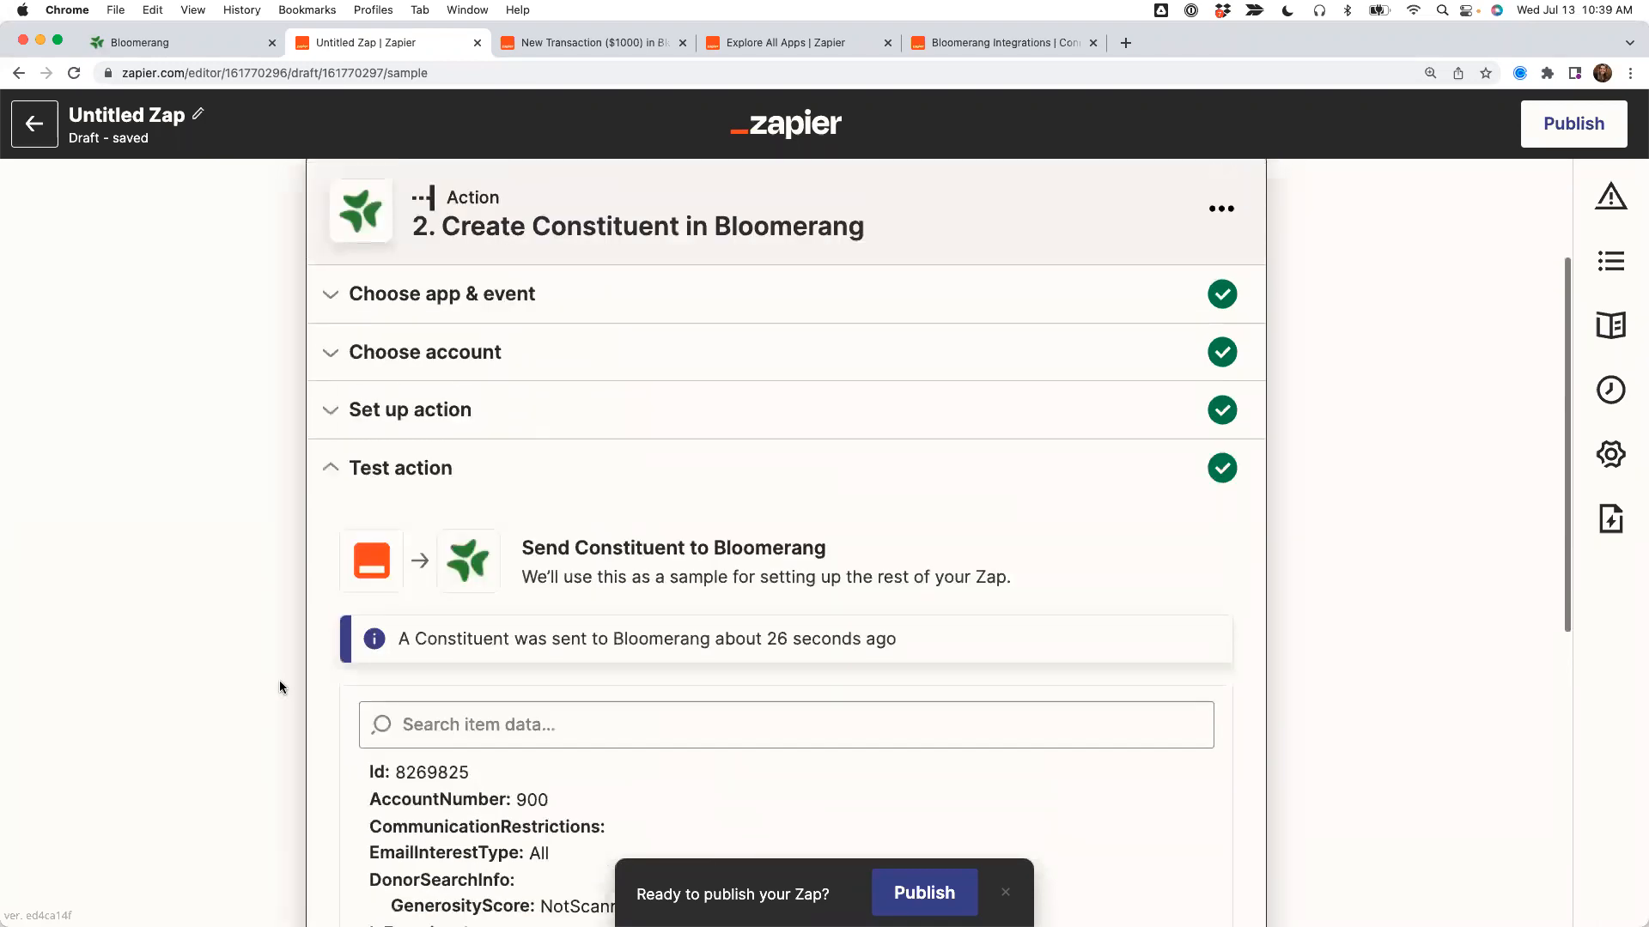
{"action": "scroll", "coordinate": [280, 680], "scroll_direction": "up", "scroll_amount": 1}
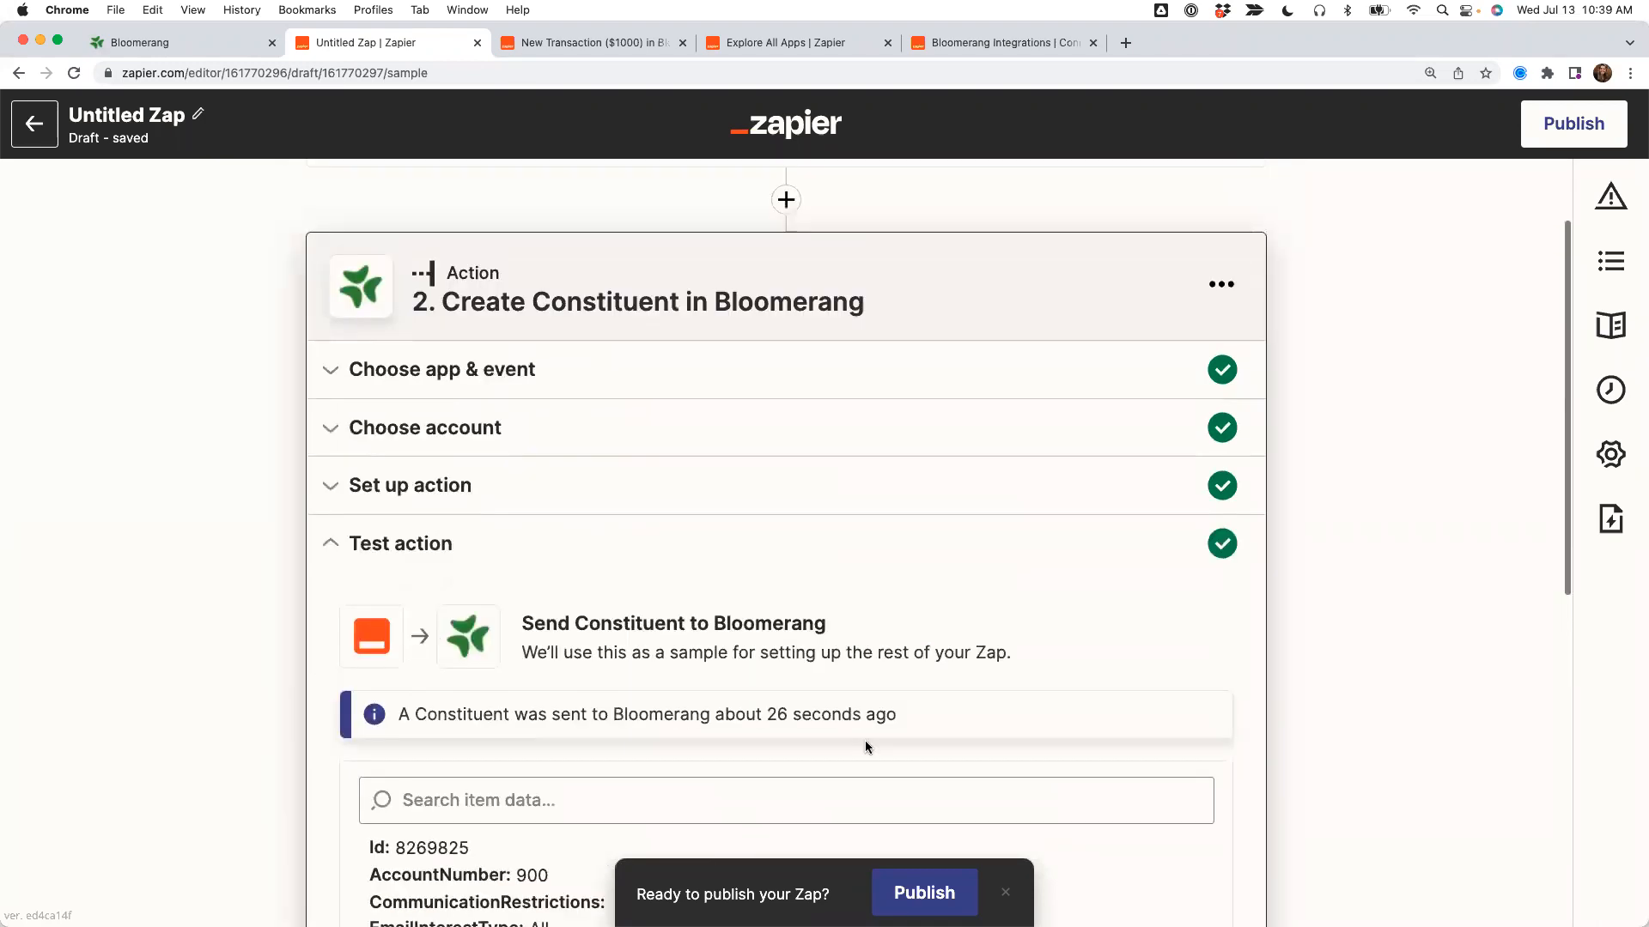
Dismiss the publish prompt, switch to Bloomerang, and delete the newly created test constituent.
{"action": "left_click", "coordinate": [1006, 893]}
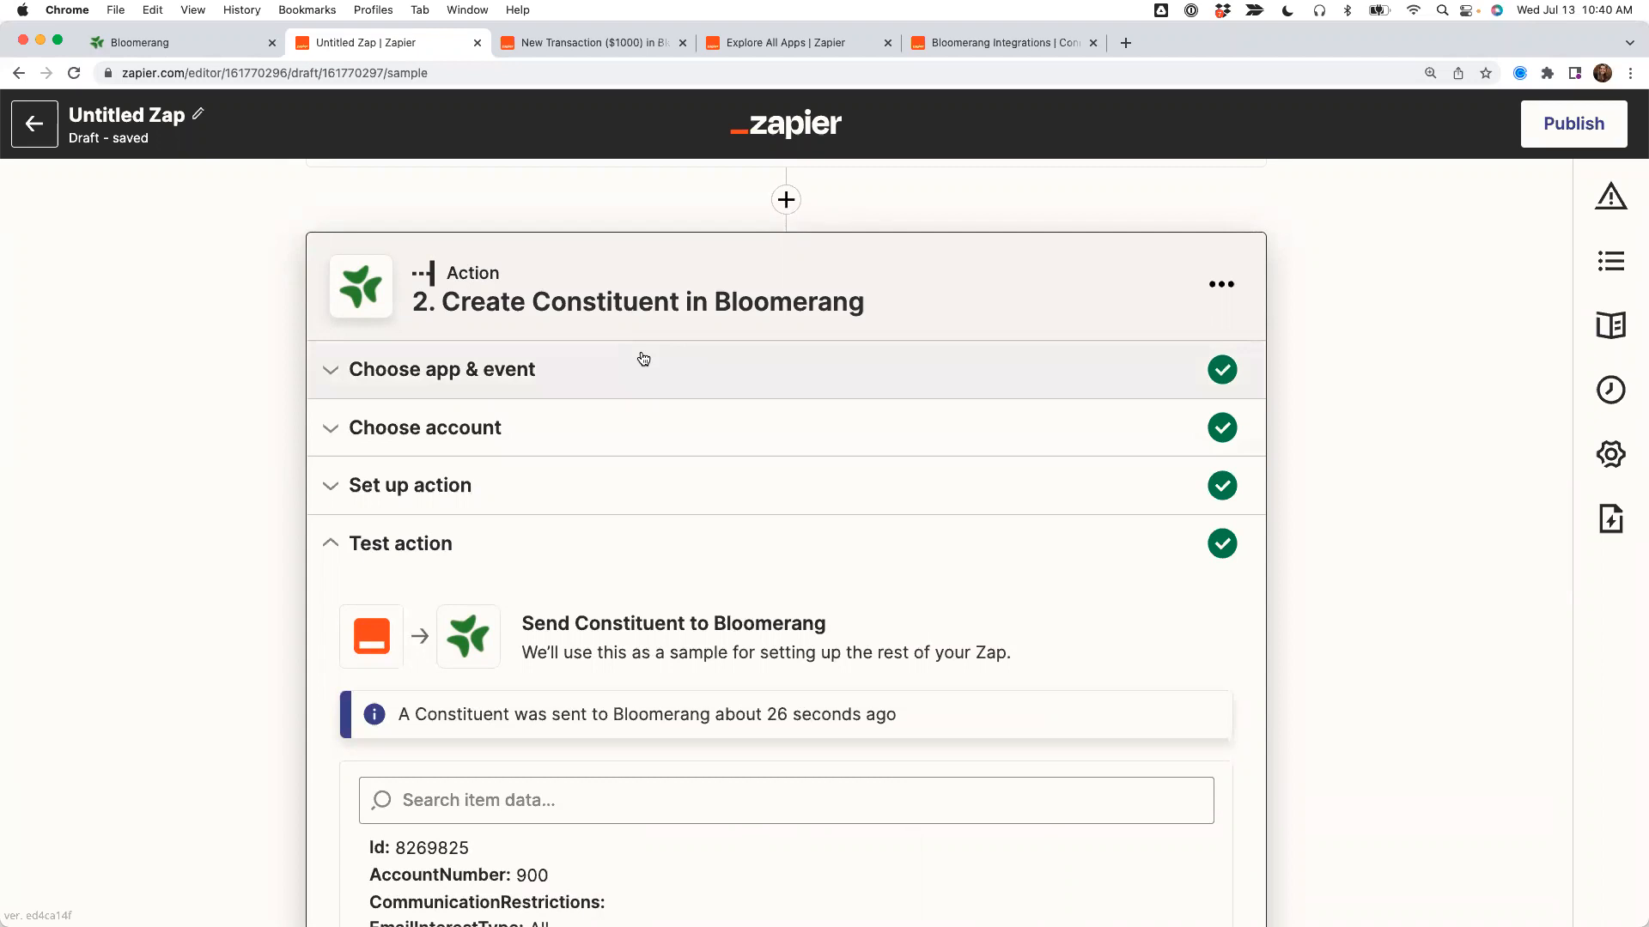
{"action": "left_click", "coordinate": [244, 43]}
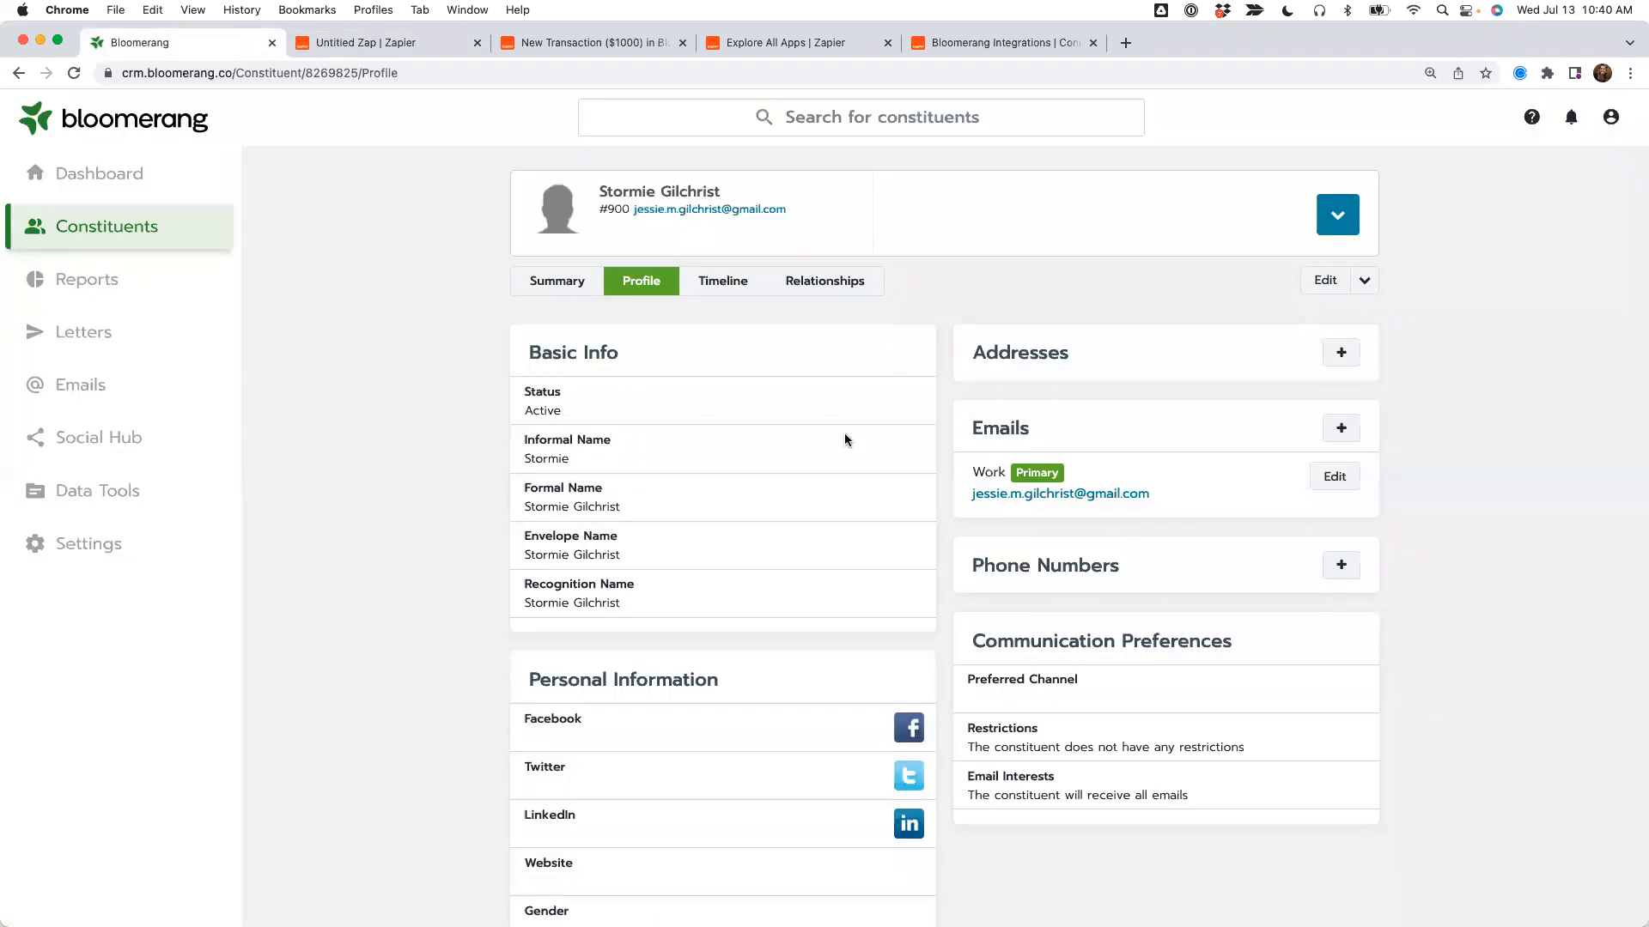
{"action": "left_click", "coordinate": [1365, 280]}
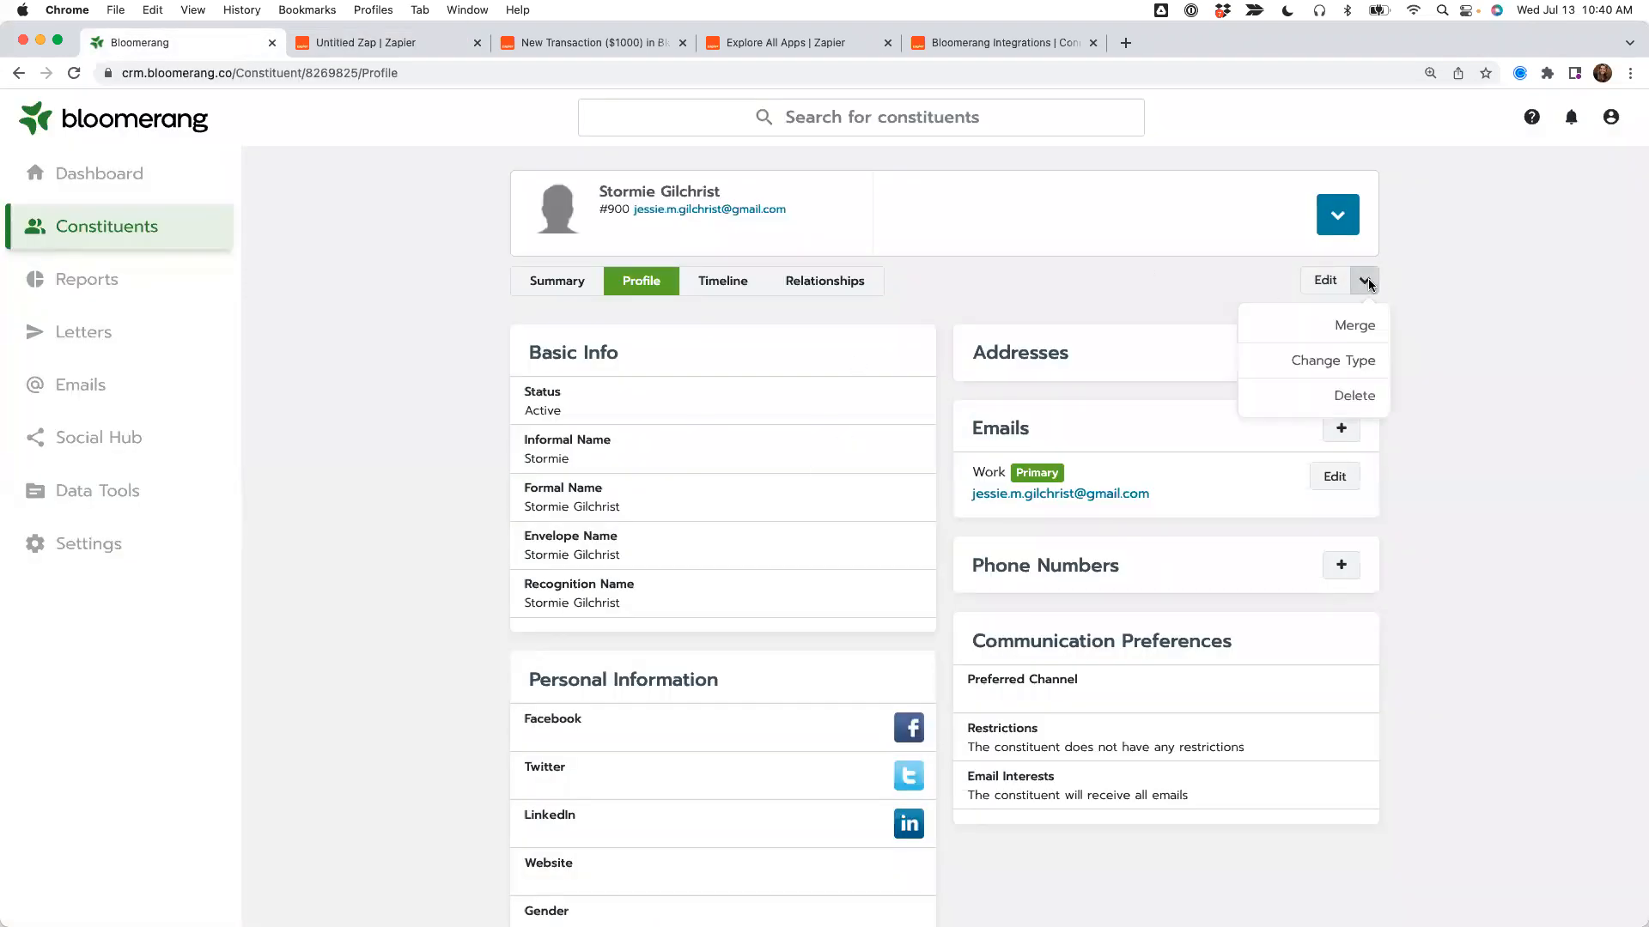
{"action": "left_click", "coordinate": [1344, 394]}
{"action": "left_click", "coordinate": [1103, 309]}
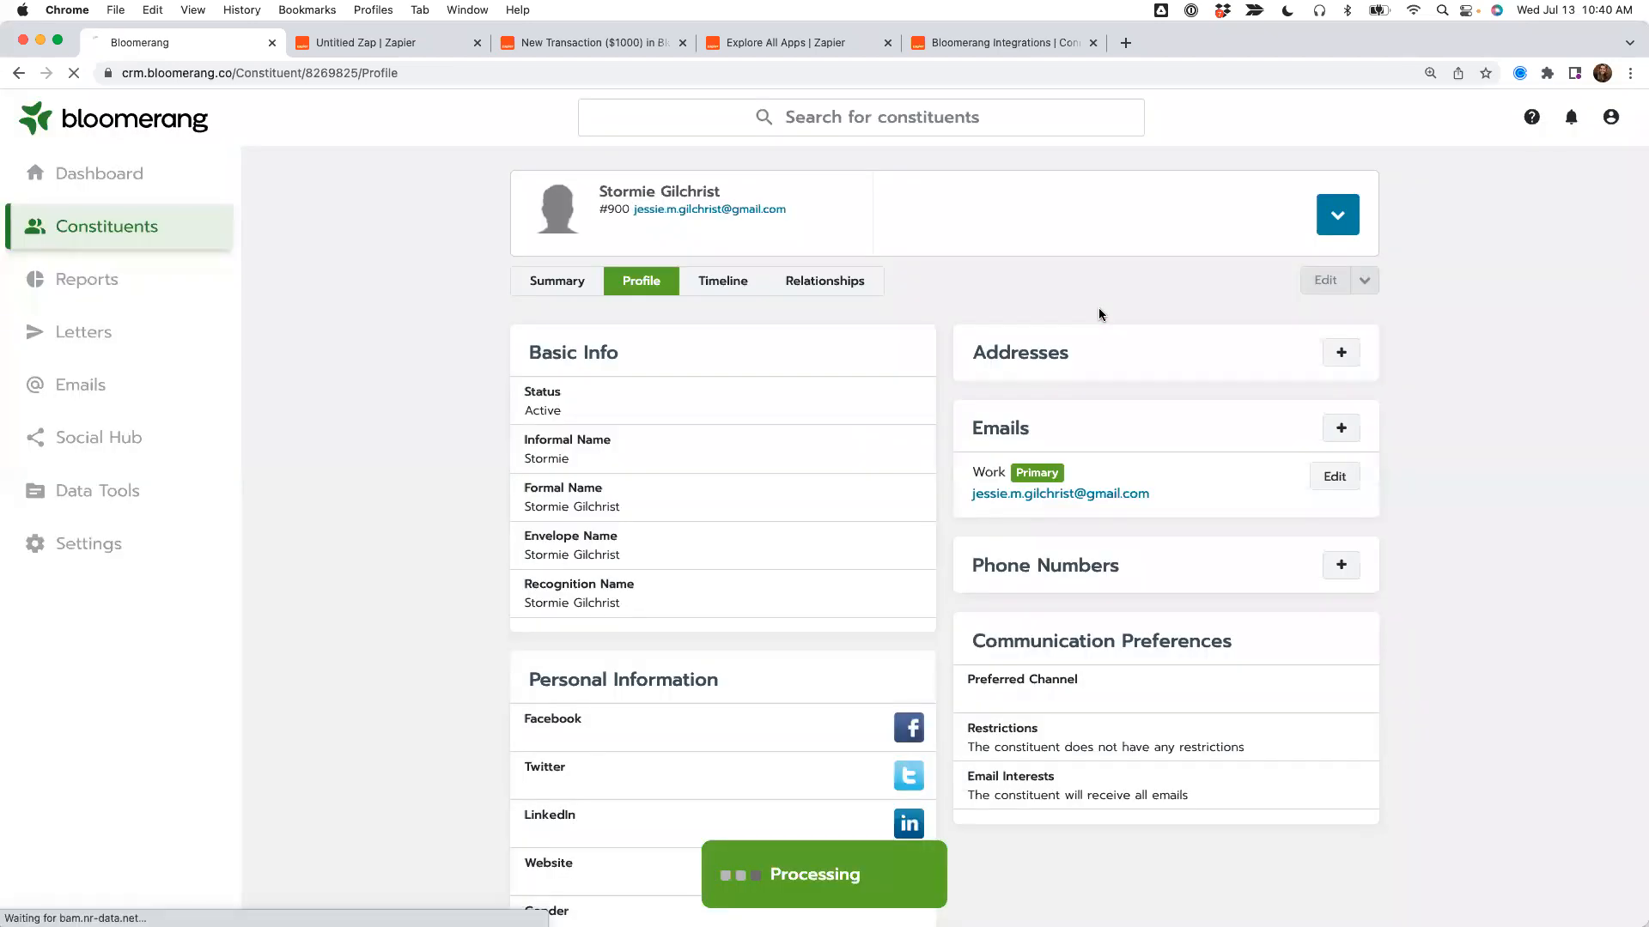
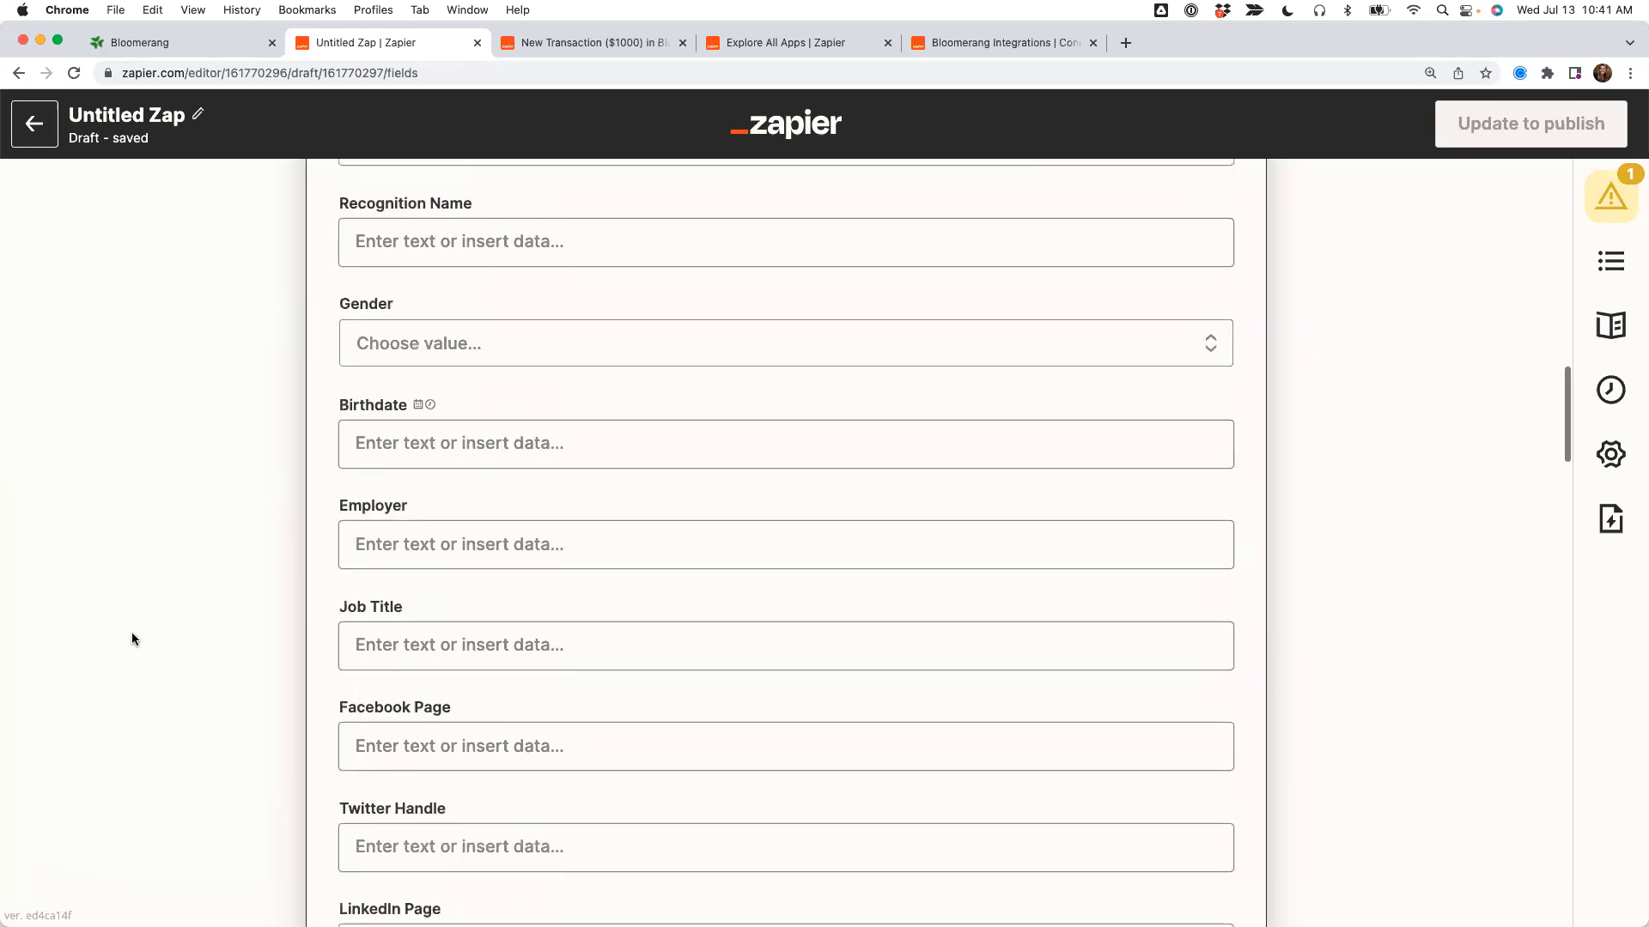
Examine the Update Constituent action's setup fields in the Zap, including the Attributes, Membership Info and Prospect Management fields and the required Constituent field.
{"action": "scroll", "coordinate": [131, 633], "scroll_direction": "down", "scroll_amount": 15}
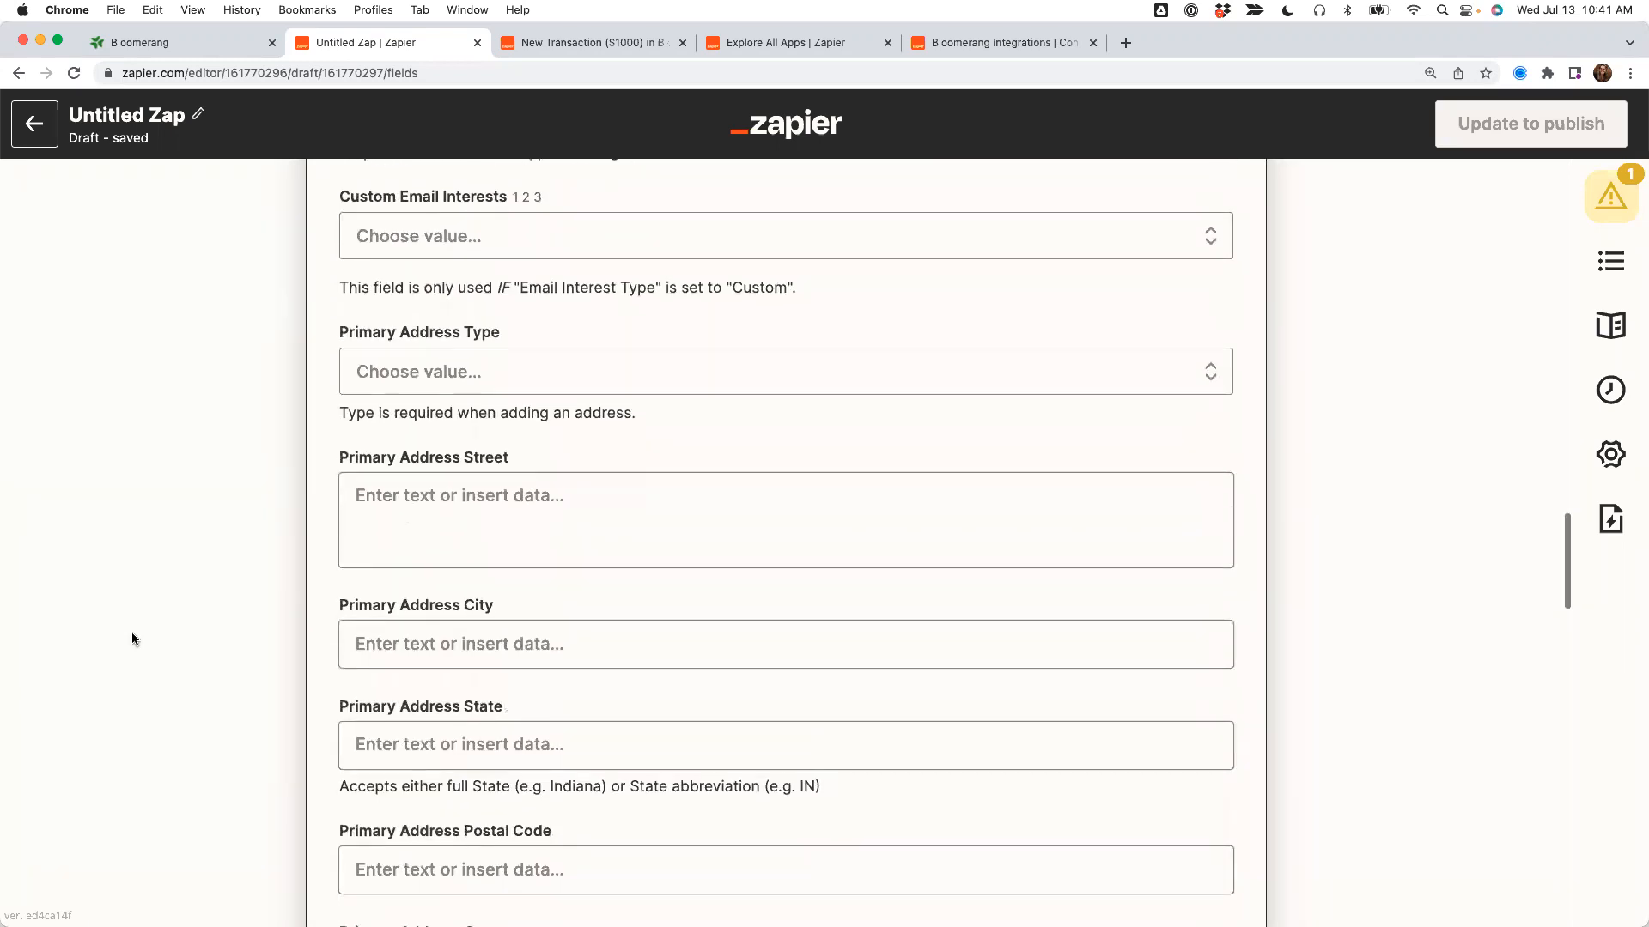
{"action": "scroll", "coordinate": [131, 639], "scroll_direction": "down", "scroll_amount": 15}
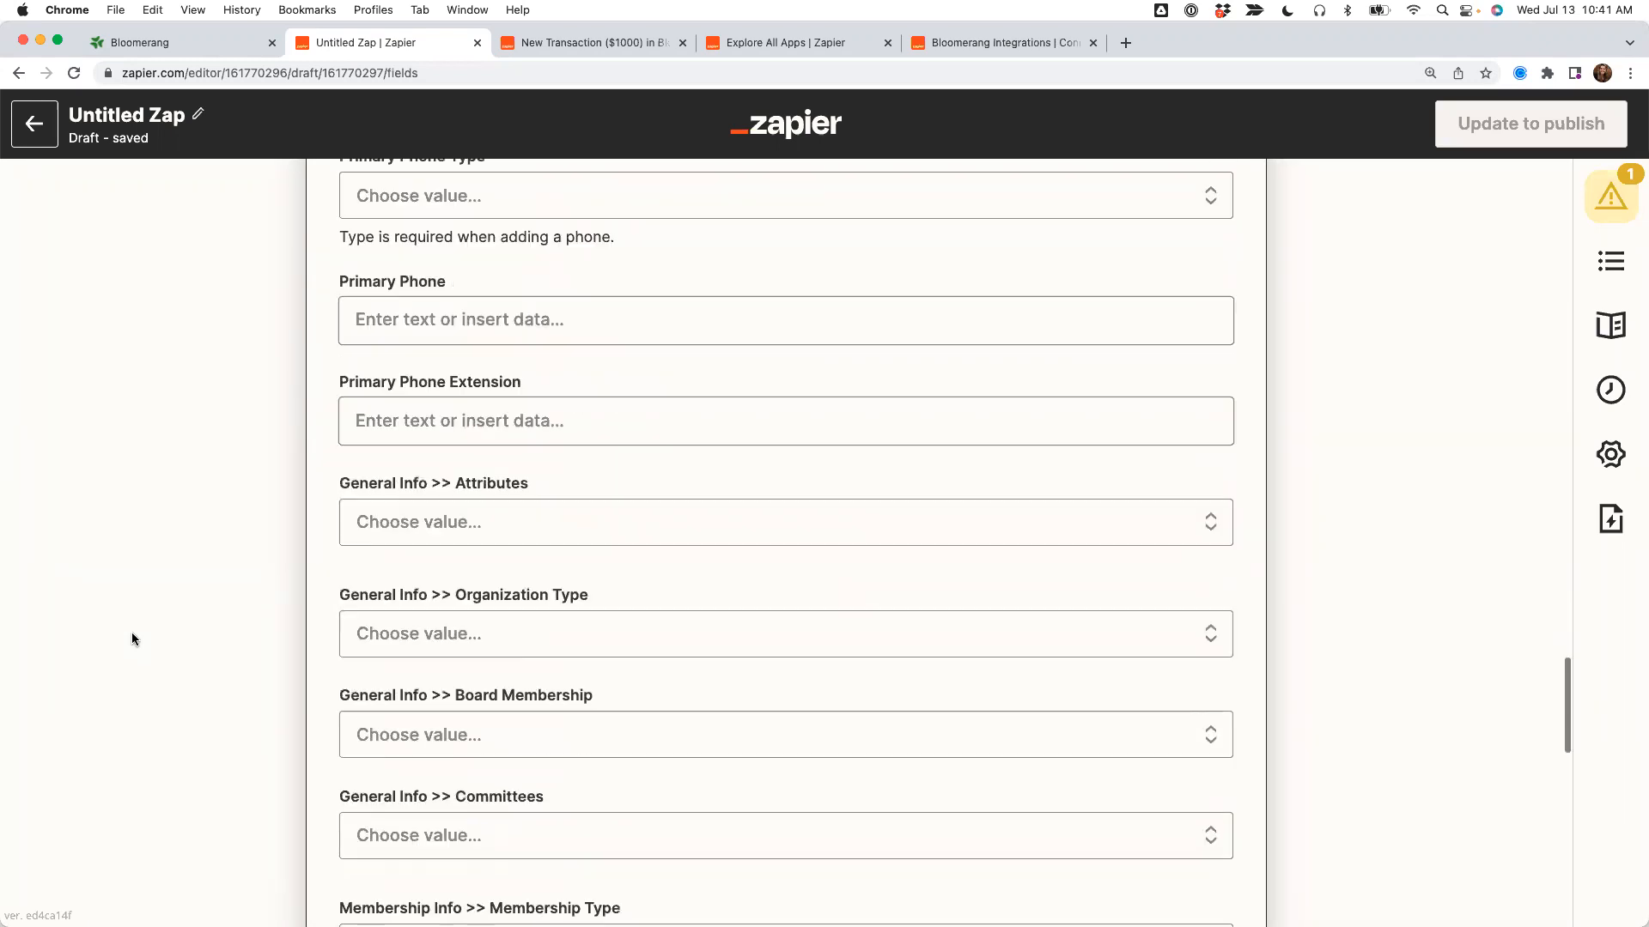
{"action": "left_click_drag", "start_coordinate": [343, 213], "coordinate": [545, 223]}
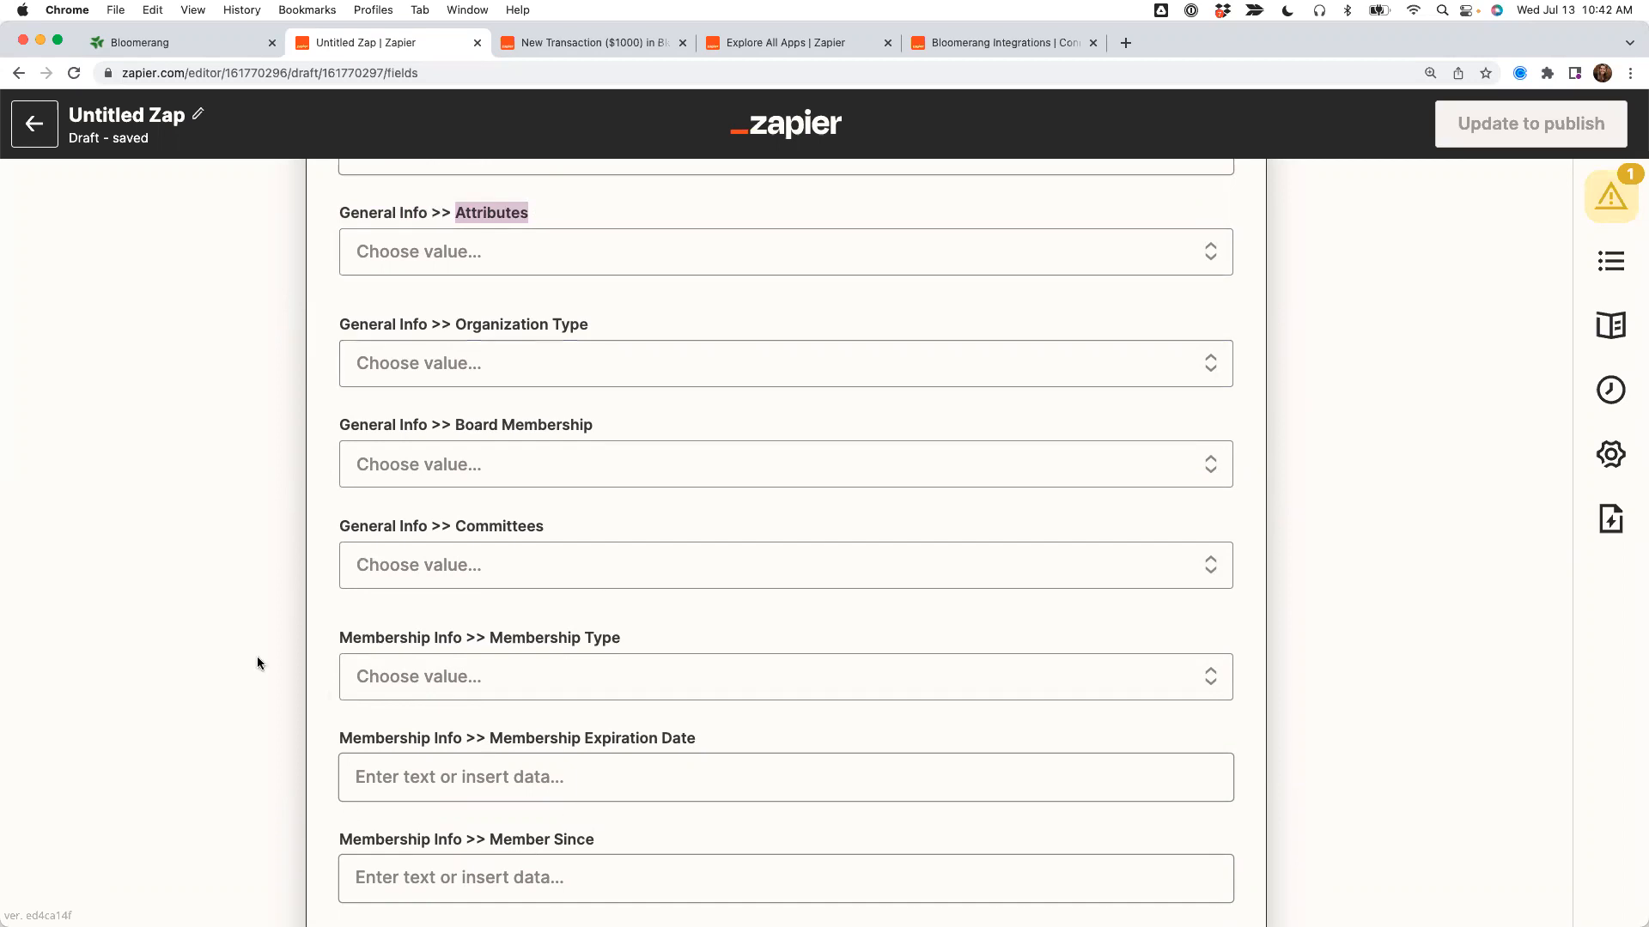
{"action": "scroll", "coordinate": [246, 431], "scroll_direction": "down", "scroll_amount": 6}
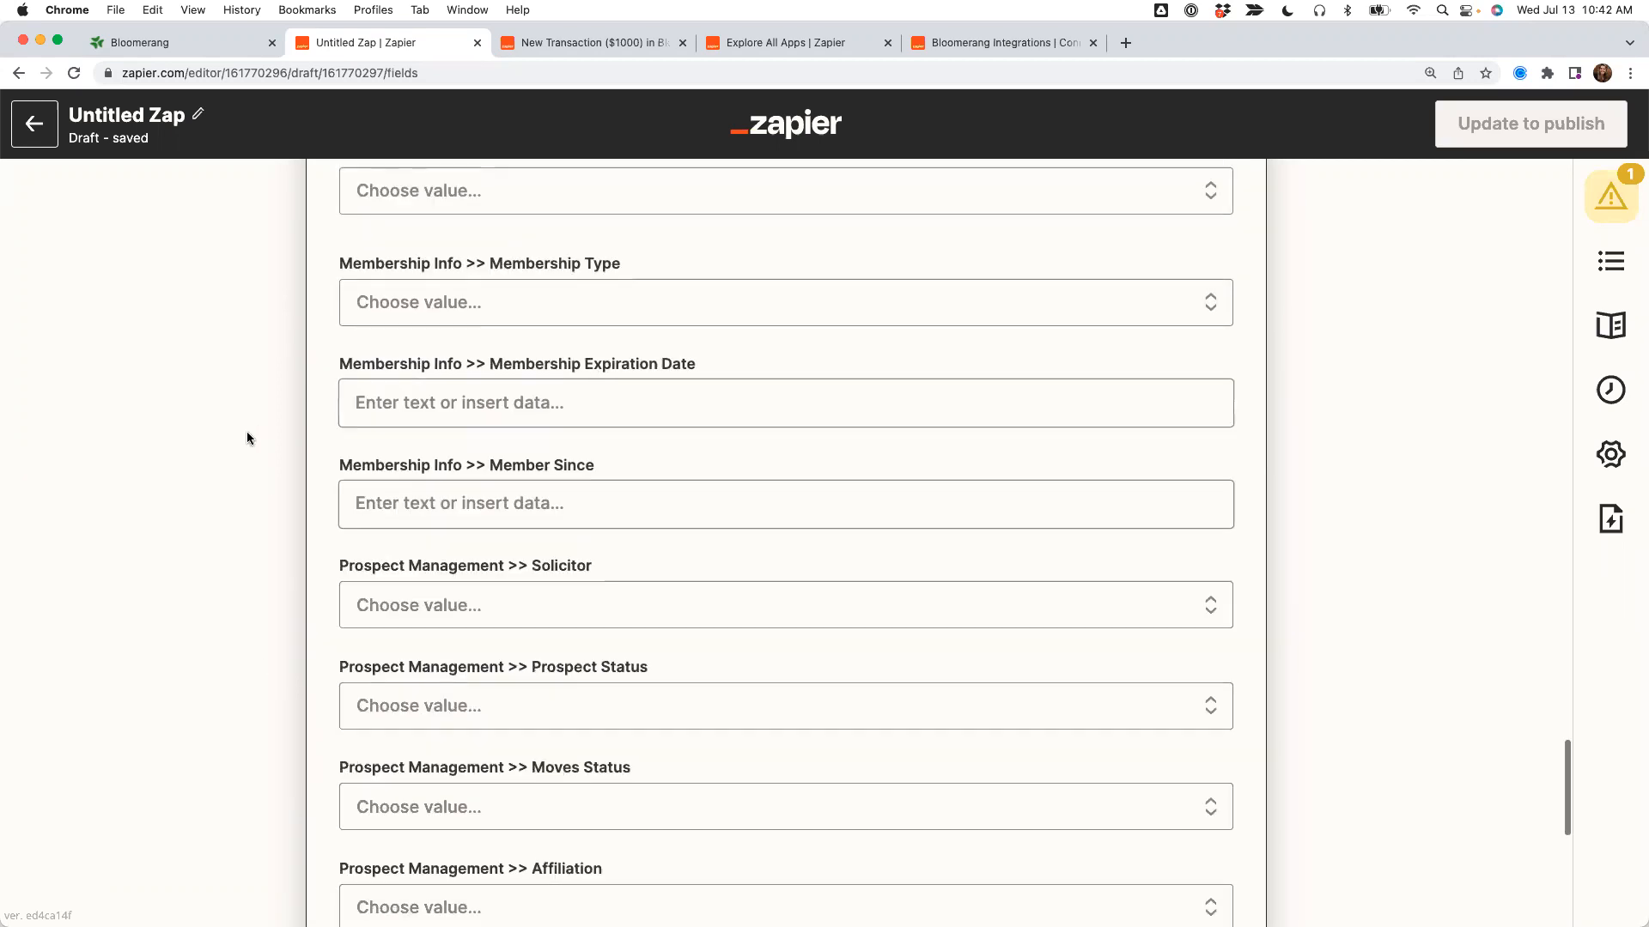
{"action": "scroll", "coordinate": [246, 438], "scroll_direction": "down", "scroll_amount": 3}
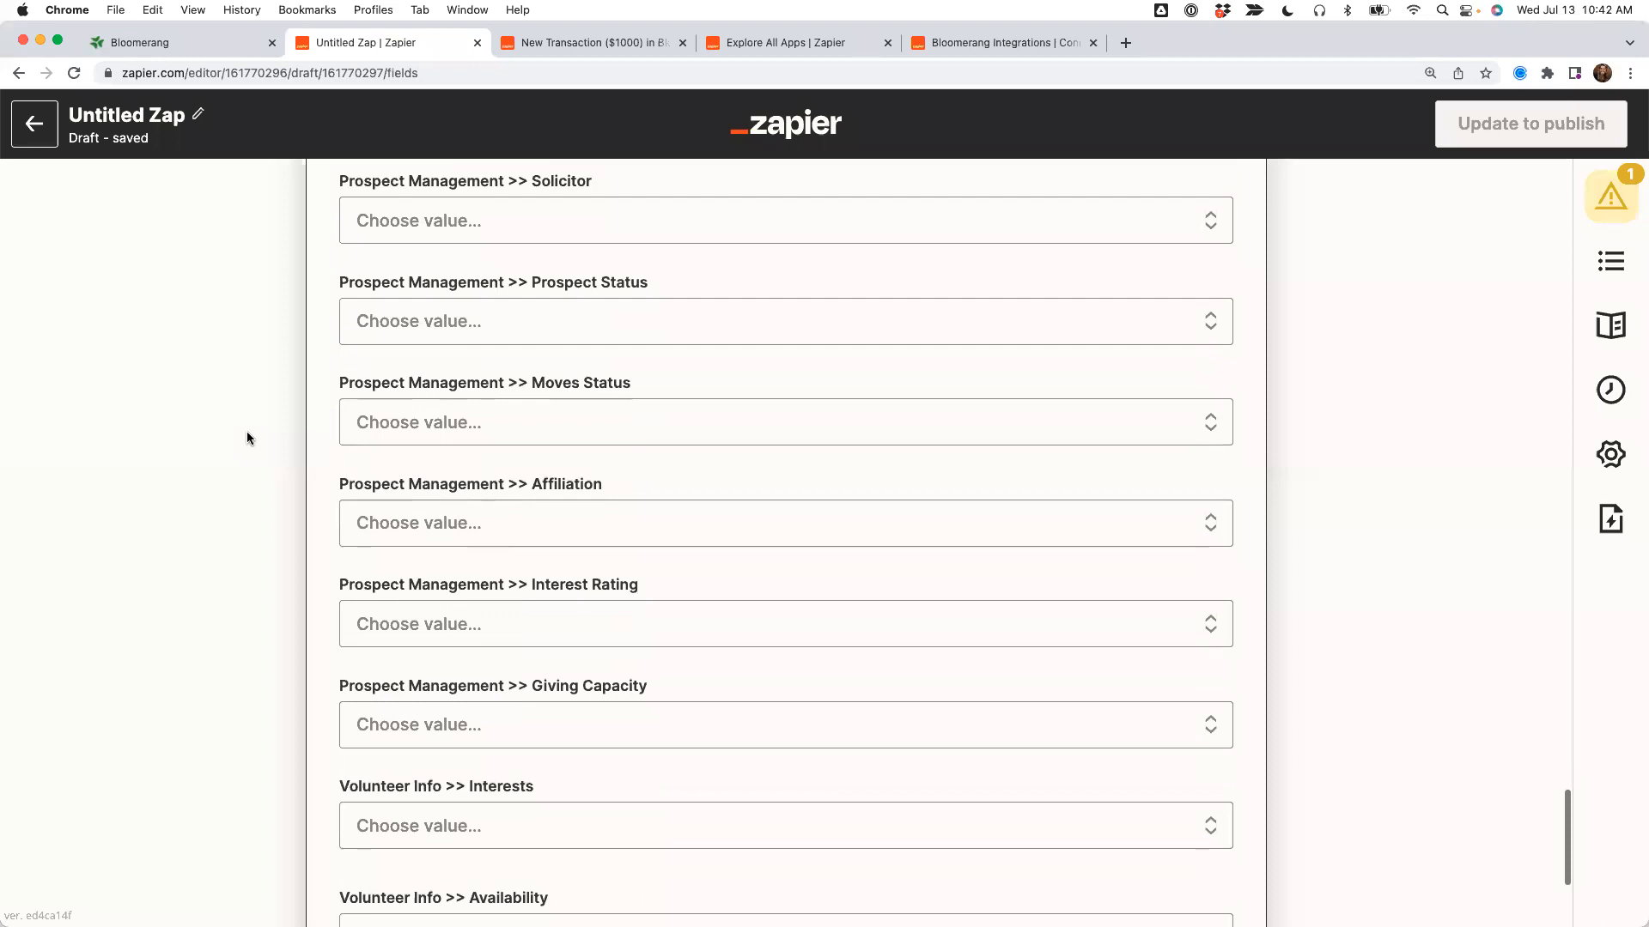
{"action": "scroll", "coordinate": [247, 433], "scroll_direction": "up", "scroll_amount": 12}
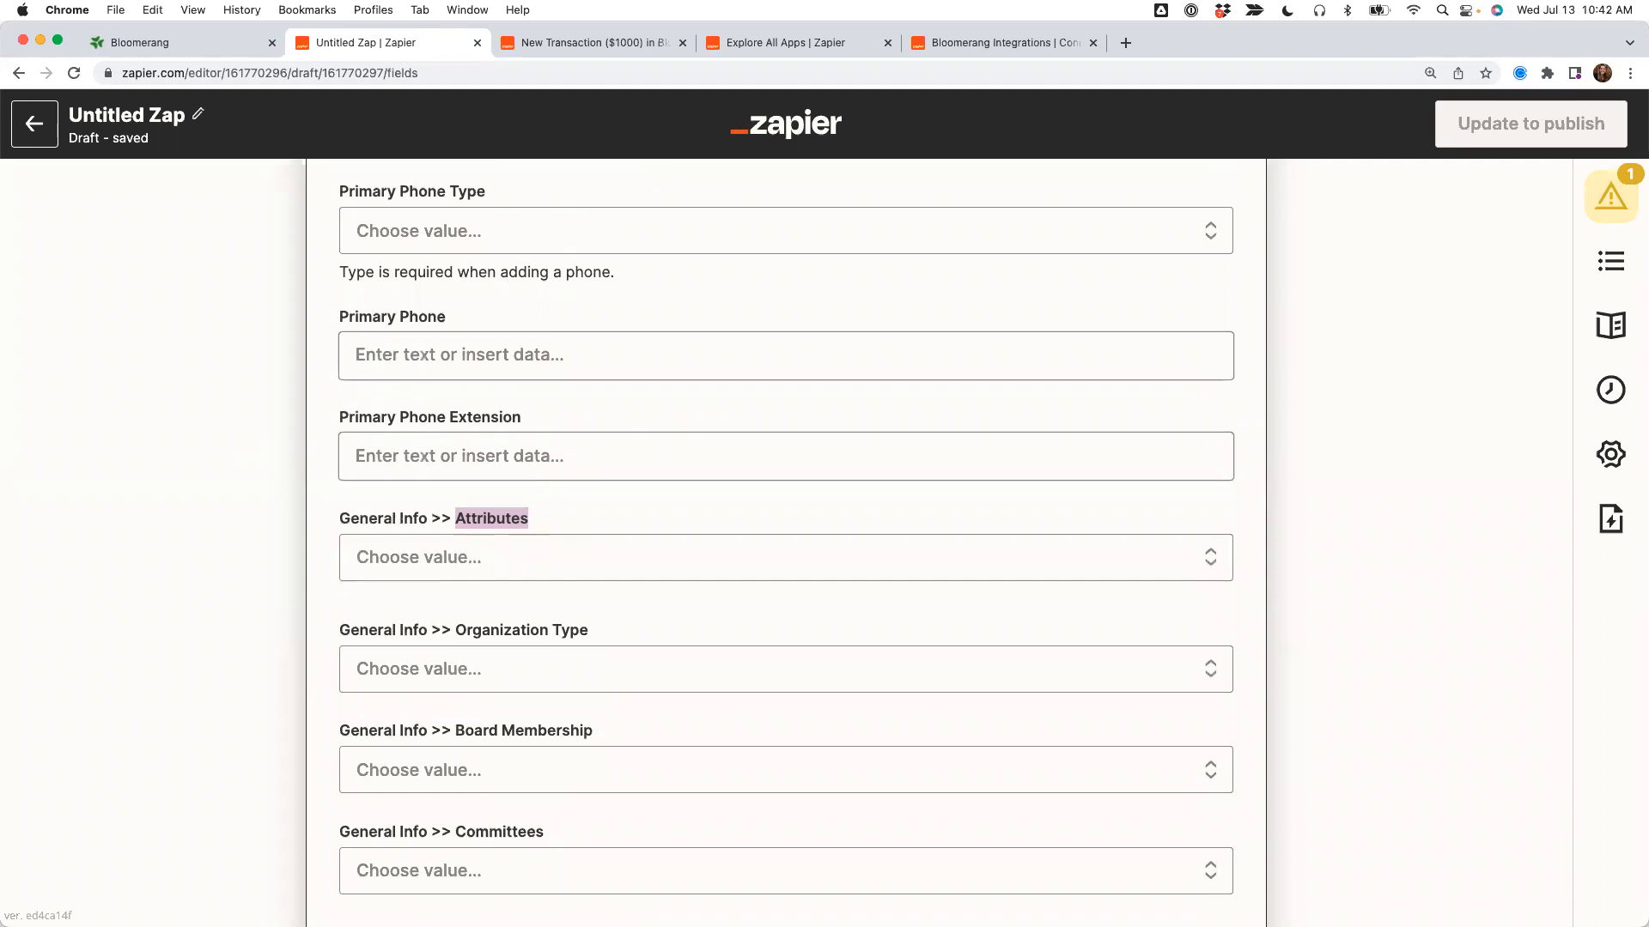
{"action": "scroll", "coordinate": [204, 589], "scroll_direction": "up", "scroll_amount": 10}
{"action": "scroll", "coordinate": [207, 593], "scroll_direction": "up", "scroll_amount": 15}
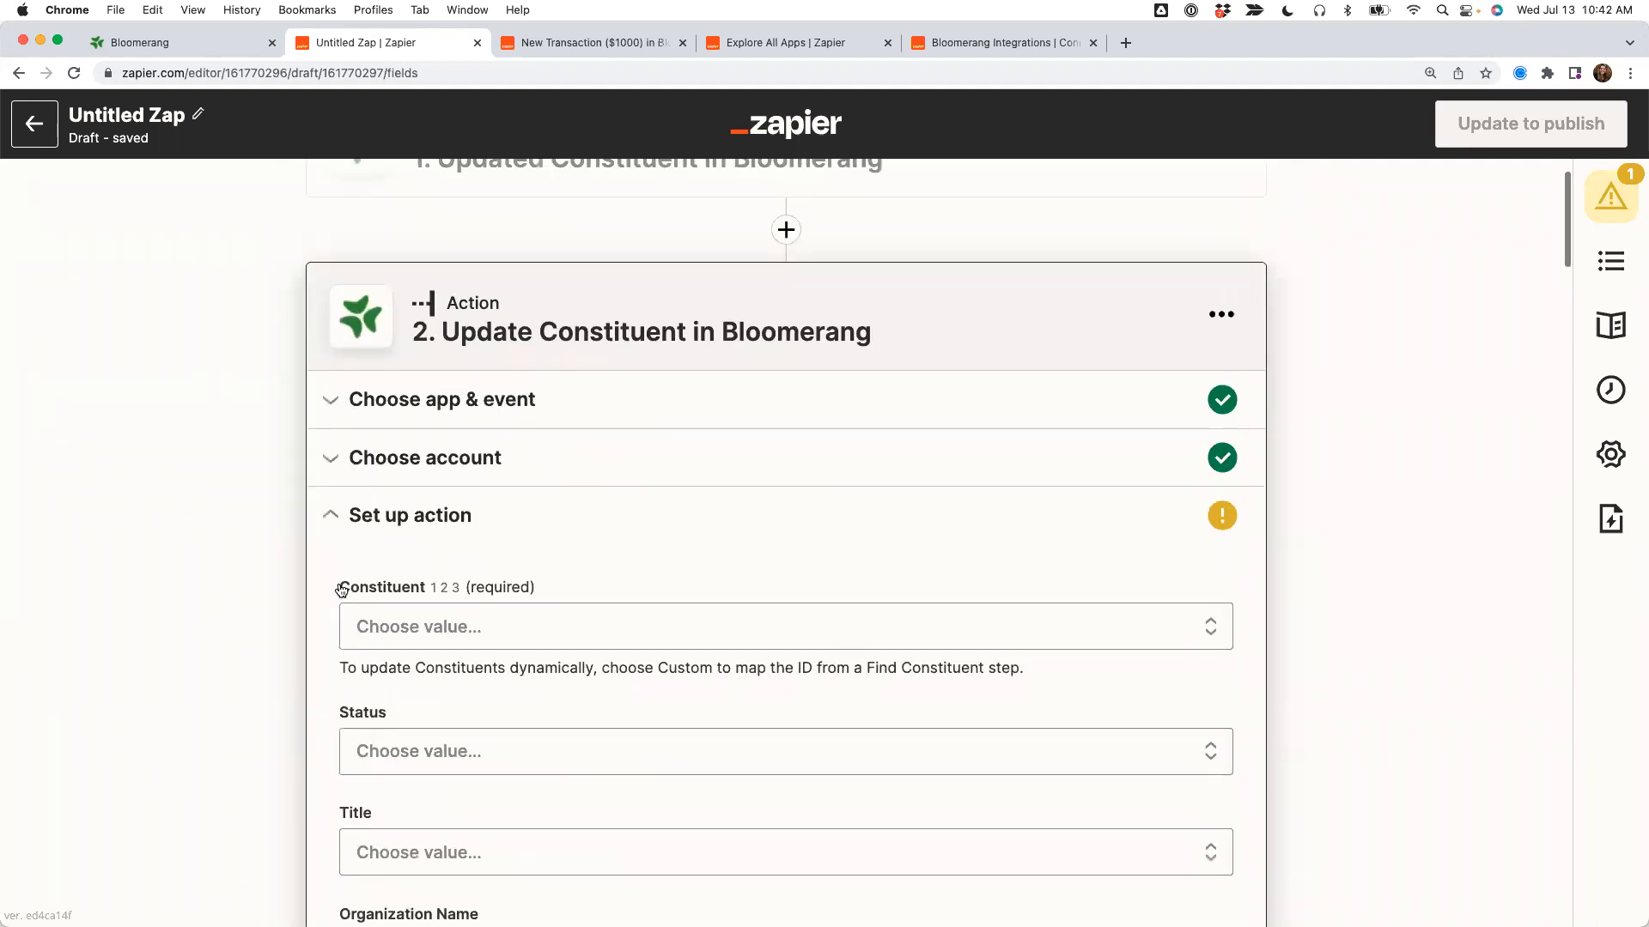
{"action": "left_click_drag", "start_coordinate": [341, 589], "coordinate": [428, 594]}
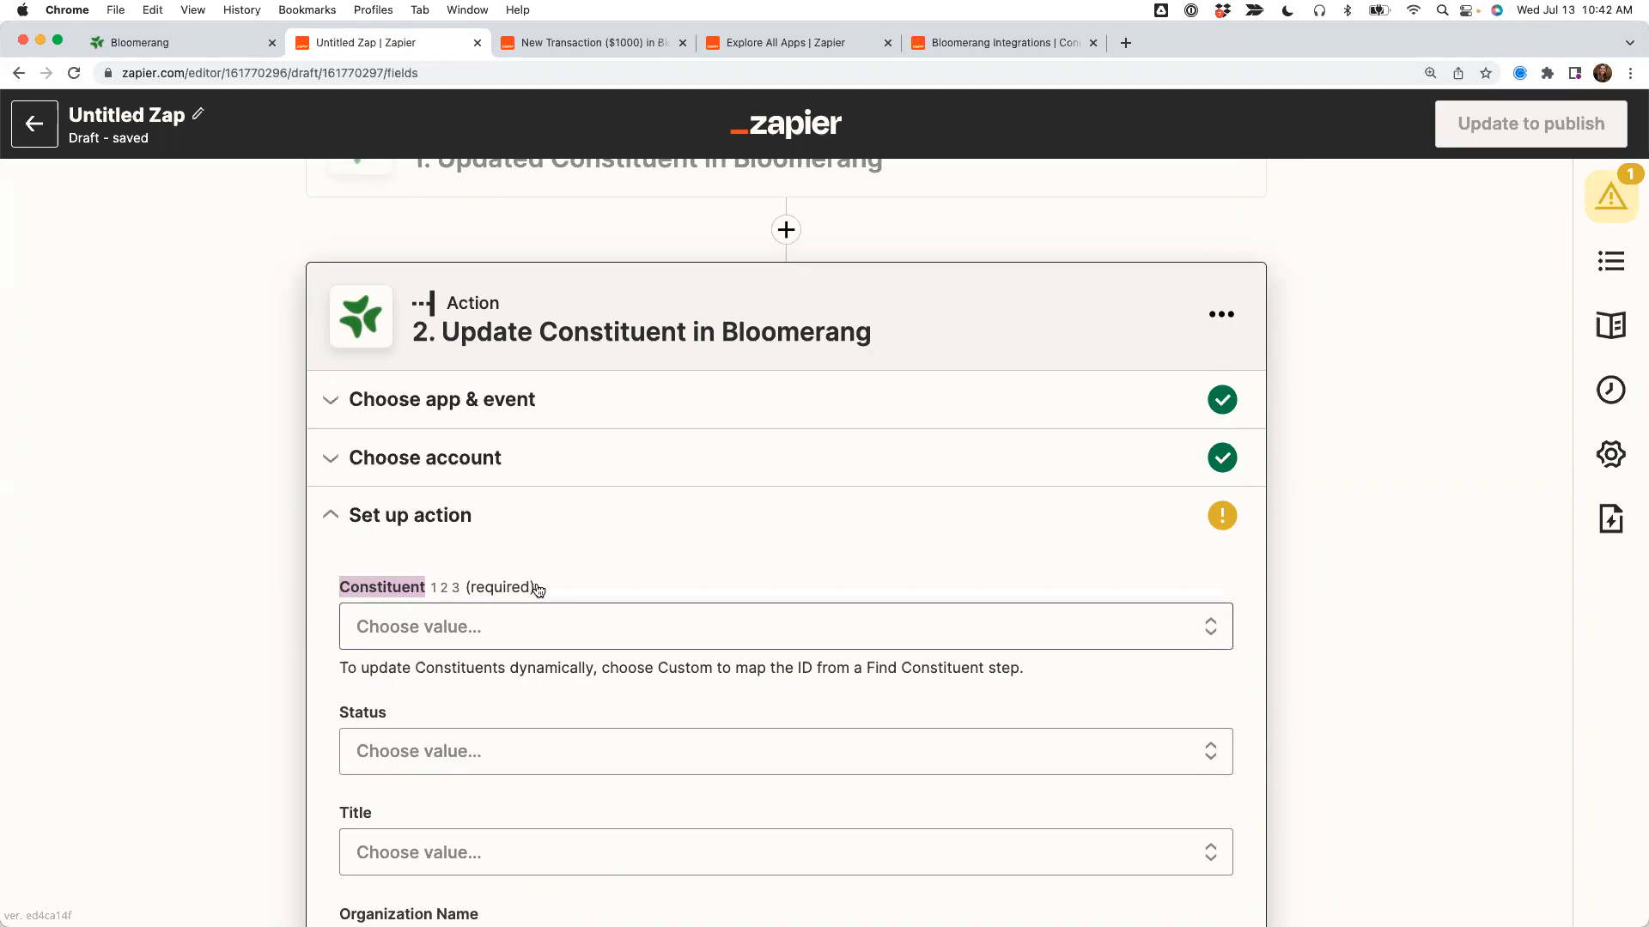
{"action": "left_click_drag", "start_coordinate": [444, 330], "coordinate": [687, 342]}
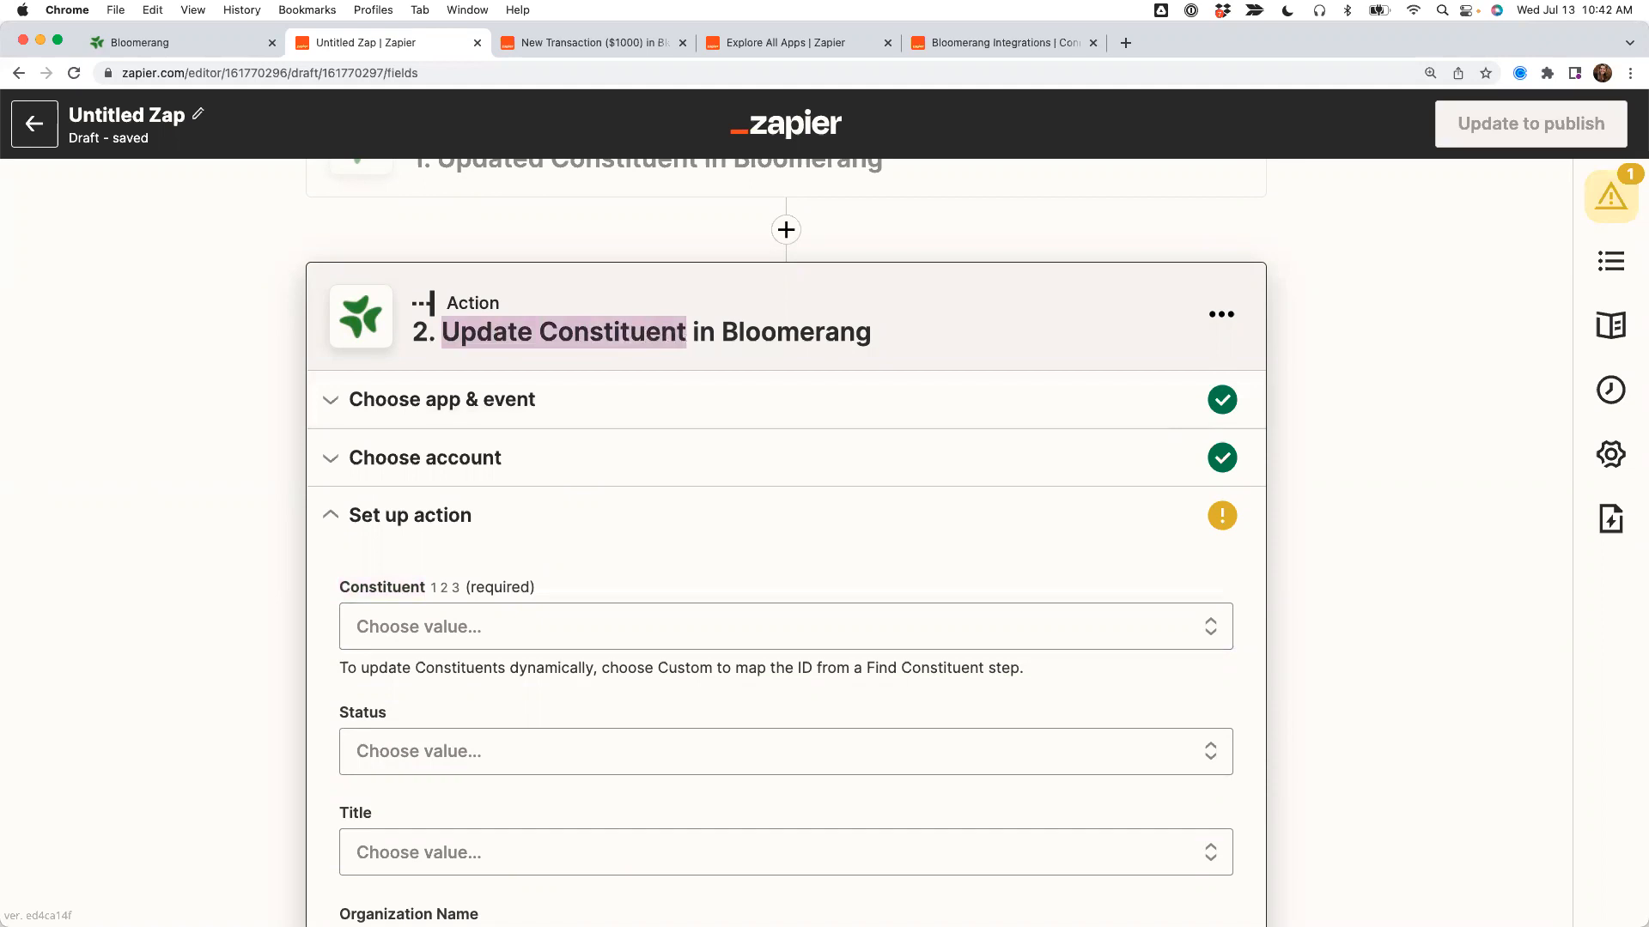
{"action": "left_click_drag", "start_coordinate": [338, 589], "coordinate": [432, 597]}
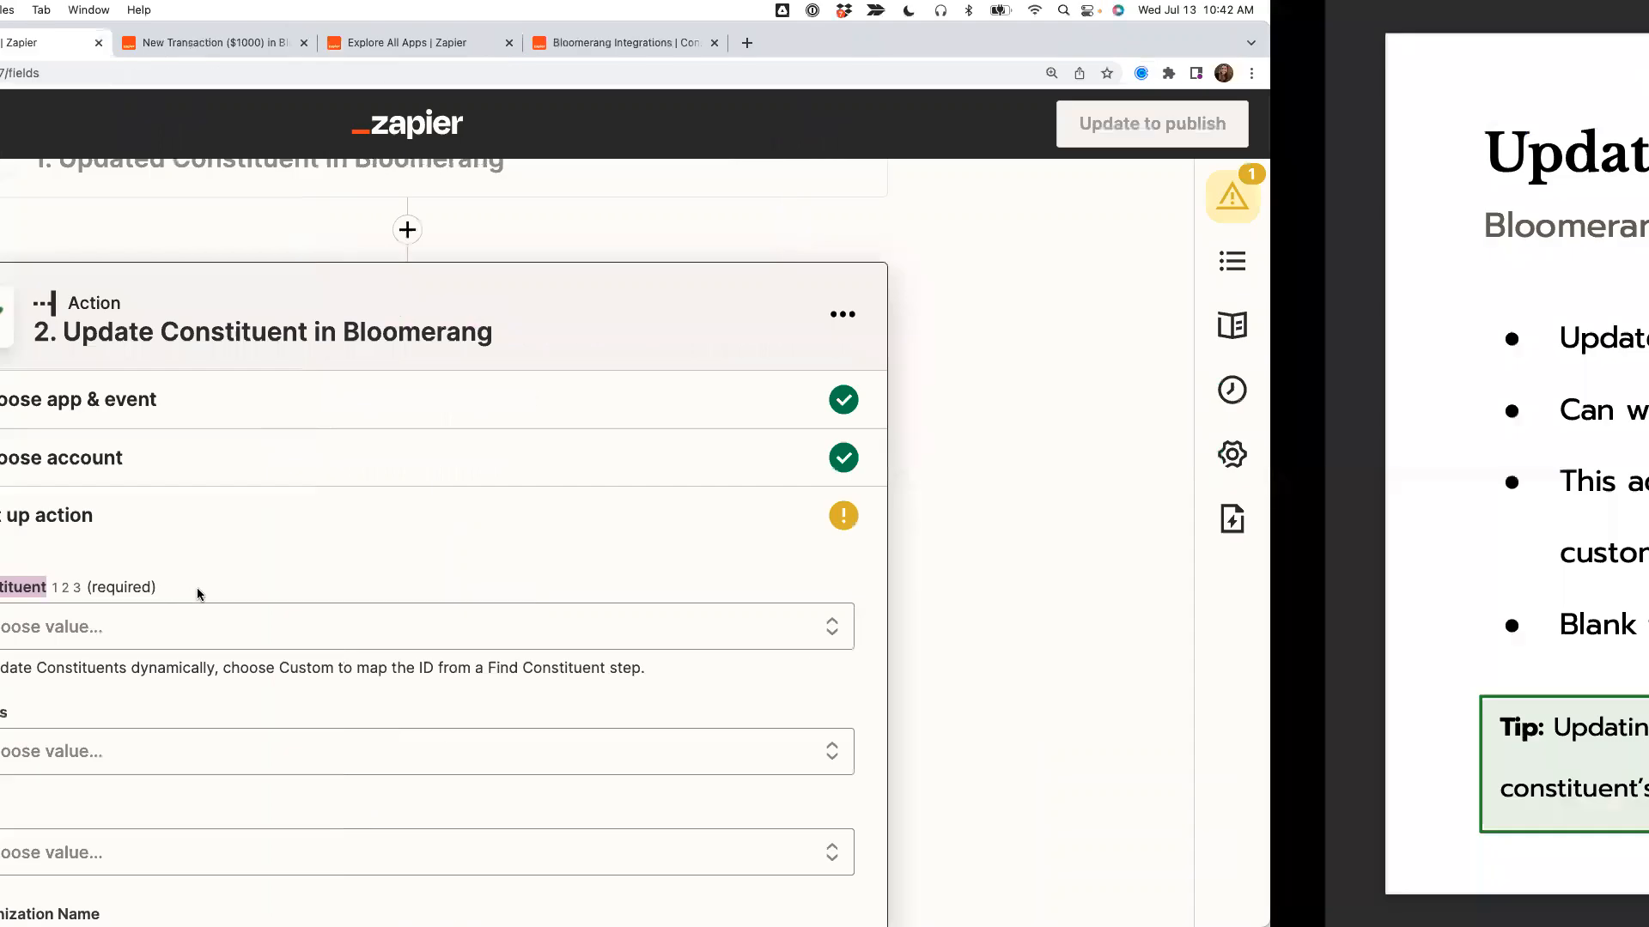
{"action": "key", "text": "Right"}
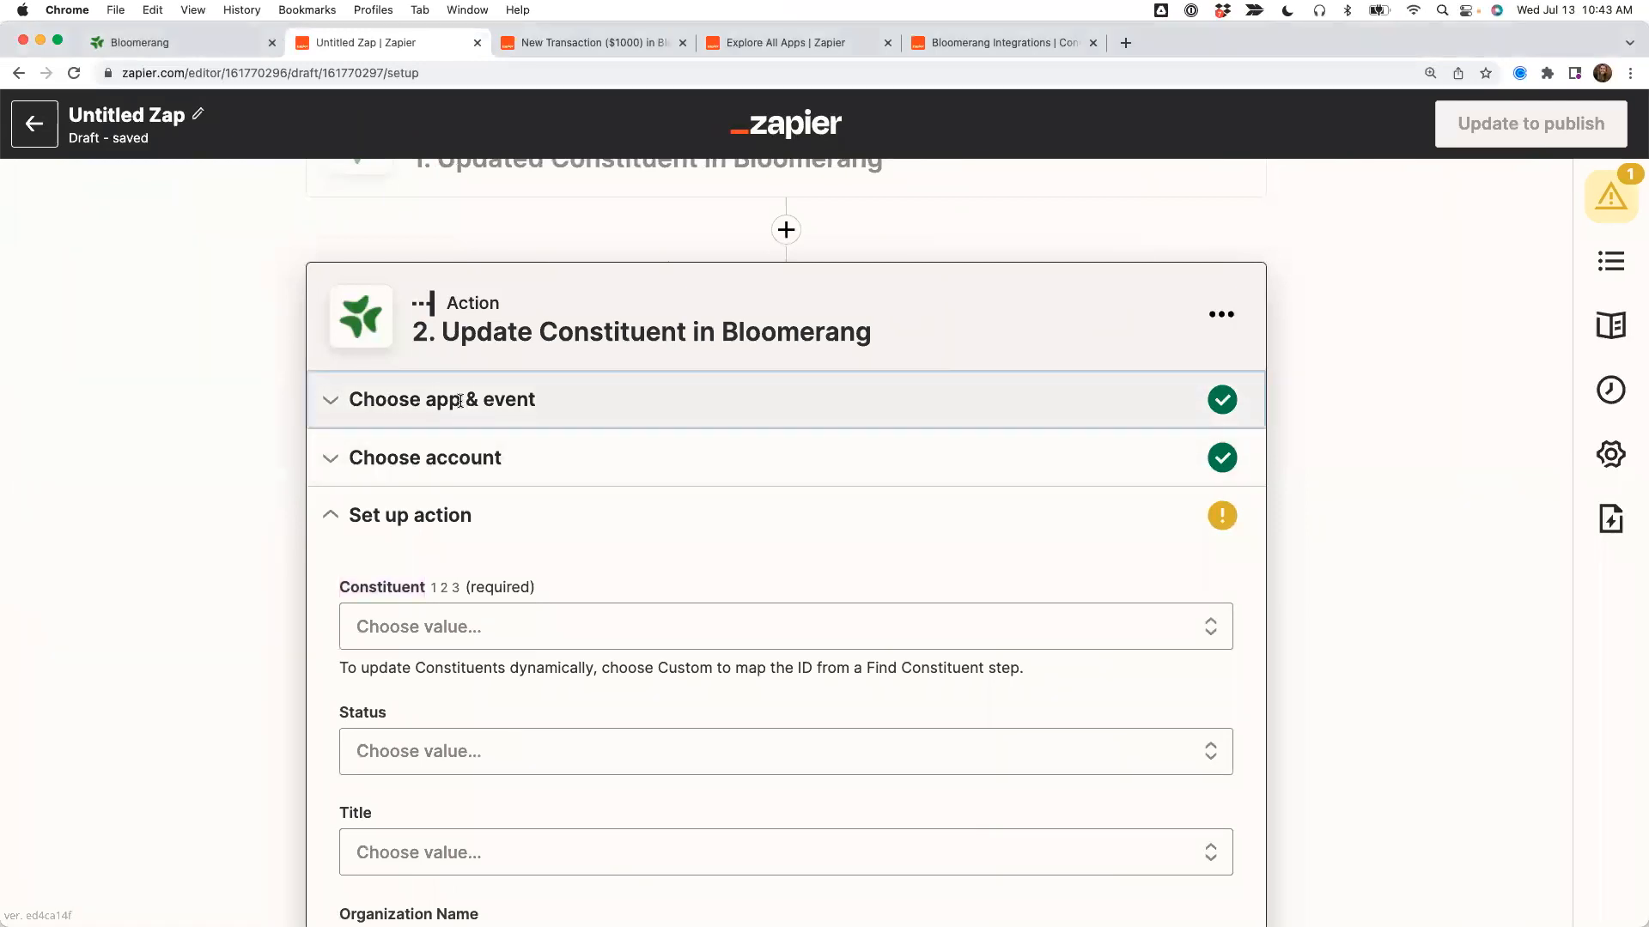
Change the Bloomerang action event to Create Donation and continue to the action's setup fields.
{"action": "left_click", "coordinate": [460, 401]}
{"action": "left_click", "coordinate": [479, 601]}
{"action": "left_click", "coordinate": [445, 766]}
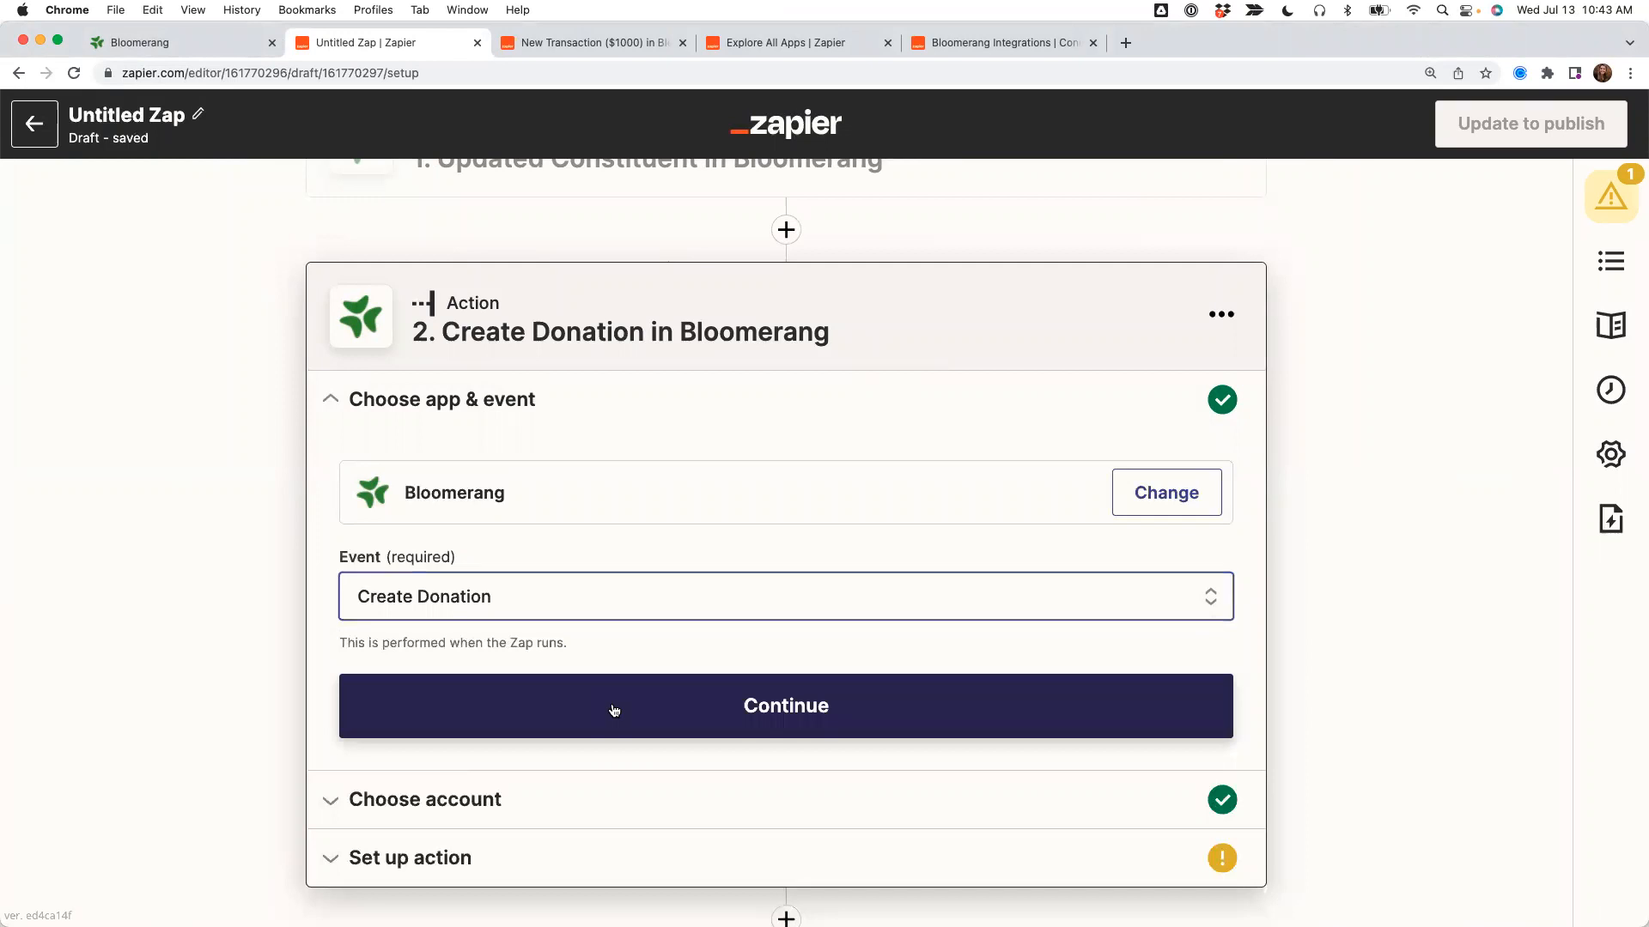
{"action": "left_click", "coordinate": [613, 709]}
{"action": "left_click", "coordinate": [365, 684]}
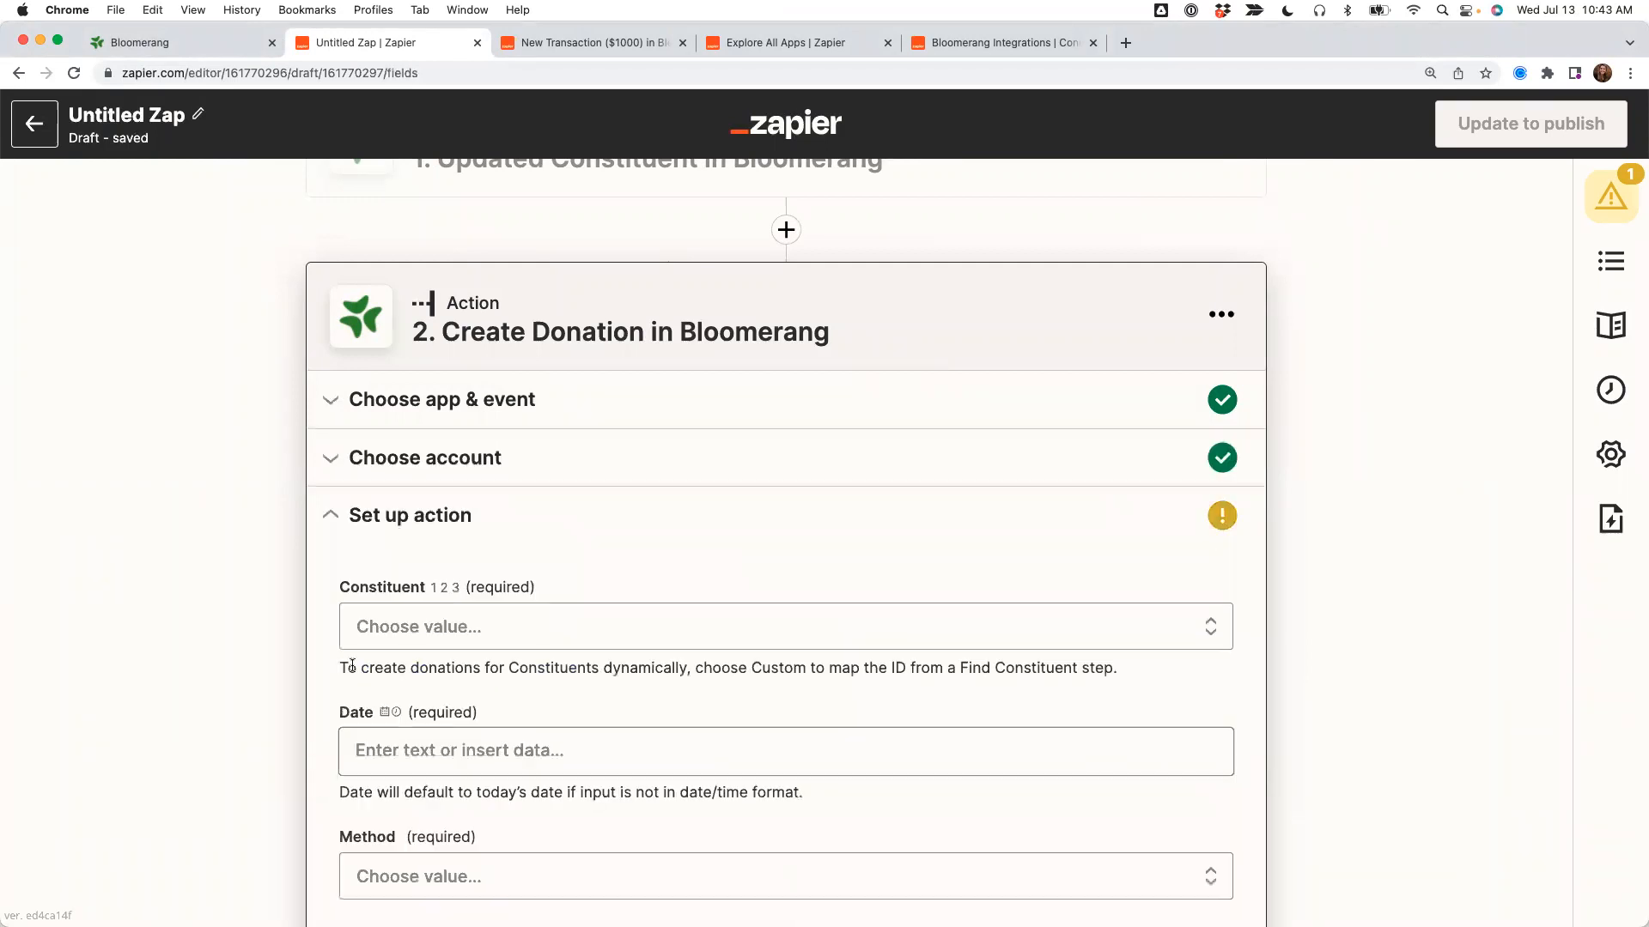
Examine the Create Donation setup fields, from Constituent, Date and Designations through custom fields to the check, credit card, EFT and in-kind details.
{"action": "left_click_drag", "start_coordinate": [342, 496], "coordinate": [425, 498]}
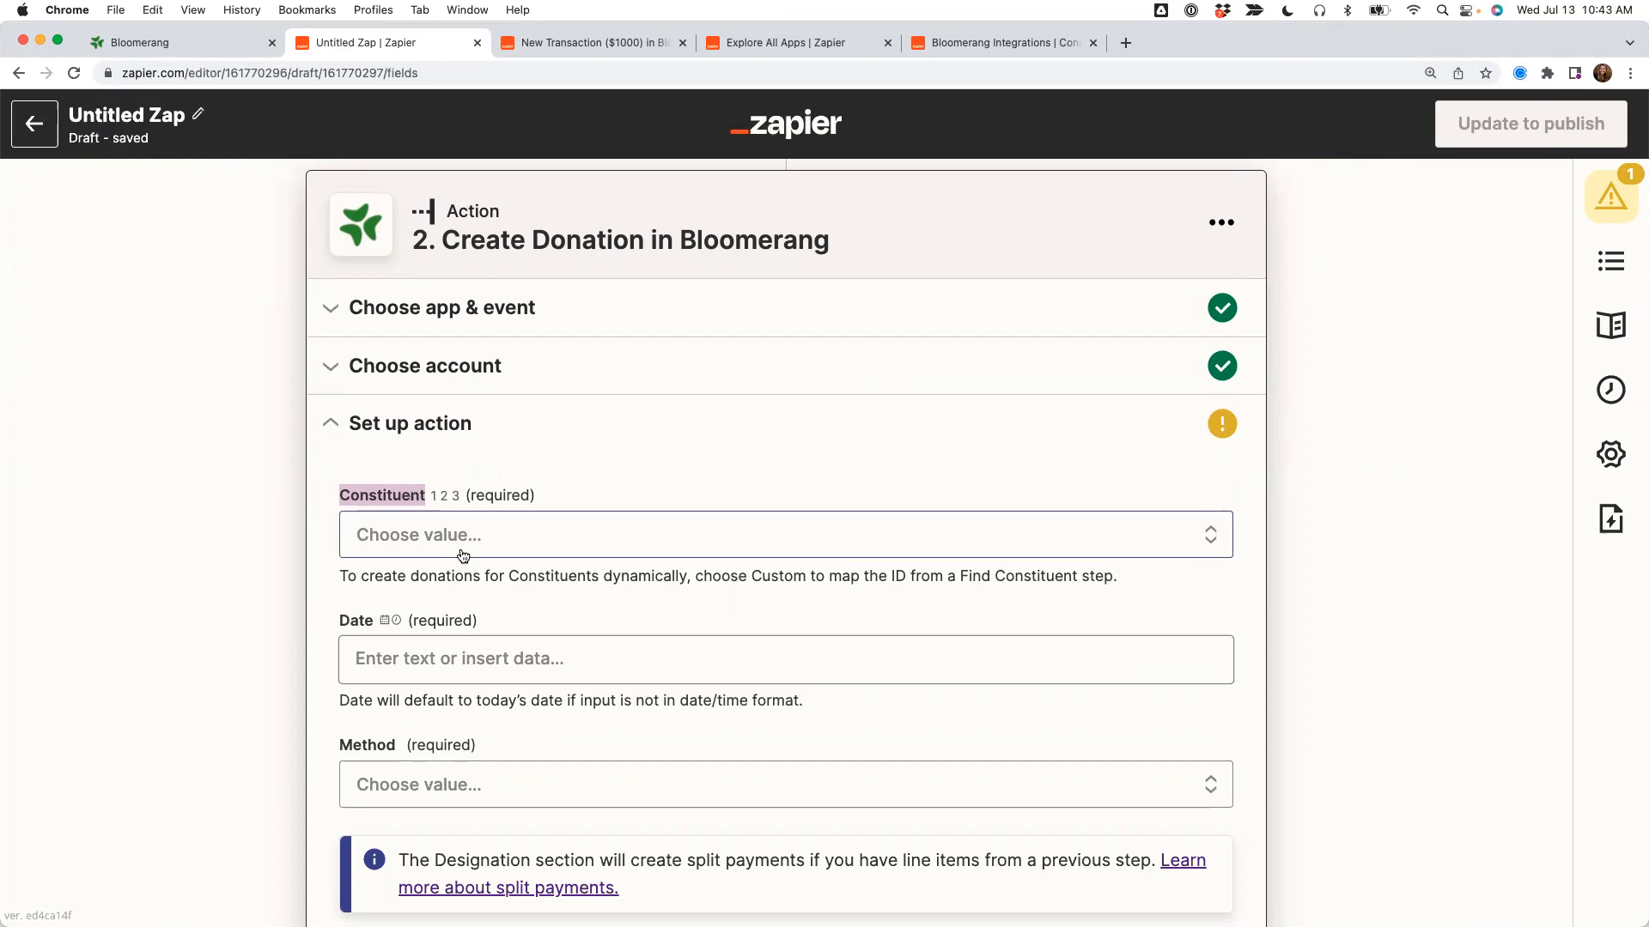
{"action": "left_click_drag", "start_coordinate": [338, 629], "coordinate": [306, 705]}
{"action": "scroll", "coordinate": [306, 704], "scroll_direction": "down", "scroll_amount": 7}
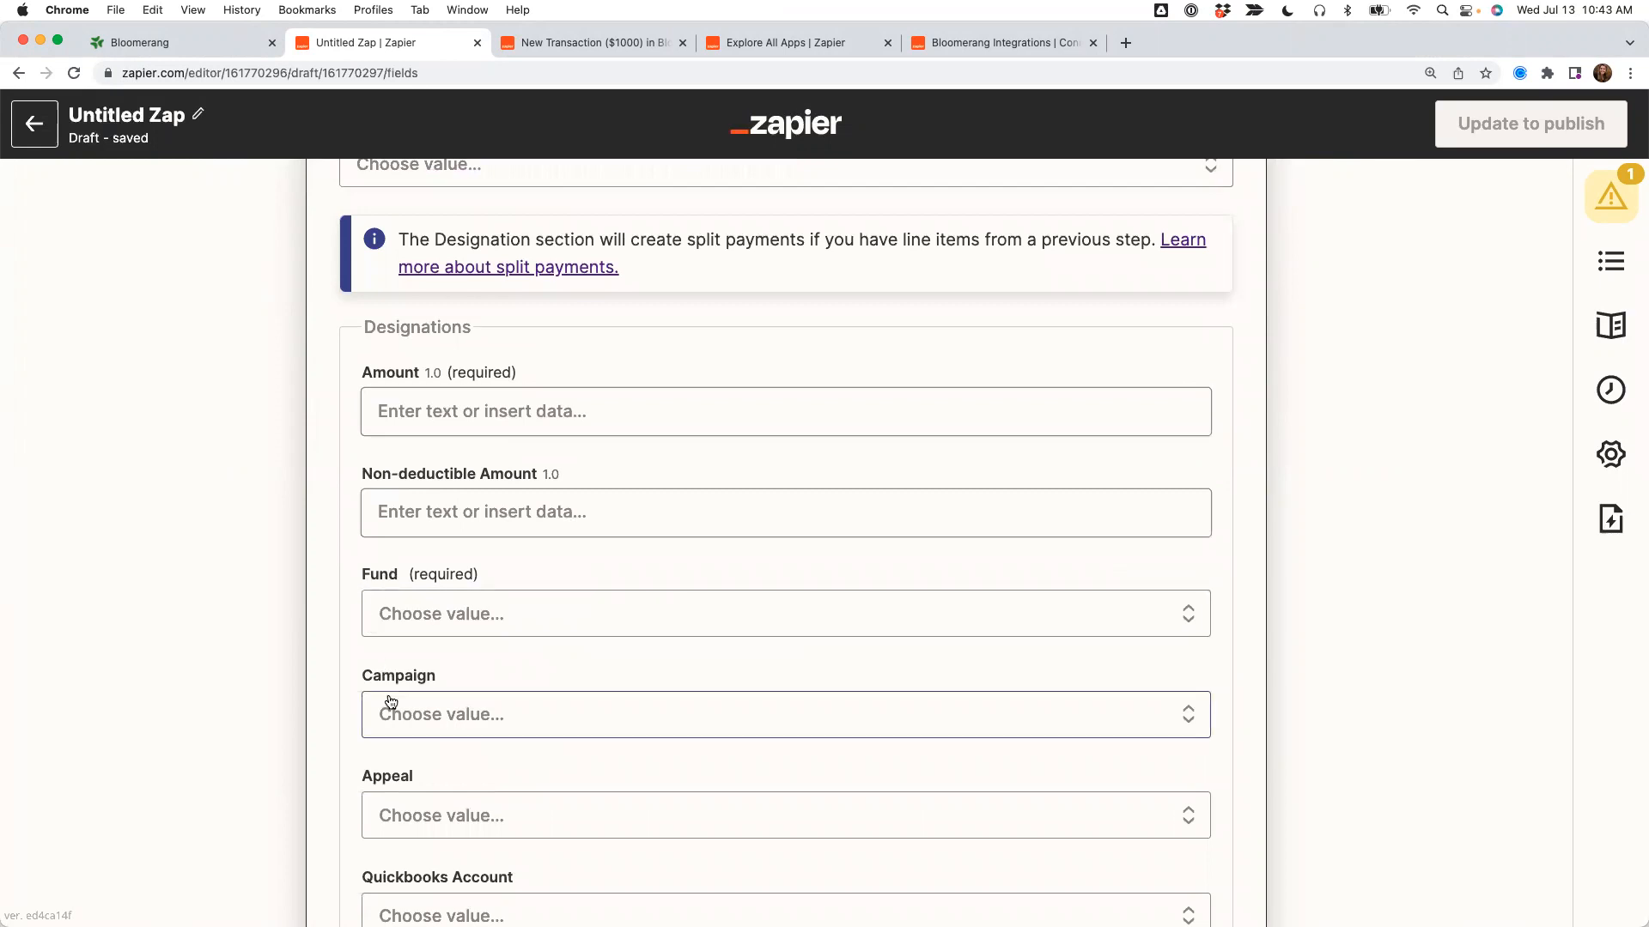
{"action": "scroll", "coordinate": [376, 779], "scroll_direction": "down", "scroll_amount": 3}
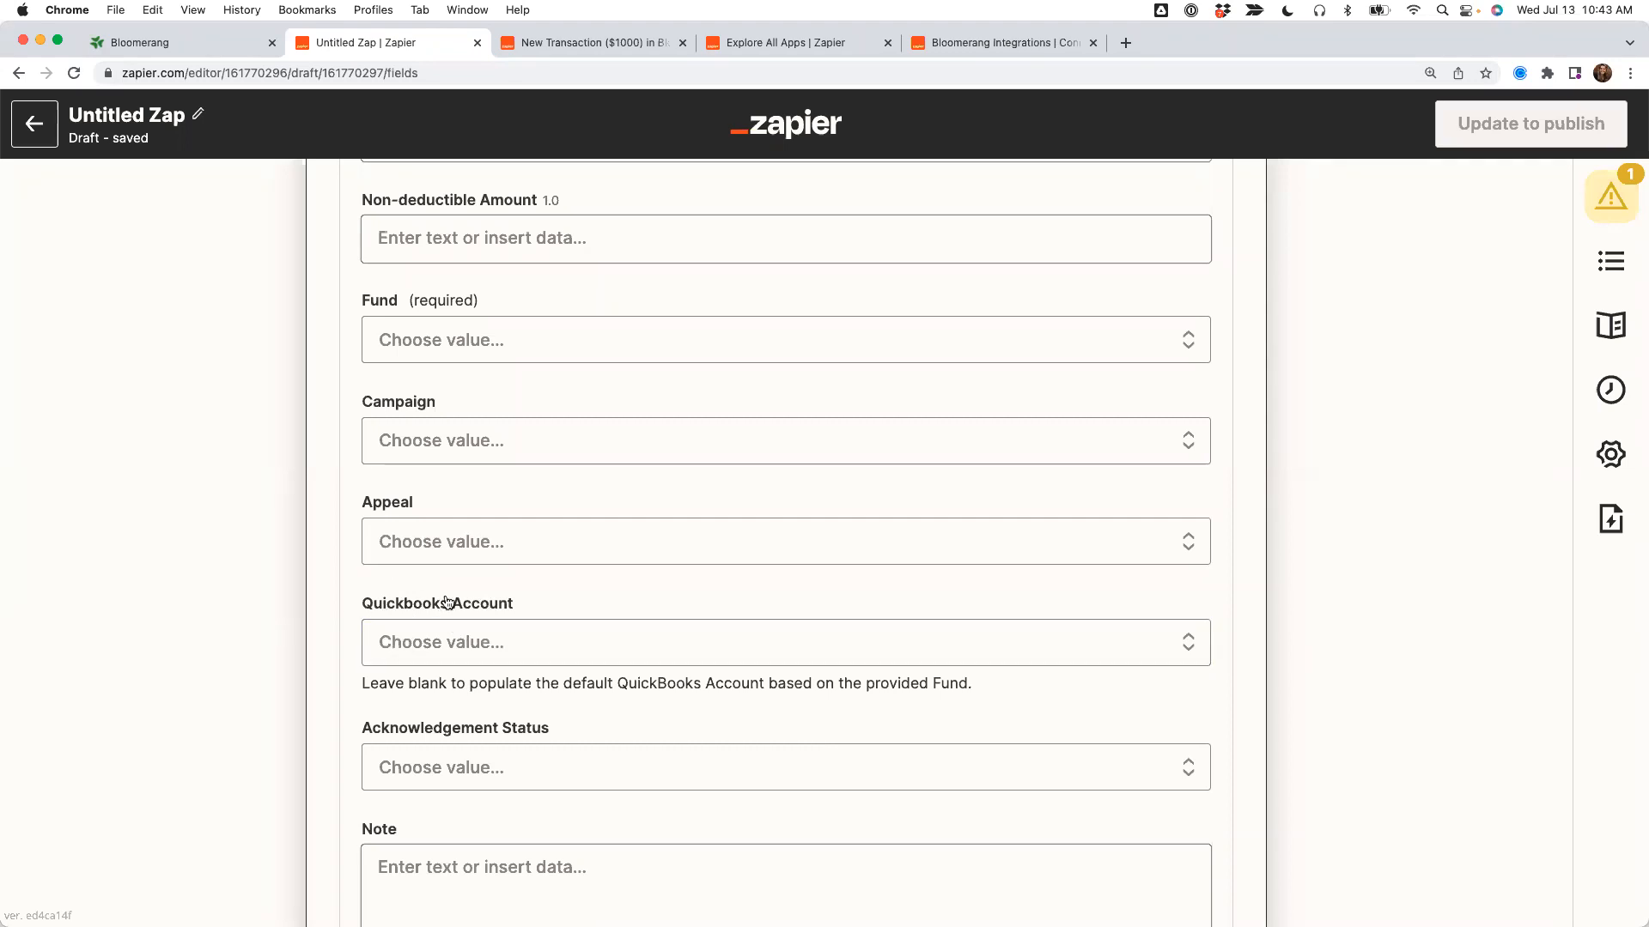
{"action": "scroll", "coordinate": [208, 589], "scroll_direction": "down", "scroll_amount": 3}
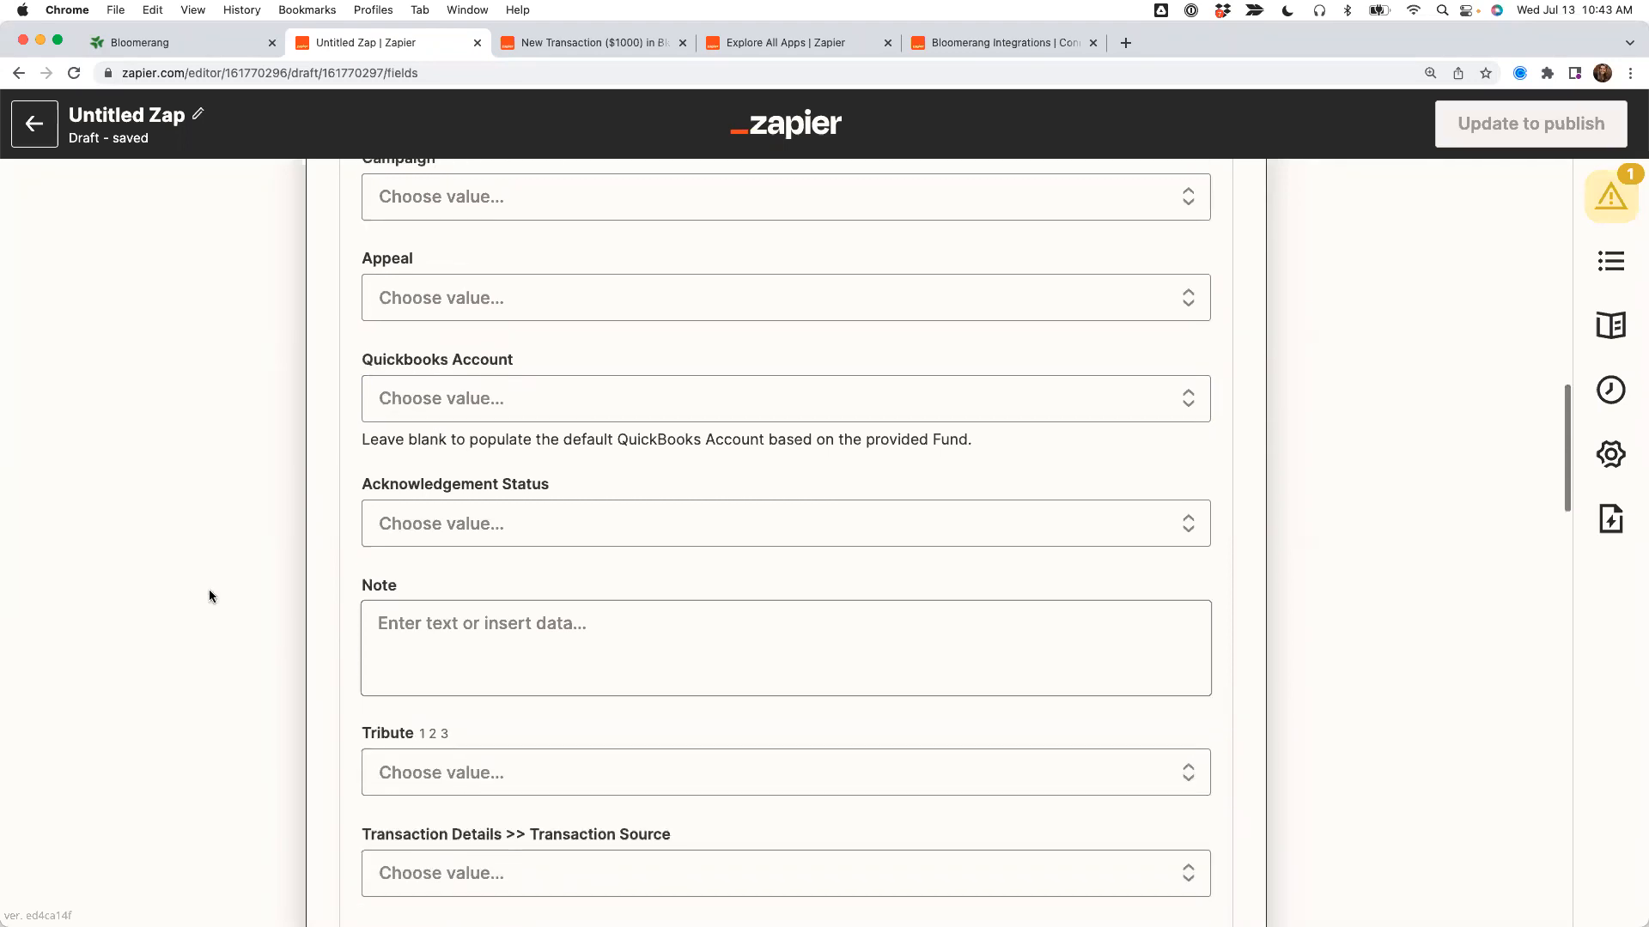
{"action": "scroll", "coordinate": [296, 619], "scroll_direction": "down", "scroll_amount": 2}
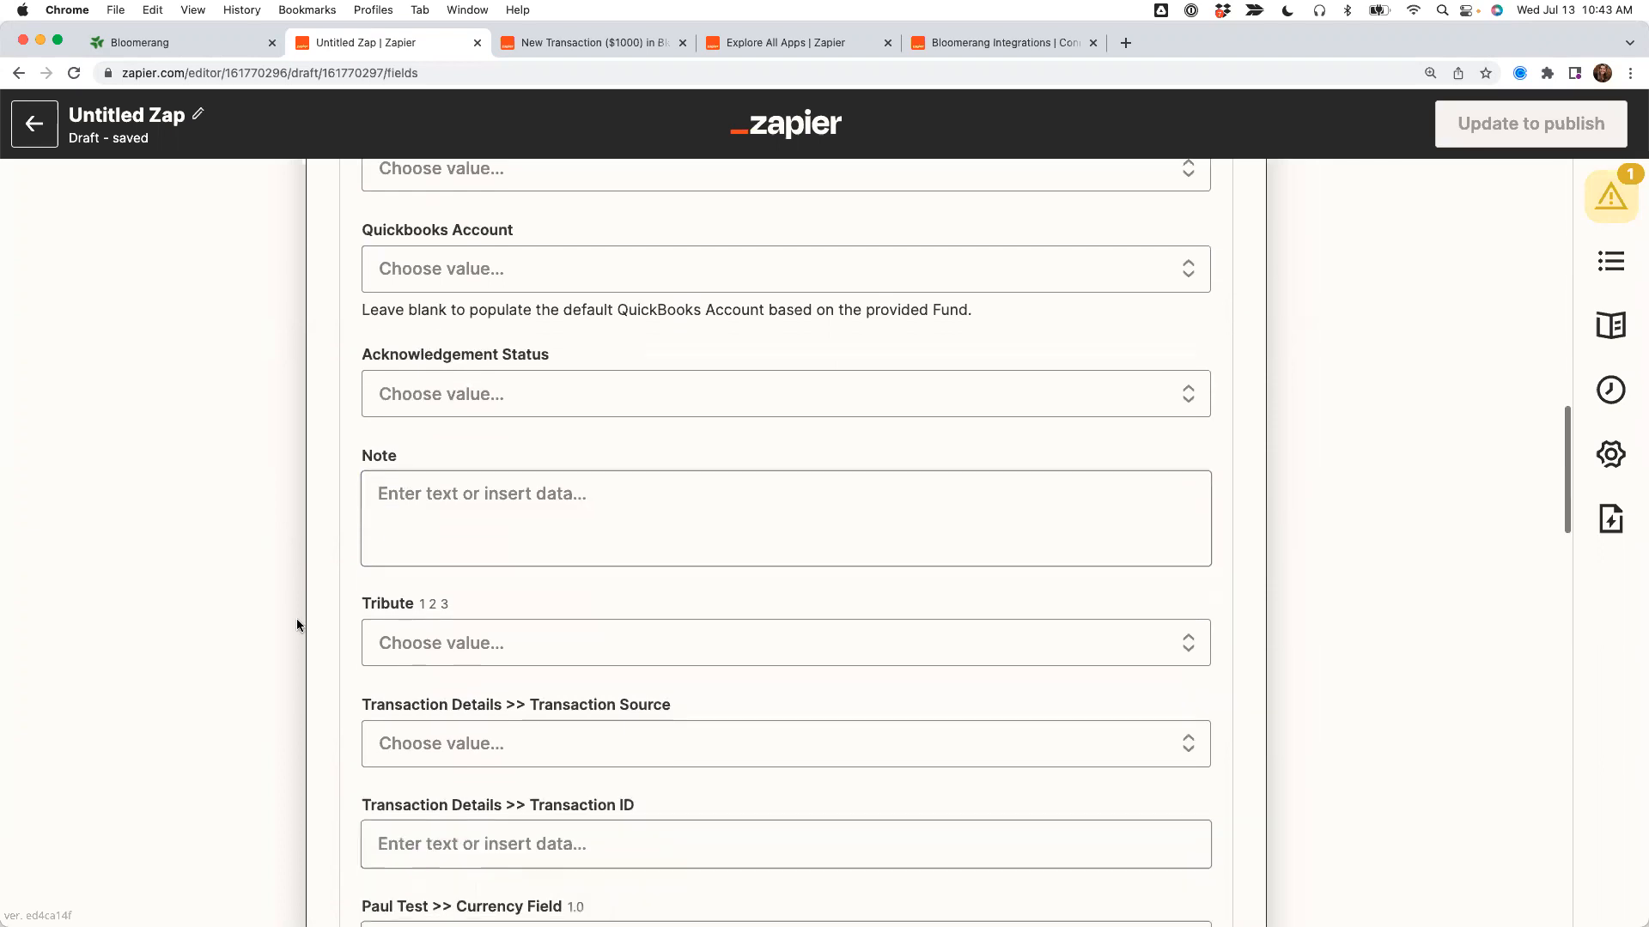
{"action": "scroll", "coordinate": [428, 804], "scroll_direction": "down", "scroll_amount": 9}
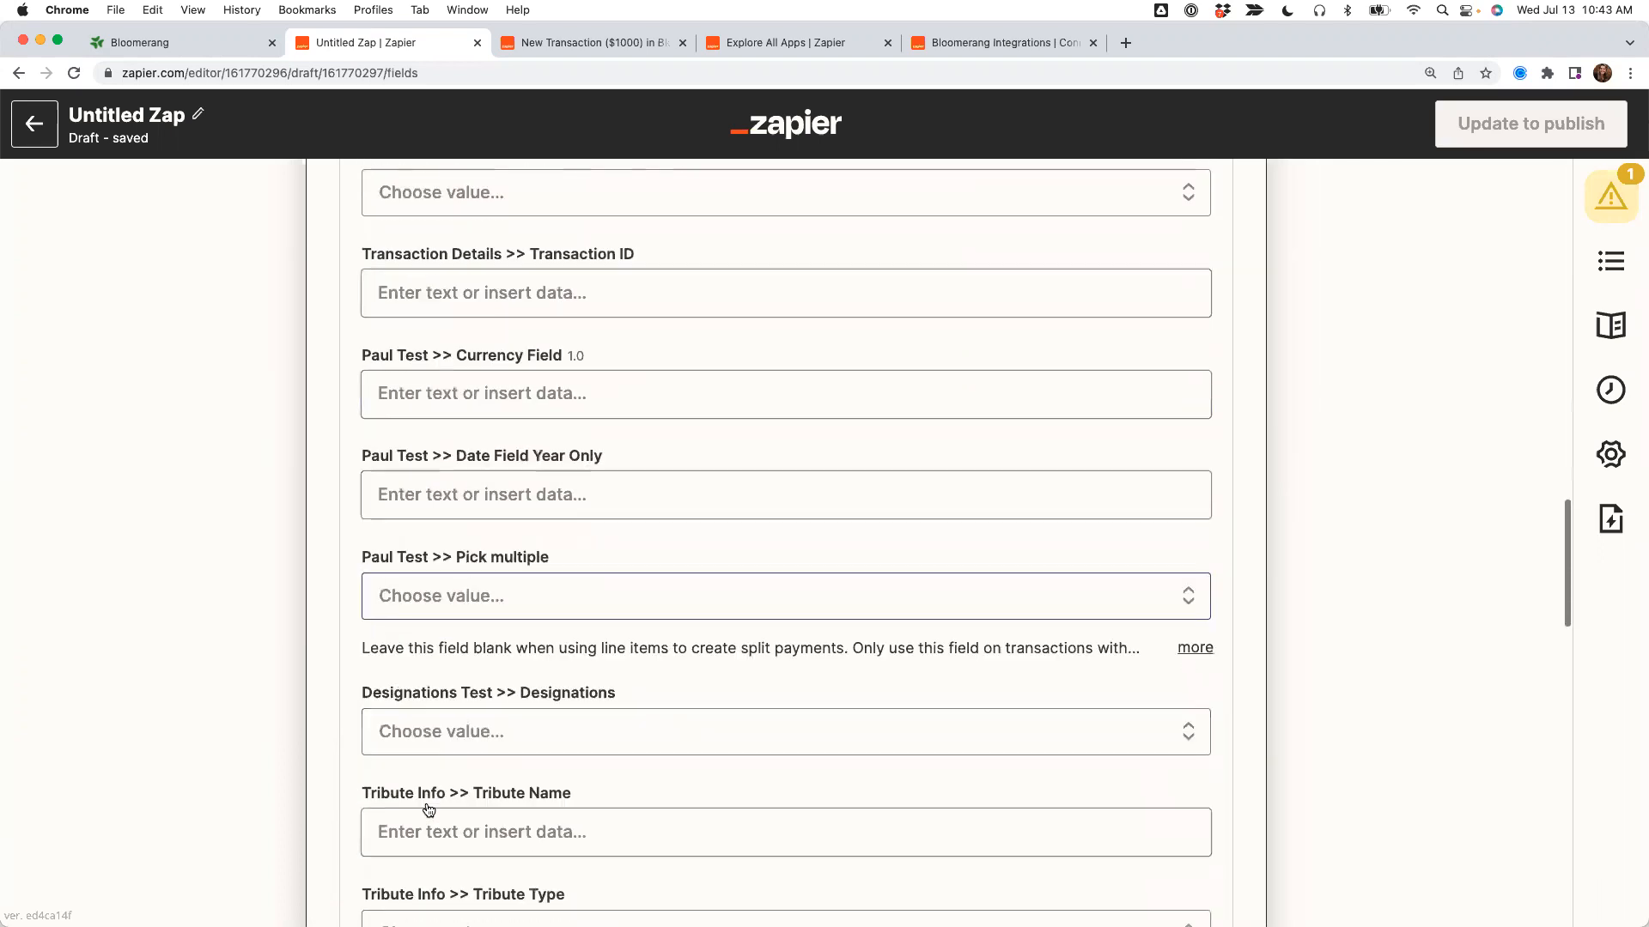
{"action": "scroll", "coordinate": [428, 809], "scroll_direction": "down", "scroll_amount": 6}
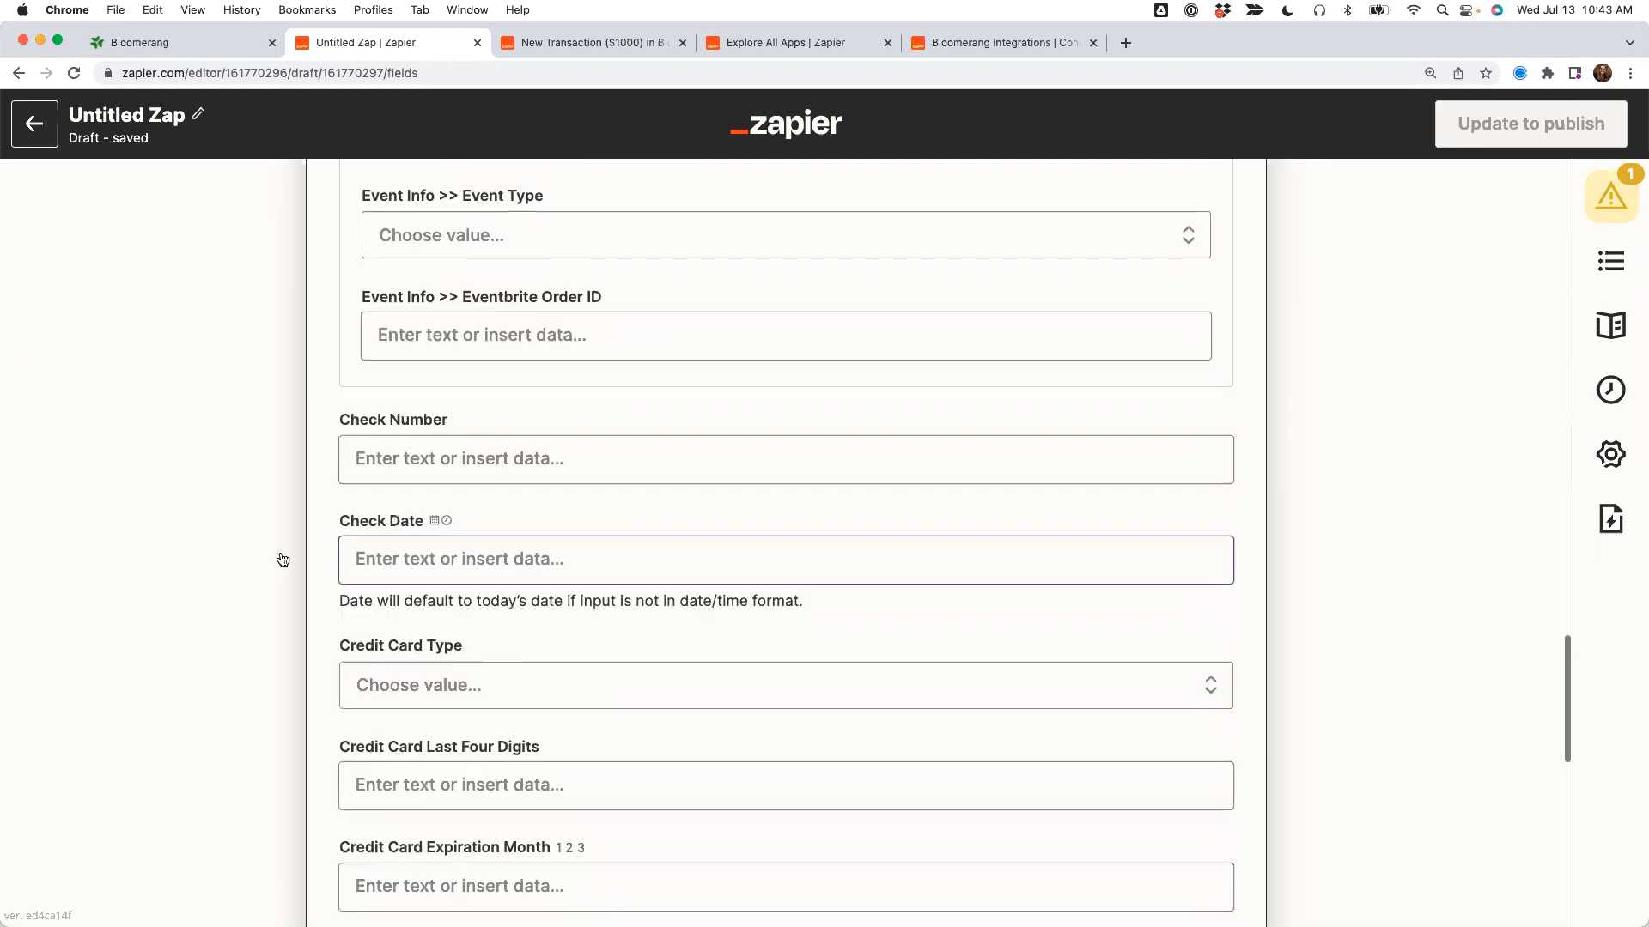
{"action": "scroll", "coordinate": [277, 843], "scroll_direction": "down", "scroll_amount": 4}
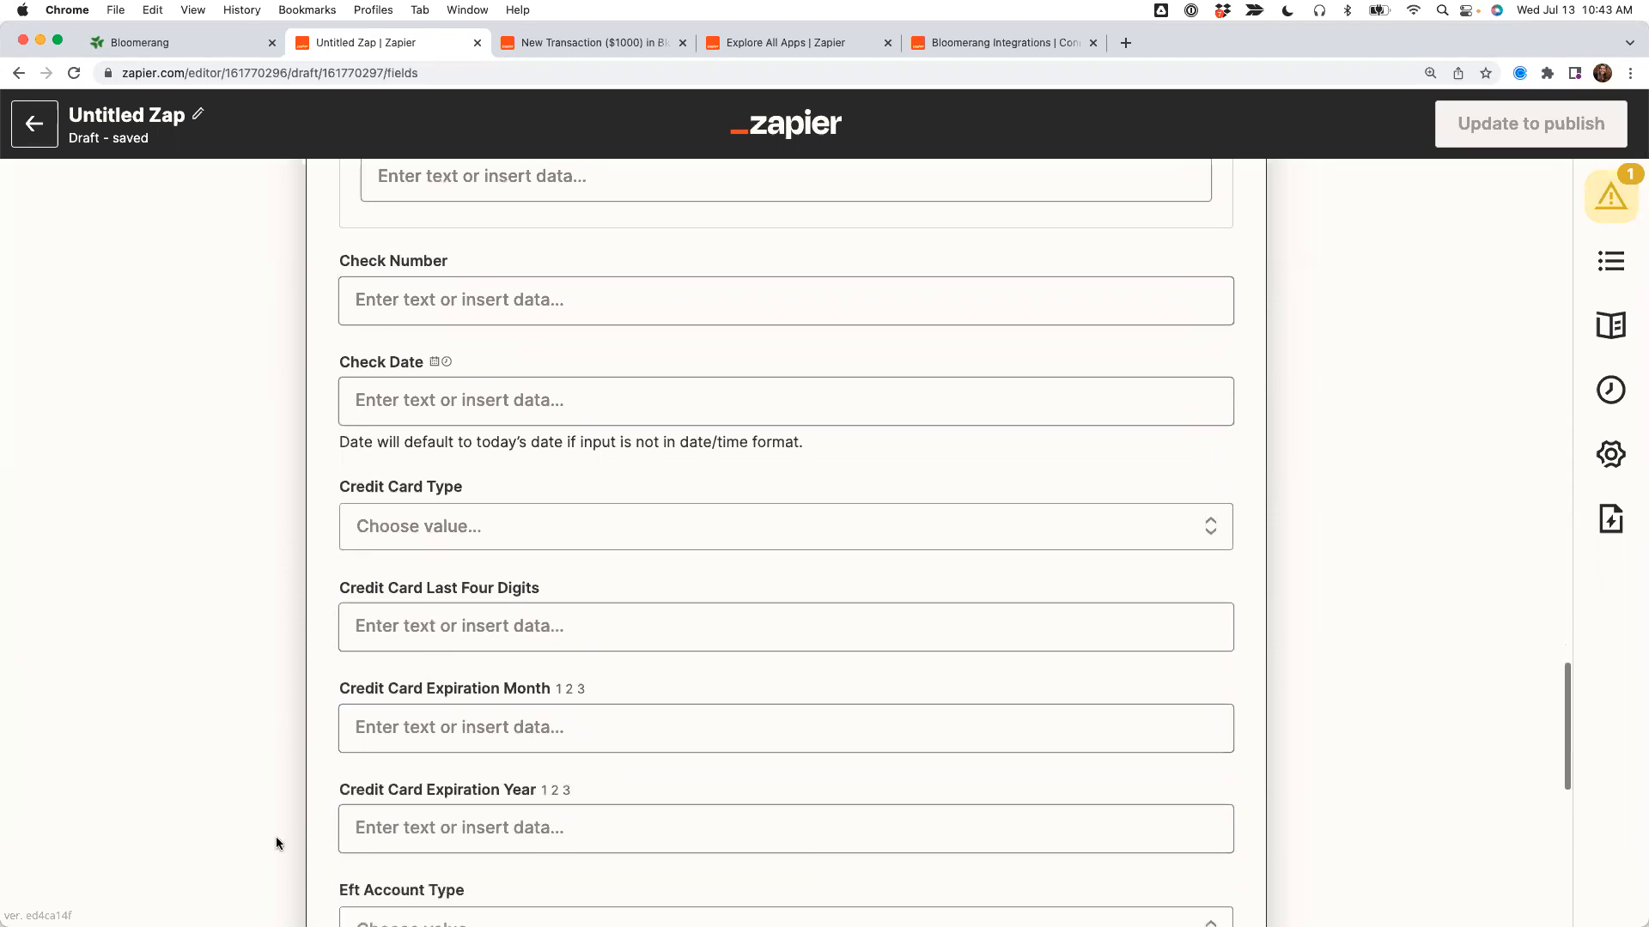
{"action": "scroll", "coordinate": [277, 843], "scroll_direction": "down", "scroll_amount": 4}
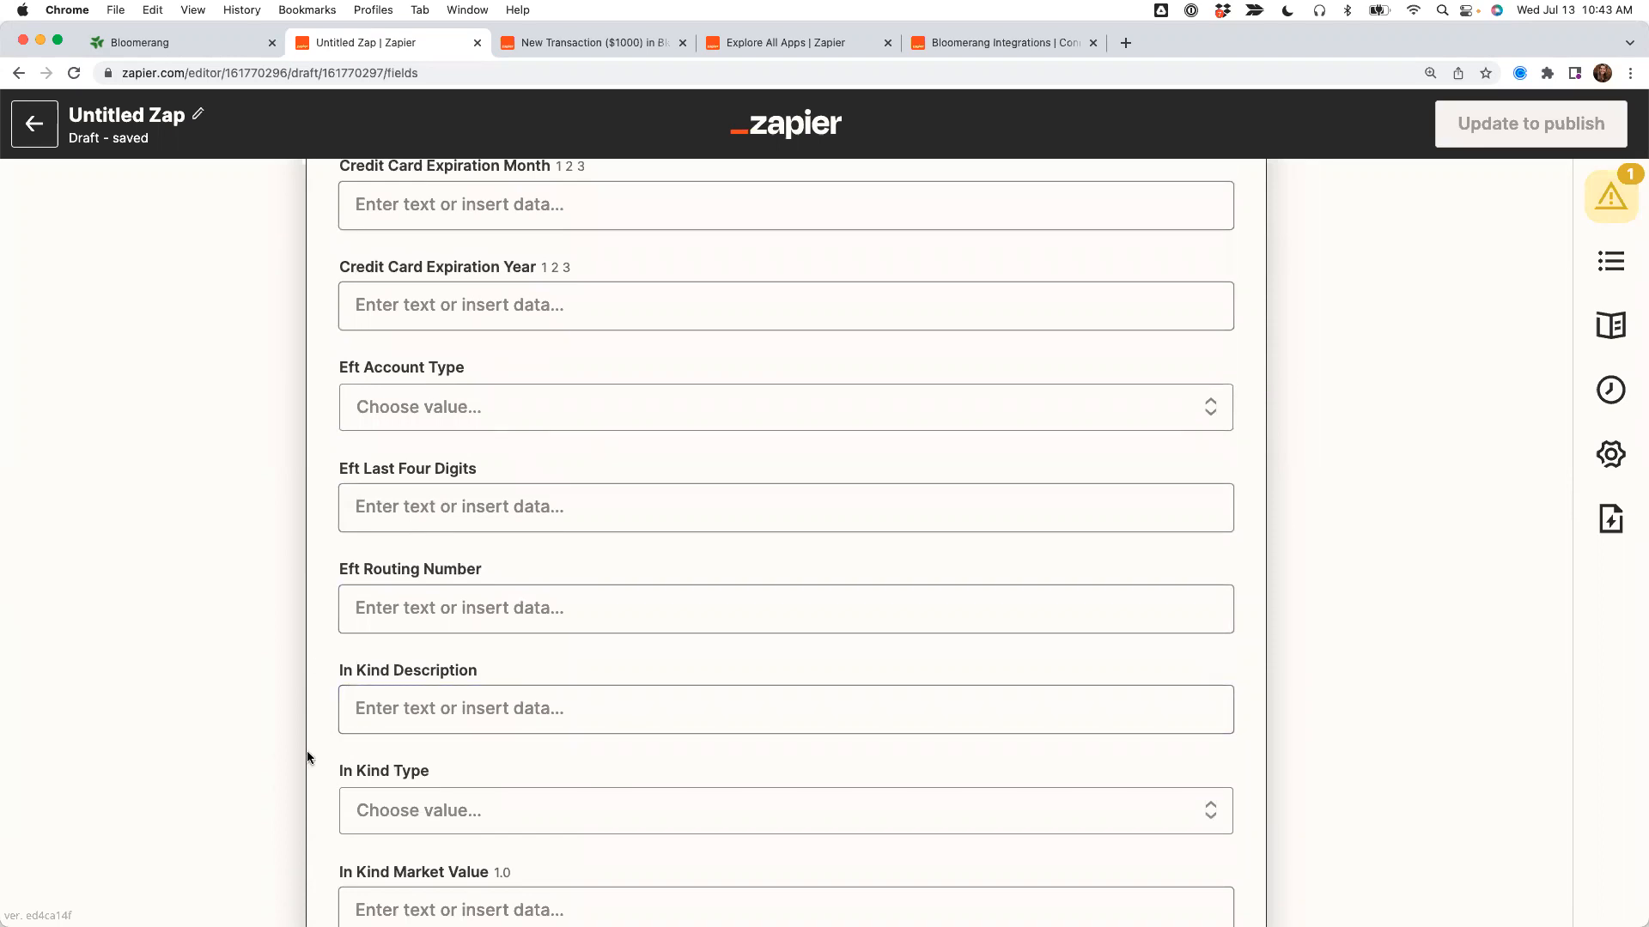
Browse the available options for the required Fund in the donation's designations, and close the list without choosing one.
{"action": "scroll", "coordinate": [308, 757], "scroll_direction": "up", "scroll_amount": 12}
{"action": "scroll", "coordinate": [309, 756], "scroll_direction": "up", "scroll_amount": 20}
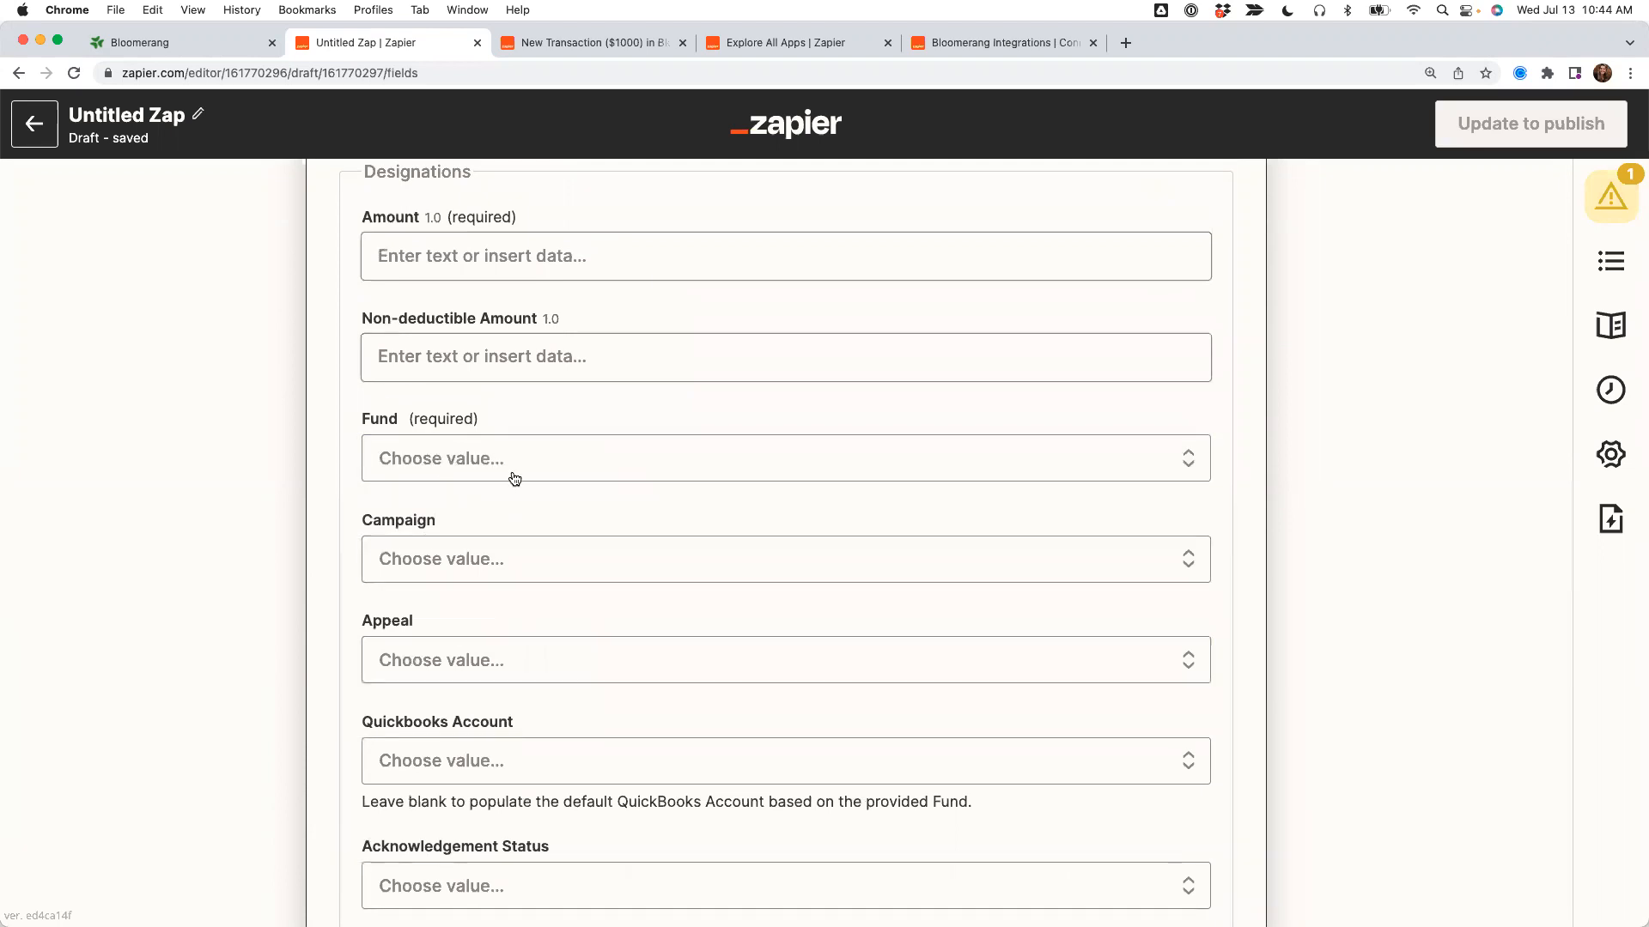
{"action": "left_click", "coordinate": [528, 476]}
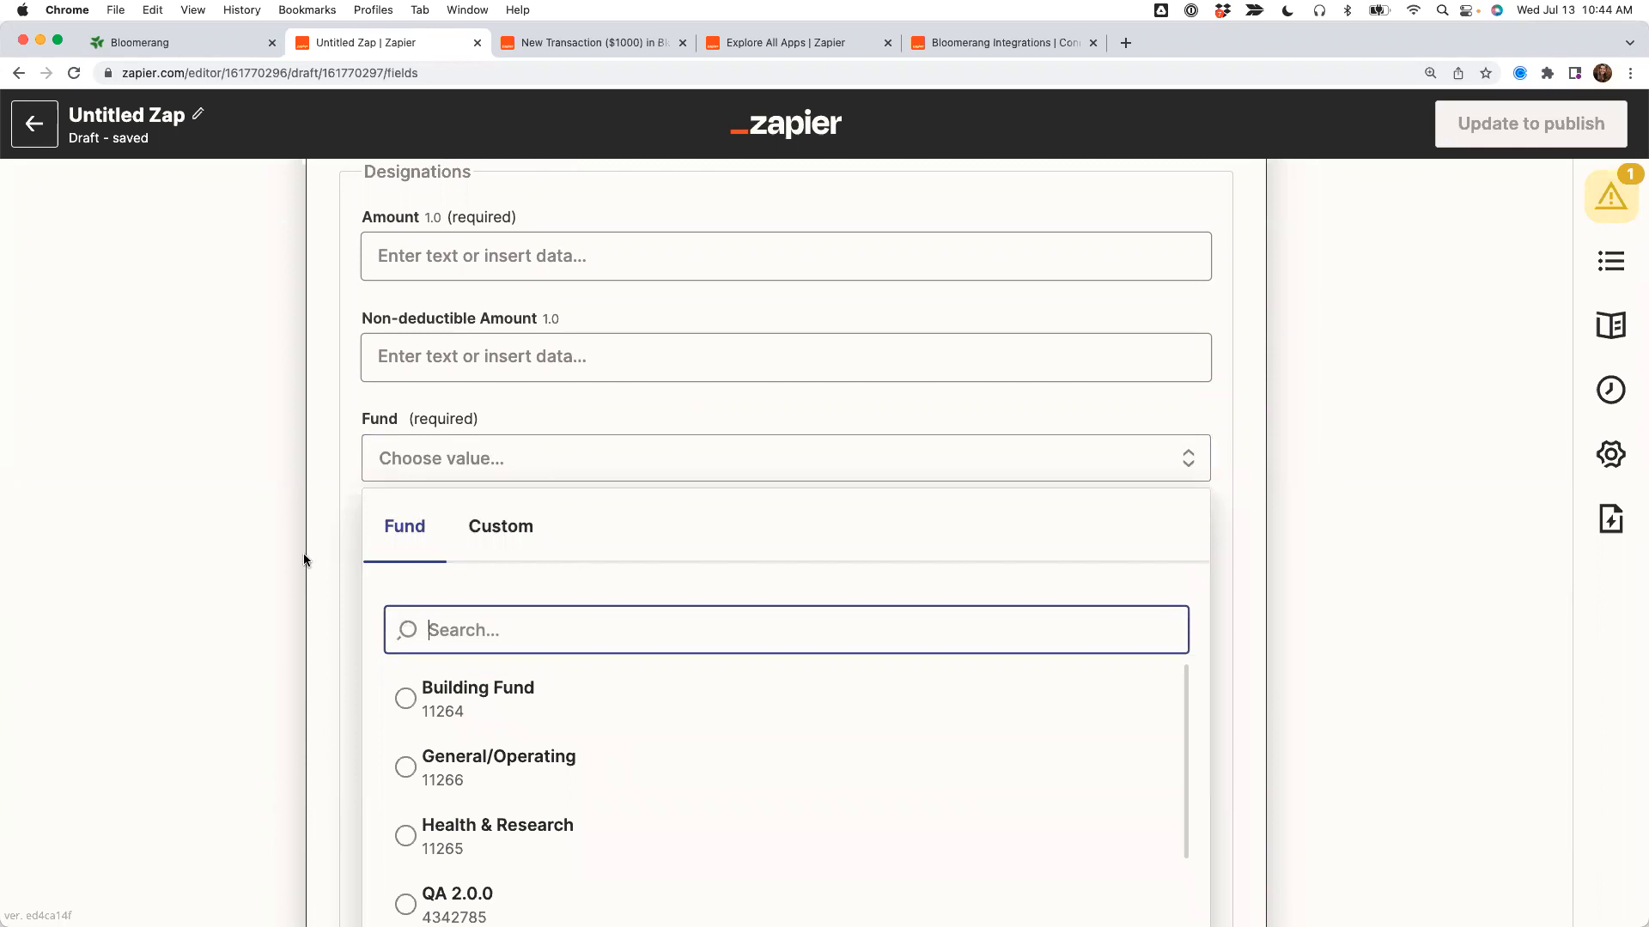
{"action": "scroll", "coordinate": [305, 556], "scroll_direction": "down", "scroll_amount": 3}
{"action": "scroll", "coordinate": [481, 571], "scroll_direction": "down", "scroll_amount": 9}
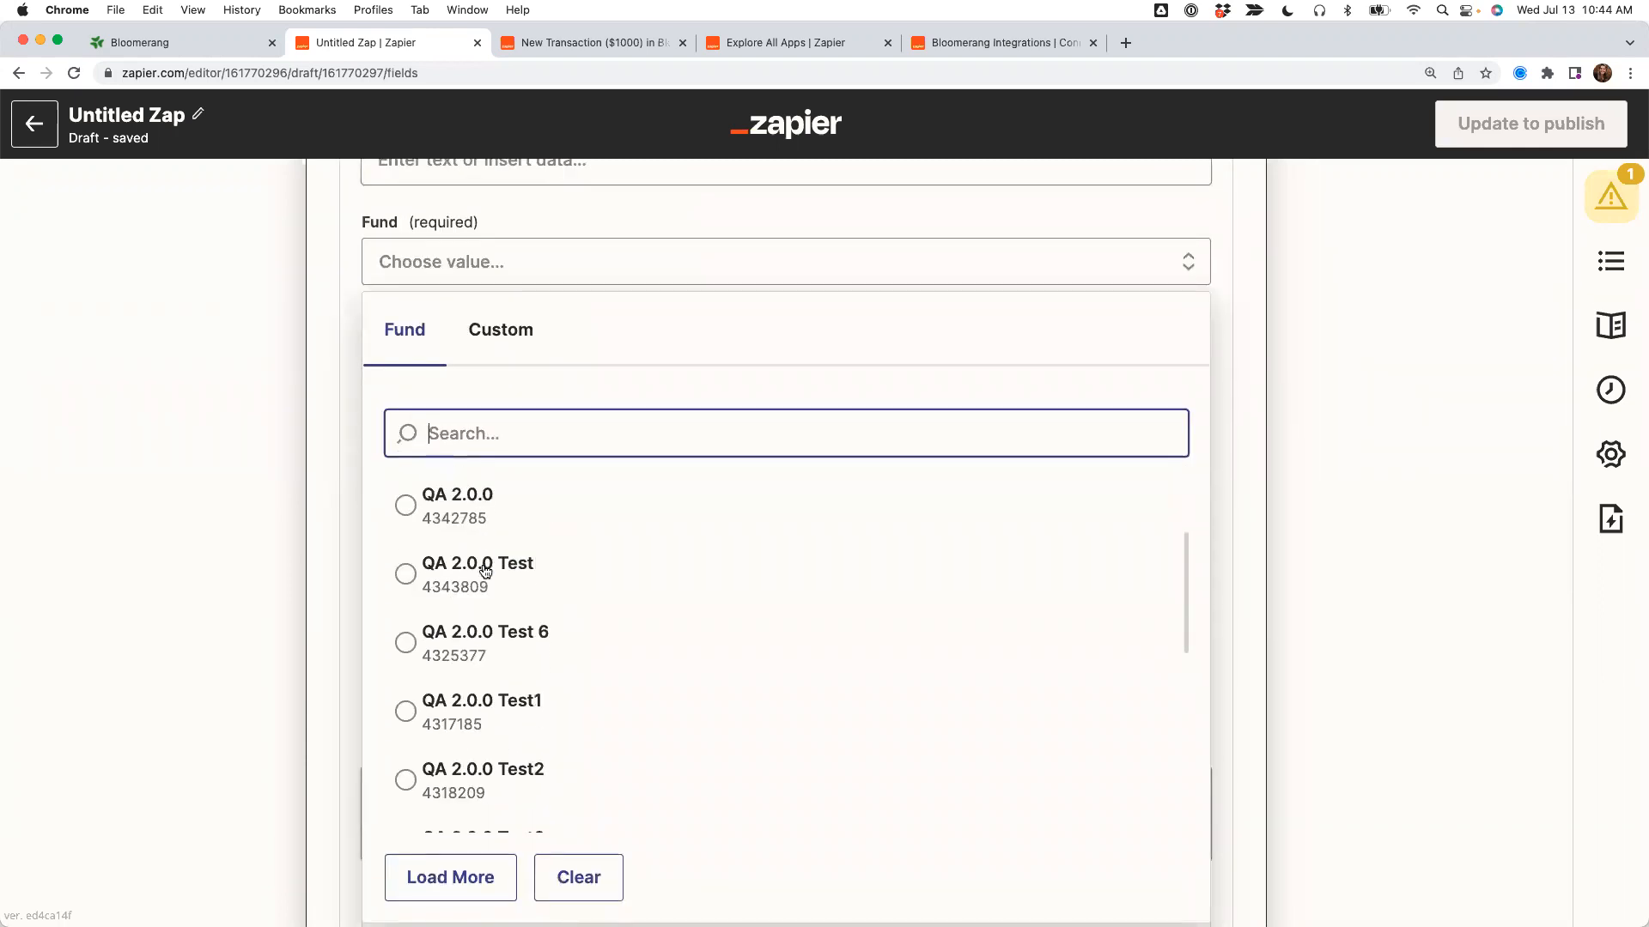
{"action": "scroll", "coordinate": [485, 571], "scroll_direction": "up", "scroll_amount": 9}
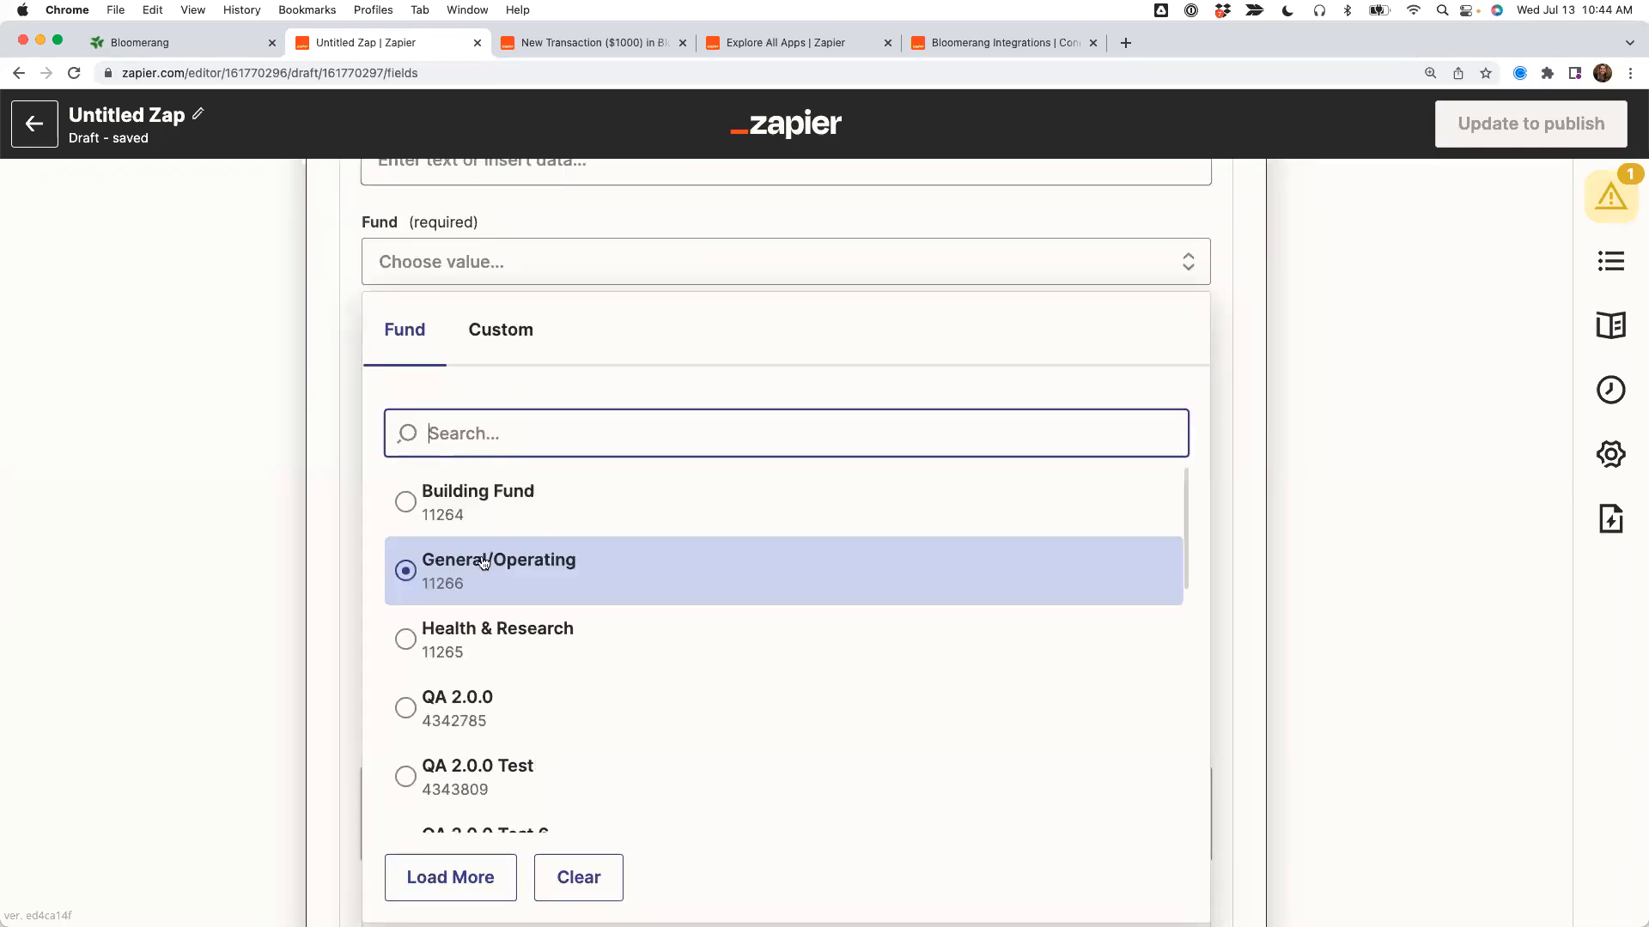
{"action": "left_click", "coordinate": [280, 563]}
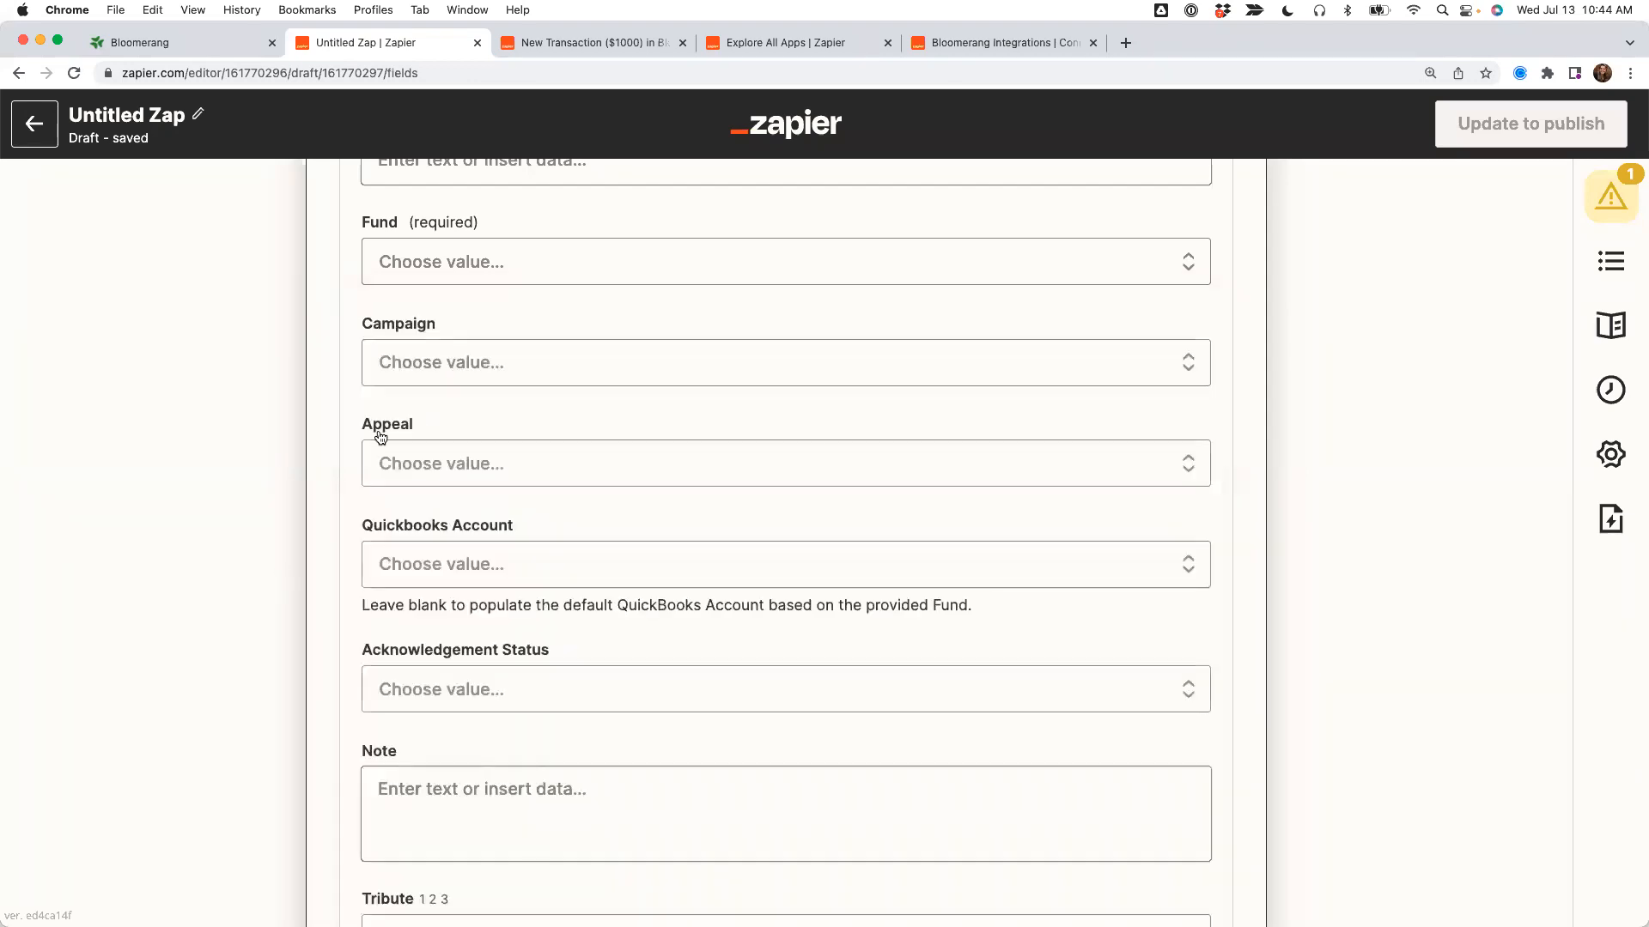
Set the donation designation's Campaign to 2020 Annual Campaign, and view its custom data-mapping options without changing the choice.
{"action": "left_click", "coordinate": [434, 373]}
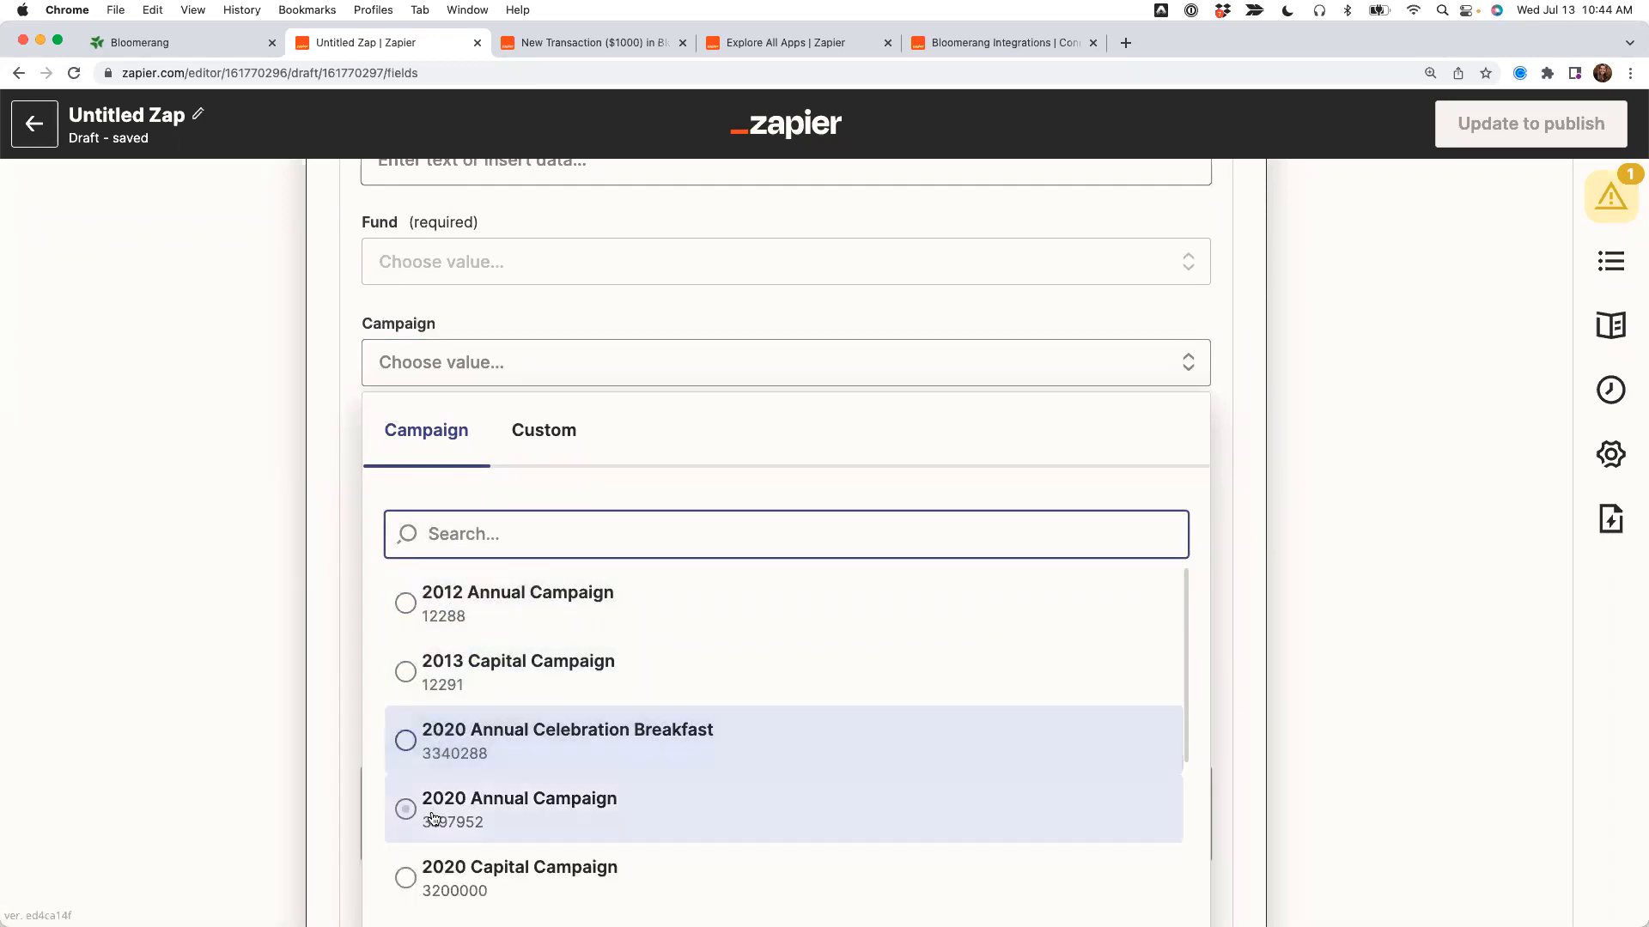
{"action": "left_click", "coordinate": [434, 818]}
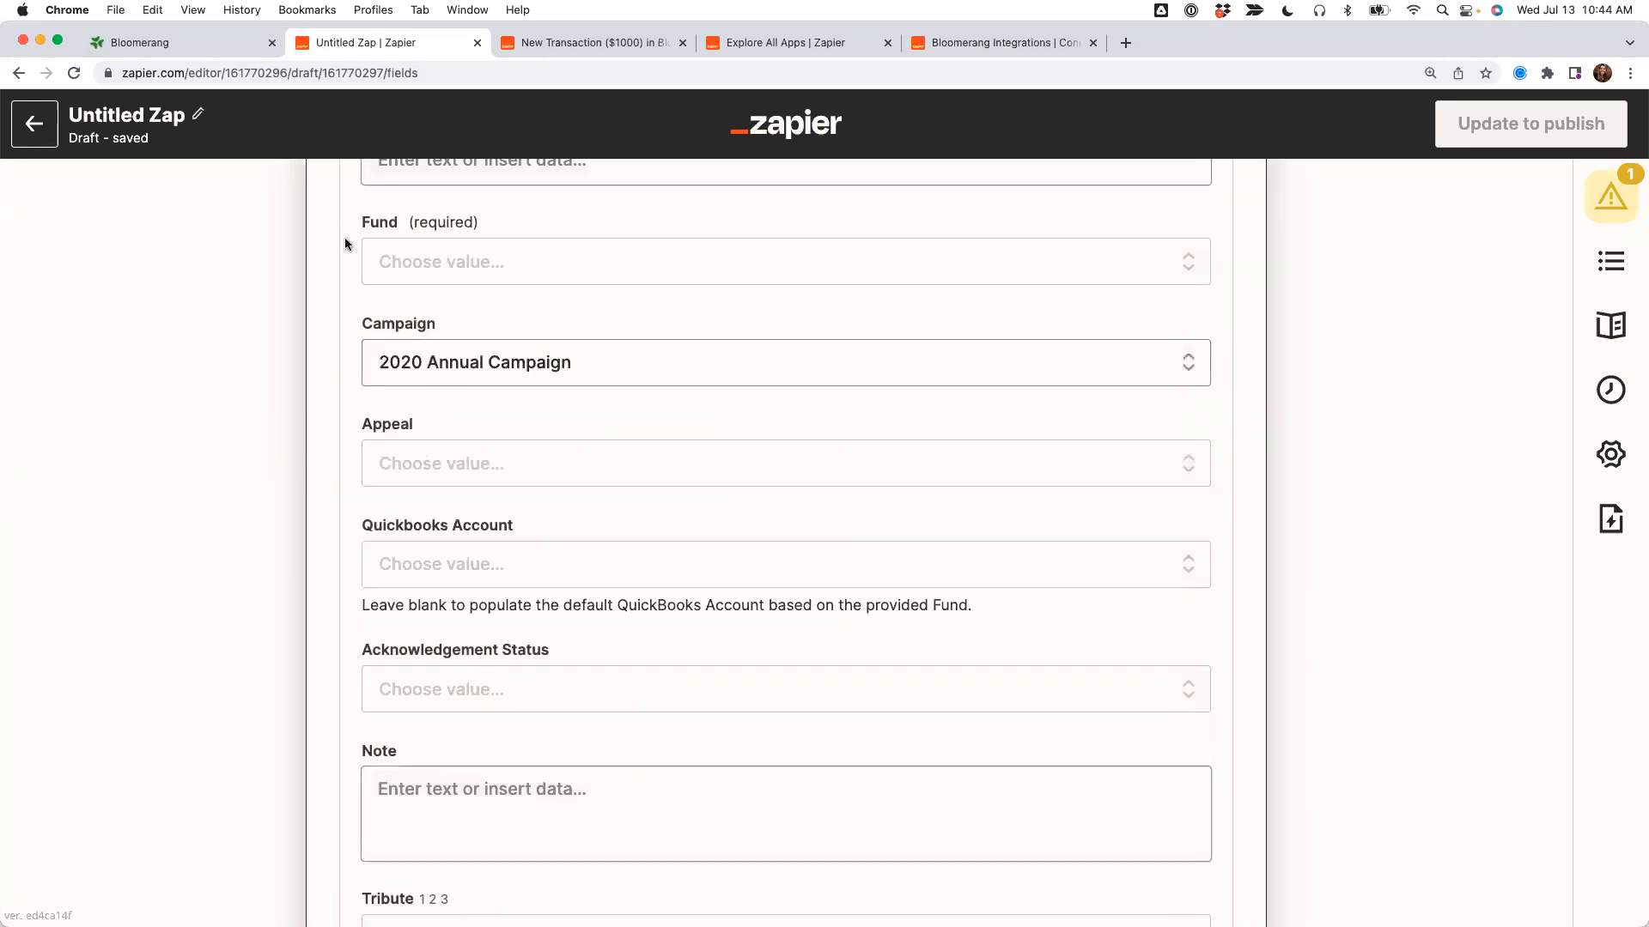
{"action": "left_click", "coordinate": [566, 355]}
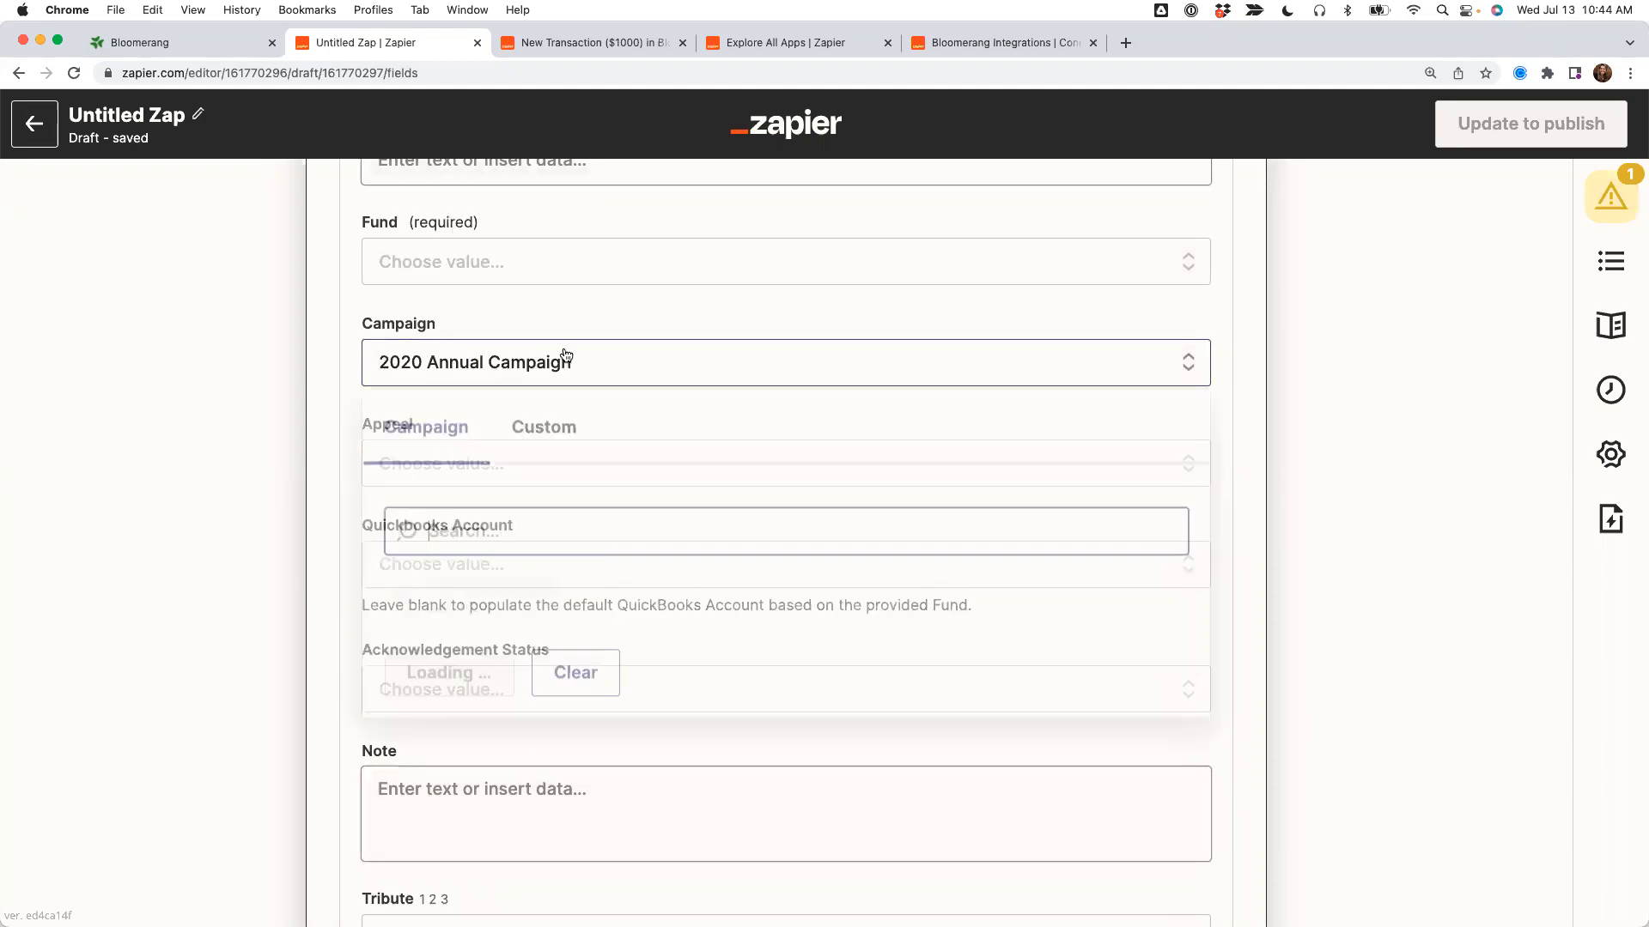
{"action": "left_click", "coordinate": [544, 439]}
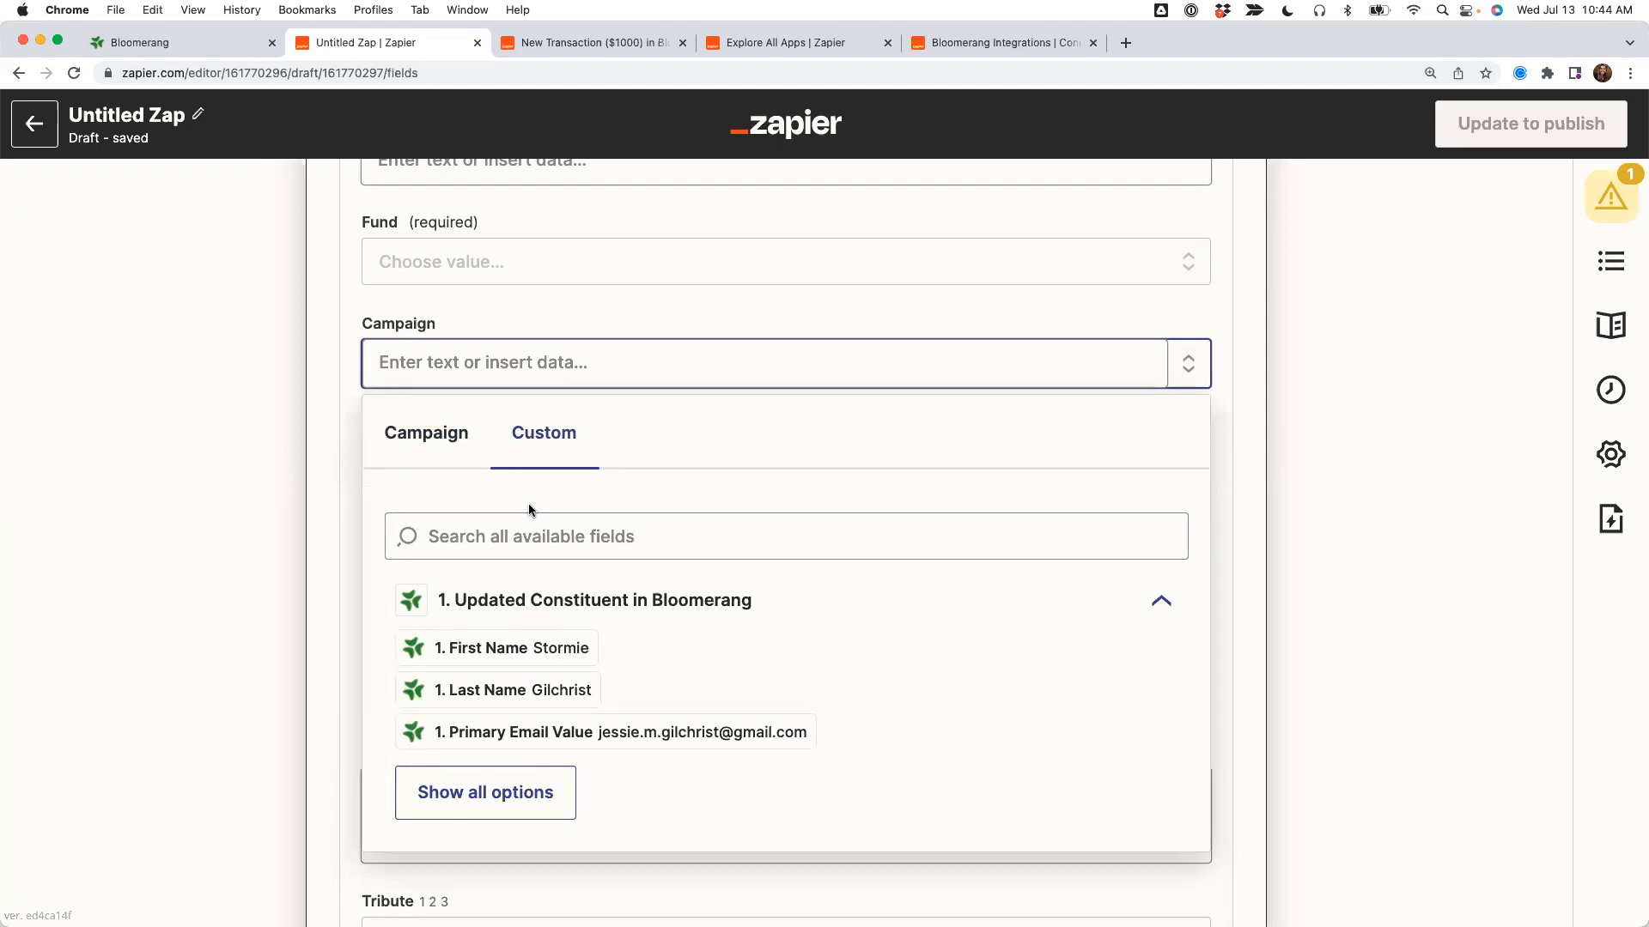
{"action": "left_click", "coordinate": [318, 318]}
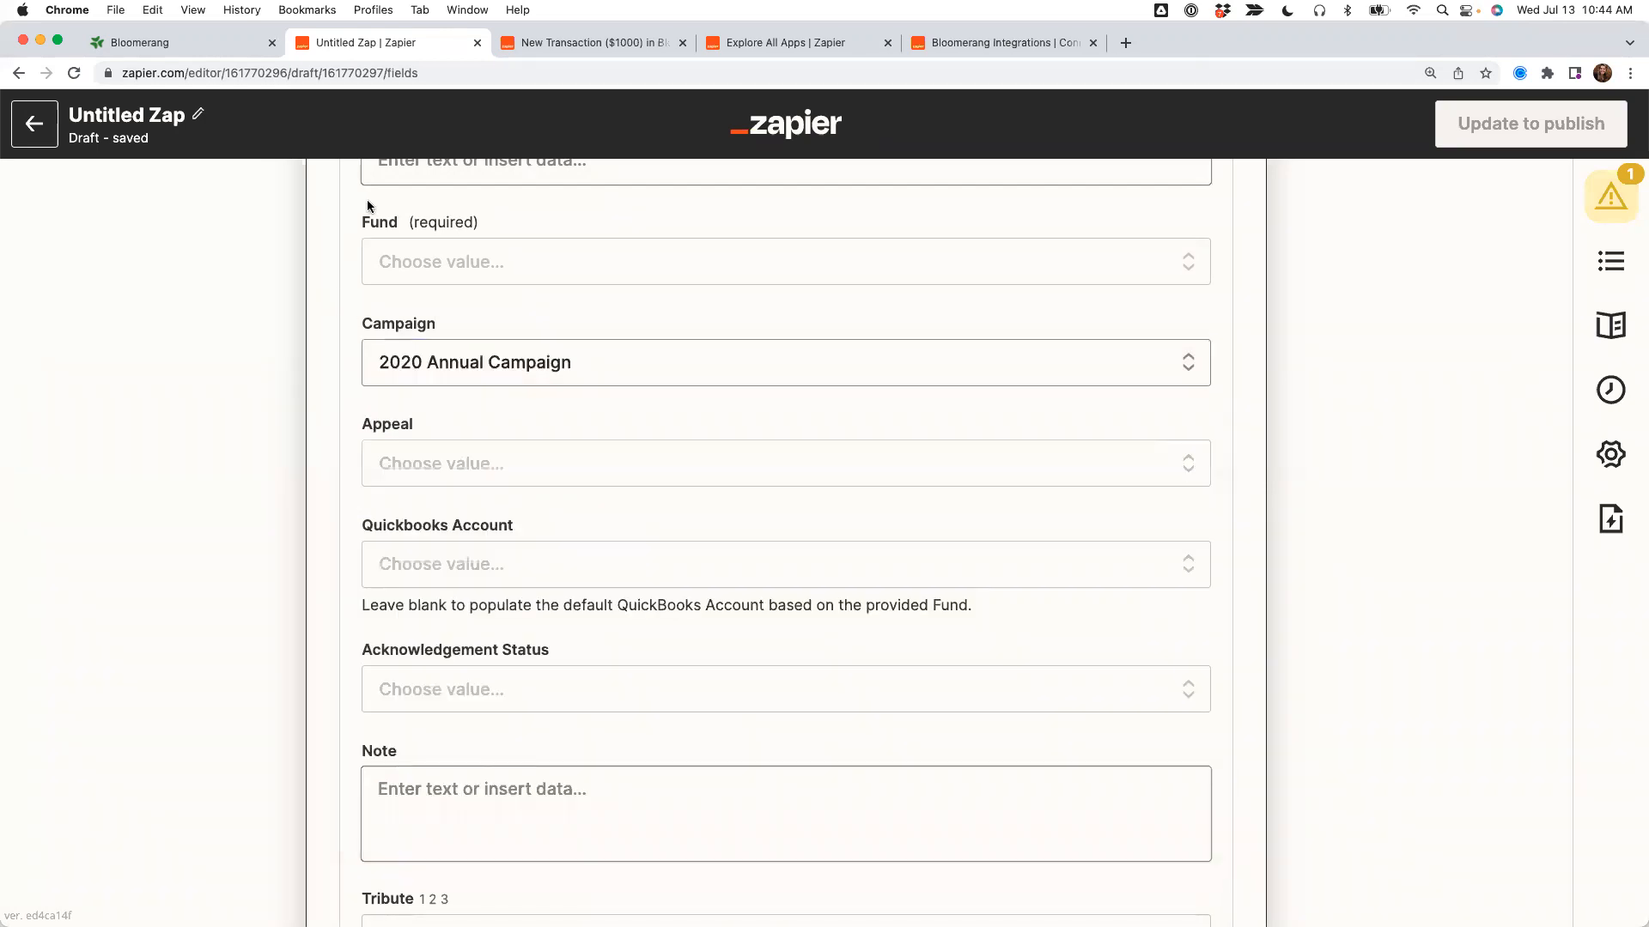
Review the designation's Fund, Campaign and Appeal fields, and view the Fund options without choosing one.
{"action": "left_click_drag", "start_coordinate": [363, 226], "coordinate": [427, 432]}
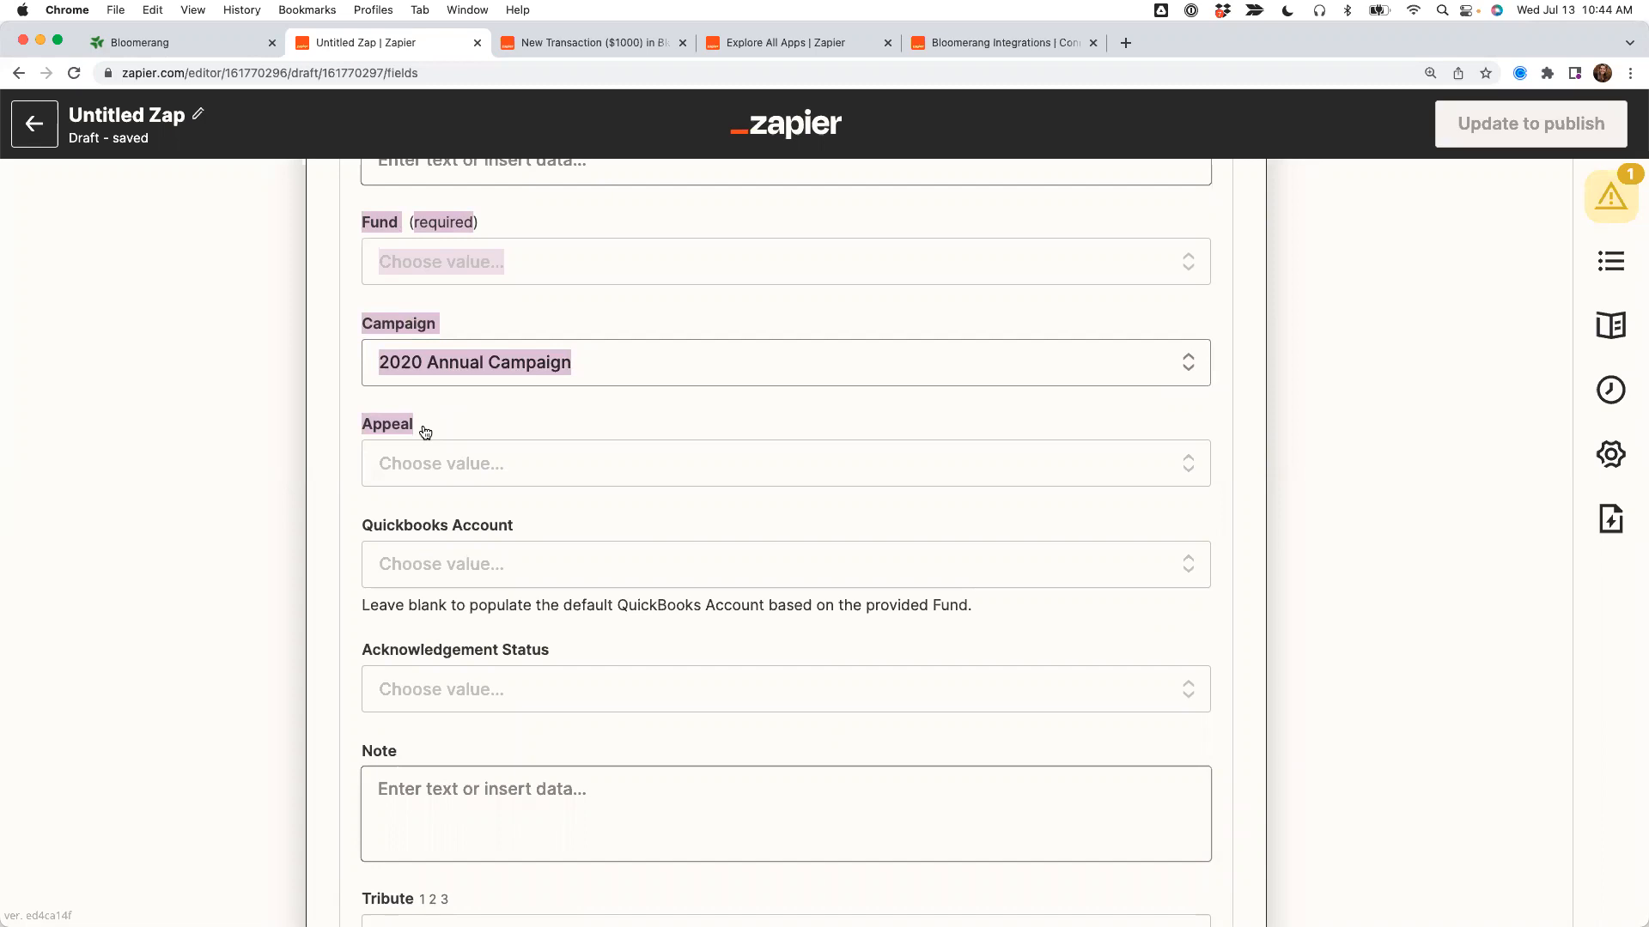
{"action": "left_click", "coordinate": [429, 422]}
{"action": "left_click", "coordinate": [355, 221]}
{"action": "left_click_drag", "start_coordinate": [357, 223], "coordinate": [420, 250]}
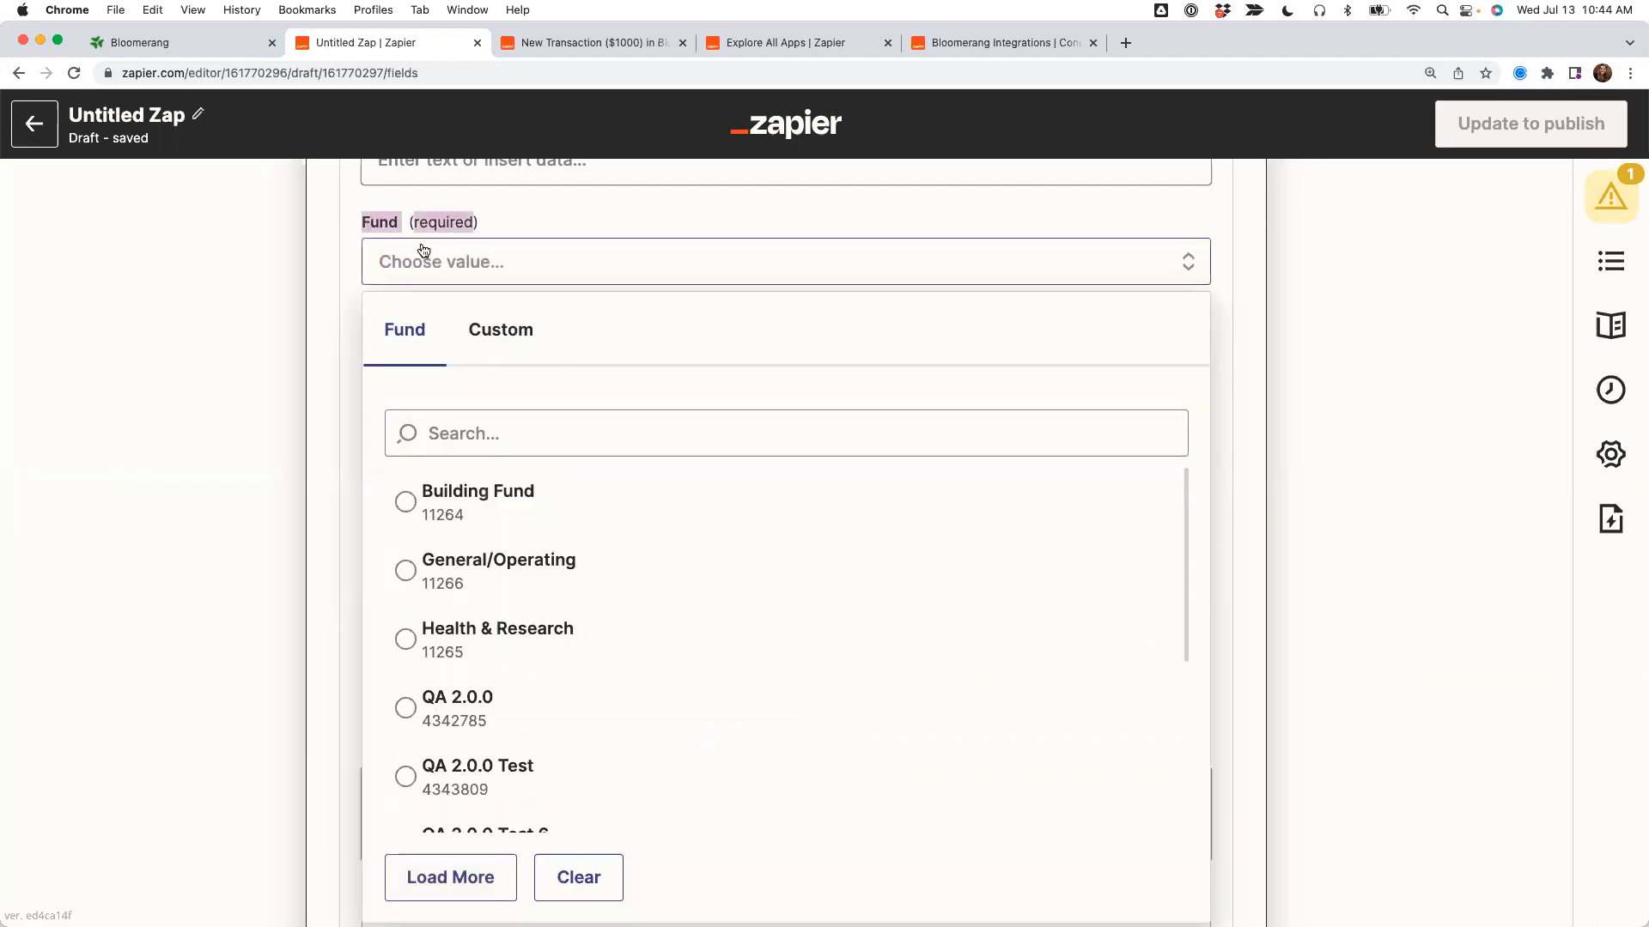
{"action": "left_click", "coordinate": [263, 297]}
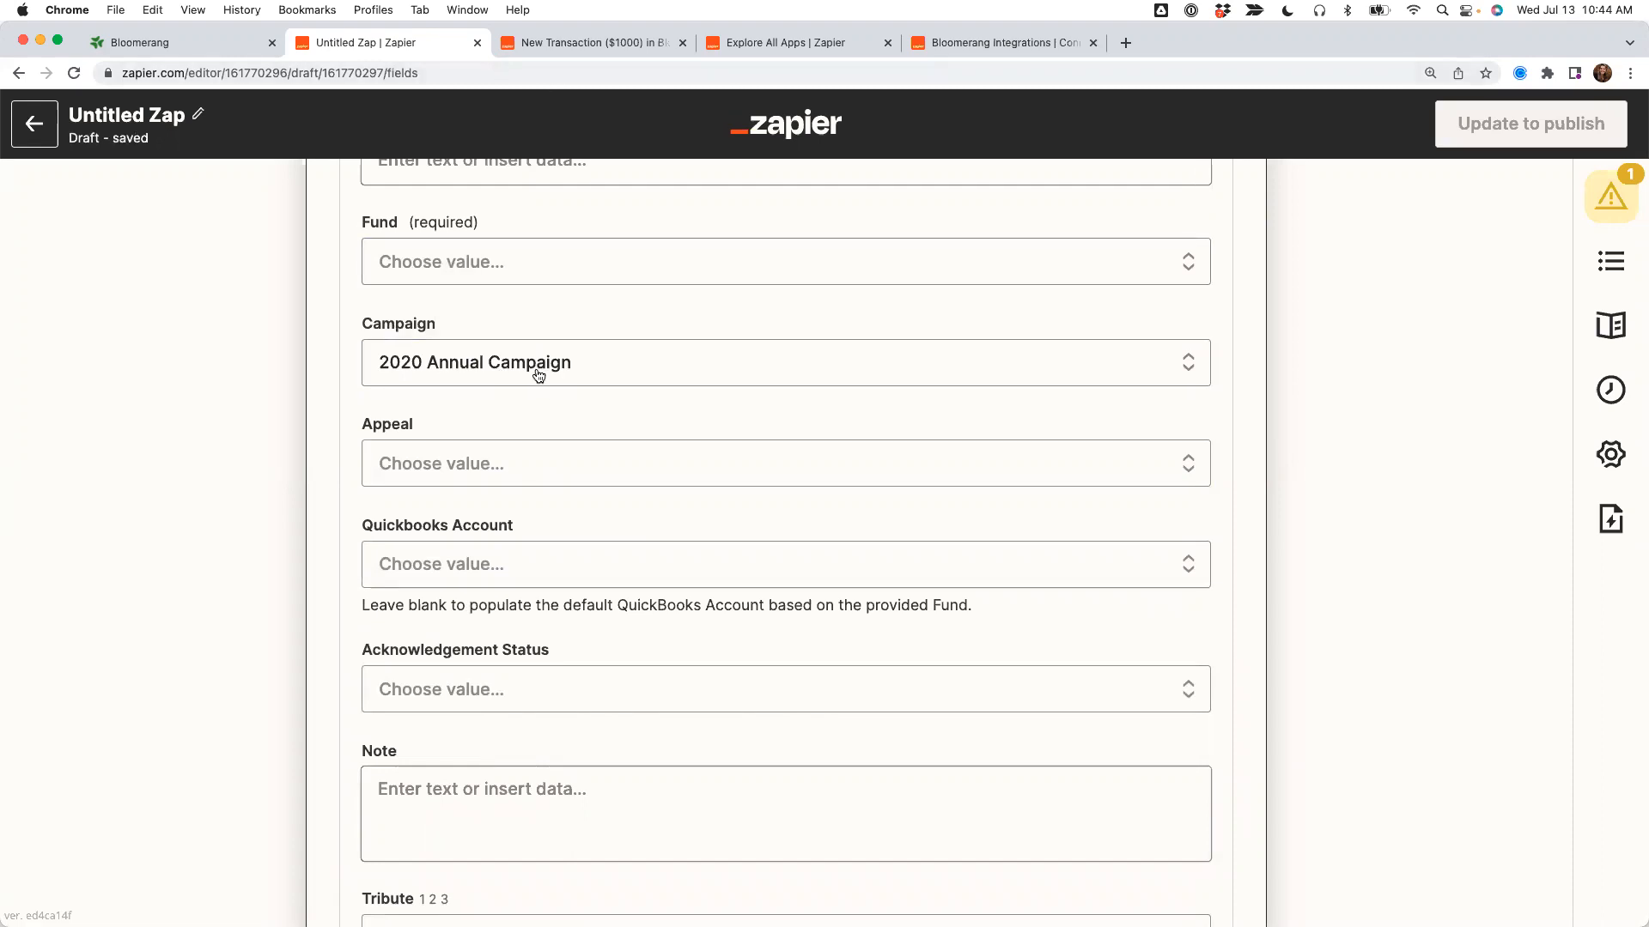
Set the designation's Fund to Unrestricted and its Appeal to Online Donations.
{"action": "left_click", "coordinate": [435, 263]}
{"action": "scroll", "coordinate": [468, 669], "scroll_direction": "down", "scroll_amount": 10}
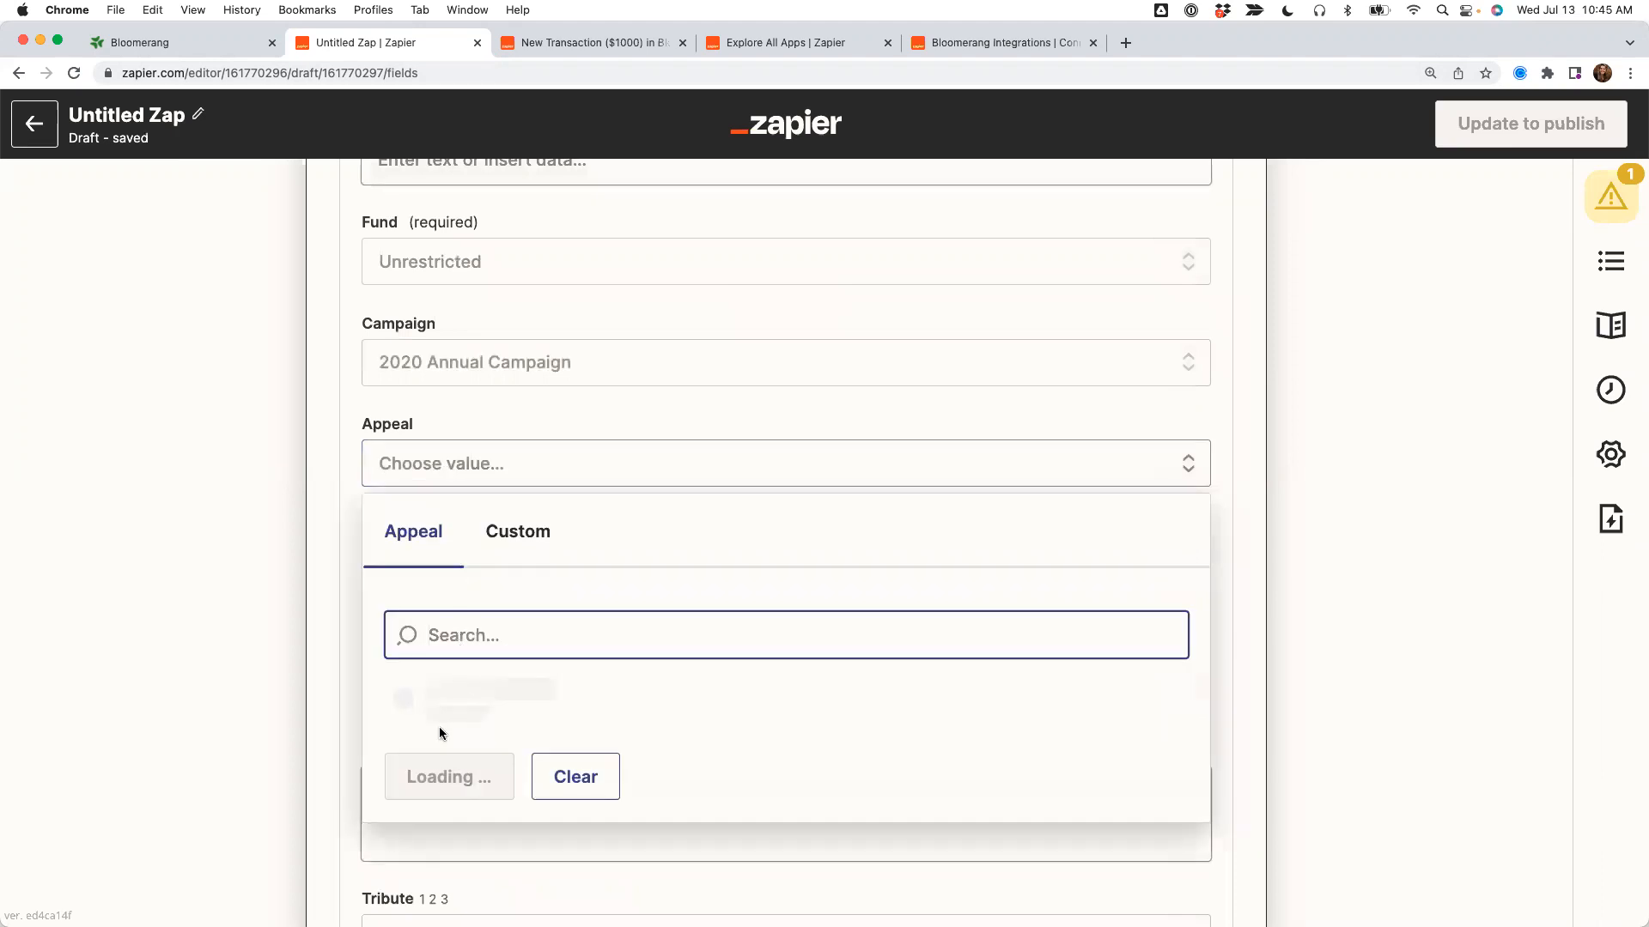
{"action": "scroll", "coordinate": [447, 781], "scroll_direction": "down", "scroll_amount": 3}
{"action": "scroll", "coordinate": [446, 782], "scroll_direction": "down", "scroll_amount": 8}
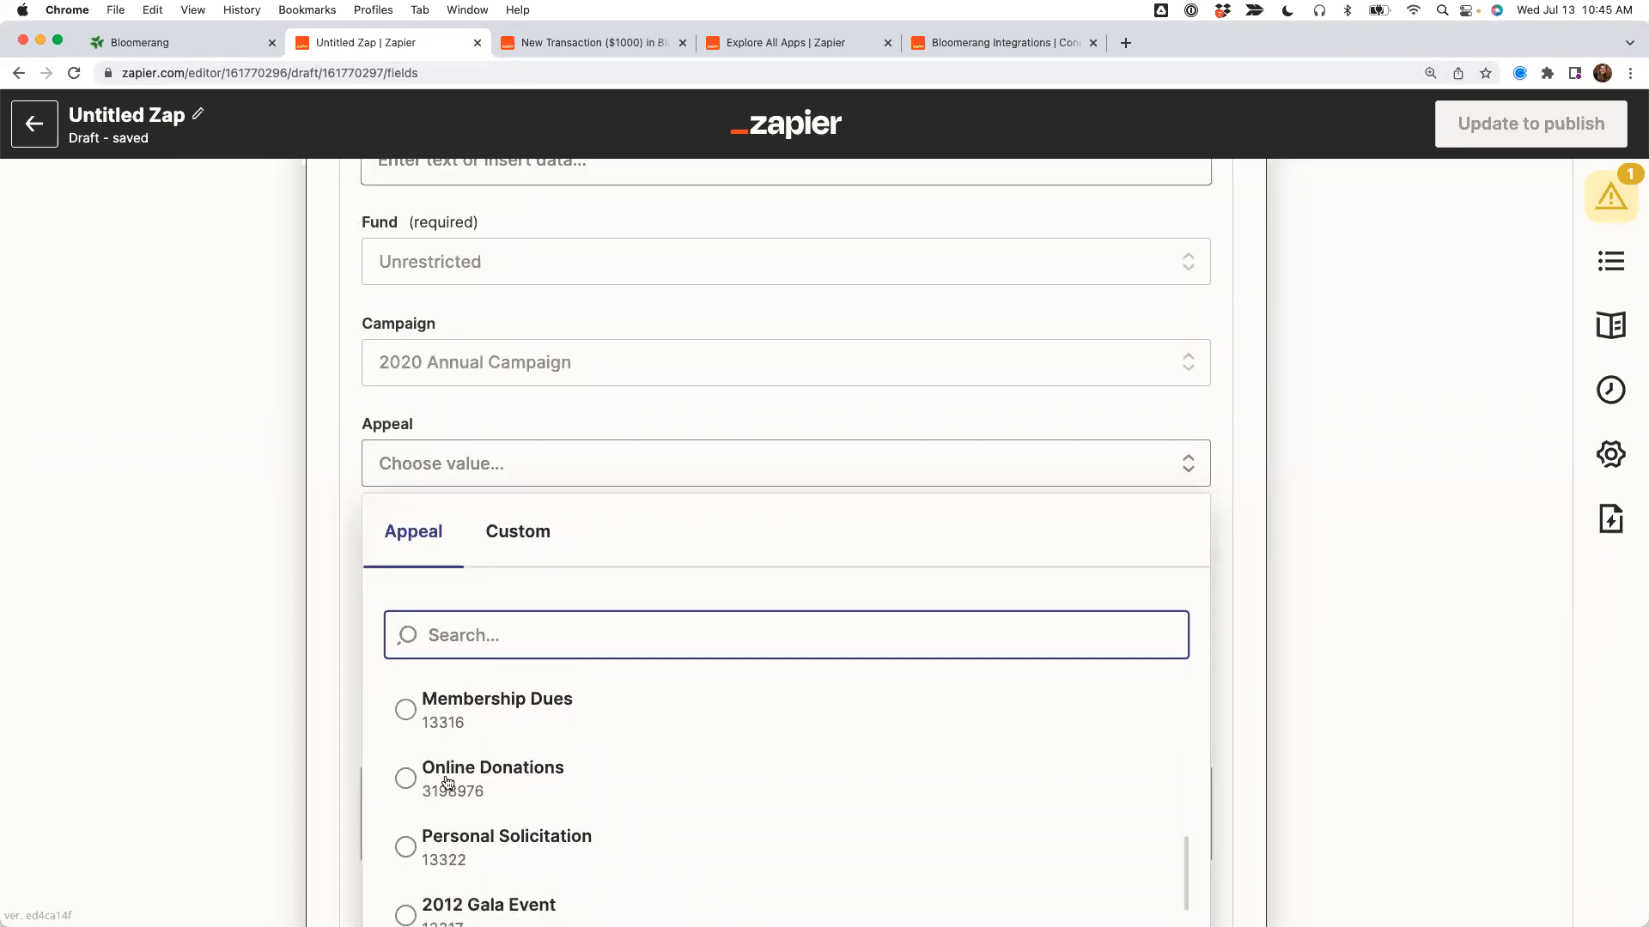
{"action": "left_click", "coordinate": [446, 777]}
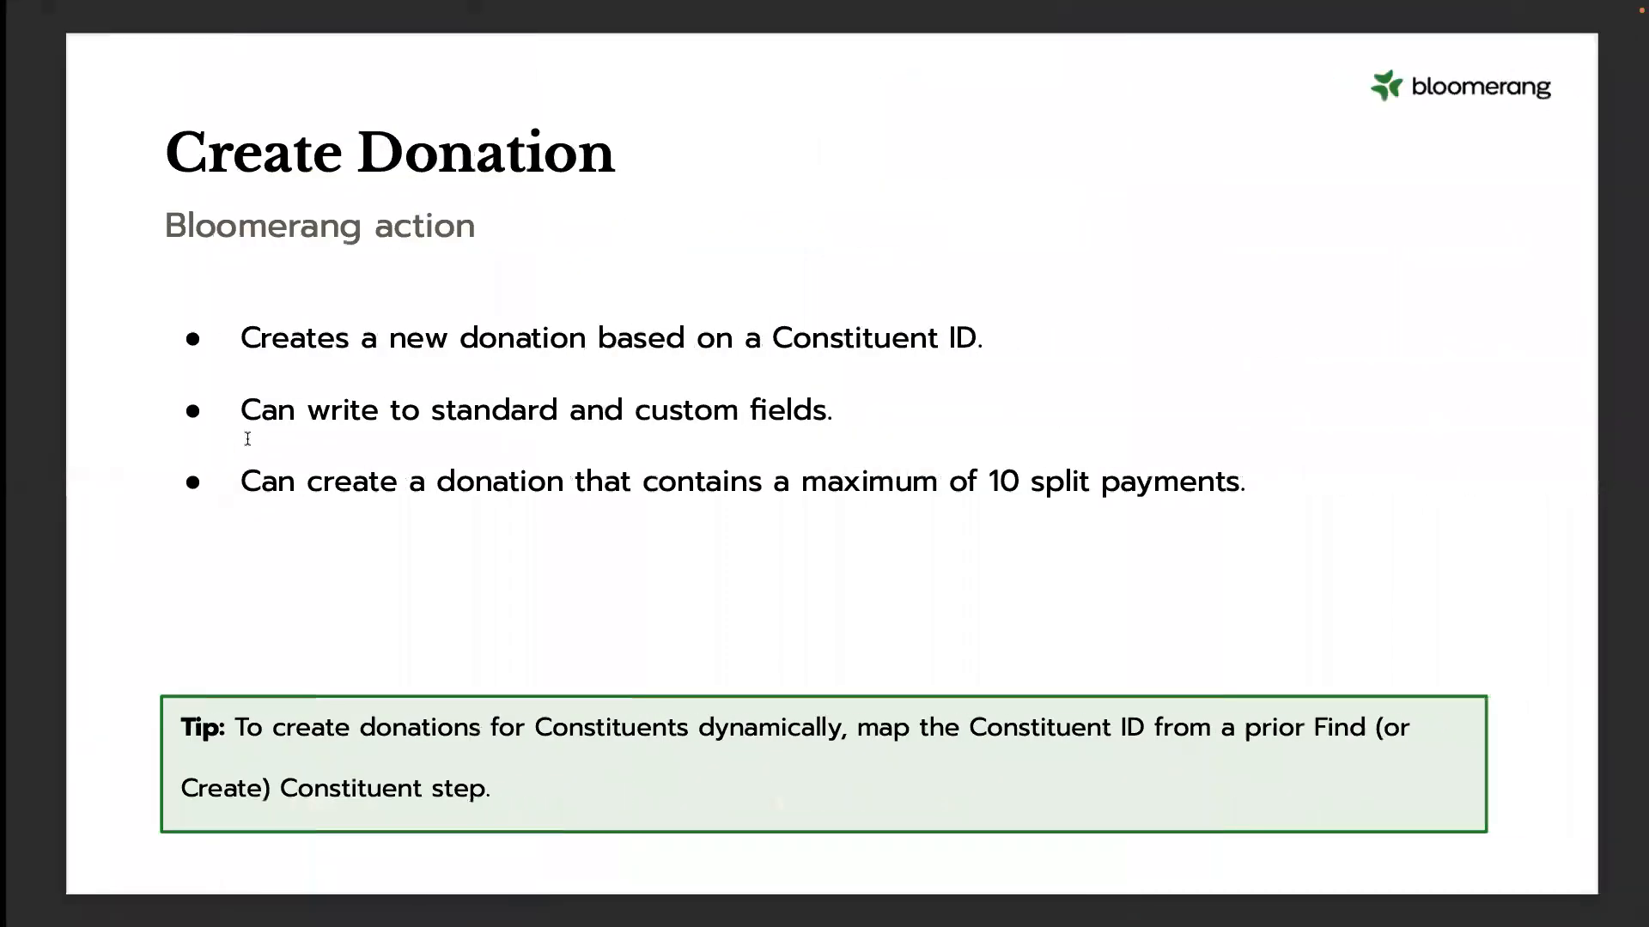
{"action": "key", "text": "Right"}
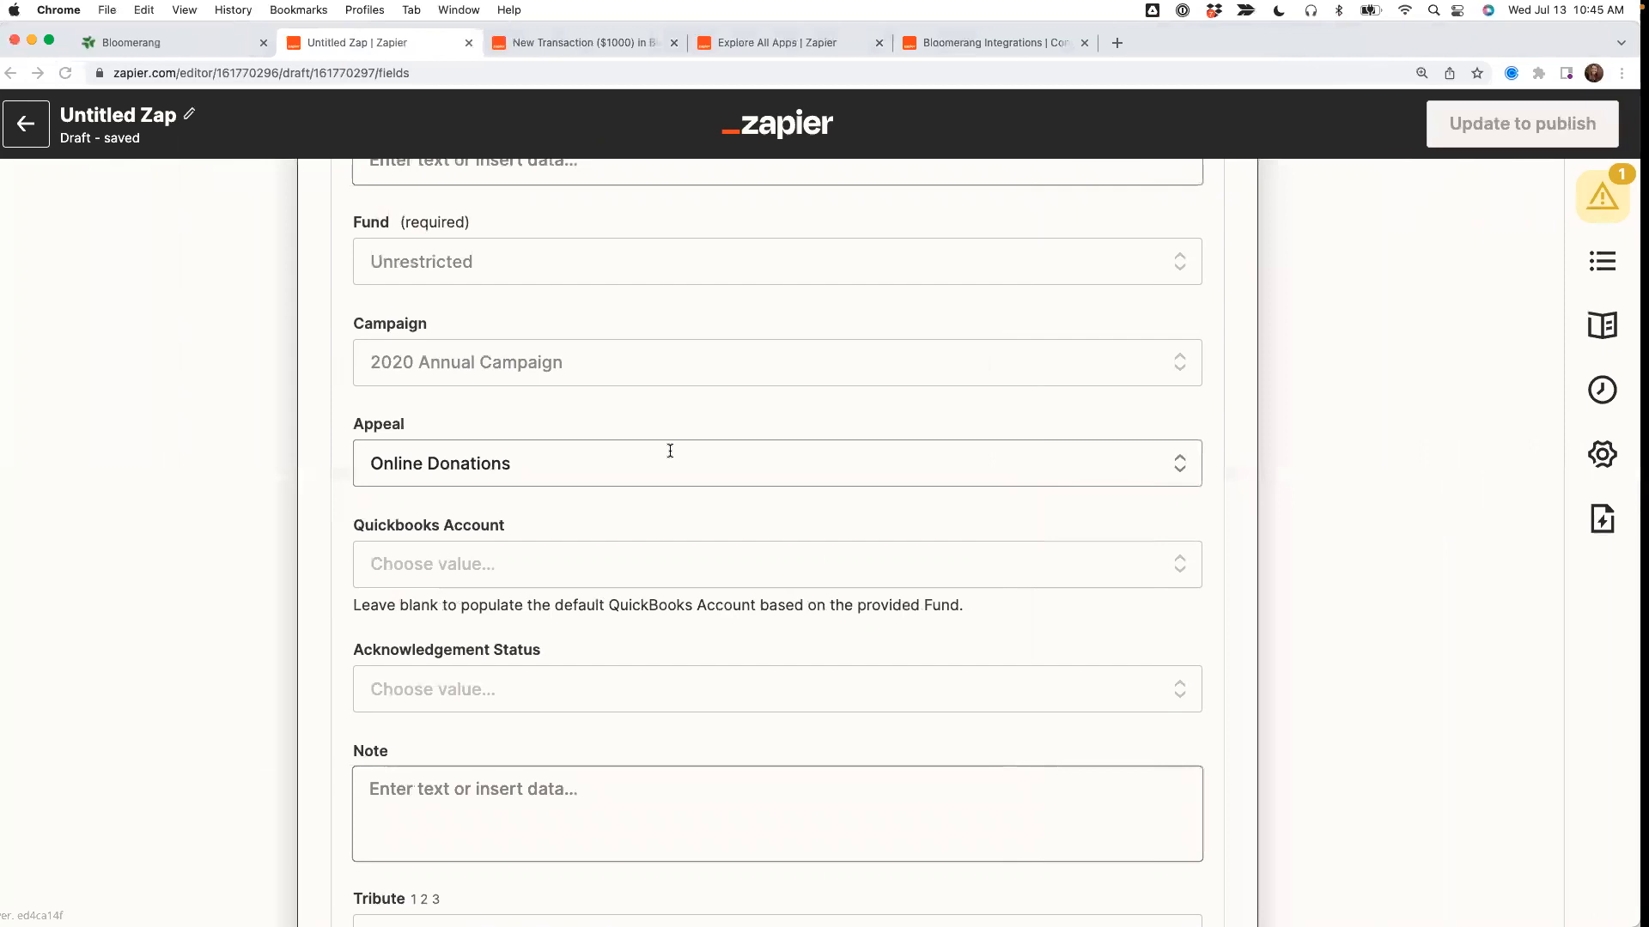
Change the Bloomerang action event to Create Interaction and continue to the action's setup fields.
{"action": "scroll", "coordinate": [507, 362], "scroll_direction": "up", "scroll_amount": 10}
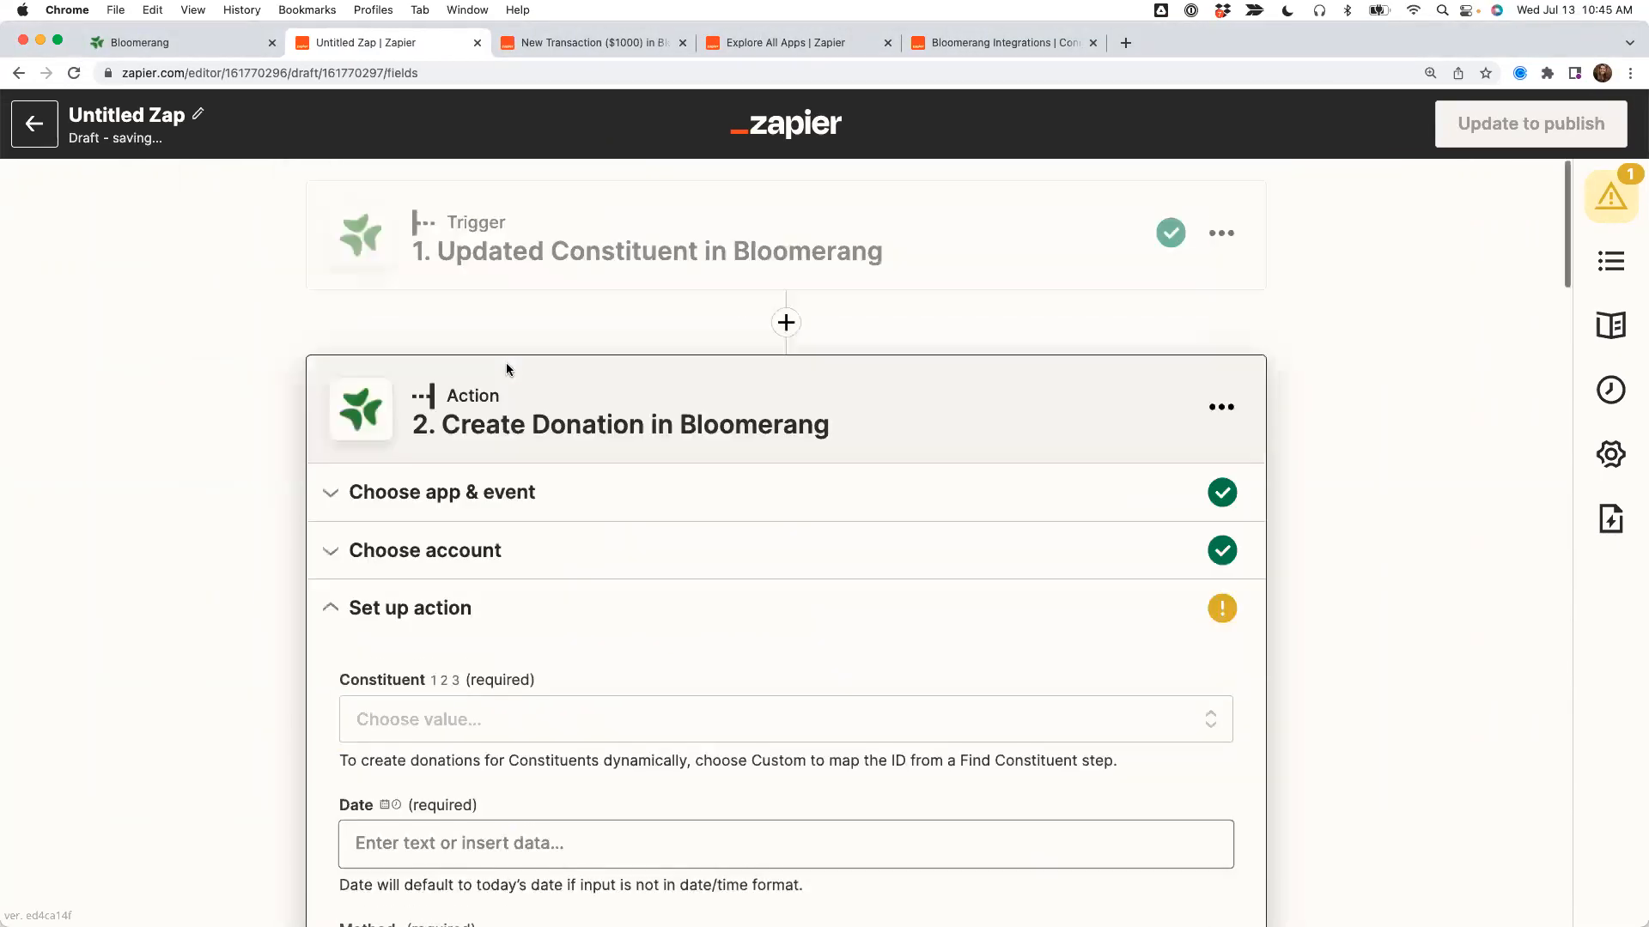
{"action": "left_click", "coordinate": [481, 505]}
{"action": "left_click", "coordinate": [459, 689]}
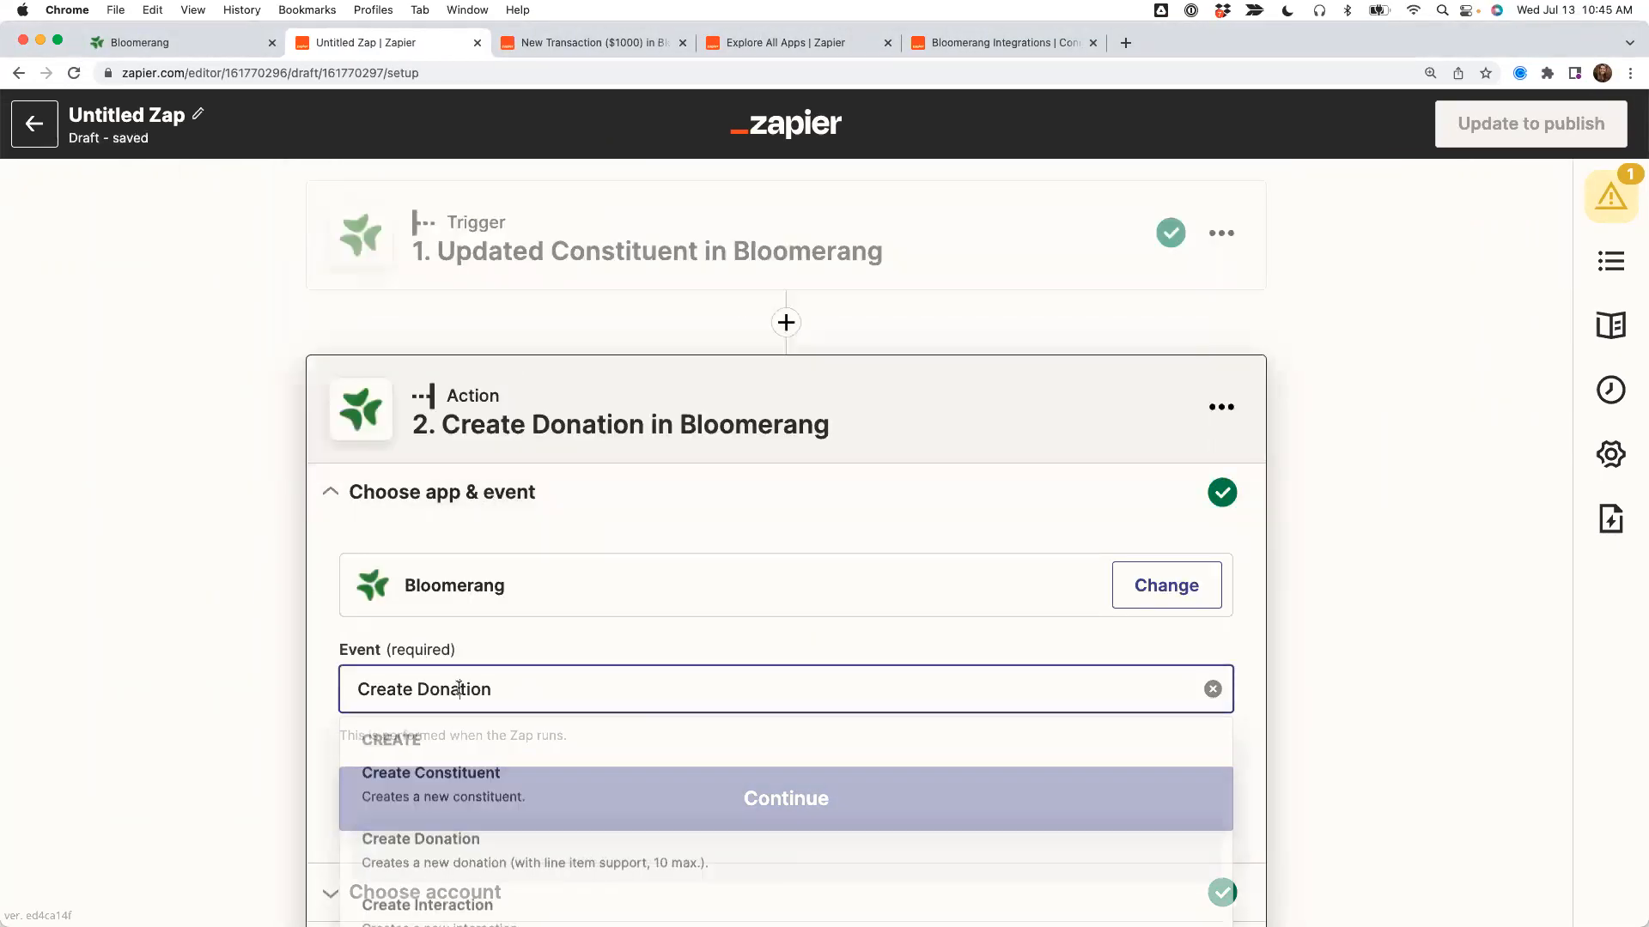
{"action": "scroll", "coordinate": [436, 846], "scroll_direction": "down", "scroll_amount": 1}
{"action": "left_click", "coordinate": [438, 850]}
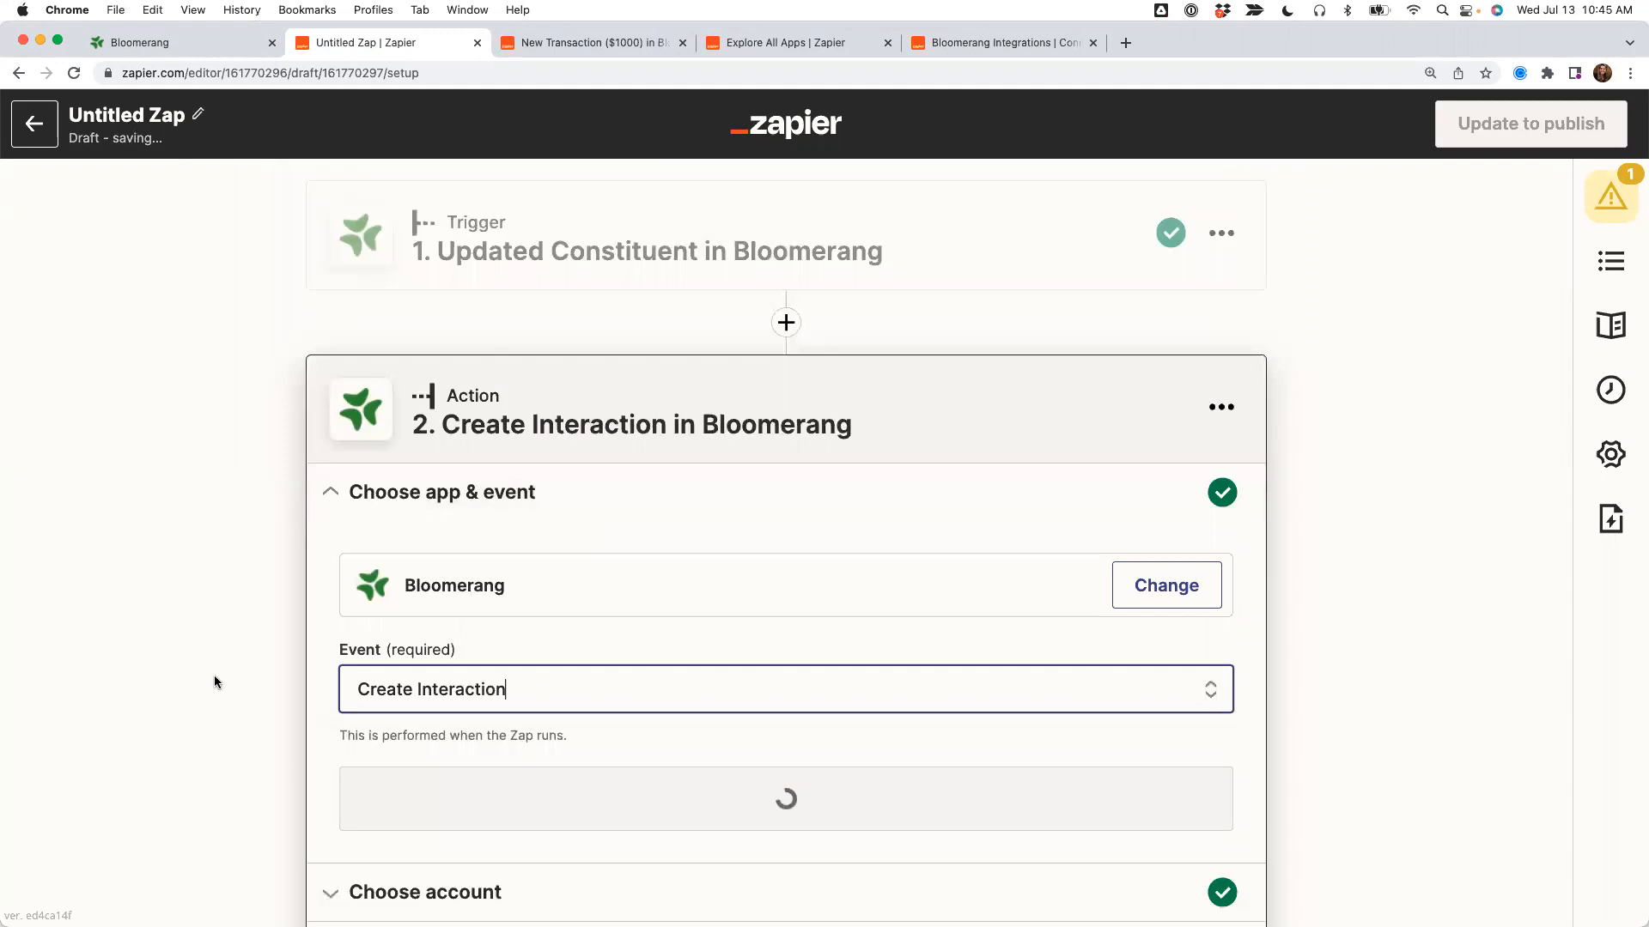
{"action": "scroll", "coordinate": [217, 682], "scroll_direction": "down", "scroll_amount": 2}
{"action": "left_click", "coordinate": [397, 767]}
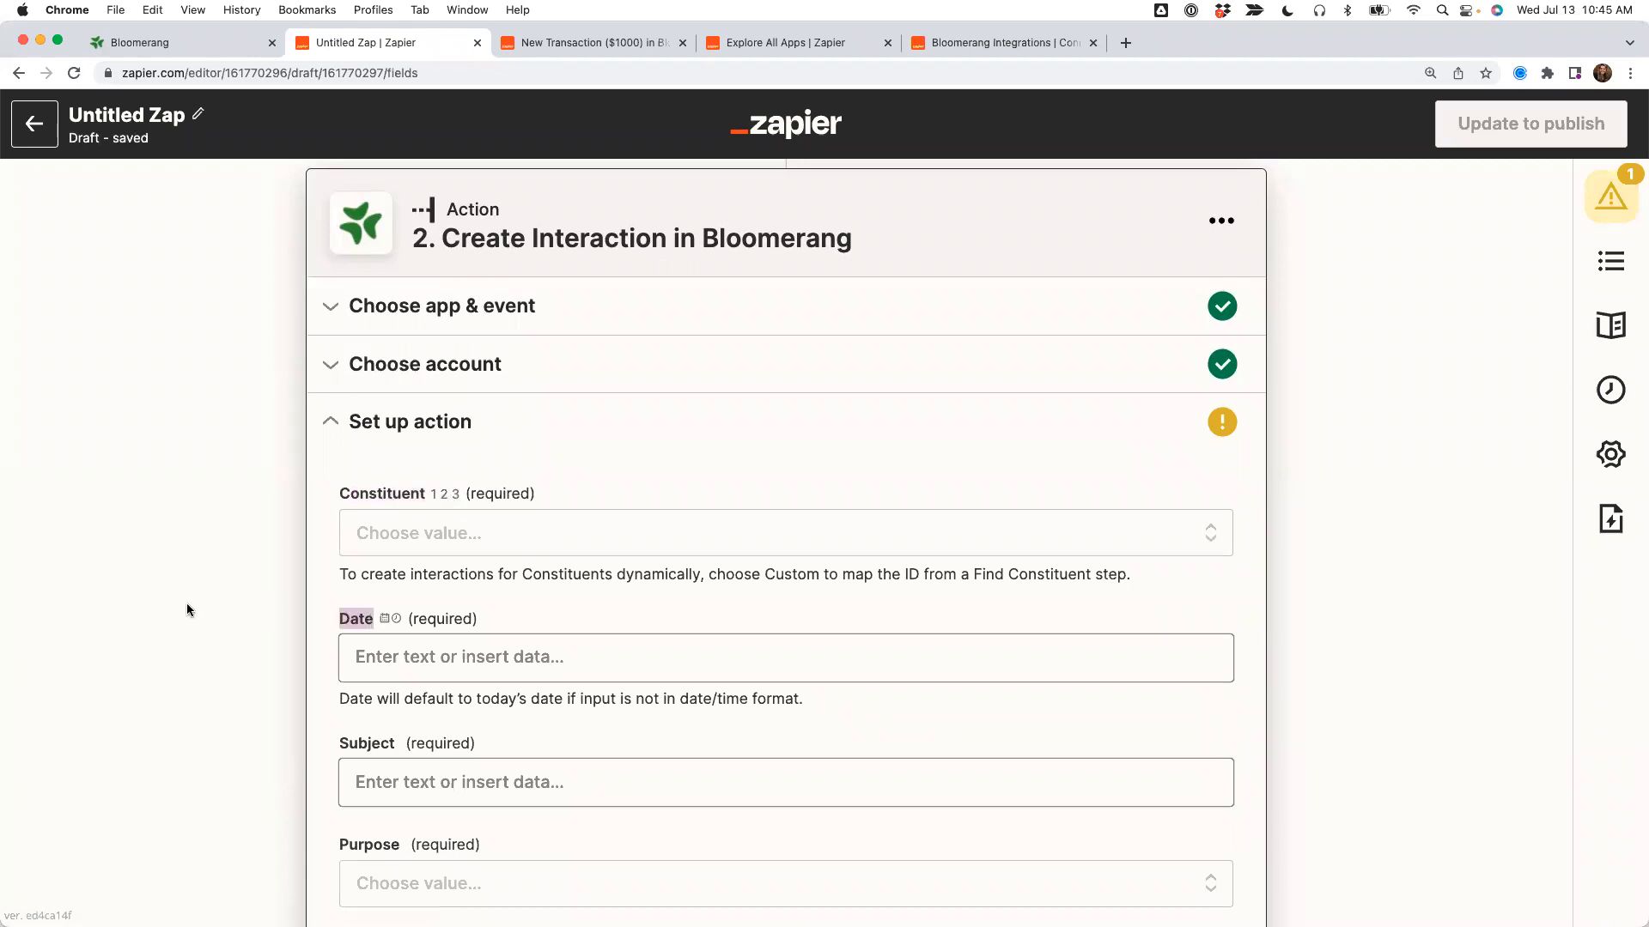
Examine the Create Interaction setup fields, from Constituent, Date, Subject, Purpose and Channel to the General, Moves Management and Event Management custom fields.
{"action": "scroll", "coordinate": [187, 603], "scroll_direction": "down", "scroll_amount": 3}
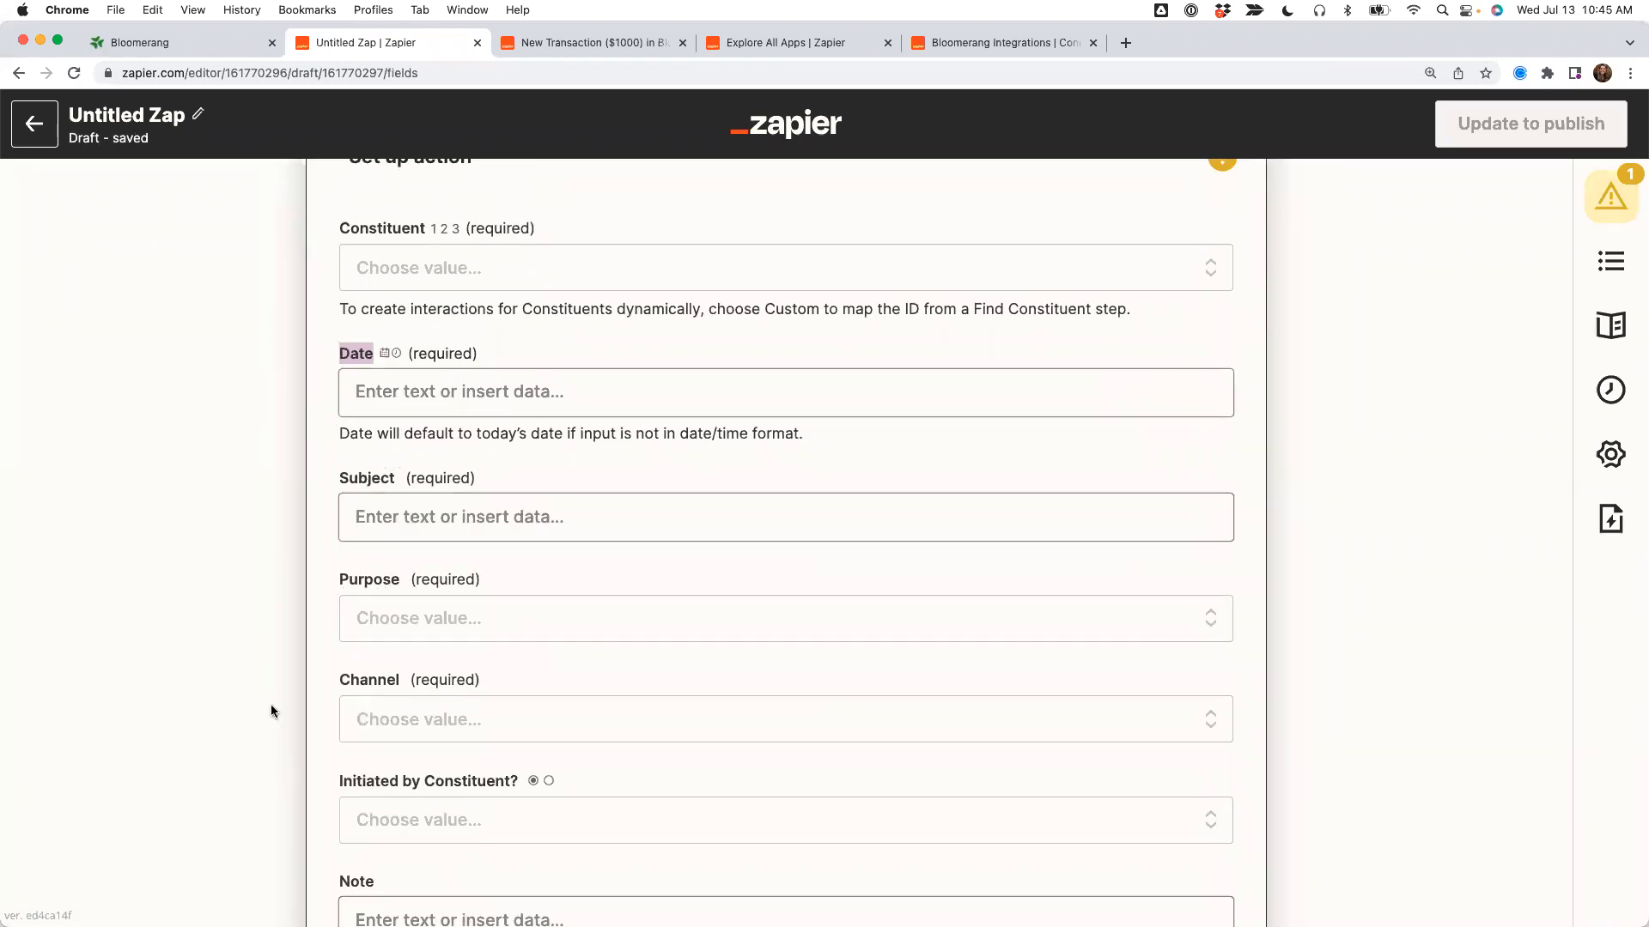
{"action": "scroll", "coordinate": [271, 711], "scroll_direction": "down", "scroll_amount": 7}
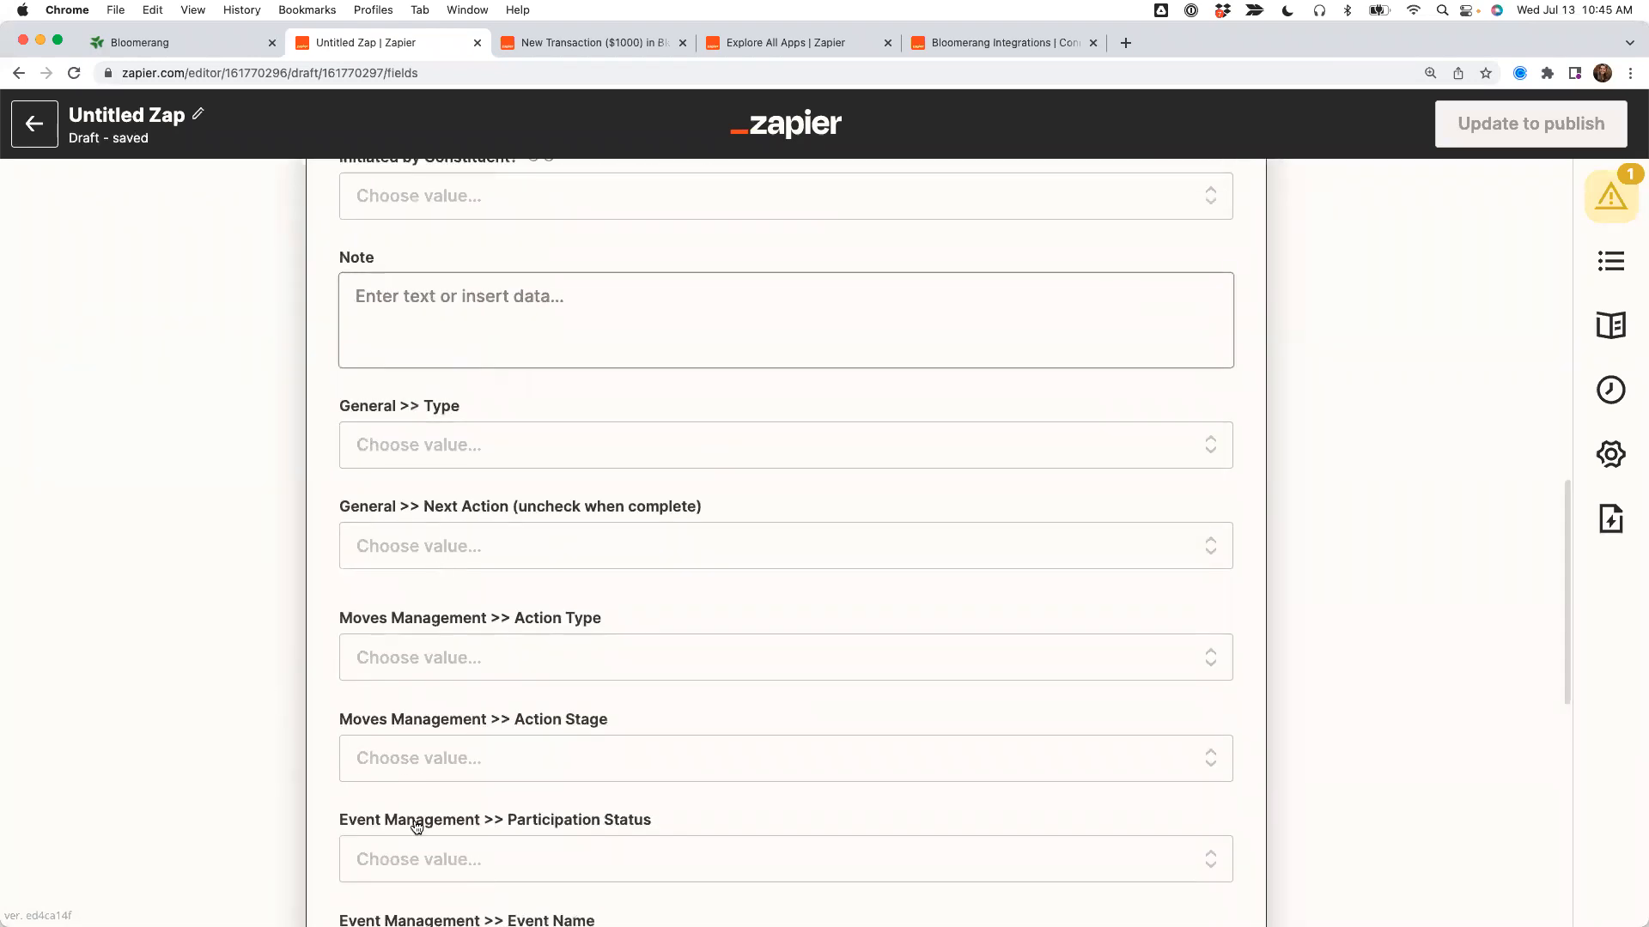
{"action": "scroll", "coordinate": [416, 826], "scroll_direction": "down", "scroll_amount": 5}
{"action": "scroll", "coordinate": [413, 836], "scroll_direction": "down", "scroll_amount": 2}
{"action": "scroll", "coordinate": [413, 835], "scroll_direction": "up", "scroll_amount": 15}
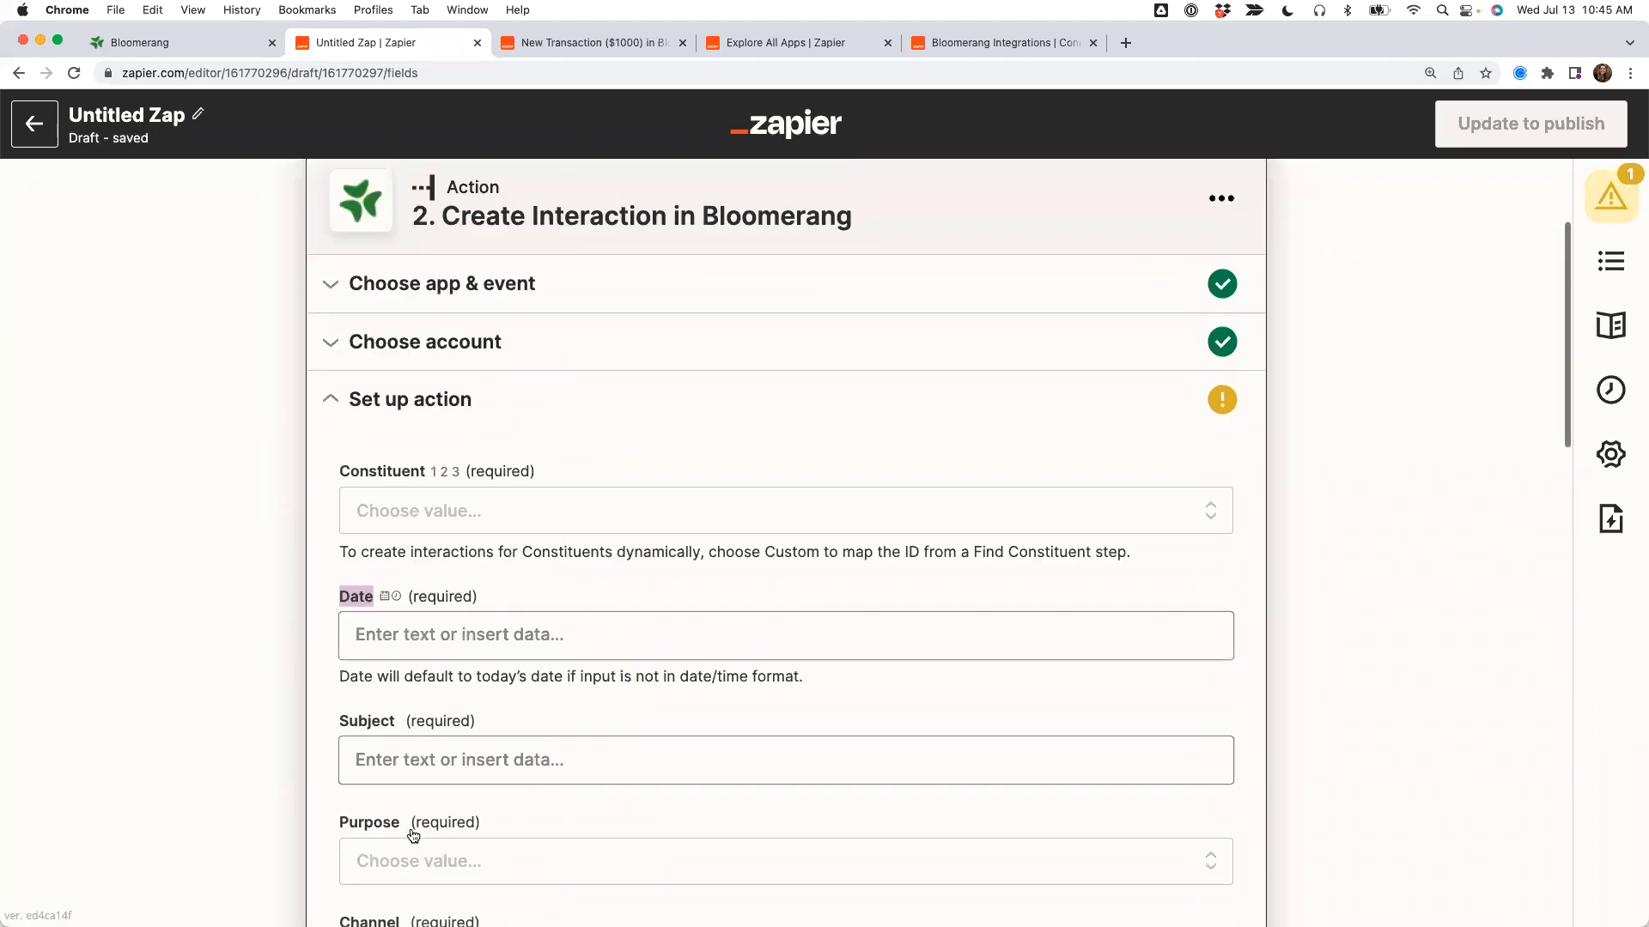
{"action": "scroll", "coordinate": [413, 834], "scroll_direction": "up", "scroll_amount": 1}
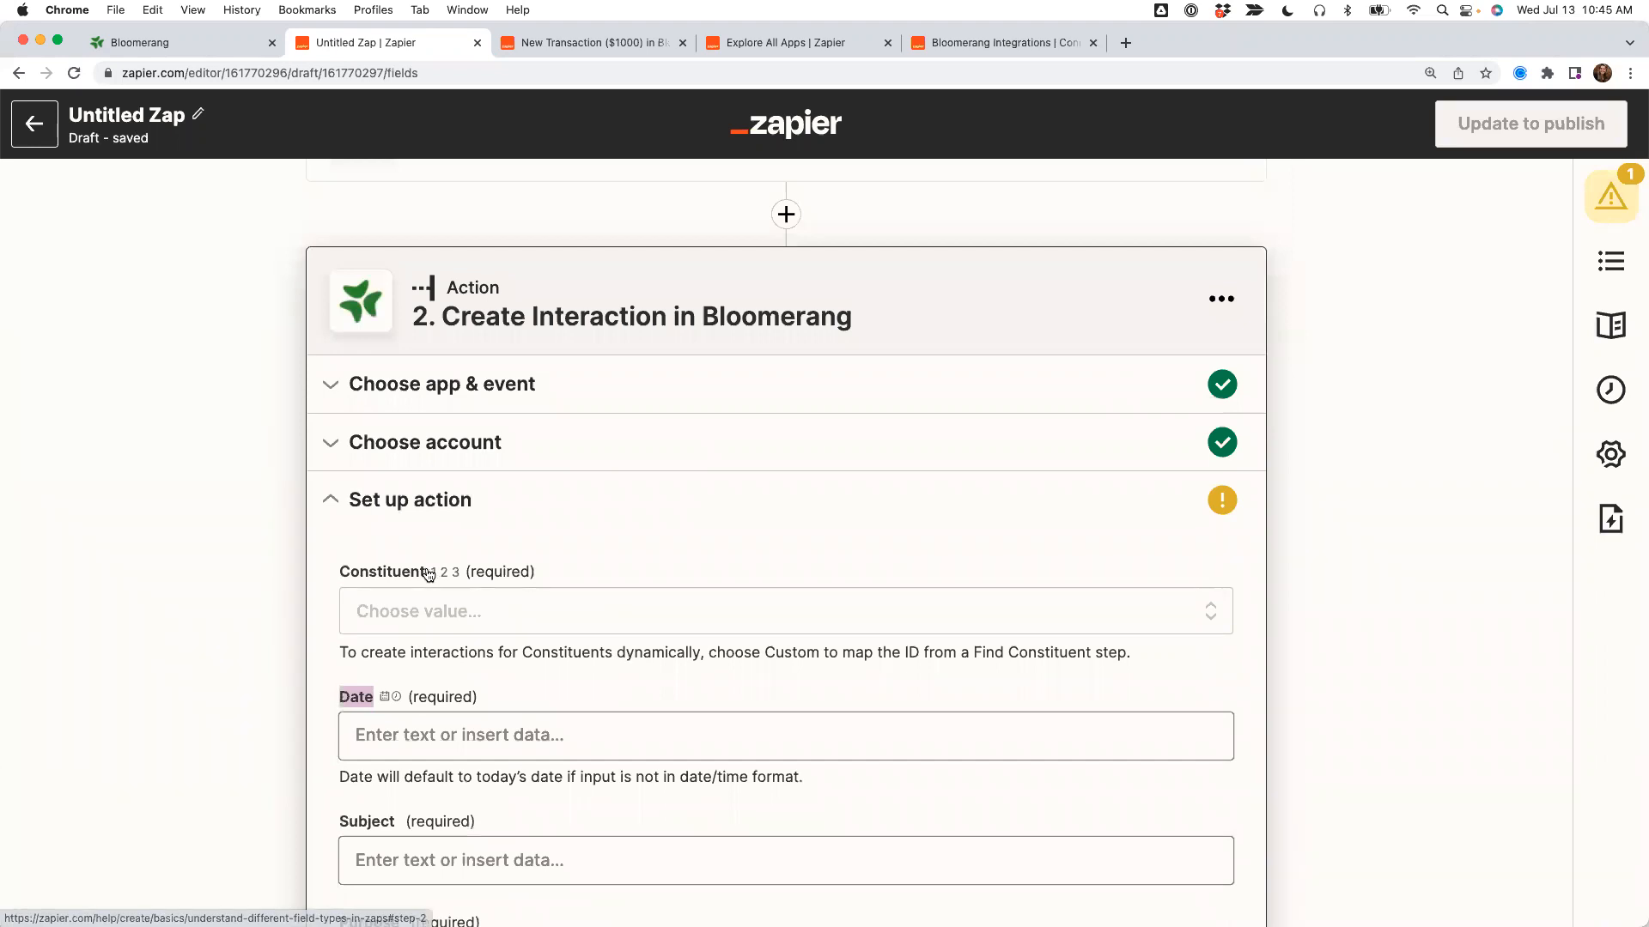
{"action": "left_click_drag", "start_coordinate": [428, 574], "coordinate": [339, 579]}
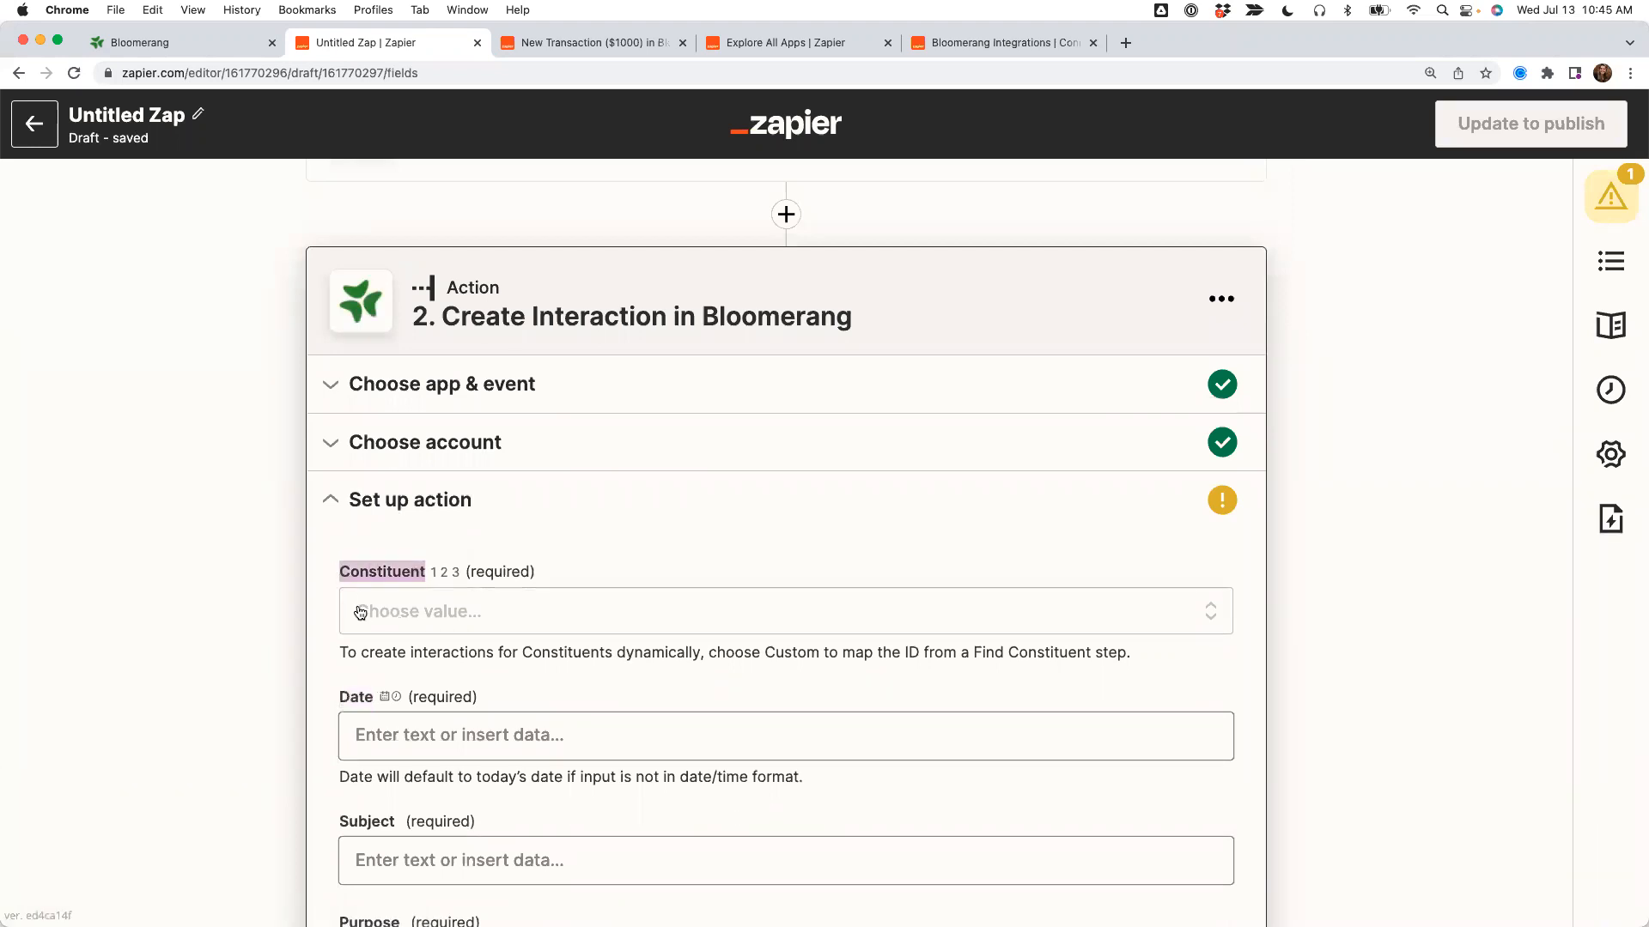
Change the Bloomerang action event to Create Task and continue through the account selection to the setup fields.
{"action": "left_click", "coordinate": [423, 397]}
{"action": "left_click", "coordinate": [446, 581]}
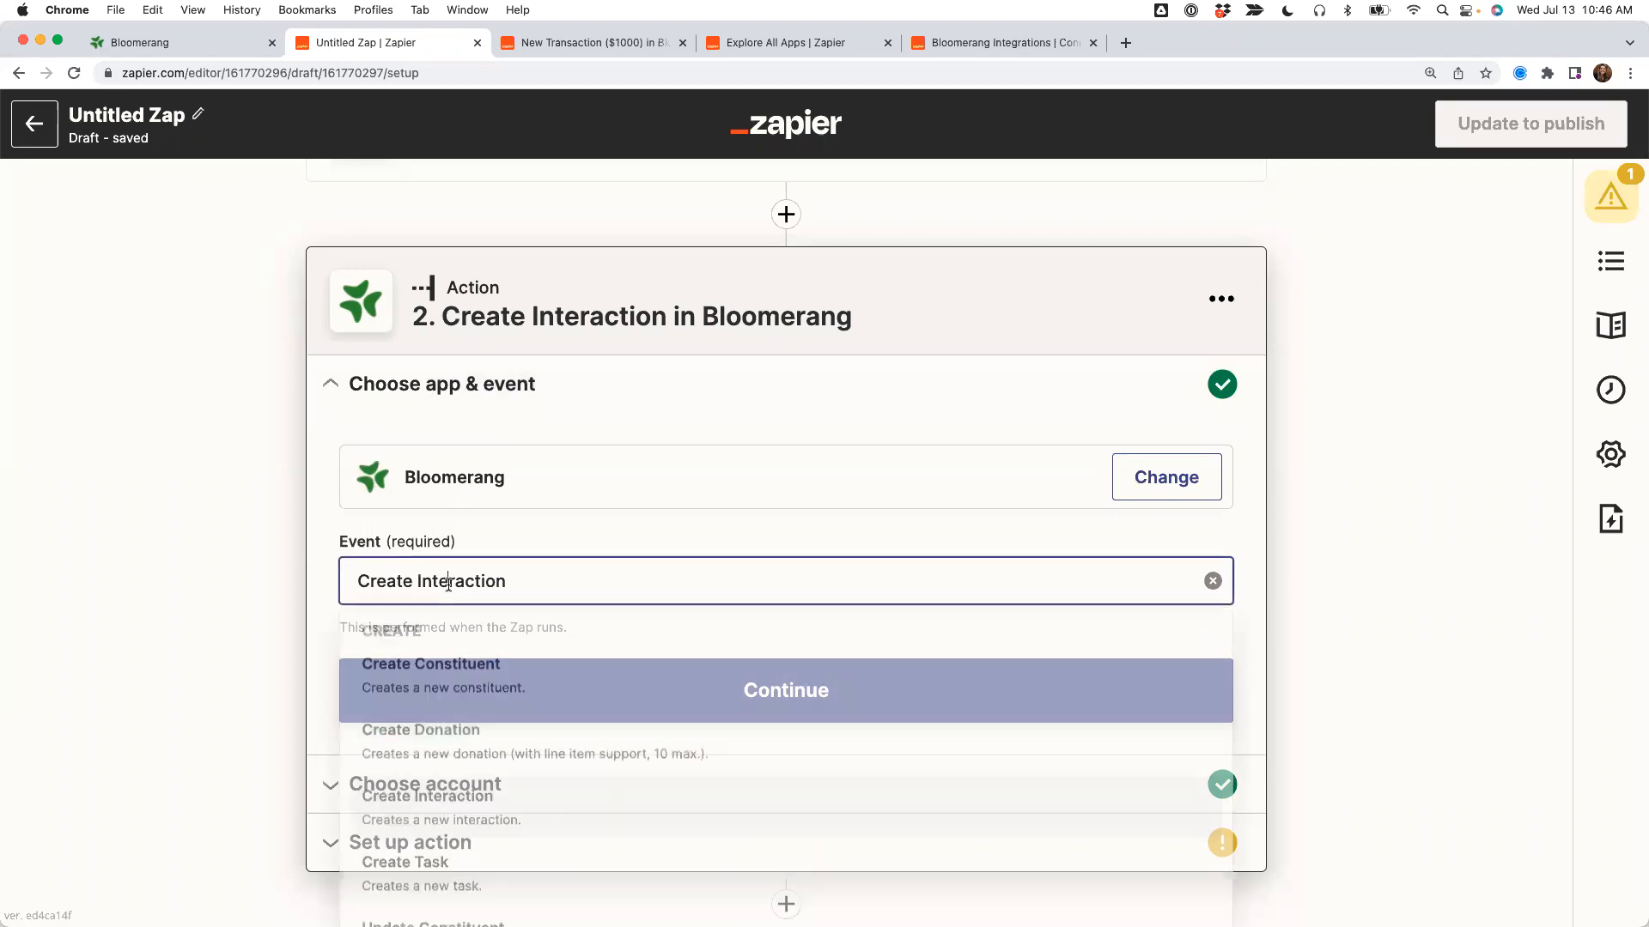
{"action": "left_click", "coordinate": [437, 870]}
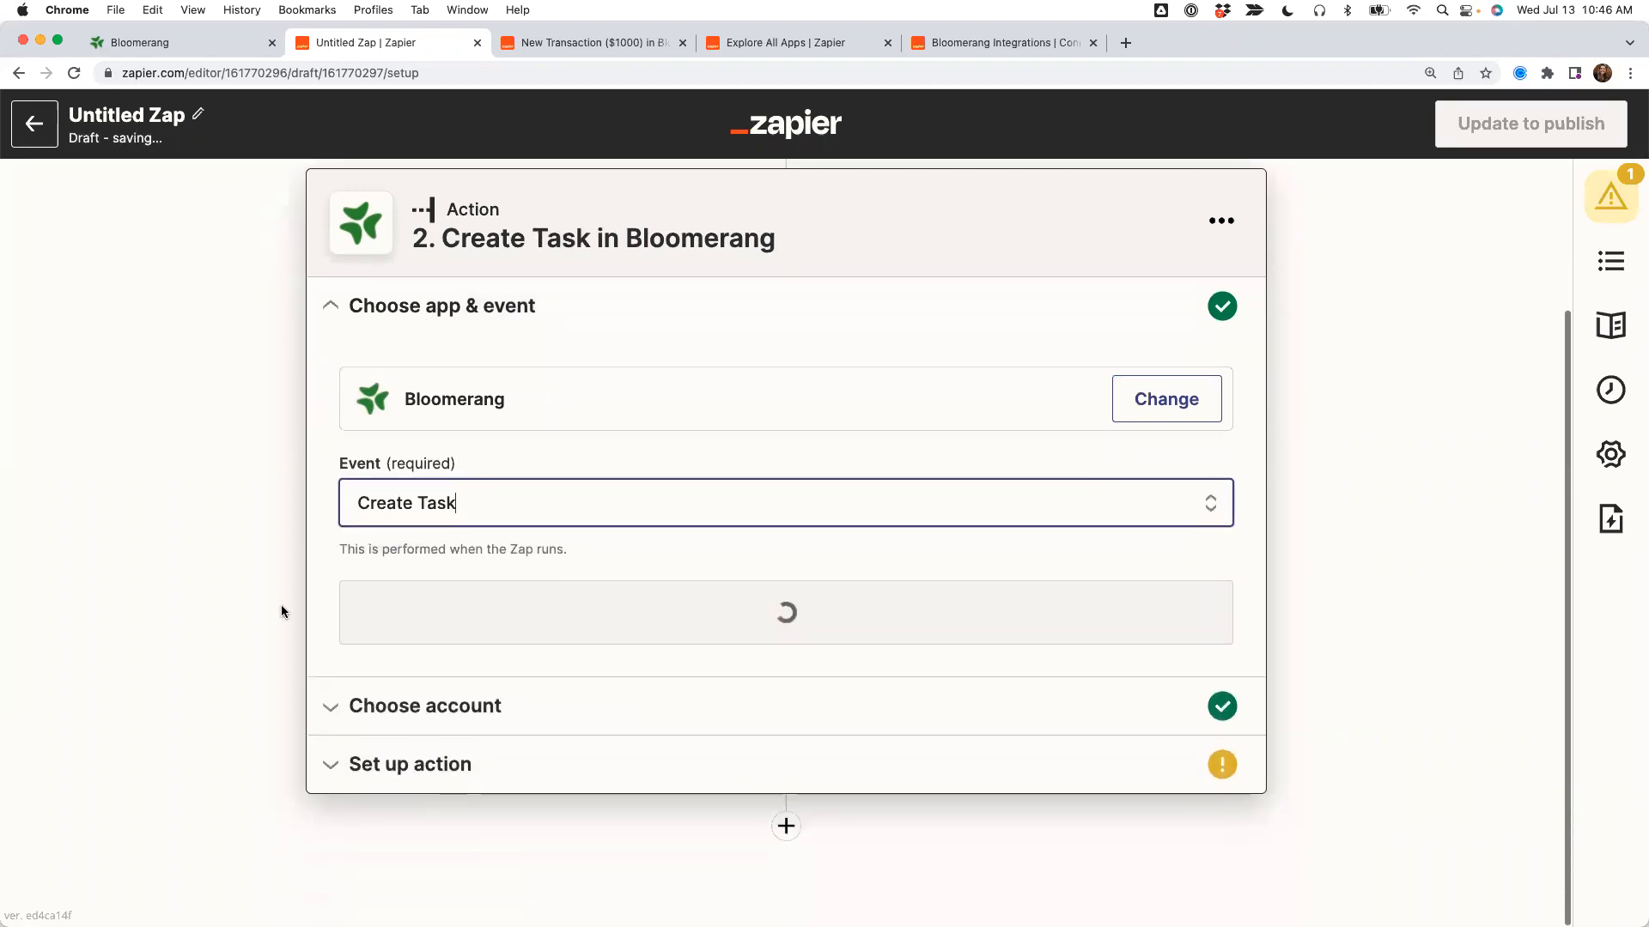
{"action": "left_click", "coordinate": [488, 617]}
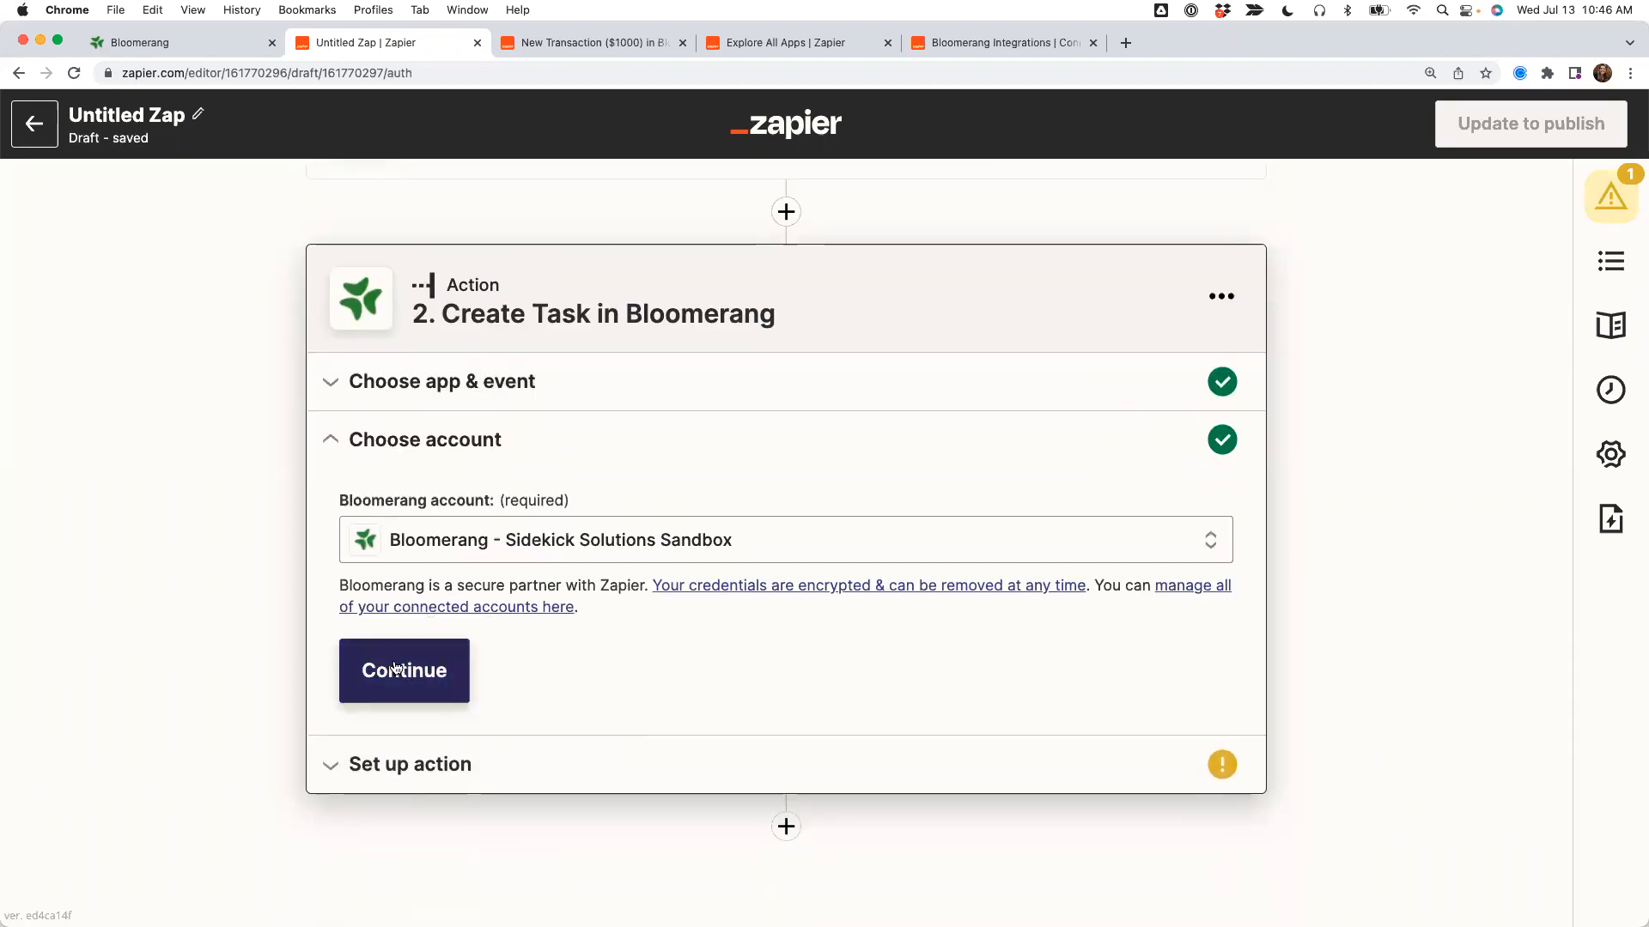
{"action": "left_click", "coordinate": [395, 659]}
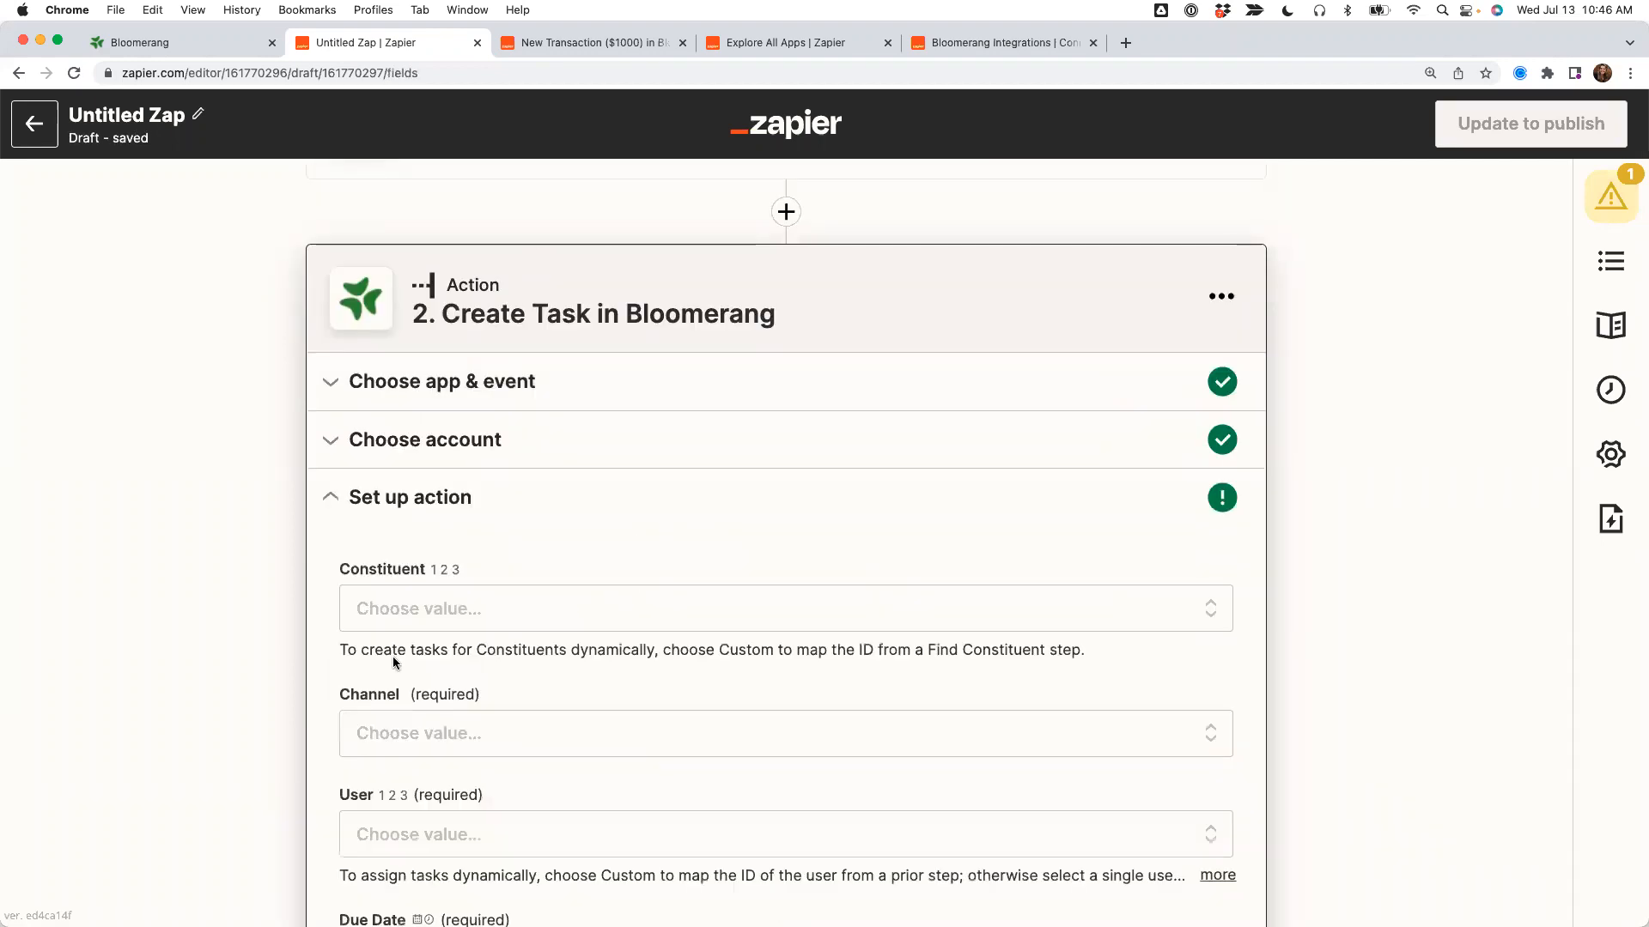
Examine the Create Task setup fields, including Constituent, Channel, User, Due Date, Subject, Purpose, Note and Send Notifications.
{"action": "double_click", "coordinate": [410, 570]}
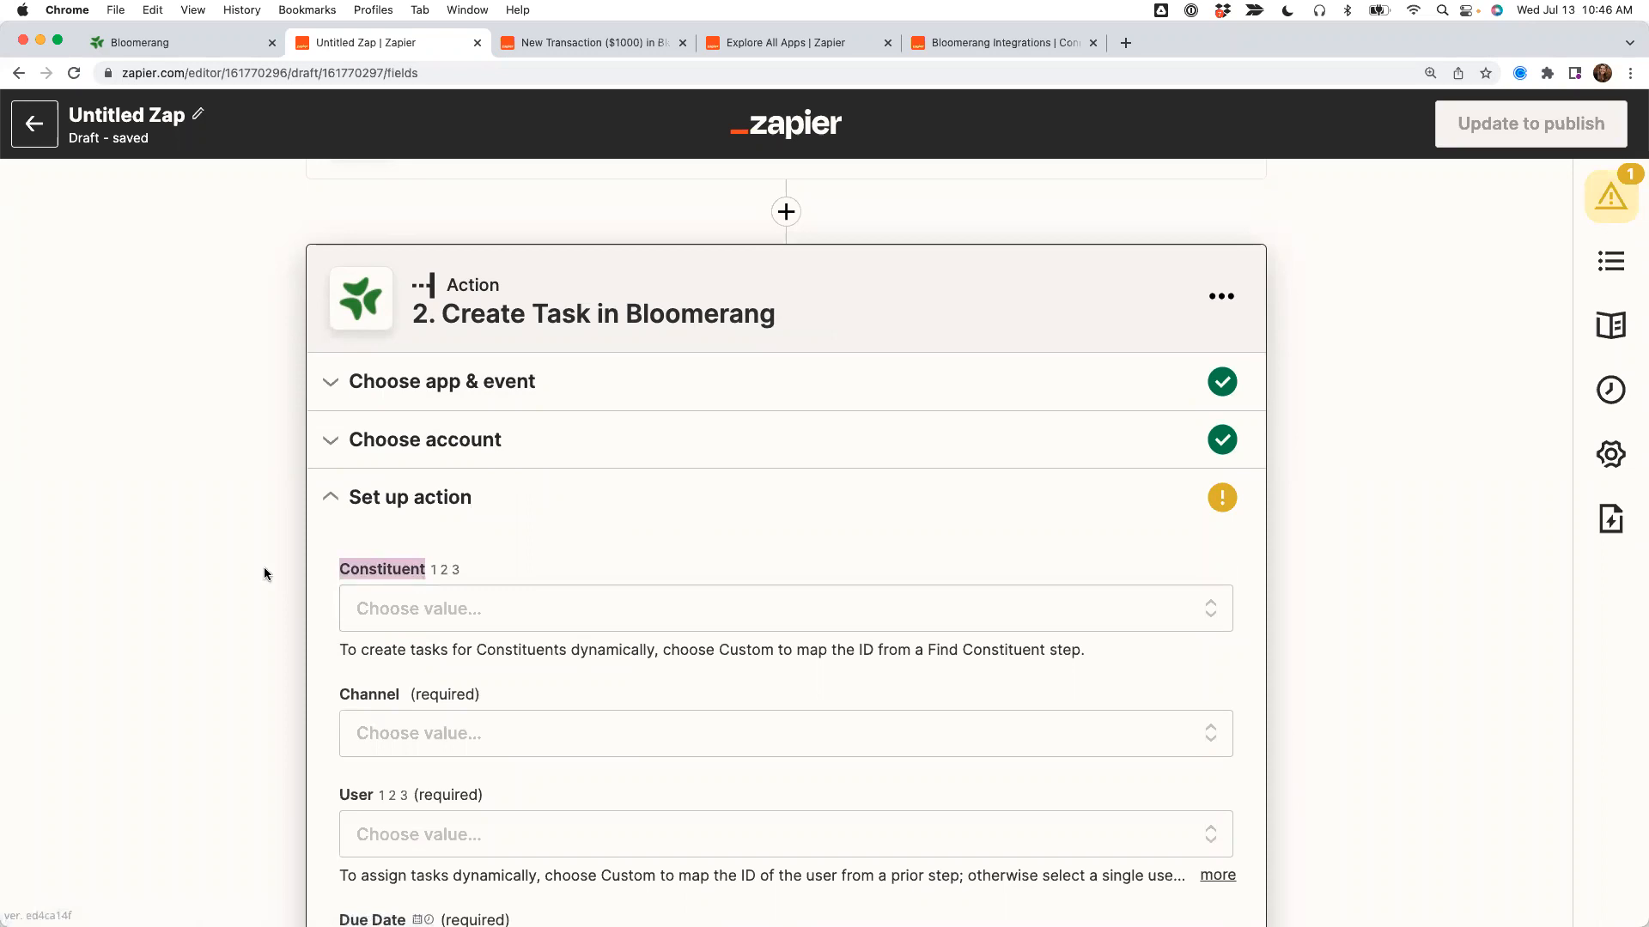
{"action": "scroll", "coordinate": [265, 567], "scroll_direction": "down", "scroll_amount": 5}
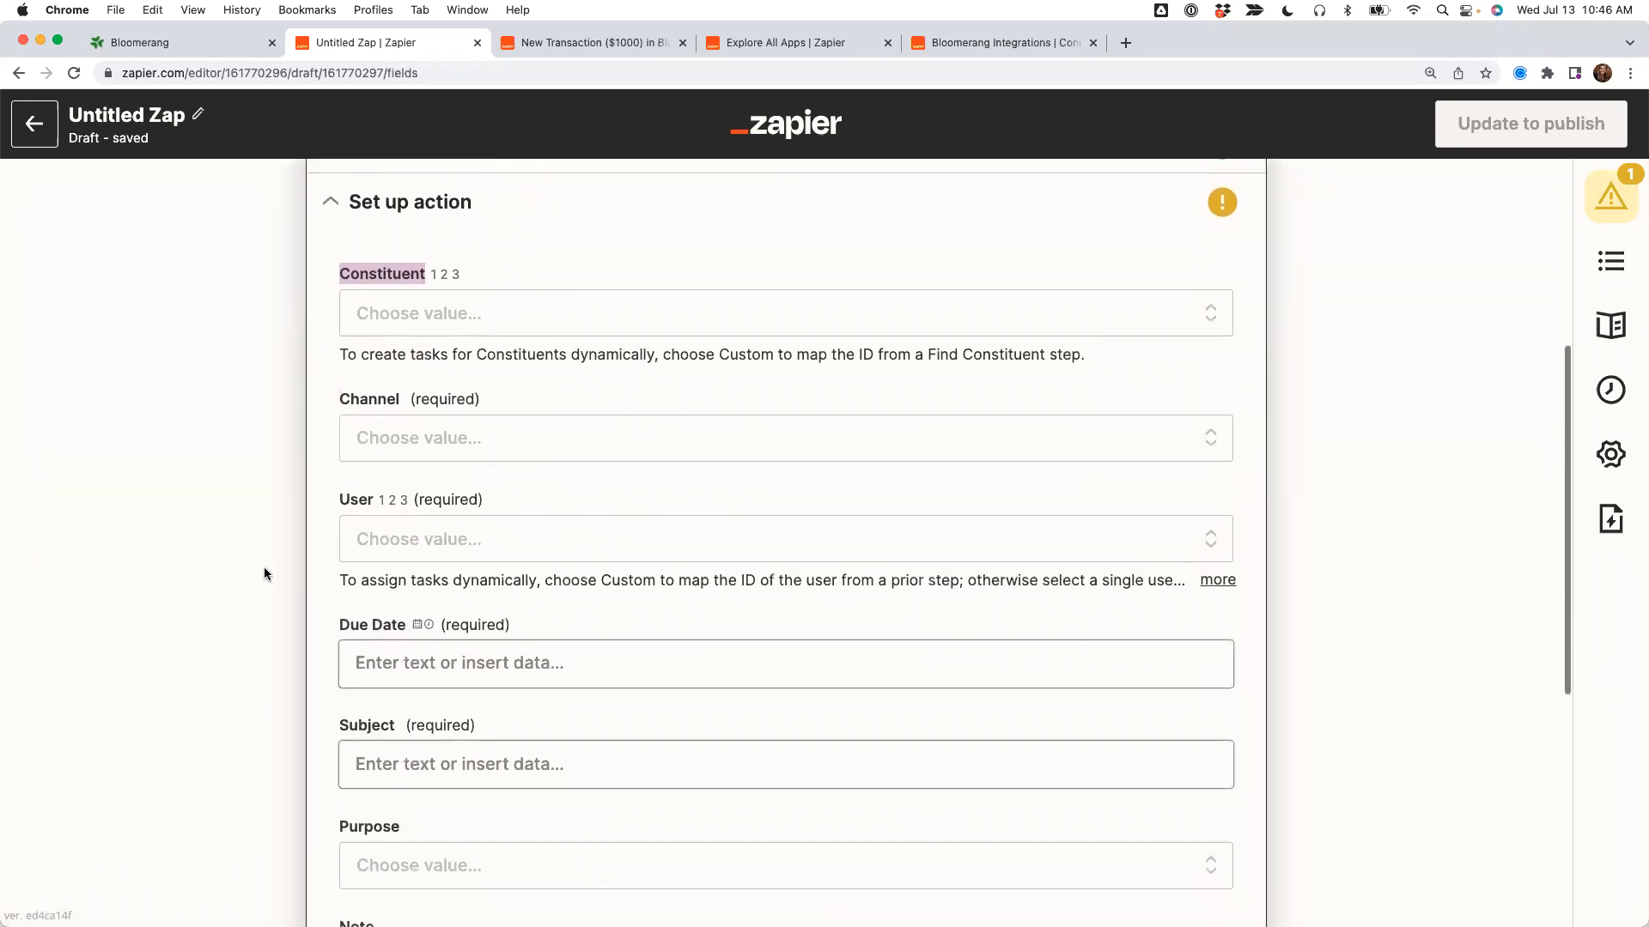
{"action": "left_click_drag", "start_coordinate": [336, 363], "coordinate": [389, 371]}
{"action": "left_click_drag", "start_coordinate": [335, 466], "coordinate": [368, 469]}
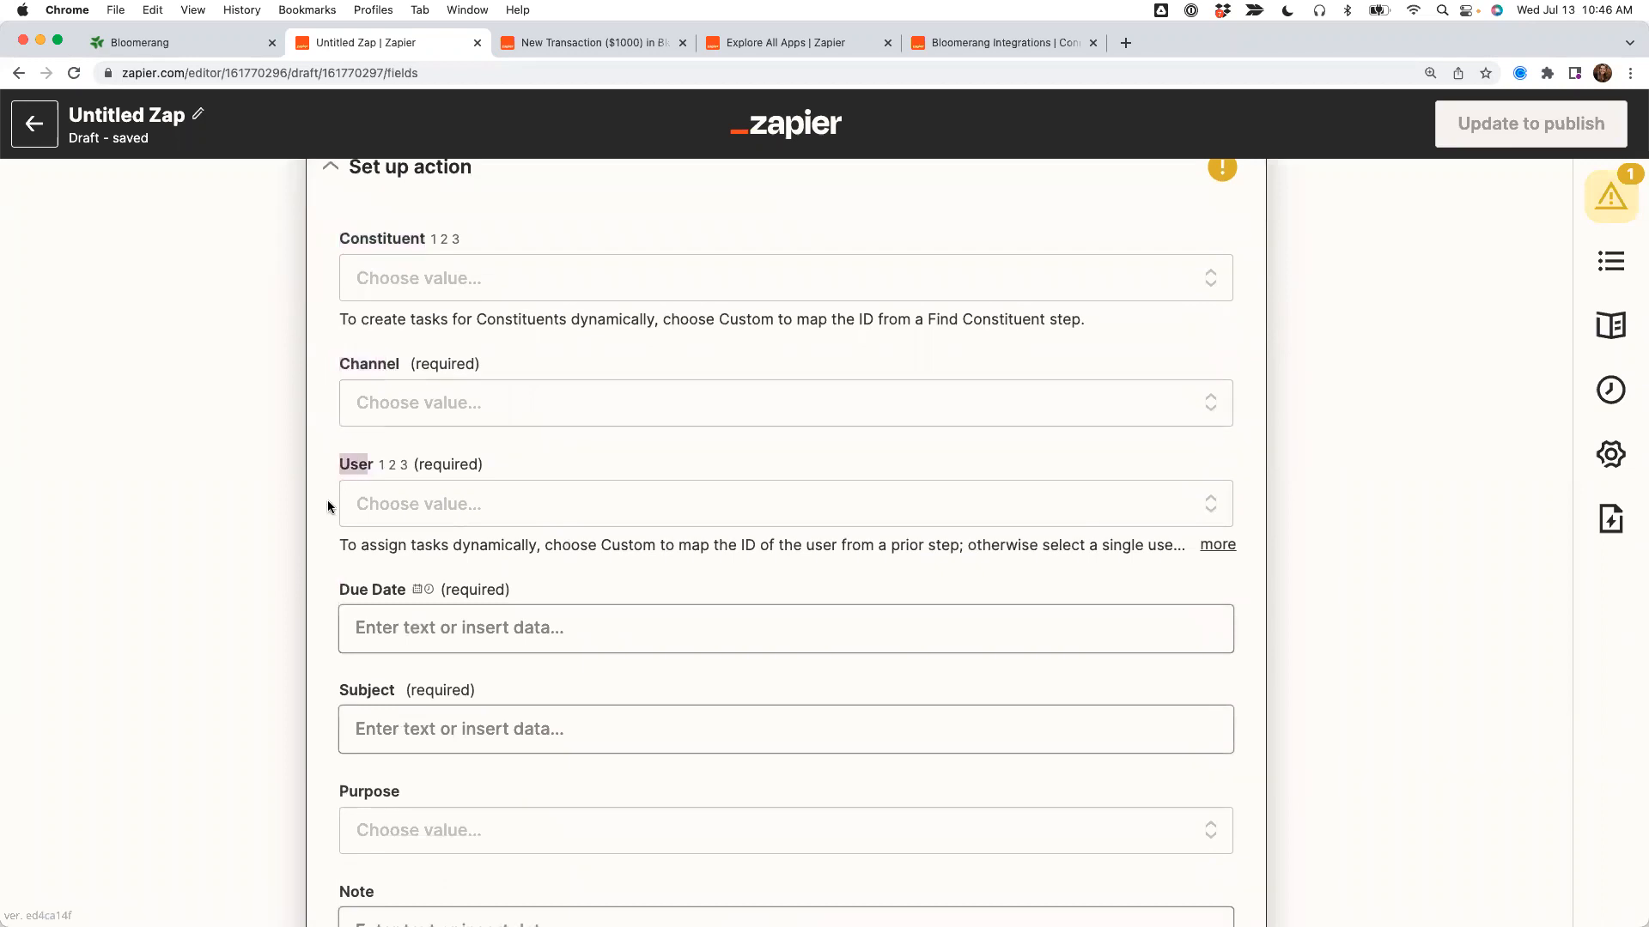
{"action": "scroll", "coordinate": [292, 532], "scroll_direction": "down", "scroll_amount": 1}
{"action": "scroll", "coordinate": [285, 550], "scroll_direction": "down", "scroll_amount": 4}
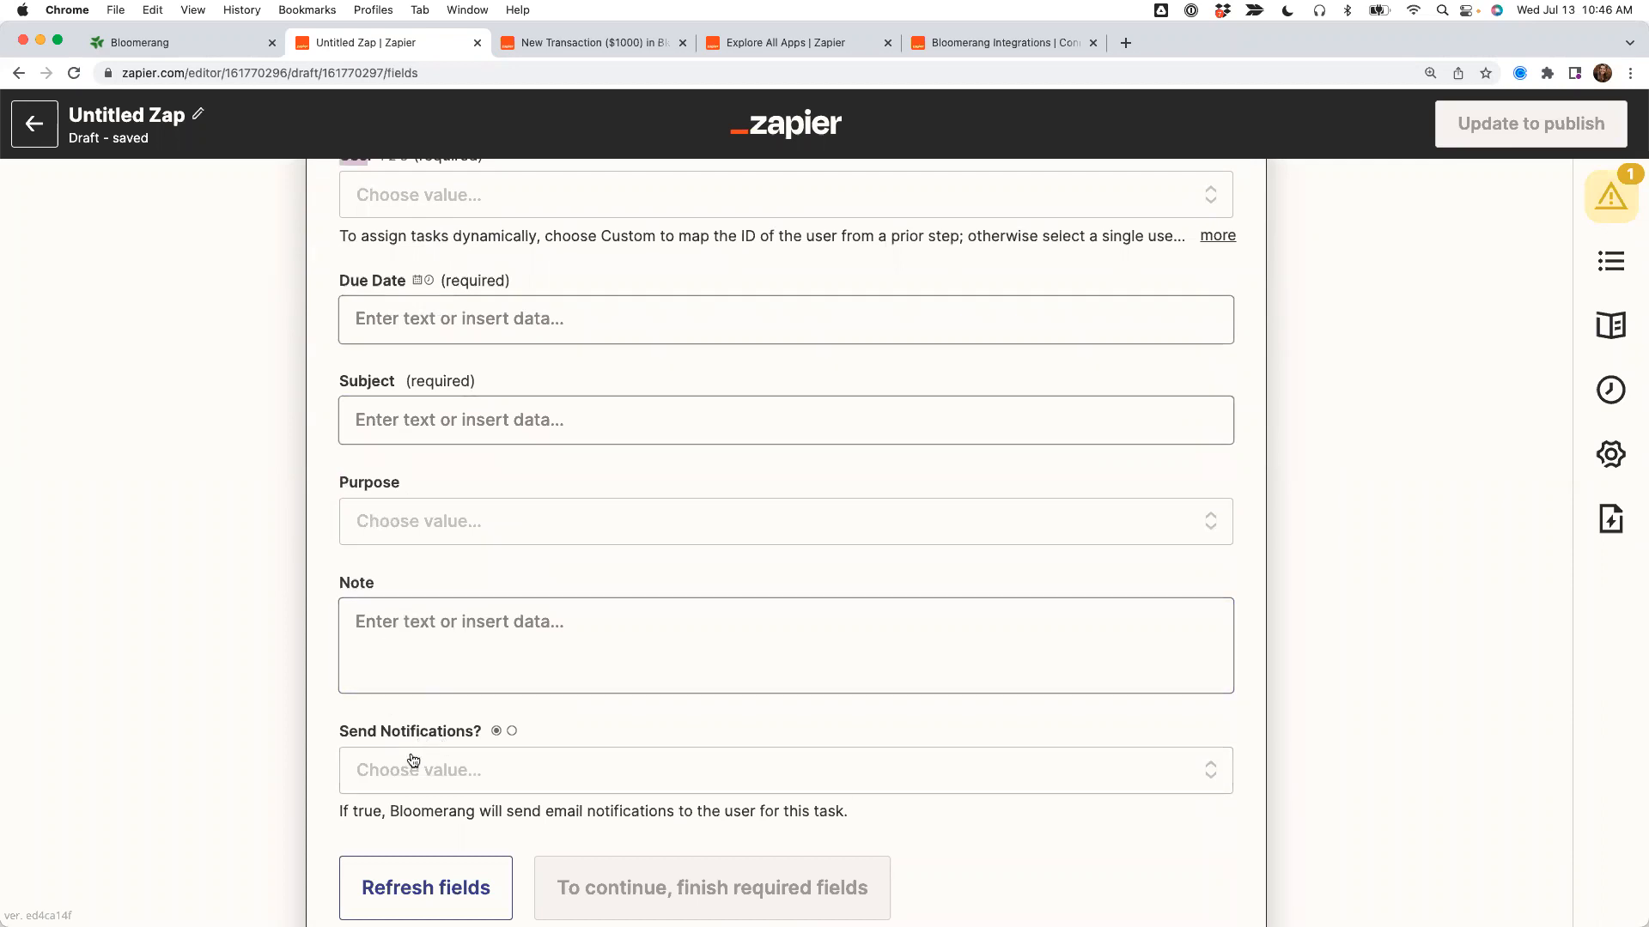
{"action": "scroll", "coordinate": [242, 777], "scroll_direction": "up", "scroll_amount": 5}
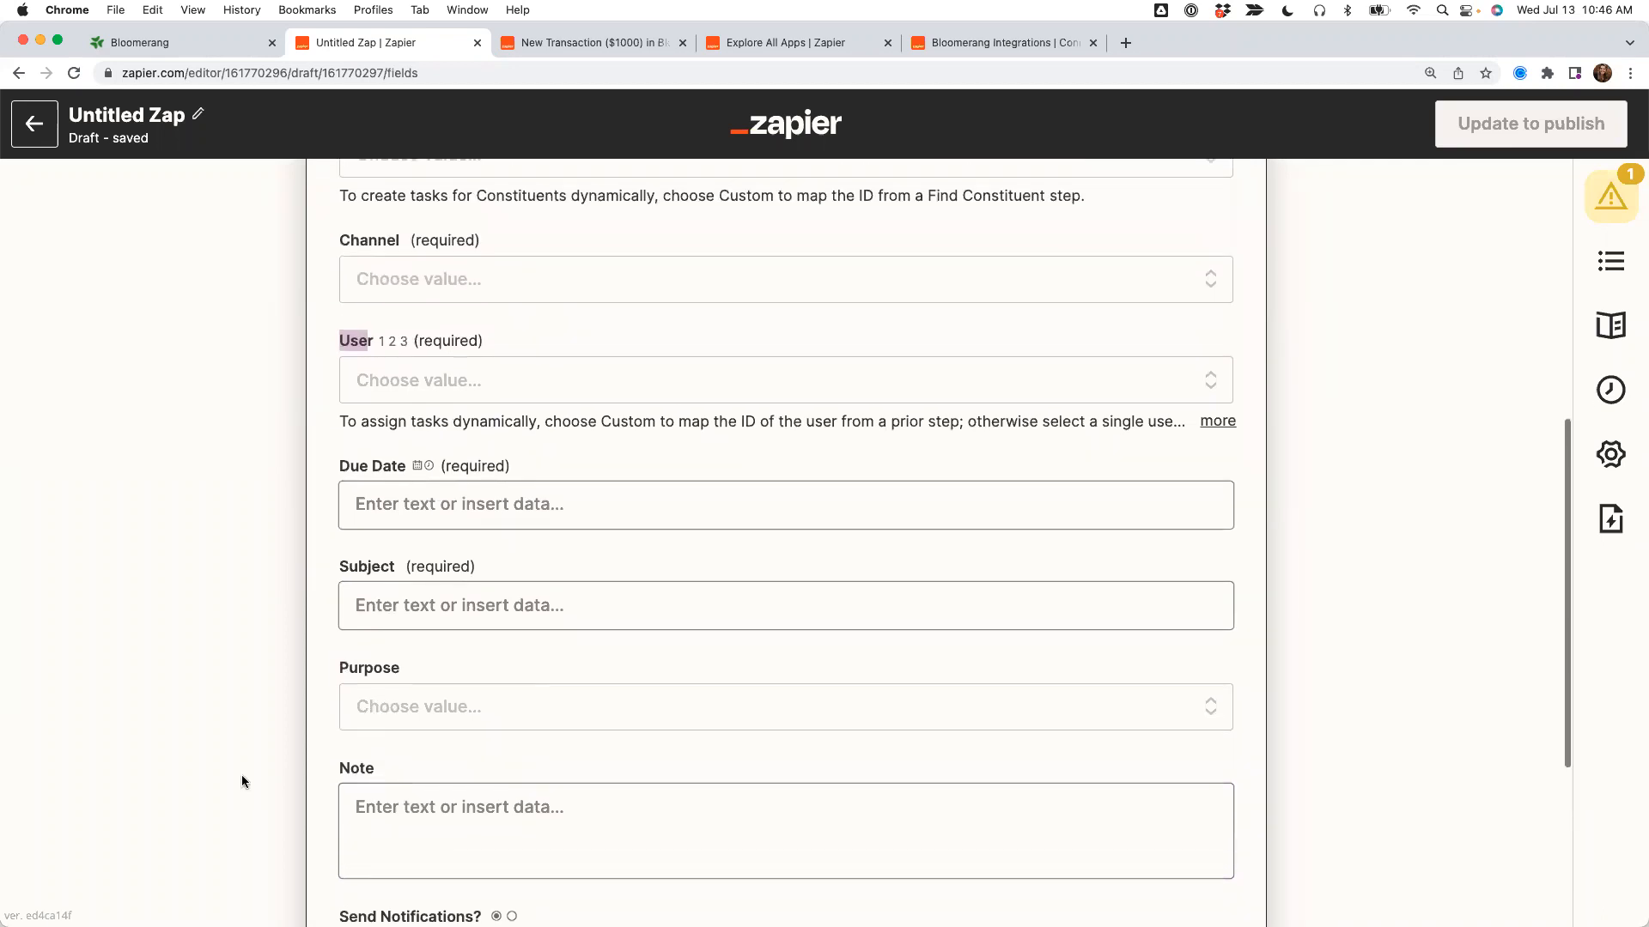
{"action": "scroll", "coordinate": [242, 781], "scroll_direction": "up", "scroll_amount": 2}
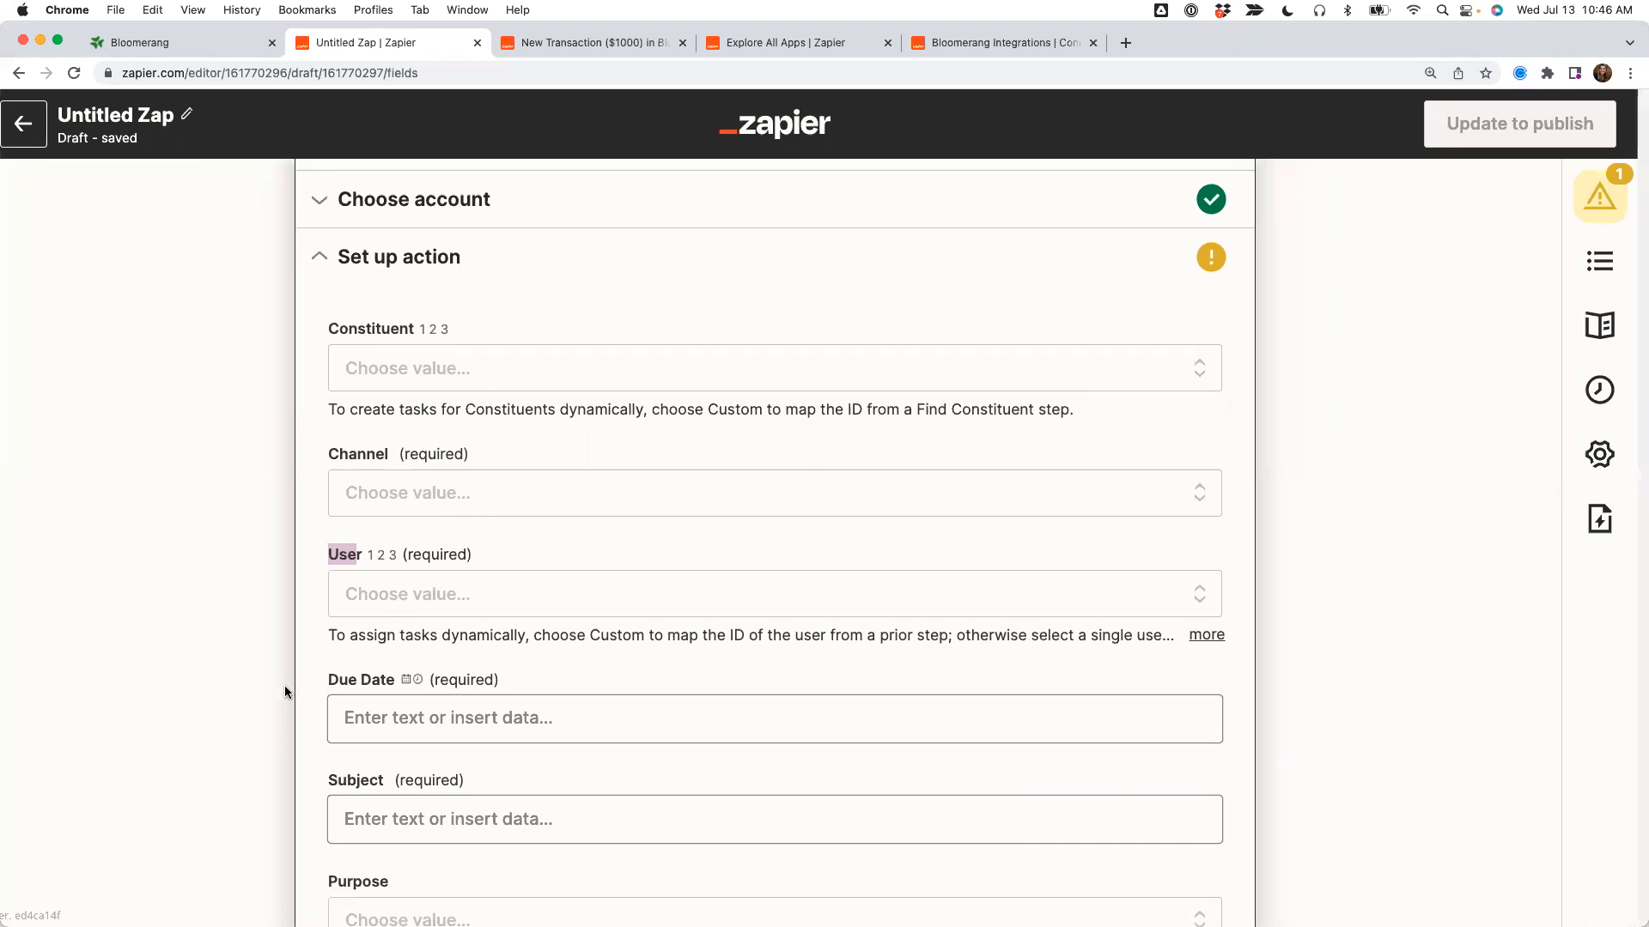
{"action": "key", "text": "Right"}
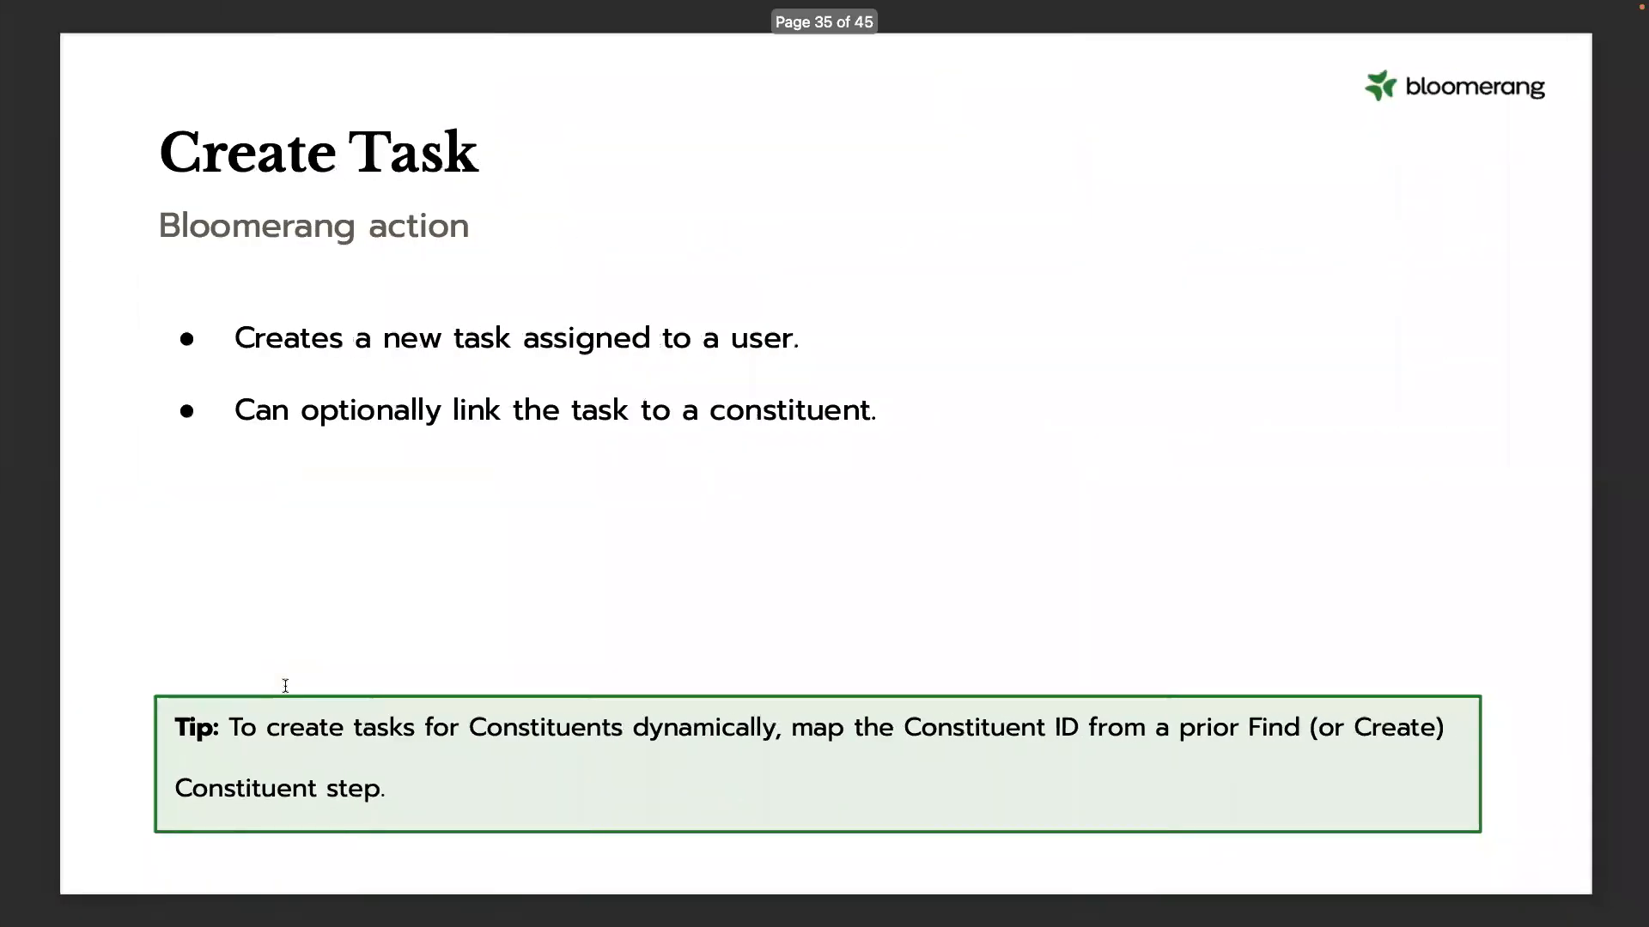
{"action": "key", "text": "Right"}
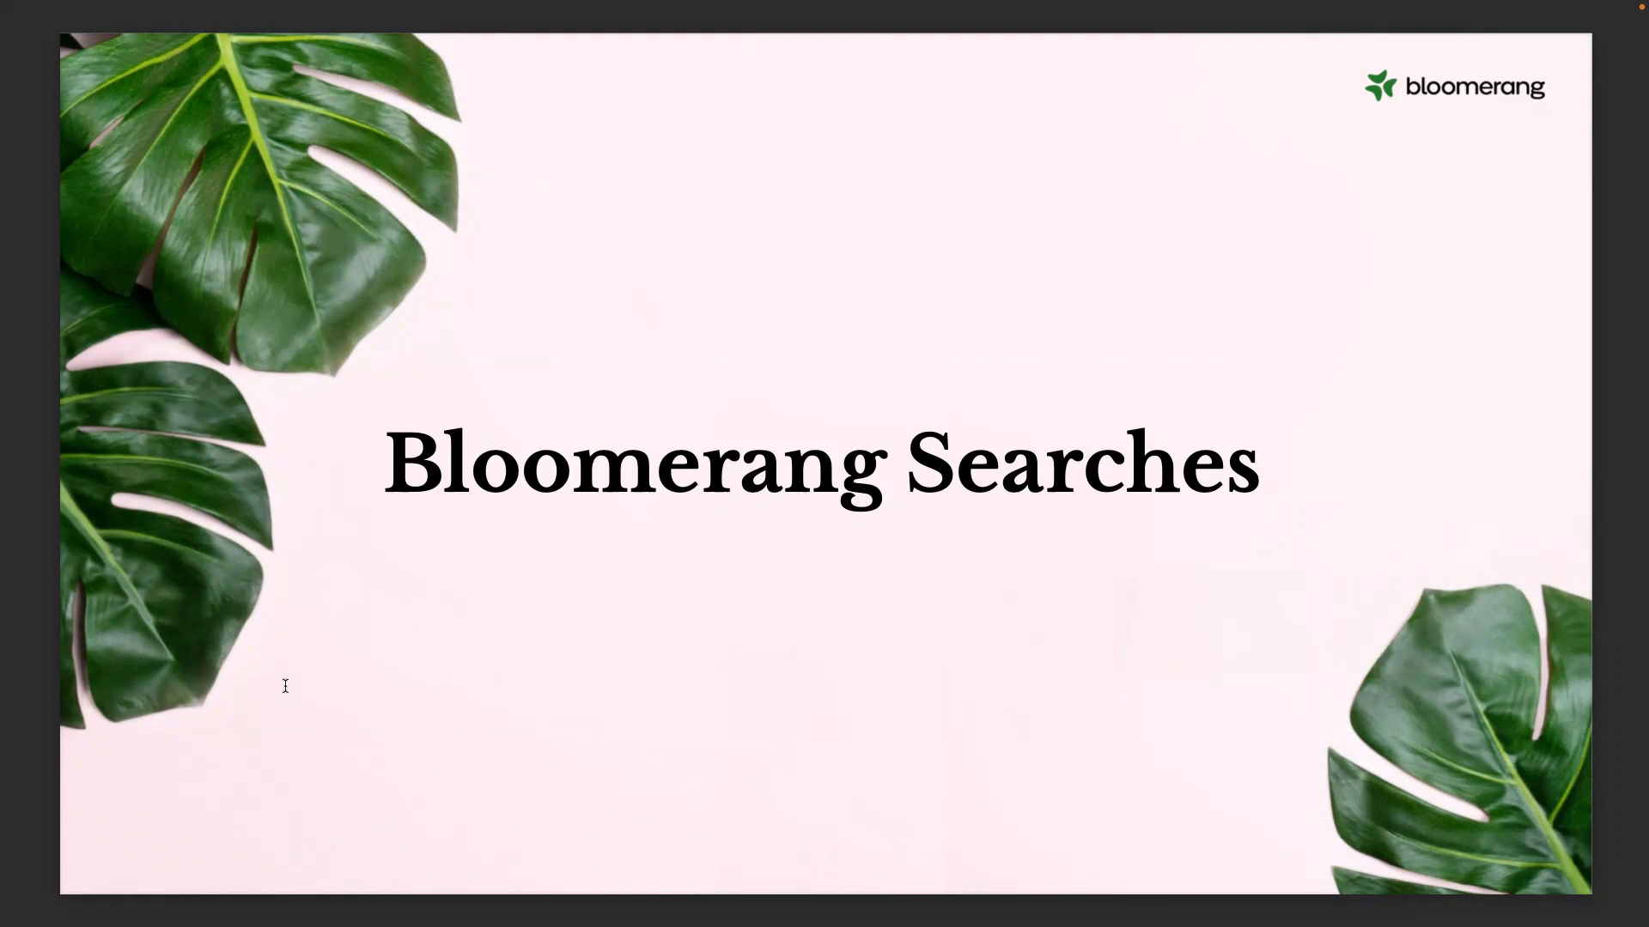
{"action": "key", "text": "Right"}
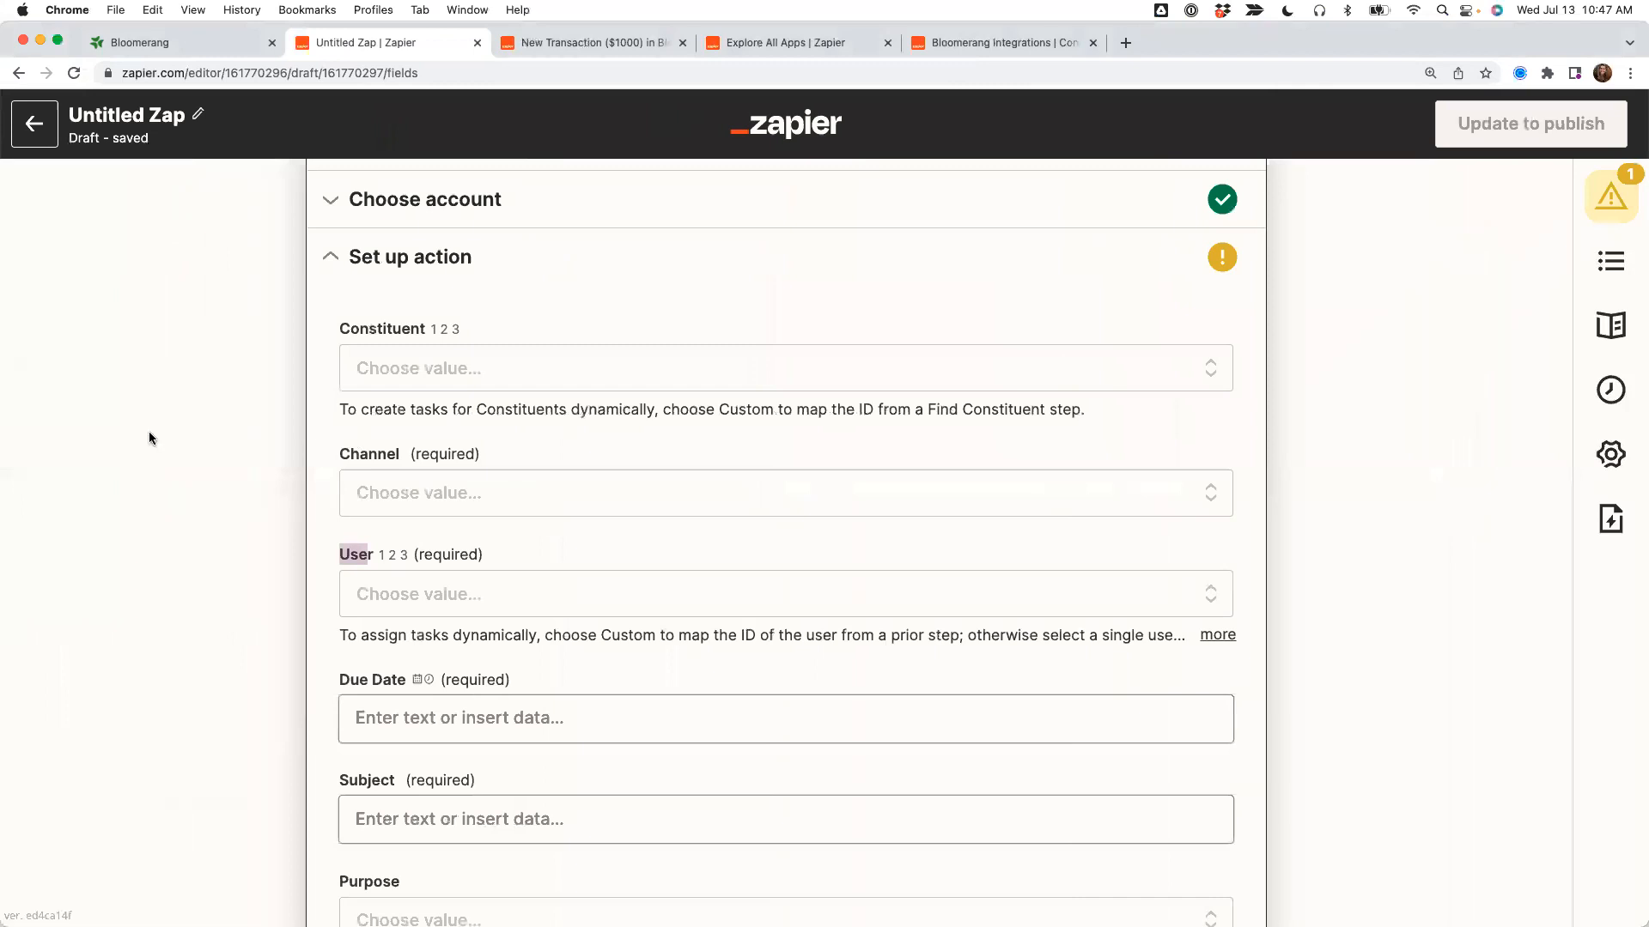
Change the Bloomerang action event to Find Constituent and continue through the account selection to the setup fields.
{"action": "scroll", "coordinate": [209, 465], "scroll_direction": "down", "scroll_amount": 1}
{"action": "scroll", "coordinate": [209, 466], "scroll_direction": "up", "scroll_amount": 5}
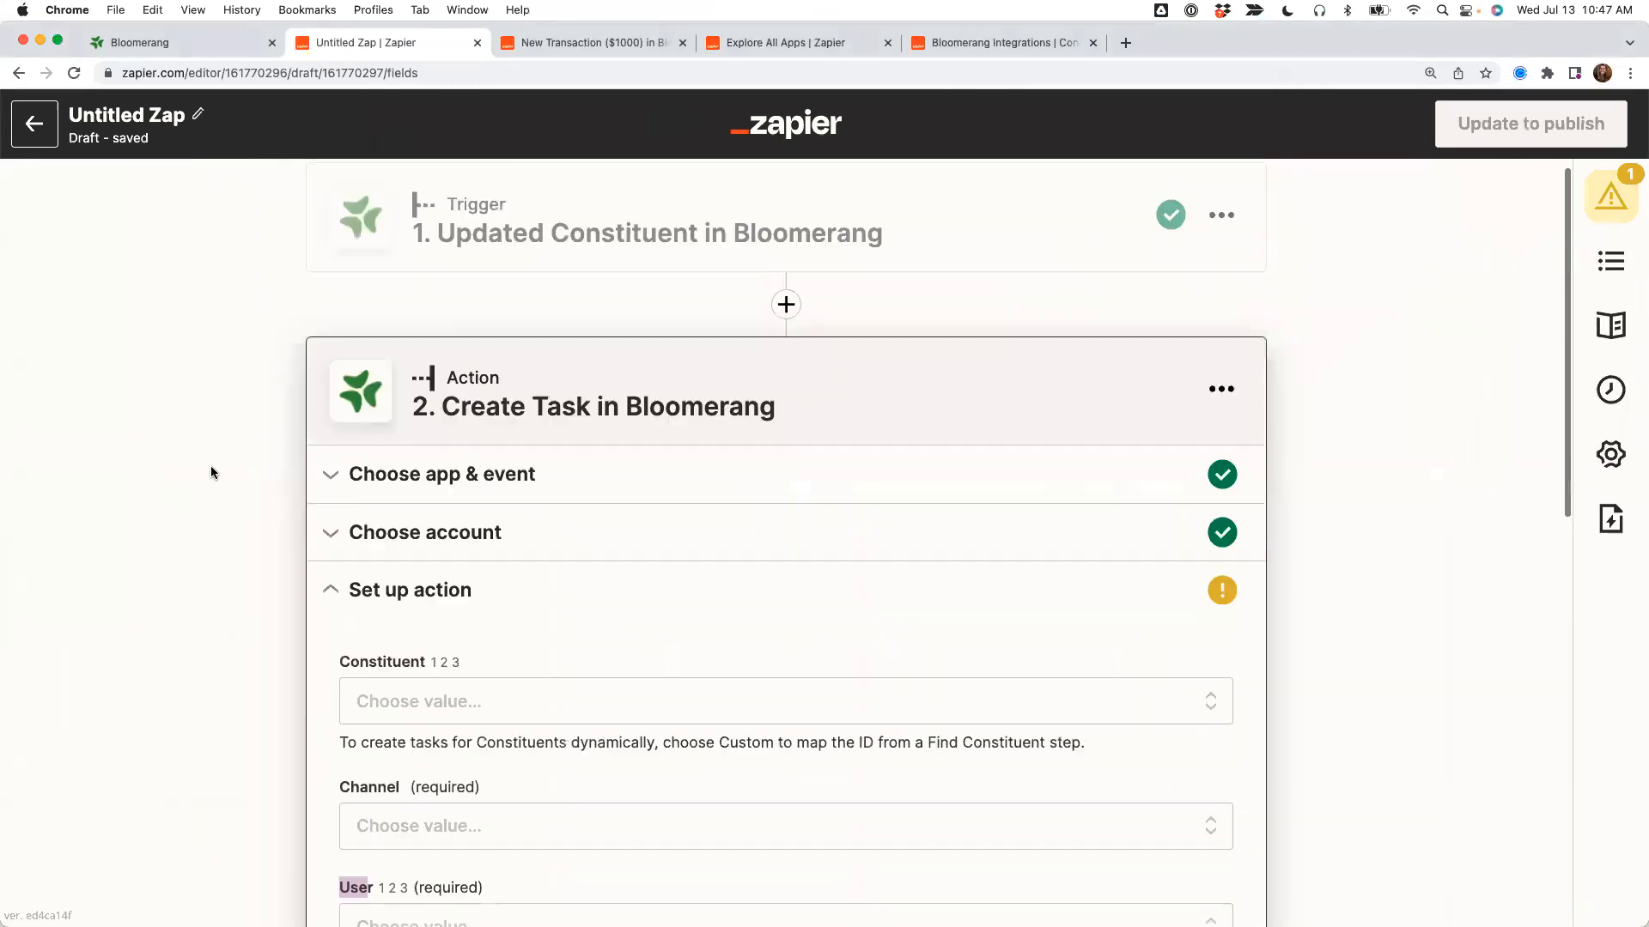
{"action": "left_click", "coordinate": [479, 494]}
{"action": "left_click", "coordinate": [361, 683]}
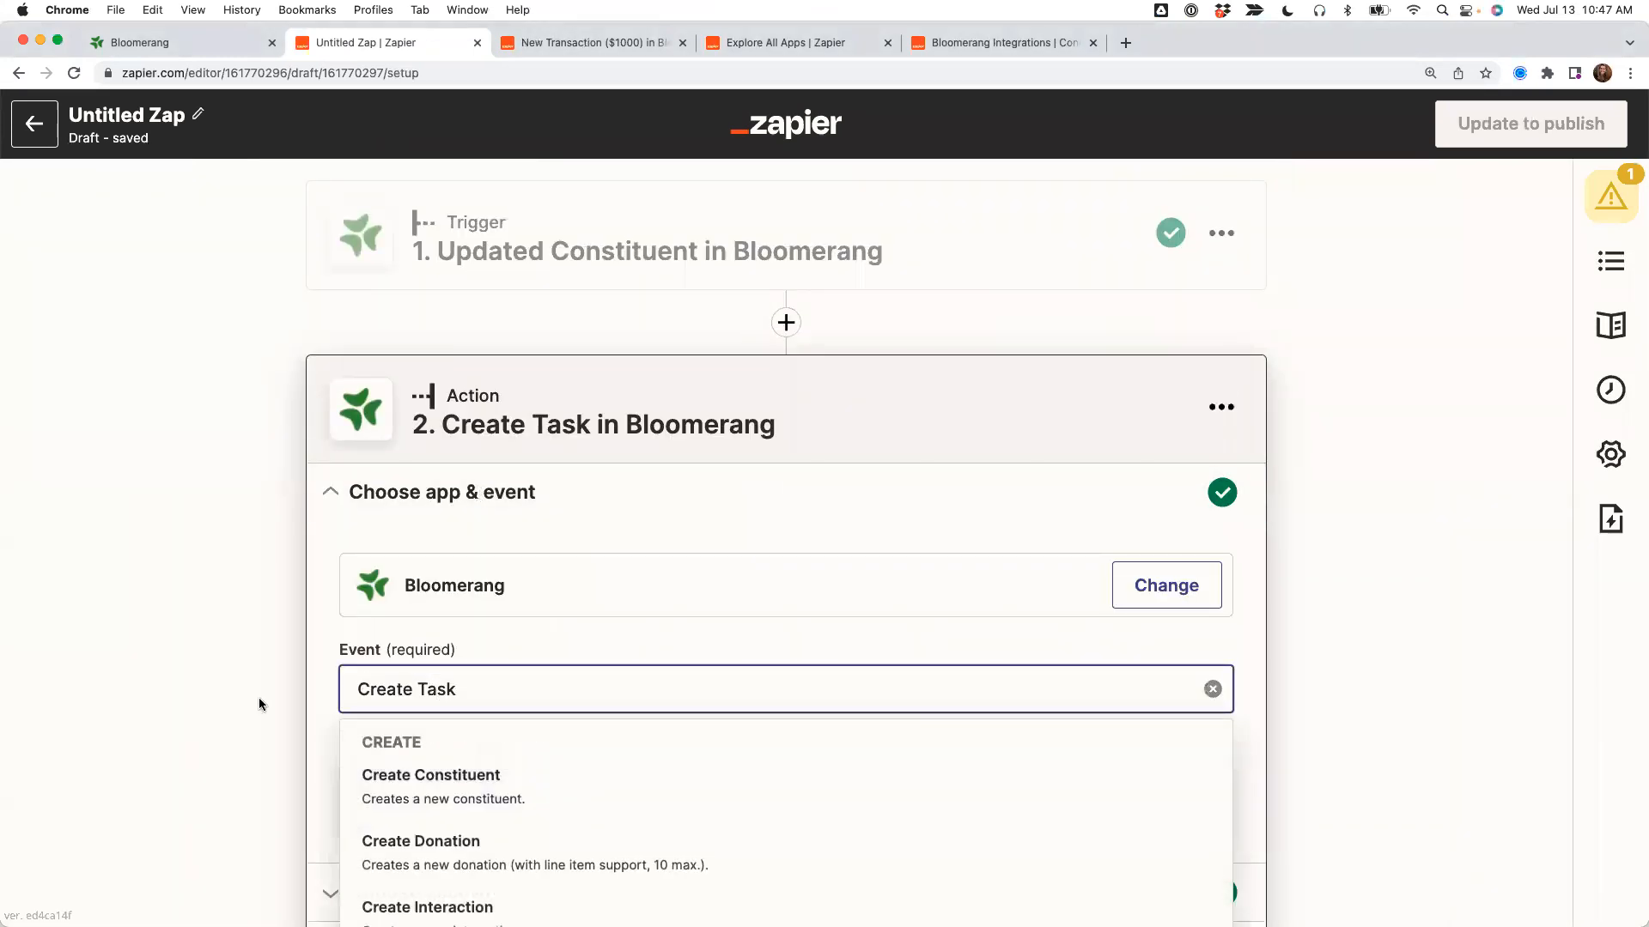
{"action": "scroll", "coordinate": [259, 697], "scroll_direction": "down", "scroll_amount": 3}
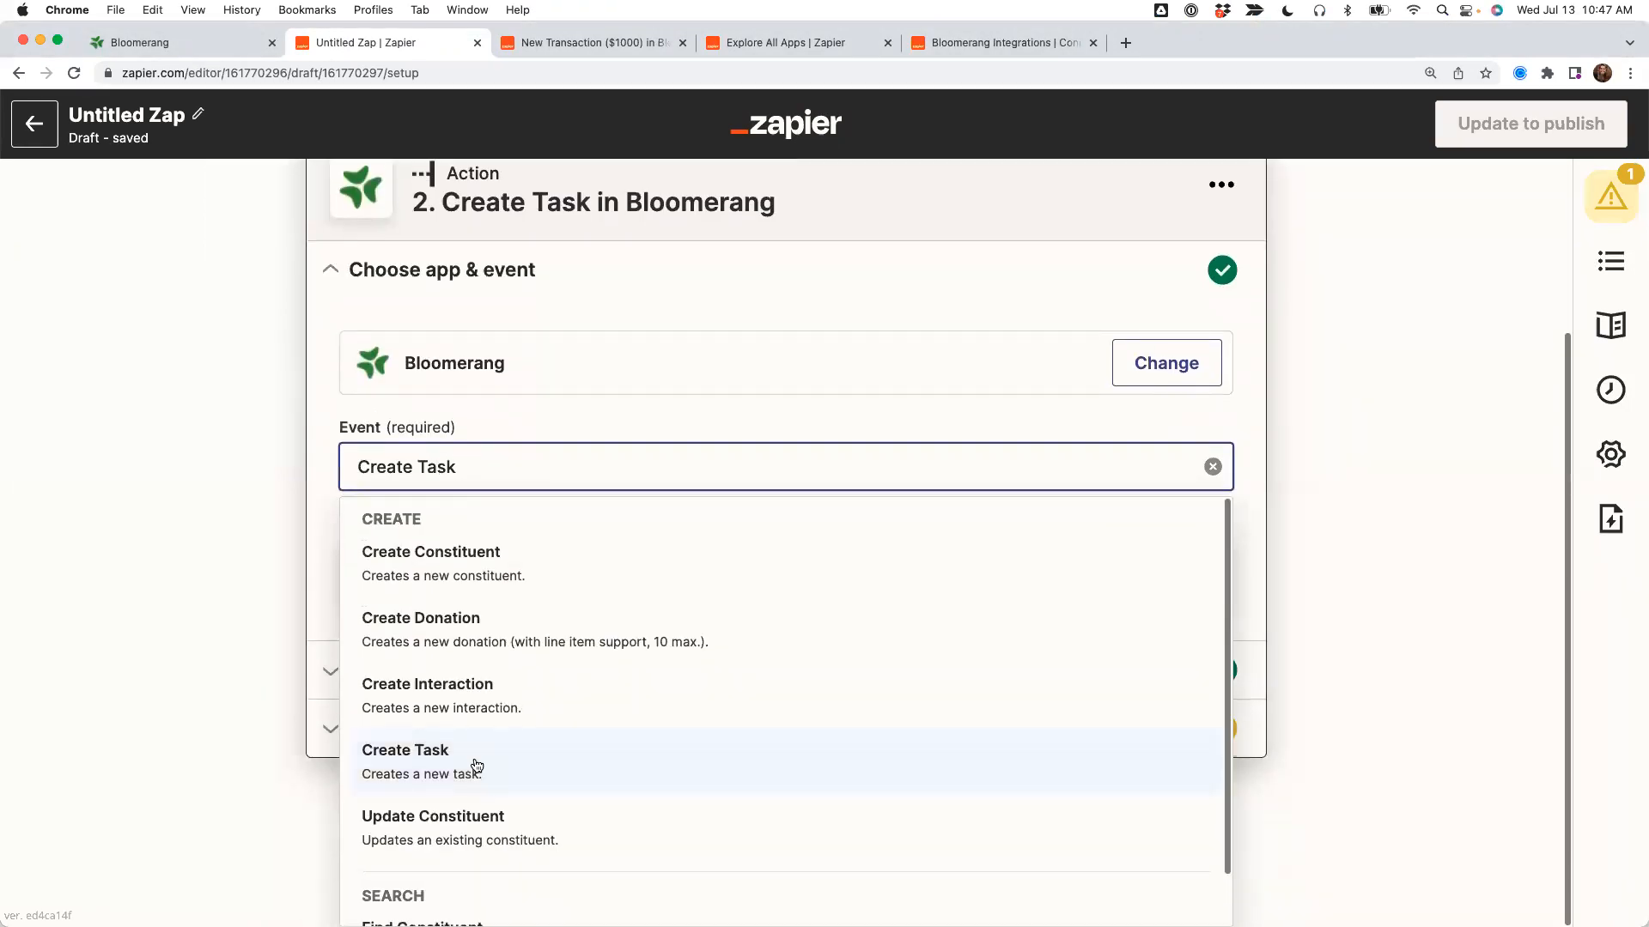
{"action": "scroll", "coordinate": [472, 766], "scroll_direction": "down", "scroll_amount": 1}
{"action": "left_click", "coordinate": [429, 891]}
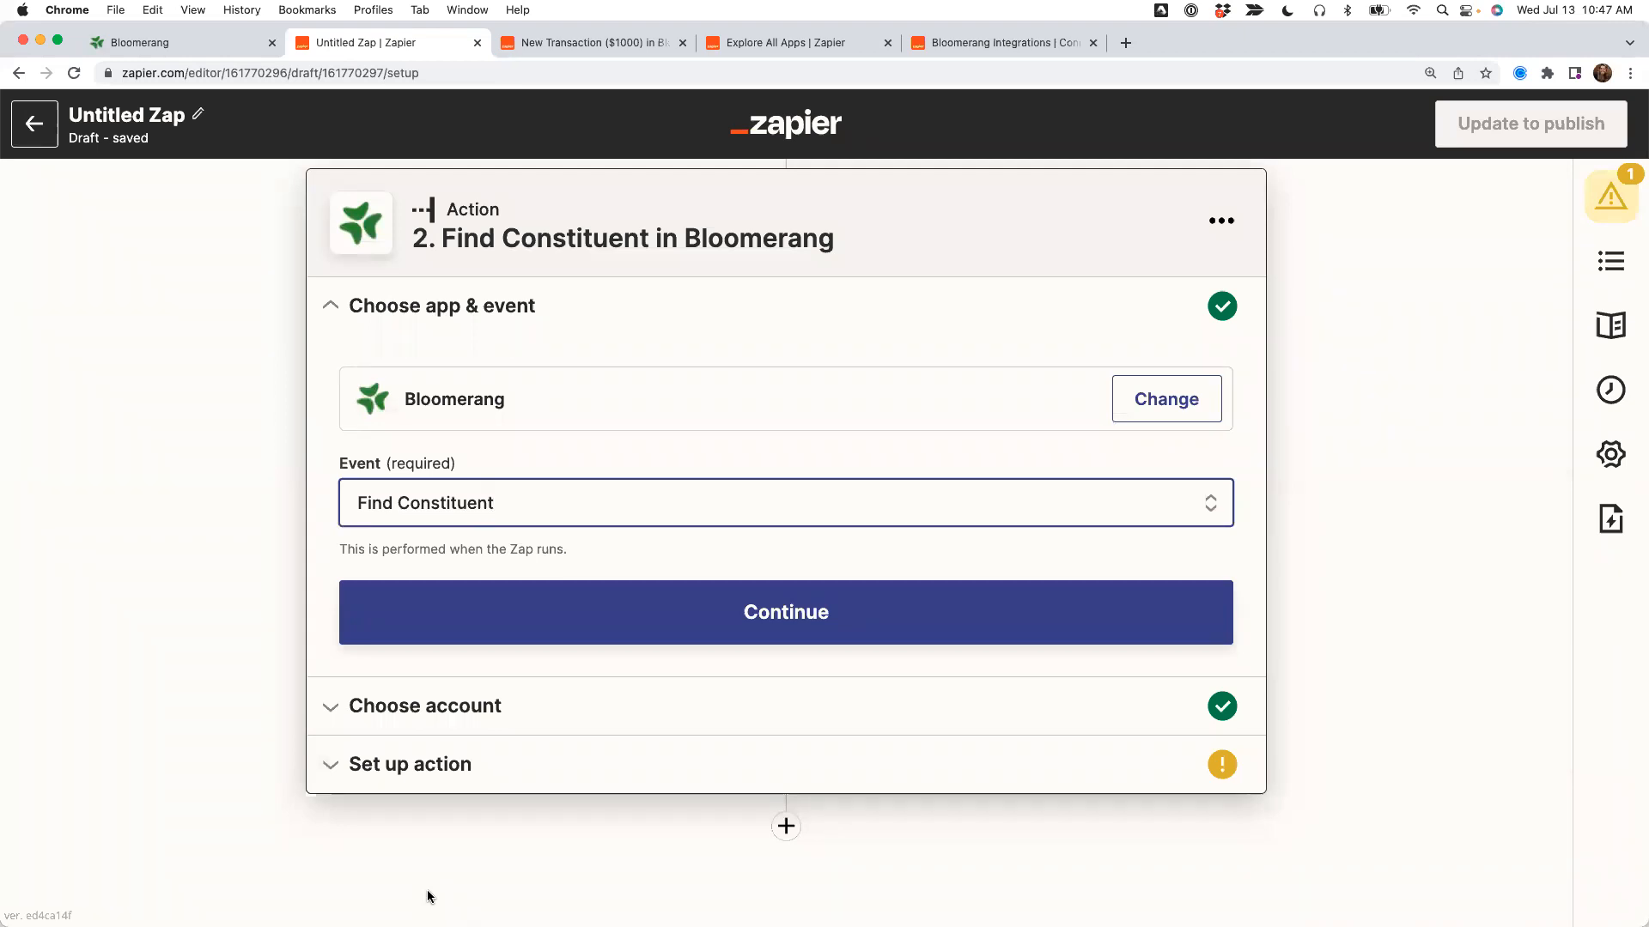
{"action": "left_click", "coordinate": [610, 625]}
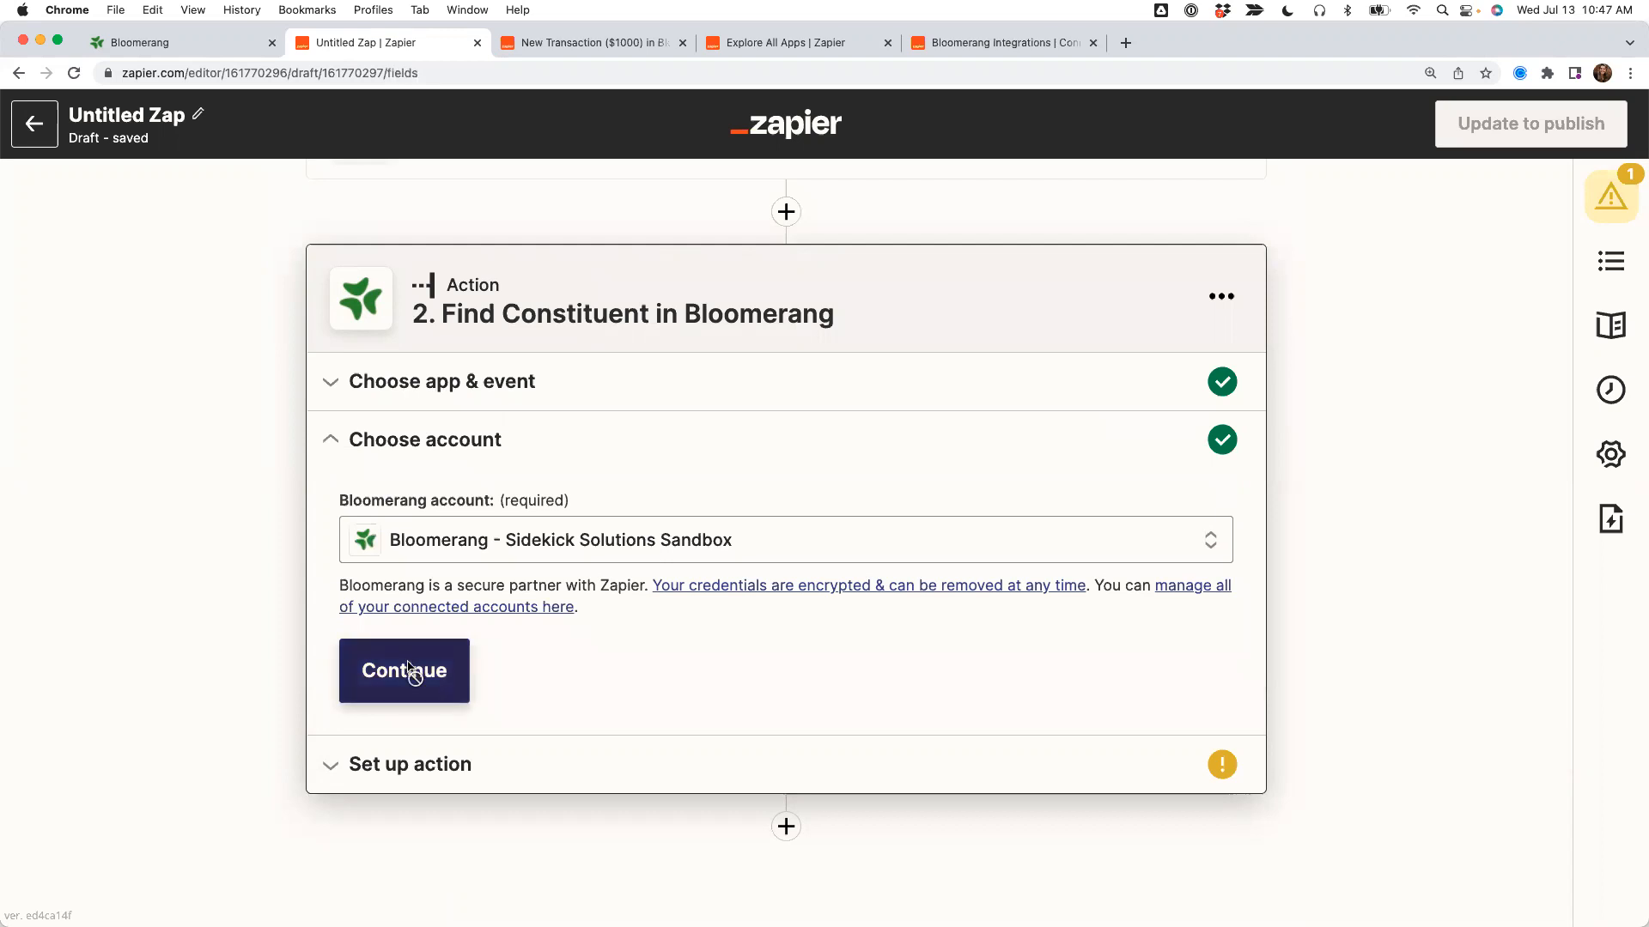
{"action": "left_click", "coordinate": [409, 670]}
Set the constituent search Type to Individual.
{"action": "scroll", "coordinate": [344, 610], "scroll_direction": "down", "scroll_amount": 3}
{"action": "left_click", "coordinate": [403, 326]}
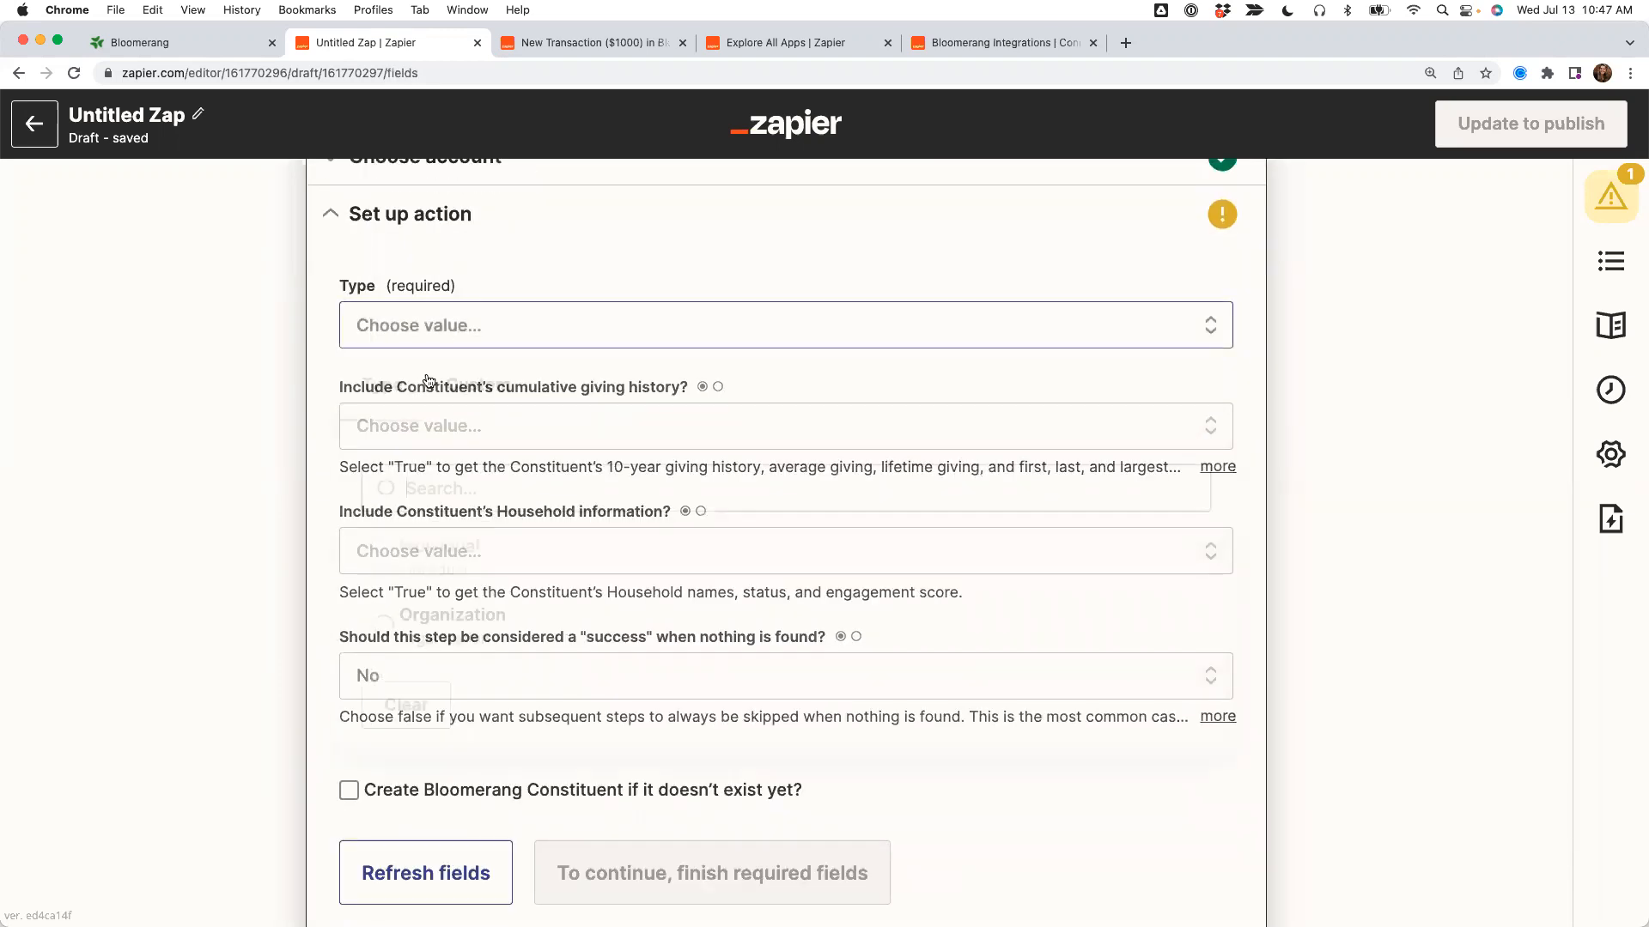
{"action": "left_click", "coordinate": [440, 560]}
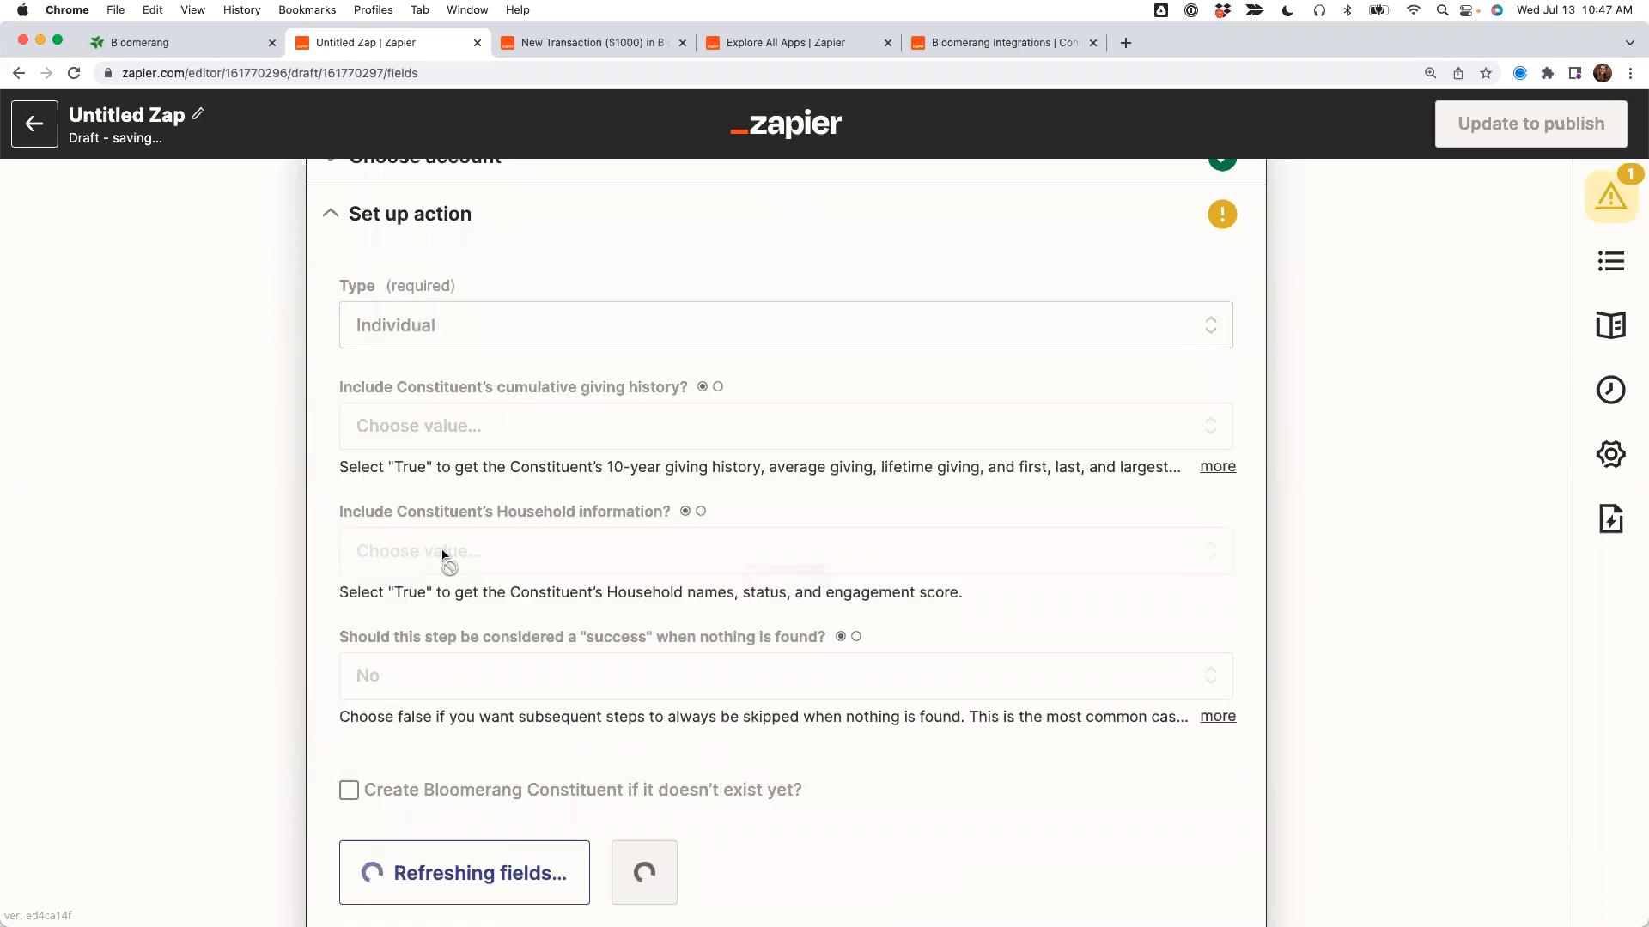
Map the search's First Name and Last Name fields to the matching values from the Updated Constituent trigger.
{"action": "left_click", "coordinate": [415, 424]}
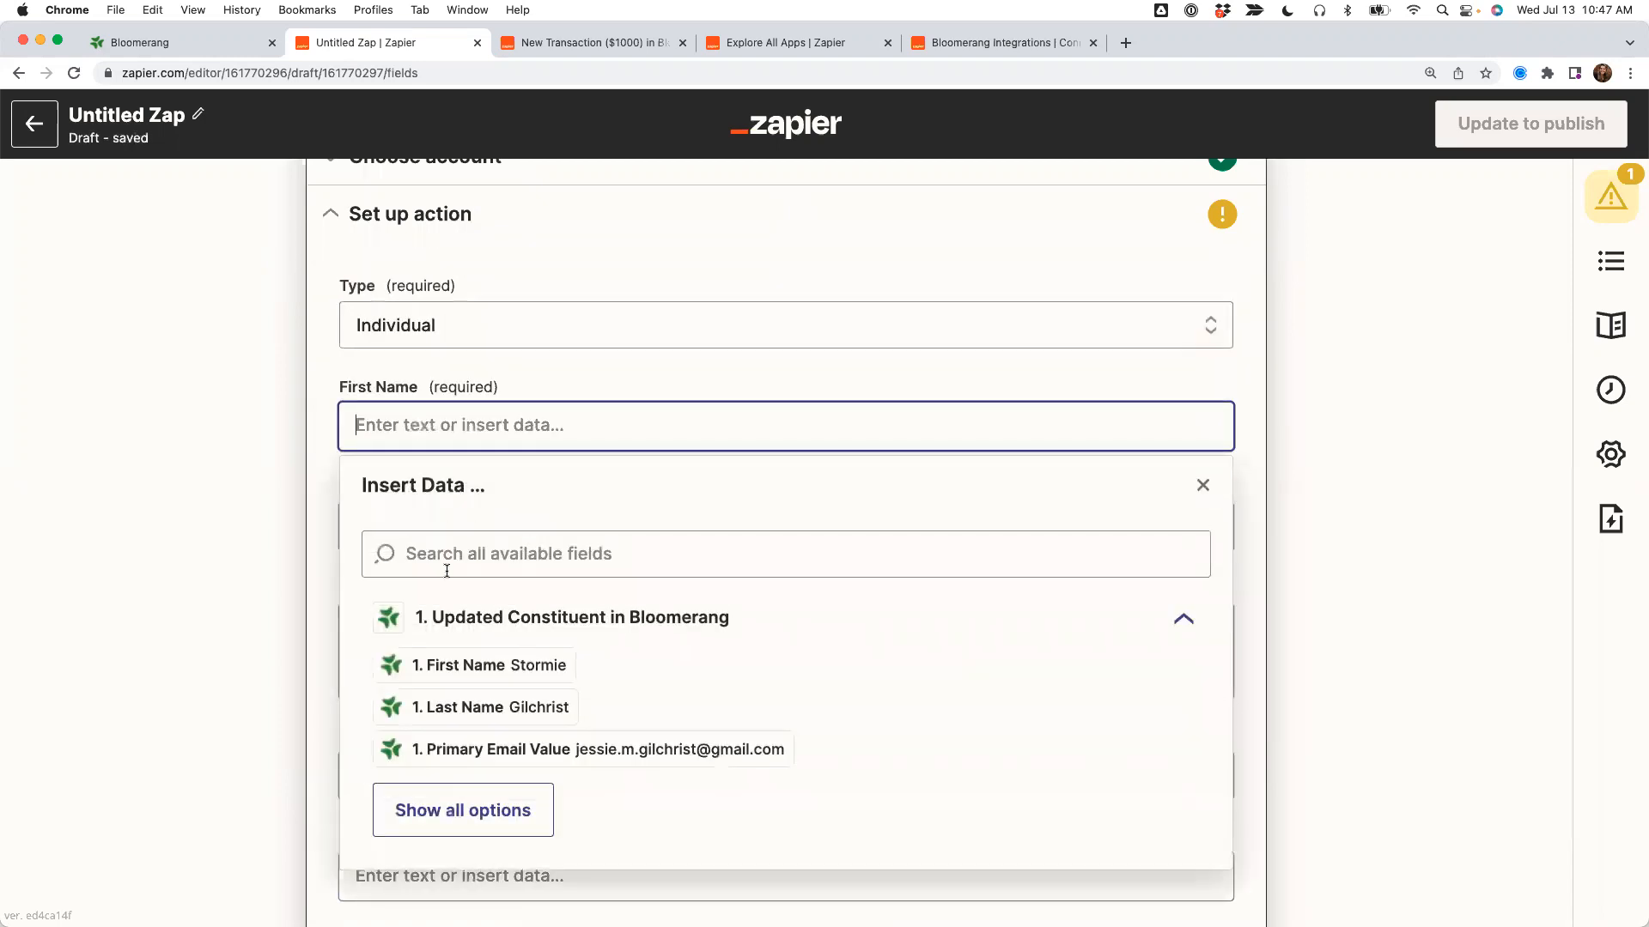
{"action": "left_click", "coordinate": [476, 667]}
{"action": "left_click", "coordinate": [268, 525]}
{"action": "left_click", "coordinate": [441, 529]}
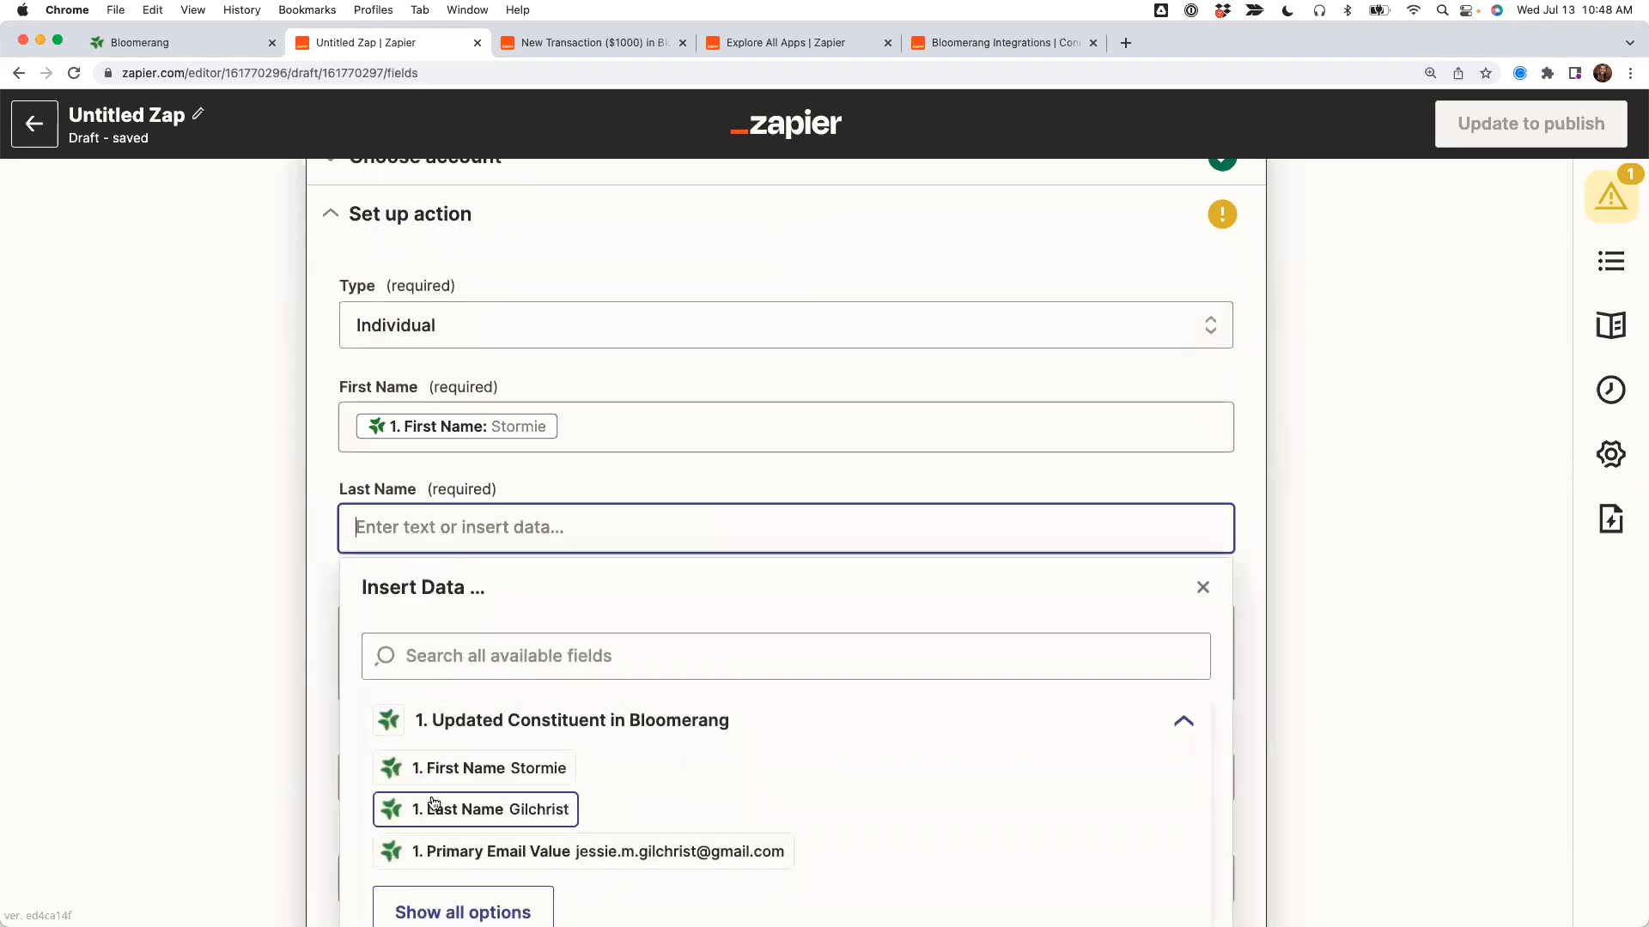
{"action": "left_click", "coordinate": [434, 703]}
{"action": "left_click", "coordinate": [308, 421]}
{"action": "left_click_drag", "start_coordinate": [337, 386], "coordinate": [440, 396]}
{"action": "left_click_drag", "start_coordinate": [338, 492], "coordinate": [417, 492]}
Map the search's Email field to the trigger's Primary Email Value, finding it with the term "Email".
{"action": "scroll", "coordinate": [378, 489], "scroll_direction": "down", "scroll_amount": 3}
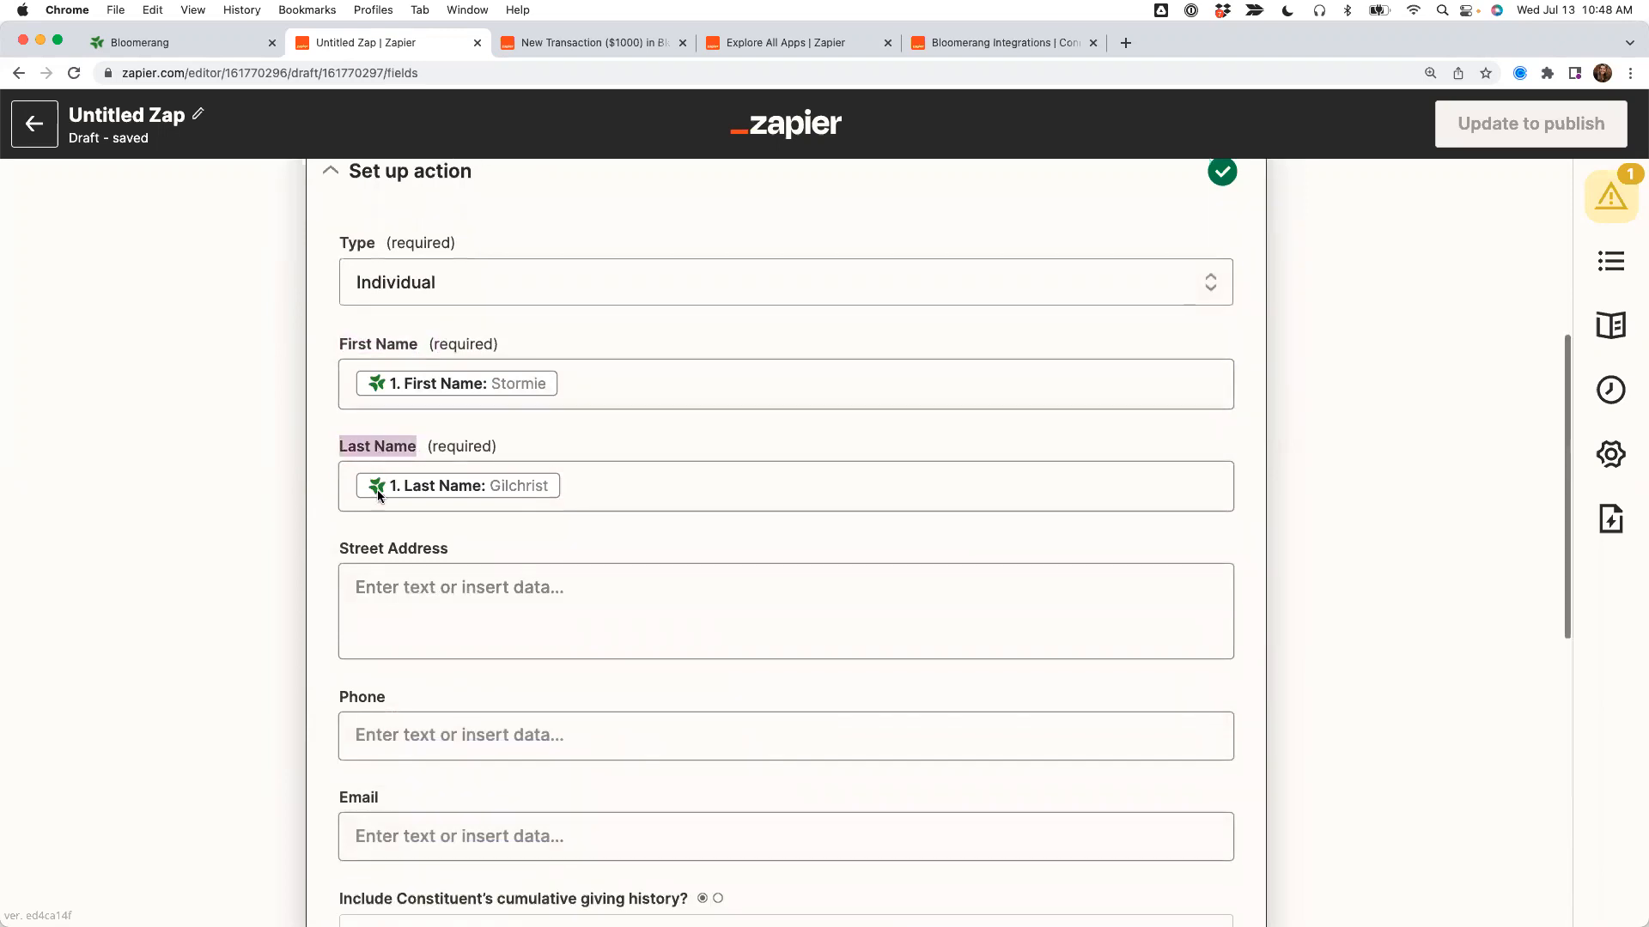
{"action": "left_click_drag", "start_coordinate": [340, 444], "coordinate": [467, 448]}
{"action": "left_click", "coordinate": [365, 594]}
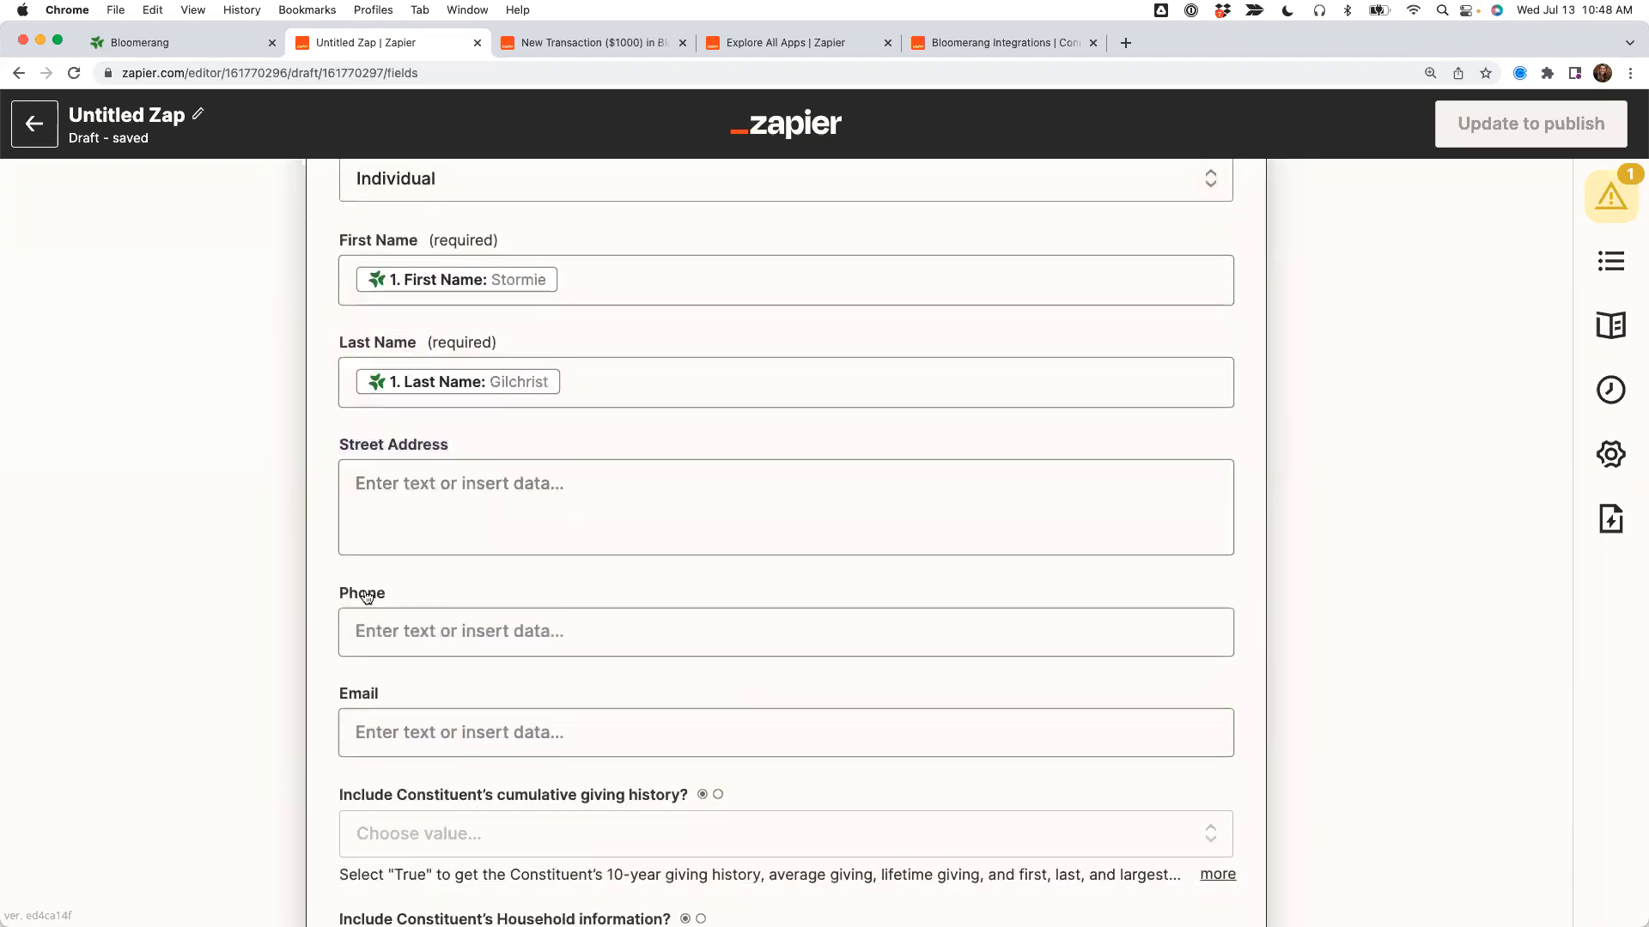
{"action": "left_click", "coordinate": [379, 732]}
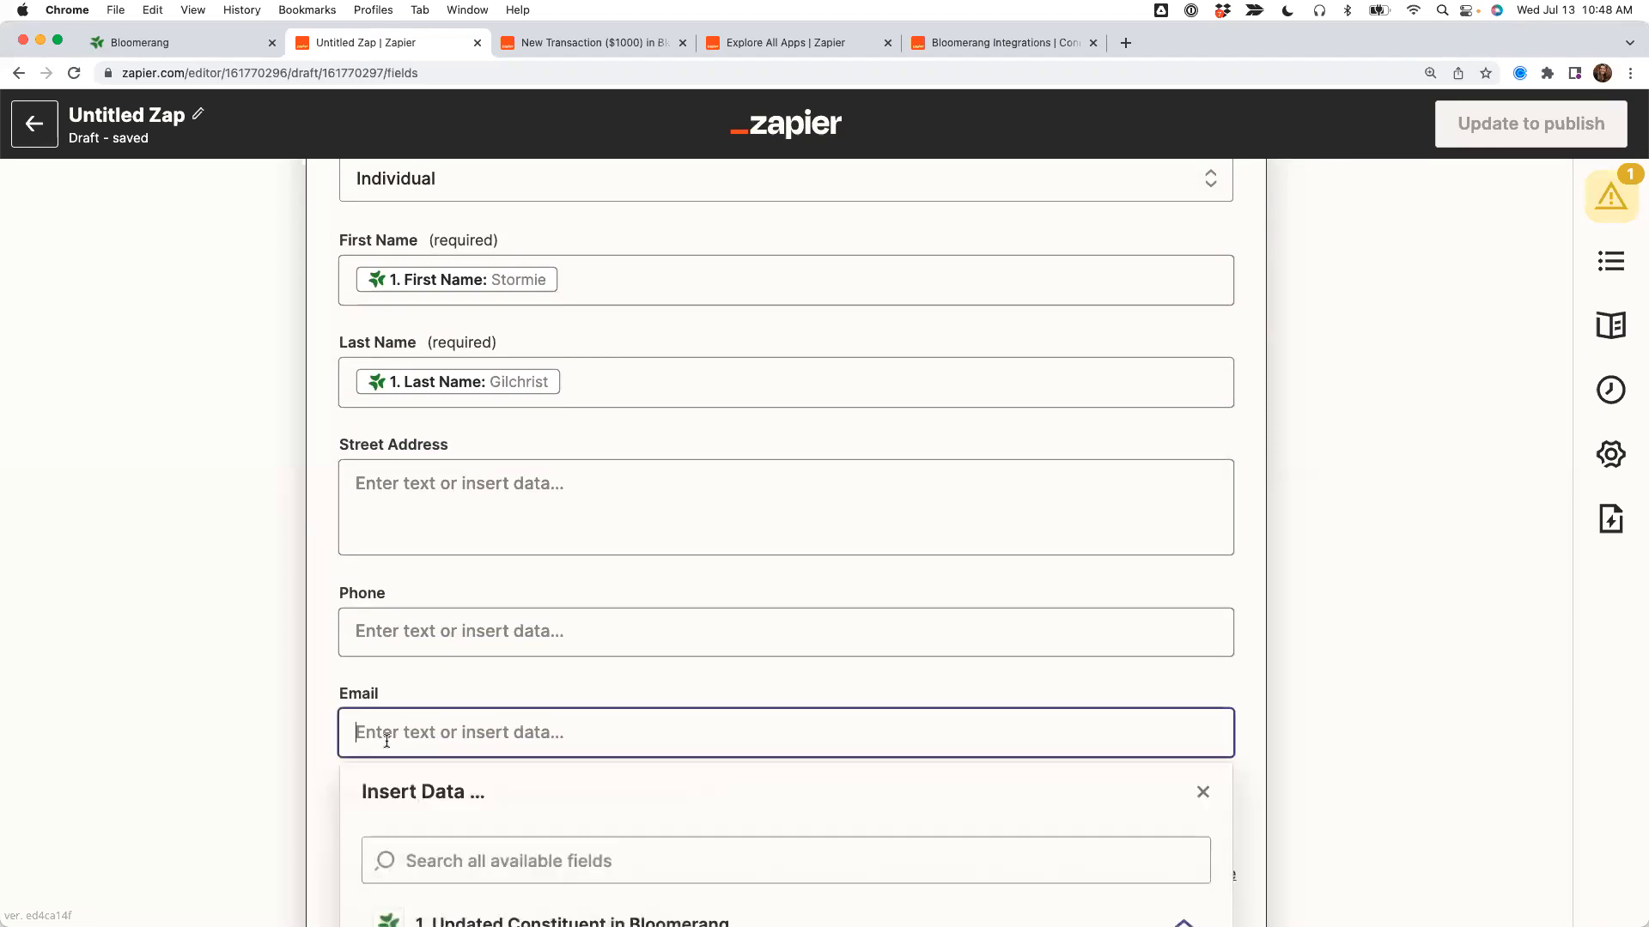
{"action": "type", "text": "Email"}
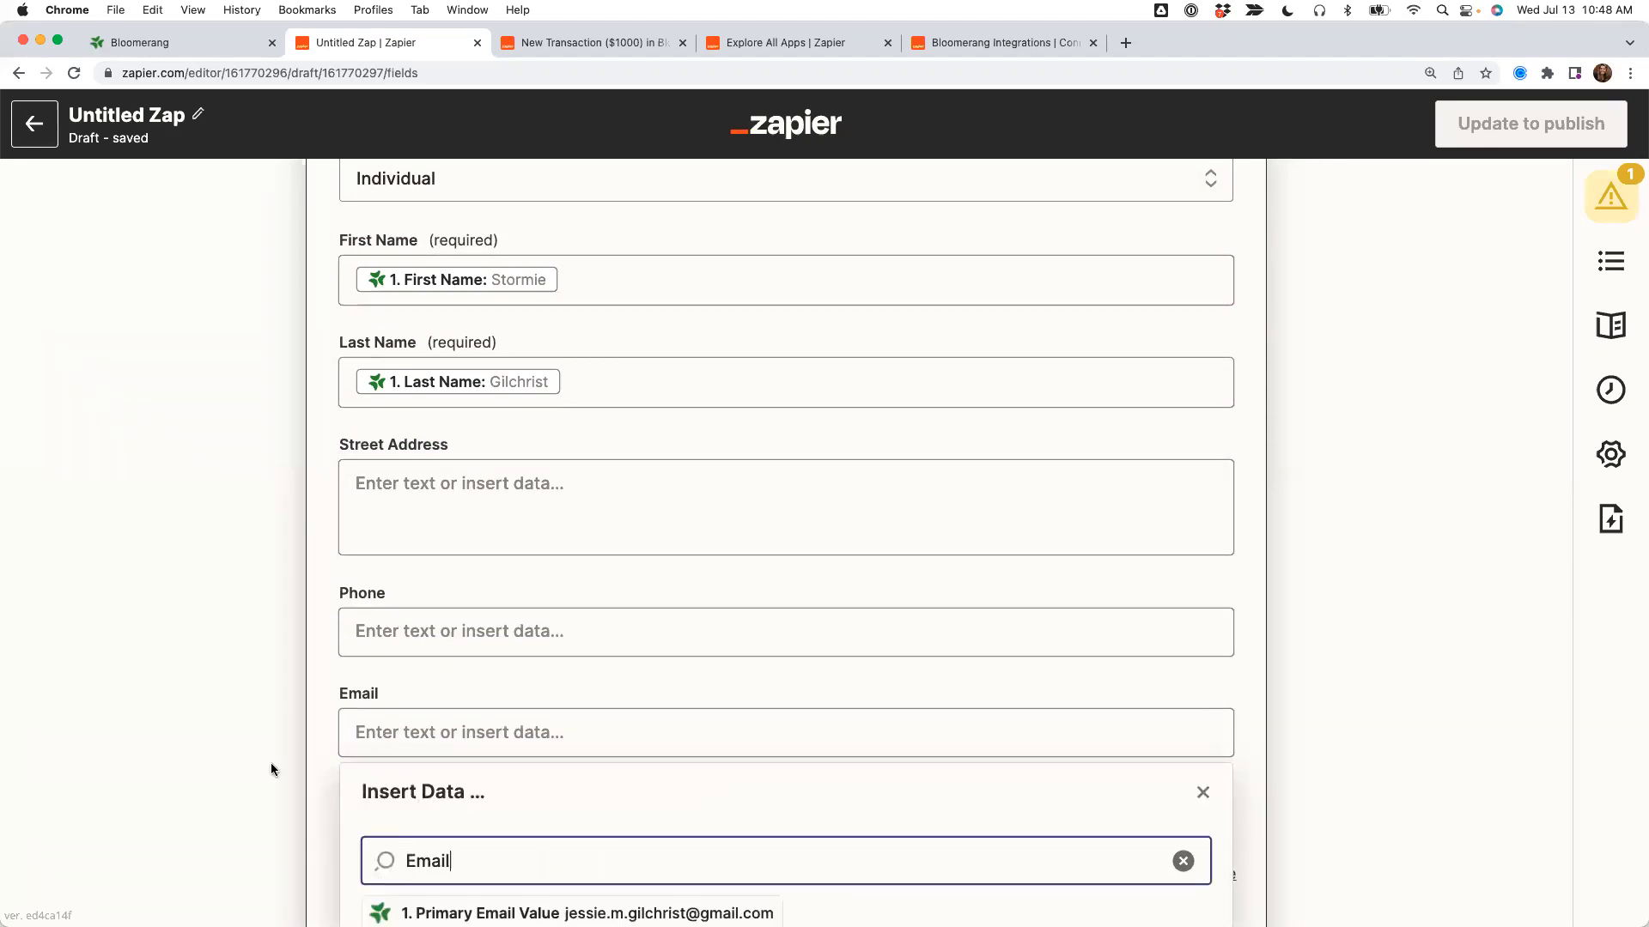
{"action": "scroll", "coordinate": [230, 635], "scroll_direction": "down", "scroll_amount": 3}
{"action": "left_click", "coordinate": [559, 761]}
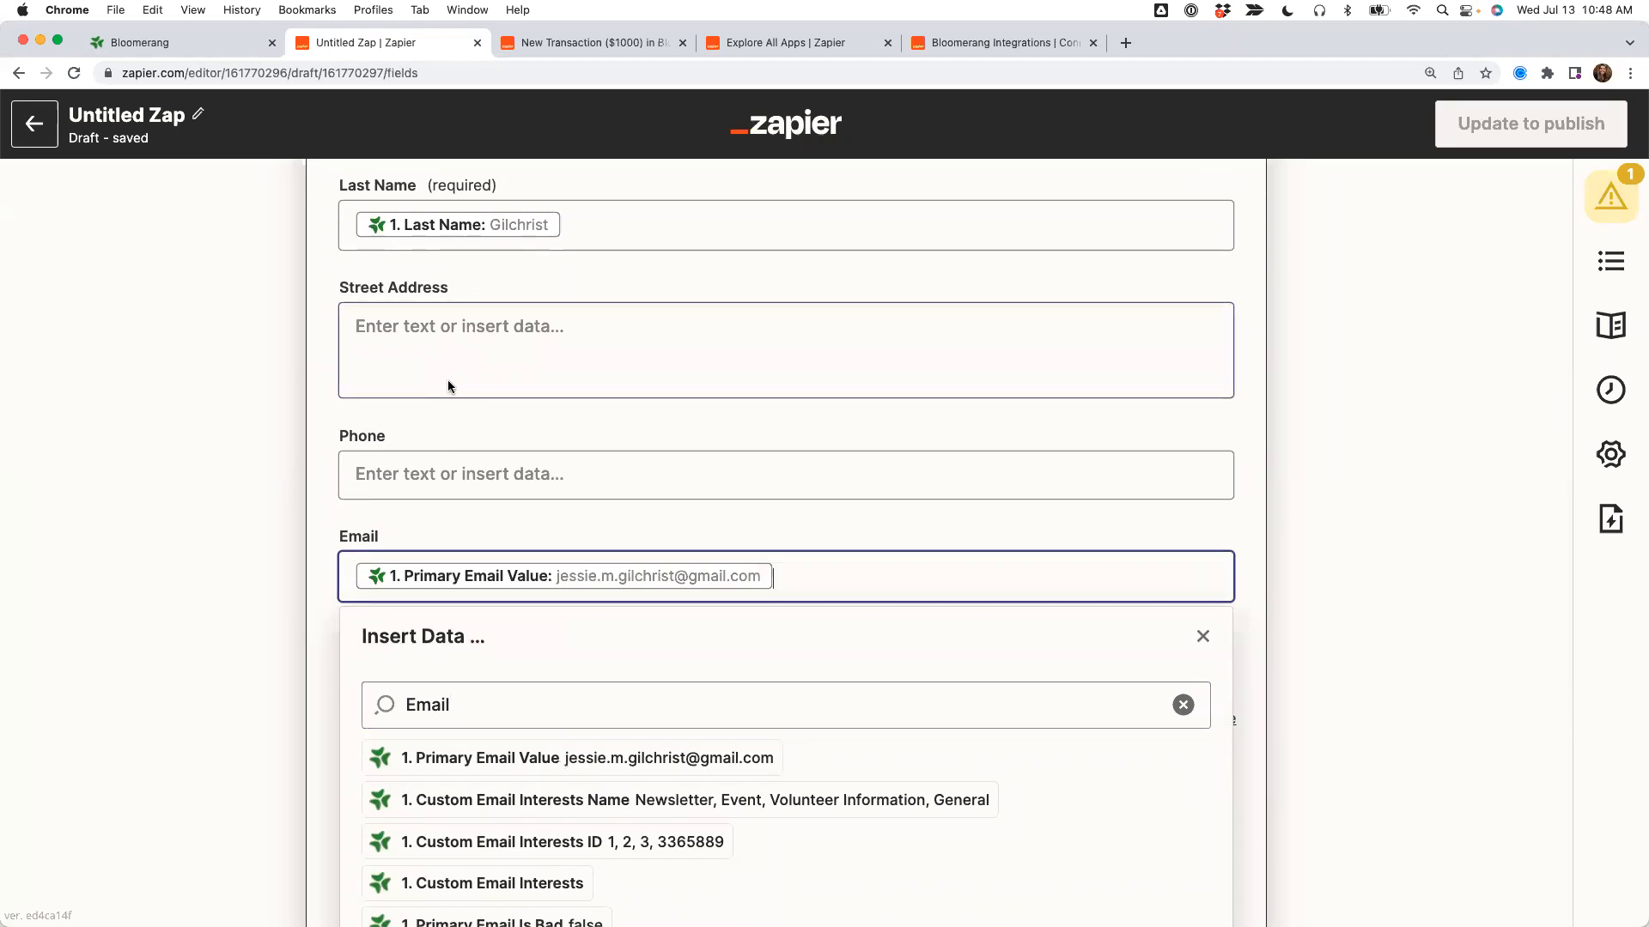
{"action": "scroll", "coordinate": [190, 624], "scroll_direction": "up", "scroll_amount": 3}
{"action": "left_click", "coordinate": [190, 624]}
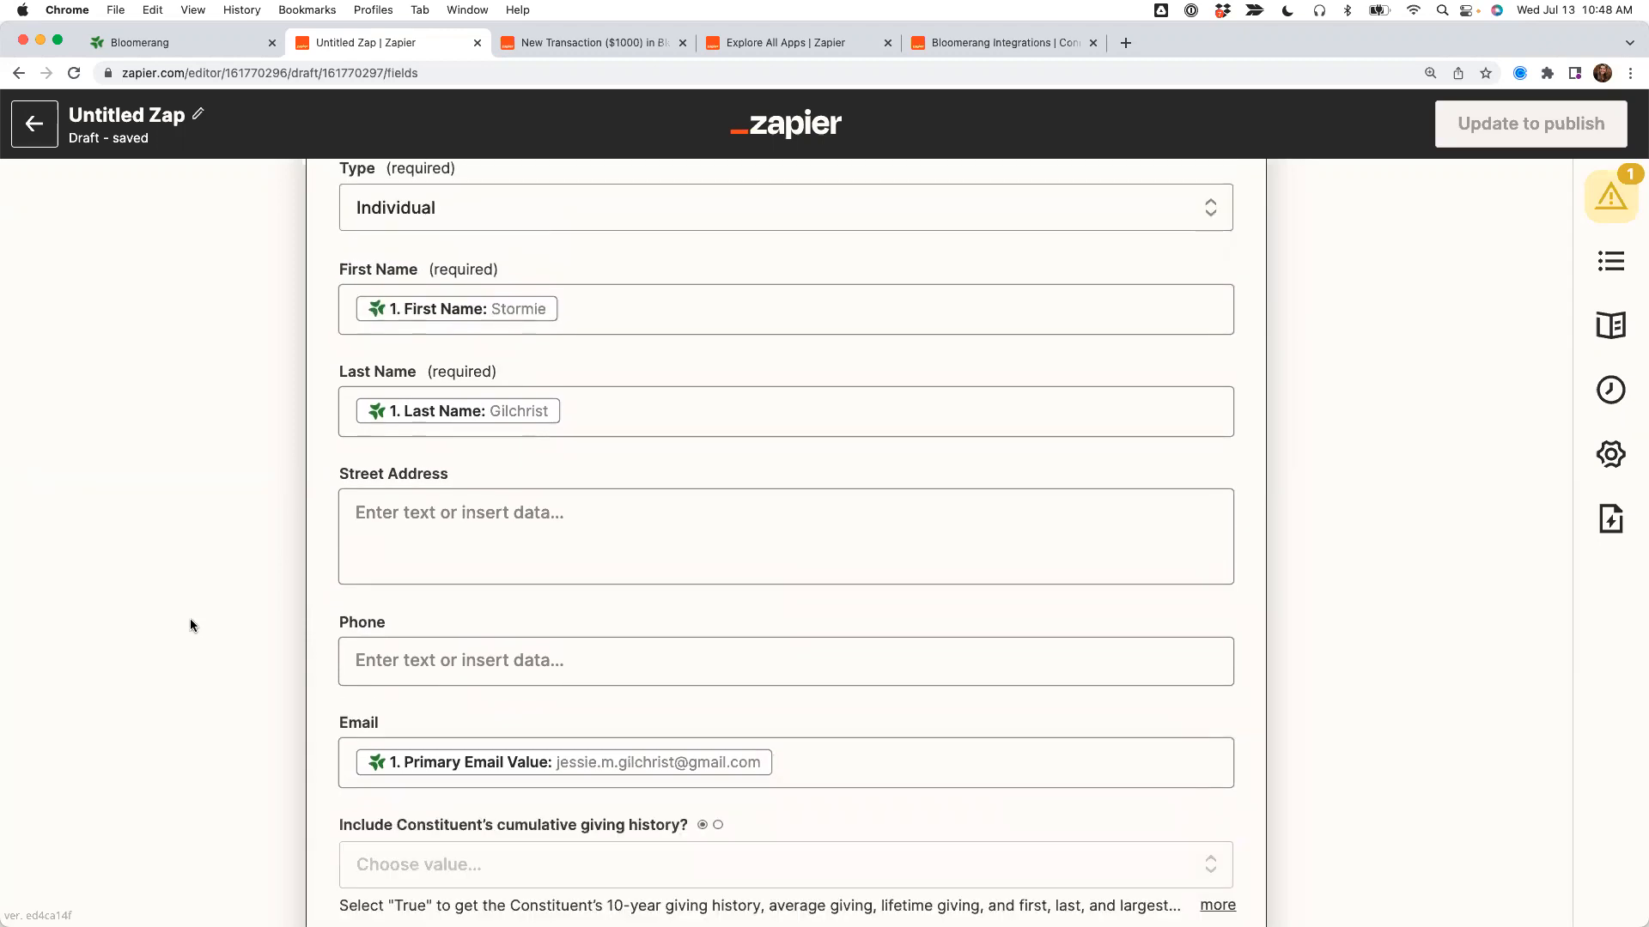
Review the Find Constituent search fields and the options to include cumulative giving history and Household information.
{"action": "scroll", "coordinate": [190, 624], "scroll_direction": "up", "scroll_amount": 1}
{"action": "left_click_drag", "start_coordinate": [339, 313], "coordinate": [408, 319]}
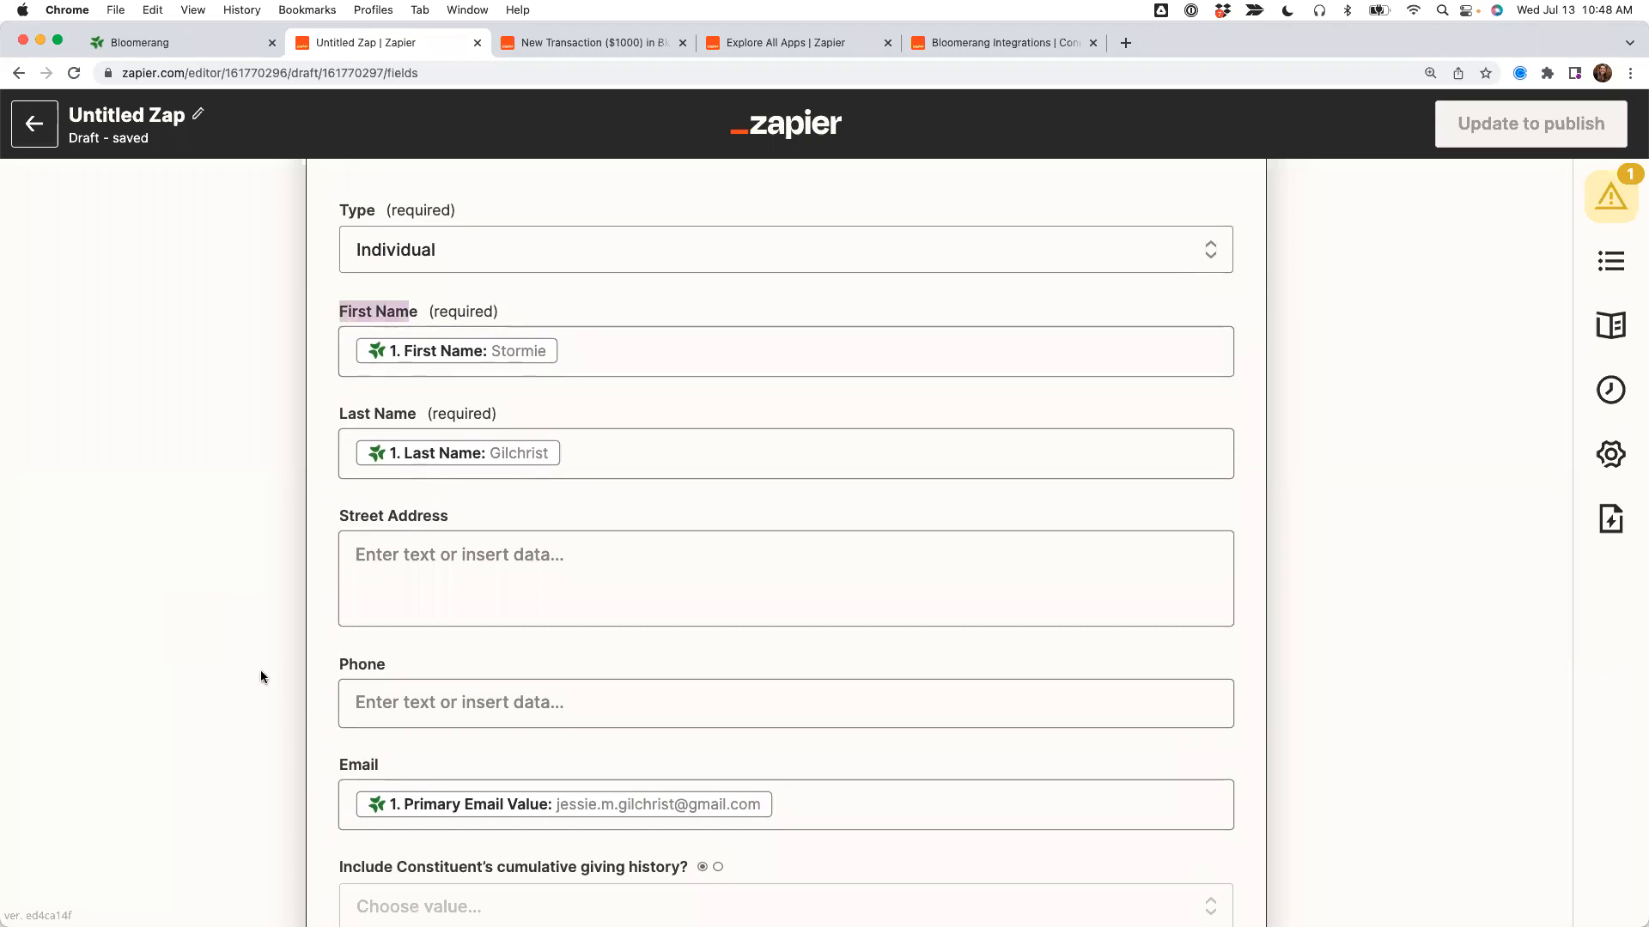
{"action": "scroll", "coordinate": [260, 670], "scroll_direction": "down", "scroll_amount": 5}
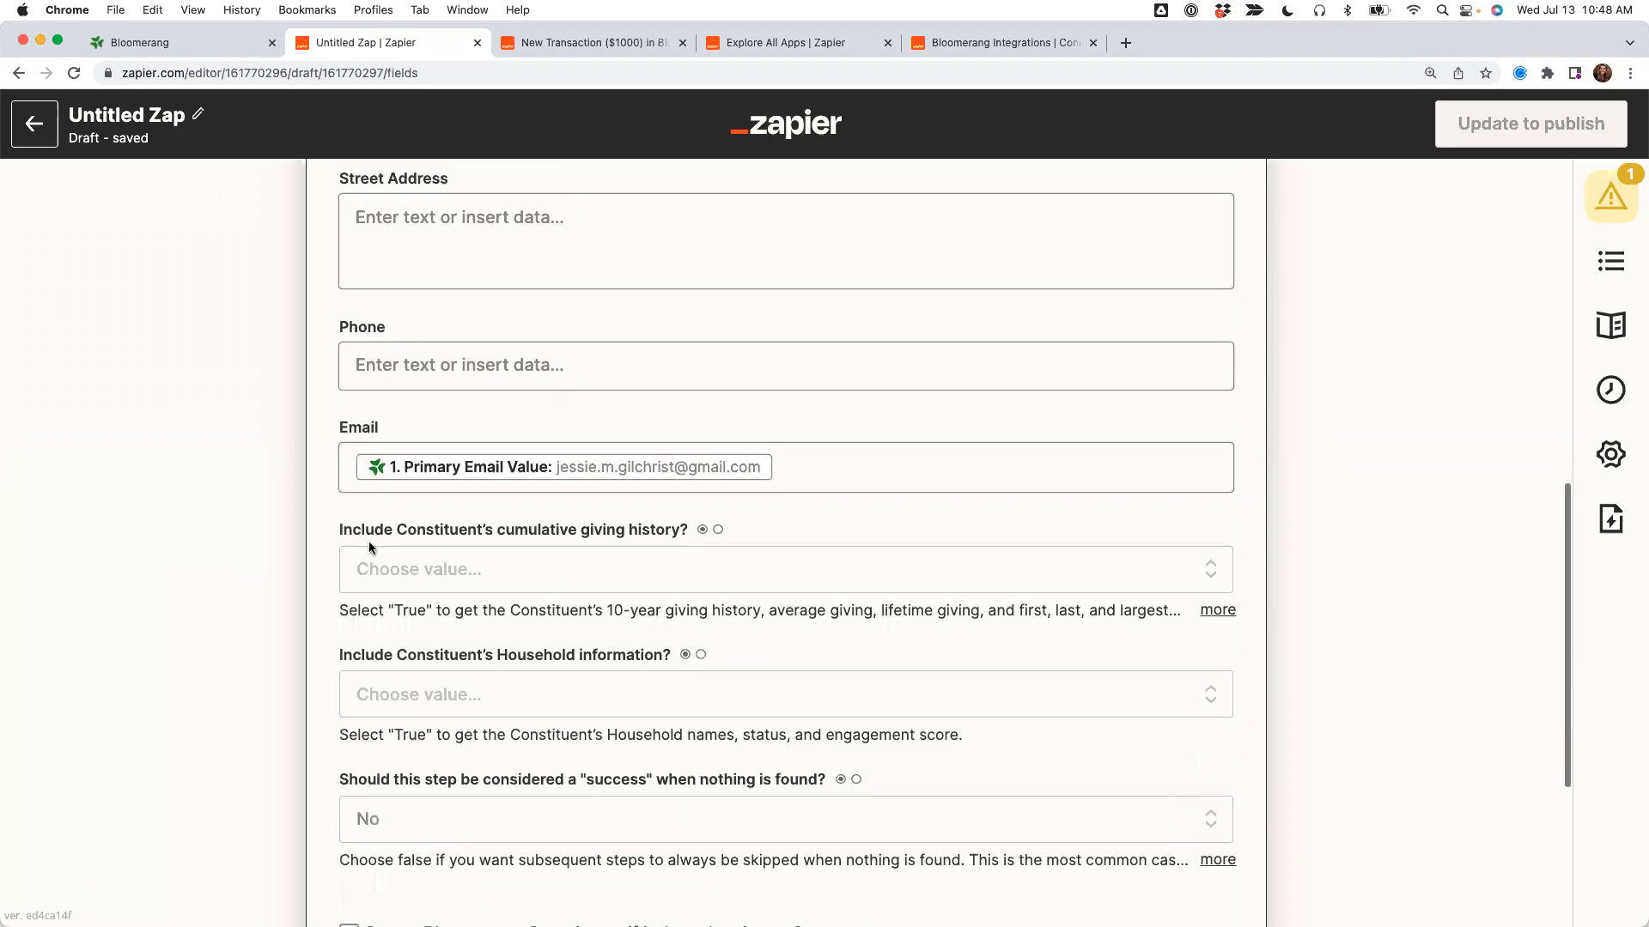
{"action": "left_click_drag", "start_coordinate": [342, 532], "coordinate": [686, 534]}
{"action": "left_click_drag", "start_coordinate": [338, 653], "coordinate": [673, 655]}
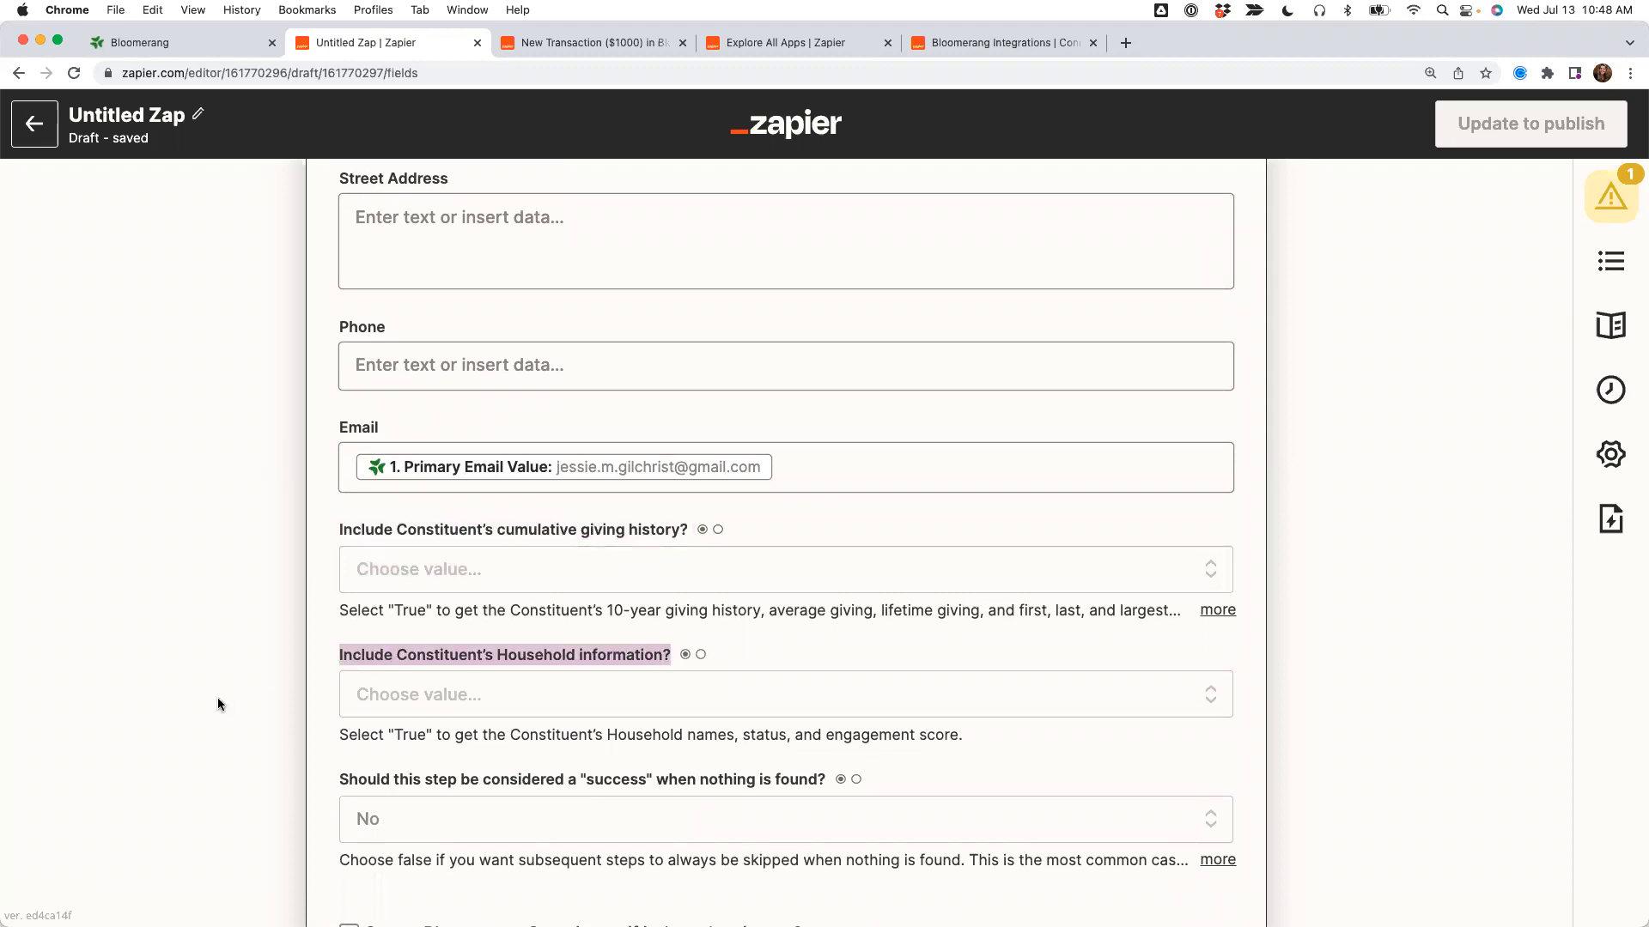
{"action": "scroll", "coordinate": [218, 704], "scroll_direction": "down", "scroll_amount": 3}
Enable the option to create a Bloomerang Constituent if it doesn't exist yet, and check the search fields above it.
{"action": "left_click_drag", "start_coordinate": [368, 778], "coordinate": [808, 787]}
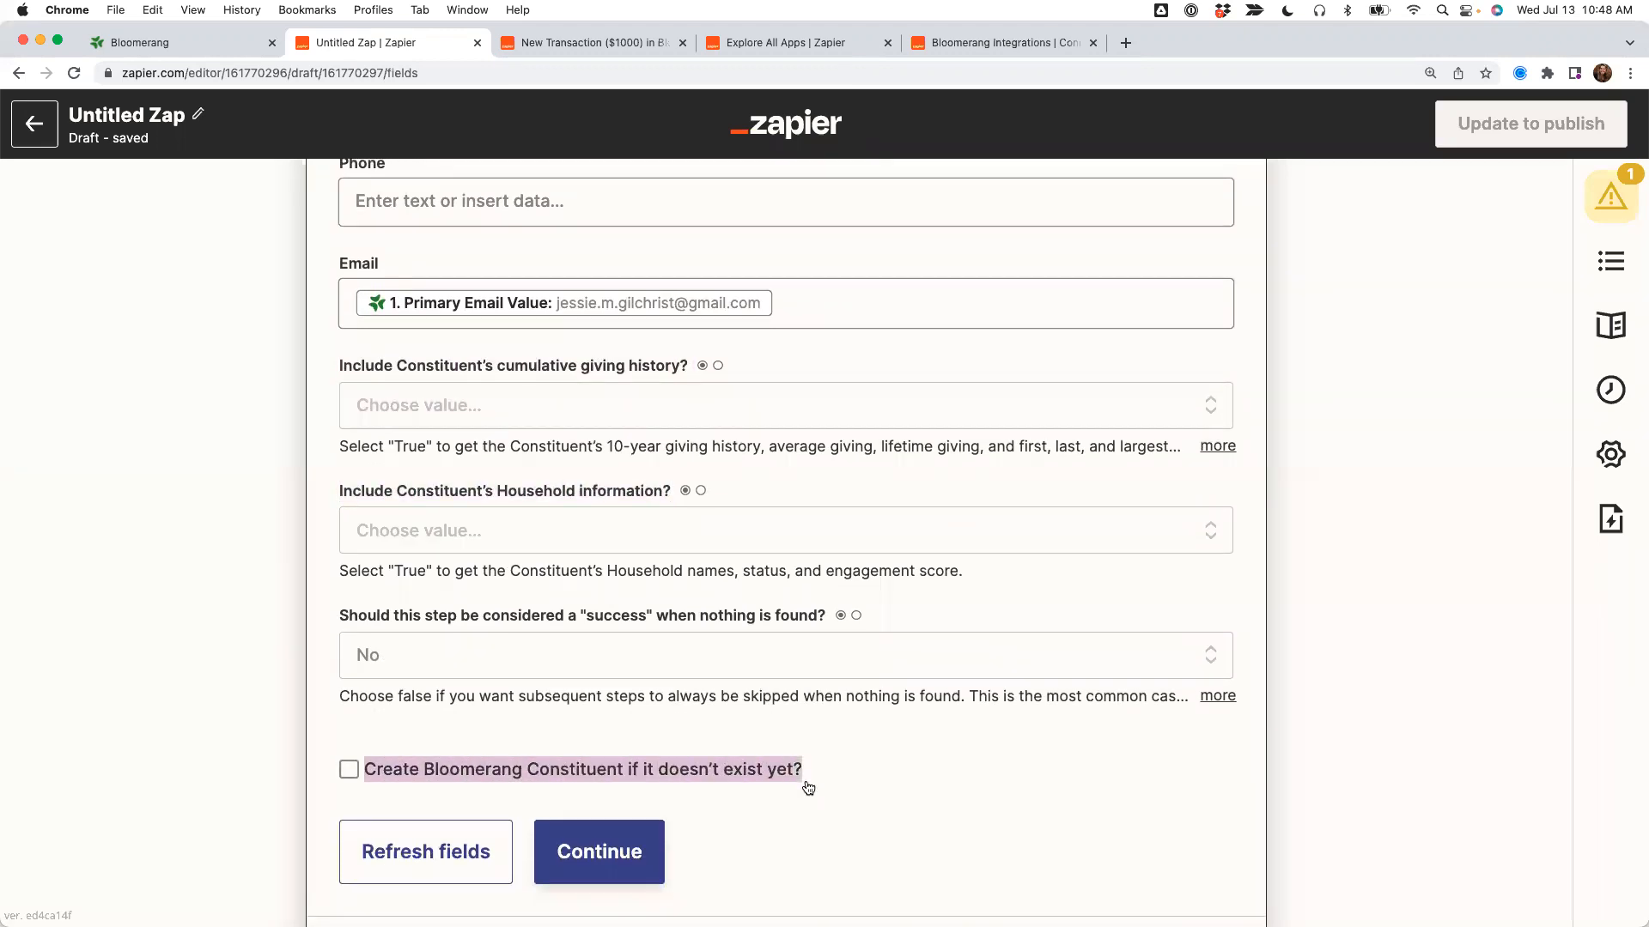
{"action": "left_click", "coordinate": [348, 777]}
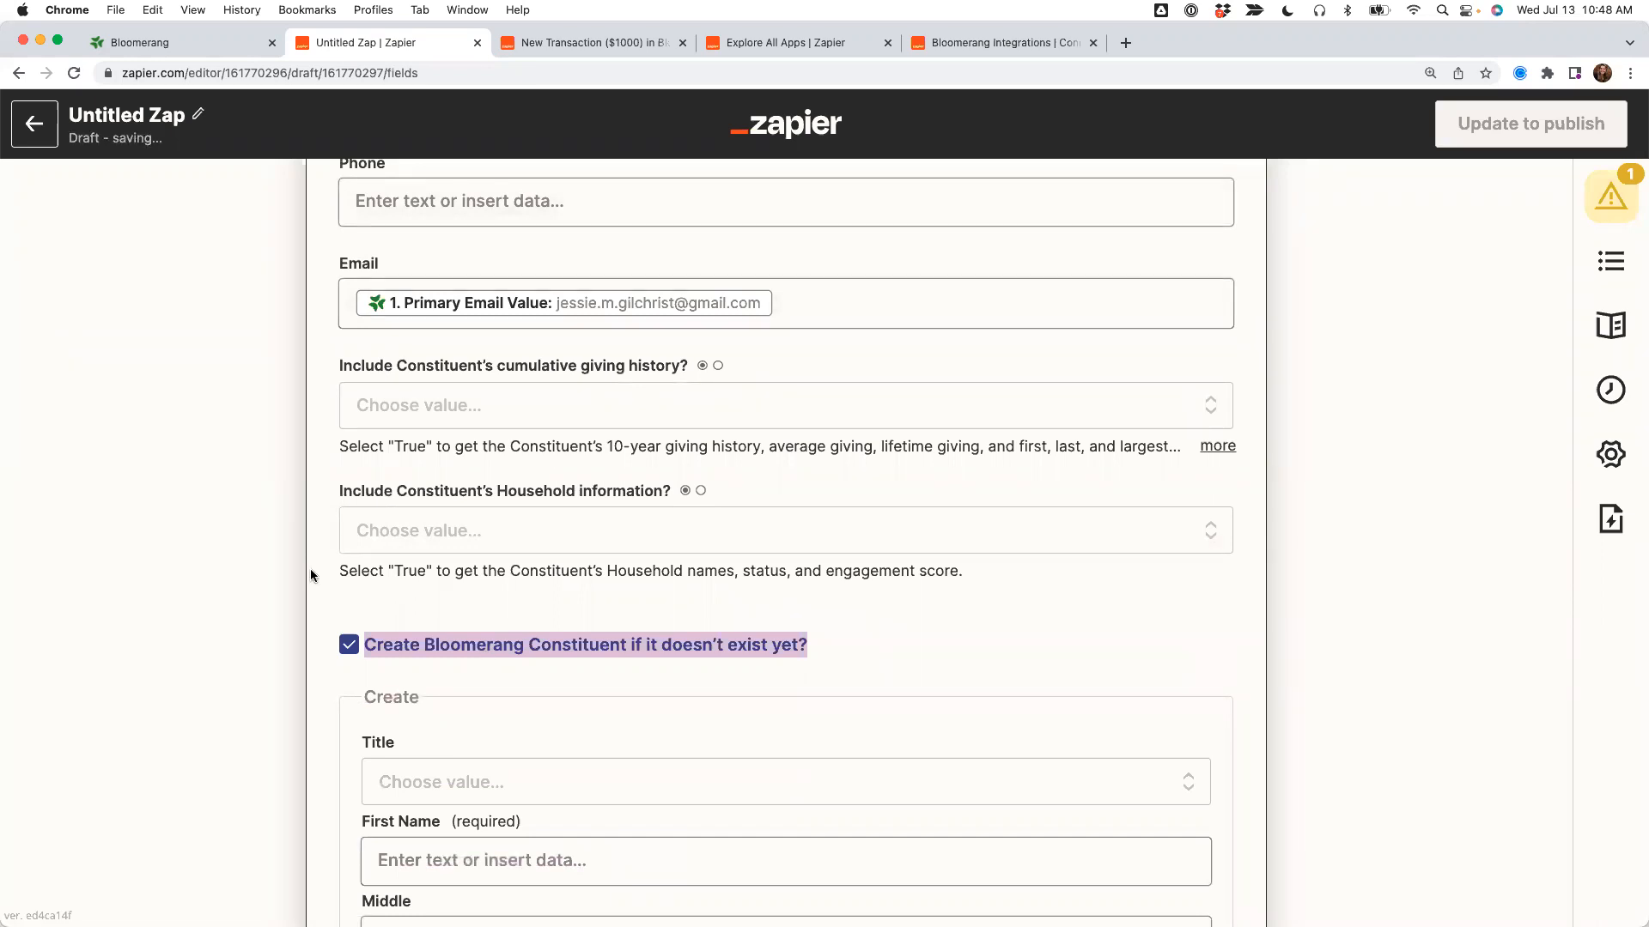
{"action": "scroll", "coordinate": [434, 648], "scroll_direction": "up", "scroll_amount": 5}
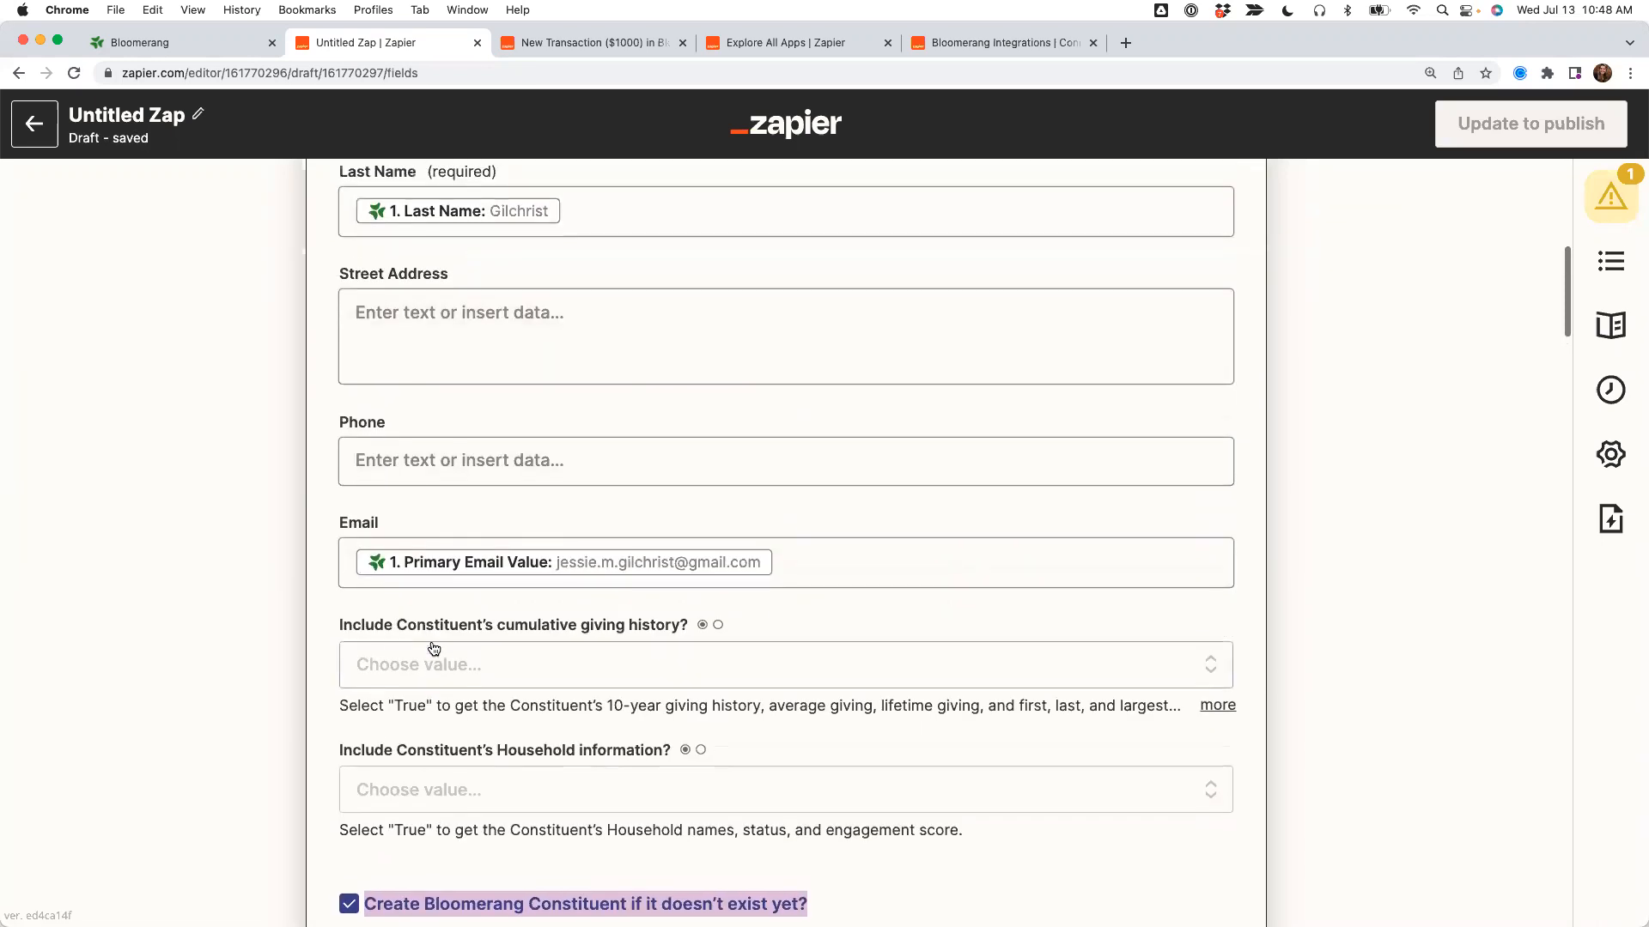
{"action": "scroll", "coordinate": [434, 649], "scroll_direction": "down", "scroll_amount": 3}
{"action": "scroll", "coordinate": [433, 649], "scroll_direction": "up", "scroll_amount": 3}
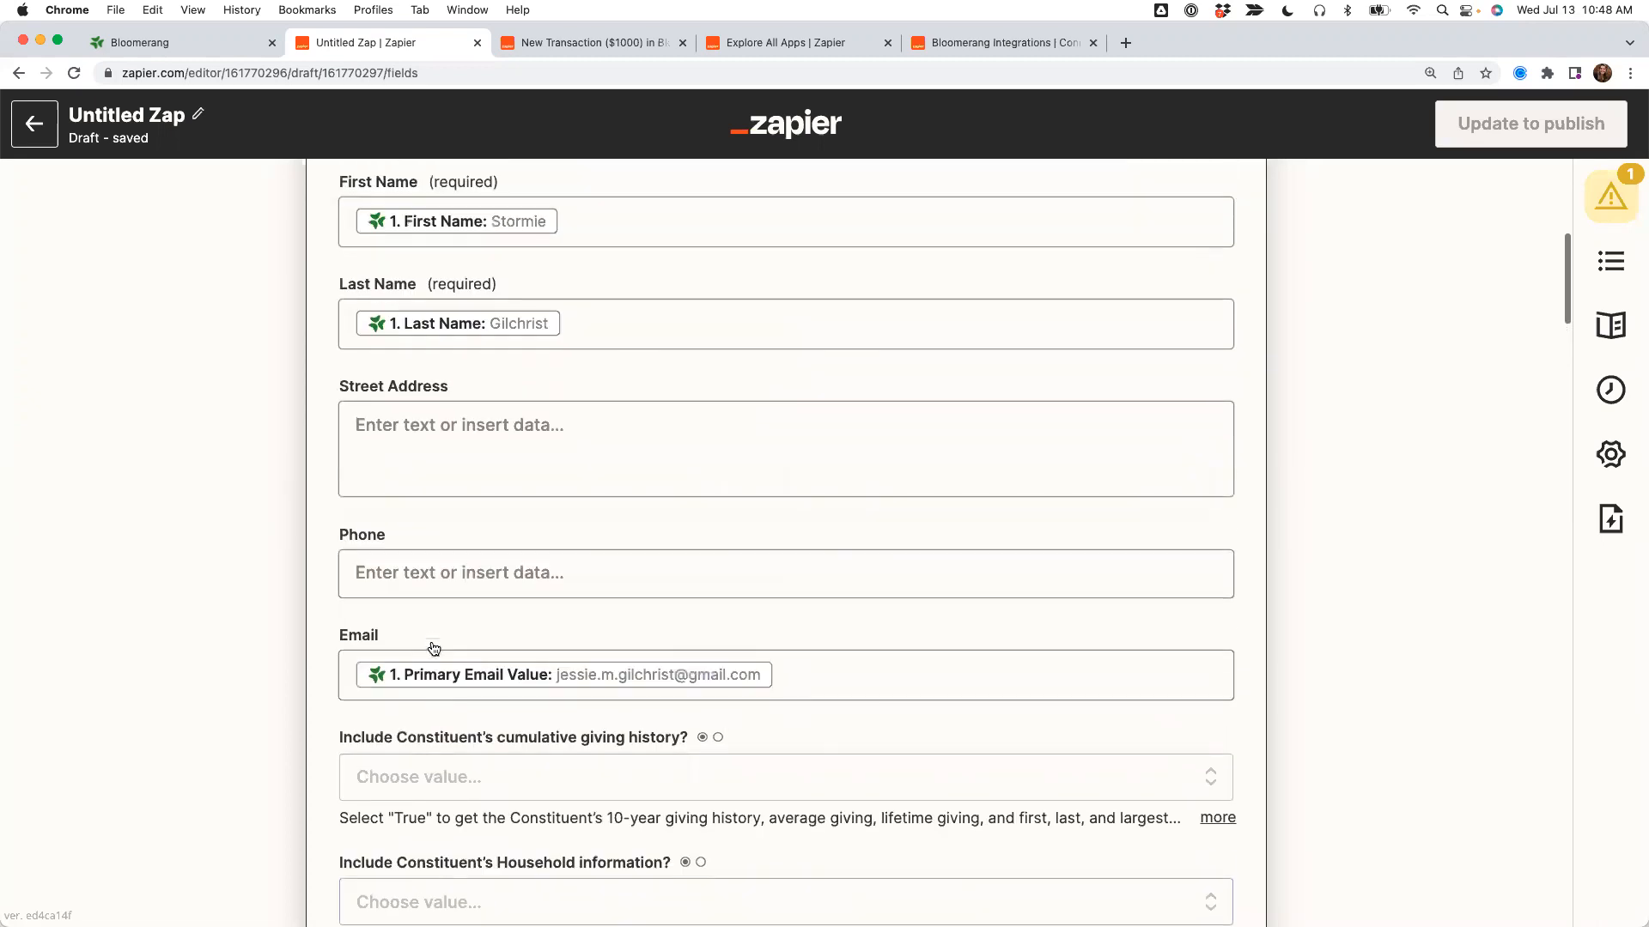
Map the required First Name and Last Name in the Create section to the trigger's First Name and Last Name.
{"action": "scroll", "coordinate": [192, 572], "scroll_direction": "down", "scroll_amount": 8}
{"action": "left_click", "coordinate": [463, 594]}
{"action": "left_click", "coordinate": [497, 838]}
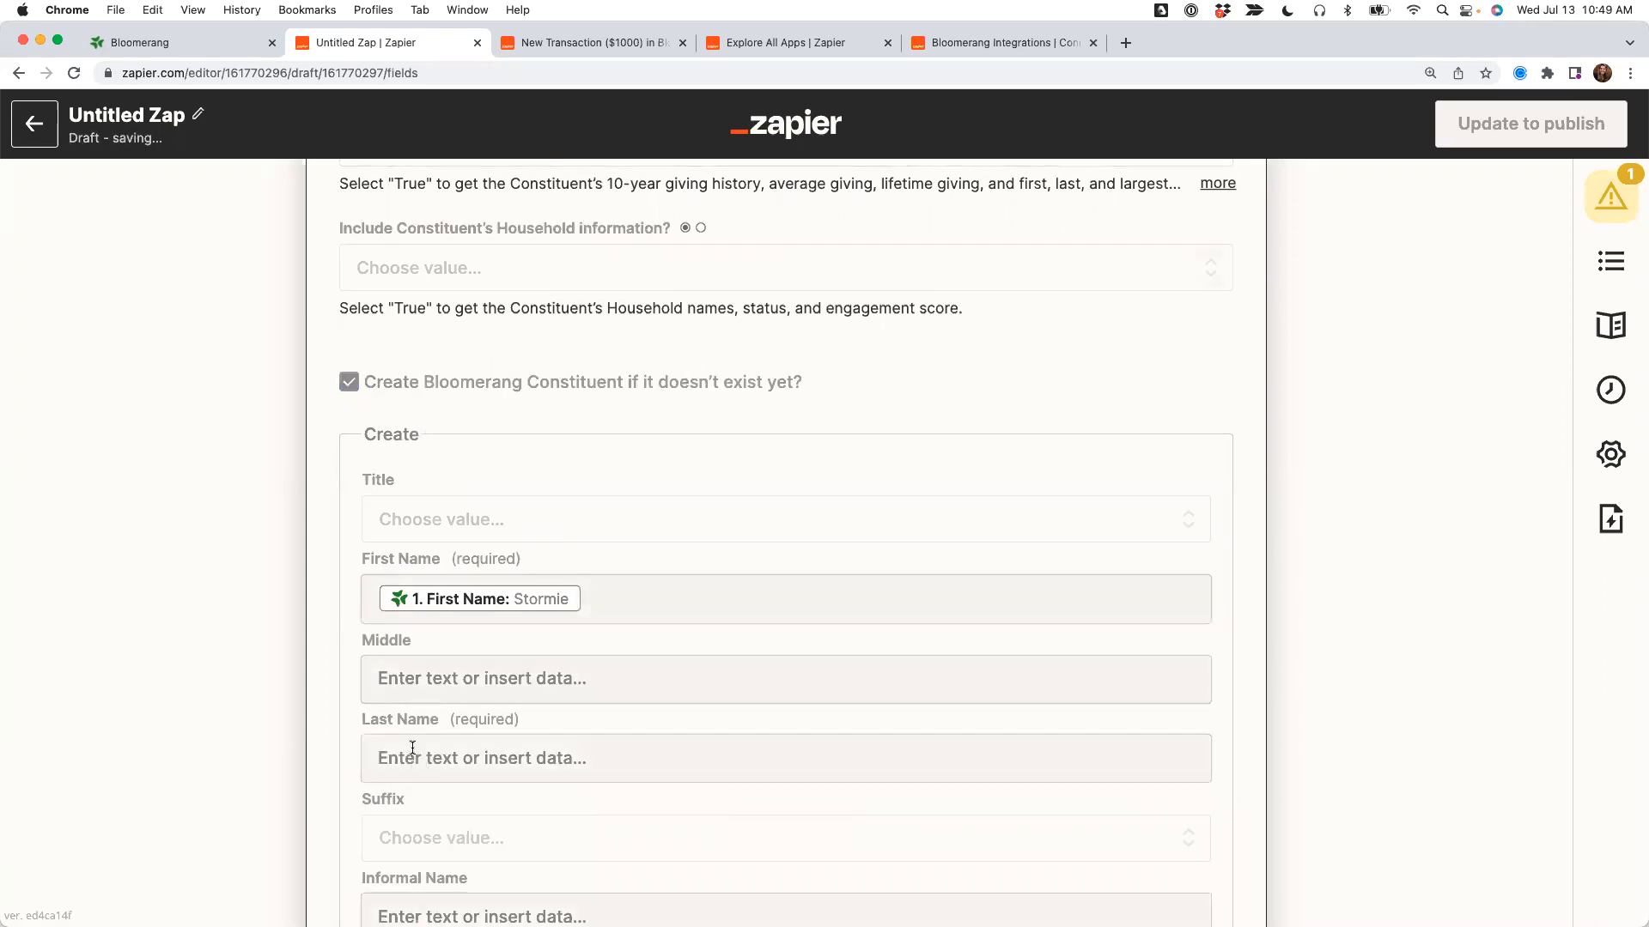
{"action": "left_click", "coordinate": [369, 757]}
{"action": "scroll", "coordinate": [357, 756], "scroll_direction": "down", "scroll_amount": 5}
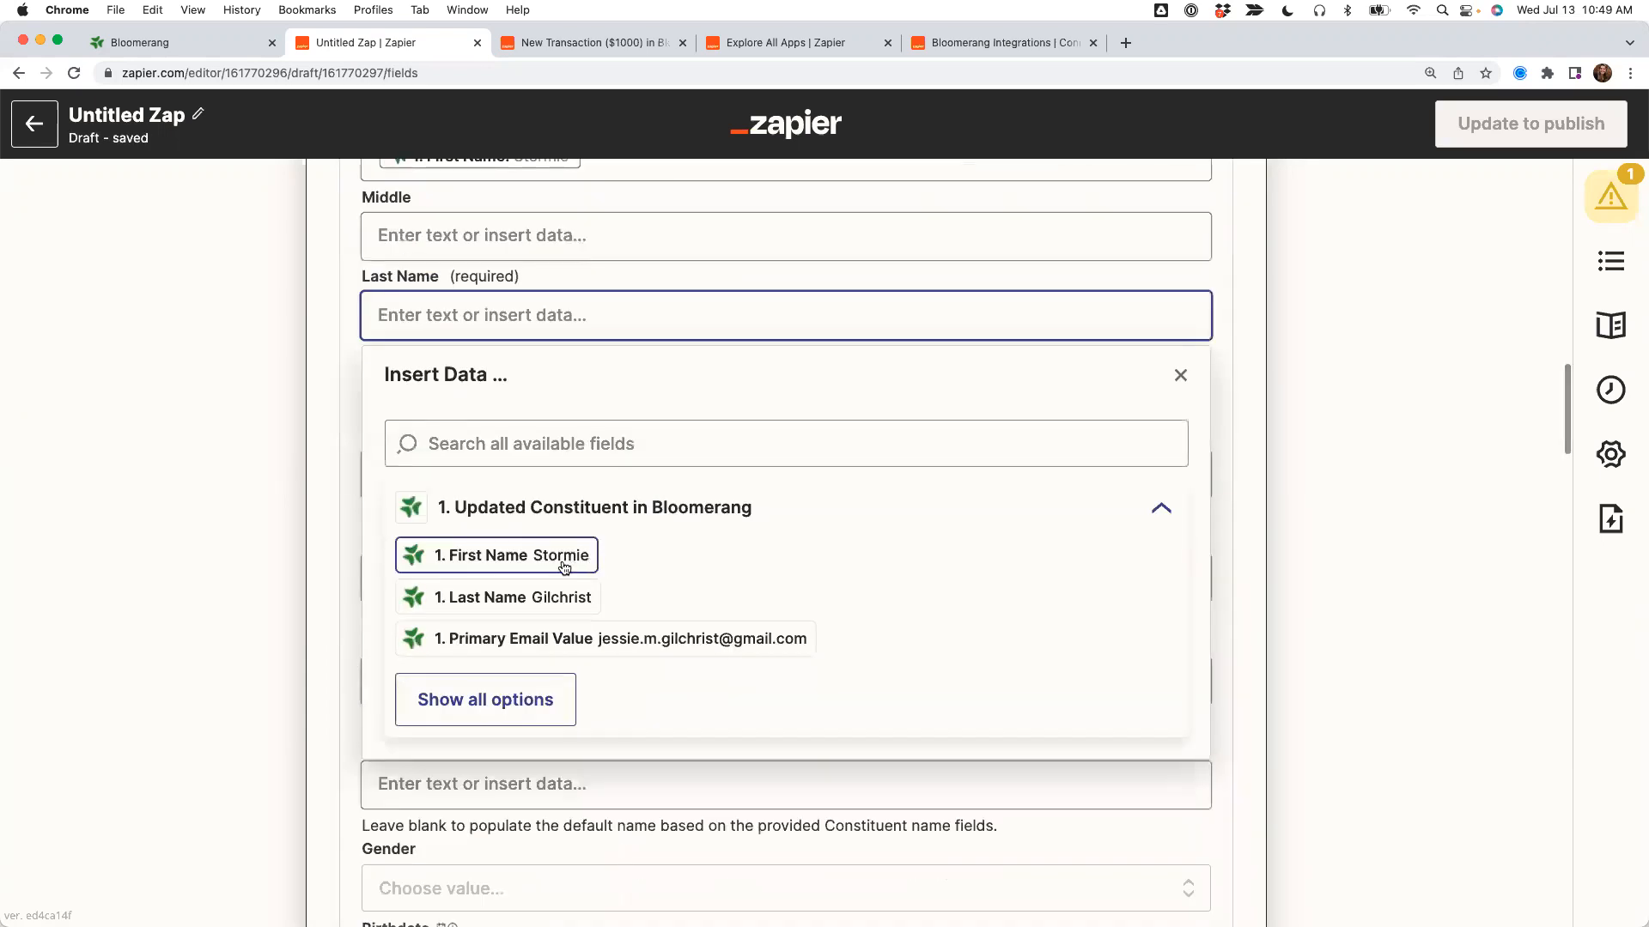
{"action": "left_click", "coordinate": [554, 601]}
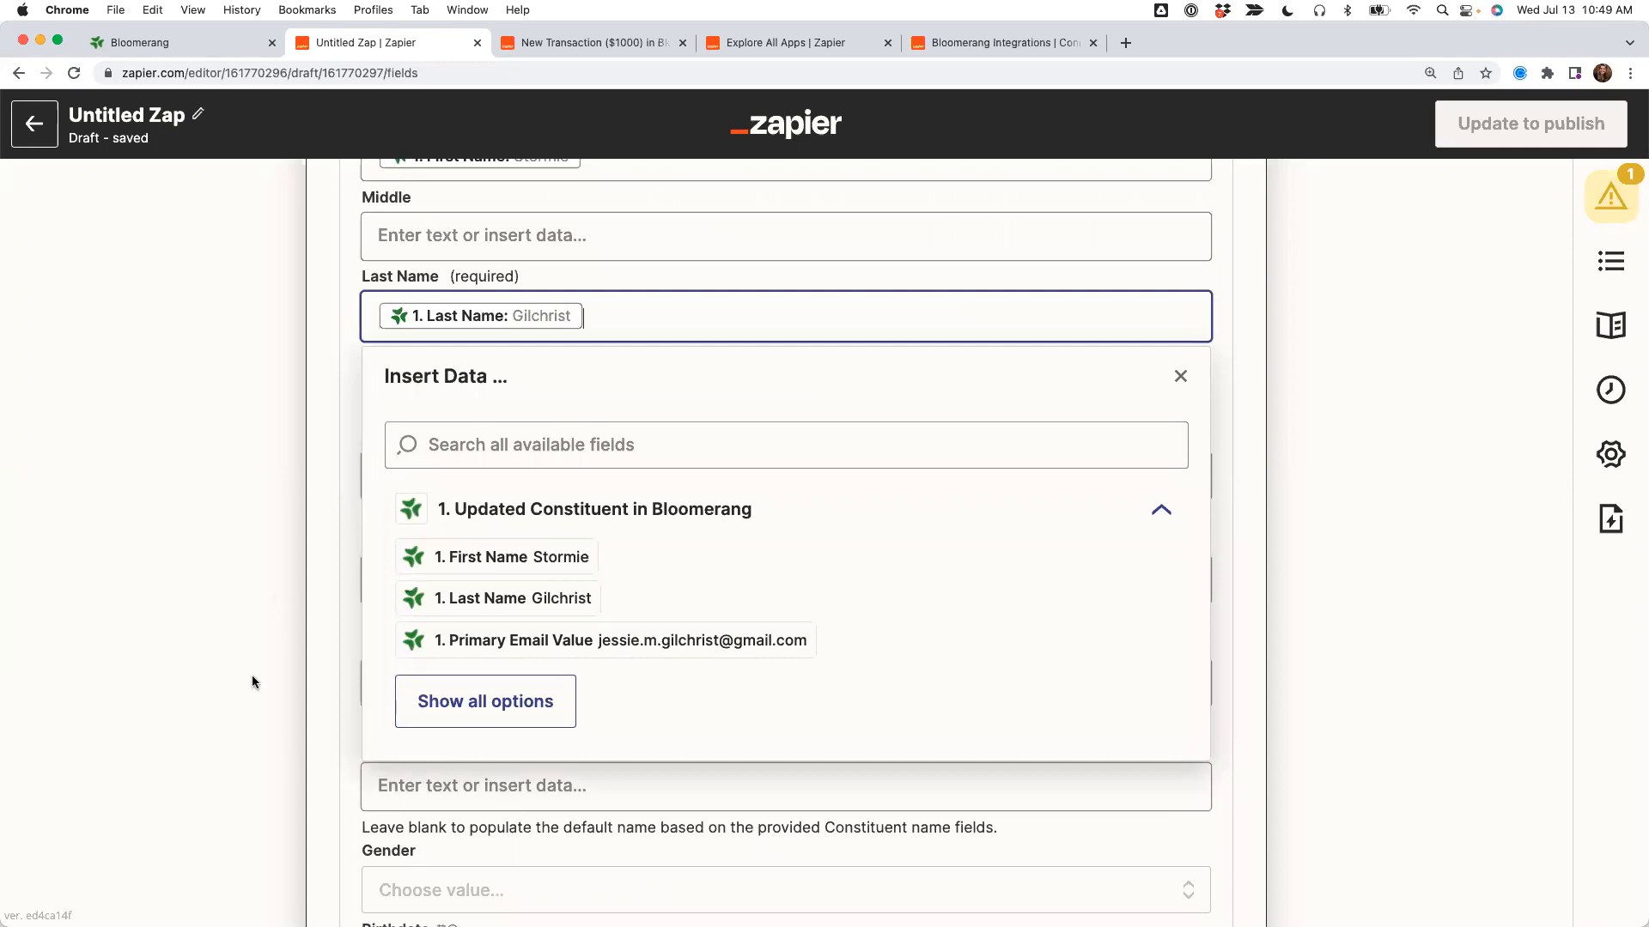
Open the action's test section, review the name and email values being sent, and run the test for review.
{"action": "scroll", "coordinate": [251, 675], "scroll_direction": "down", "scroll_amount": 15}
{"action": "scroll", "coordinate": [253, 675], "scroll_direction": "down", "scroll_amount": 9}
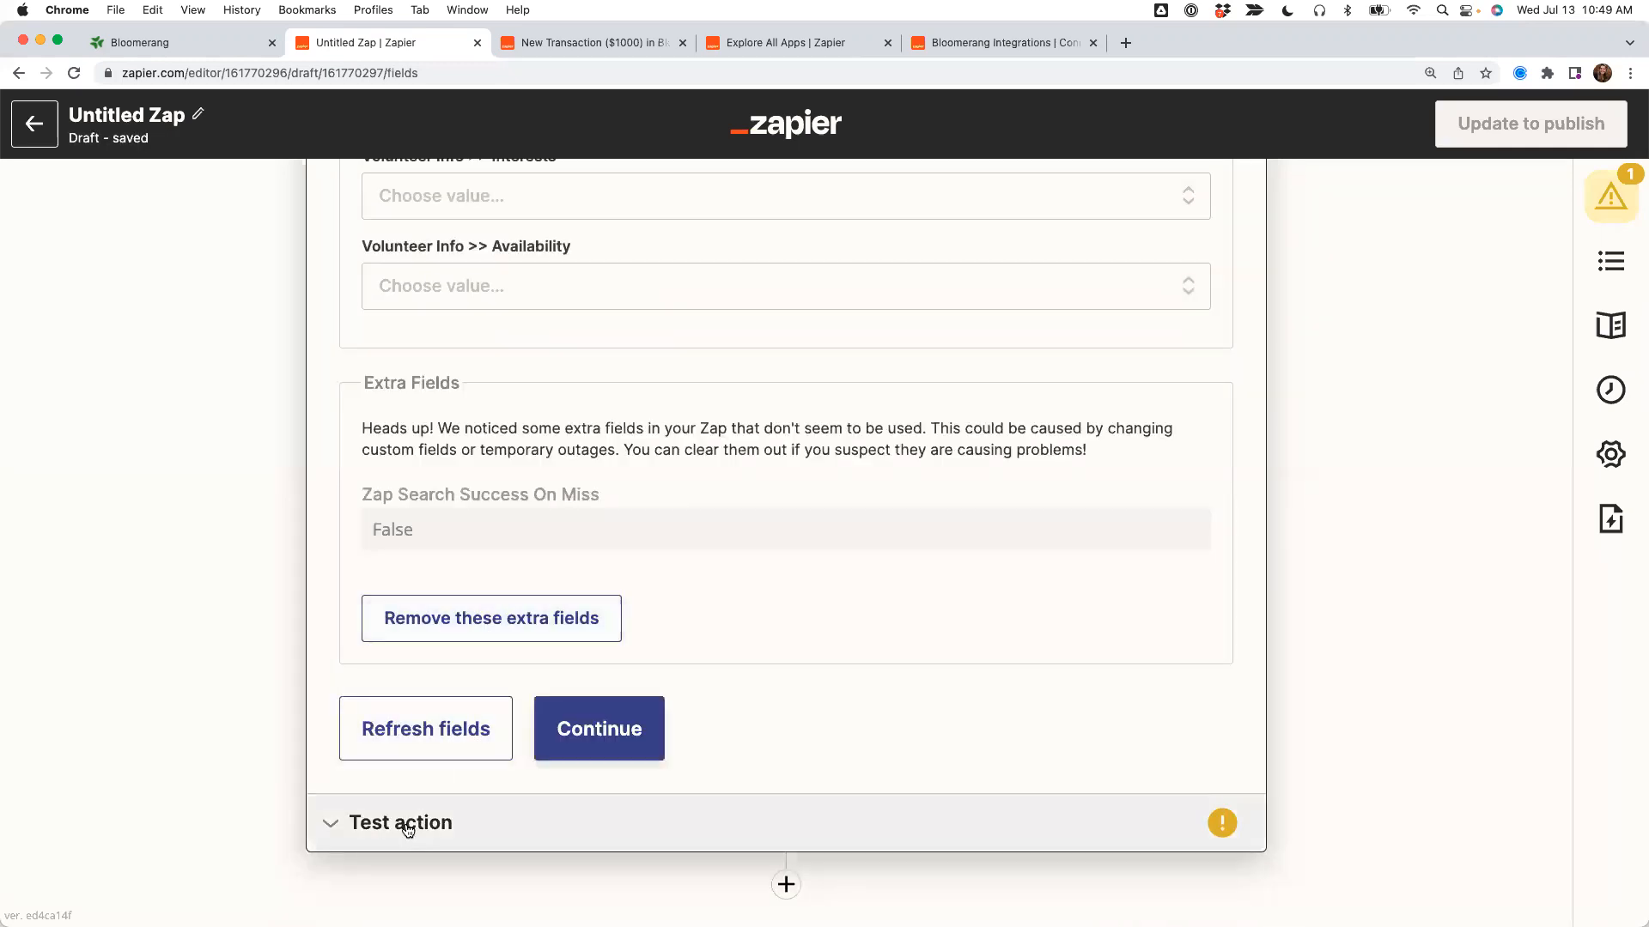
{"action": "left_click", "coordinate": [405, 824]}
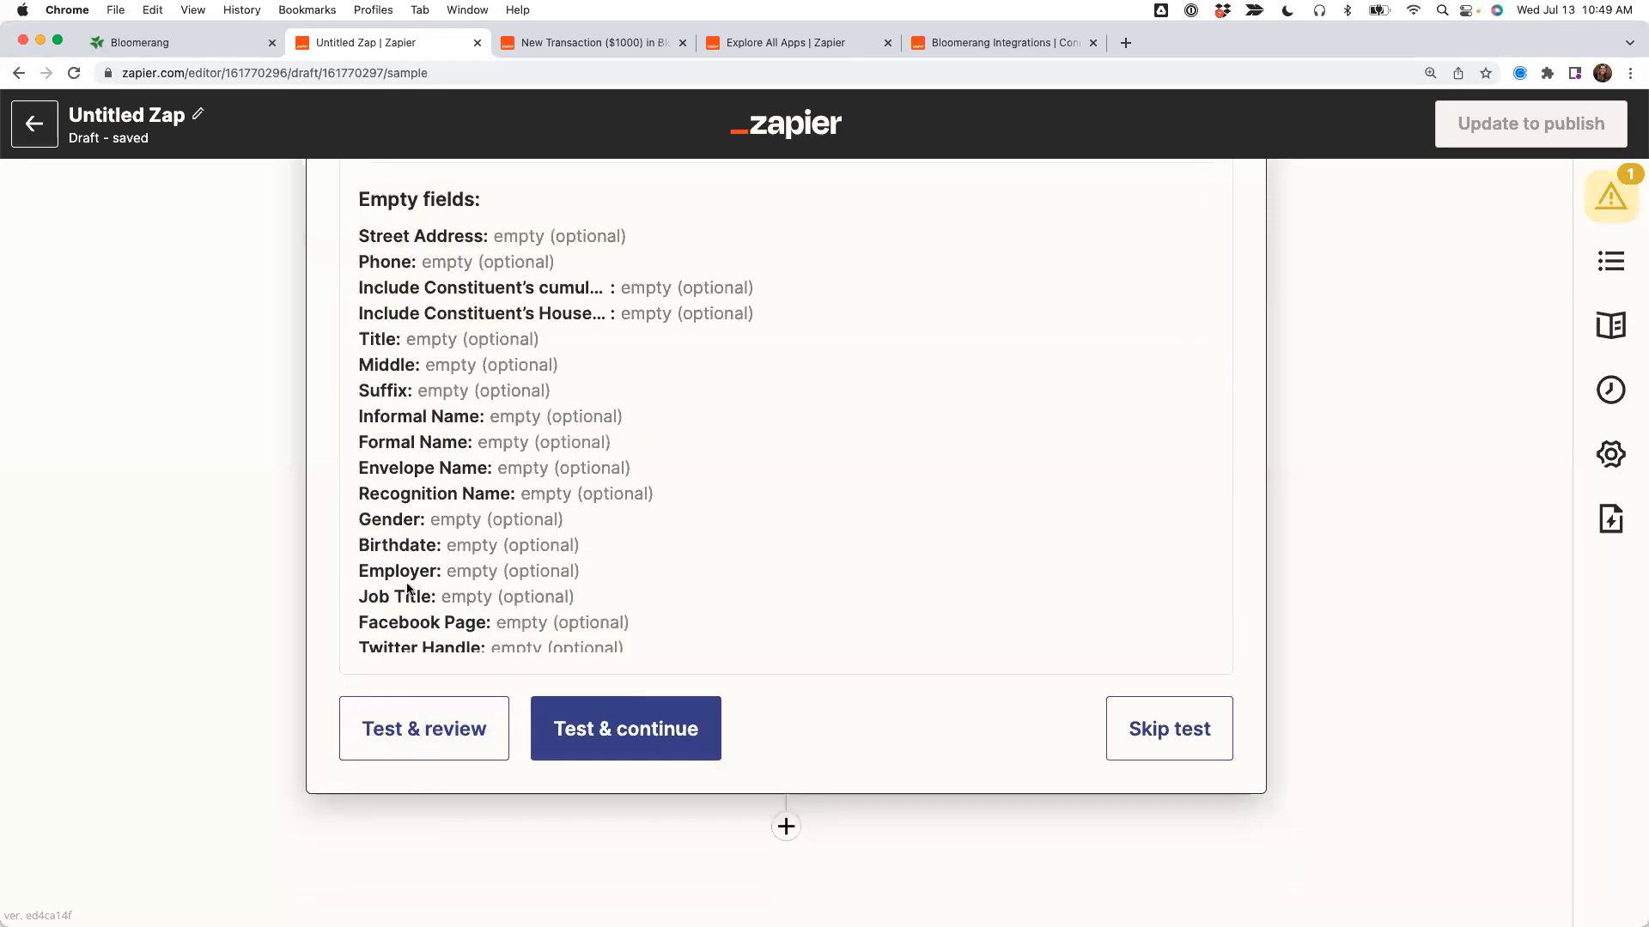
{"action": "scroll", "coordinate": [305, 537], "scroll_direction": "up", "scroll_amount": 5}
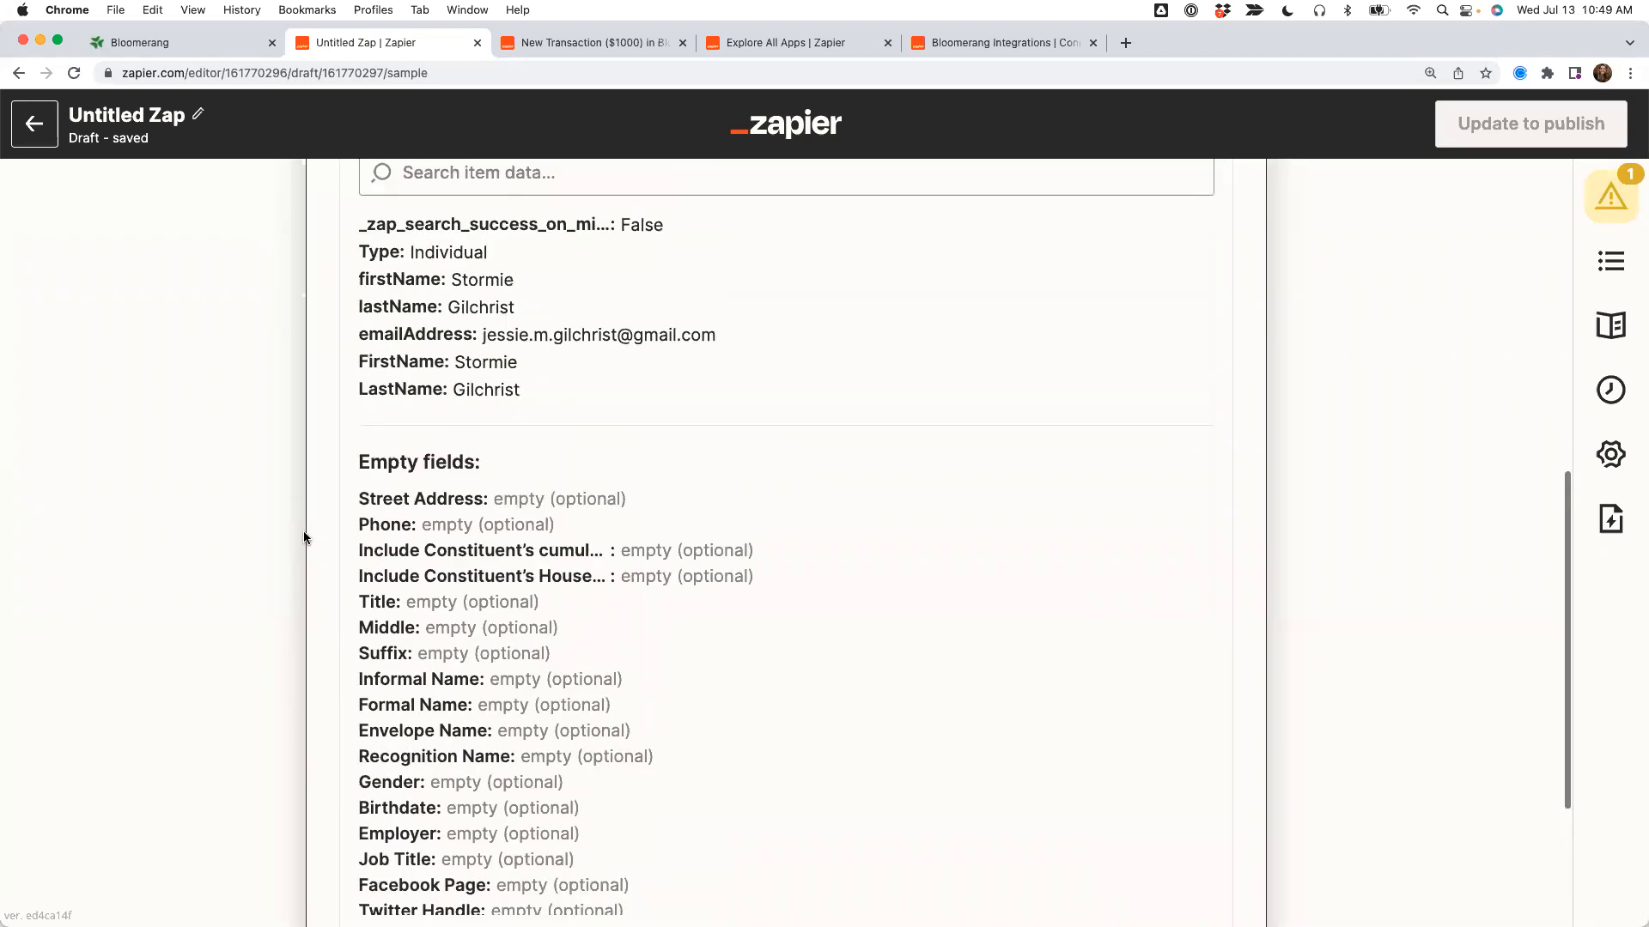
{"action": "left_click_drag", "start_coordinate": [358, 342], "coordinate": [737, 407]}
{"action": "scroll", "coordinate": [179, 559], "scroll_direction": "down", "scroll_amount": 4}
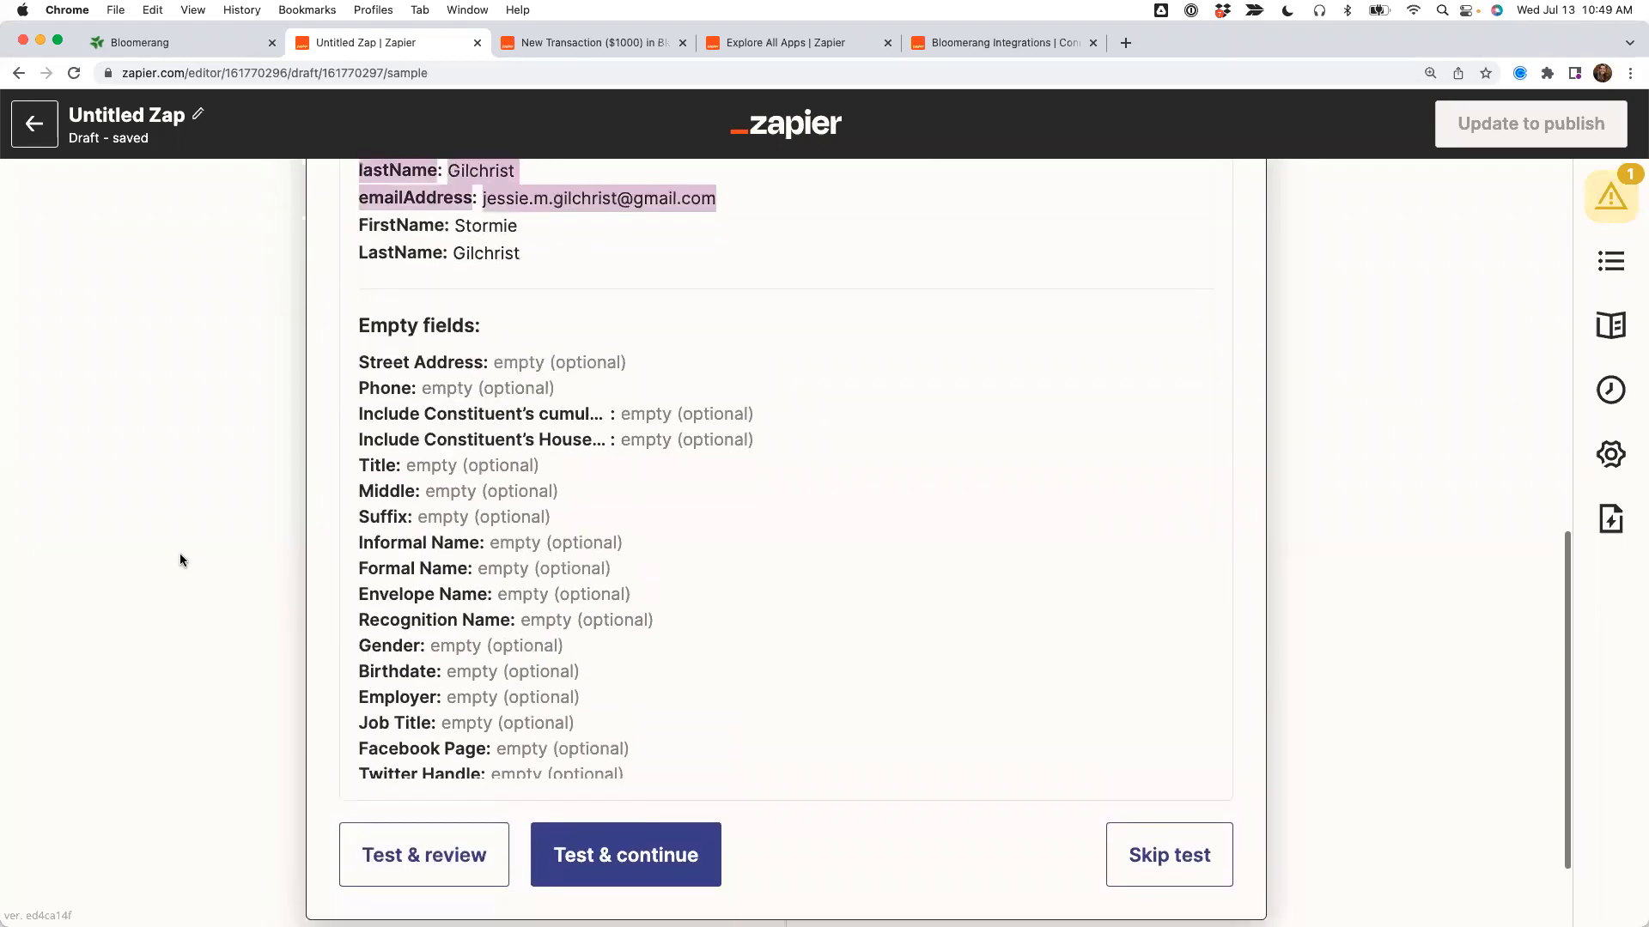
{"action": "left_click", "coordinate": [409, 632]}
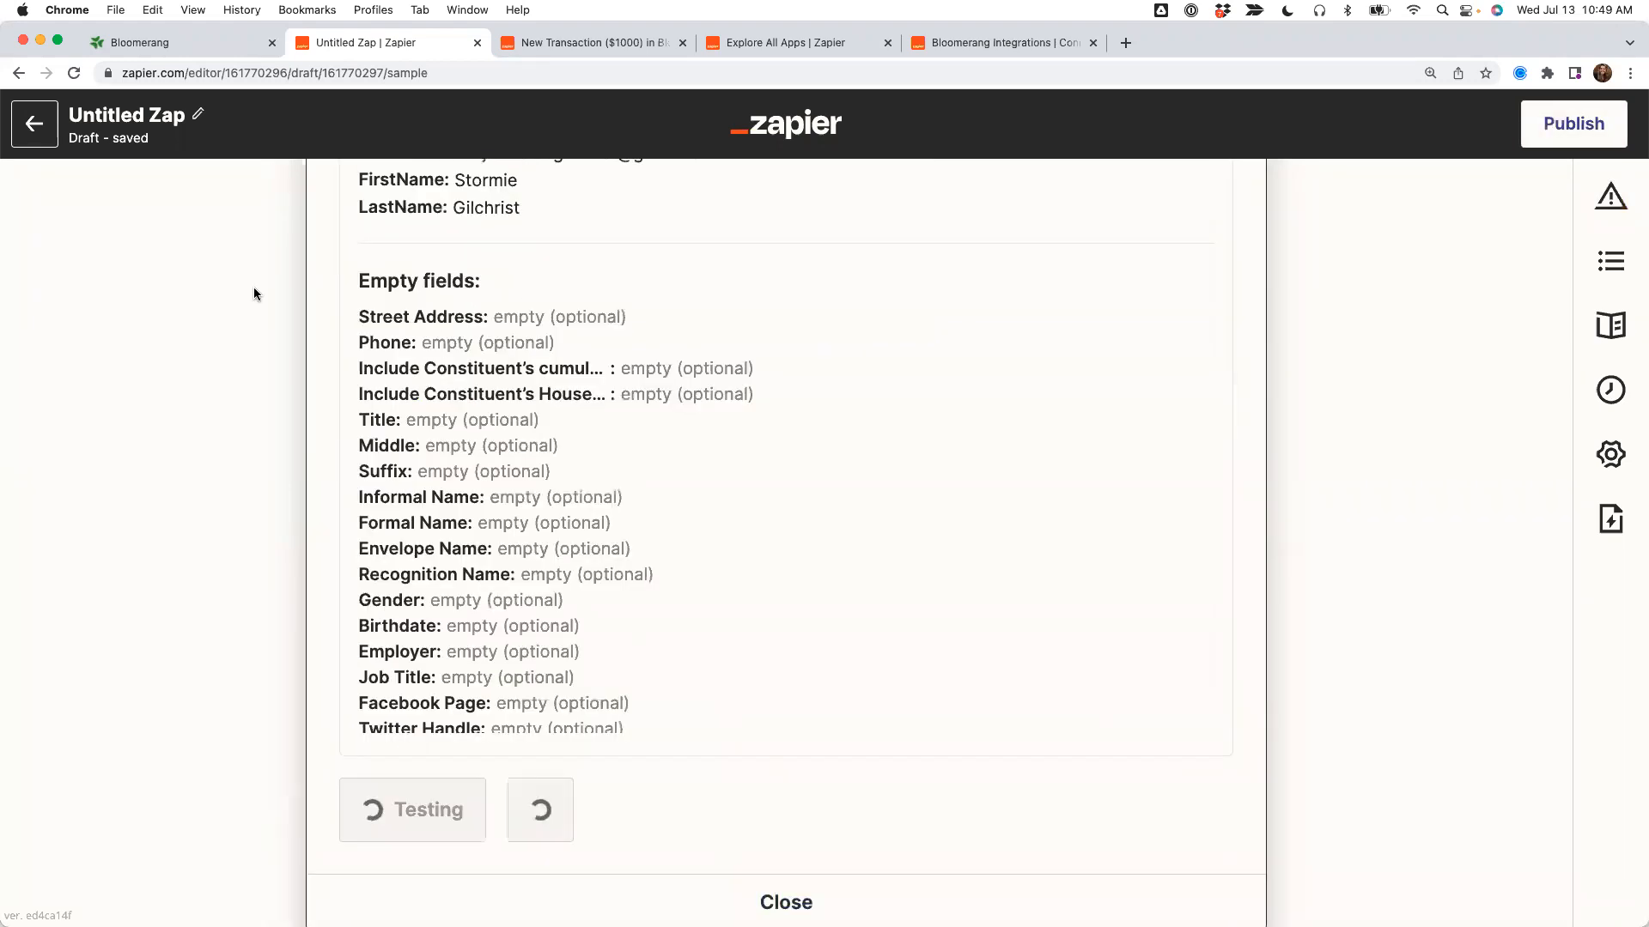
Compare the AccountNumber in the test result with the number on the constituent's Bloomerang profile, and return to the Zap.
{"action": "scroll", "coordinate": [250, 408], "scroll_direction": "up", "scroll_amount": 2}
{"action": "scroll", "coordinate": [250, 402], "scroll_direction": "up", "scroll_amount": 2}
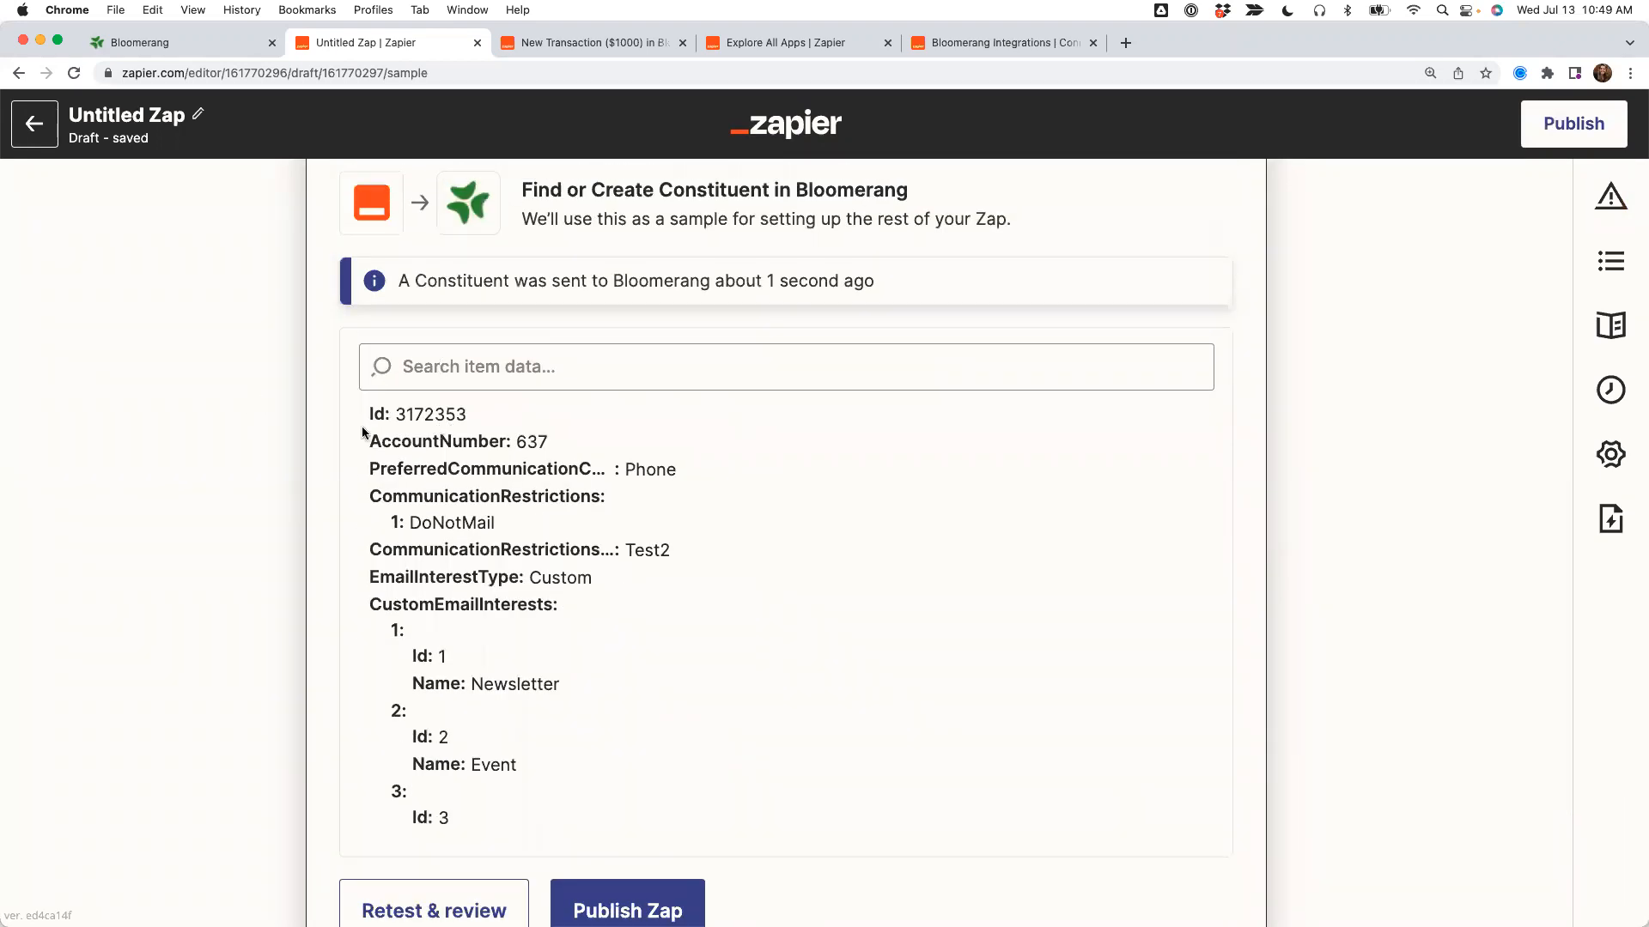
{"action": "triple_click", "coordinate": [372, 443]}
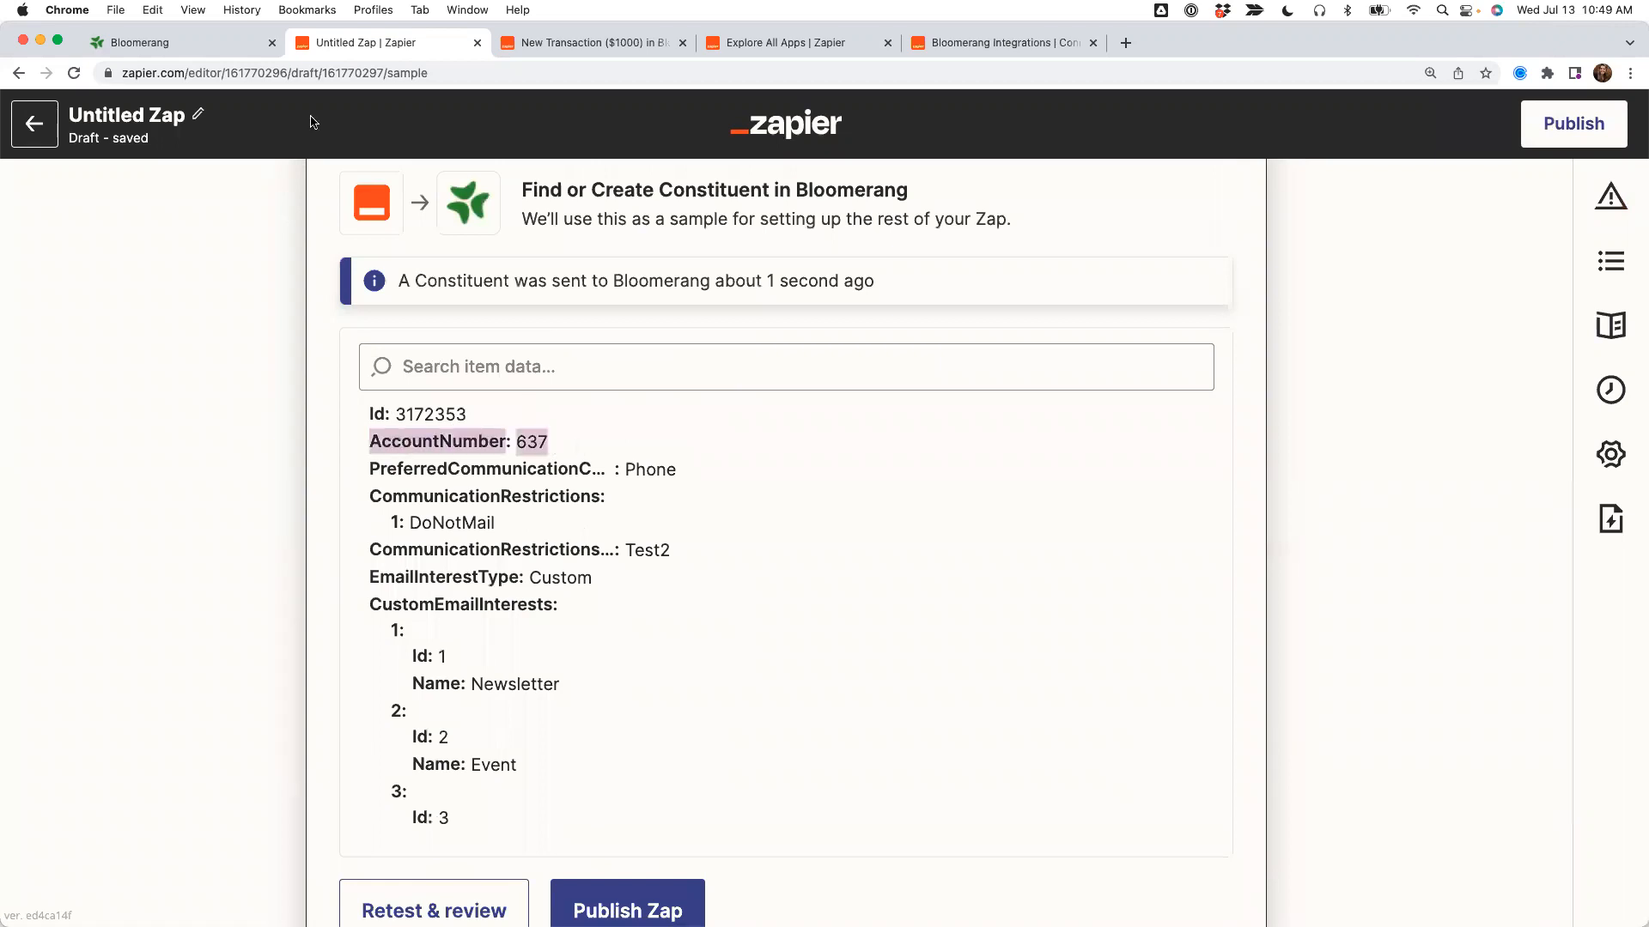
{"action": "left_click", "coordinate": [246, 50]}
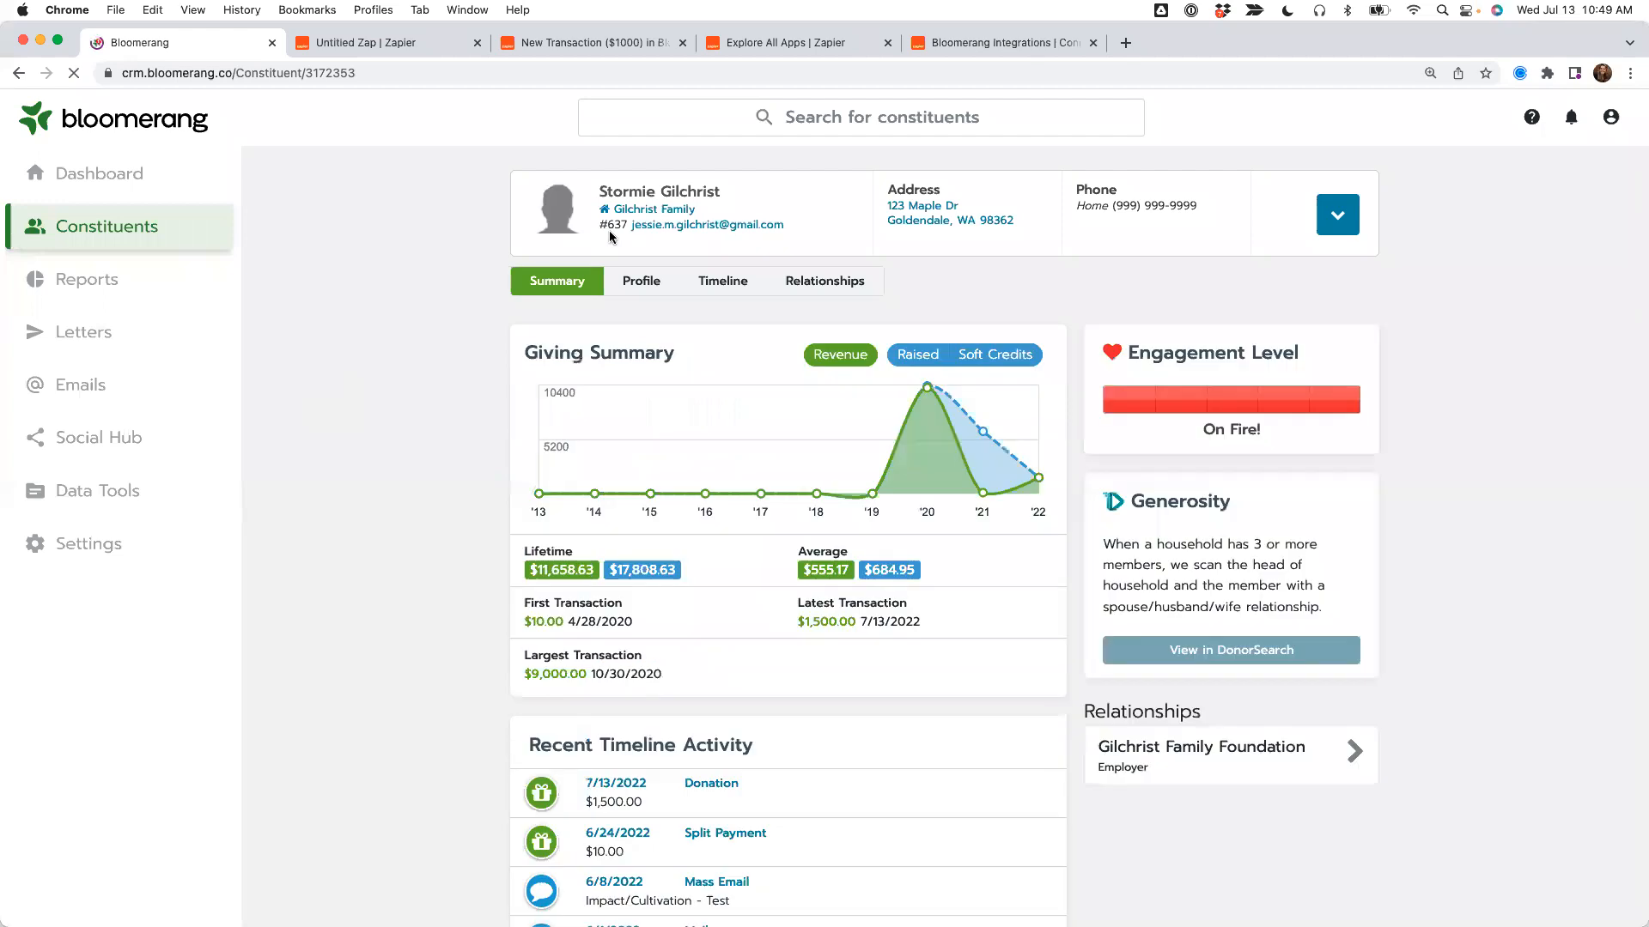
{"action": "left_click_drag", "start_coordinate": [626, 220], "coordinate": [599, 222]}
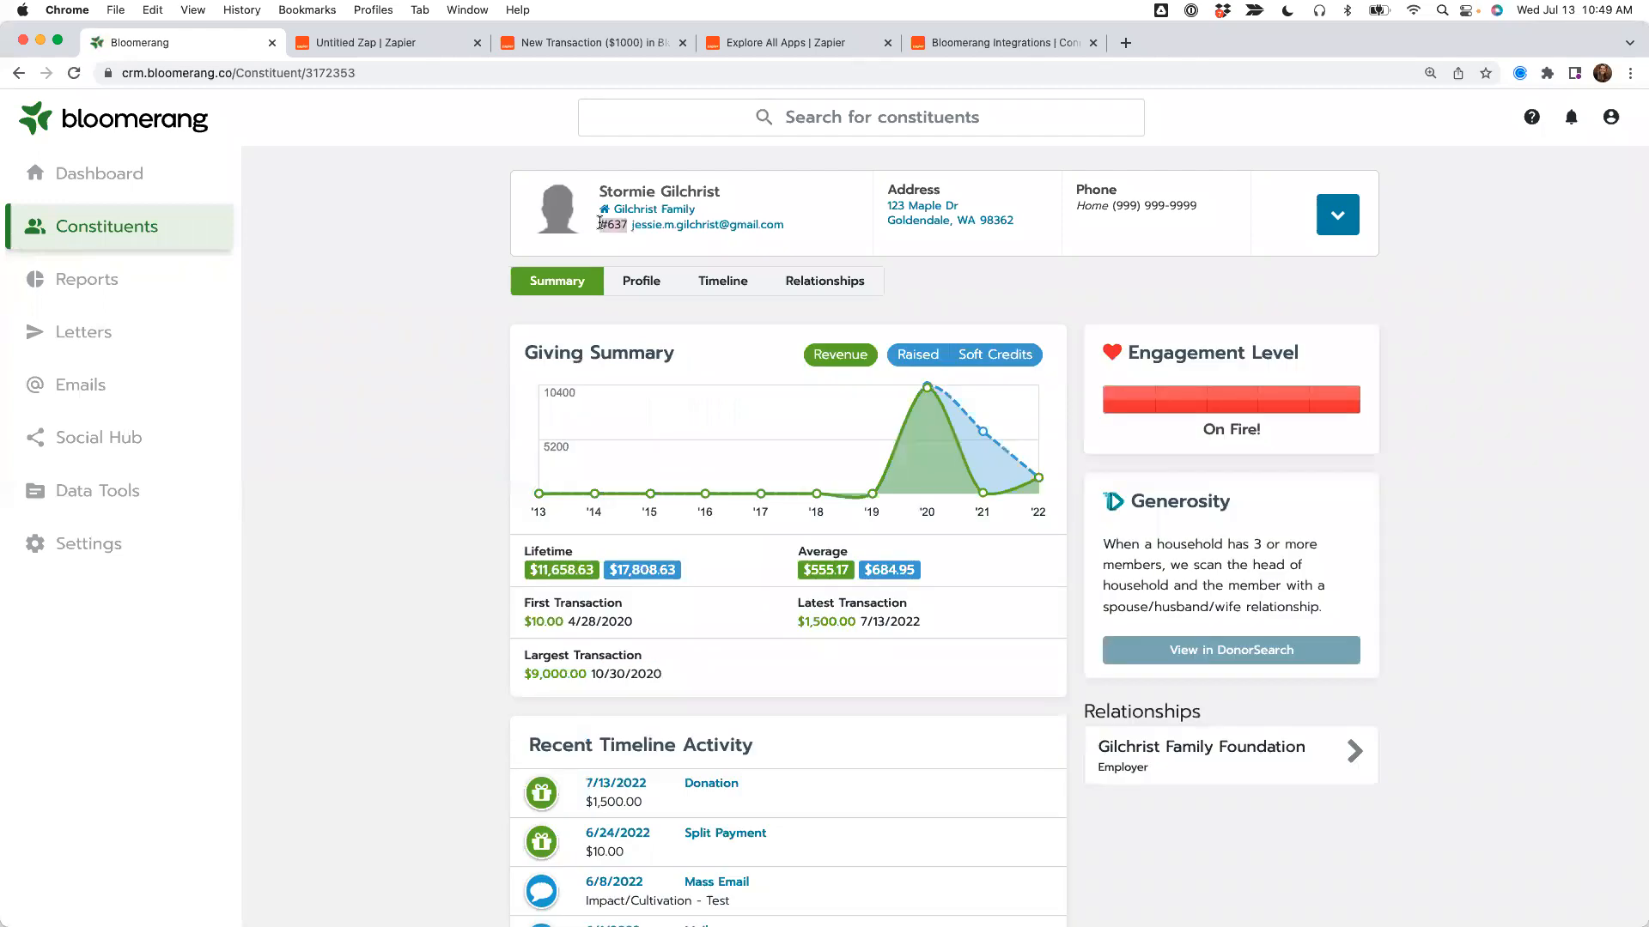
{"action": "left_click", "coordinate": [439, 46]}
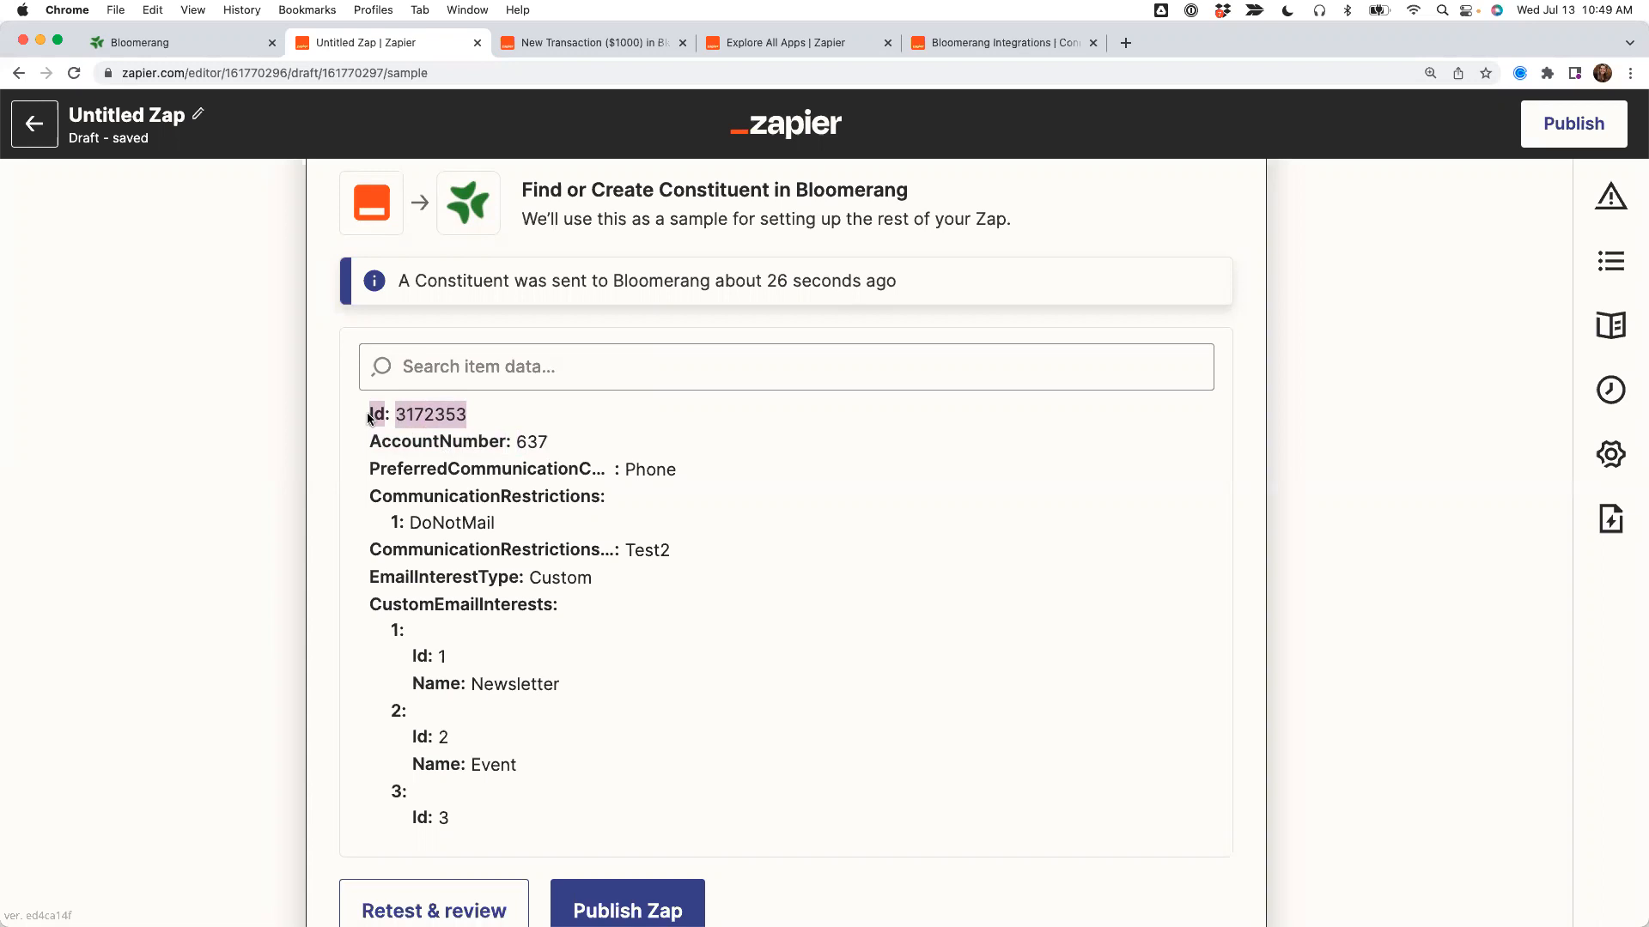
Add a third step to the Zap using Bloomerang with the Create Donation event.
{"action": "scroll", "coordinate": [262, 483], "scroll_direction": "down", "scroll_amount": 3}
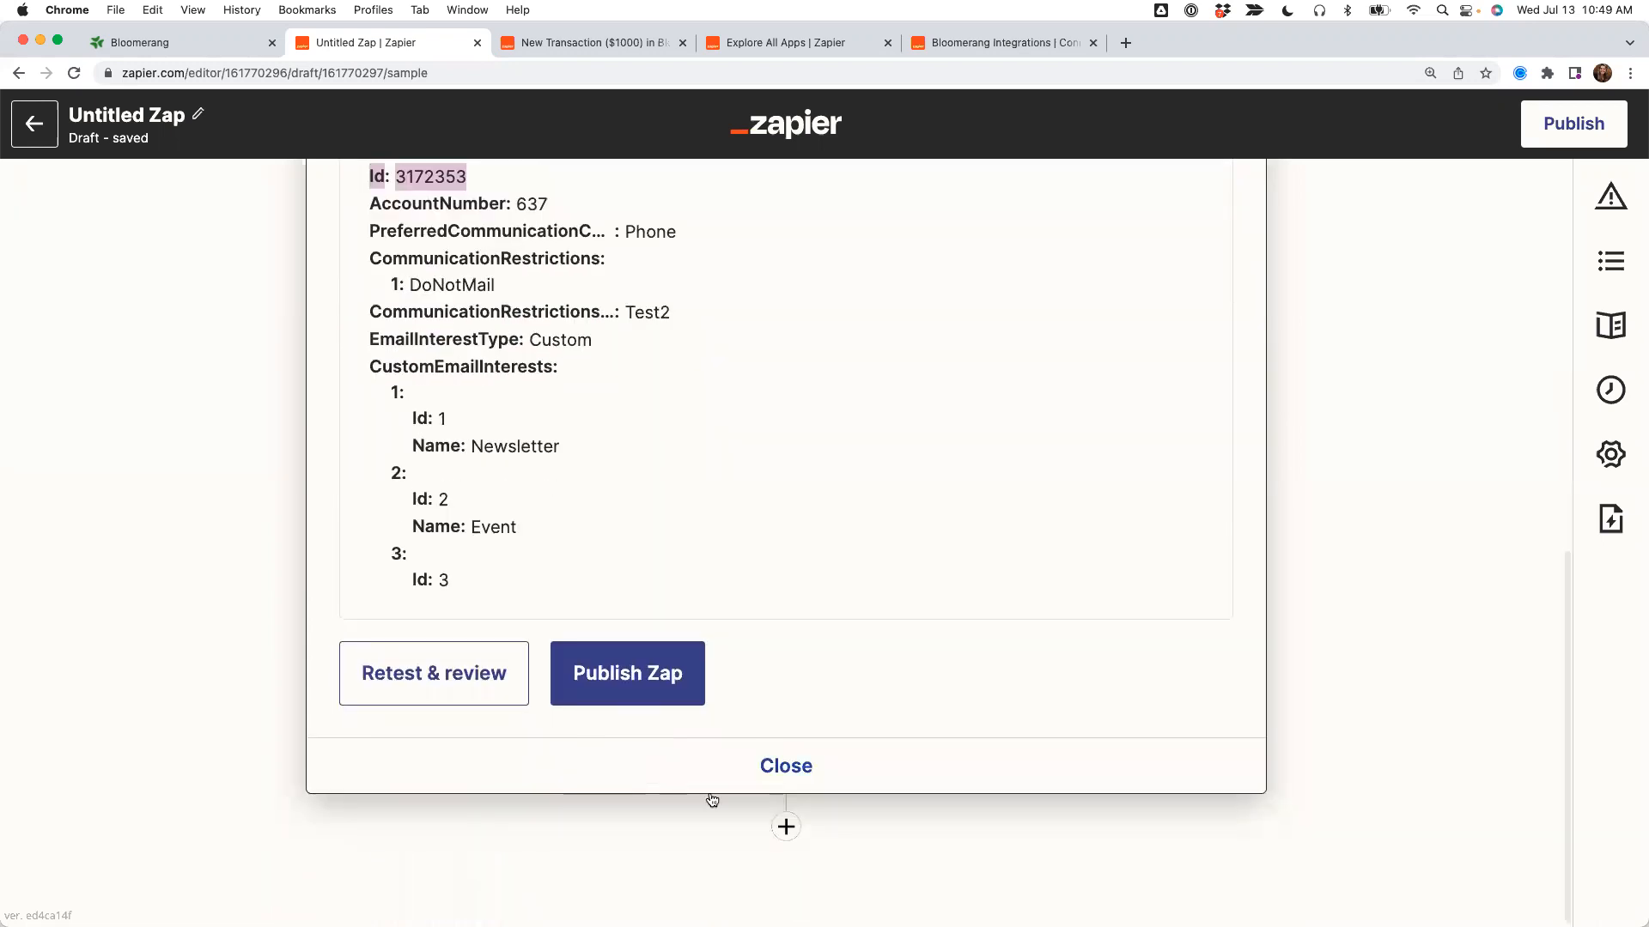
{"action": "left_click", "coordinate": [786, 826]}
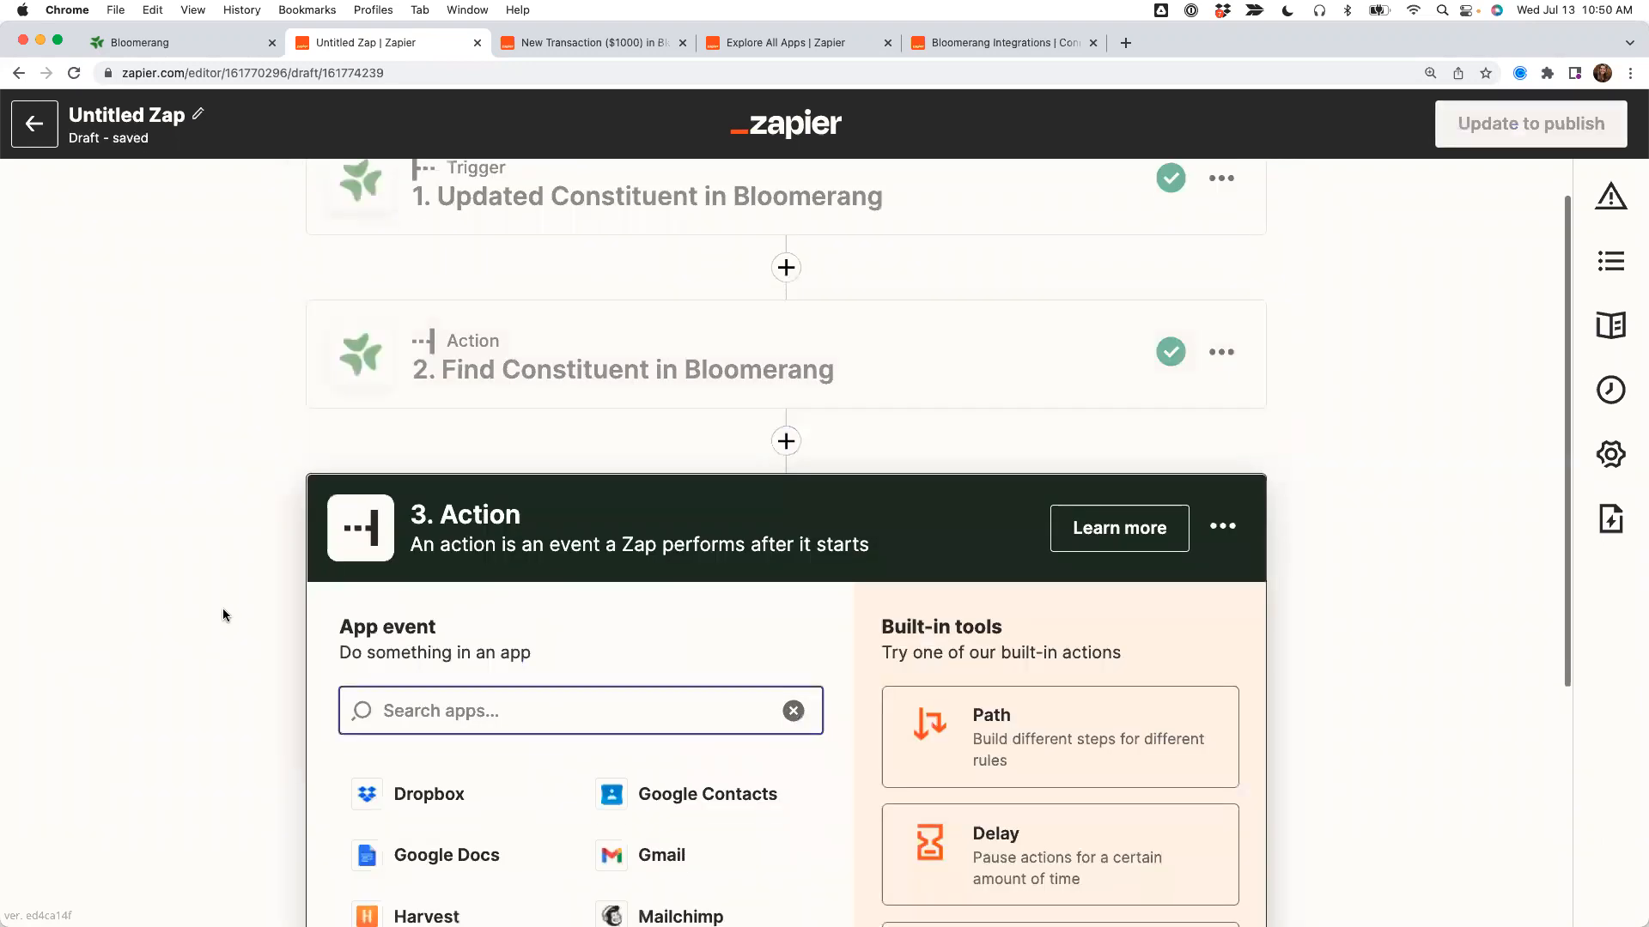
{"action": "left_click", "coordinate": [441, 893]}
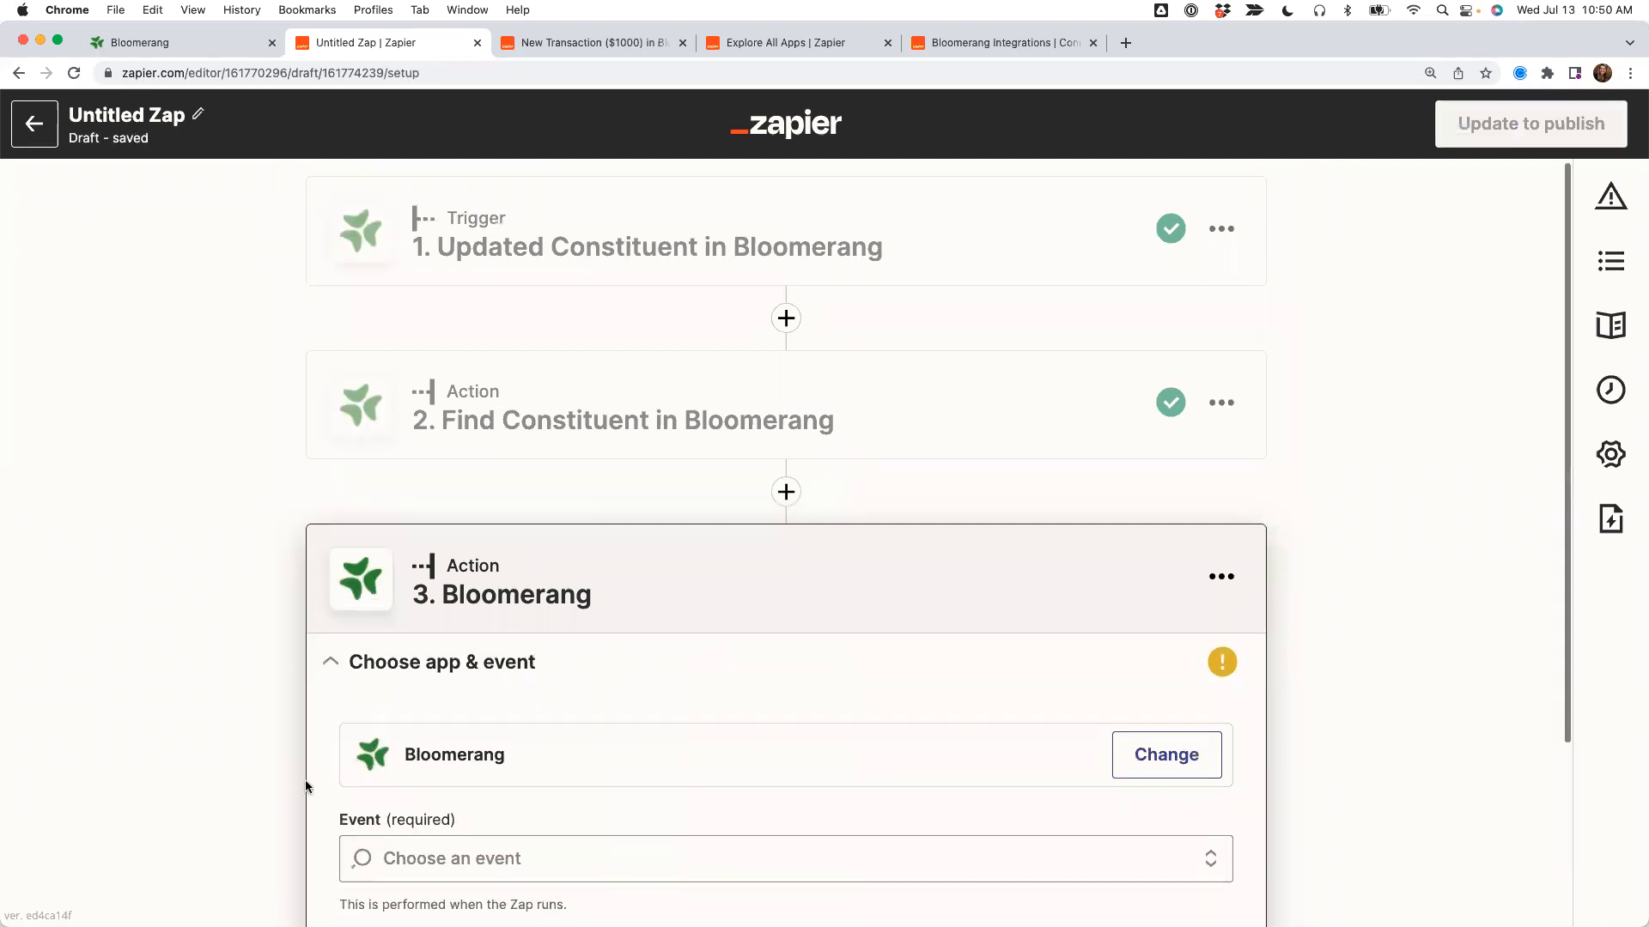
{"action": "scroll", "coordinate": [305, 779], "scroll_direction": "down", "scroll_amount": 3}
{"action": "left_click", "coordinate": [478, 656]}
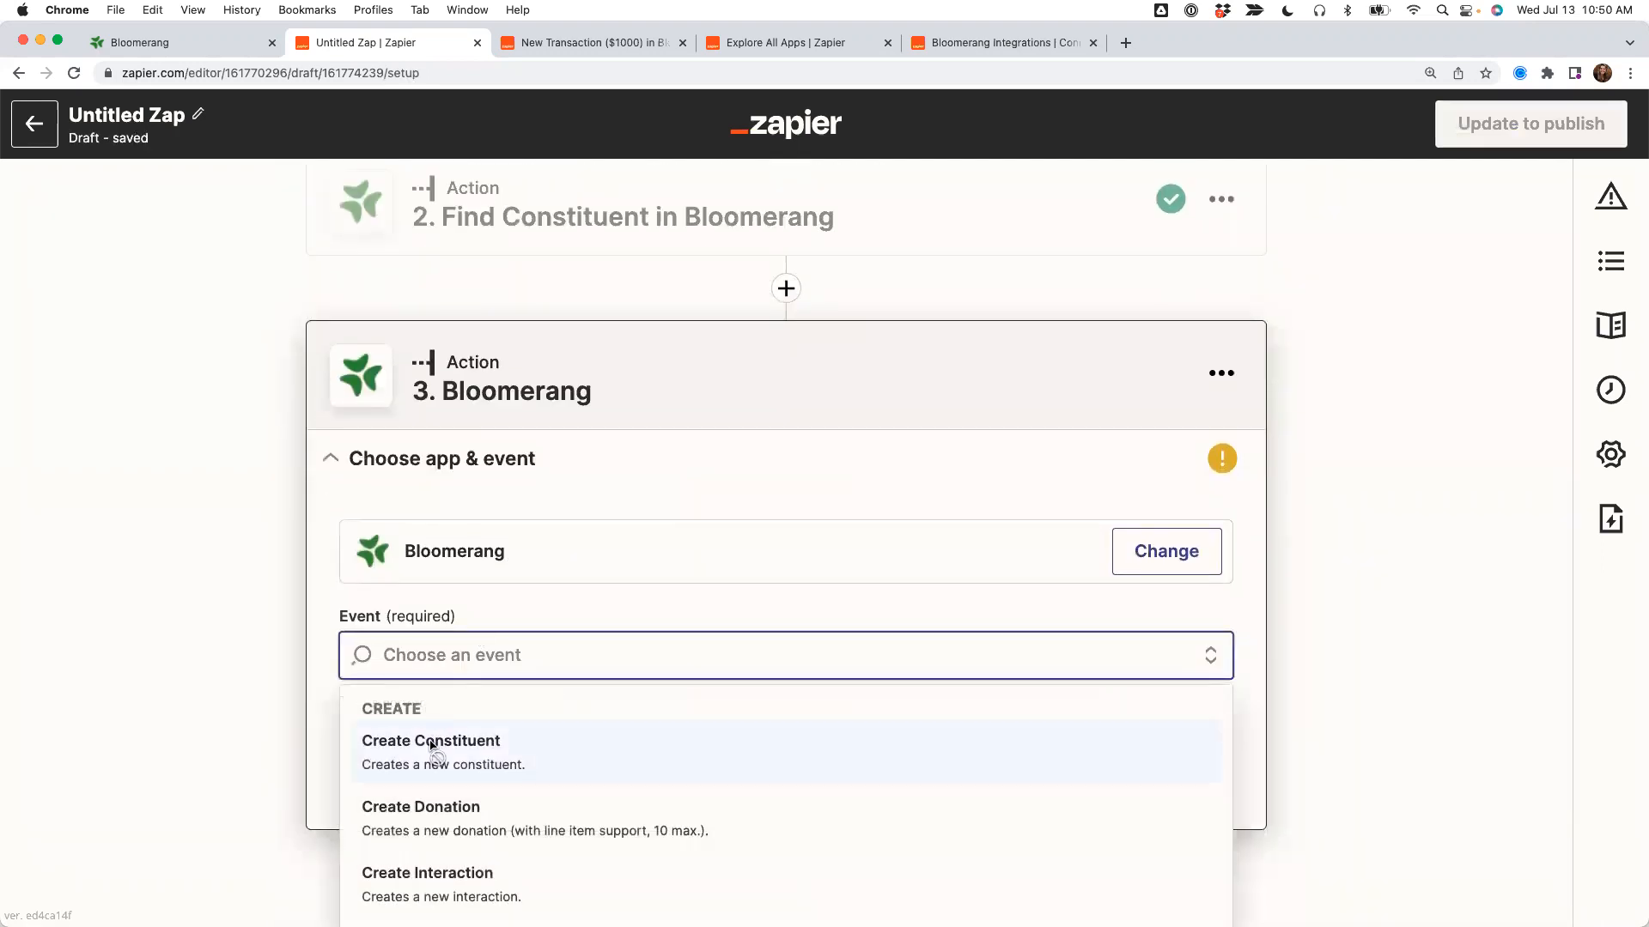
{"action": "left_click", "coordinate": [432, 748]}
{"action": "left_click", "coordinate": [450, 816]}
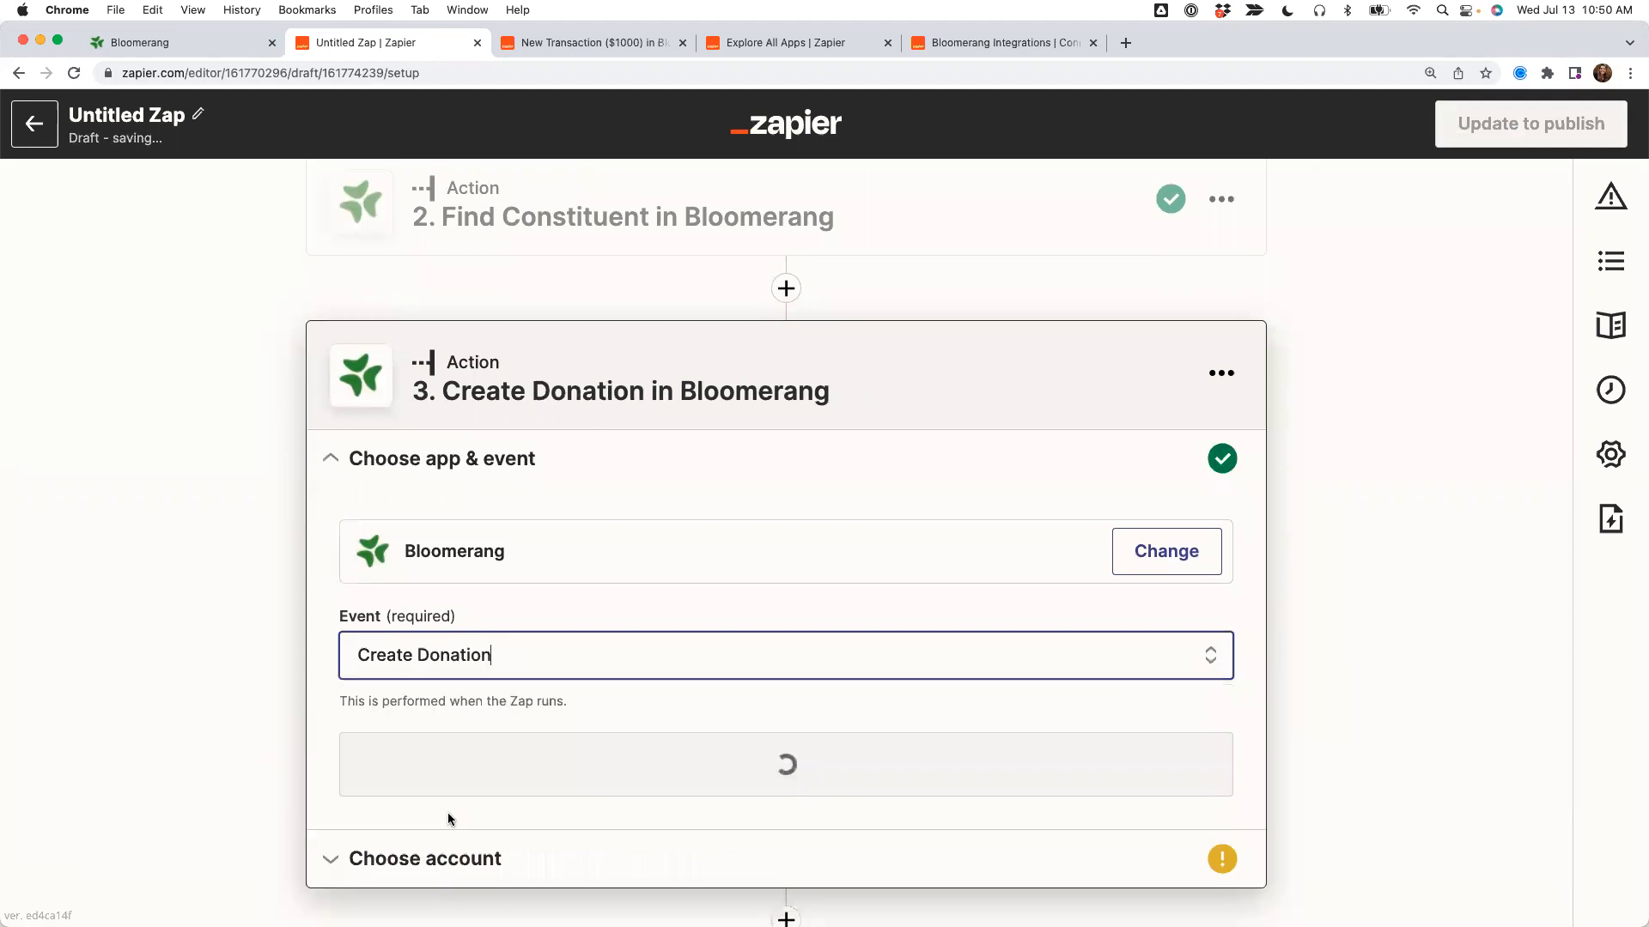
Connect the Create Donation action to the Bloomerang - Sidekick Solutions Sandbox account and continue to its action setup.
{"action": "left_click", "coordinate": [512, 782]}
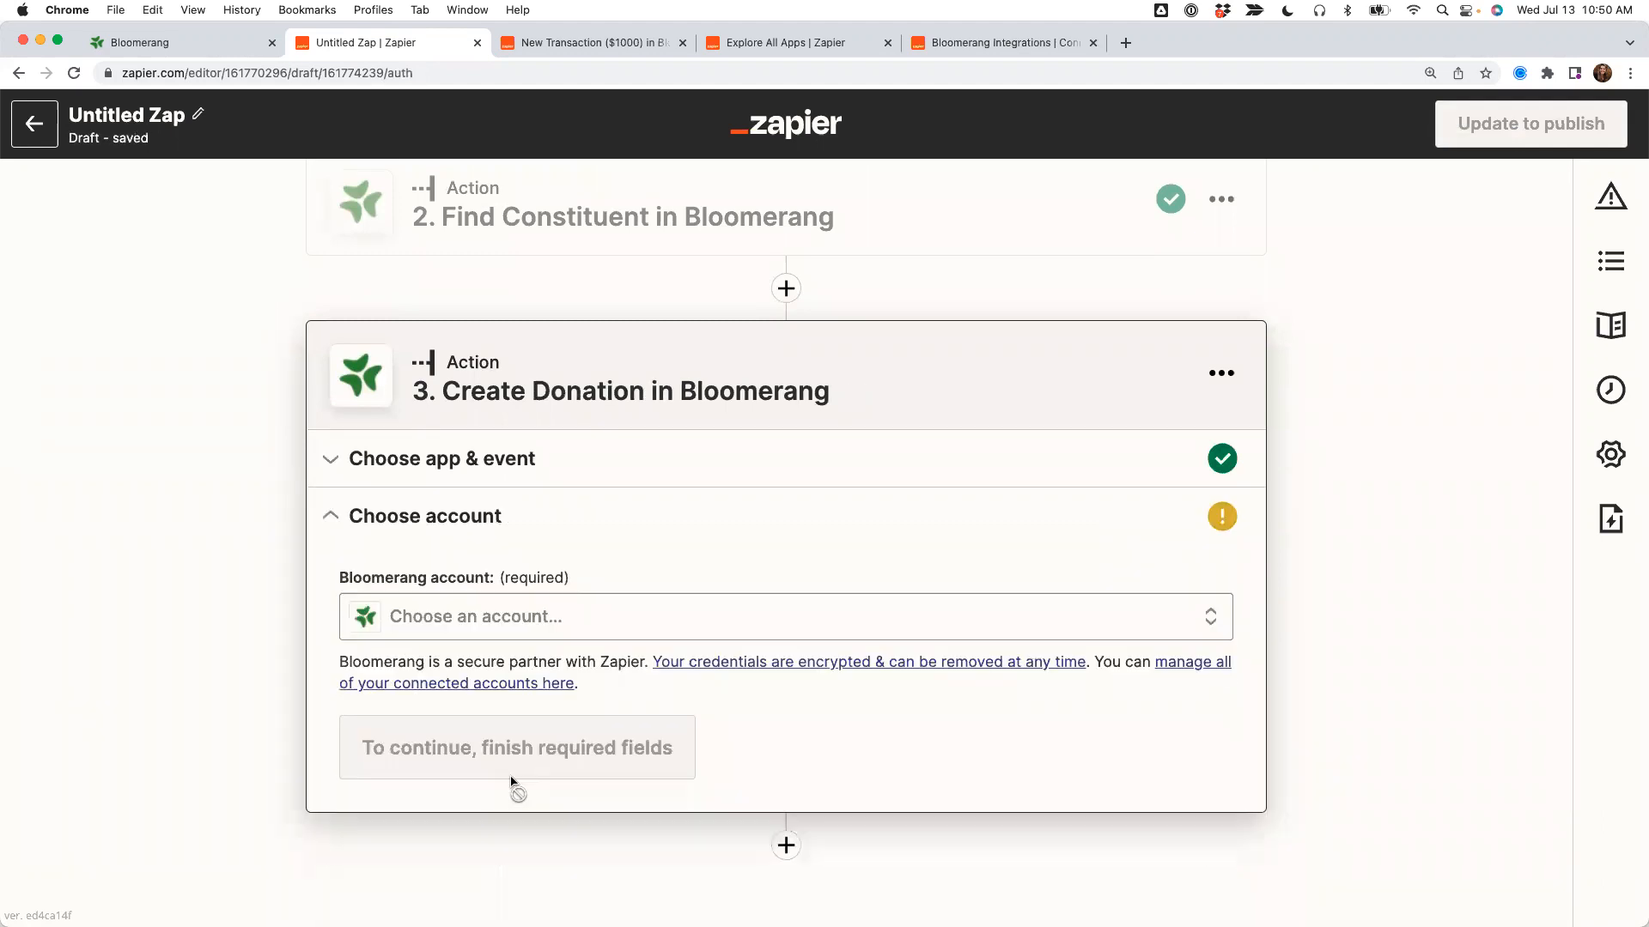
{"action": "left_click", "coordinate": [489, 618]}
{"action": "left_click", "coordinate": [487, 802]}
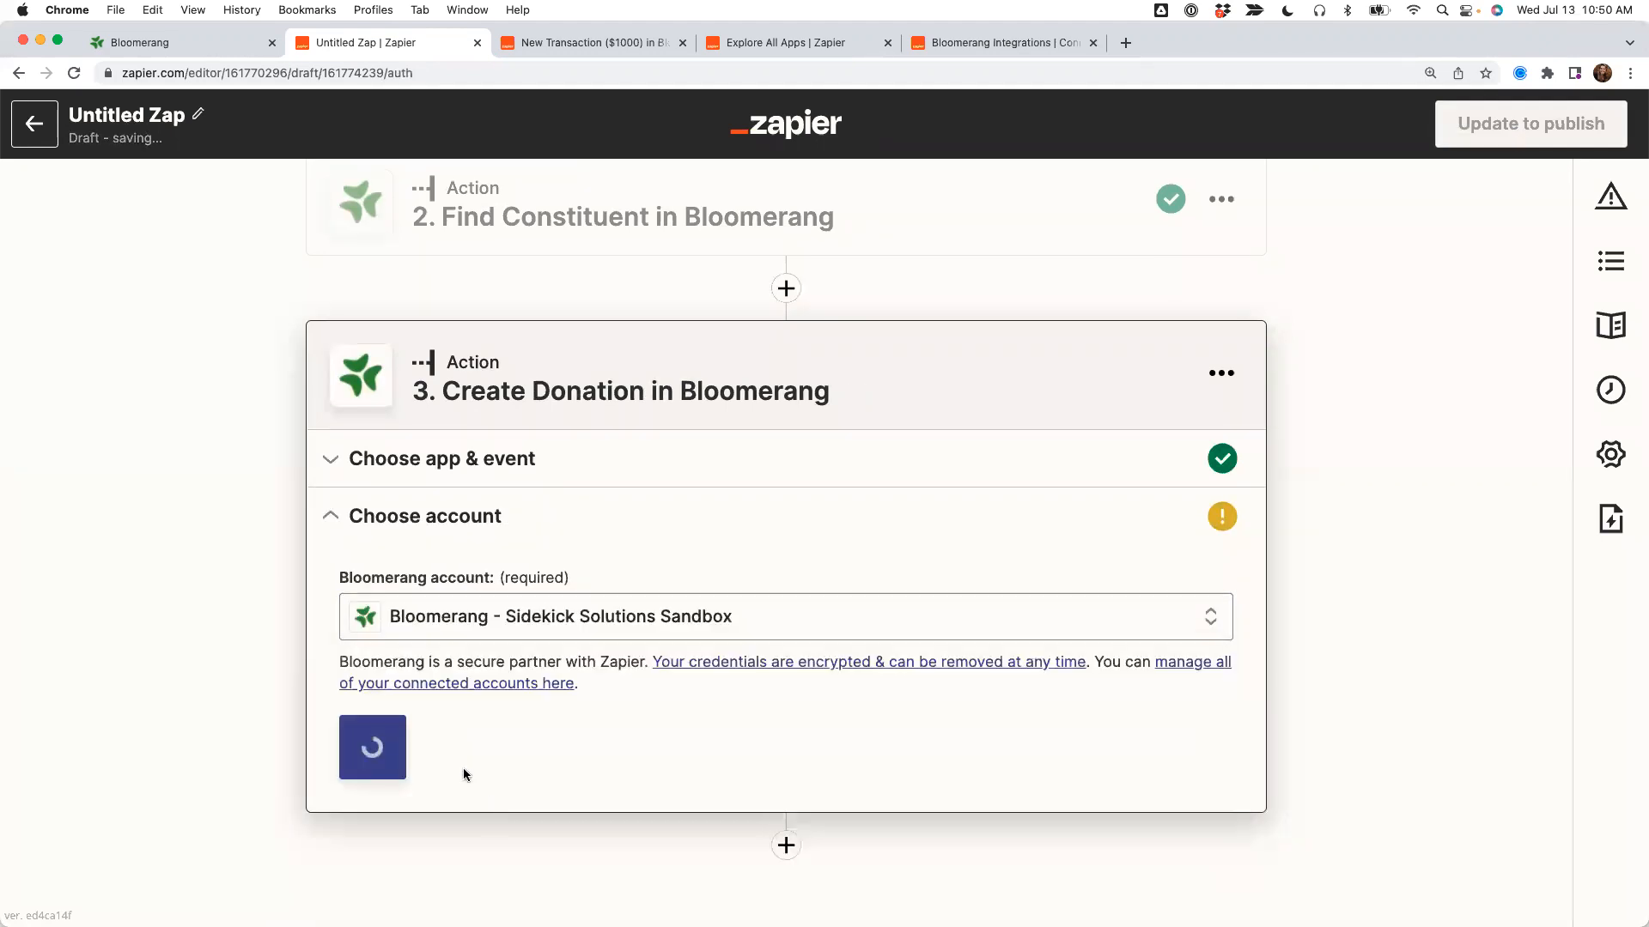
{"action": "left_click", "coordinate": [420, 750]}
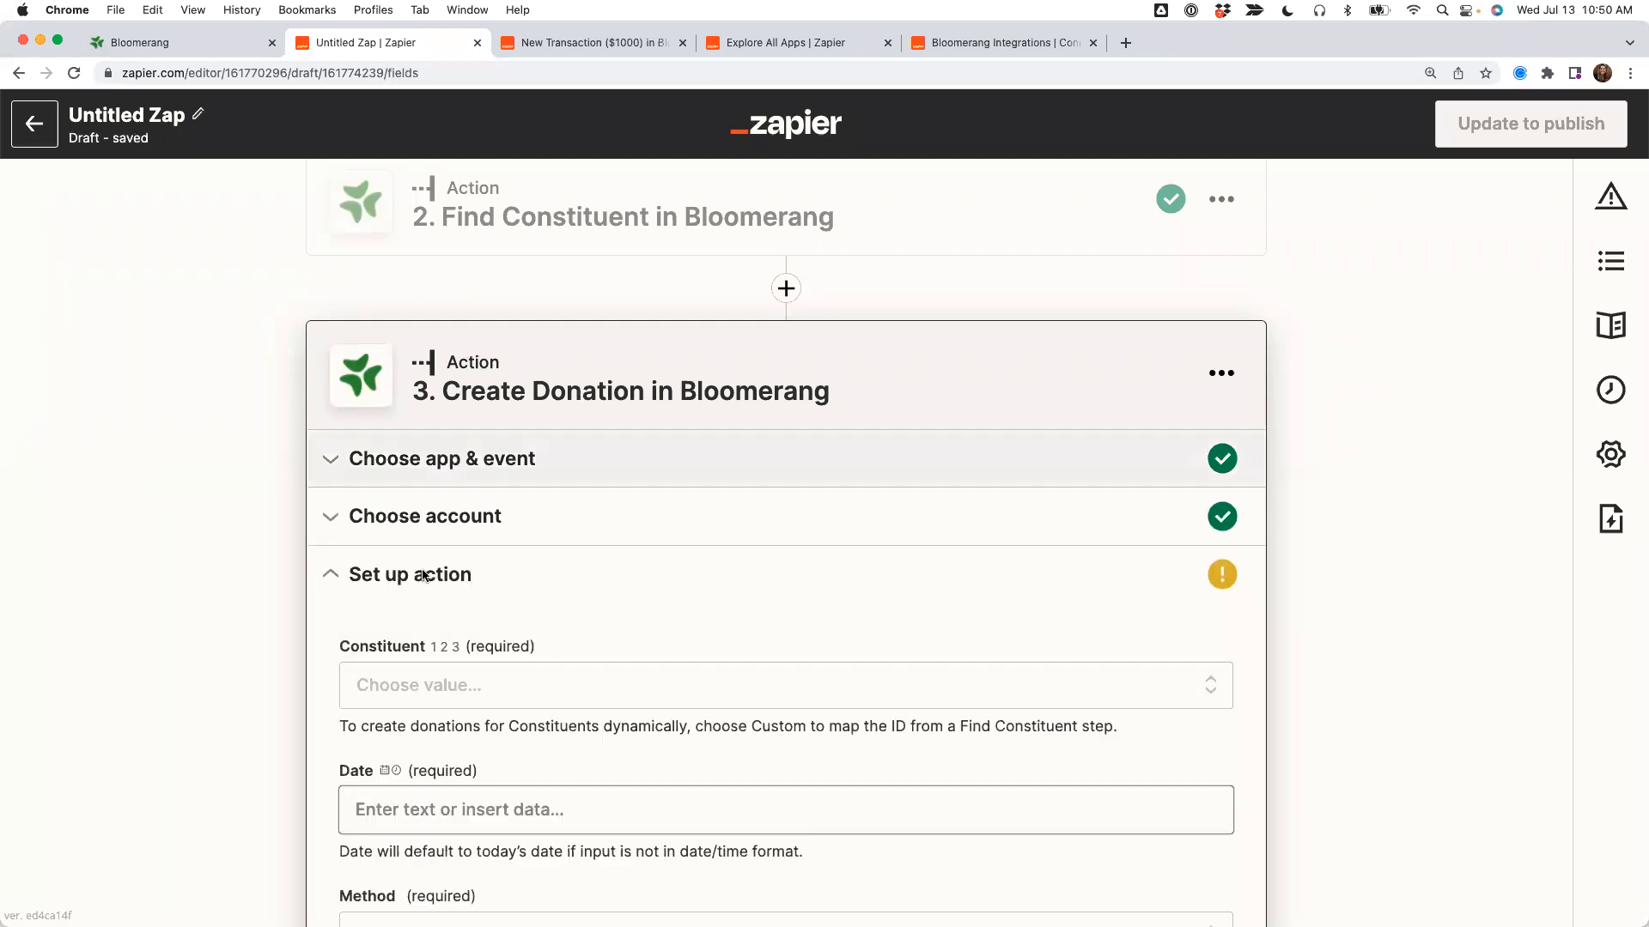
Map the donation's Constituent field to the custom ID value from the Find Constituent step, and review the step order.
{"action": "left_click", "coordinate": [359, 683]}
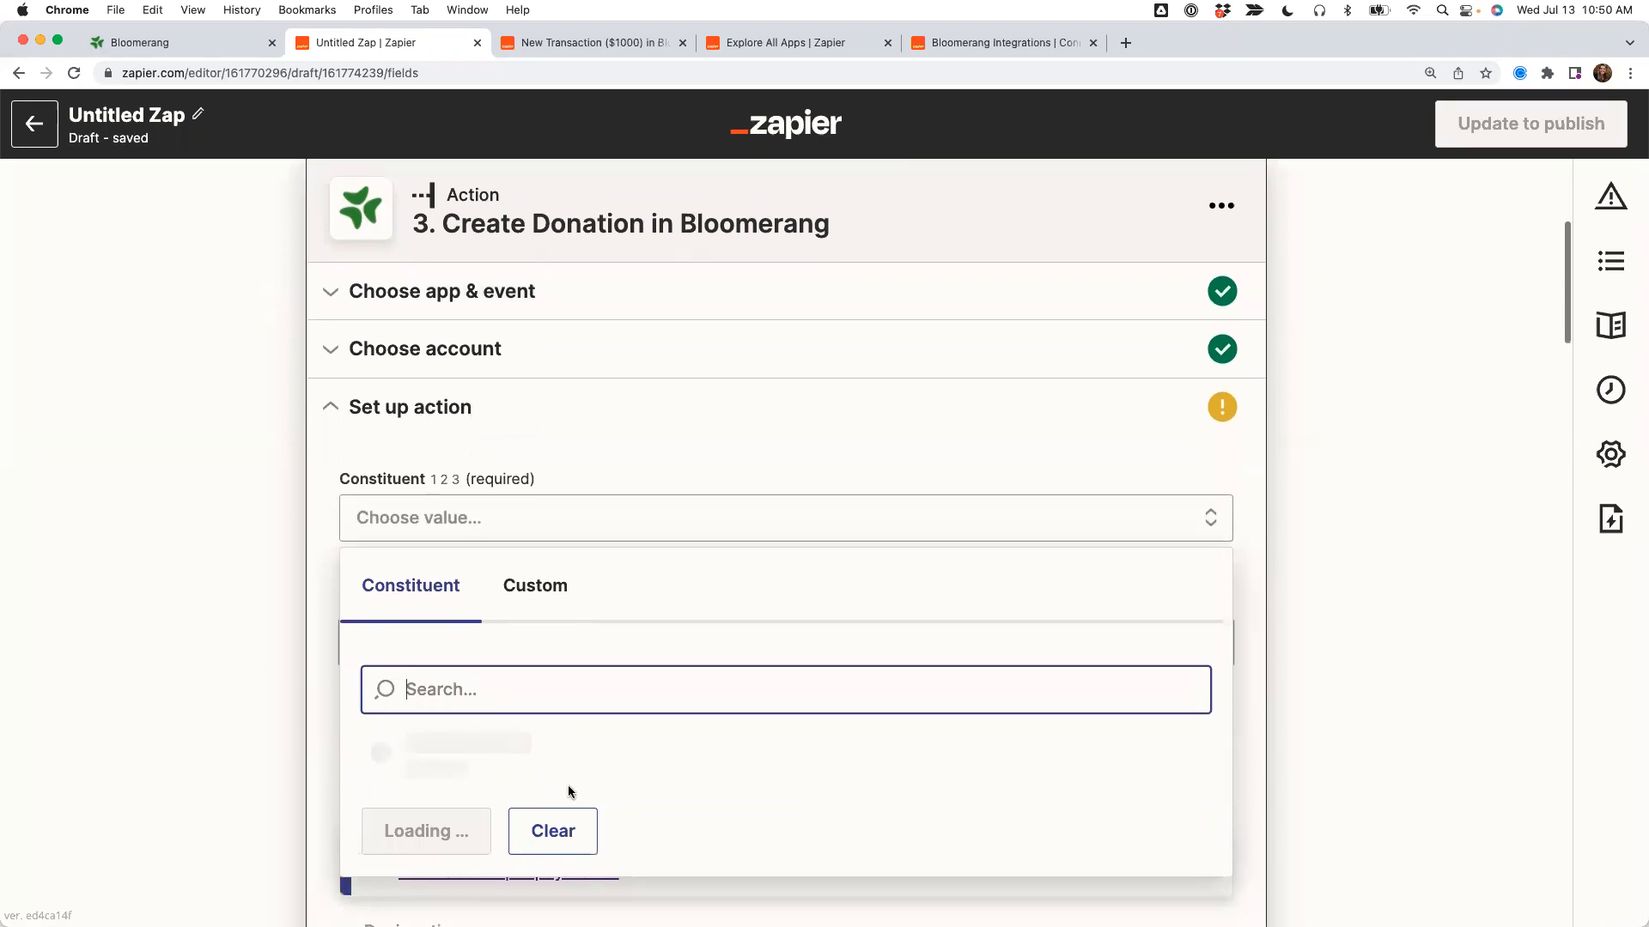
{"action": "left_click", "coordinate": [533, 587]}
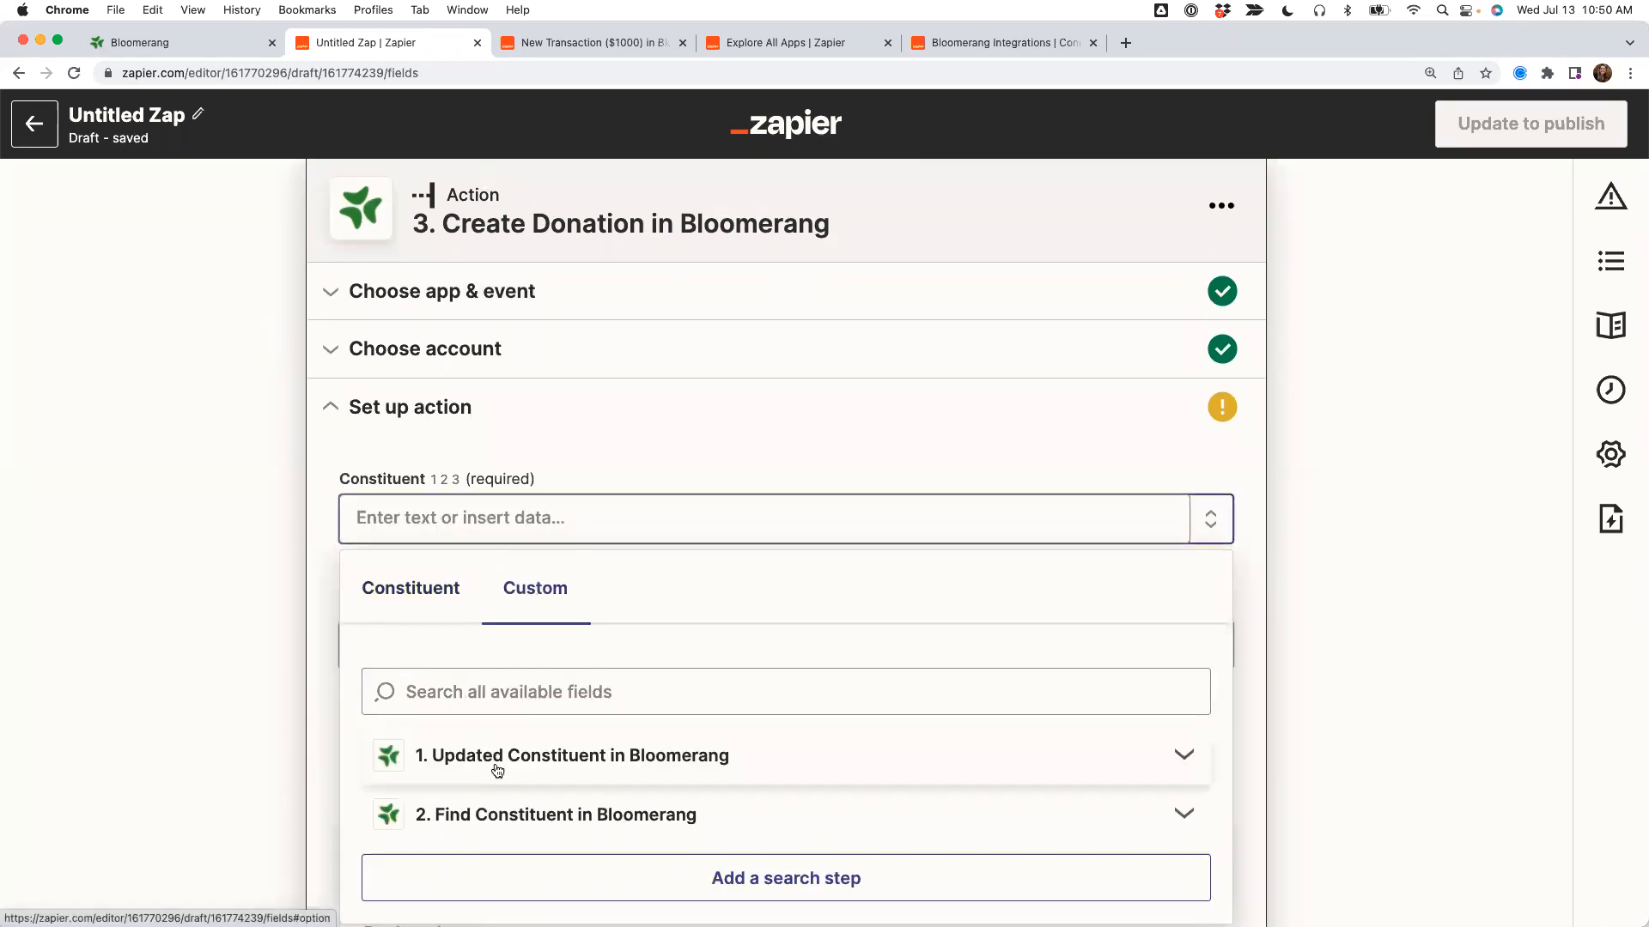
{"action": "left_click", "coordinate": [527, 814]}
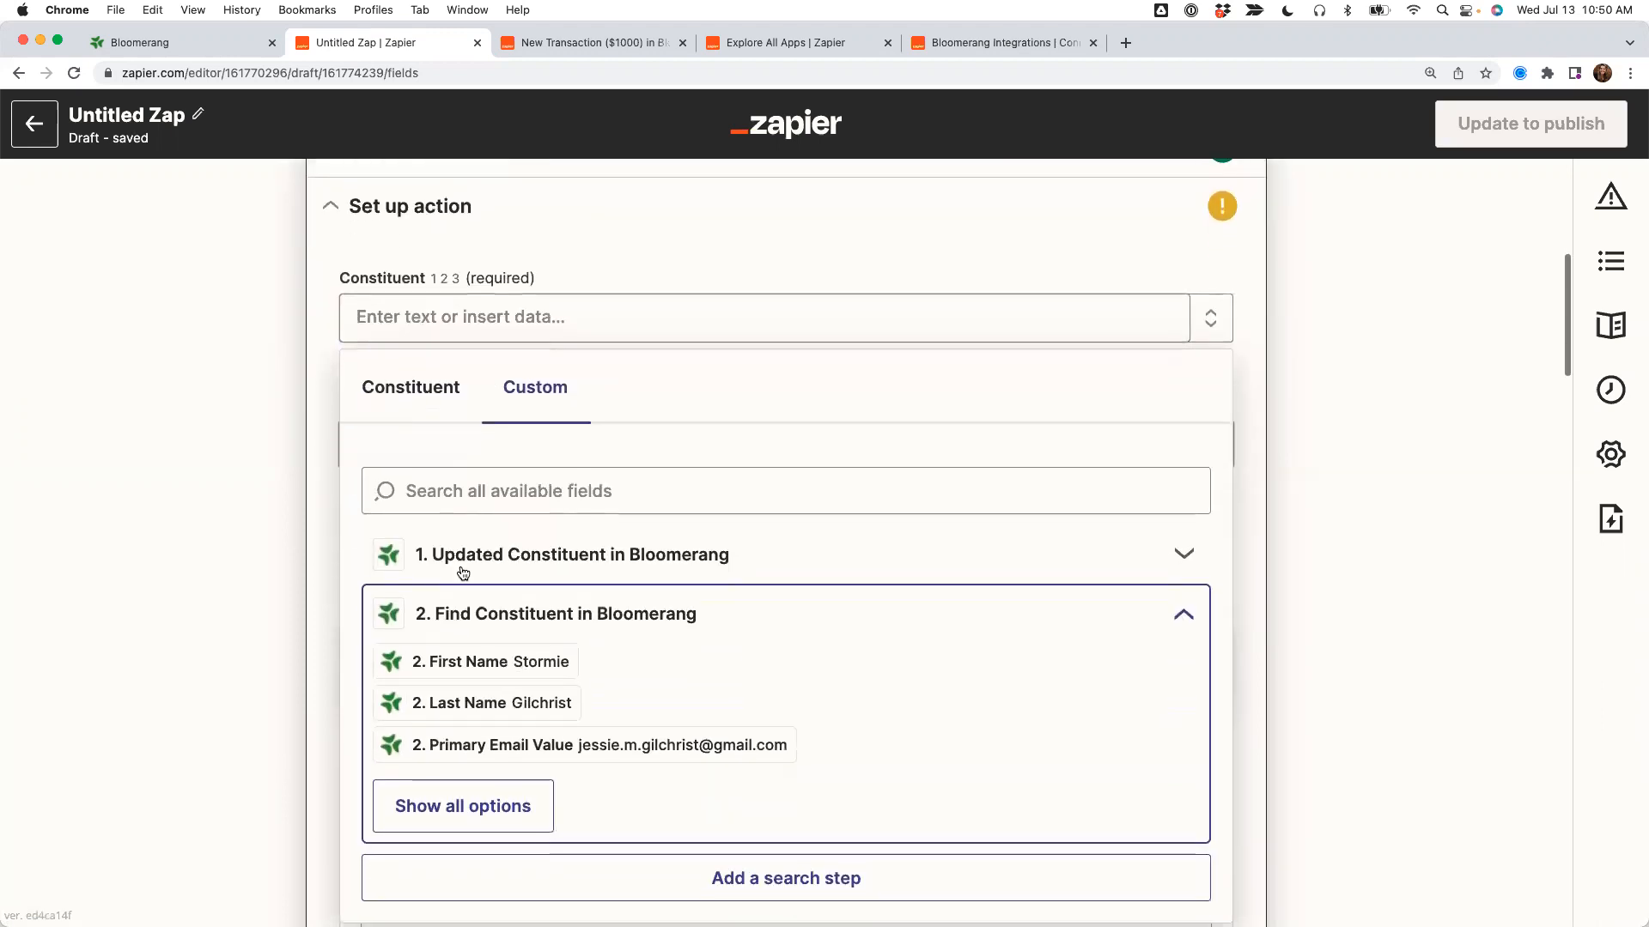
{"action": "left_click", "coordinate": [487, 813]}
{"action": "scroll", "coordinate": [480, 726], "scroll_direction": "down", "scroll_amount": 3}
{"action": "scroll", "coordinate": [481, 687], "scroll_direction": "down", "scroll_amount": 4}
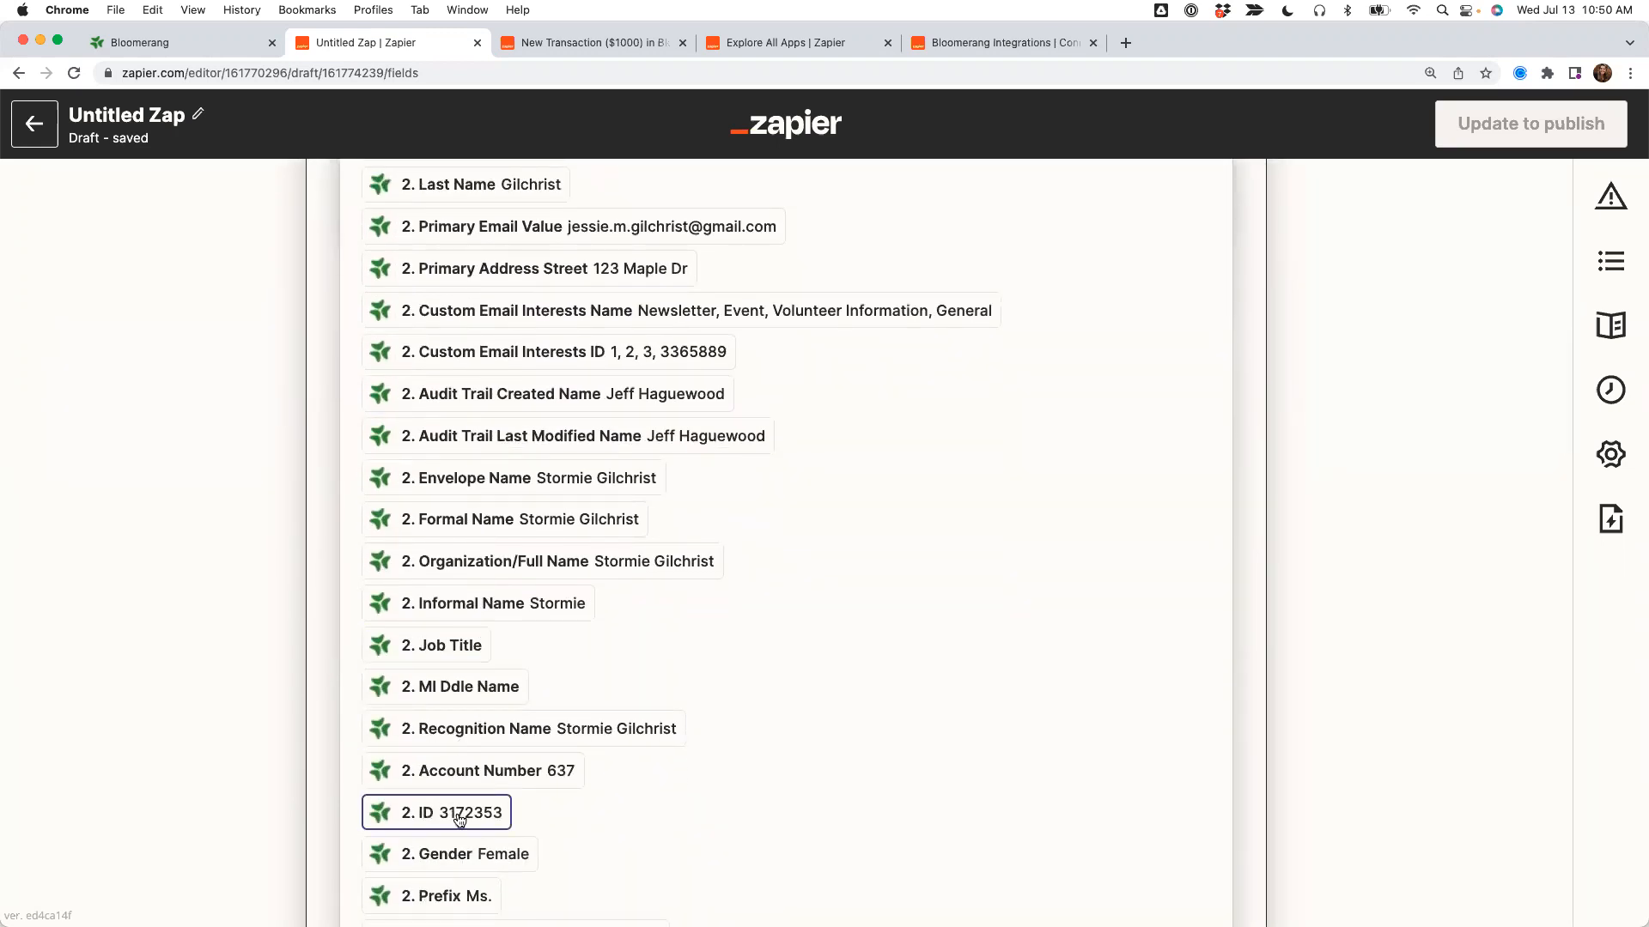
{"action": "left_click", "coordinate": [459, 814]}
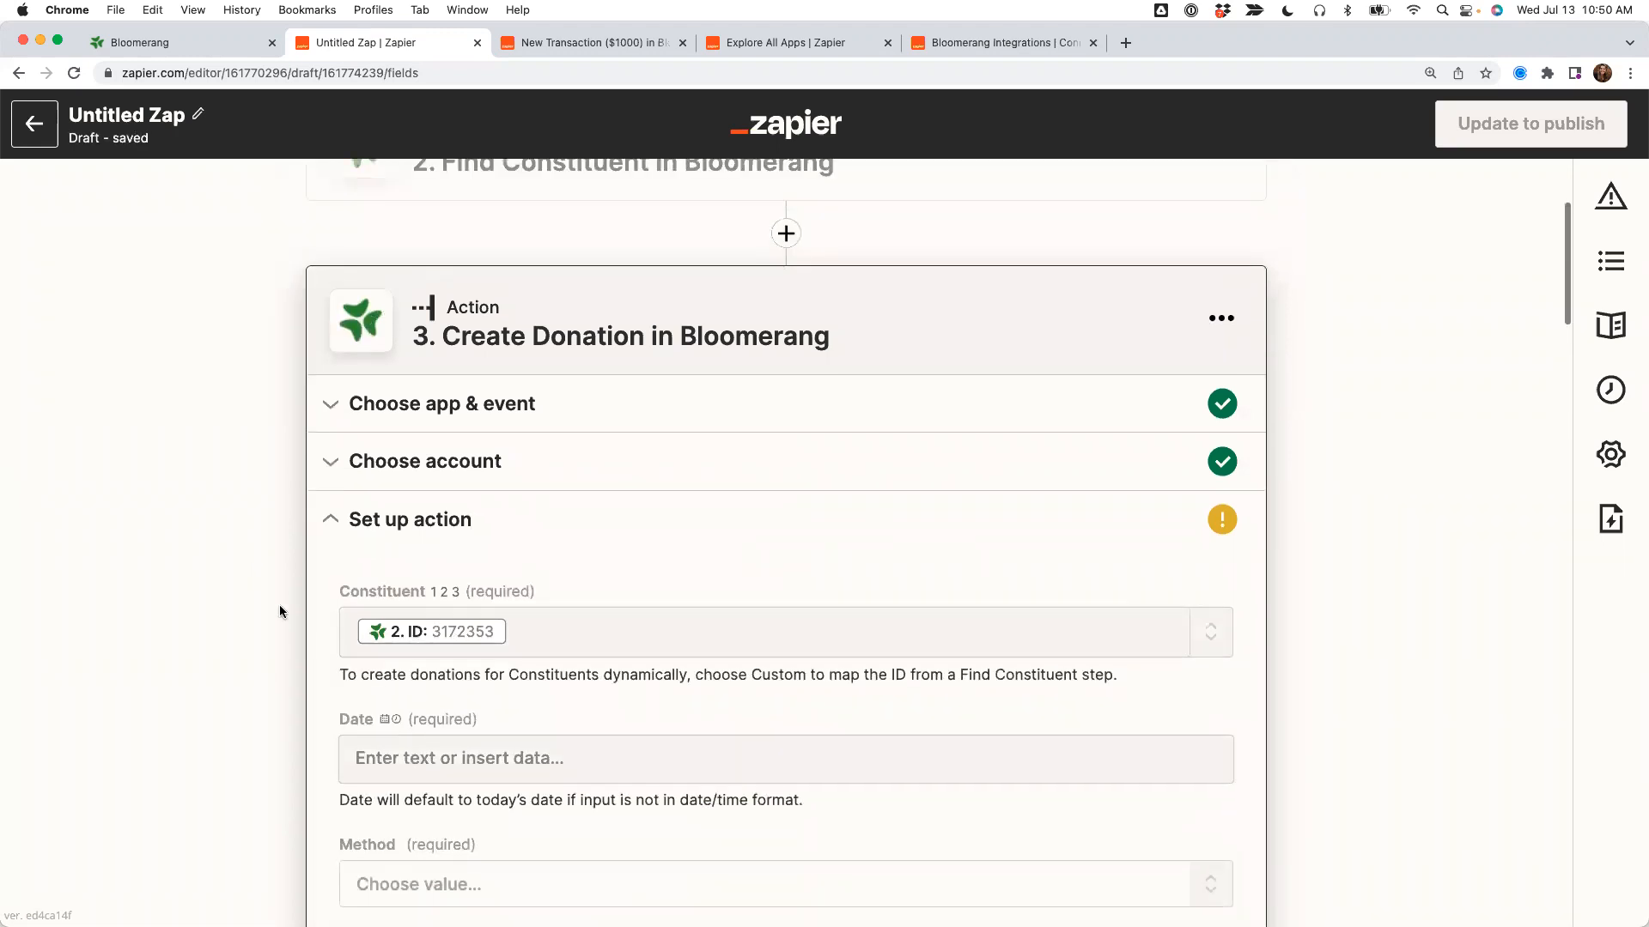
{"action": "scroll", "coordinate": [280, 611], "scroll_direction": "up", "scroll_amount": 3}
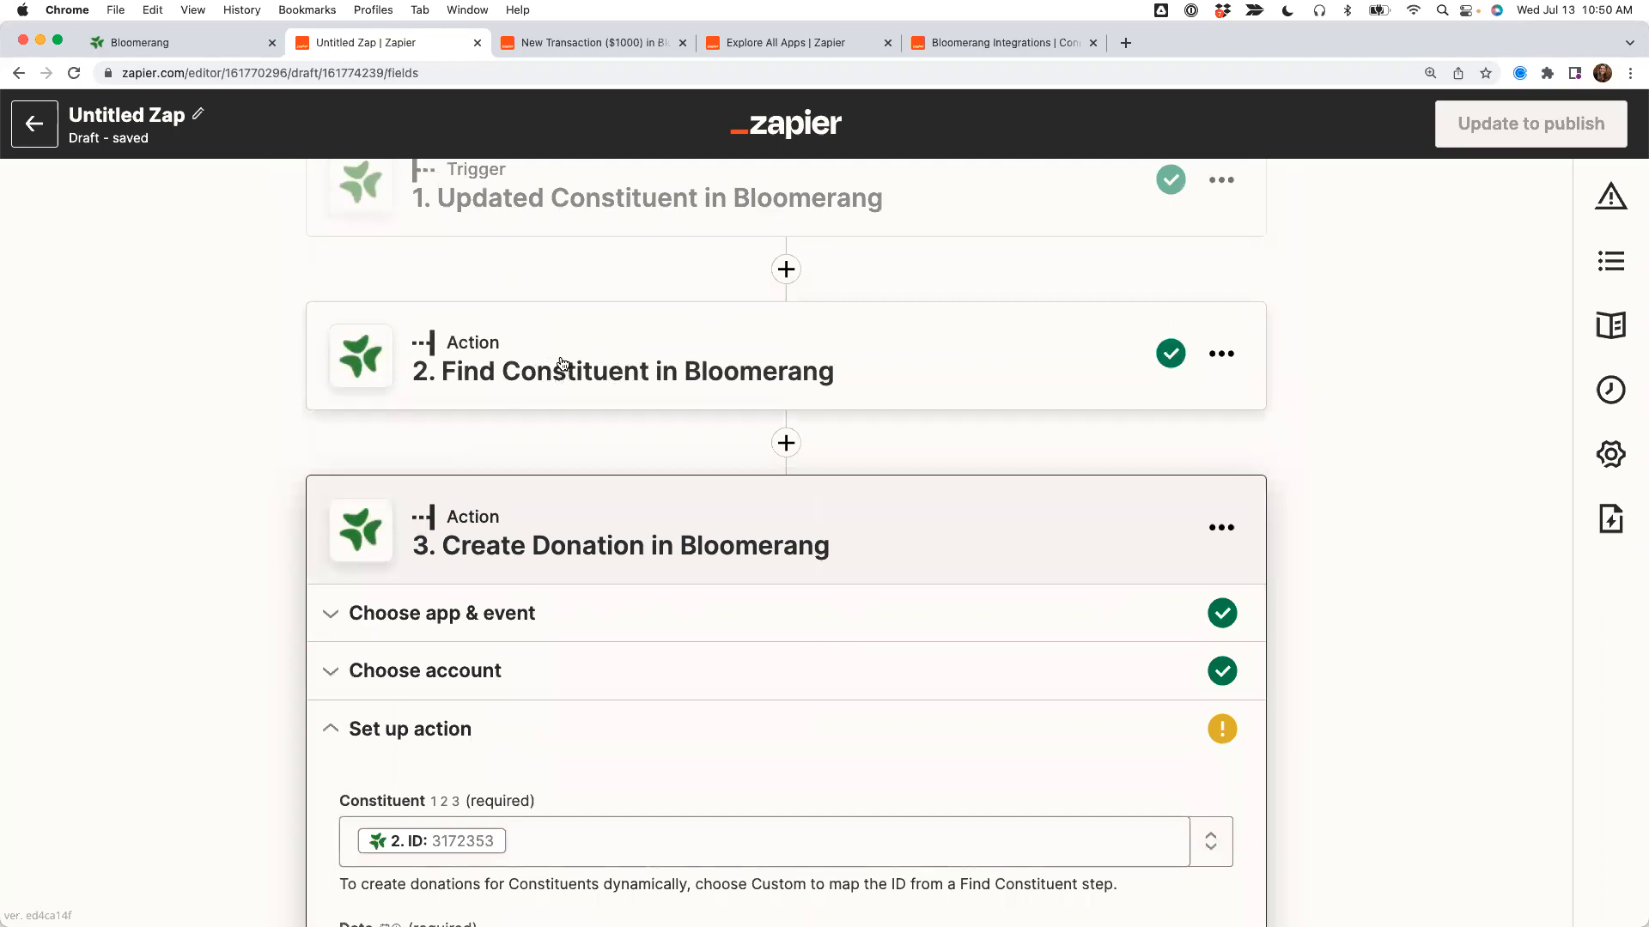
{"action": "scroll", "coordinate": [229, 478], "scroll_direction": "down", "scroll_amount": 2}
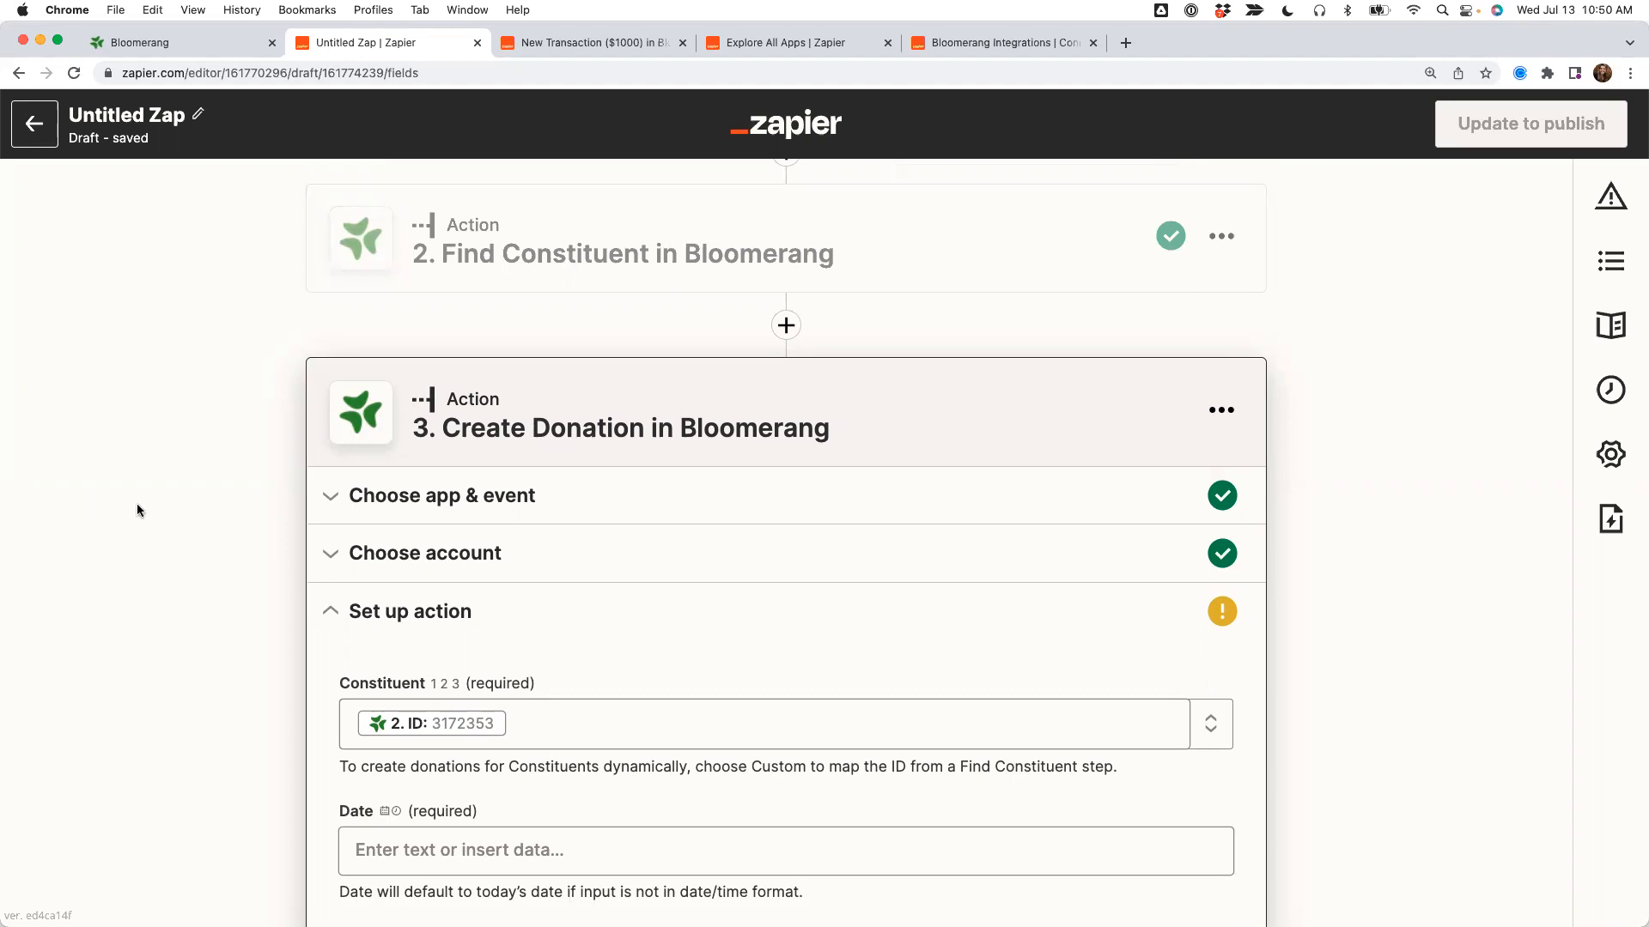
{"action": "key", "text": "ctrl+Right"}
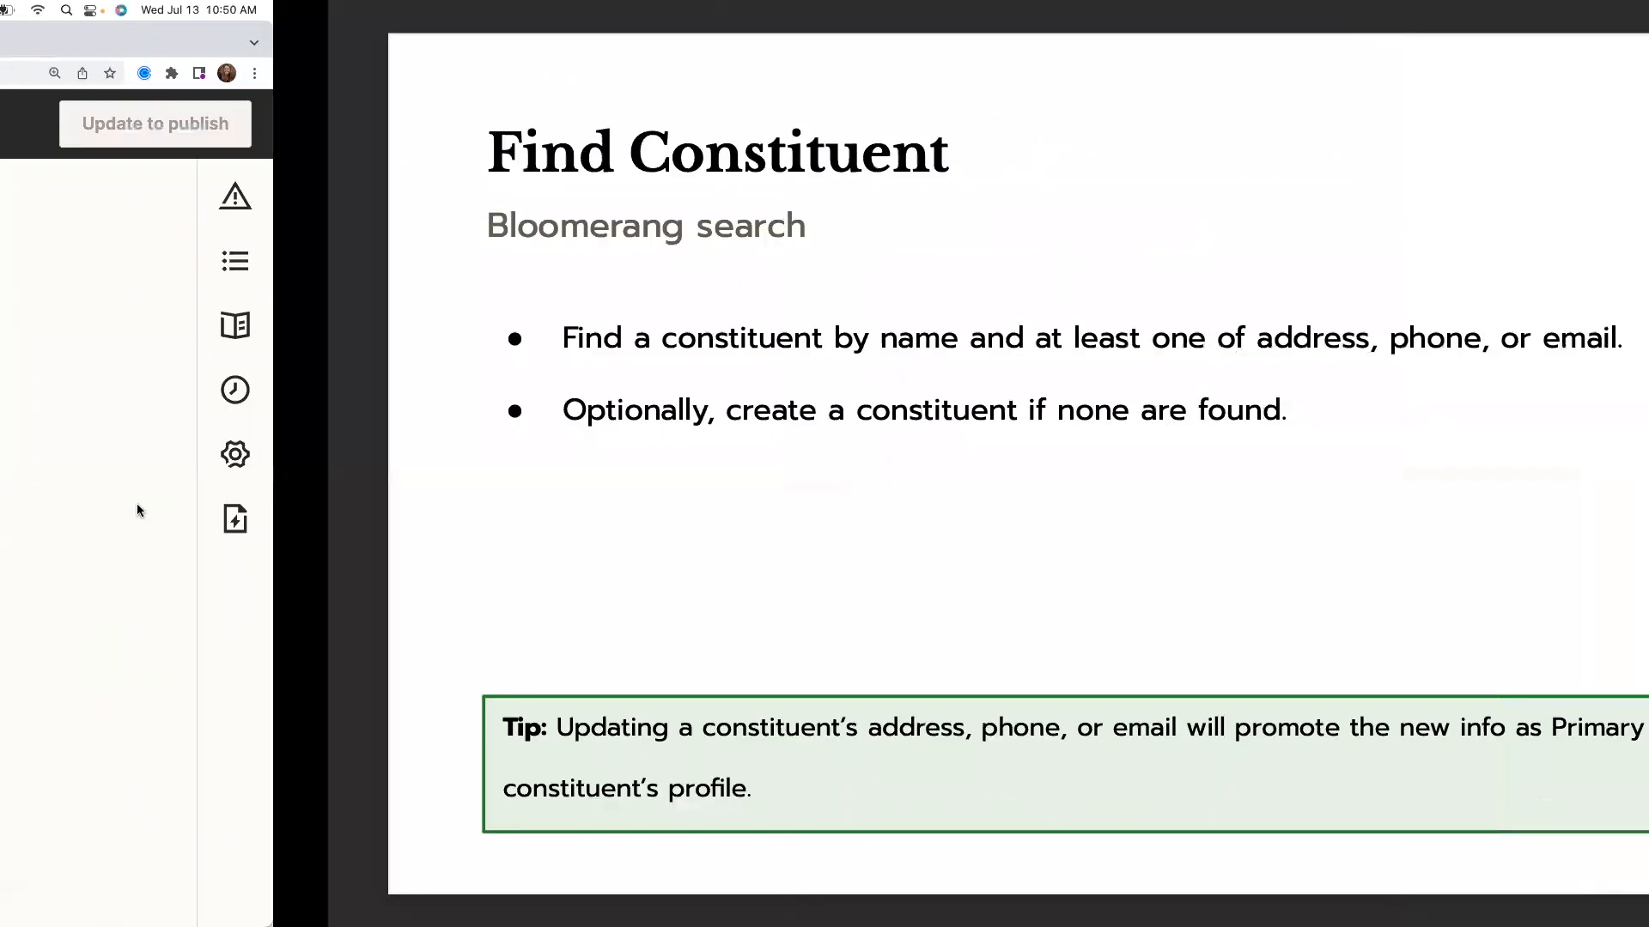
{"action": "key", "text": "Right"}
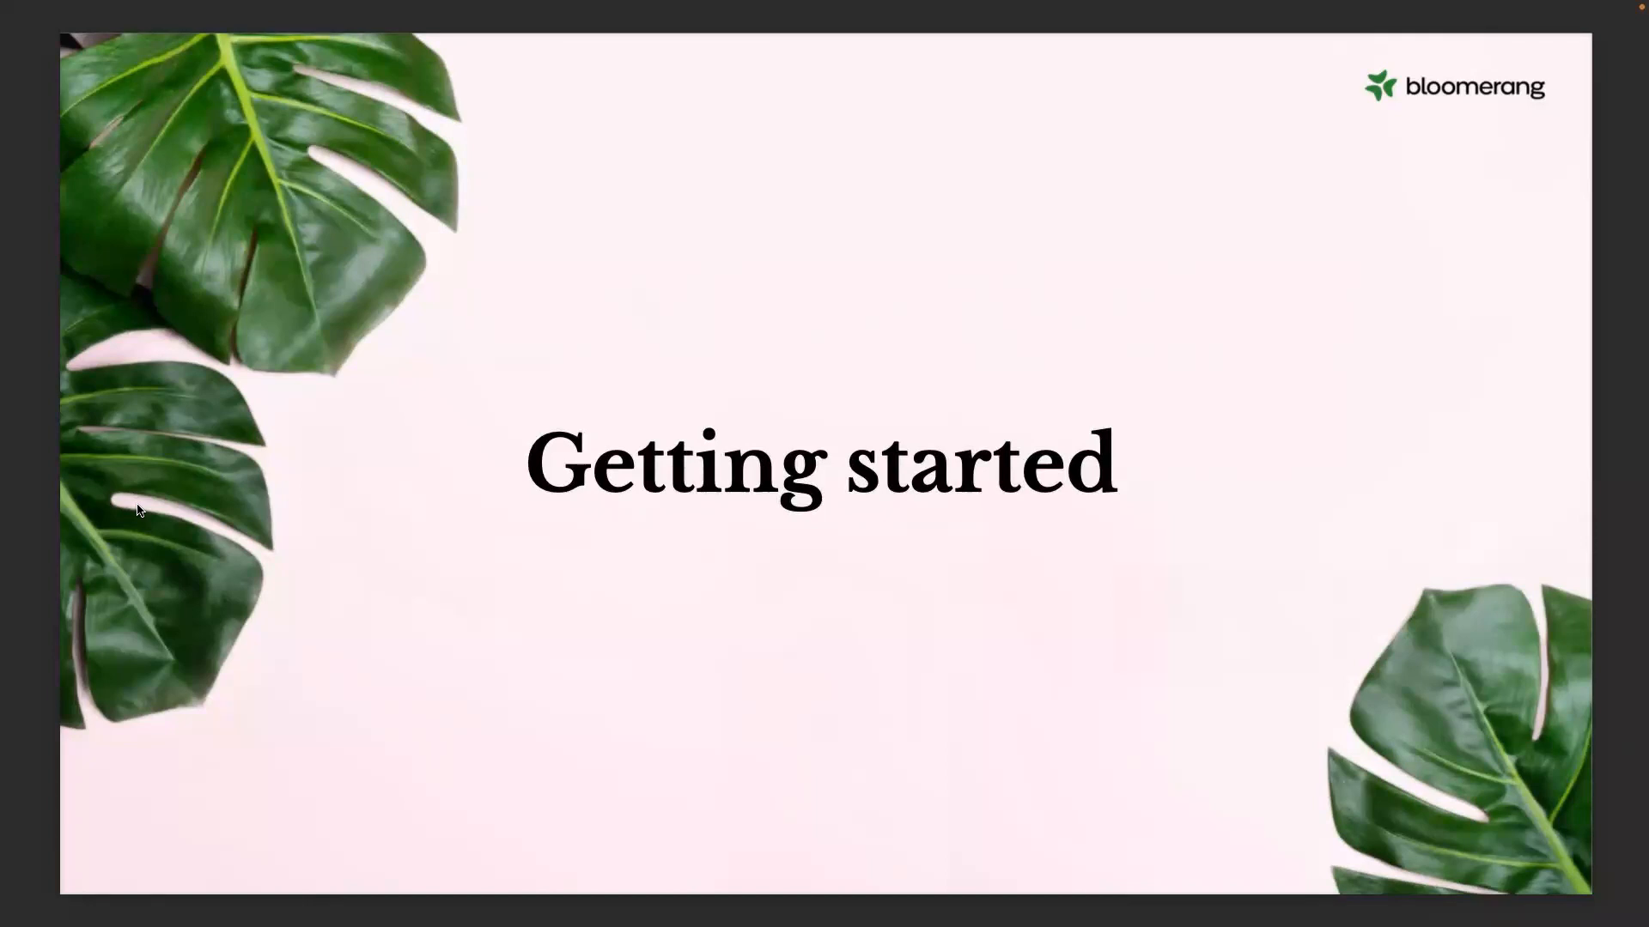
{"action": "key", "text": "Right"}
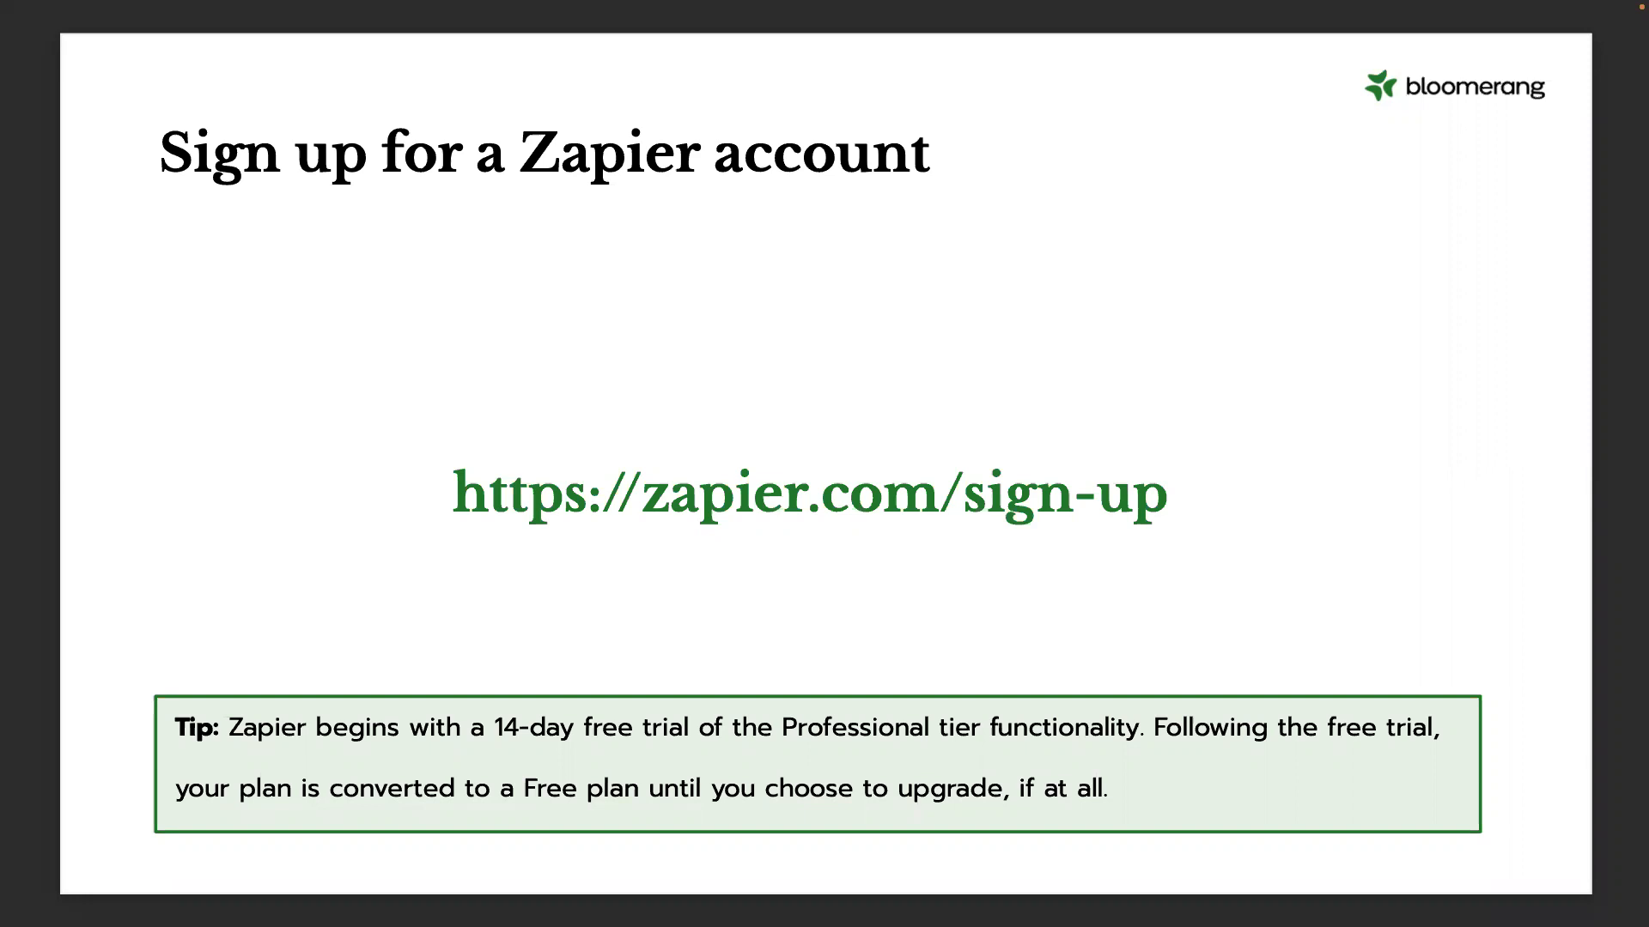
{"action": "key", "text": "ctrl+Left"}
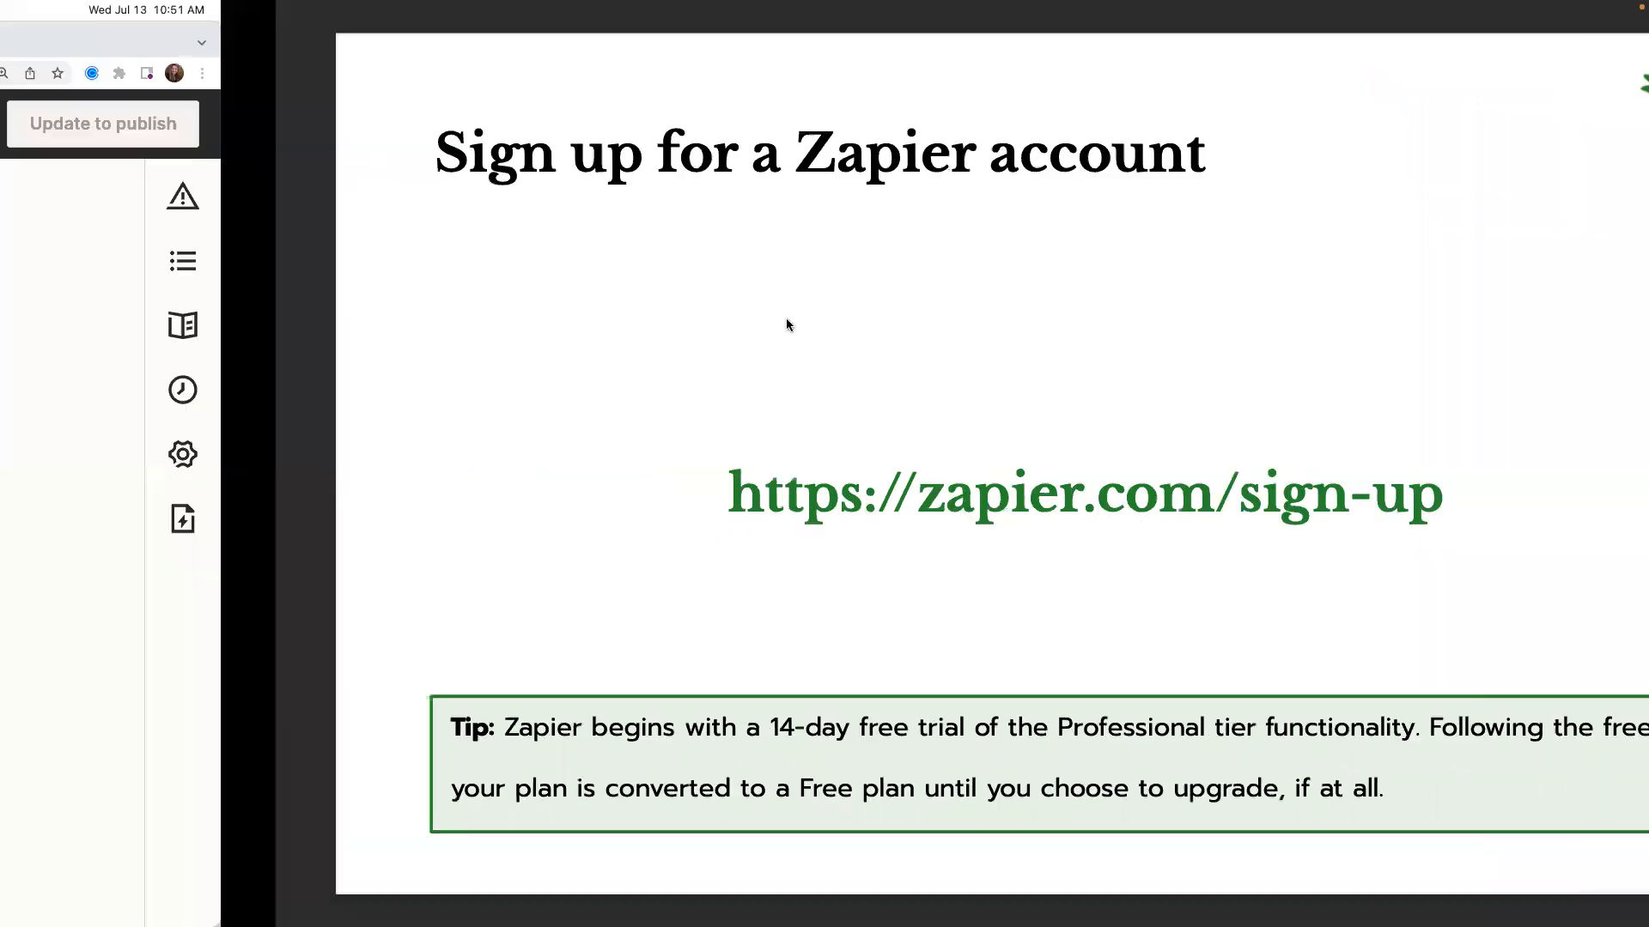
Open zapier.com/pricing and look over the Zapier plans and their features.
{"action": "left_click", "coordinate": [385, 74]}
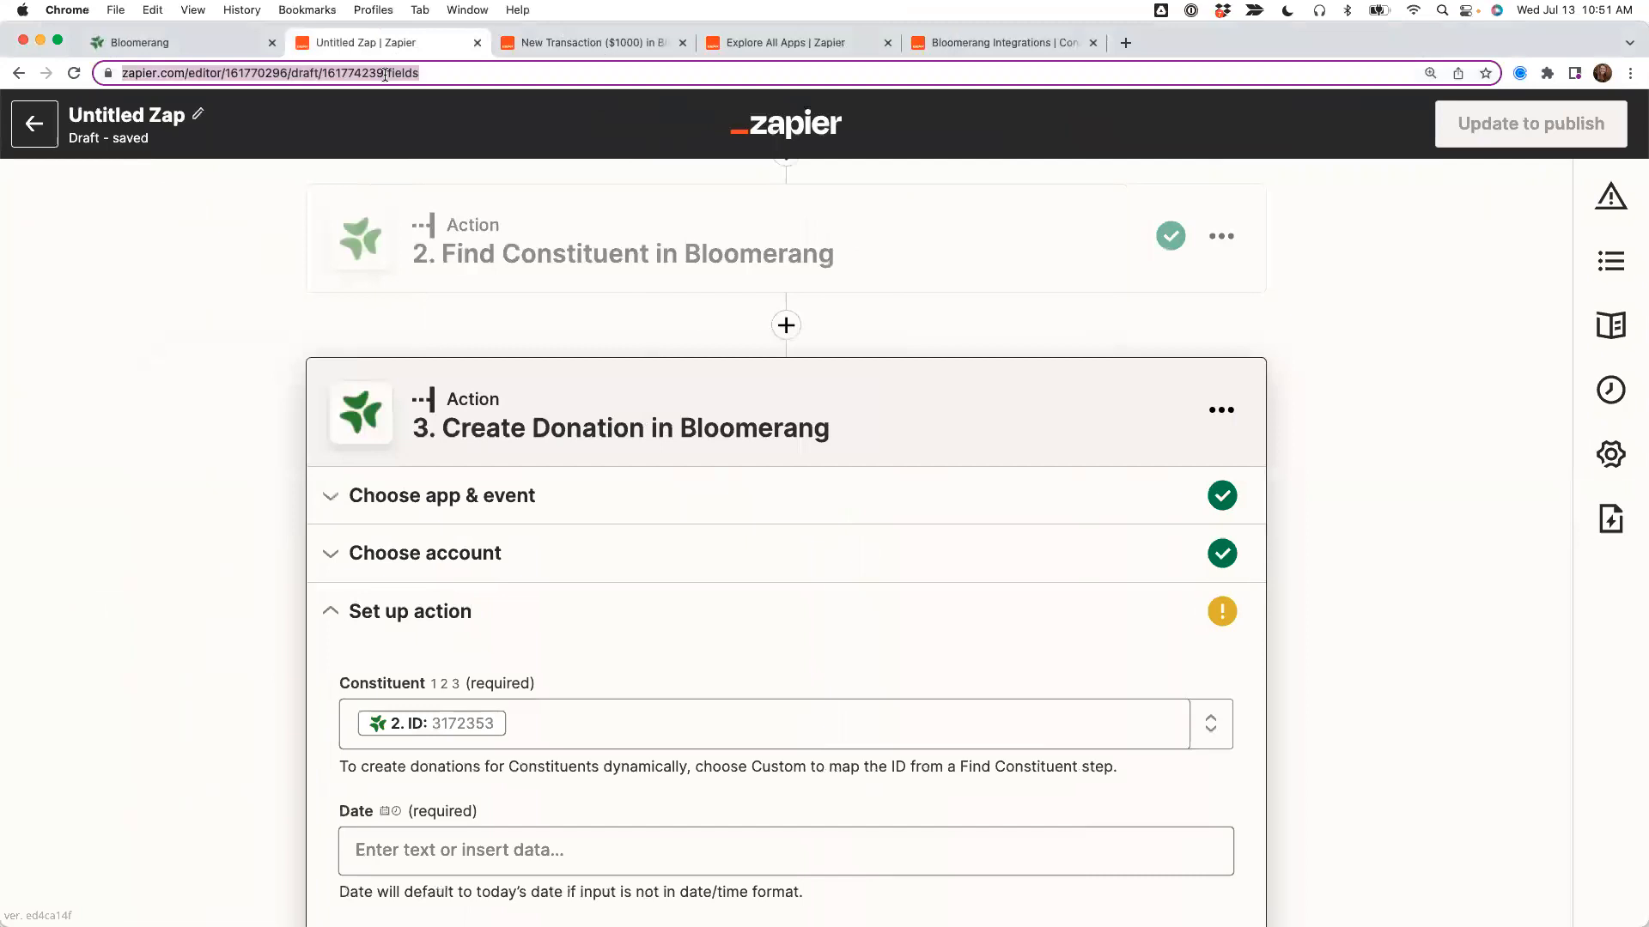
{"action": "type", "text": "zapier.com/pricing"}
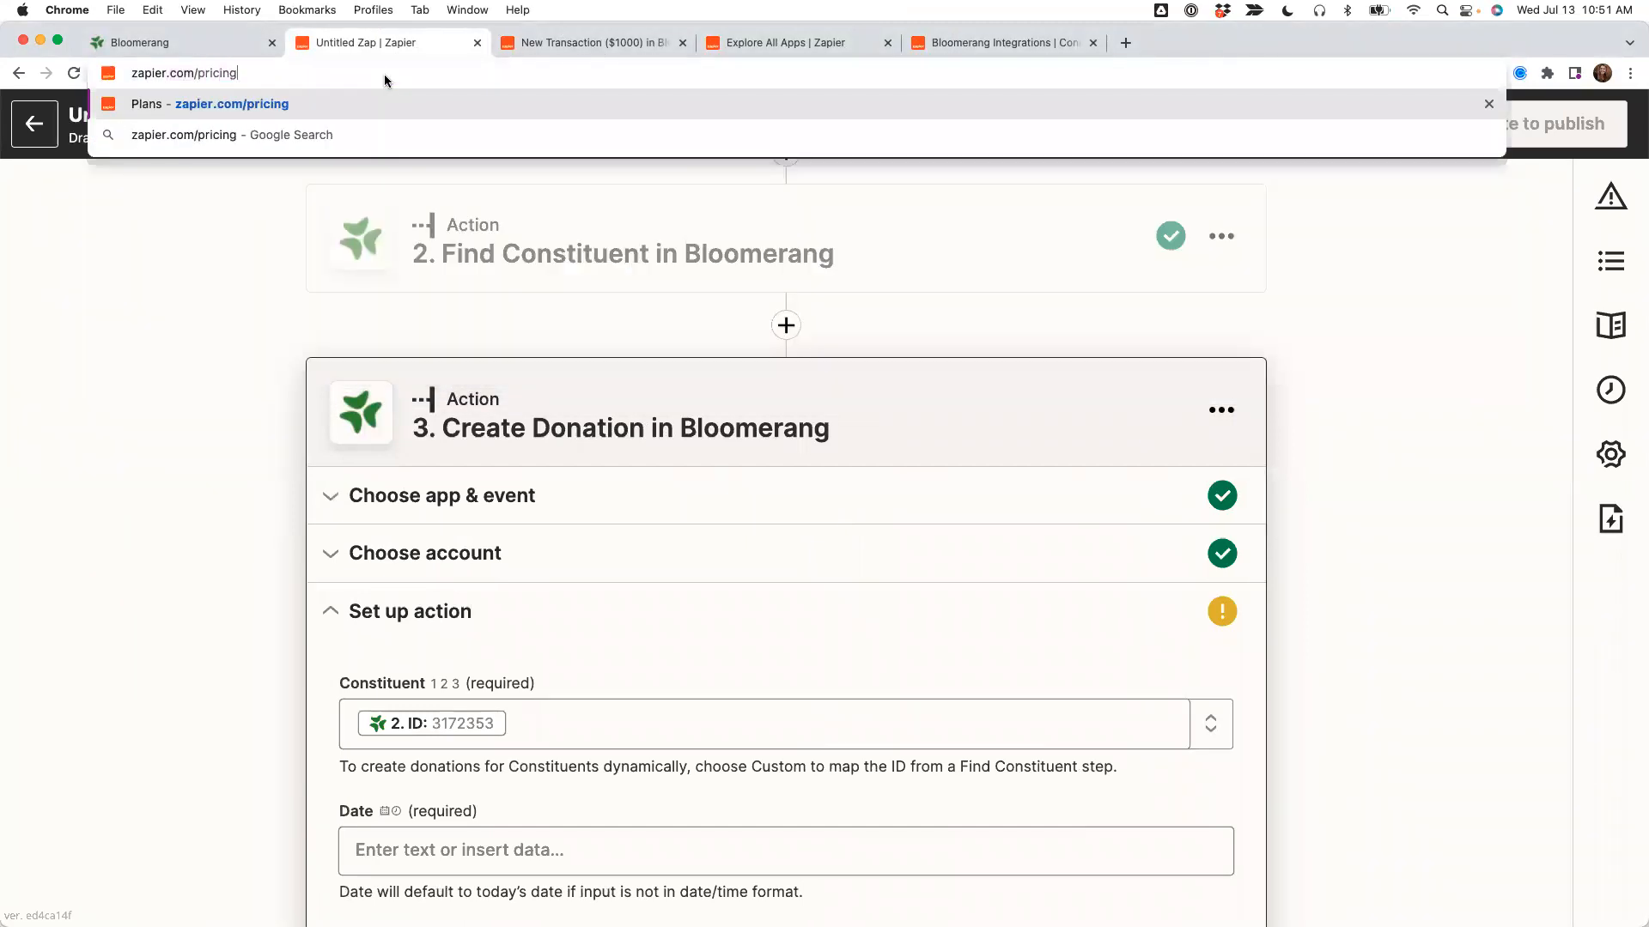
{"action": "key", "text": "Return"}
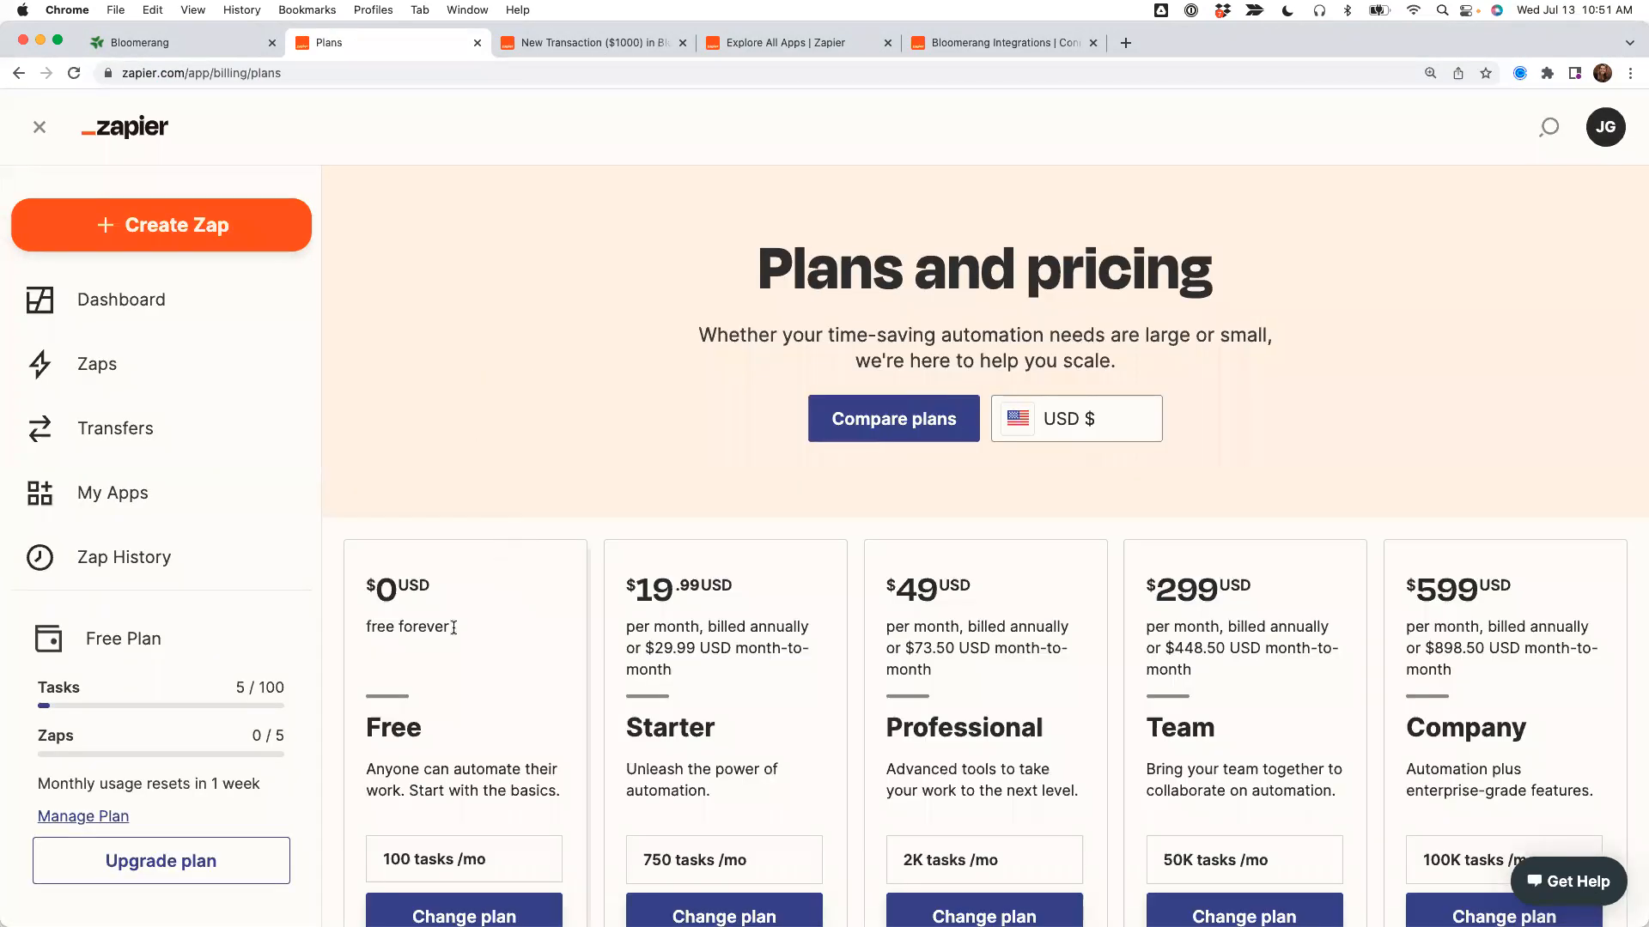
{"action": "scroll", "coordinate": [454, 628], "scroll_direction": "down", "scroll_amount": 5}
{"action": "scroll", "coordinate": [453, 634], "scroll_direction": "down", "scroll_amount": 5}
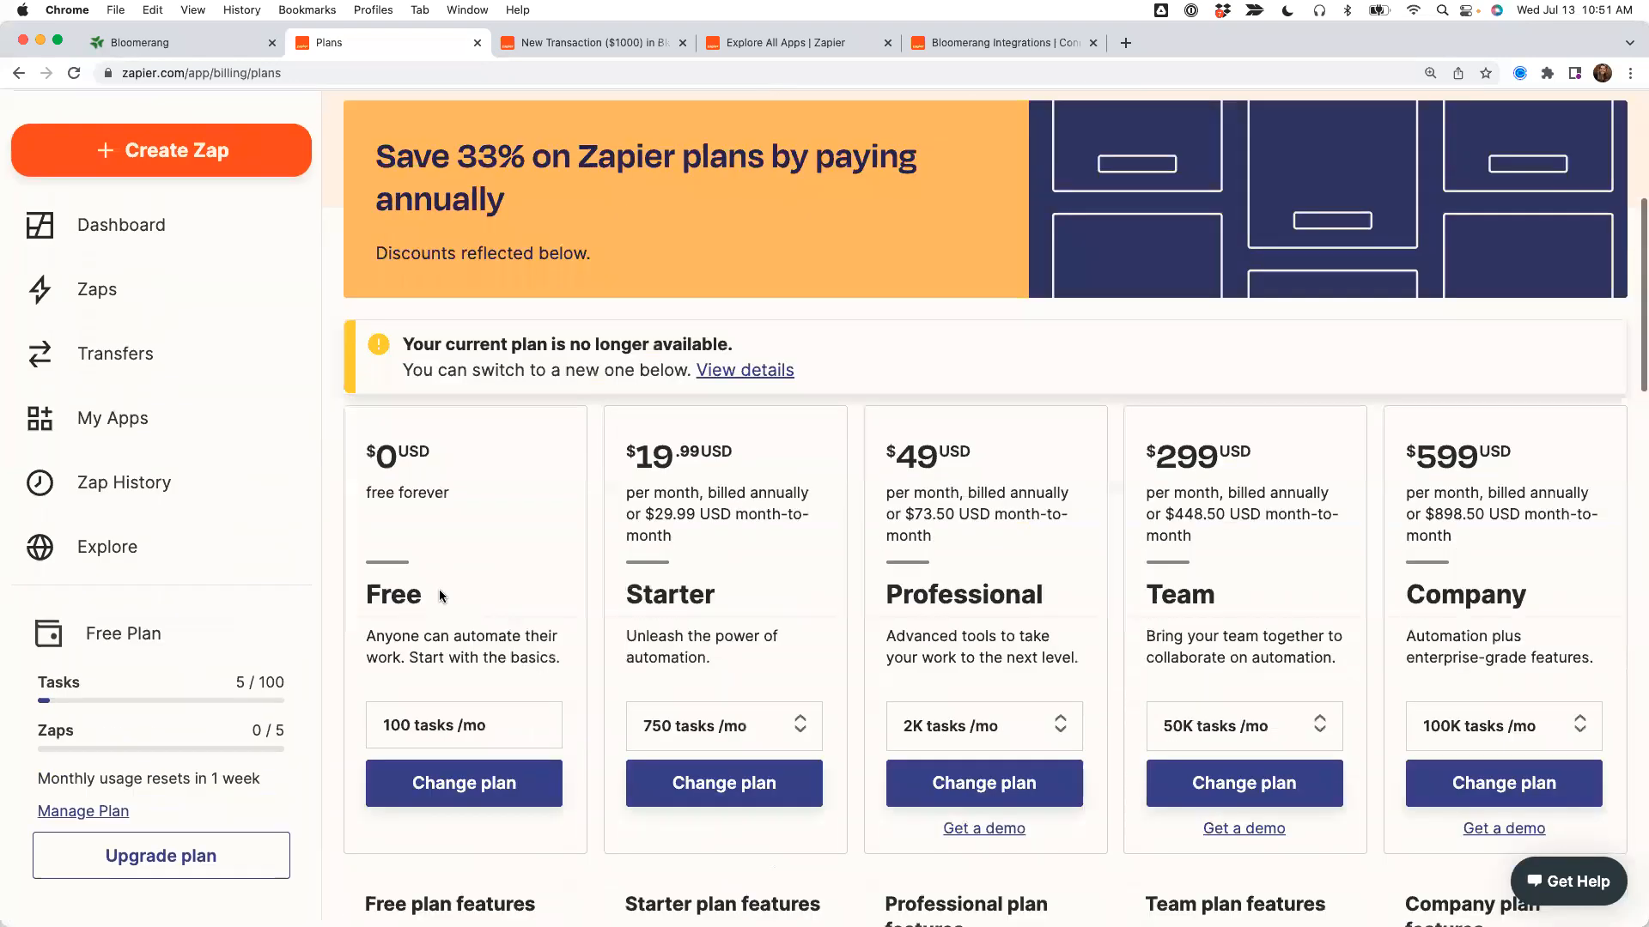
{"action": "scroll", "coordinate": [697, 339], "scroll_direction": "down", "scroll_amount": 1}
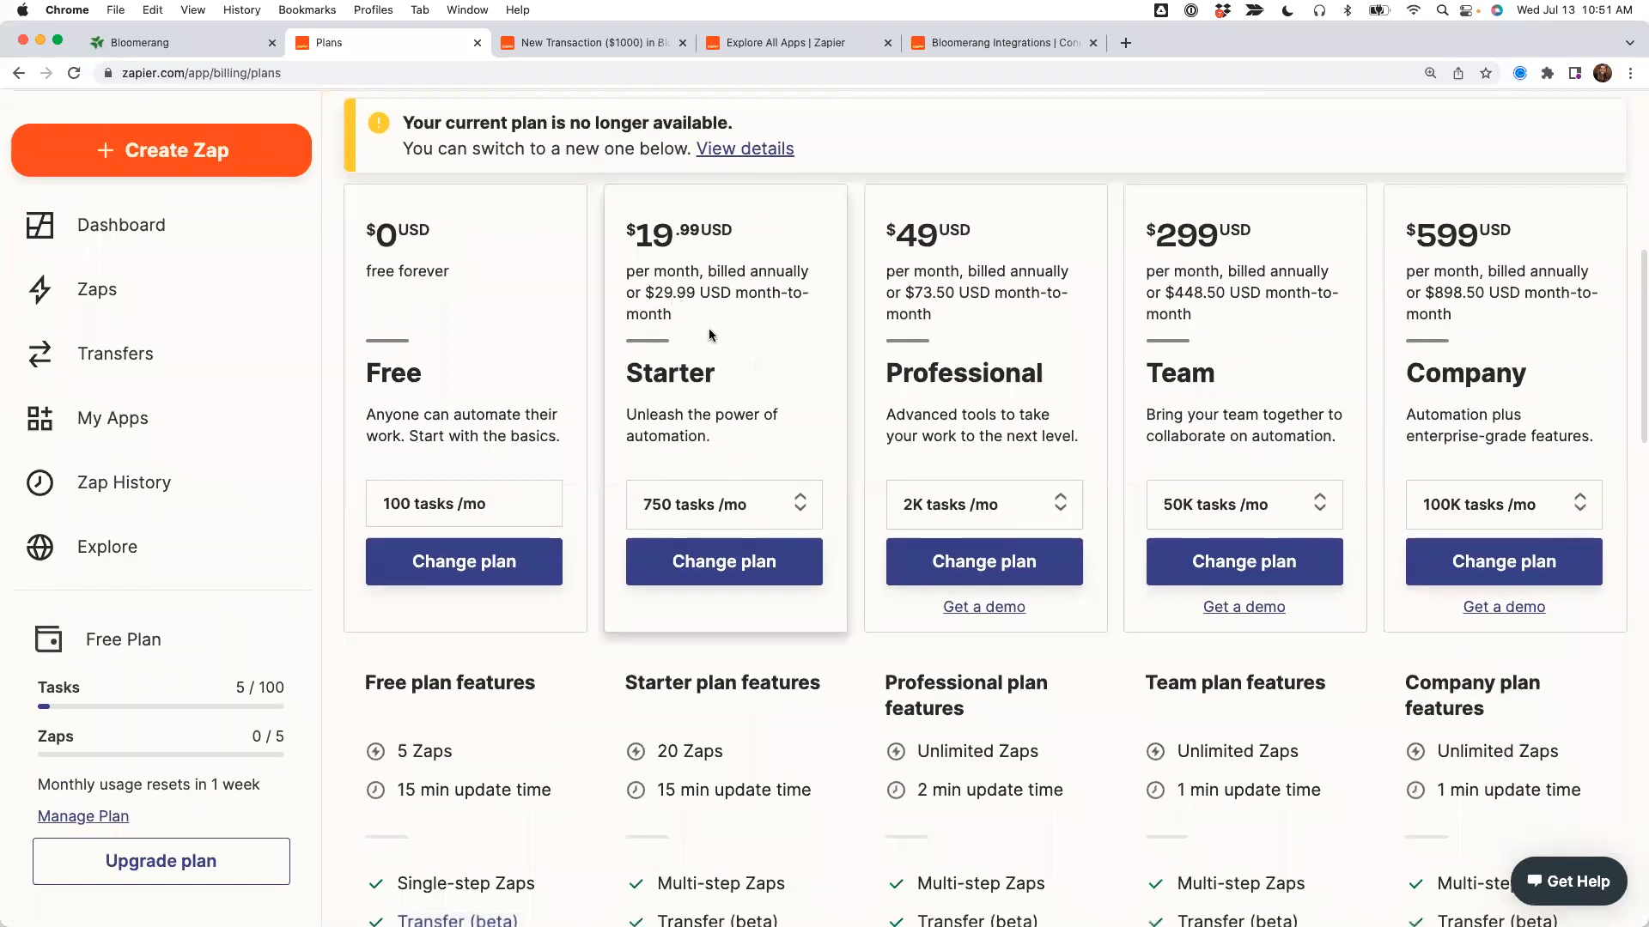
Compare the Starter and Professional plans, examining the monthly task tiers offered for each.
{"action": "left_click", "coordinate": [772, 504]}
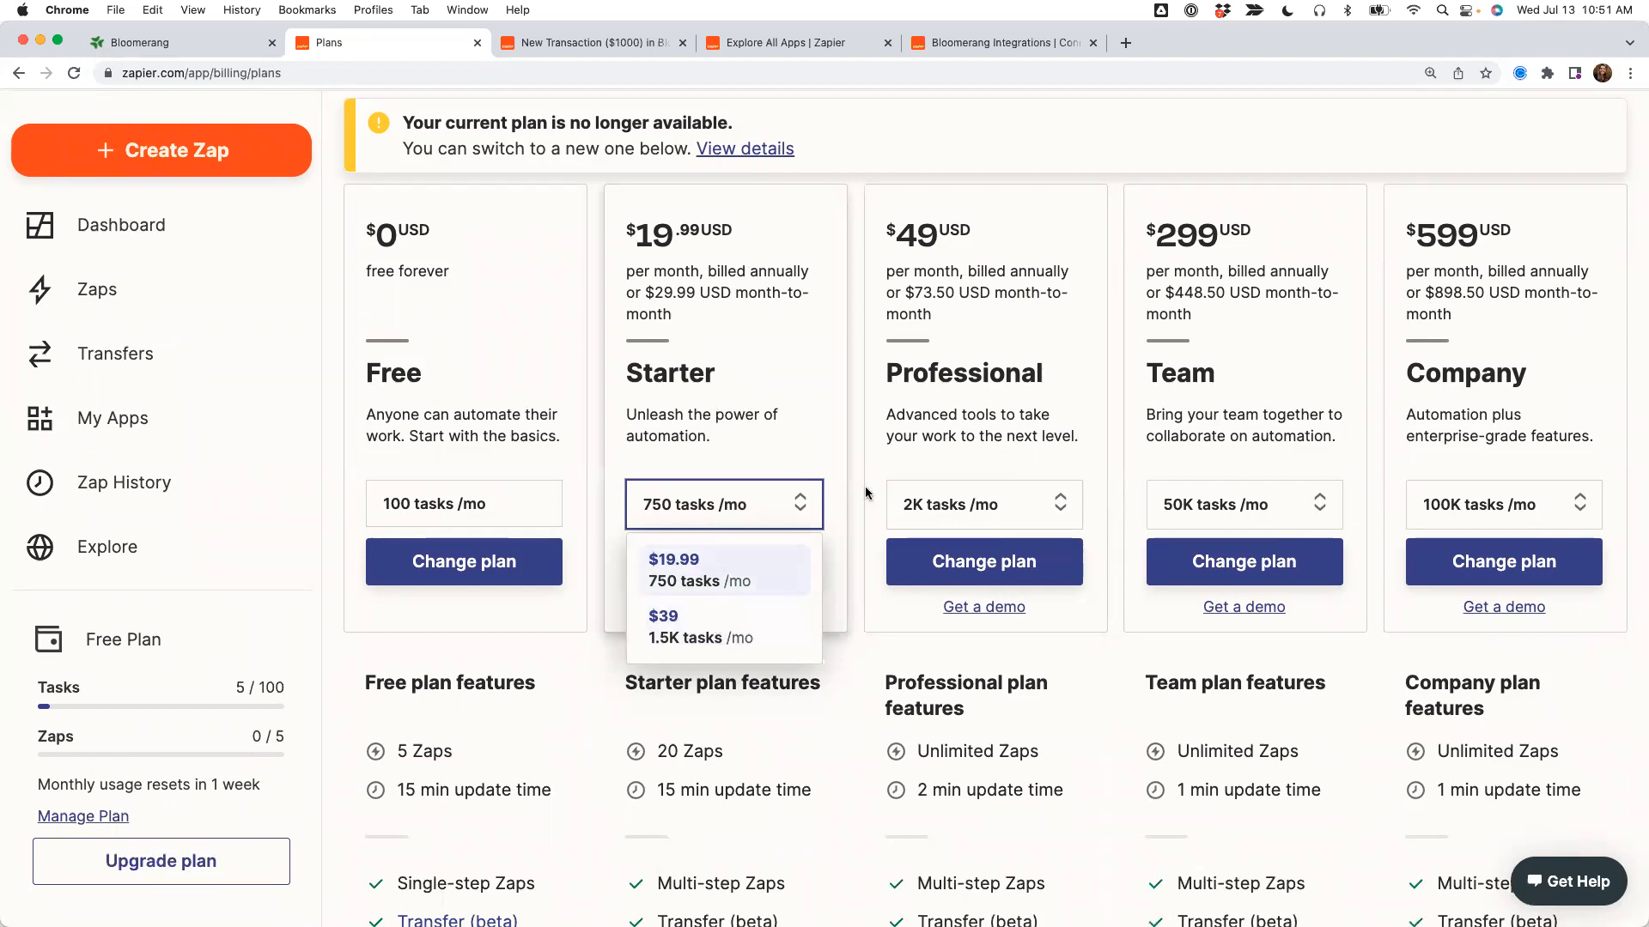
{"action": "left_click", "coordinate": [930, 418]}
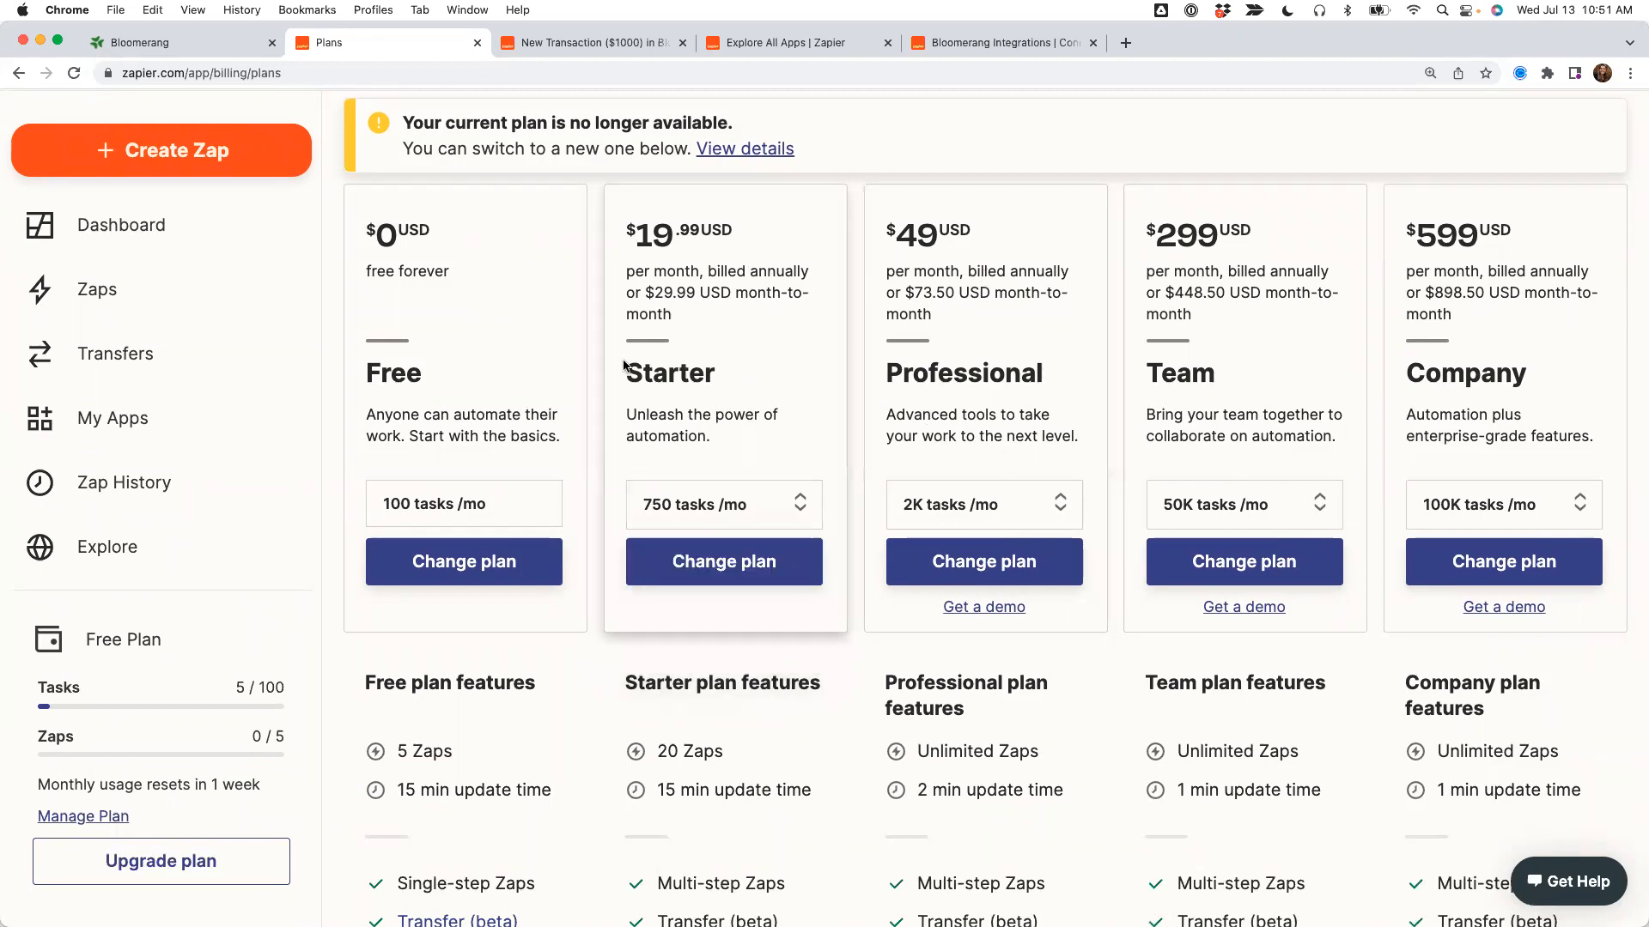
{"action": "left_click_drag", "start_coordinate": [640, 364], "coordinate": [712, 373]}
{"action": "left_click_drag", "start_coordinate": [889, 376], "coordinate": [1072, 382]}
{"action": "left_click", "coordinate": [970, 505]}
{"action": "scroll", "coordinate": [947, 593], "scroll_direction": "down", "scroll_amount": 5}
{"action": "scroll", "coordinate": [948, 597], "scroll_direction": "up", "scroll_amount": 5}
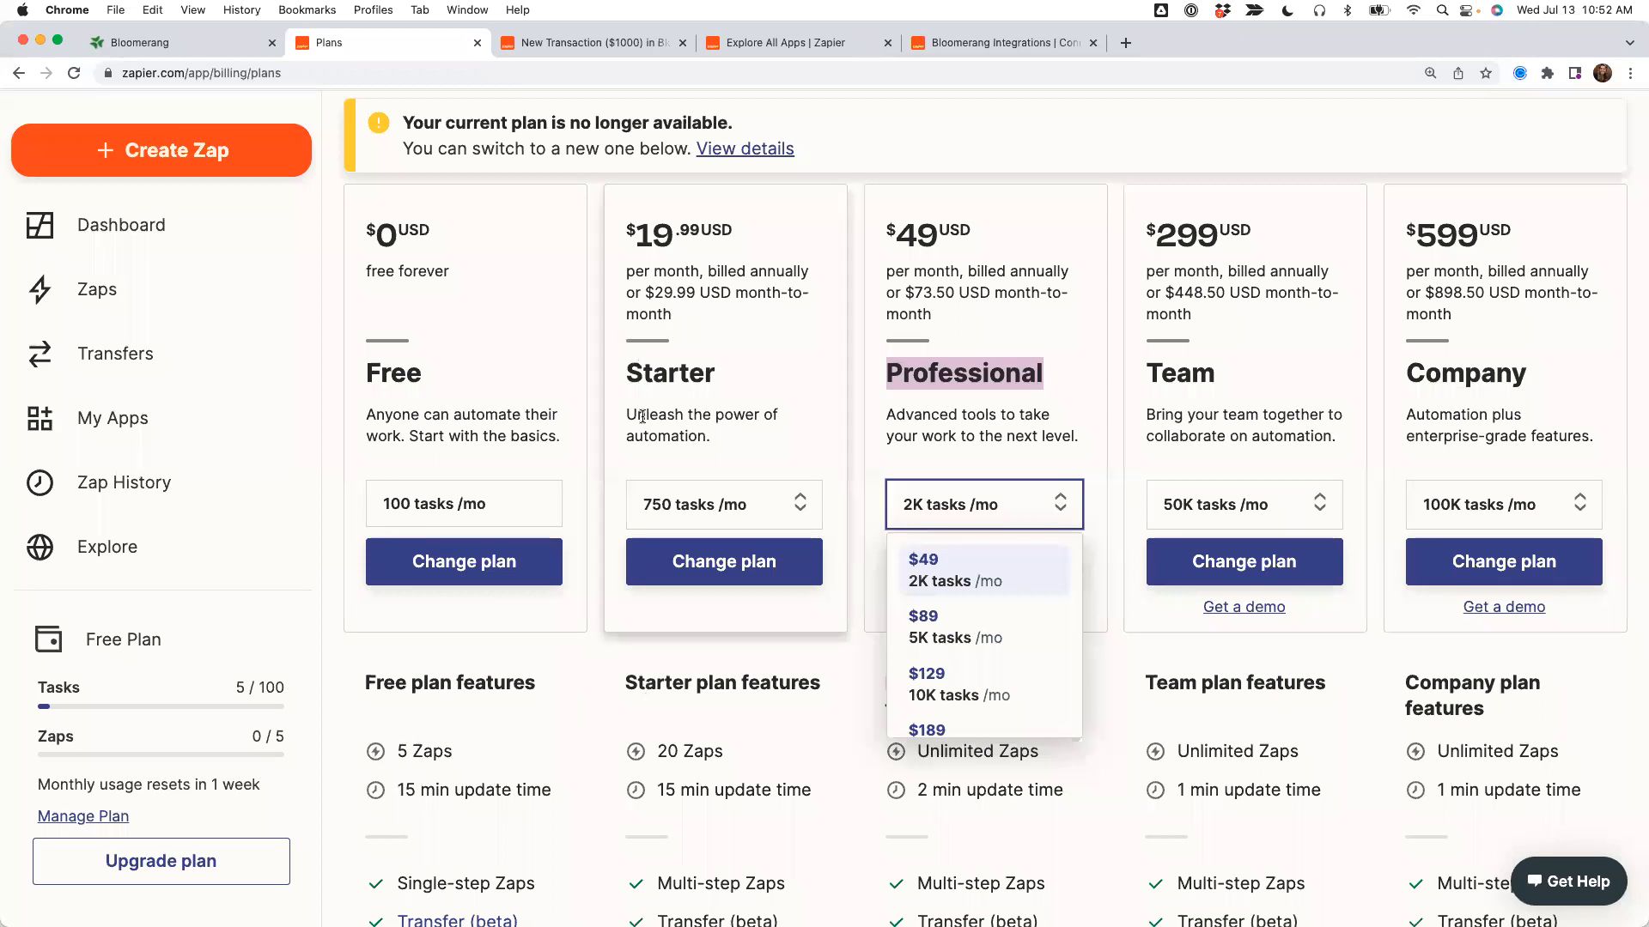
{"action": "left_click_drag", "start_coordinate": [631, 372], "coordinate": [737, 379]}
{"action": "left_click_drag", "start_coordinate": [886, 372], "coordinate": [1071, 381]}
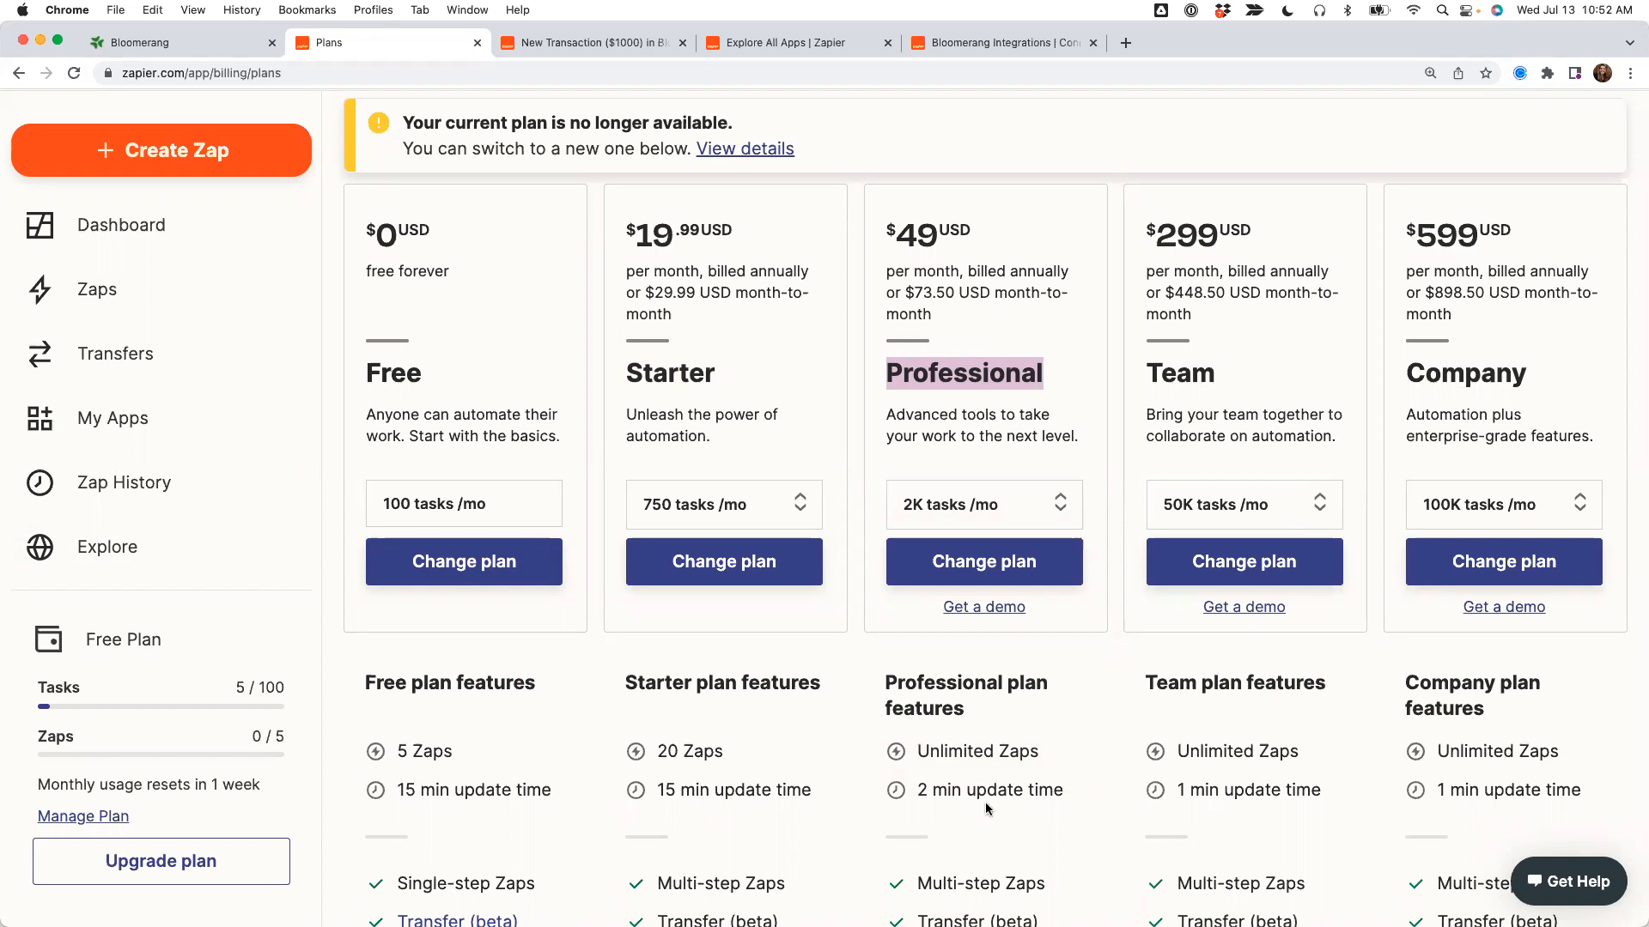
{"action": "key", "text": "ctrl+Right"}
{"action": "key", "text": "Right"}
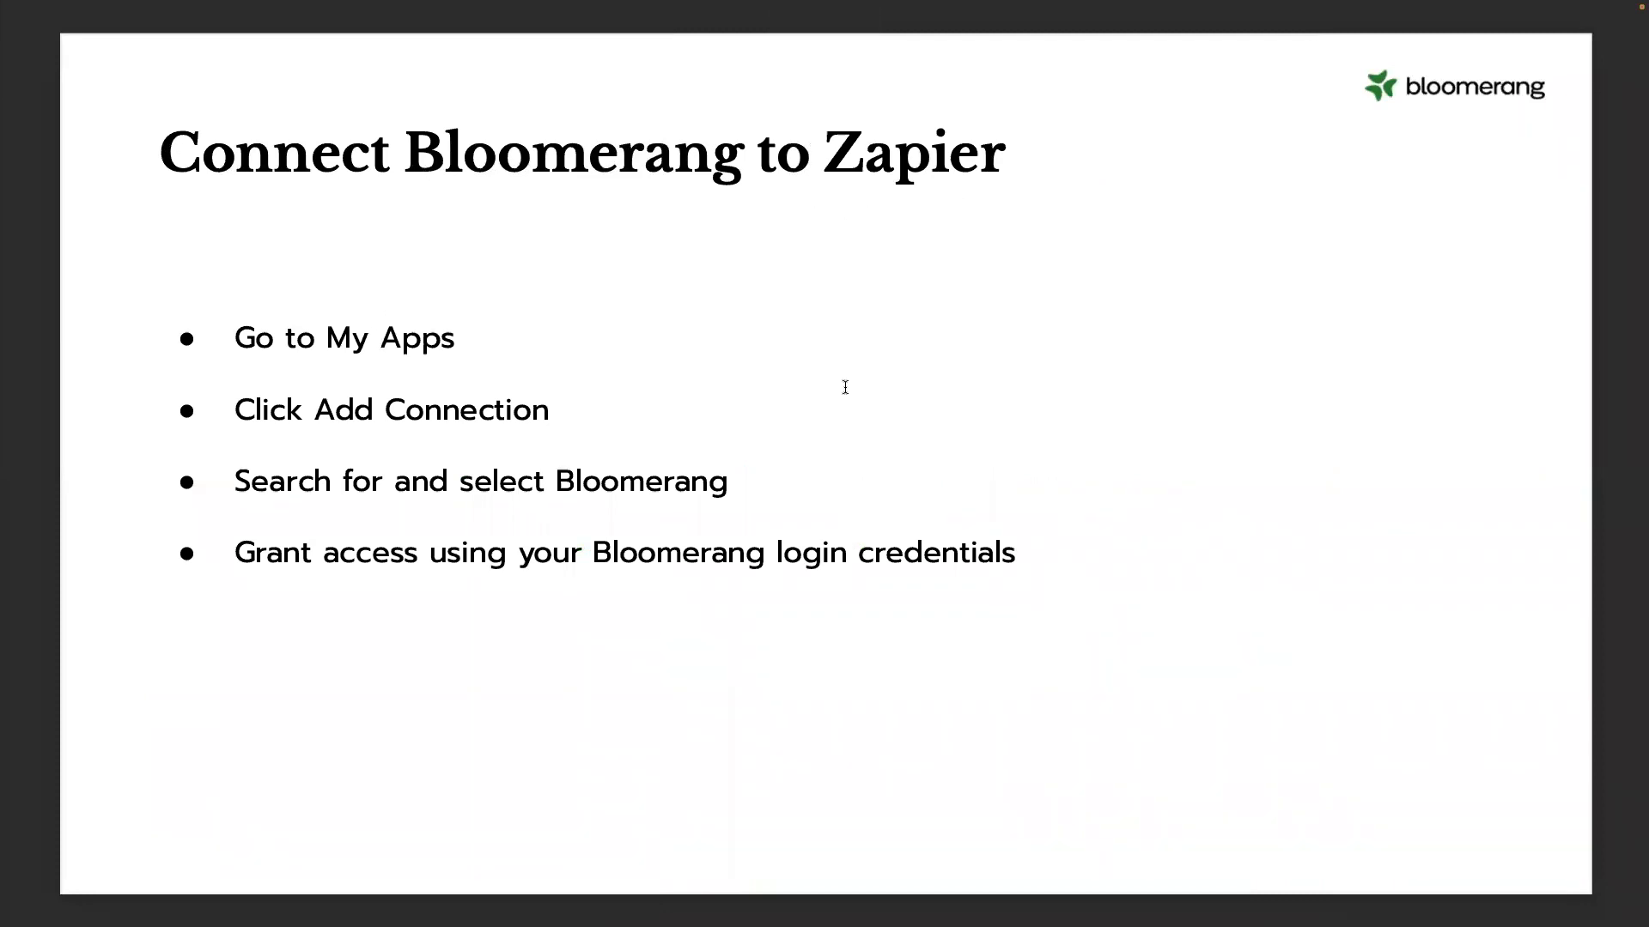
{"action": "key", "text": "ctrl+Left"}
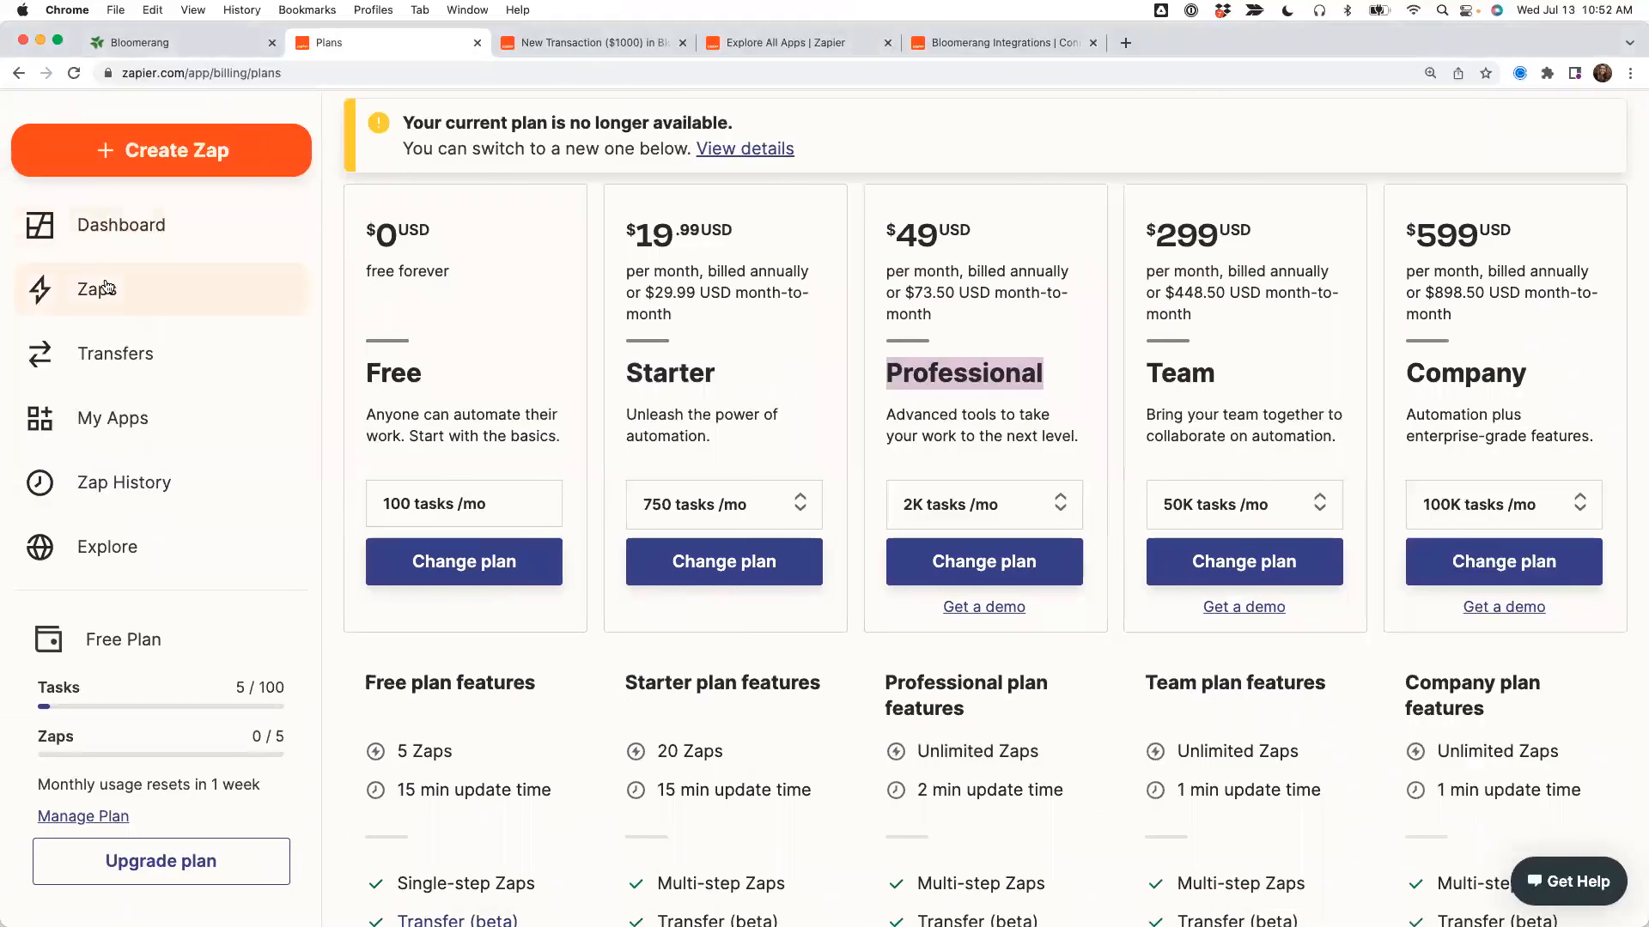
Open My Apps from the Zapier dashboard and start adding a new Bloomerang connection.
{"action": "left_click", "coordinate": [135, 226]}
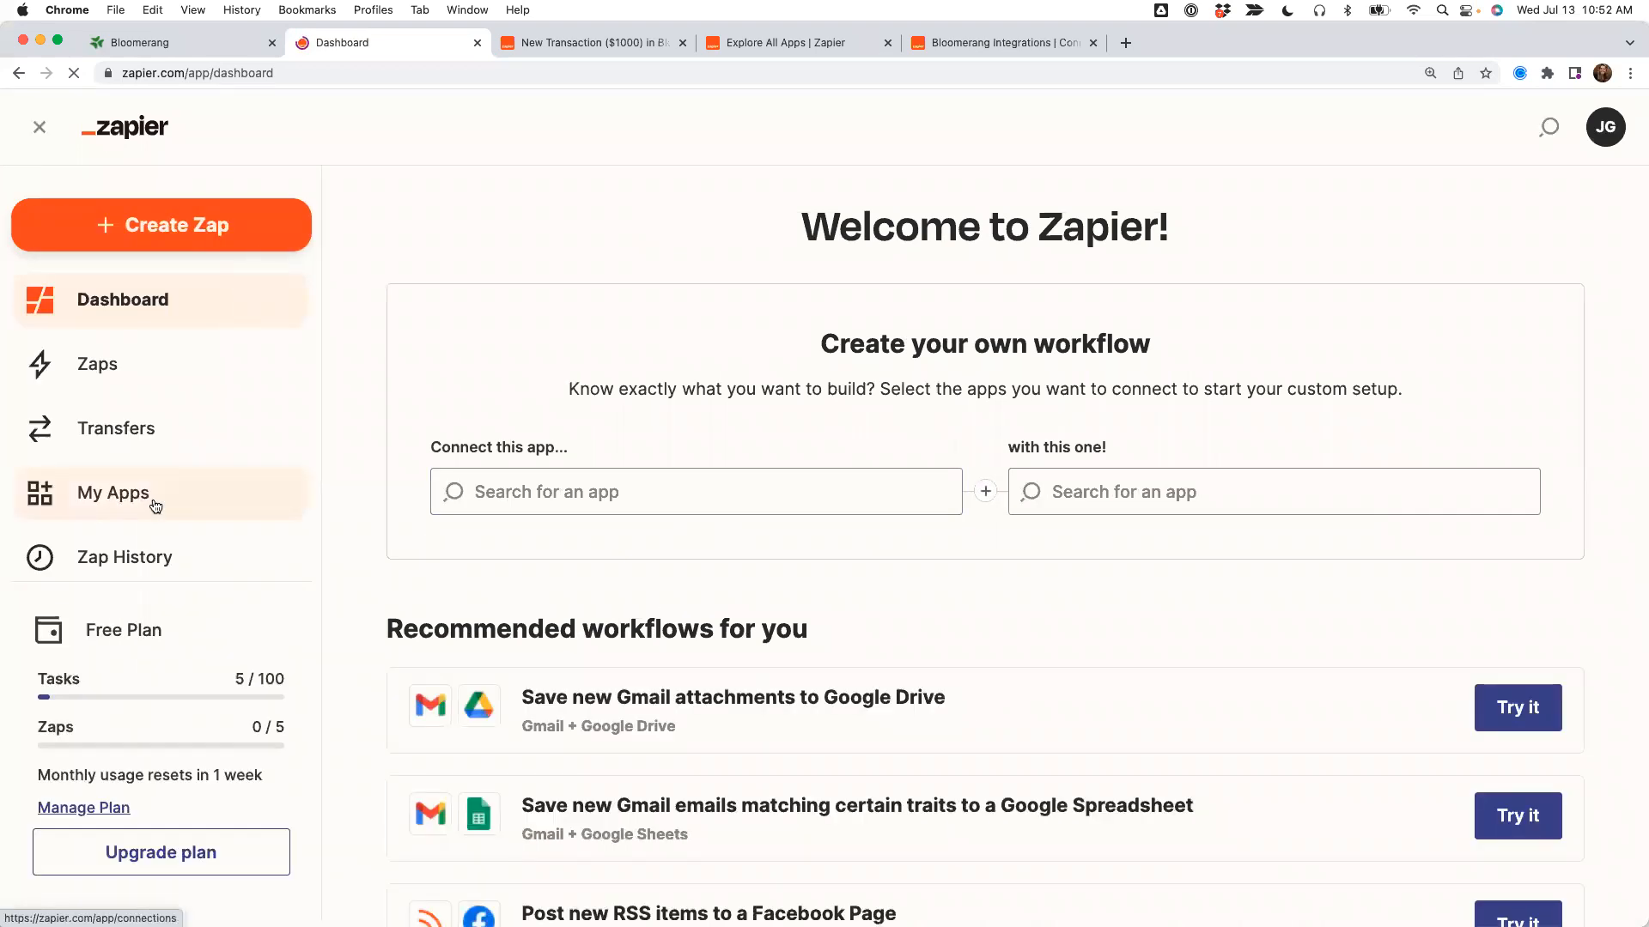
{"action": "left_click", "coordinate": [133, 500]}
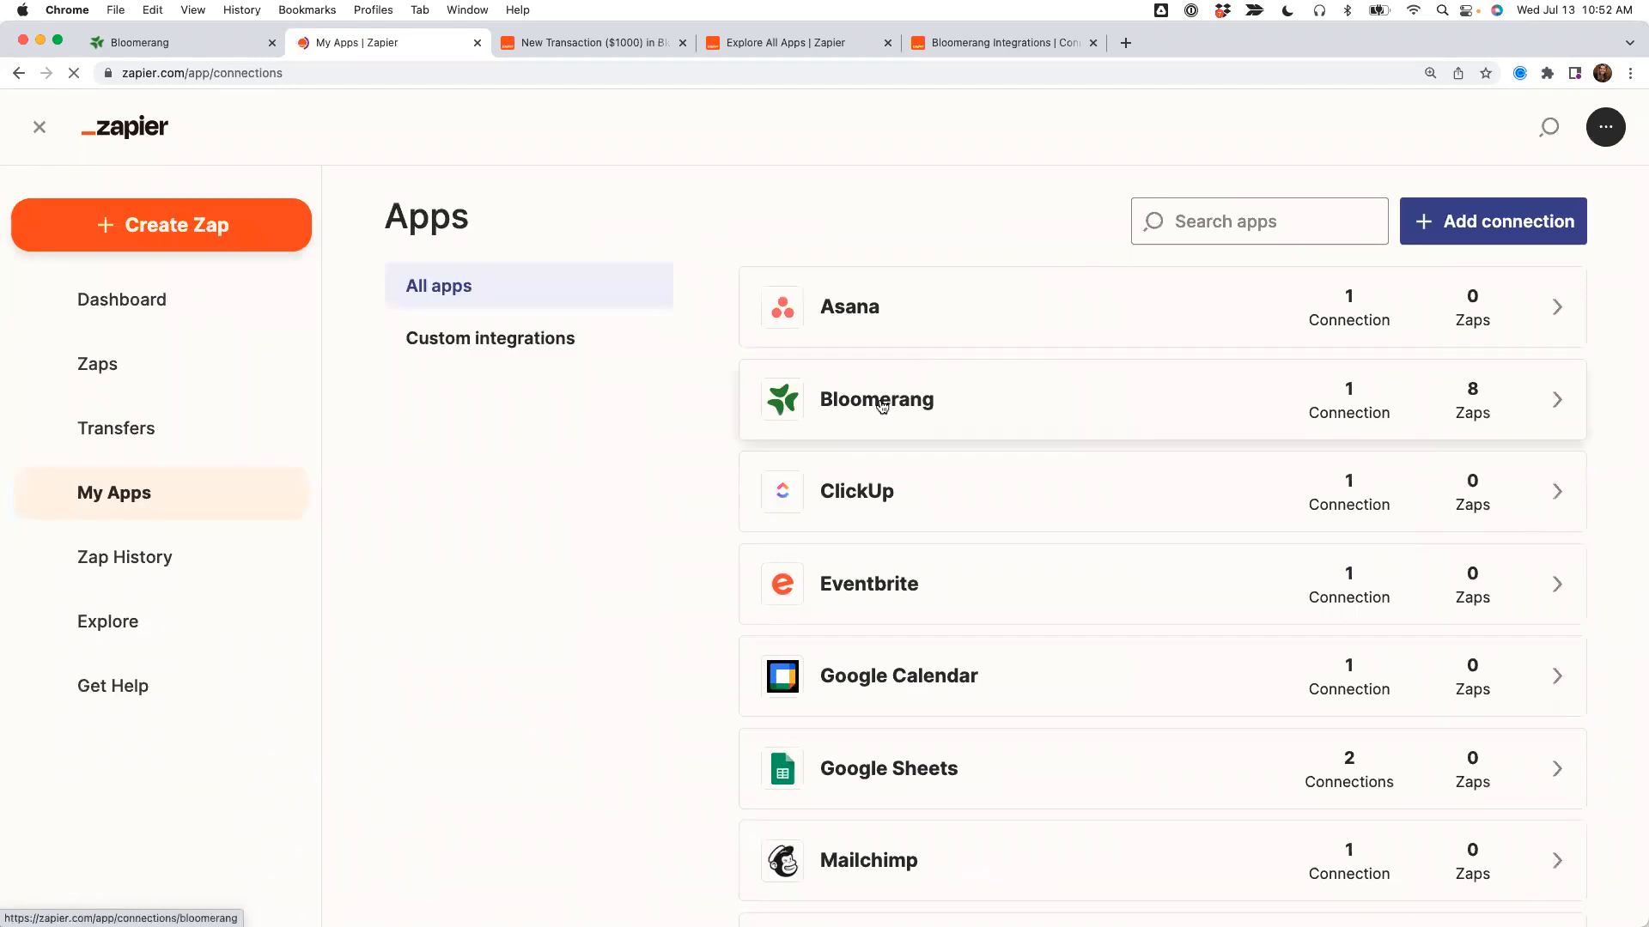
{"action": "left_click", "coordinate": [1465, 226]}
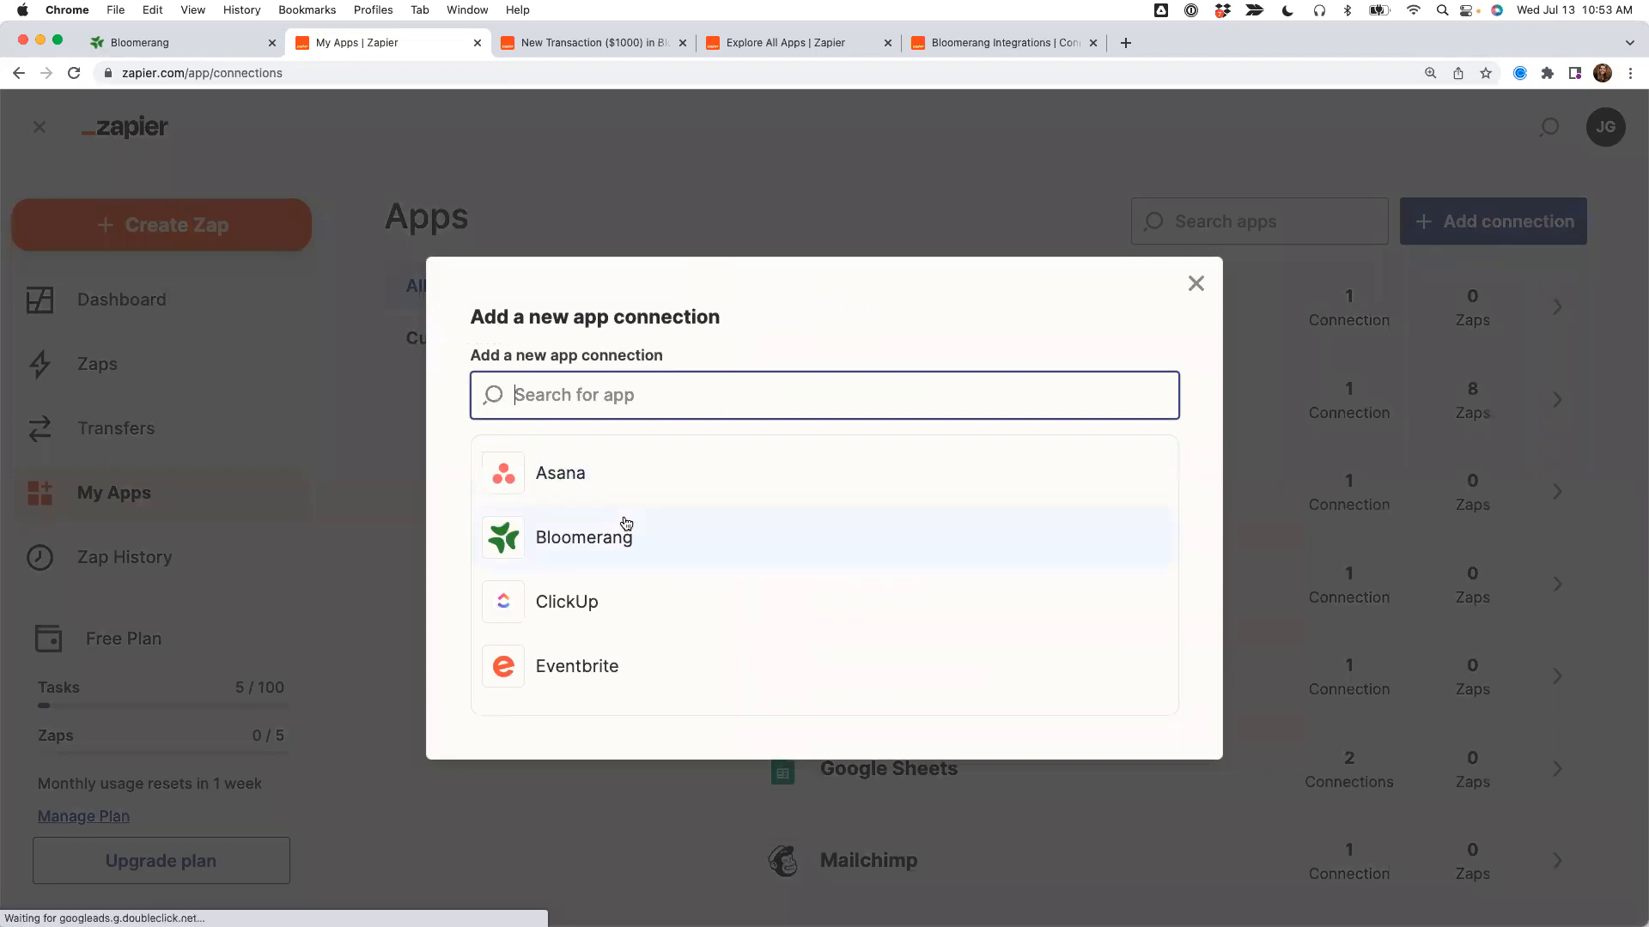
{"action": "left_click", "coordinate": [553, 539]}
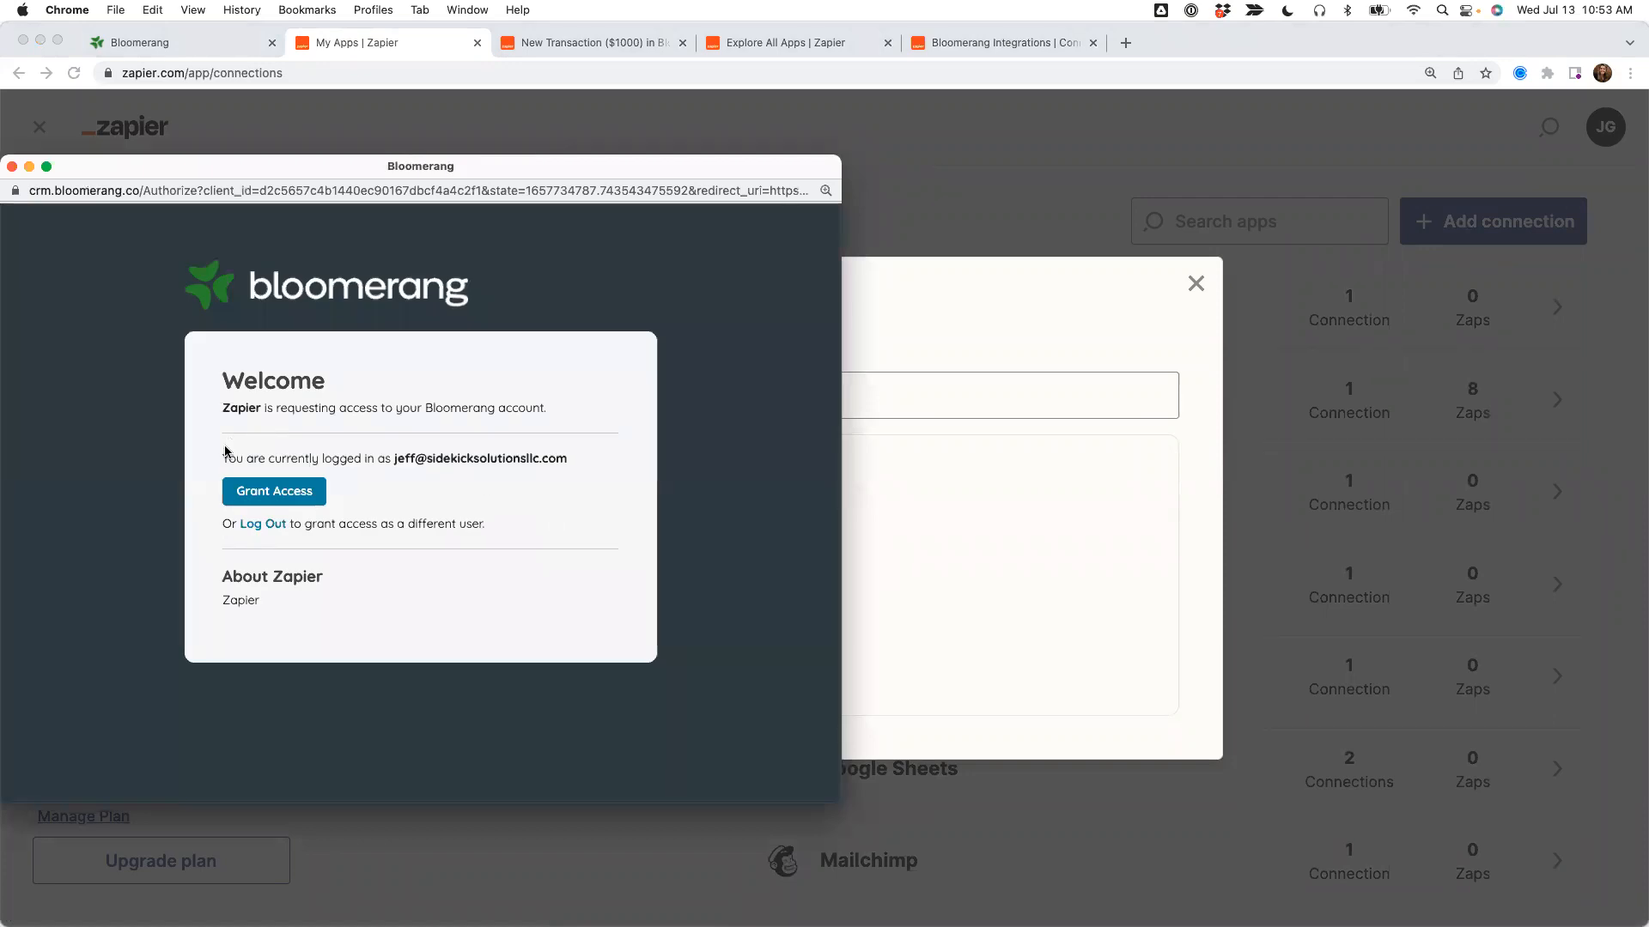
Log out of the current user in Bloomerang's access request, inspect the username and password fields, and cancel the new connection.
{"action": "left_click_drag", "start_coordinate": [225, 454], "coordinate": [584, 465]}
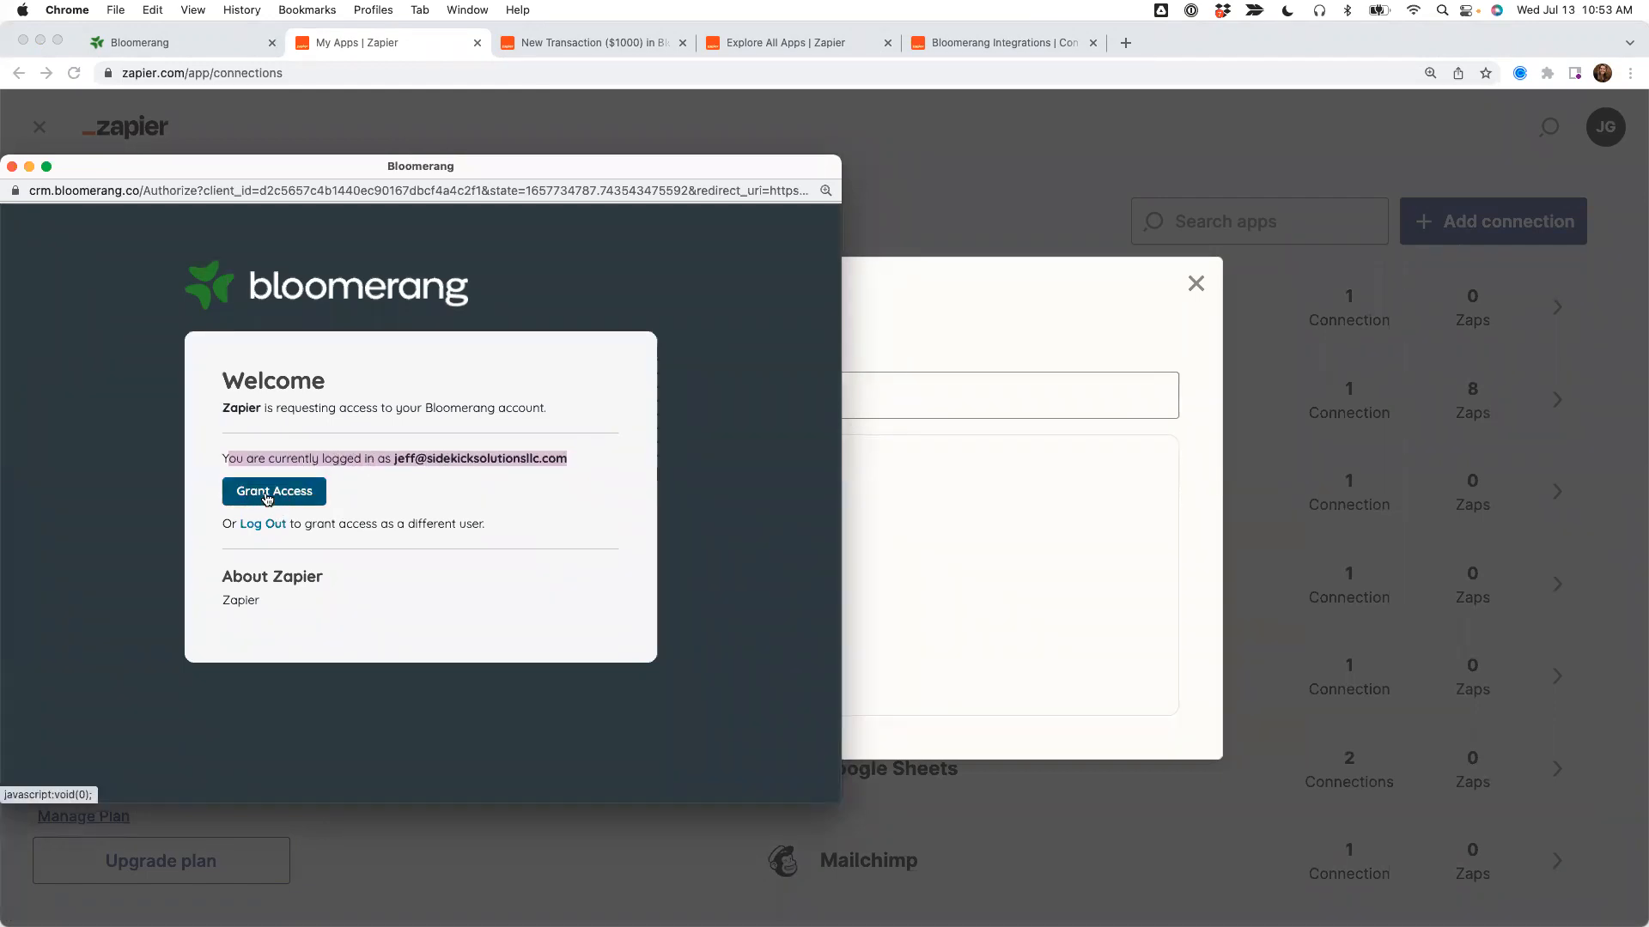
{"action": "left_click", "coordinate": [267, 496]}
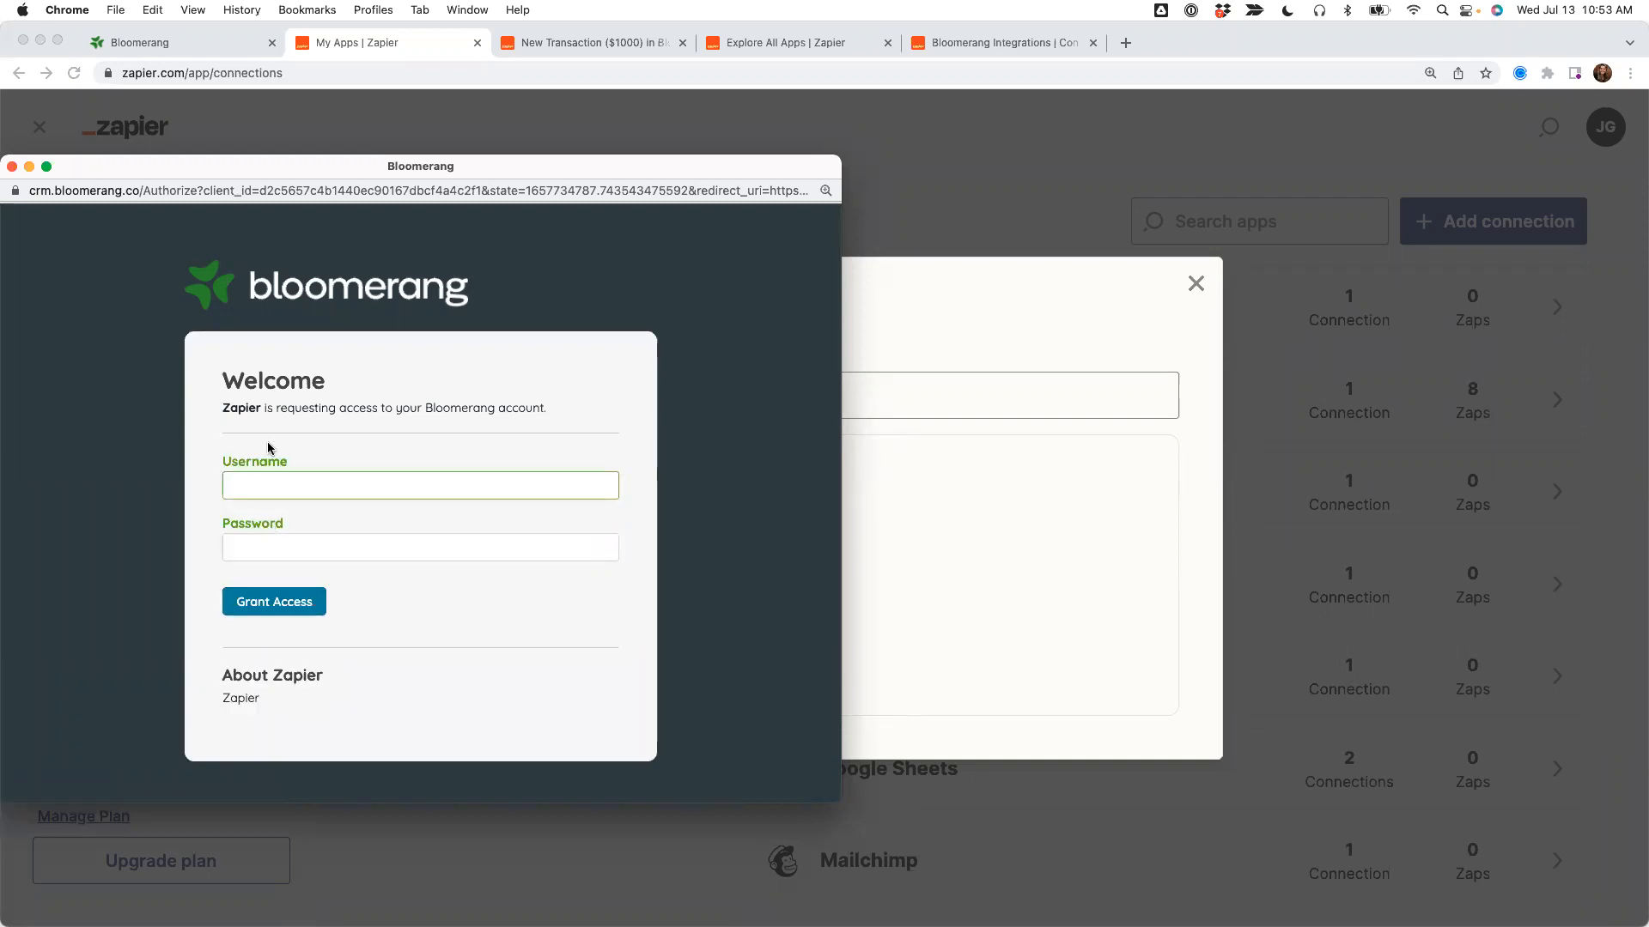
{"action": "left_click_drag", "start_coordinate": [222, 466], "coordinate": [302, 531]}
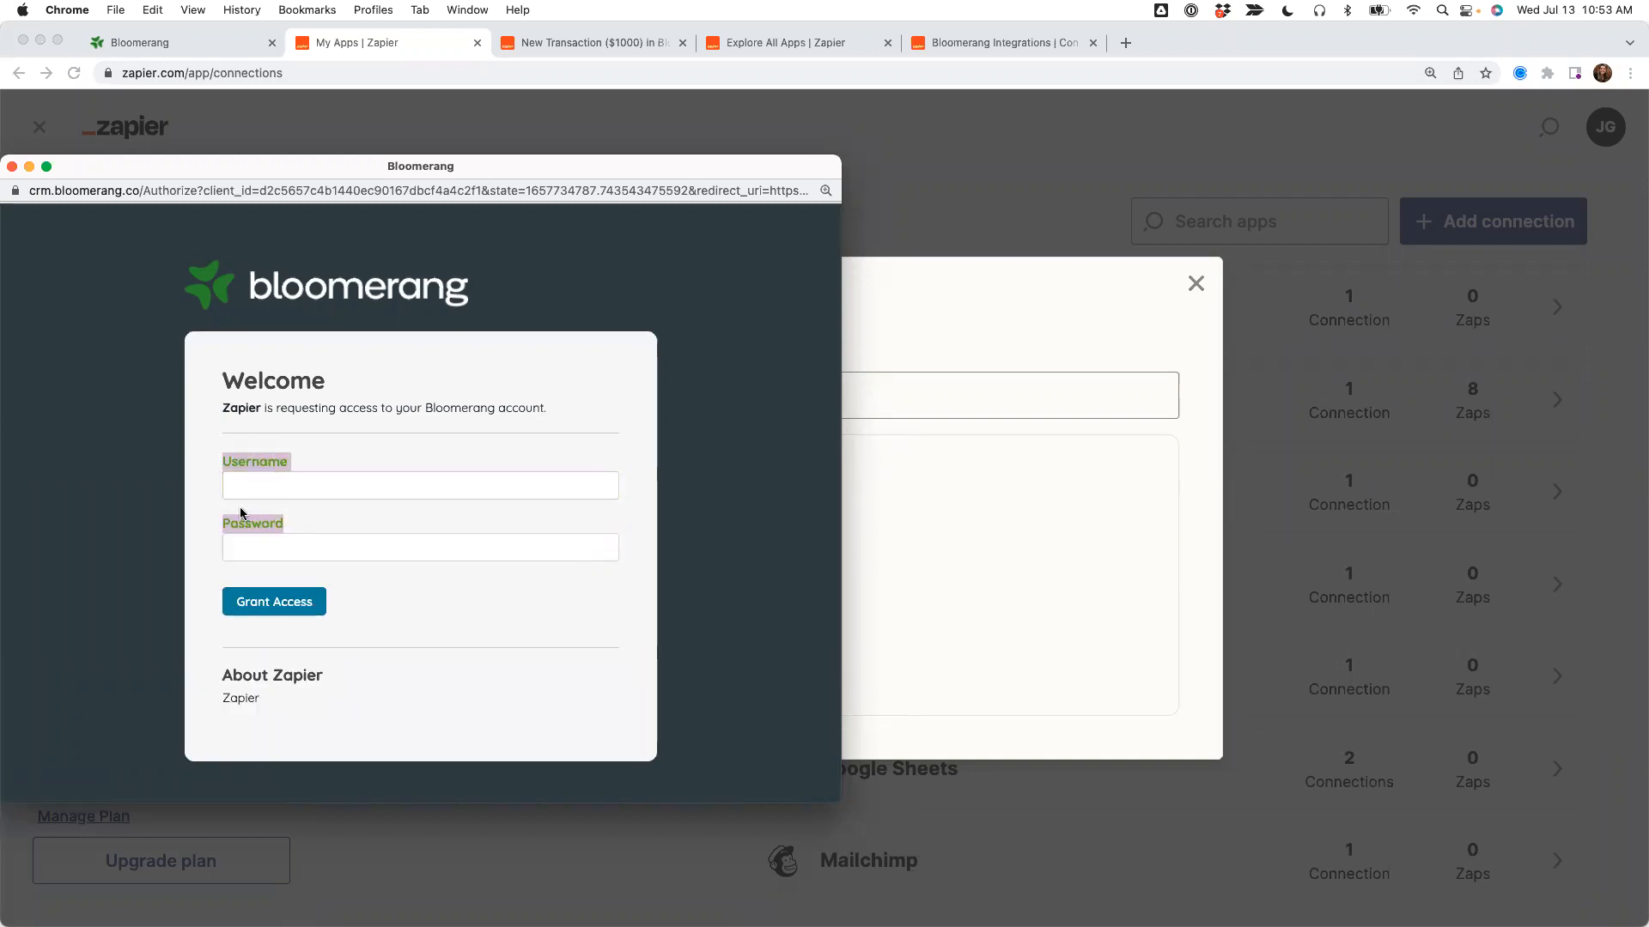
{"action": "left_click", "coordinate": [230, 479]}
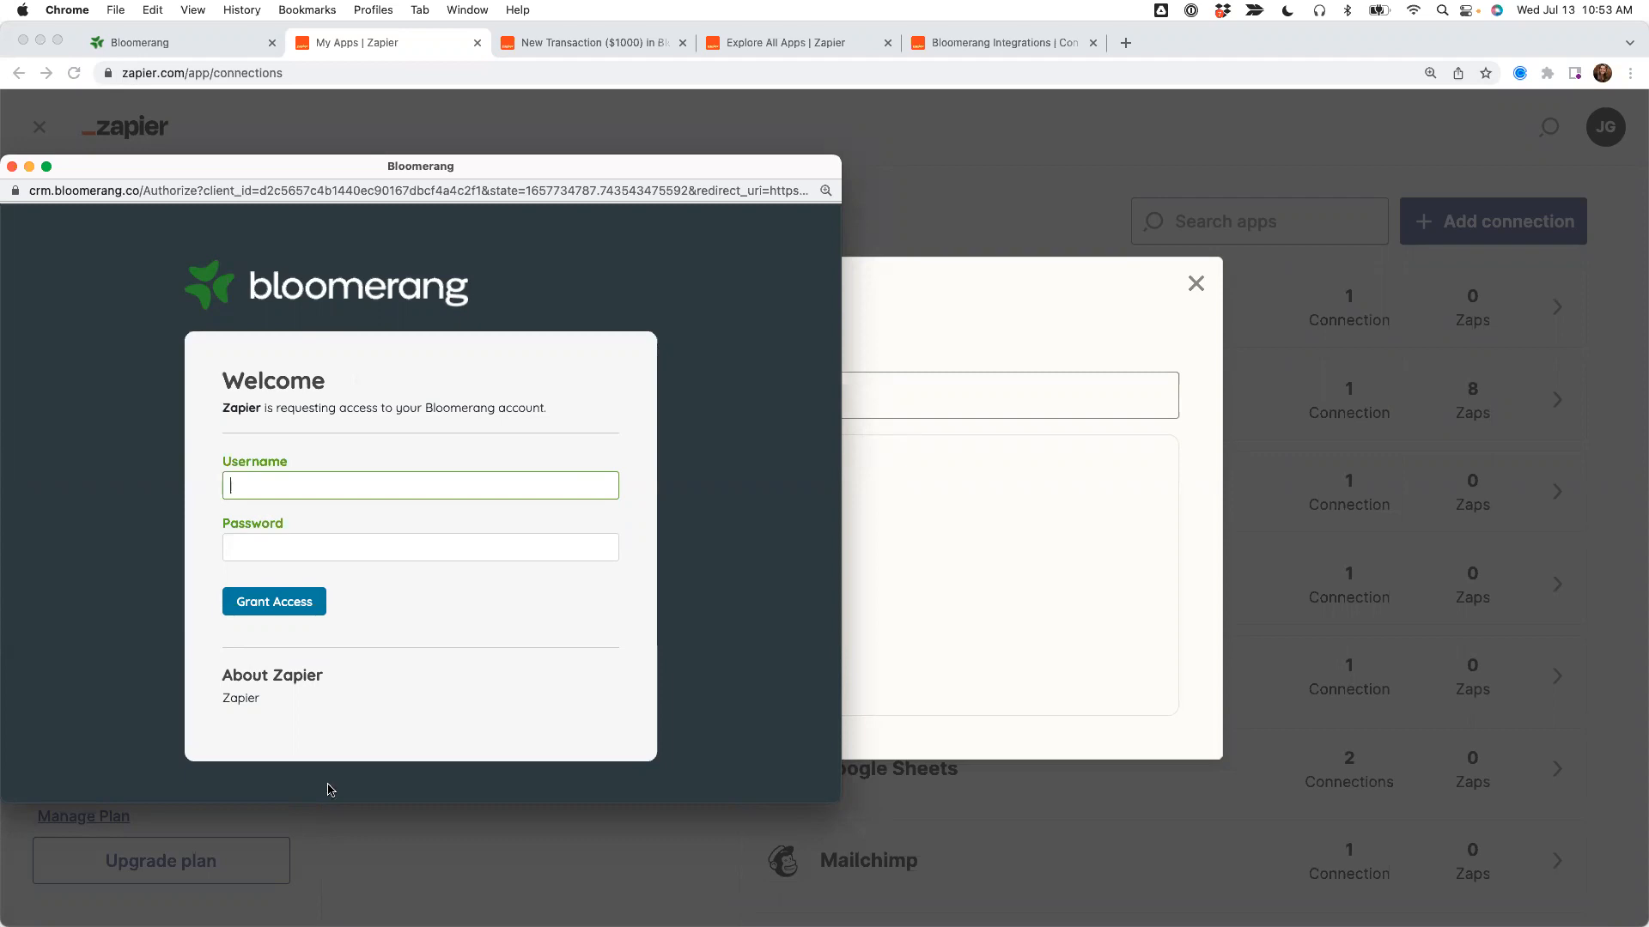
{"action": "left_click", "coordinate": [11, 167]}
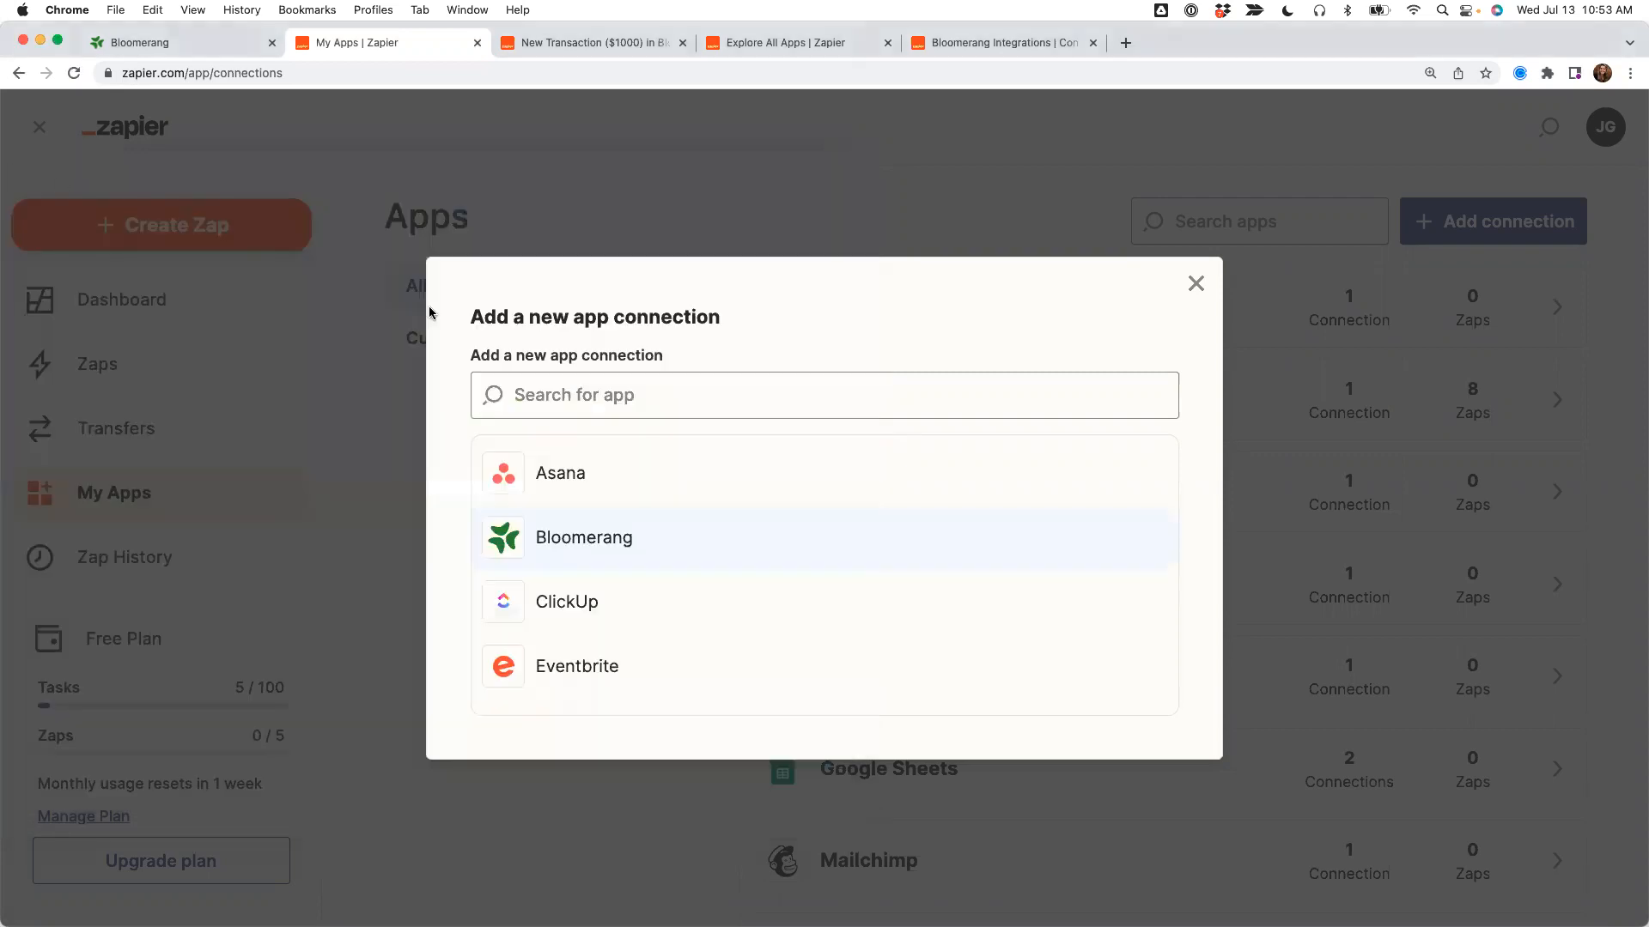
{"action": "left_click", "coordinate": [1189, 285]}
Switch to the slide presentation and advance to the Explore Zapier slide.
{"action": "key", "text": "ctrl+Right"}
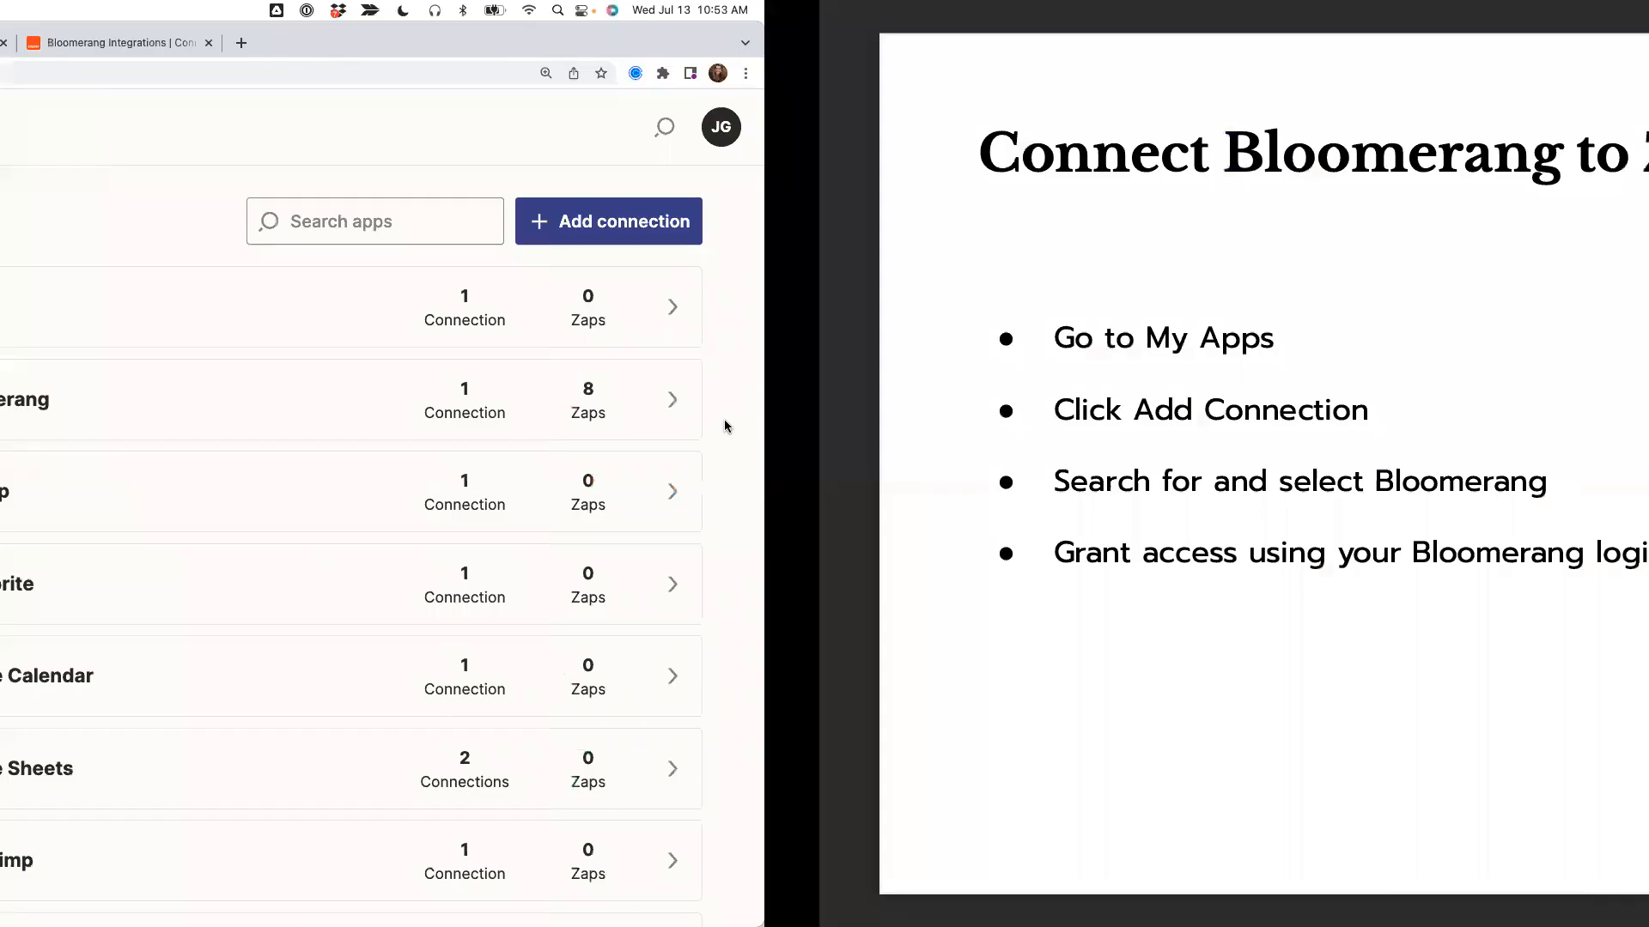
{"action": "key", "text": "Right"}
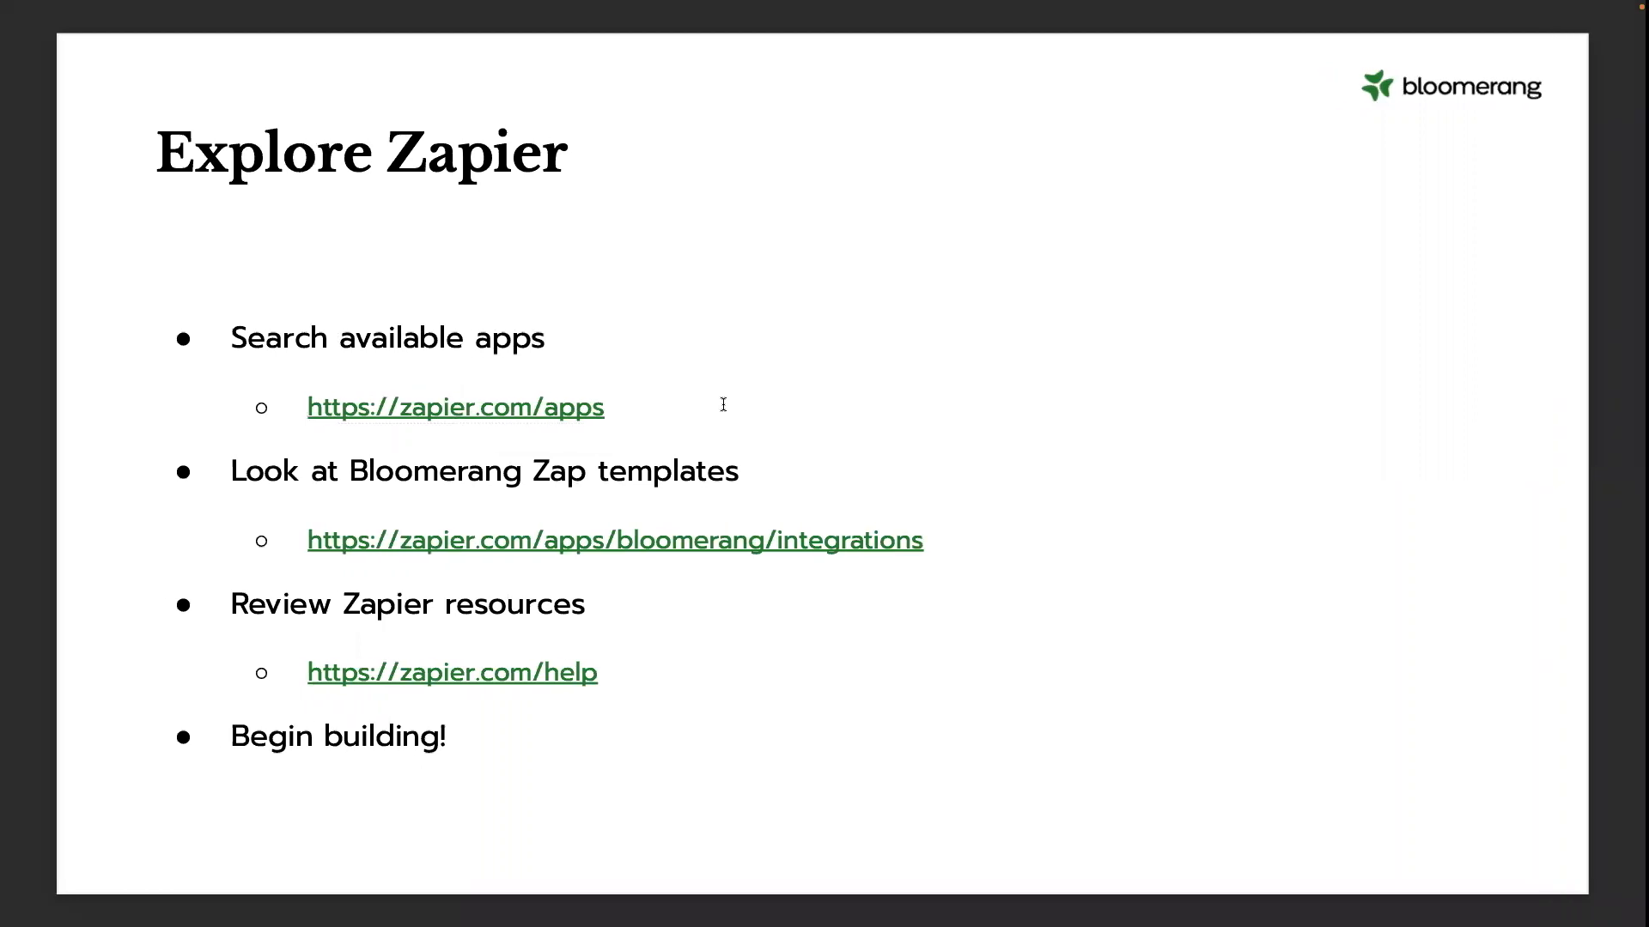
Switch back to Chrome, search Zapier's Explore All Apps page for "Bloomerang" and open its integrations page.
{"action": "key", "text": "ctrl+Left"}
{"action": "left_click", "coordinate": [790, 46]}
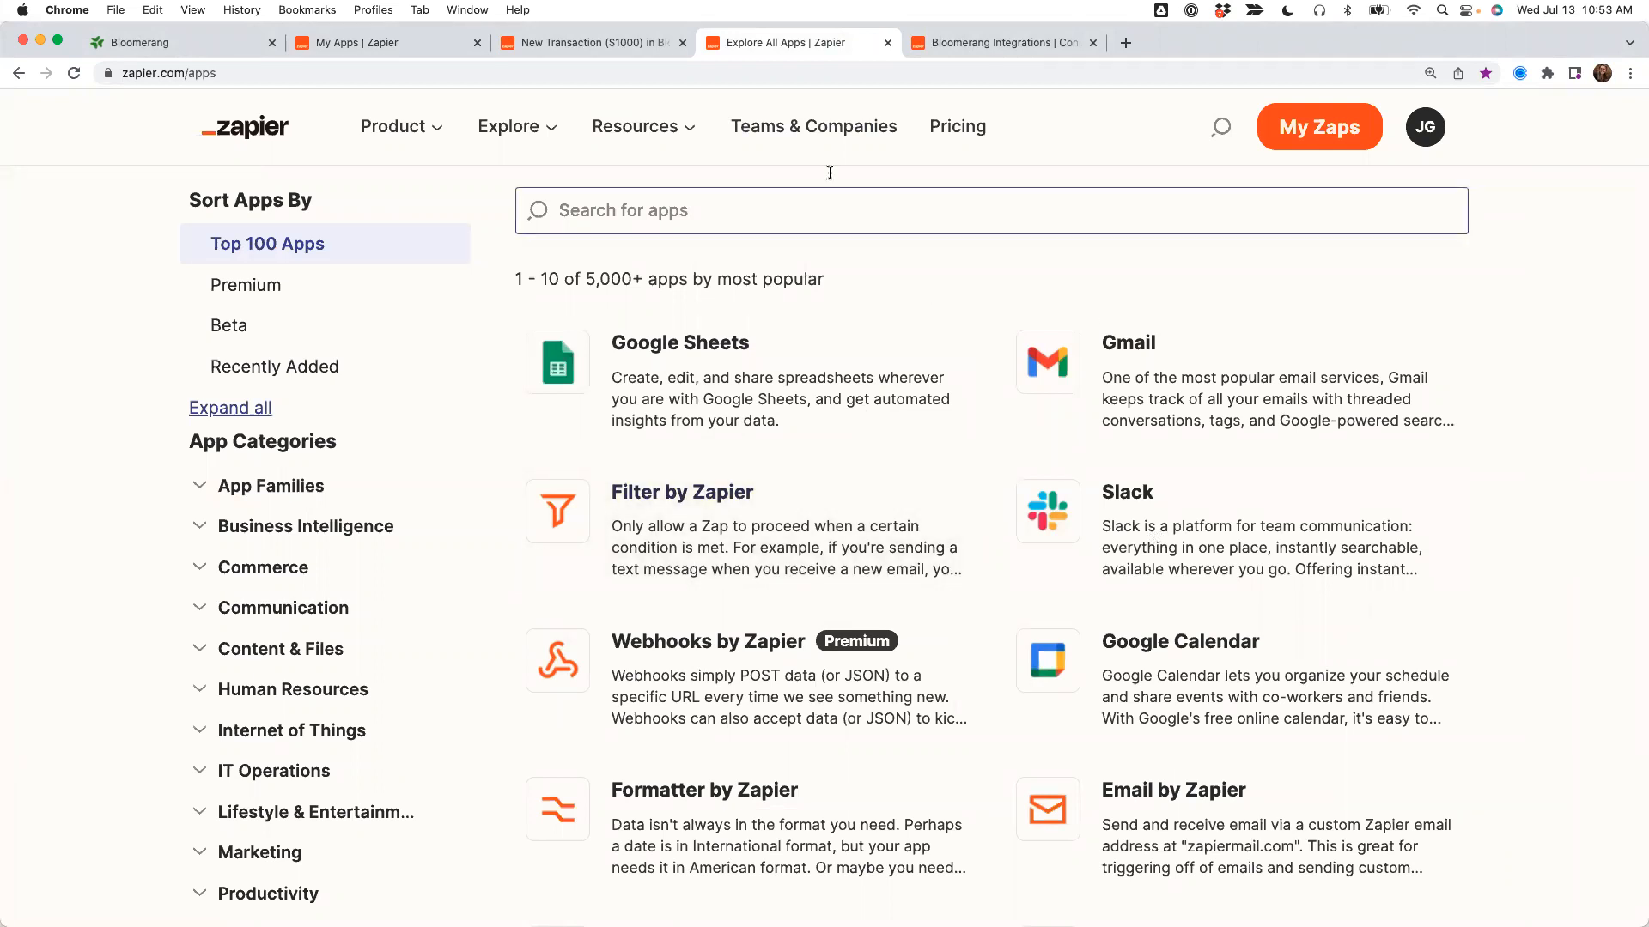
{"action": "left_click", "coordinate": [797, 205]}
{"action": "type", "text": "Bloomerang"}
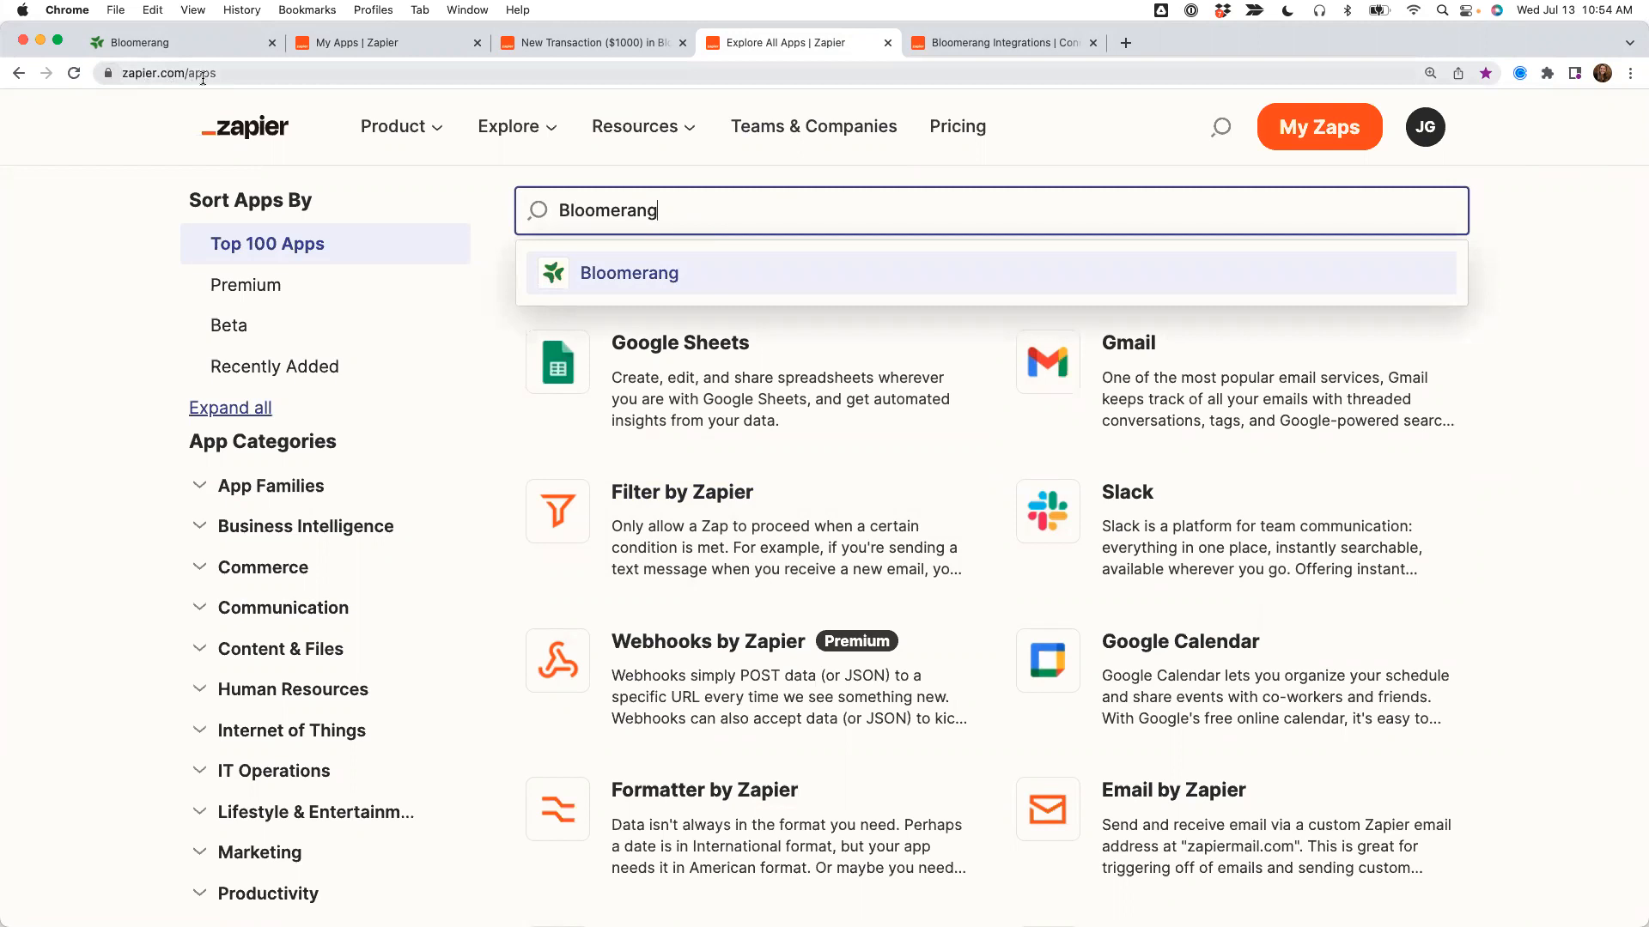
{"action": "left_click", "coordinate": [642, 287]}
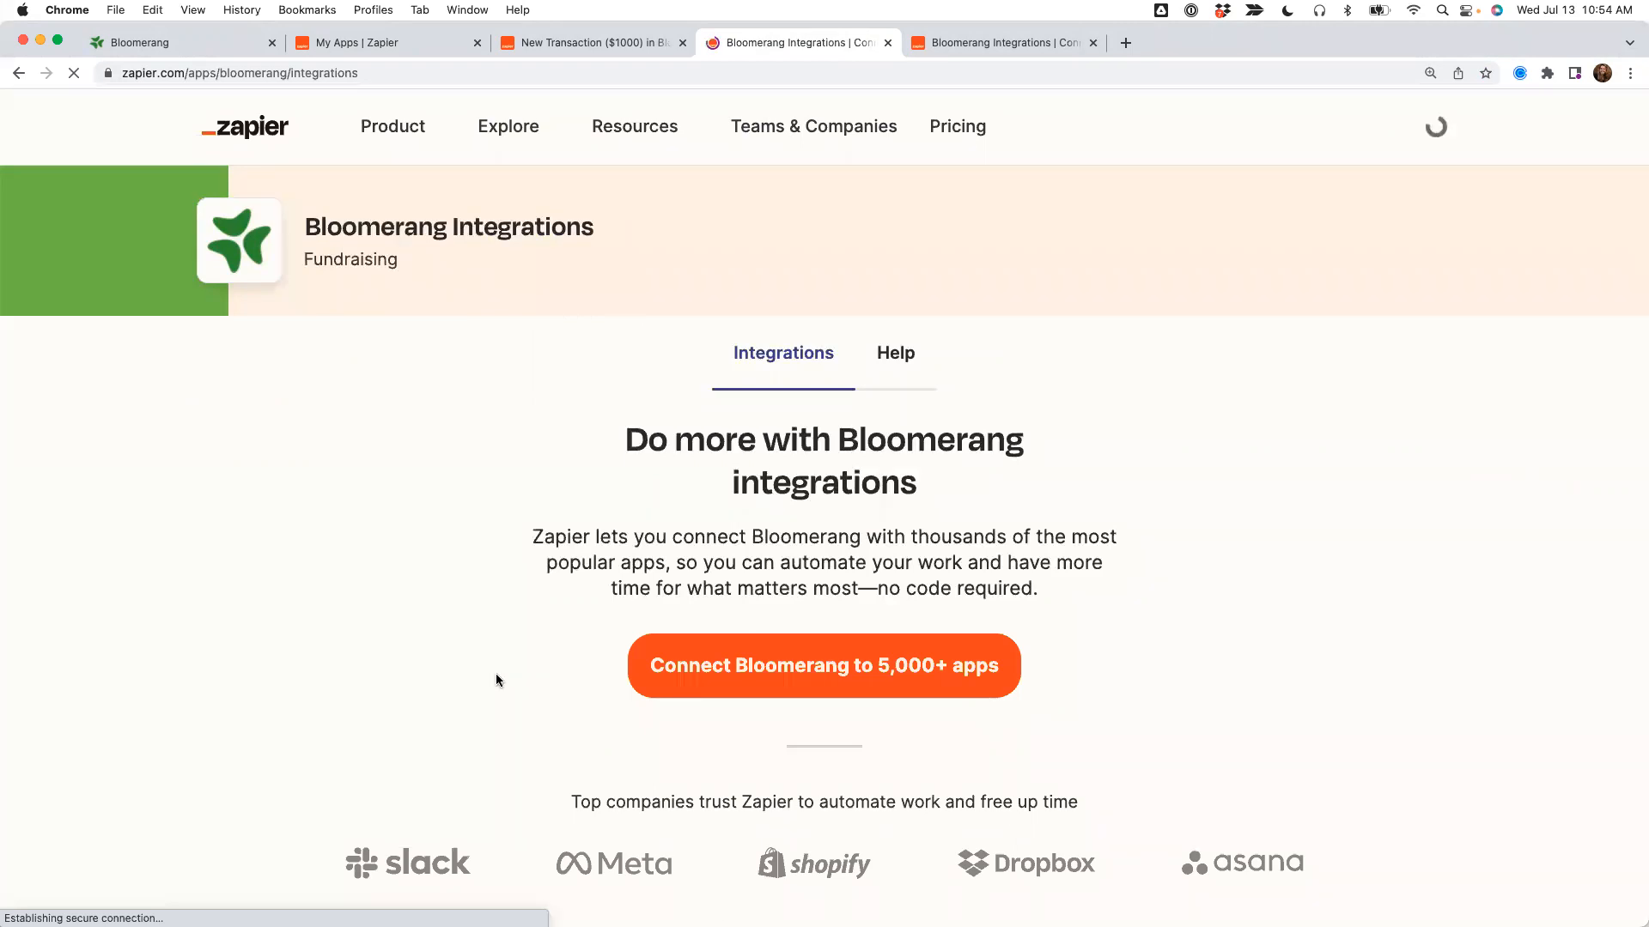
Examine the Zap templates under Popular ways to use Bloomerang workflows, and return to the Explore Zapier slide.
{"action": "scroll", "coordinate": [496, 674], "scroll_direction": "down", "scroll_amount": 7}
{"action": "scroll", "coordinate": [497, 680], "scroll_direction": "down", "scroll_amount": 15}
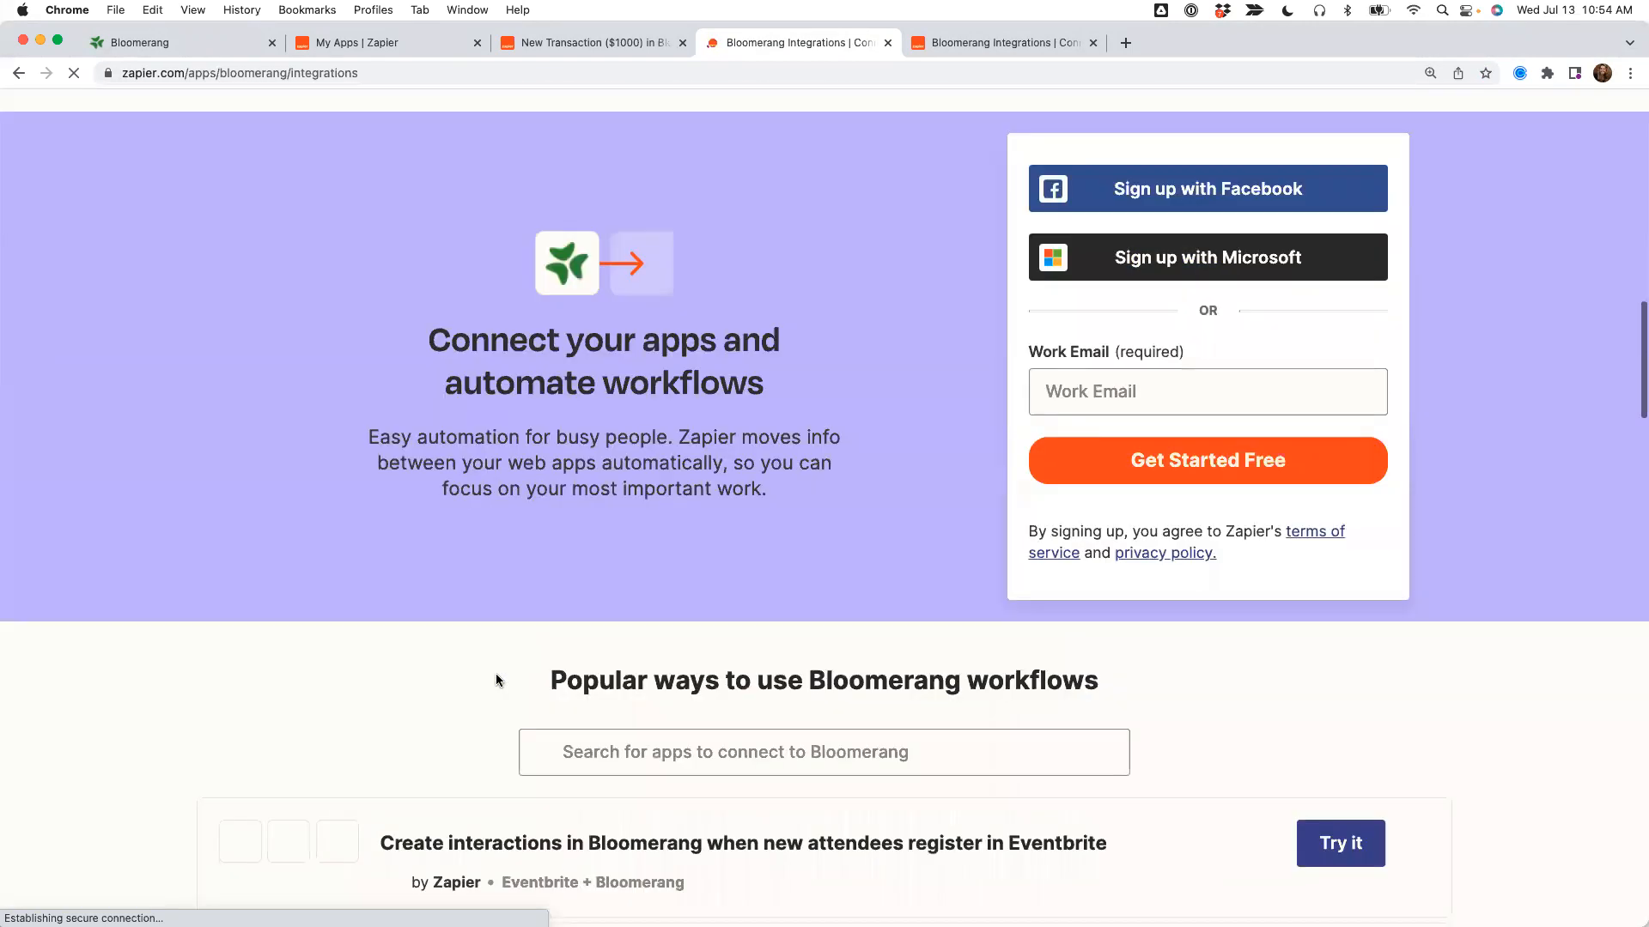
{"action": "scroll", "coordinate": [497, 680], "scroll_direction": "down", "scroll_amount": 7}
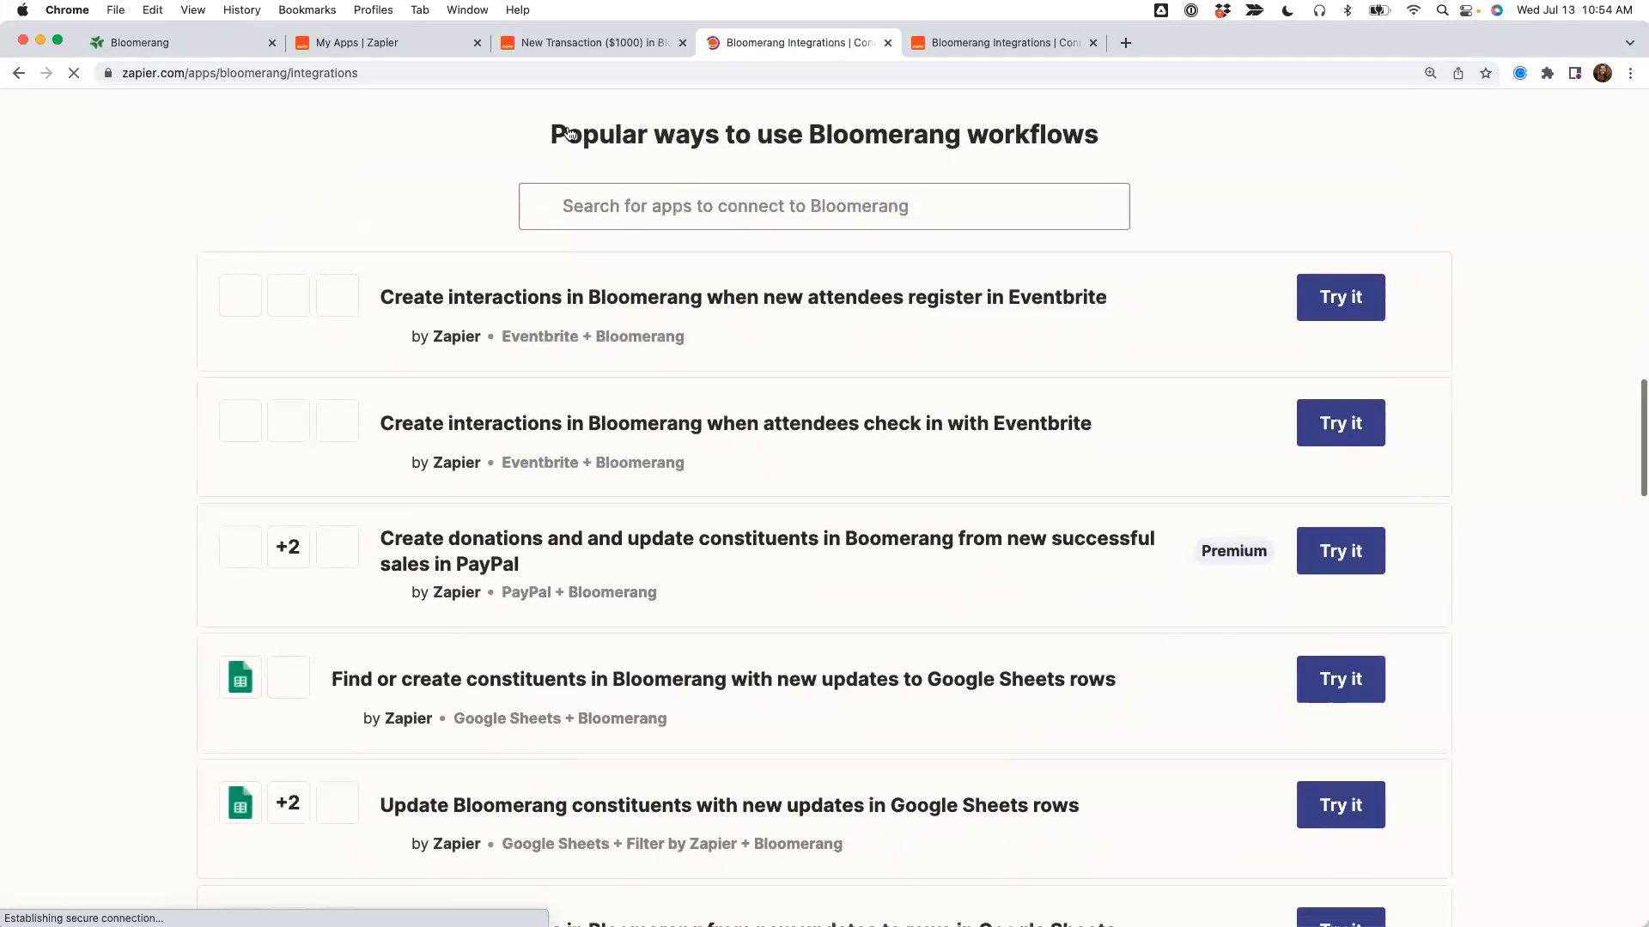
{"action": "scroll", "coordinate": [545, 244], "scroll_direction": "up", "scroll_amount": 8}
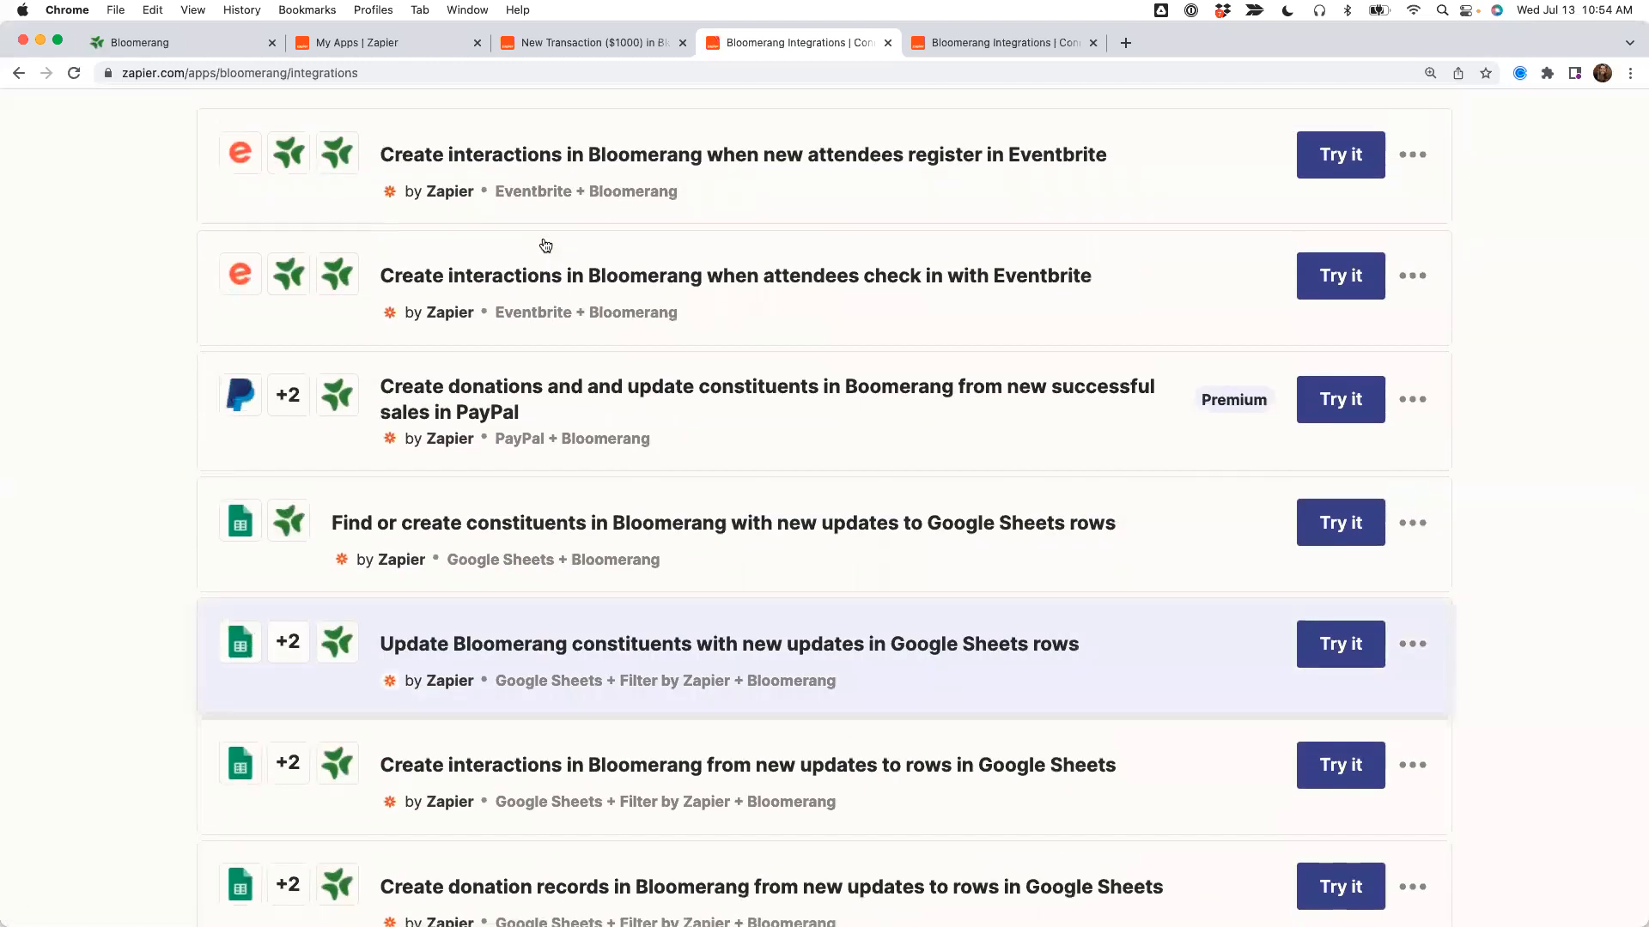
{"action": "left_click_drag", "start_coordinate": [557, 389], "coordinate": [111, 426]}
{"action": "scroll", "coordinate": [111, 426], "scroll_direction": "down", "scroll_amount": 5}
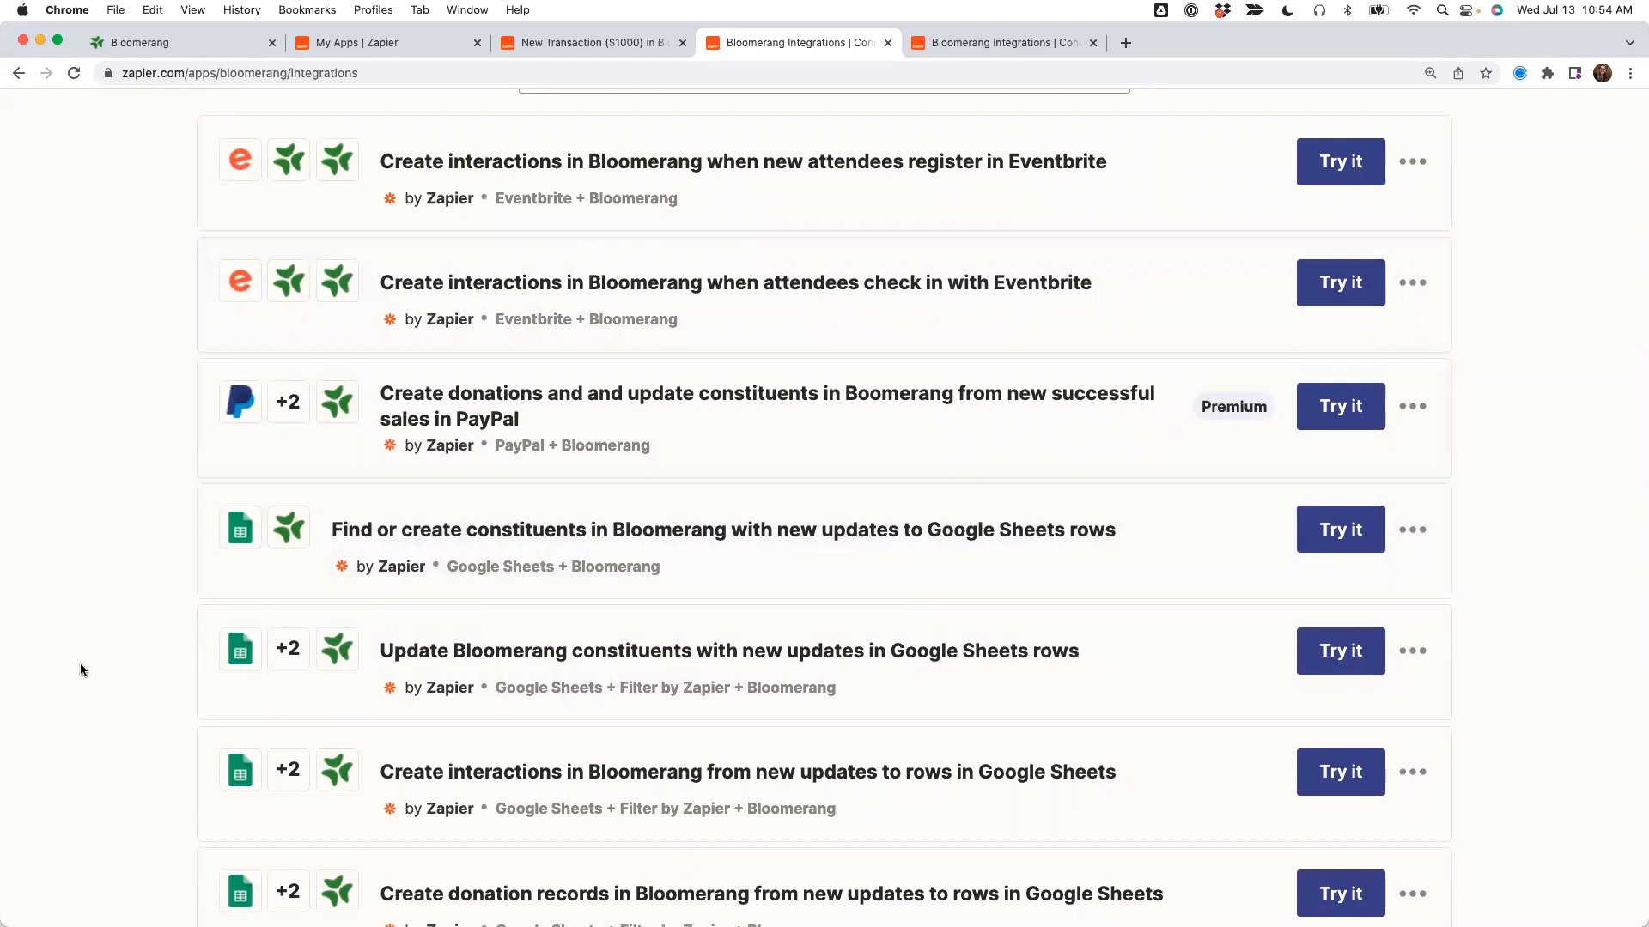
{"action": "key", "text": "ctrl+Right"}
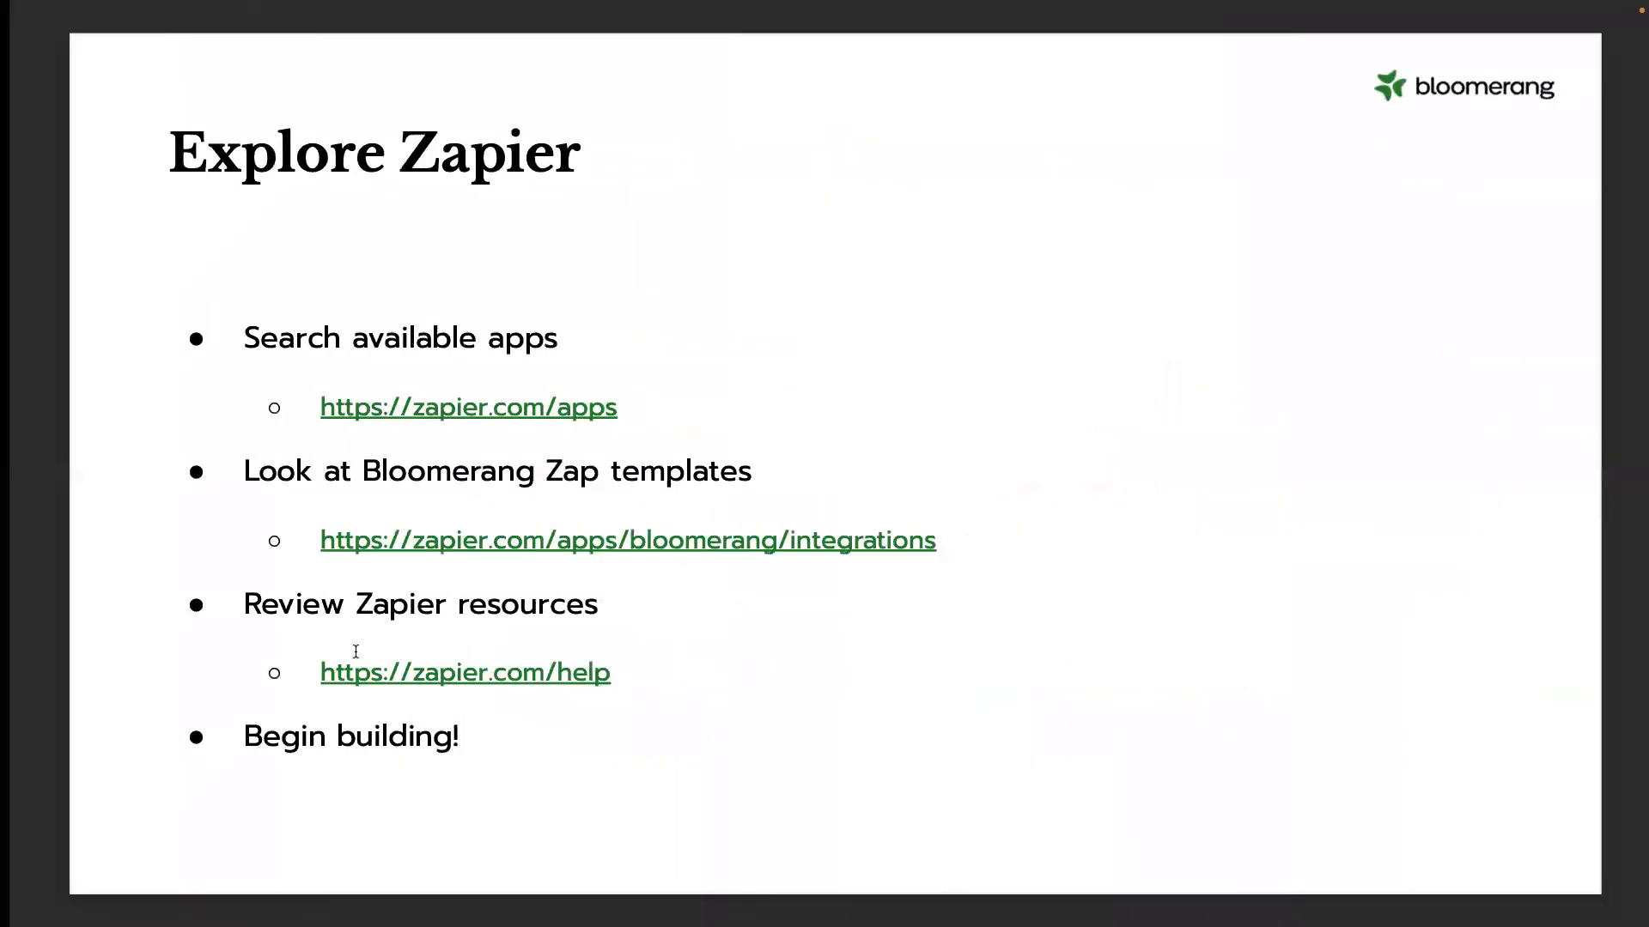